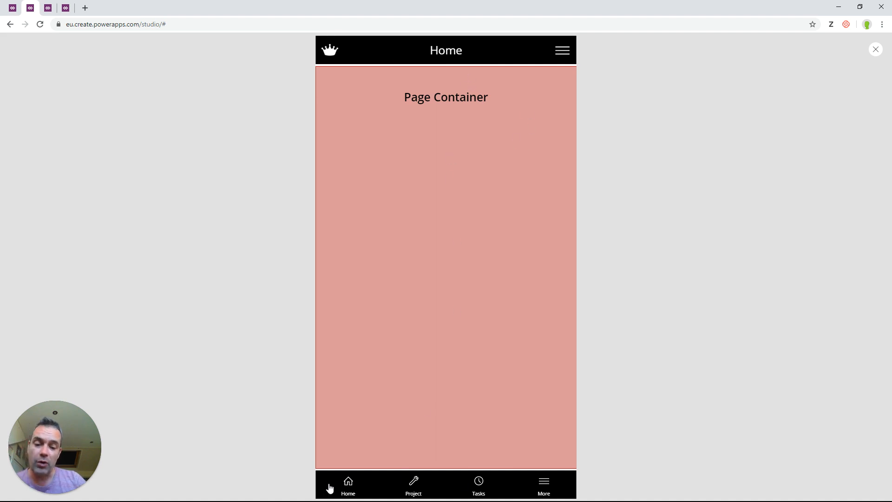
Step: Preview the mobile app's More menu and its side menu, closing each one again
click(548, 488)
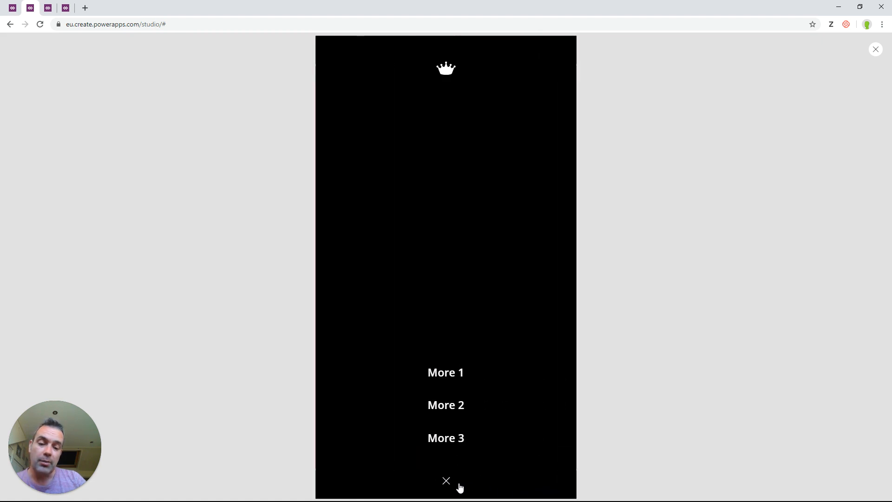
click(447, 483)
click(563, 50)
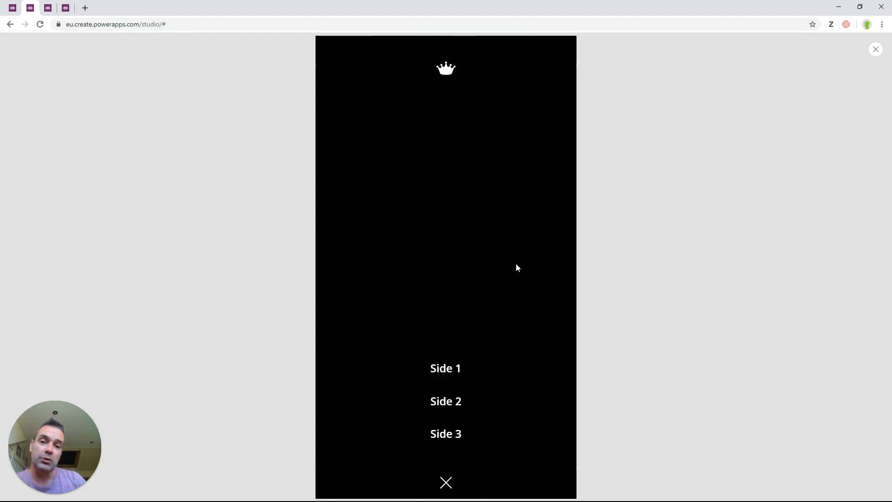
click(450, 484)
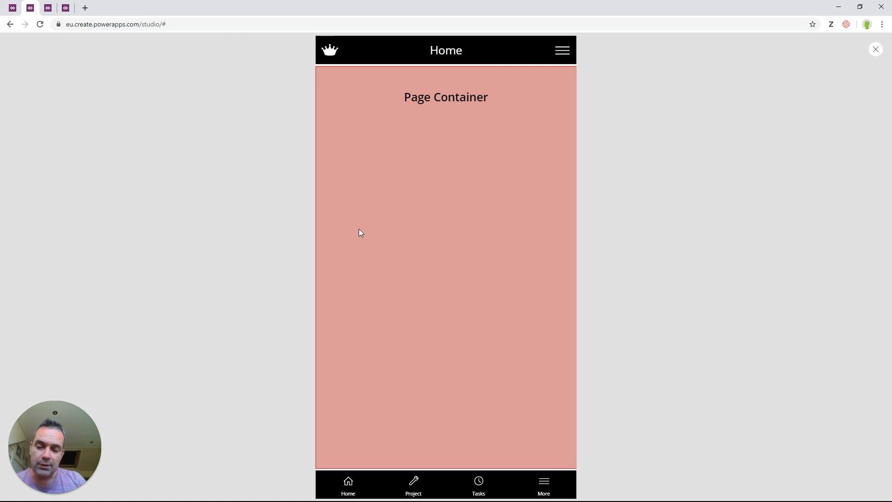
Step: Switch to the desktop menu preview and try collapsing and expanding its side navigation
click(48, 8)
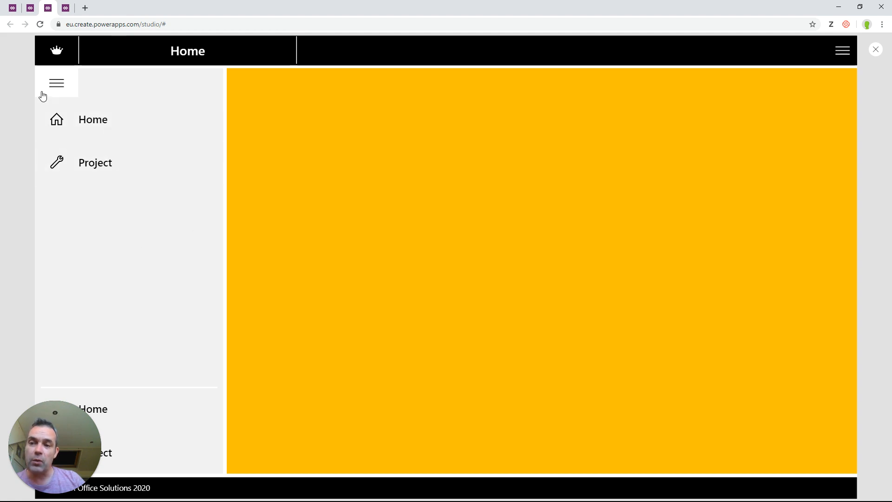
click(49, 76)
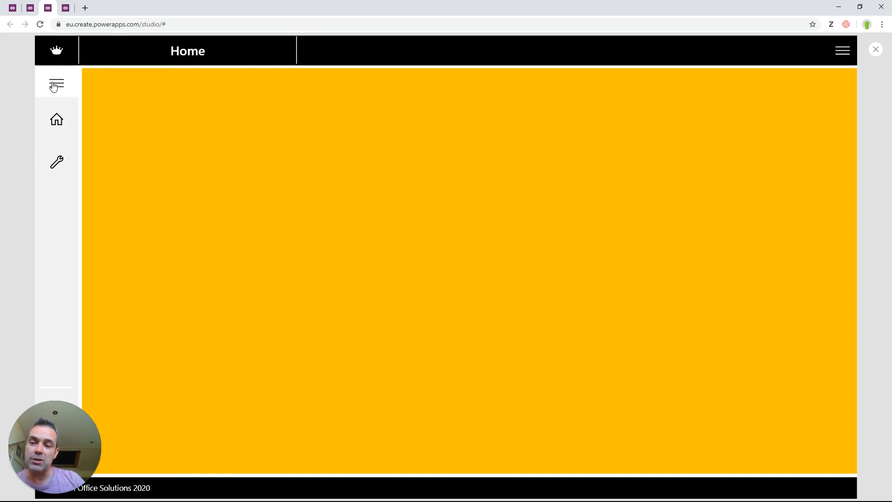
click(66, 89)
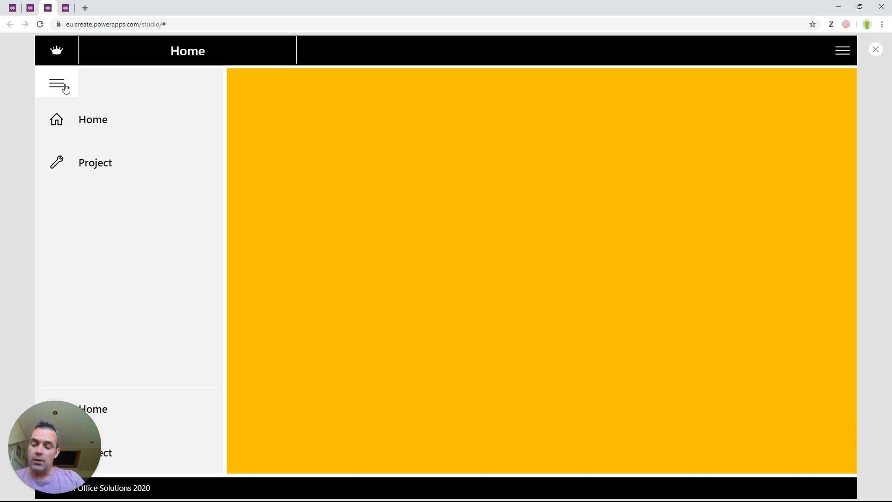
Step: Read the Component OnChange Event idea in the Power Apps Community, and return to the desktop menu preview to collapse its side navigation
key(alt+Tab)
key(alt+Tab)
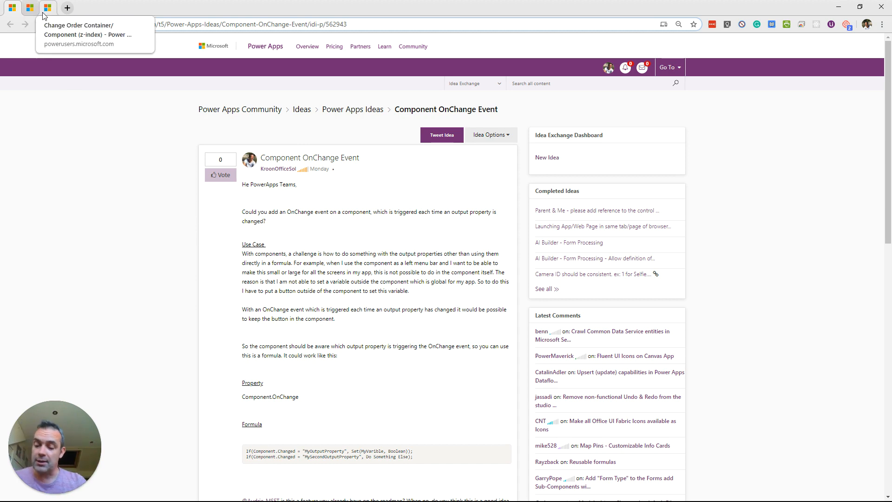
key(alt+Tab)
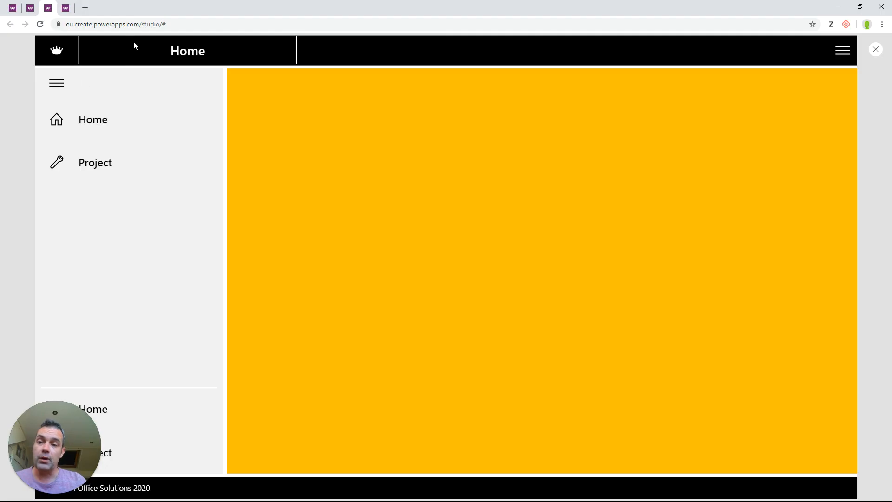
click(57, 85)
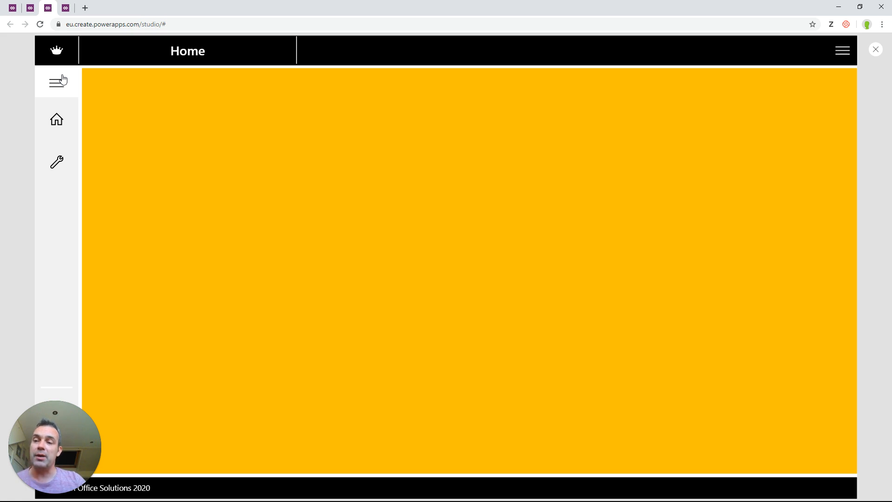
Step: Read the community ideas Rendering Condition (on containers) and Change Order Container/Component (z-index), and return to the desktop menu preview
key(alt+Tab)
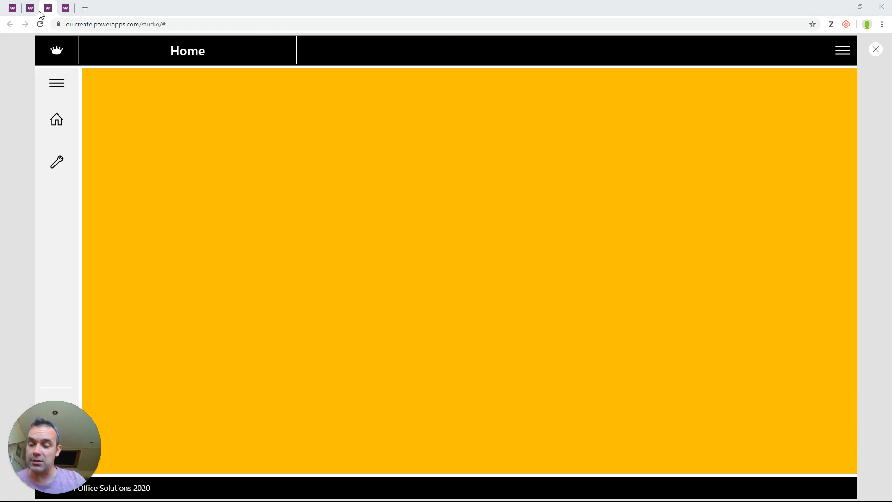
click(31, 8)
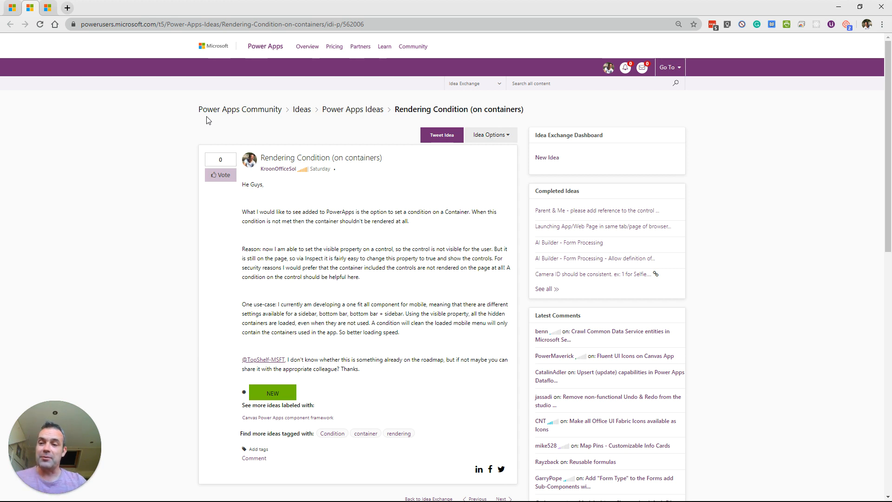
click(49, 12)
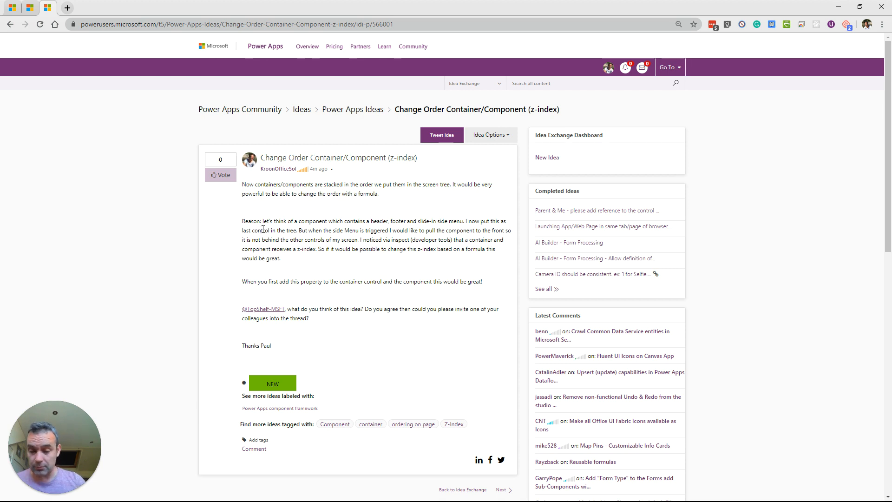
key(alt+Tab)
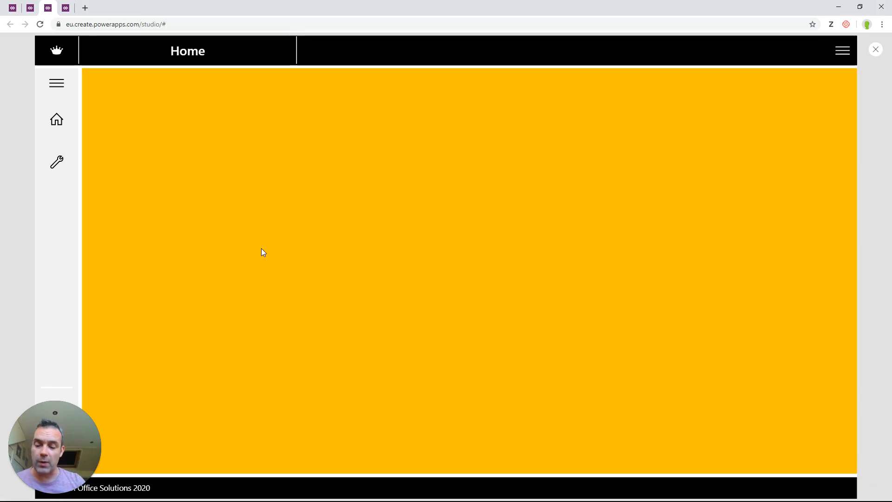
key(alt+Tab)
key(alt+Tab)
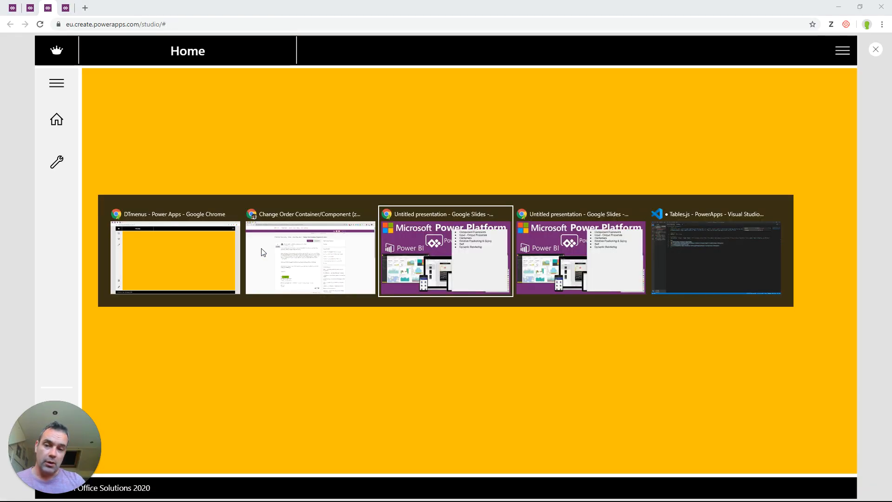
key(alt+Tab)
key(alt+Tab)
key(alt+Tab)
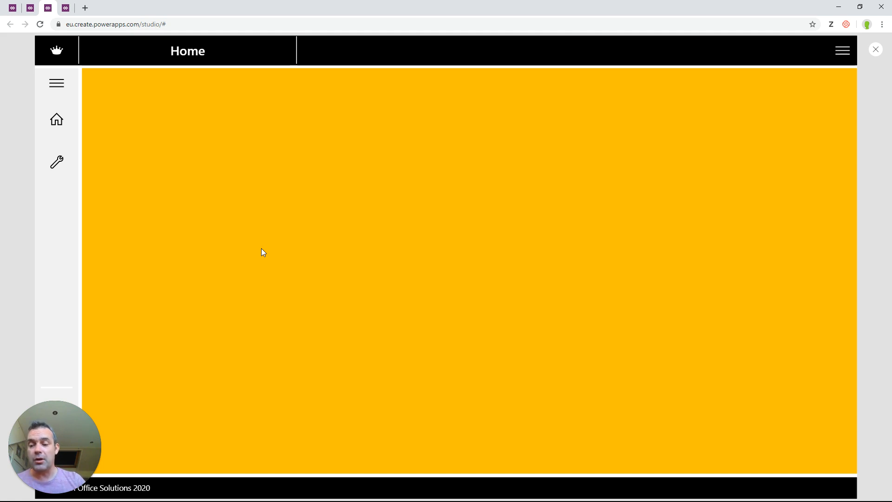
Step: Switch to the M Demo component library, dismiss the file chooser, and turn on the experimental Container control feature in its advanced settings
click(66, 8)
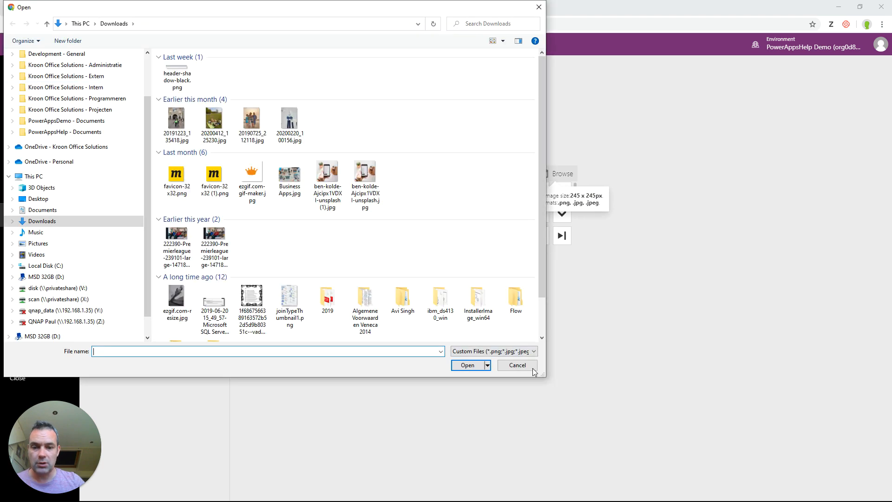
click(526, 364)
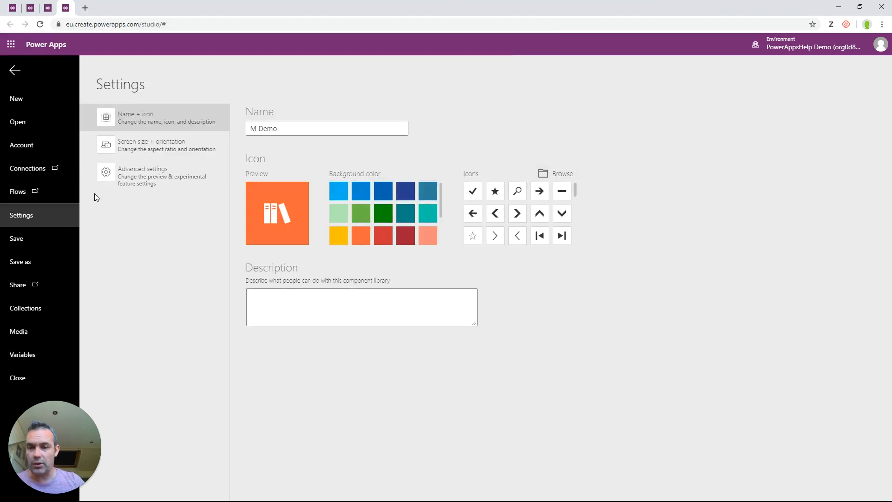
click(155, 188)
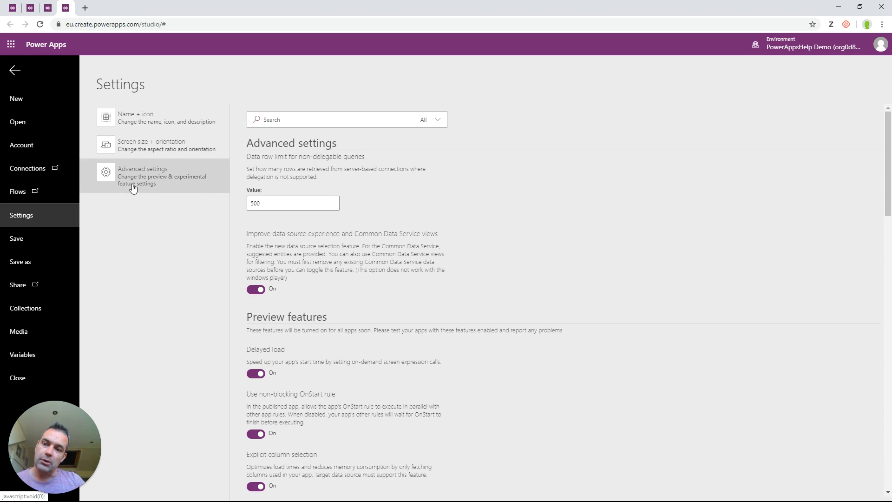
scroll(365, 251, down, 7)
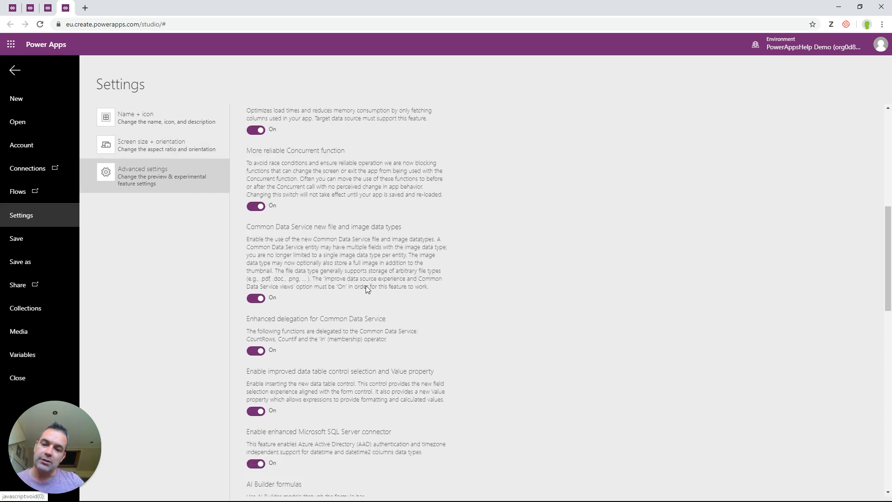
scroll(367, 287, down, 5)
scroll(343, 331, down, 3)
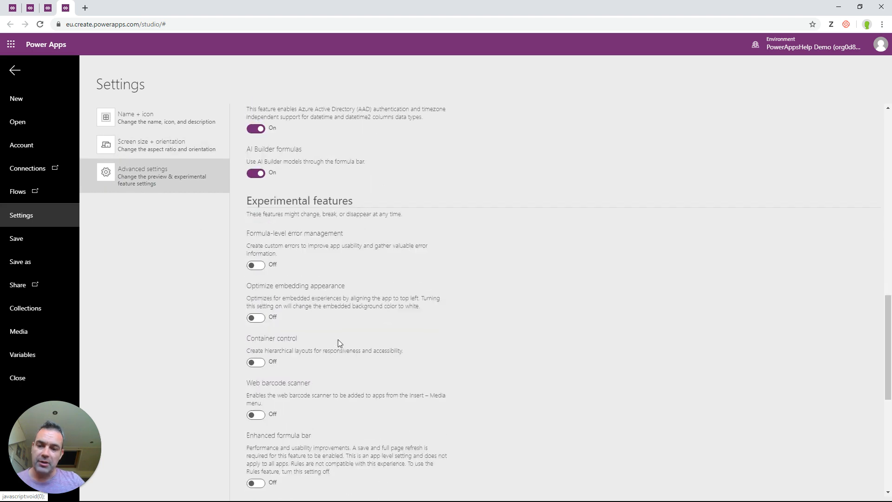
click(256, 311)
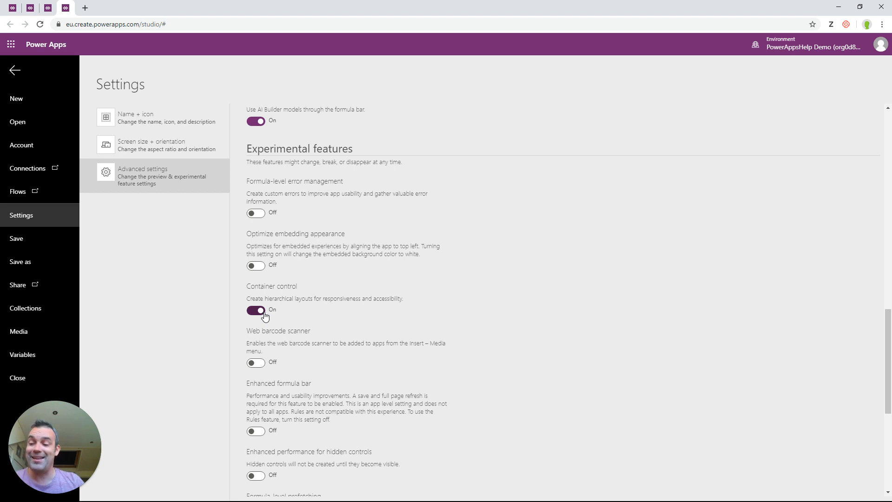
Step: Save the component library to the cloud as M Demo and return to the component editor
click(21, 239)
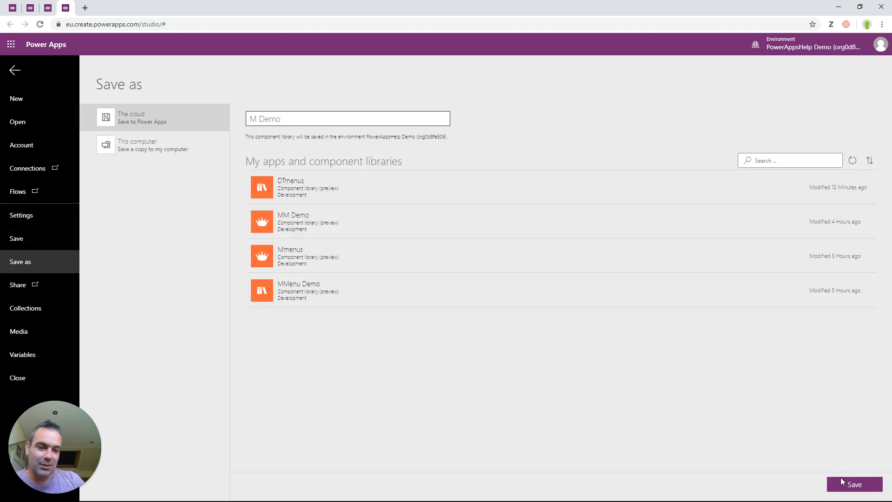
click(858, 484)
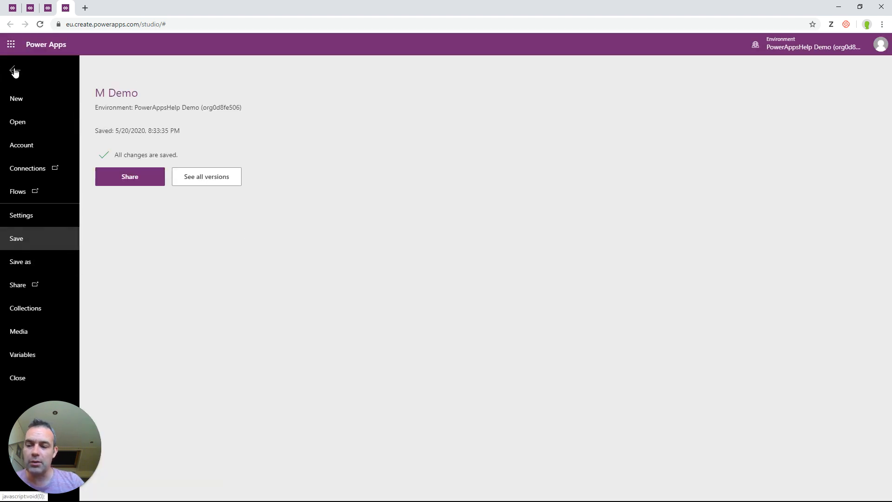
click(14, 71)
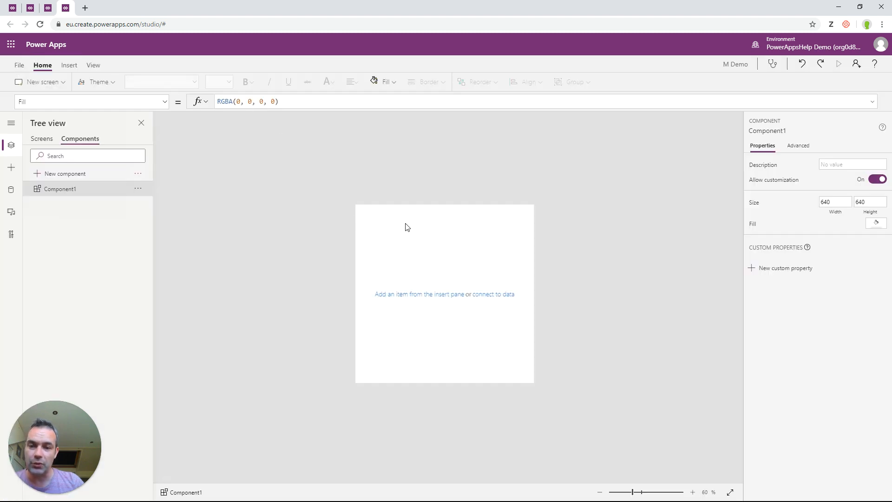
Step: Rename Component1 as b
right_click(77, 188)
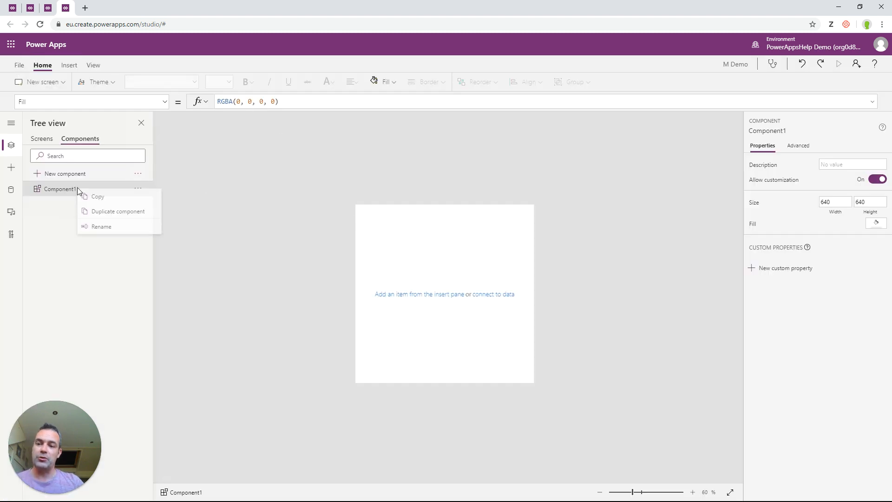
click(89, 227)
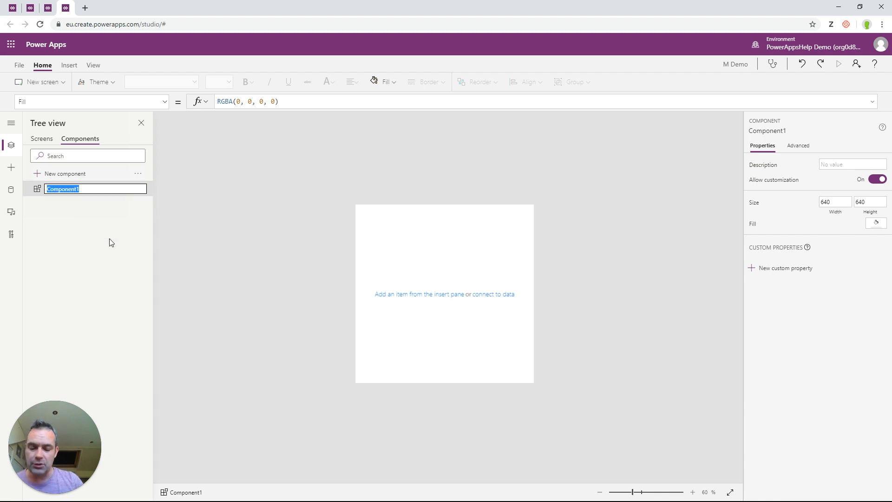
text(b)
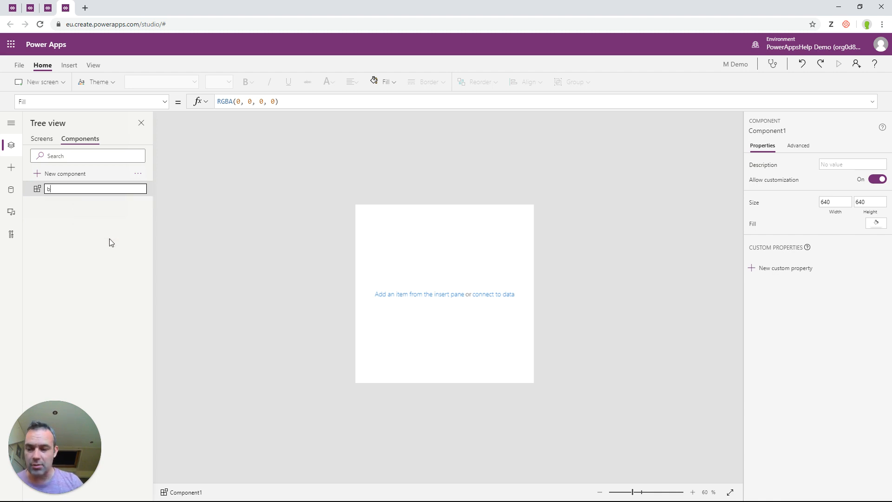
key(Return)
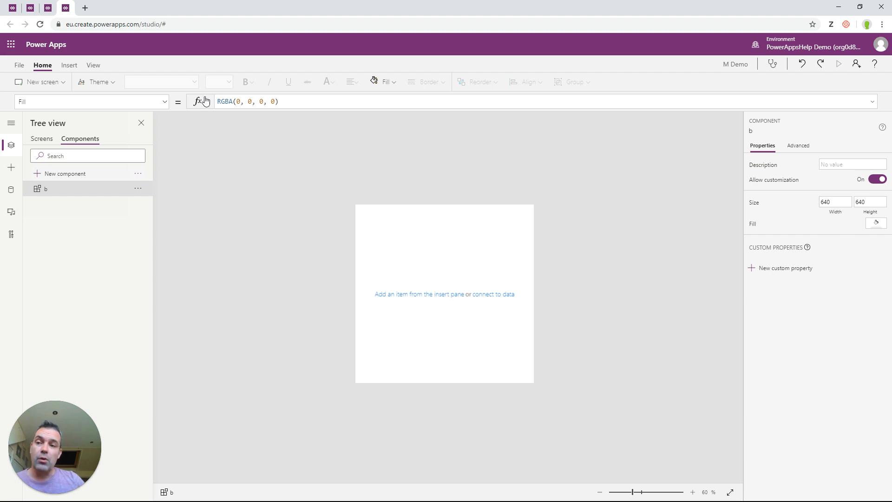
Step: Set component b's Width formula to App.Width
click(832, 216)
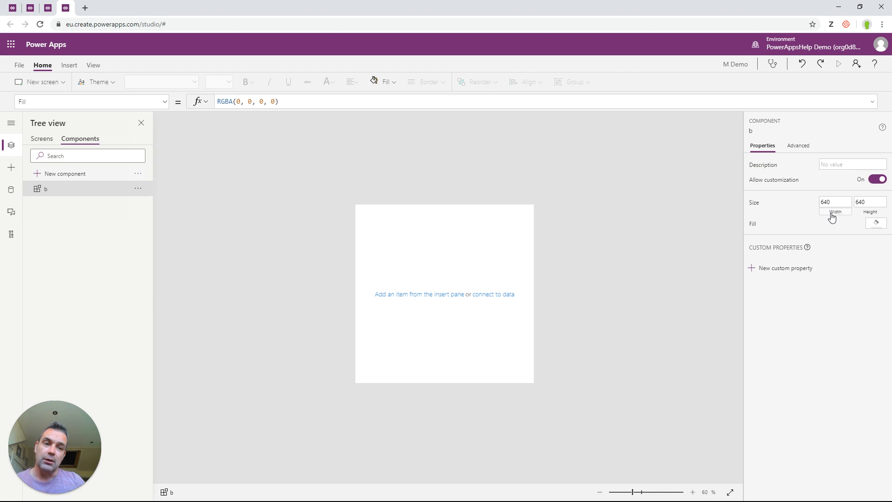
double_click(225, 102)
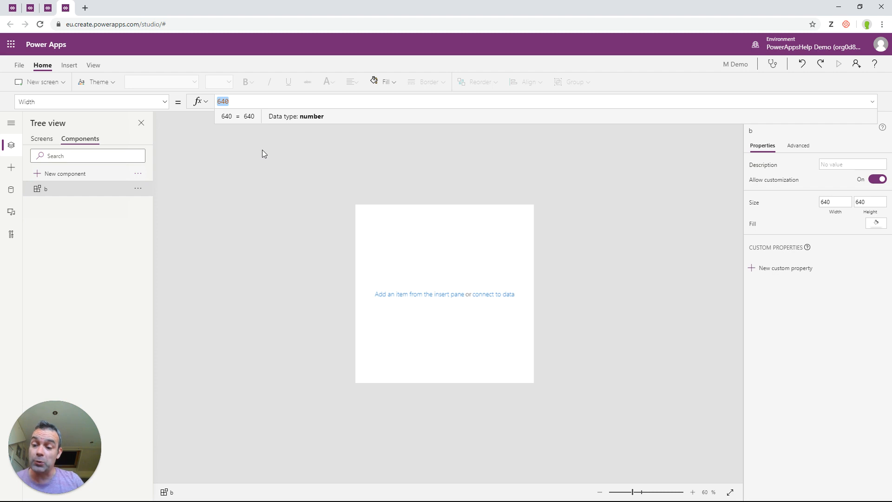
text(App)
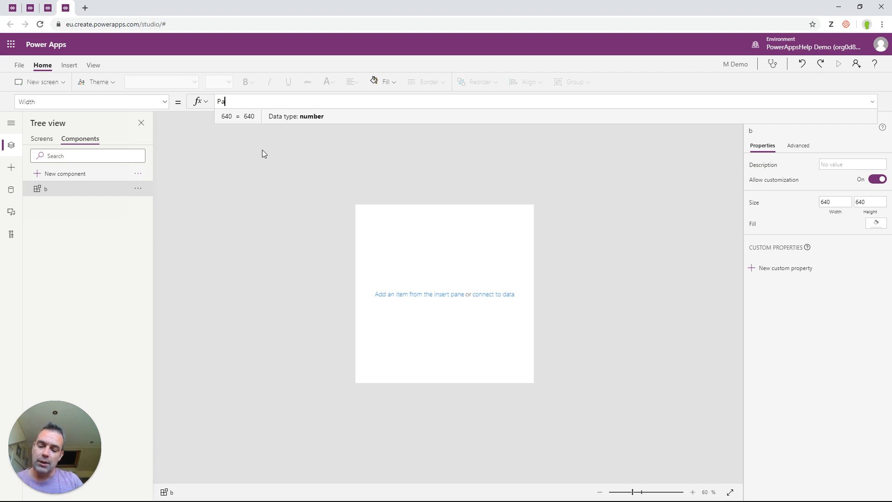
text(.E)
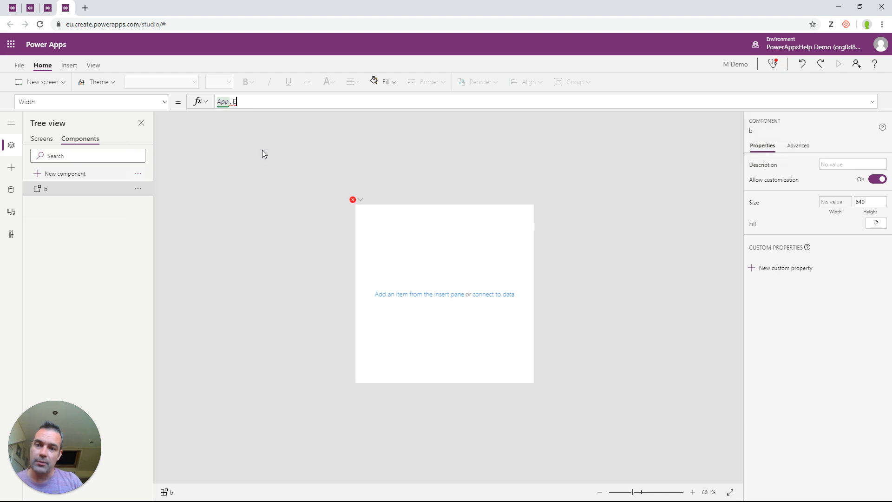
key(BackSpace)
text(Width)
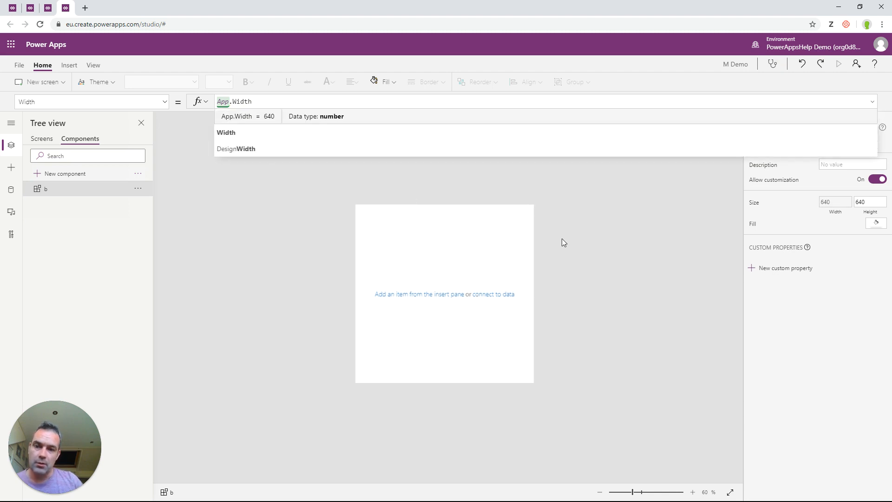
Step: Set component b's Height formula to App.Height
click(870, 202)
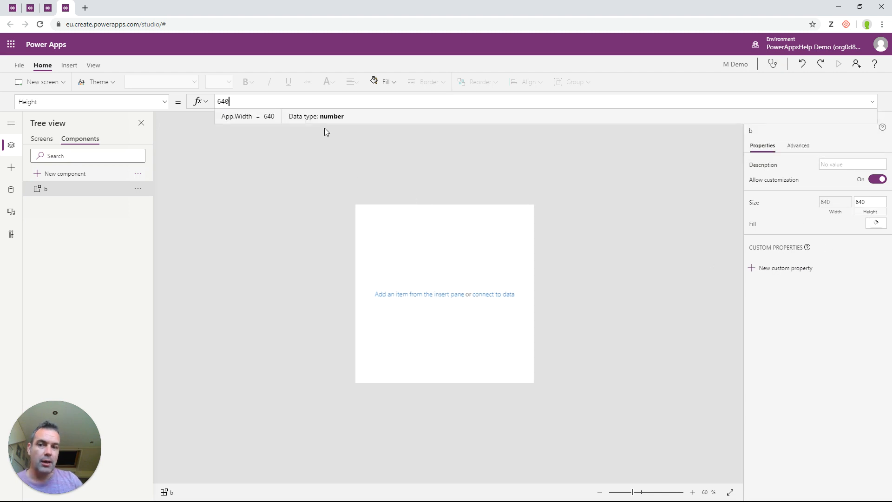
double_click(260, 104)
text(App.Hei)
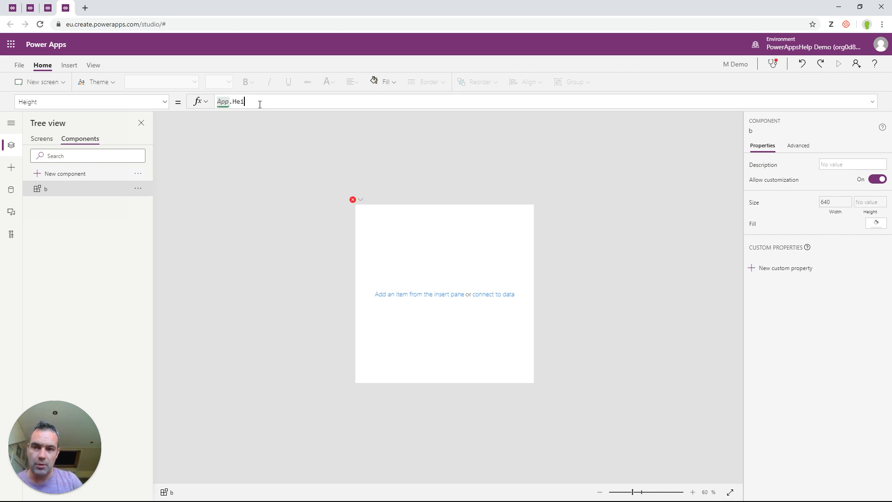
text(ght)
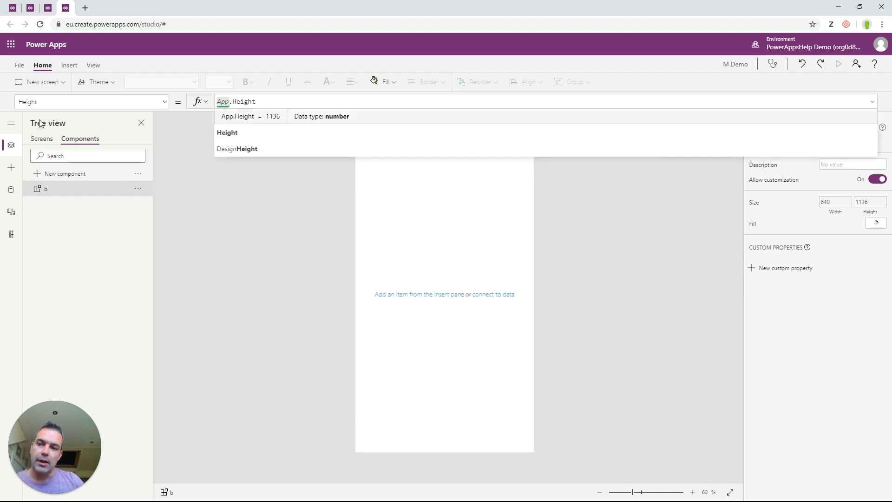
Step: Rename Screen1 as Home
click(42, 140)
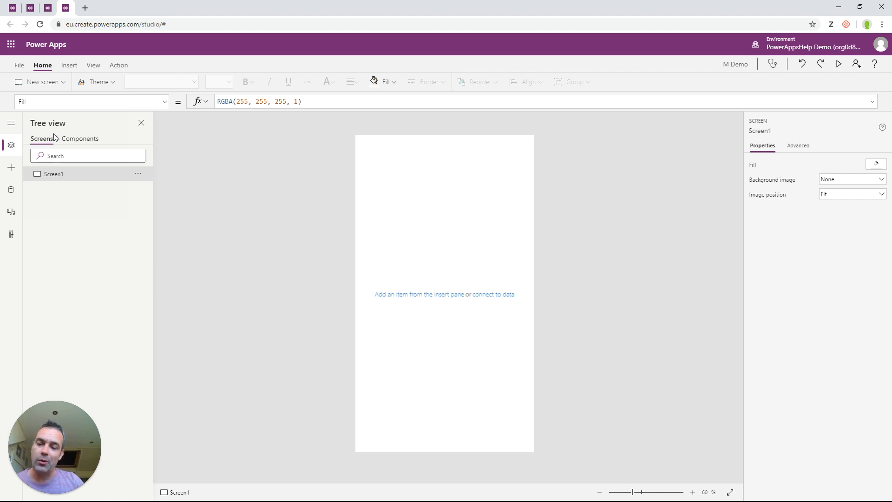
right_click(71, 178)
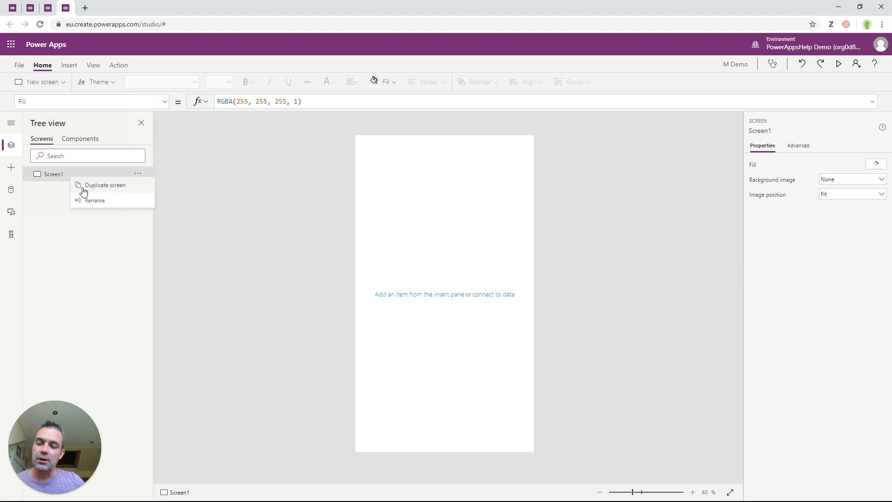
click(106, 207)
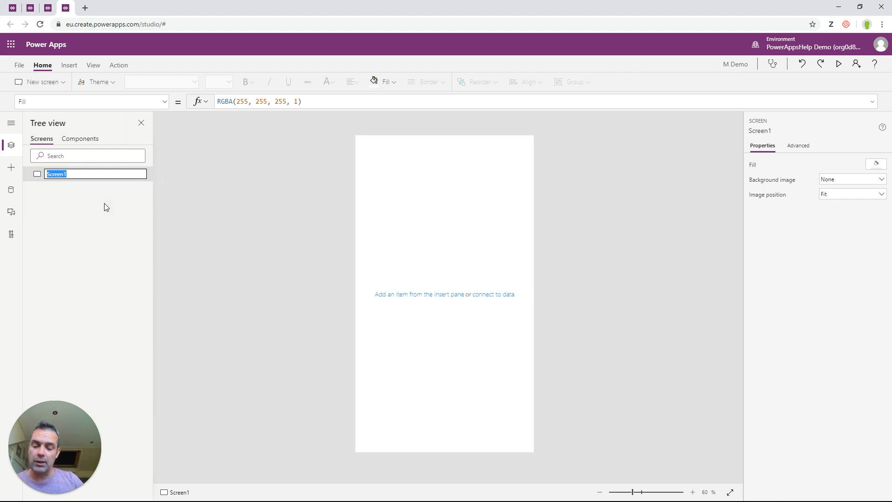
text(Home)
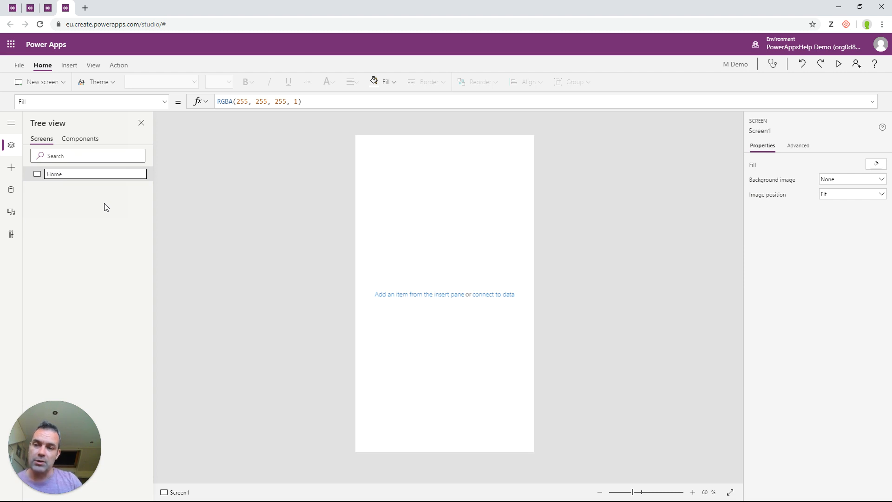
key(Return)
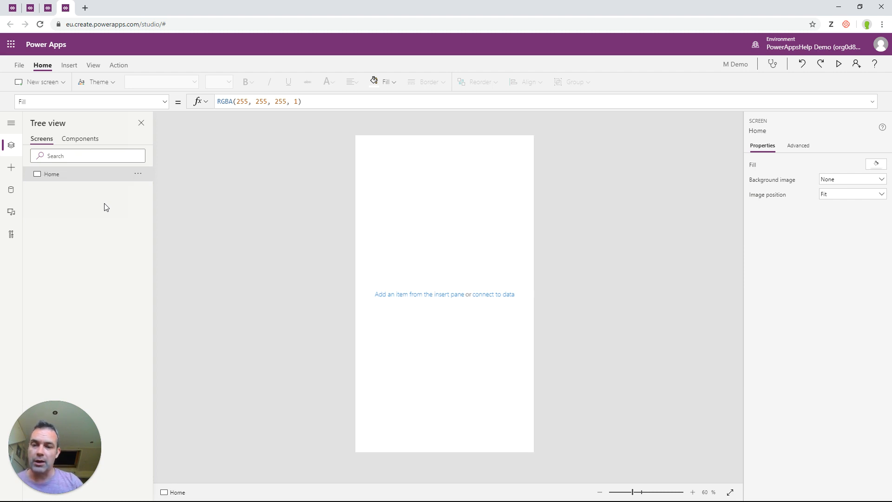
Step: Insert custom component b on the Home screen and rename the instance as mb_1
click(71, 66)
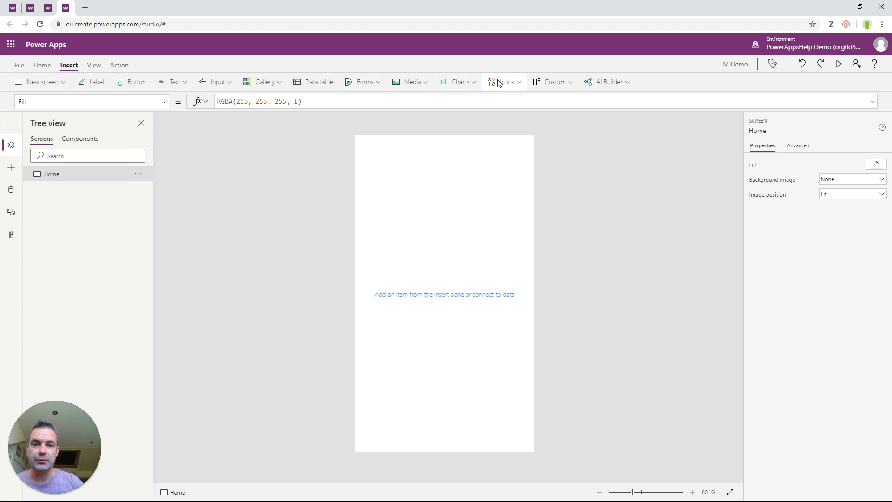
click(550, 87)
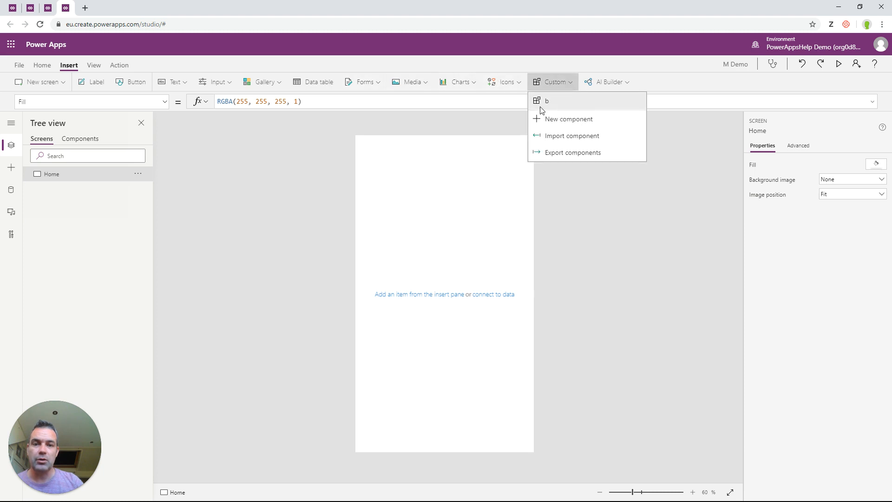
click(542, 102)
right_click(61, 193)
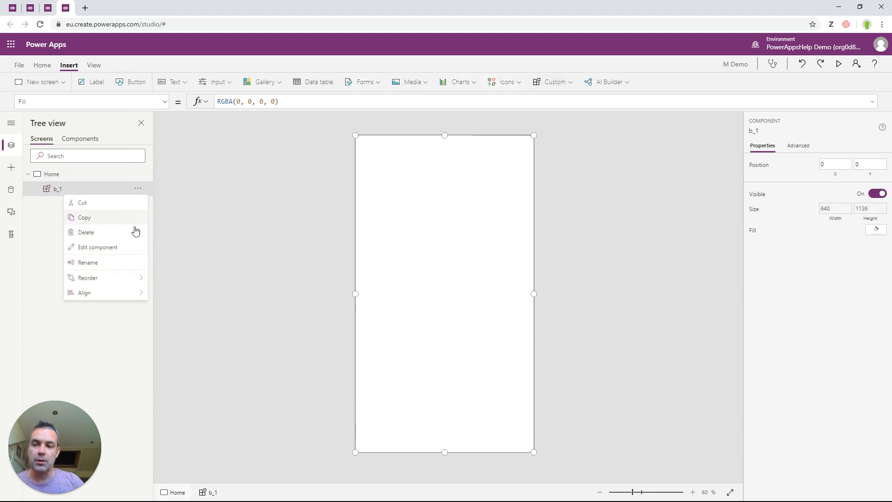
click(108, 263)
click(58, 189)
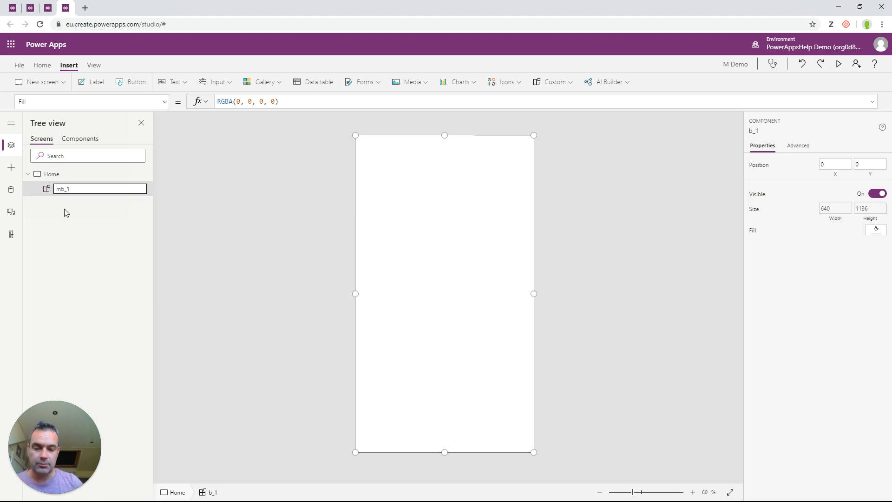
text(m)
key(Return)
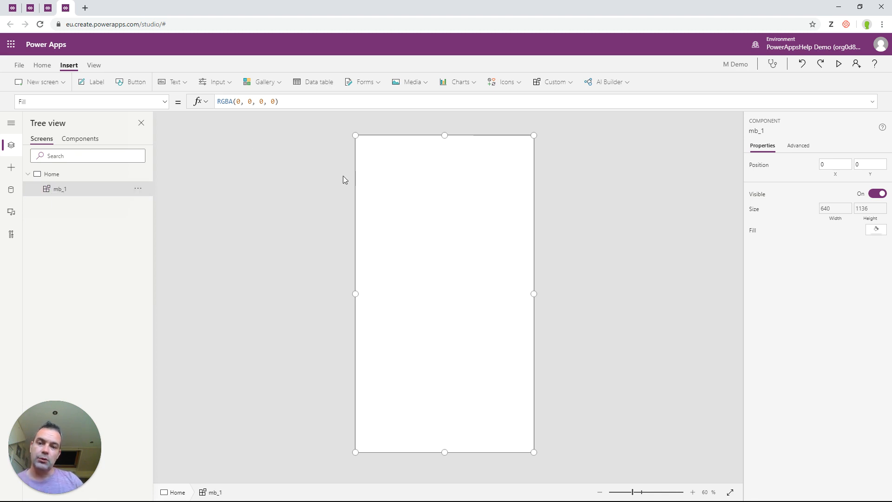
Step: Examine the width and height formulas and the full list of available properties of the mb_1 instance, comparing it with component b
click(832, 223)
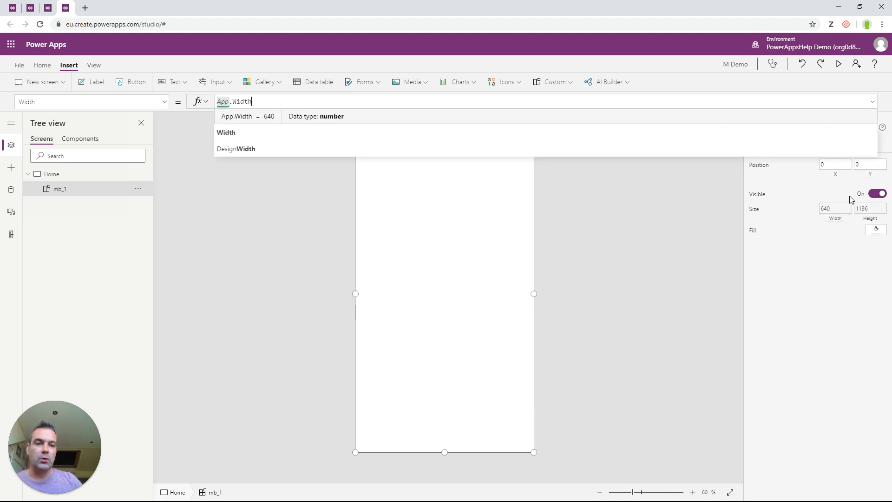
click(869, 218)
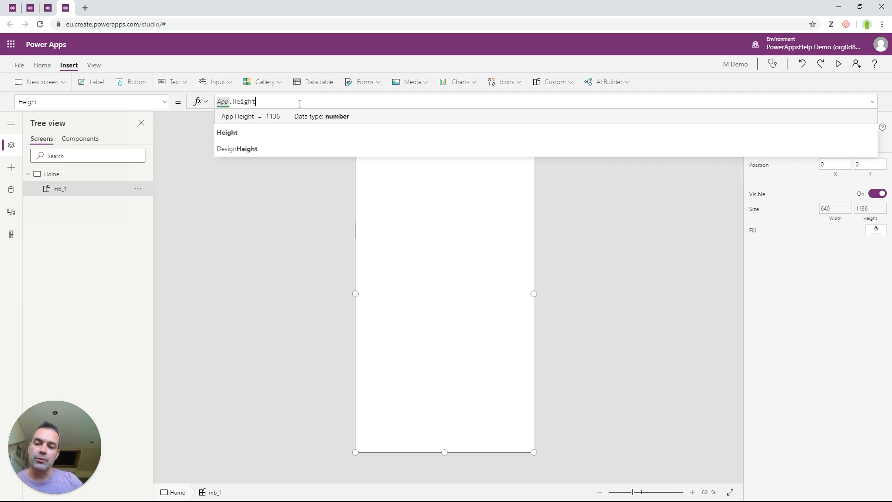
click(74, 140)
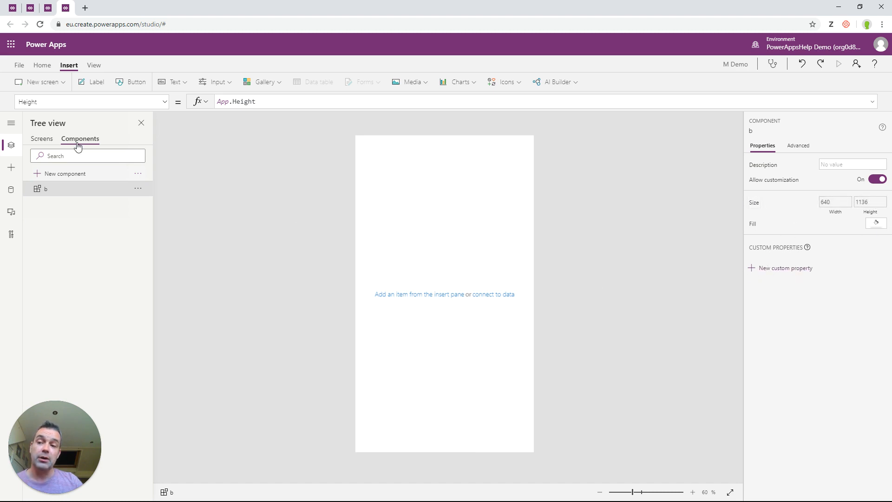
click(41, 139)
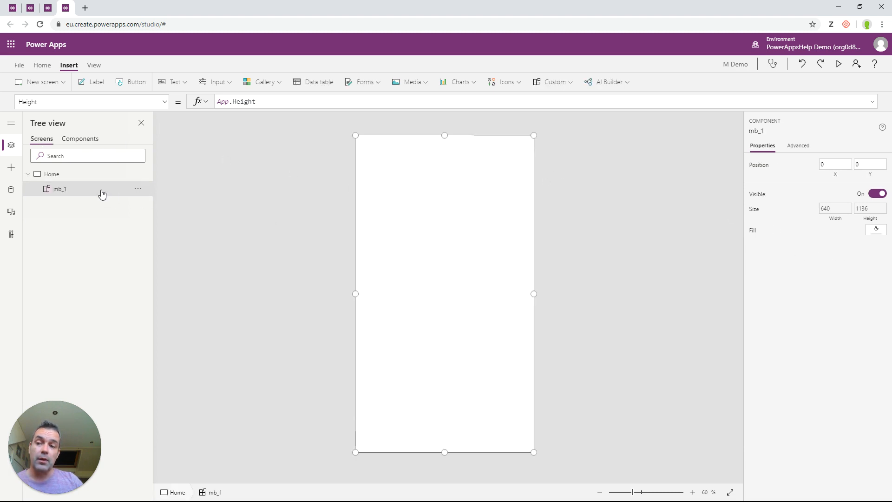
click(163, 104)
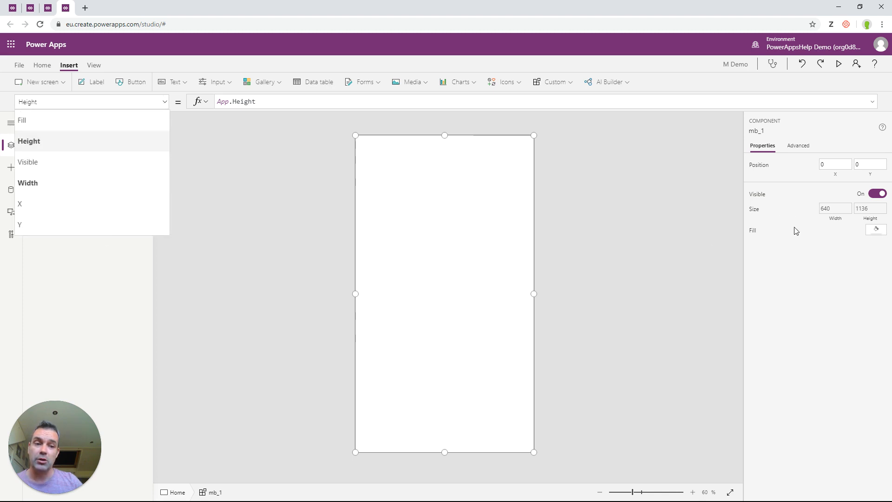
click(798, 145)
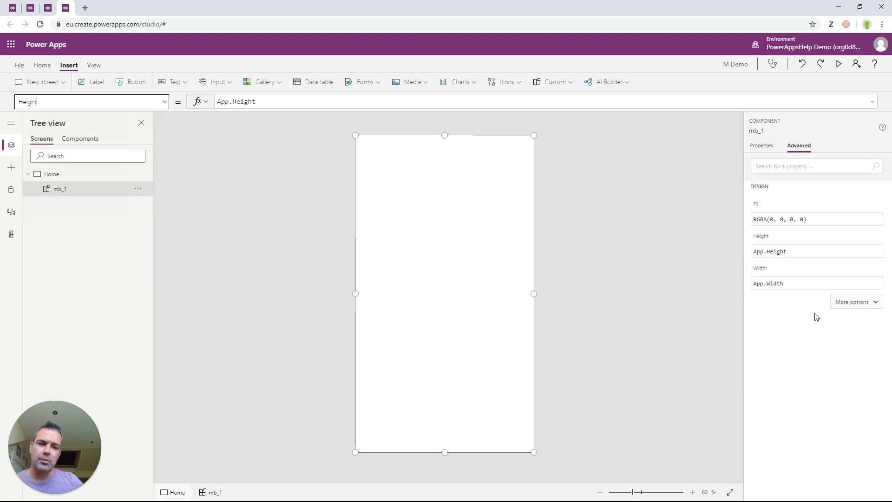
click(846, 305)
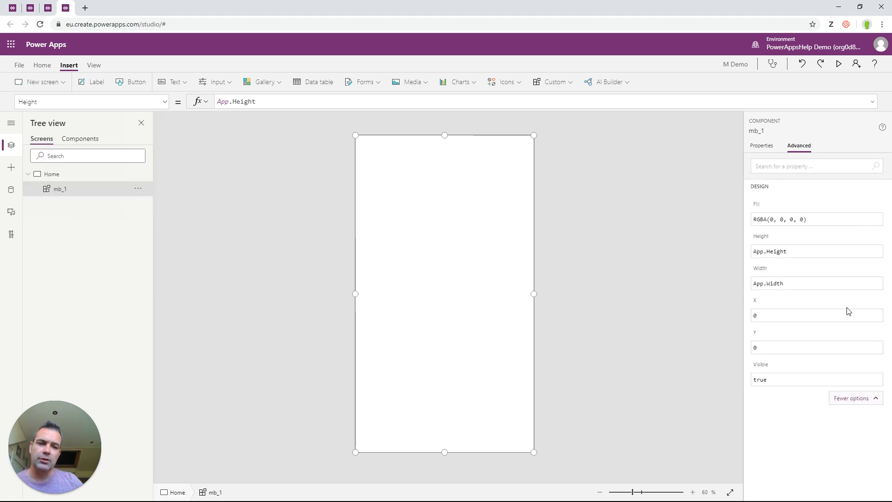
Step: Insert an experimental Container into component b and rename it as h
click(83, 140)
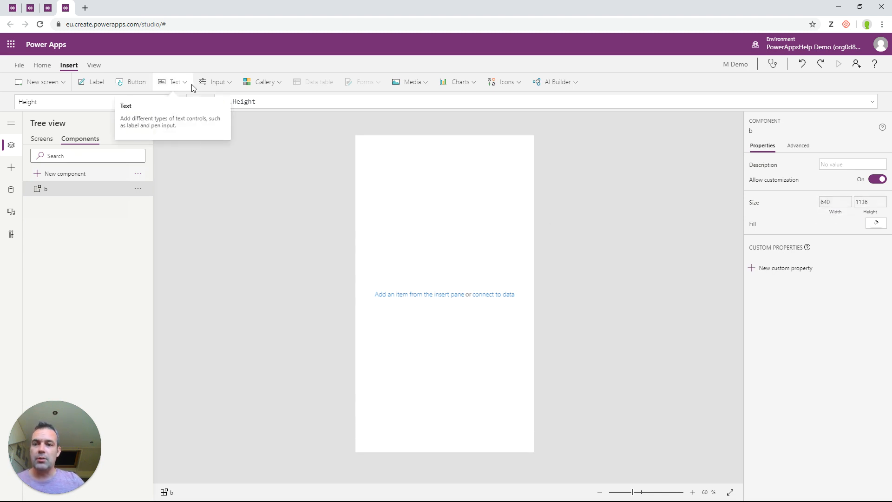
click(217, 83)
scroll(253, 216, down, 2)
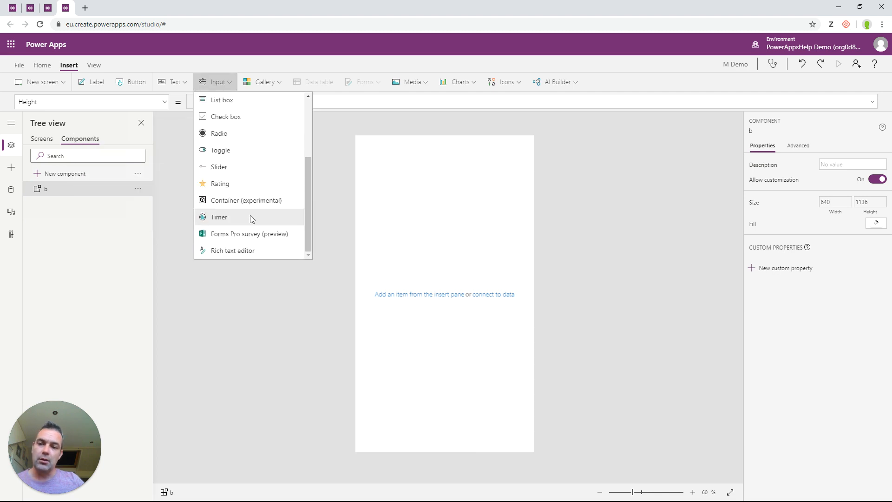
click(238, 202)
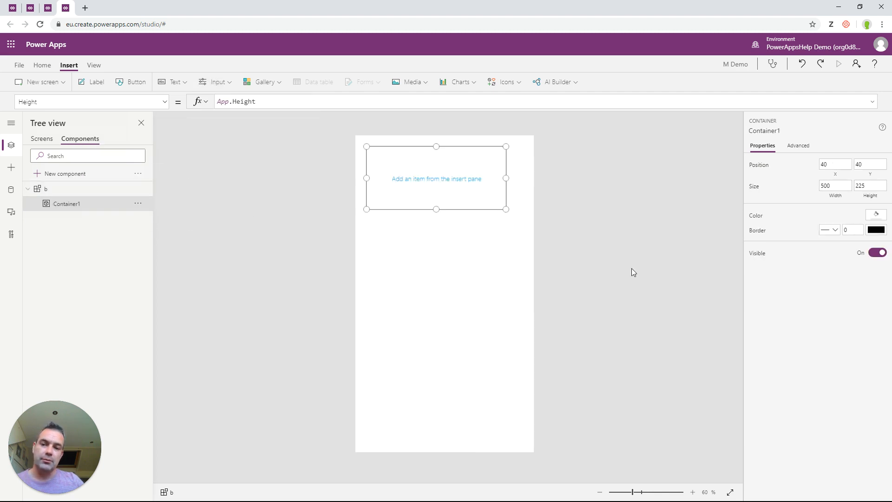
right_click(120, 205)
click(140, 256)
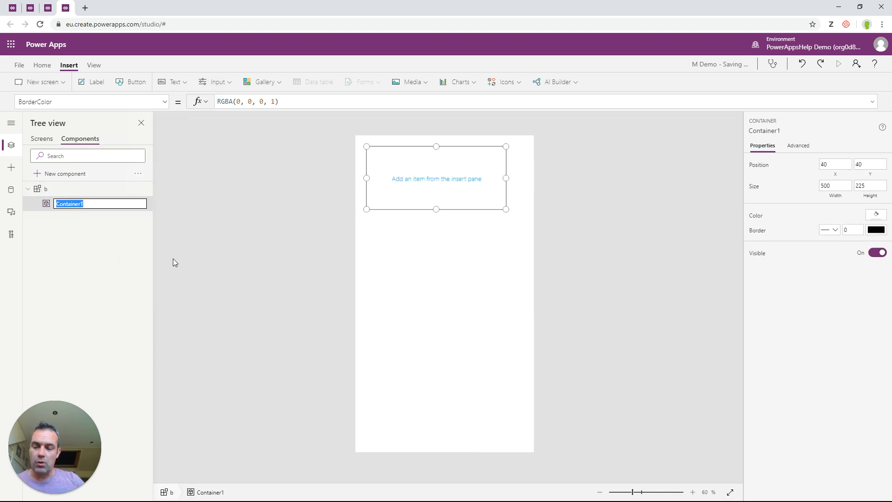
text(h)
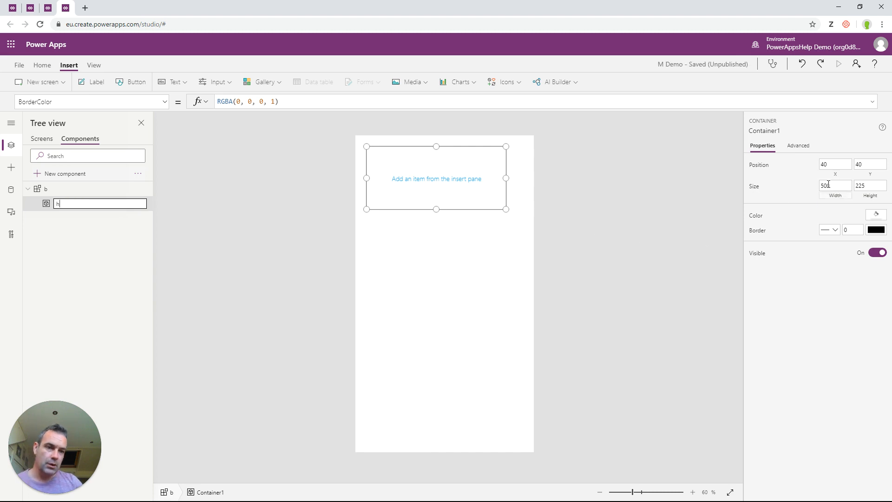
key(Return)
Step: Set container h's position to X 0 and Y 0
click(837, 168)
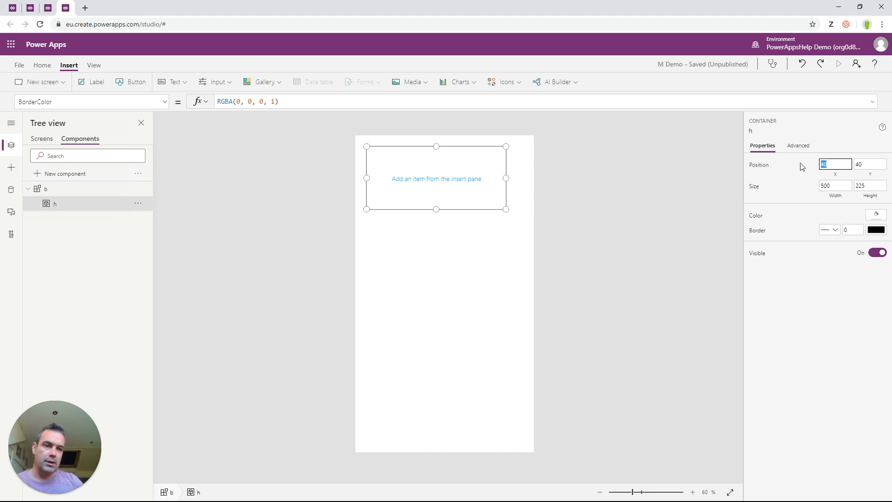
text(0)
key(Tab)
text(0)
key(Tab)
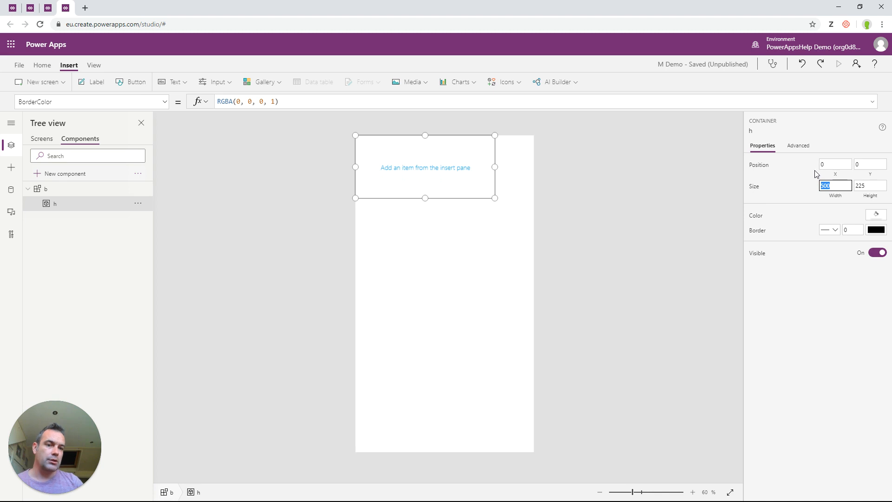
Step: Set container h's Width formula to Parent.Width and its Height to 80
click(289, 106)
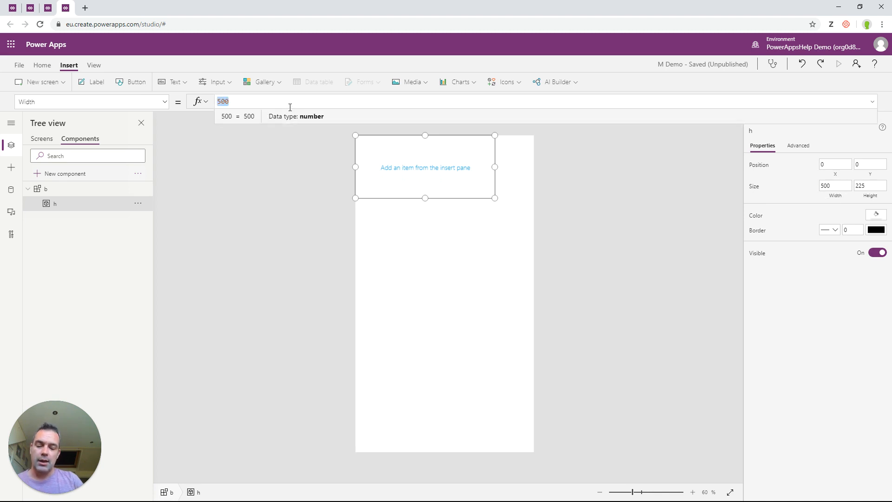
text(Parent.H)
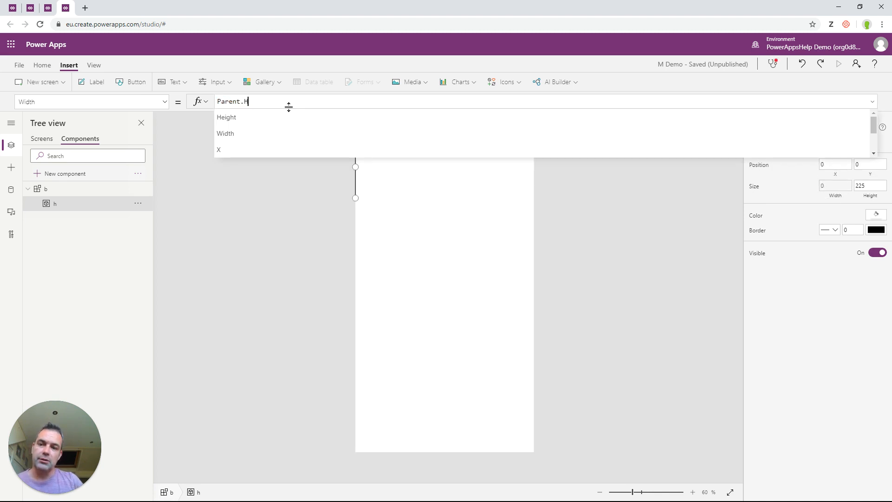
key(BackSpace)
text(Width)
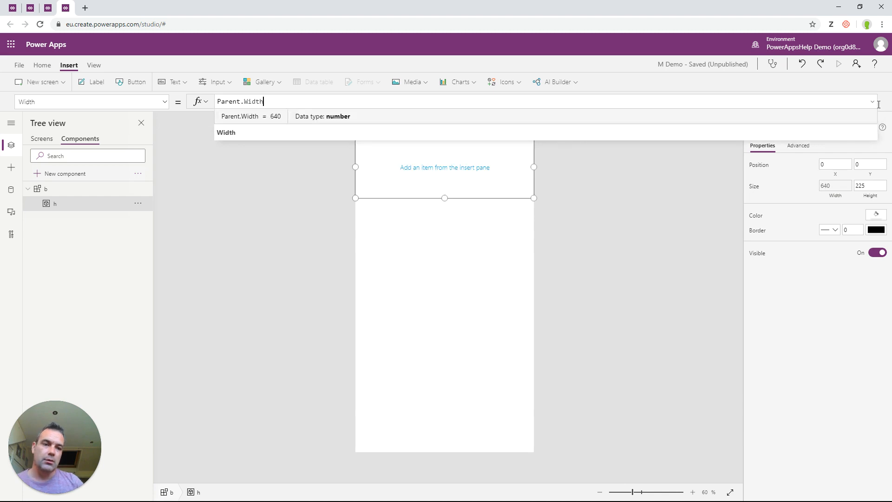
click(877, 188)
drag(320, 105, 223, 97)
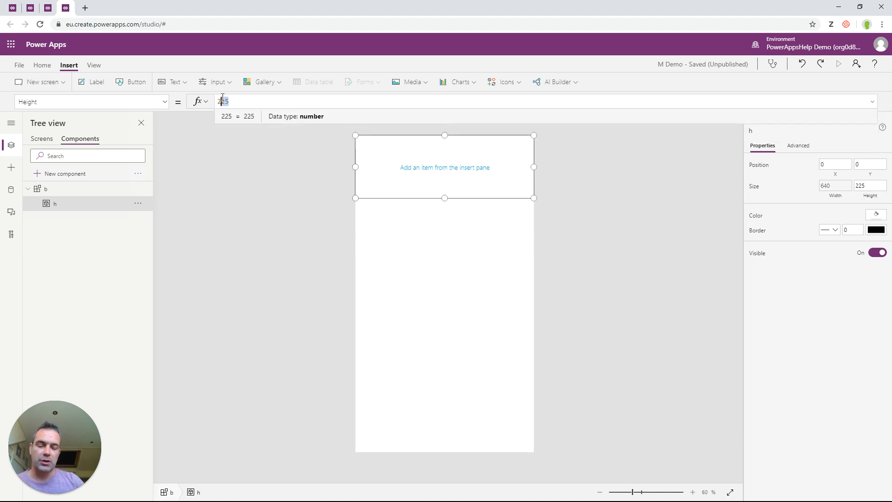
key(BackSpace)
text(80)
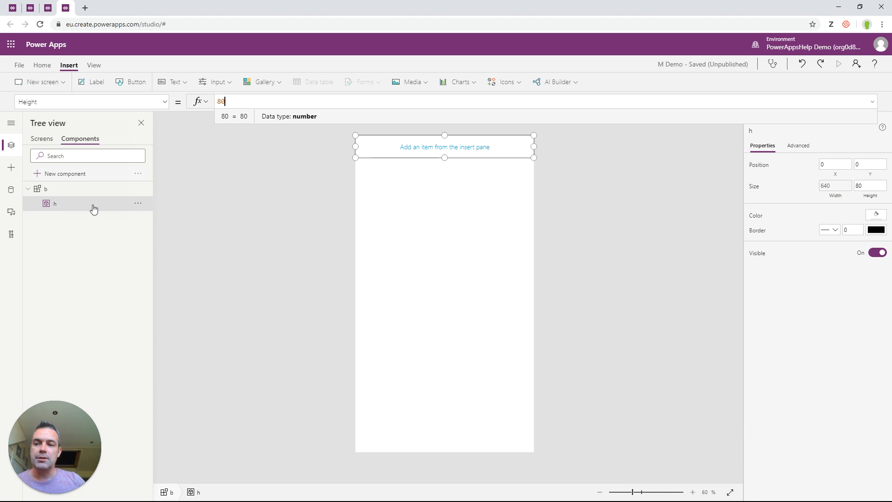
Step: Insert an image into container h and set its position to X 0 and Y 0
click(416, 83)
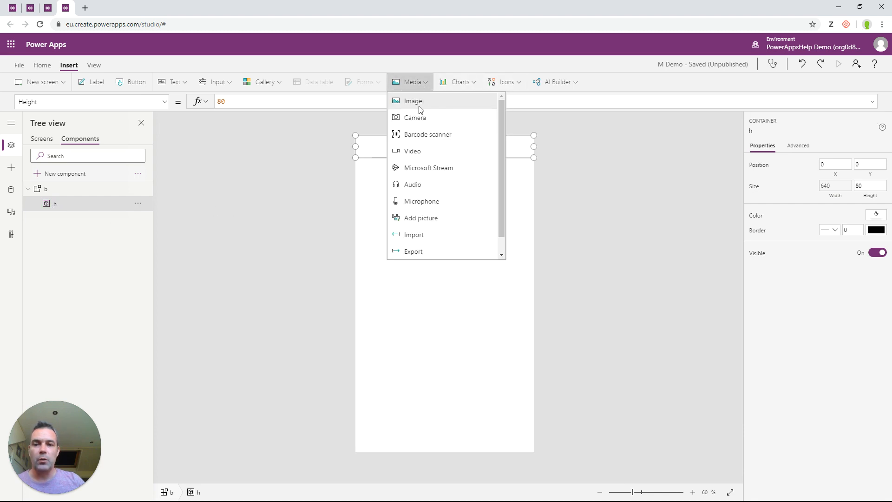
click(418, 105)
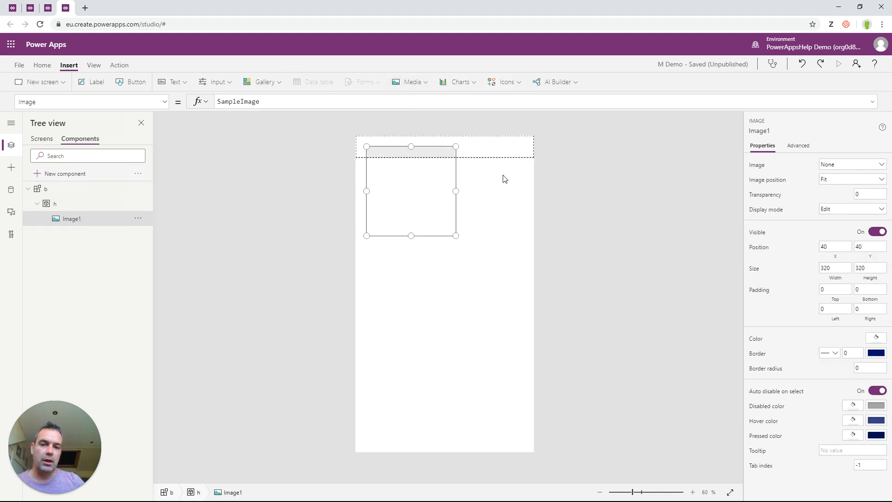
click(830, 247)
key(Tab)
text(0)
key(Tab)
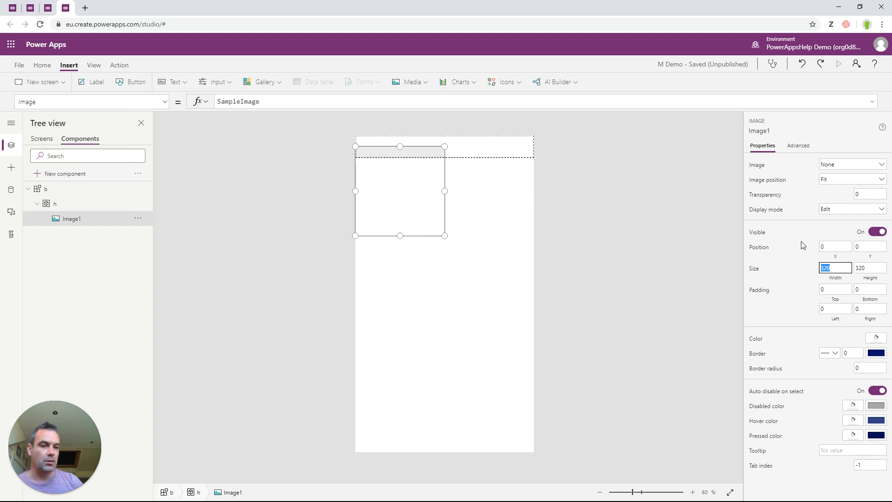
Step: Set the Height formula of the image in container h to Parent.Height
click(875, 278)
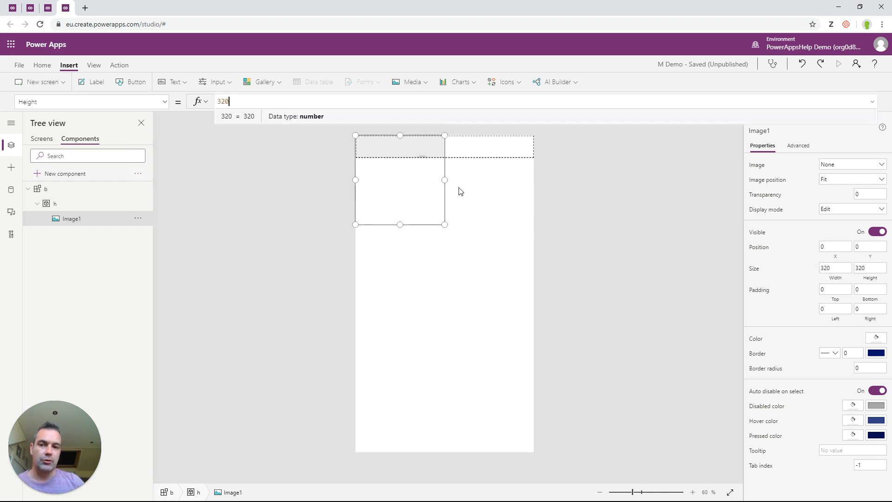
key(ctrl+a)
key(BackSpace)
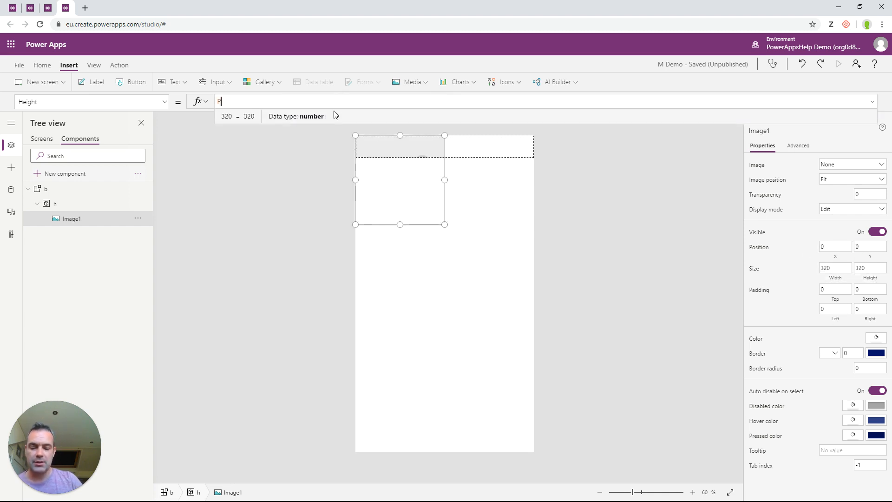
text(Parent.Height)
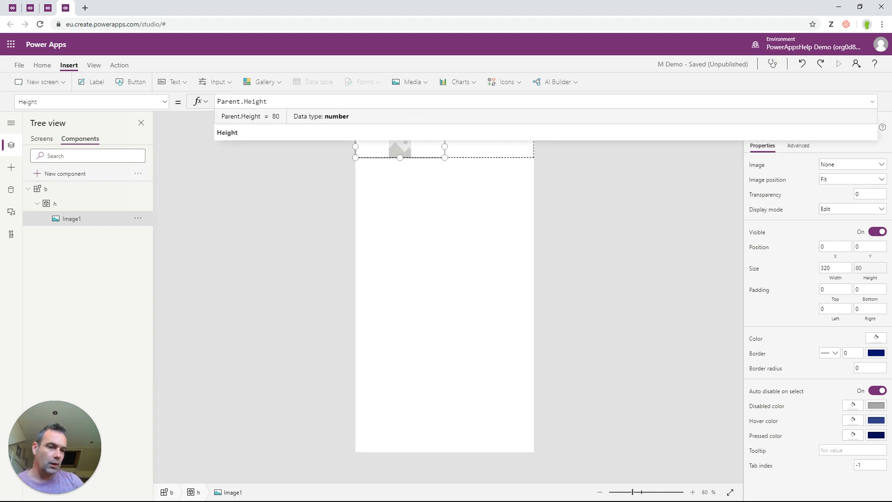
Step: Set the image's Width formula to Self.Height so it stays square
click(839, 272)
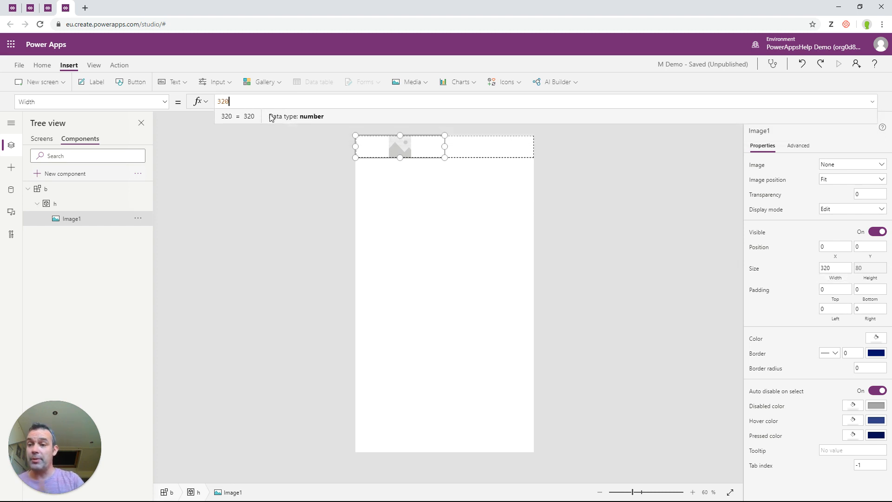
double_click(227, 102)
text(Self.Hei)
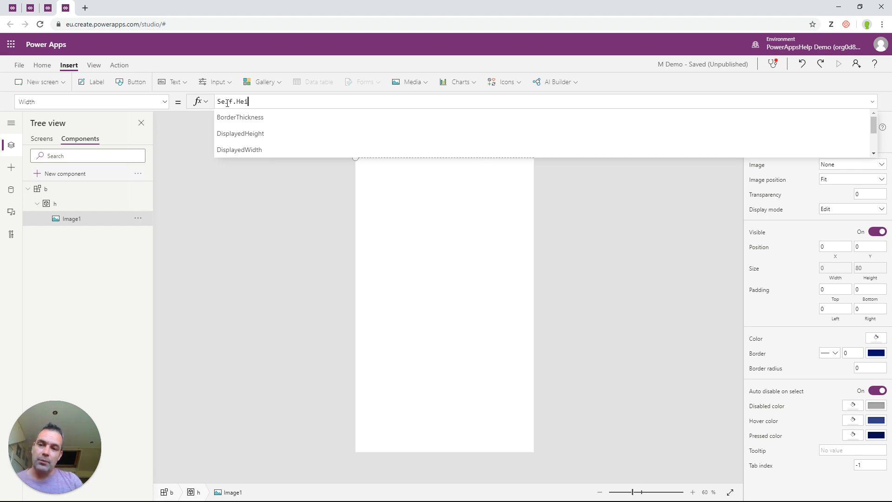
text(ght)
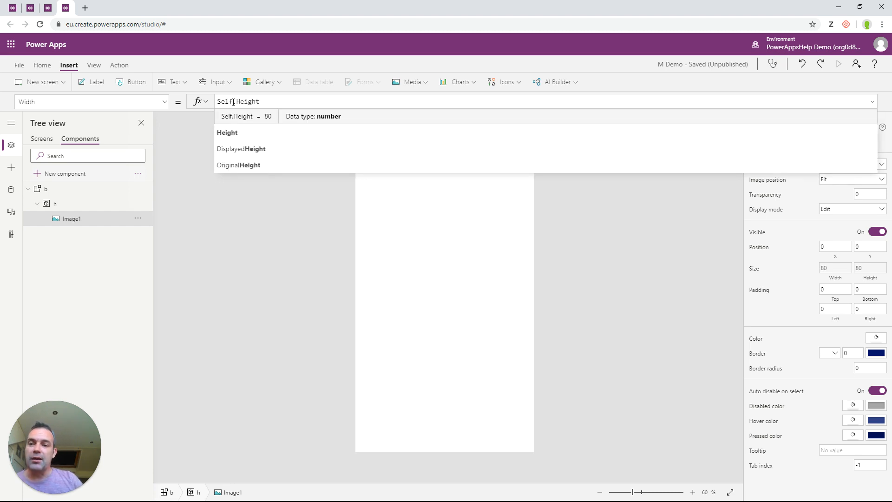
drag(234, 102, 217, 104)
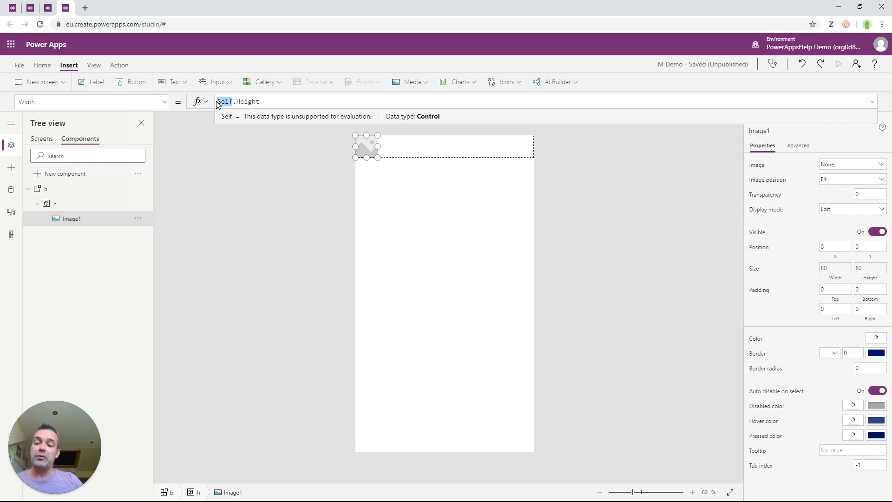
click(250, 101)
click(385, 185)
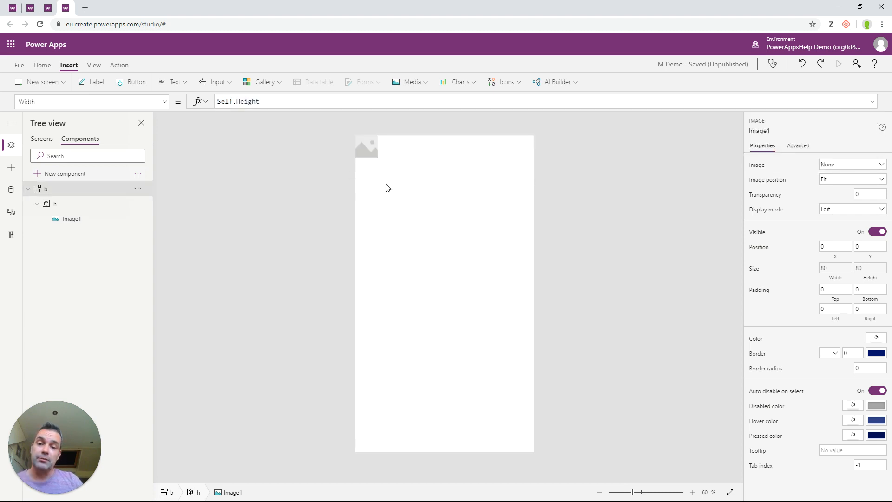
Step: Rename the image in container h as h_logo
click(356, 145)
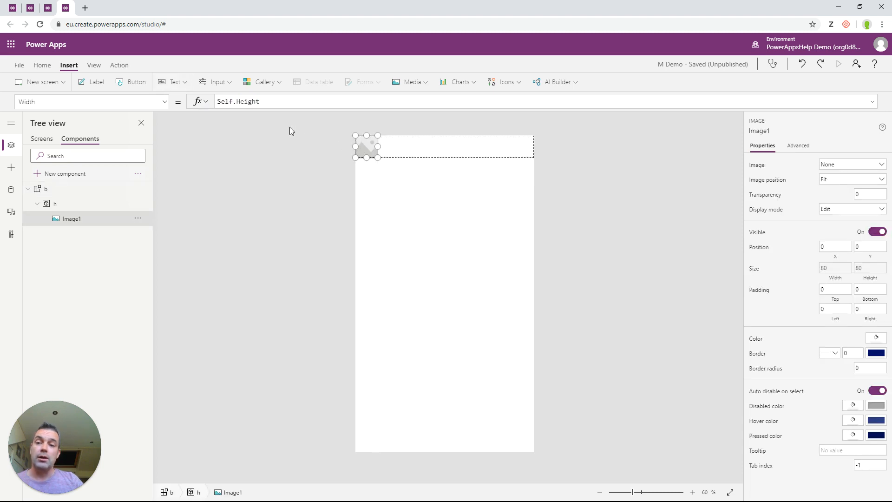
right_click(79, 218)
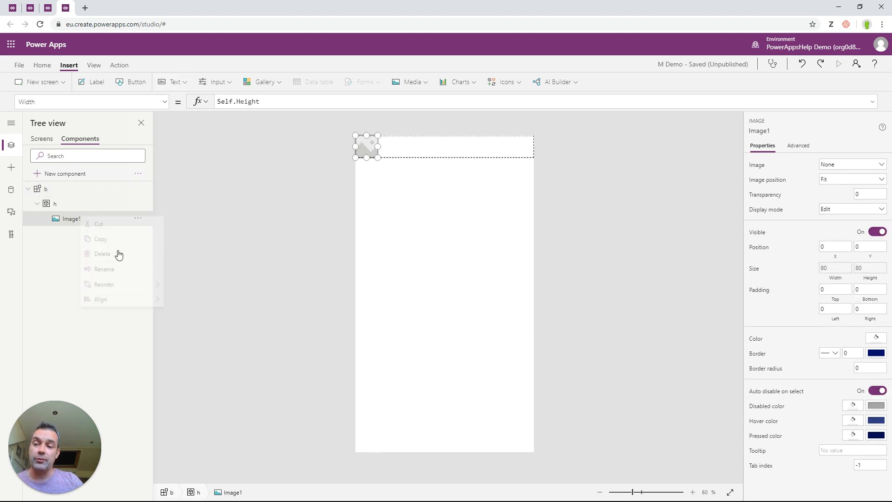
click(112, 270)
text(h)
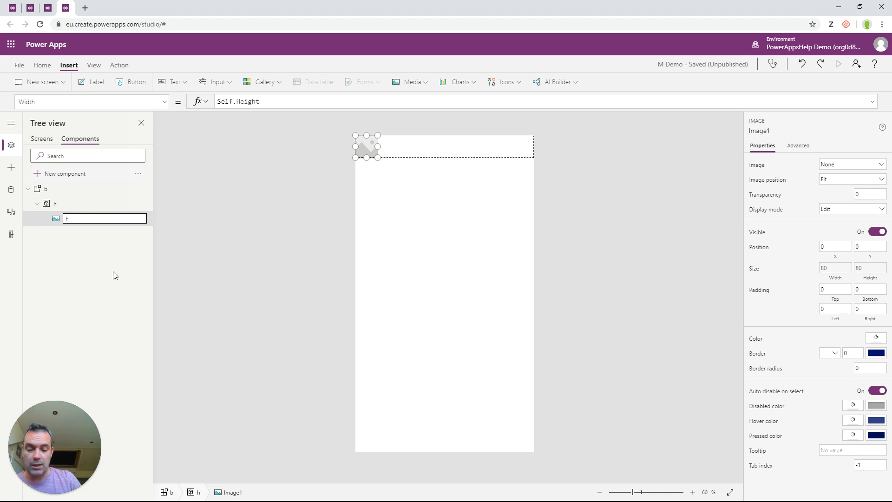
text(_logo)
key(Return)
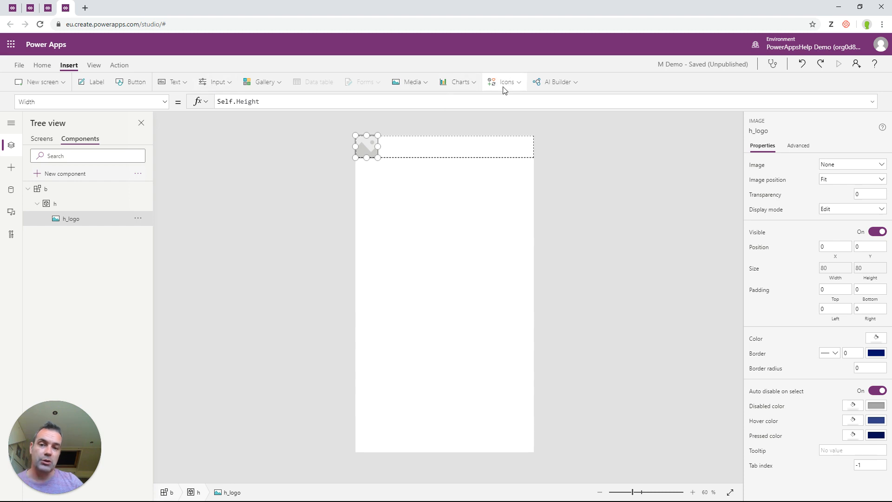
Step: Insert a text label into container h and rename it as h_label
click(173, 83)
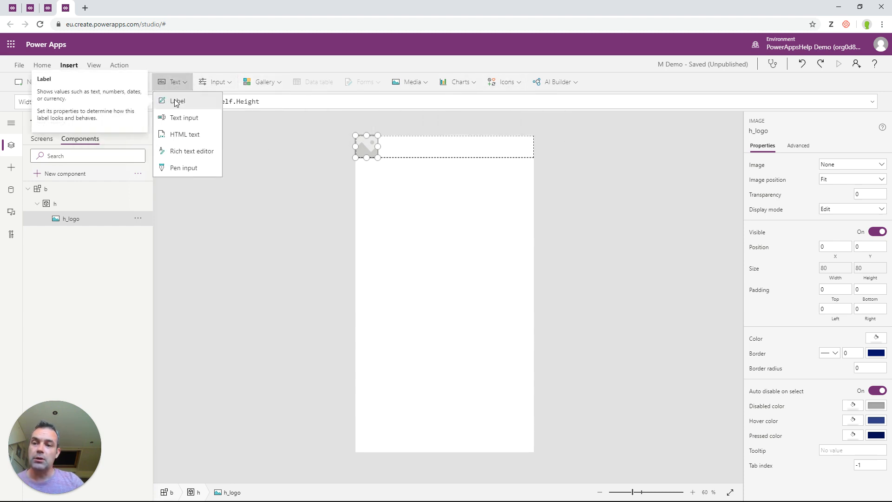
click(176, 103)
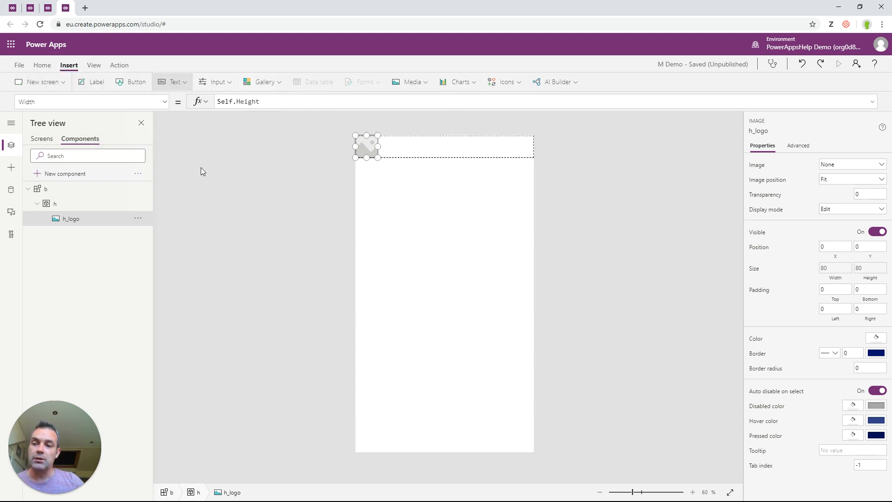
click(138, 219)
click(160, 279)
text(h)
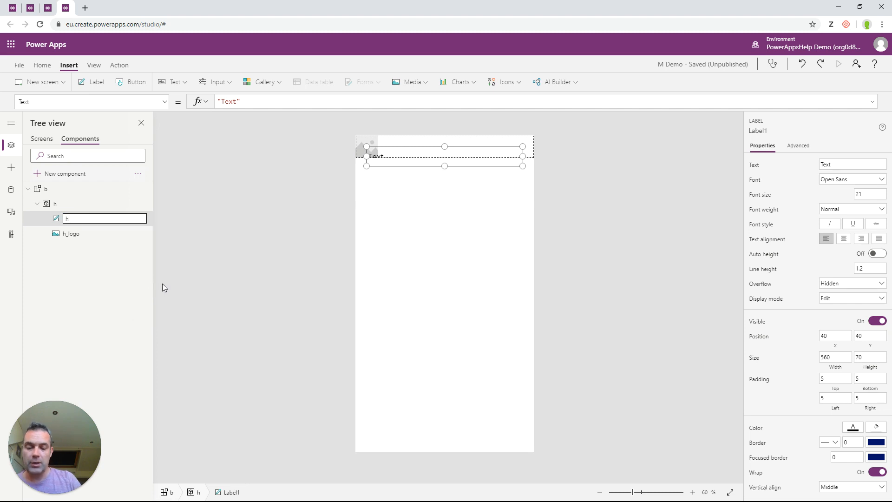
text(_label)
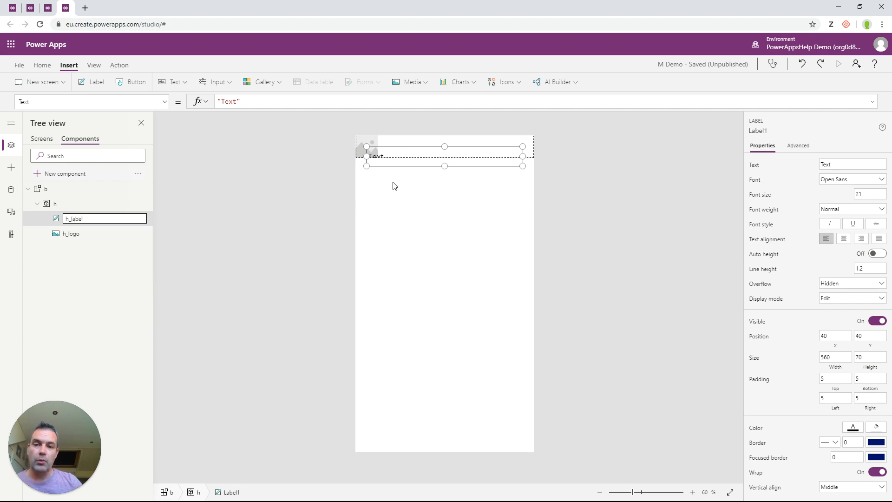
key(Return)
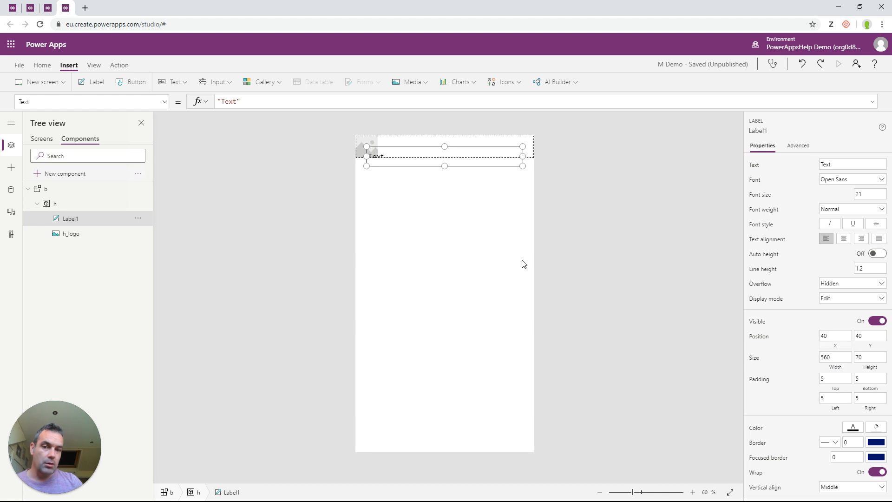
Step: Set h_label's X position formula to h_logo.Width so it starts beside the logo
drag(245, 102, 214, 109)
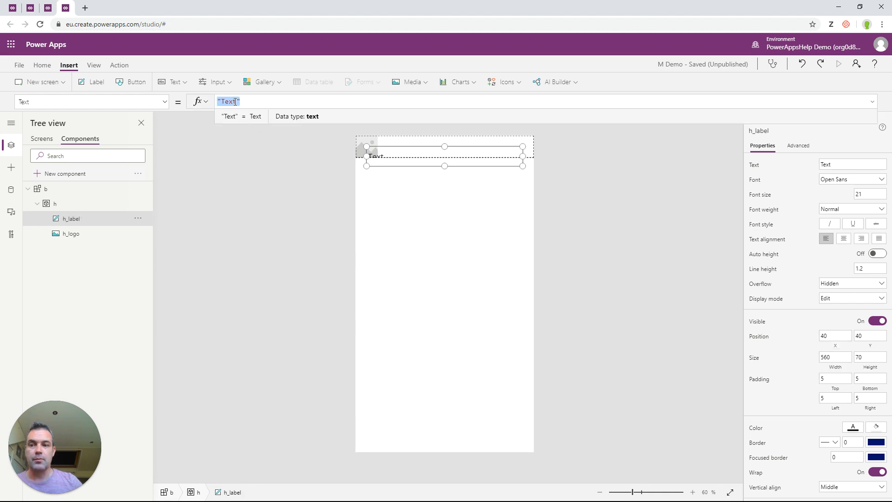
click(834, 336)
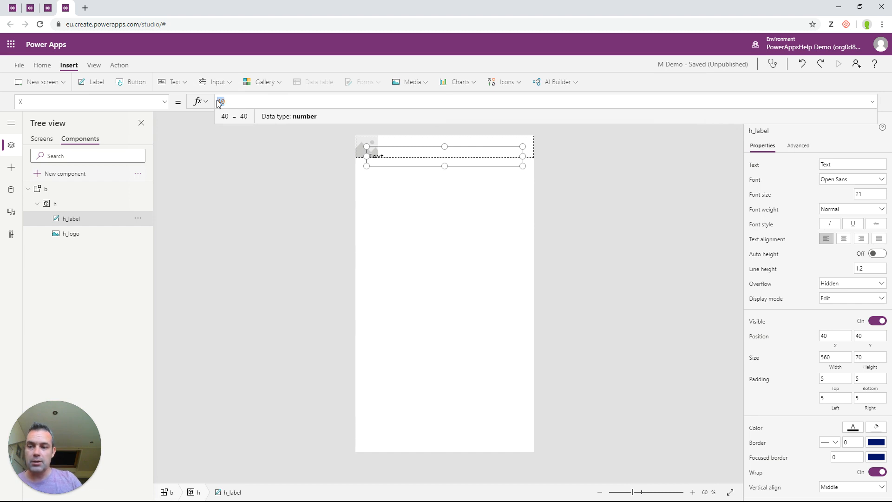
text(h_lobo)
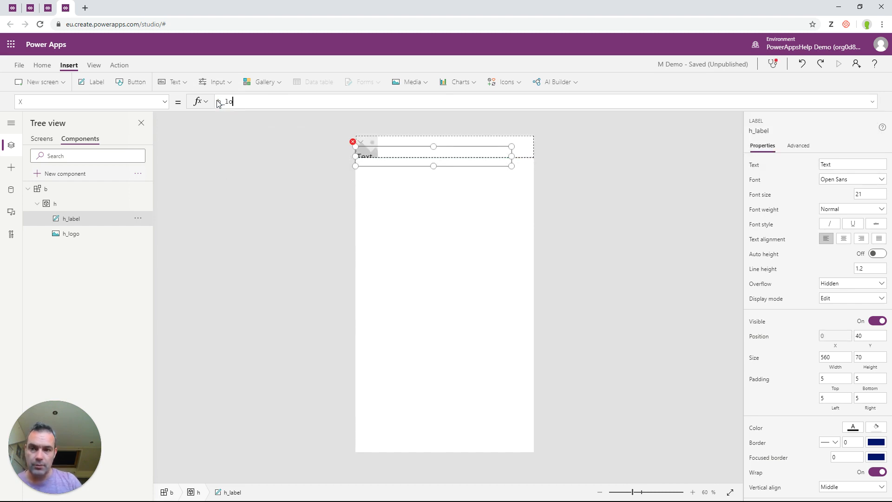
key(BackSpace)
text(go.W)
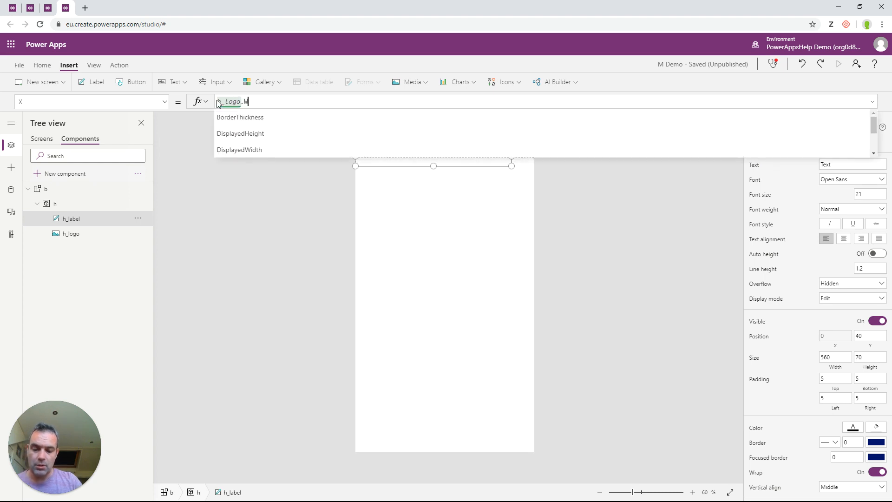
text(idth)
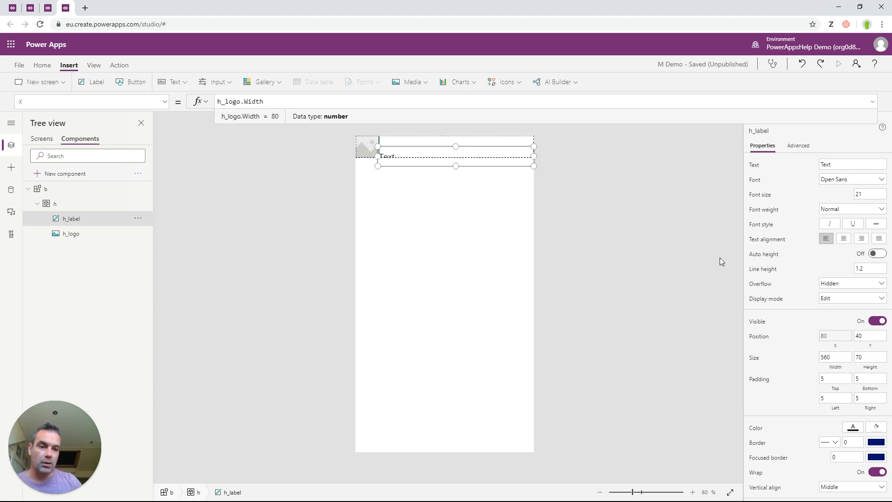
Step: Set h_label's Y position to 0 and its Height formula to Parent.Height
click(859, 335)
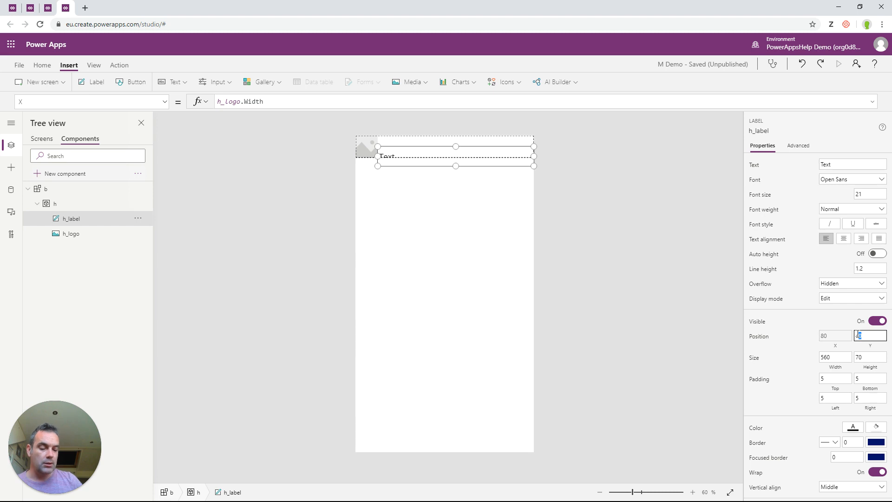
click(875, 371)
double_click(227, 102)
text(Pare)
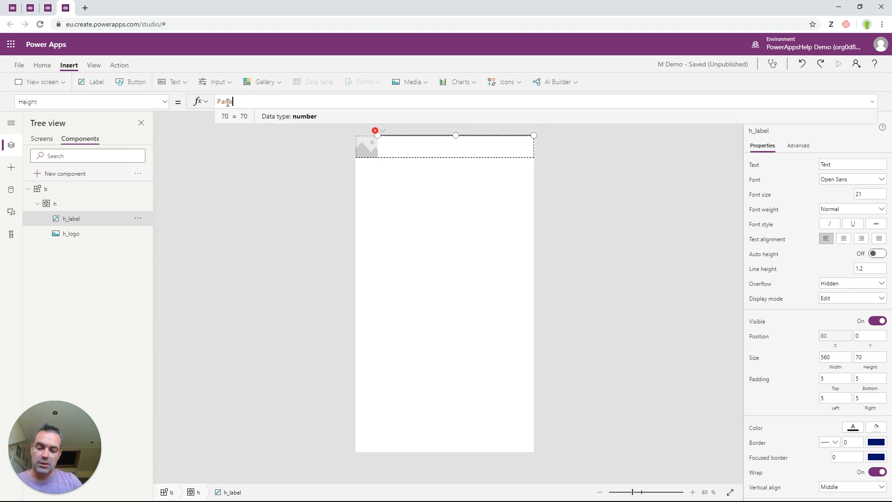
text(nt.Heig)
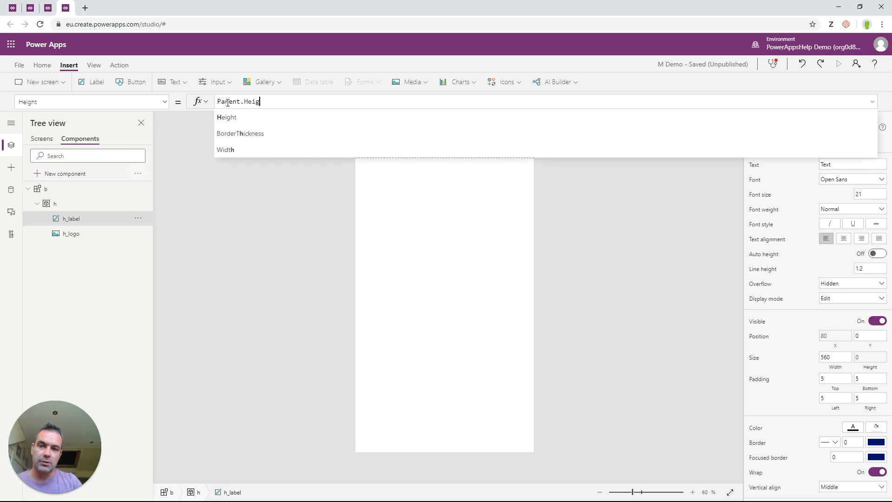
text(ht)
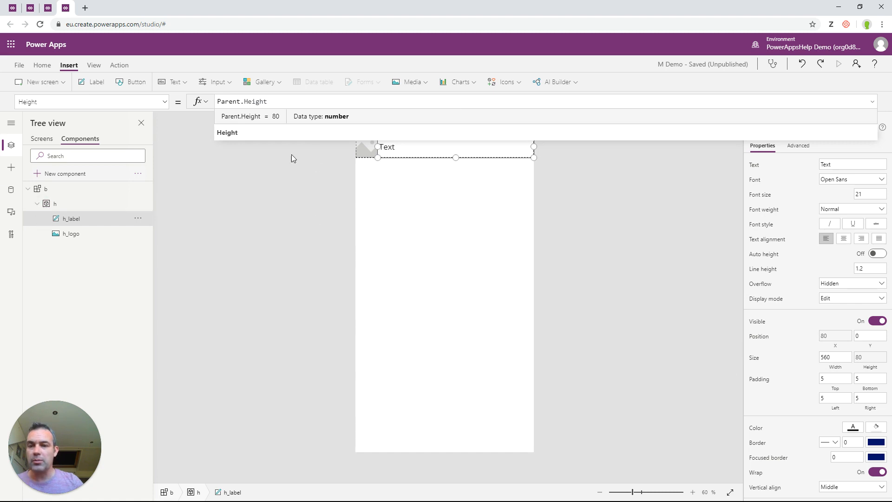
Step: Insert a Hamburger menu icon into container h and rename it as h_icon
click(520, 86)
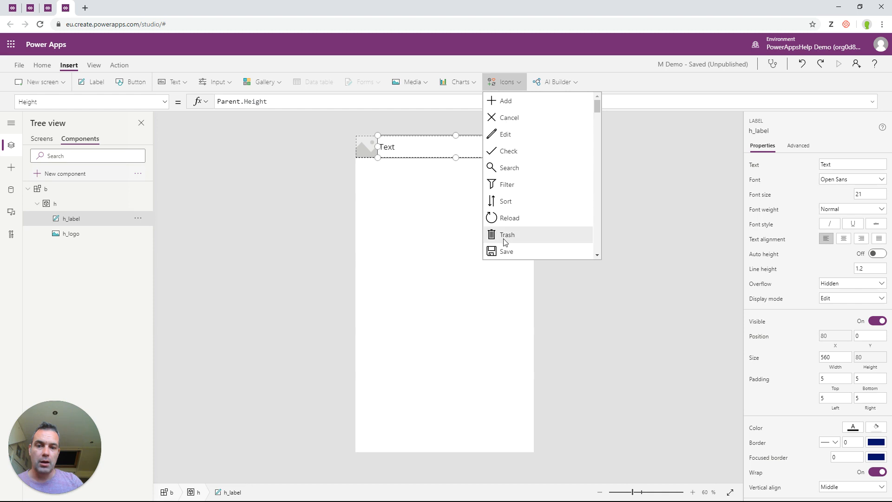
scroll(505, 242, down, 6)
scroll(508, 217, up, 2)
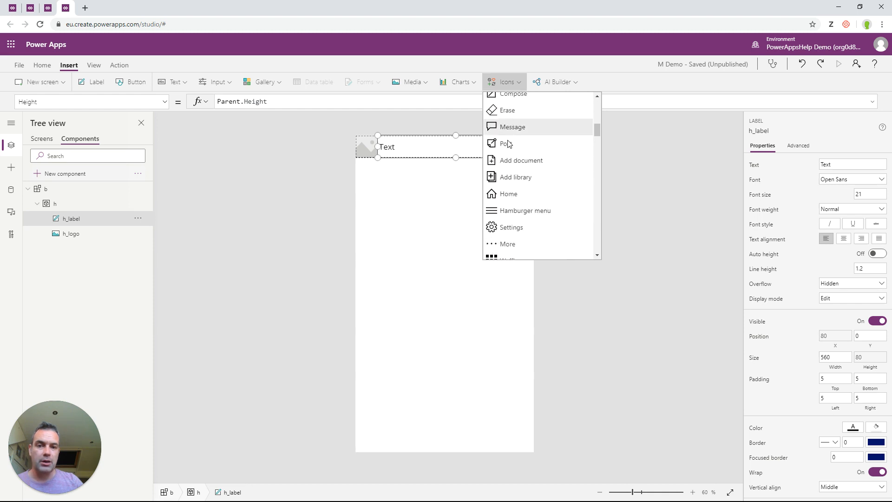
click(508, 210)
right_click(86, 222)
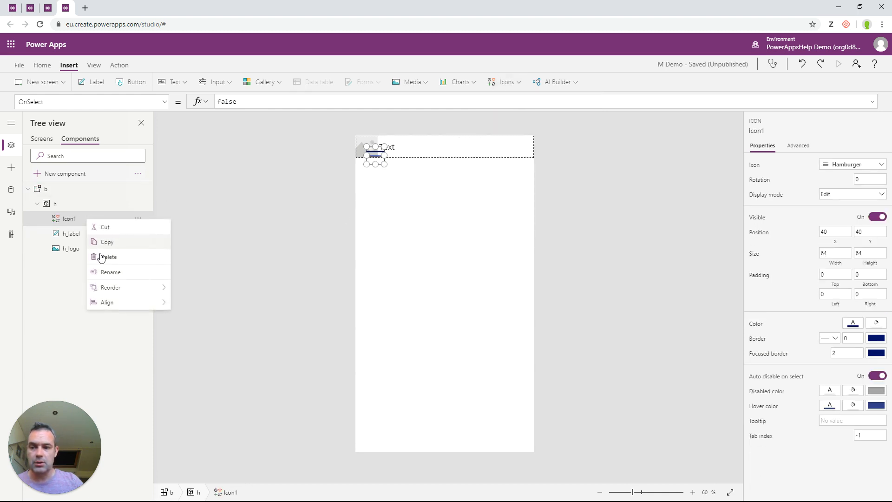
click(110, 271)
text(h_icon)
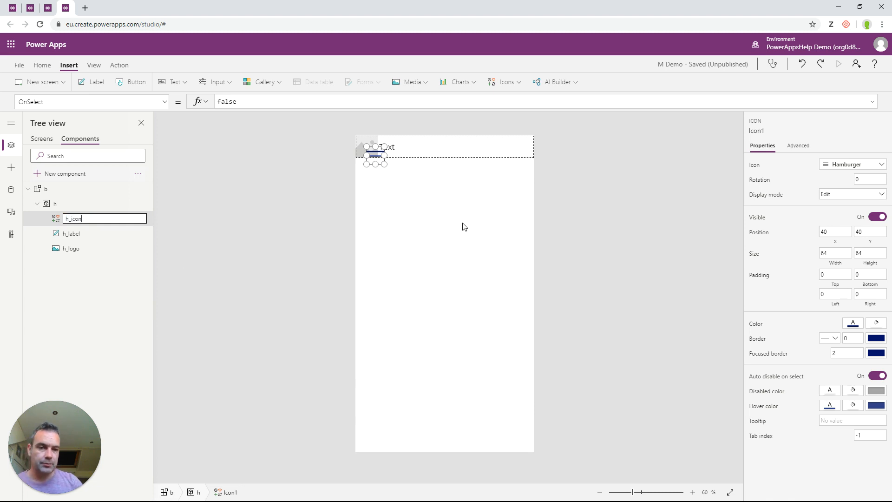
Step: Set h_icon's position to X 0 and Y 0
click(848, 231)
text(0)
key(Tab)
text(0)
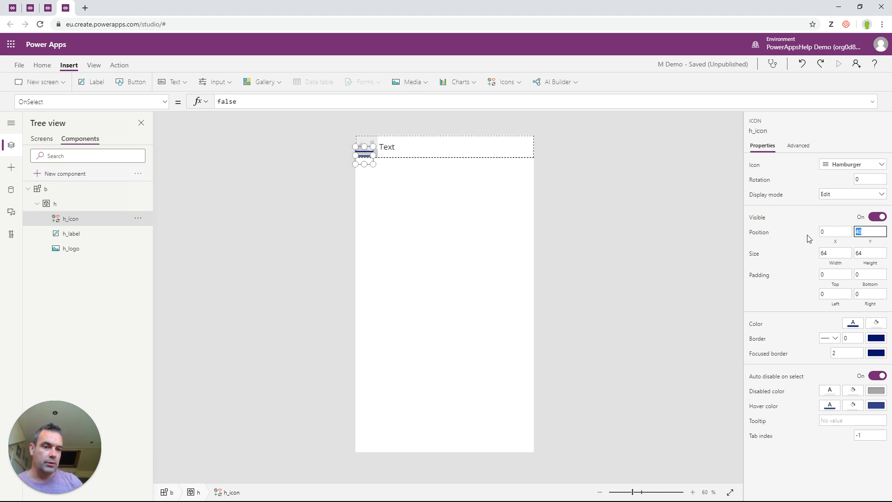
key(Tab)
Step: Set h_icon's Height formula to Parent.Height
click(873, 263)
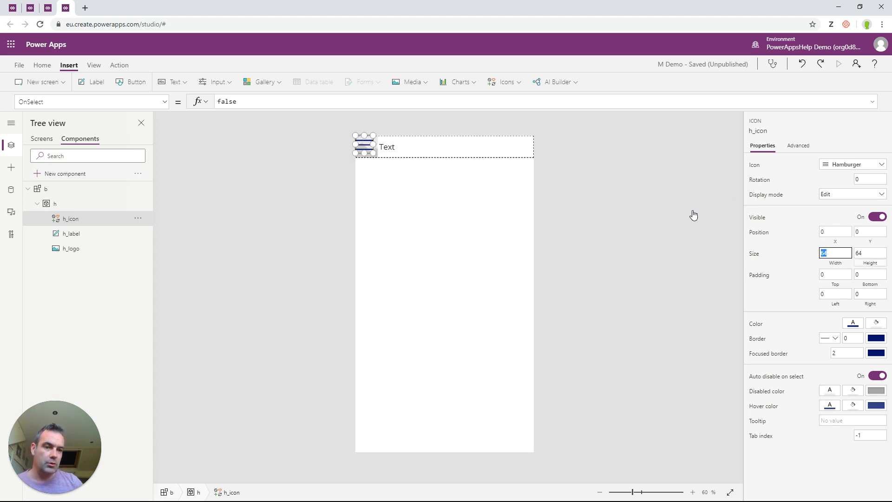
click(291, 97)
key(ctrl+a)
text(Parent)
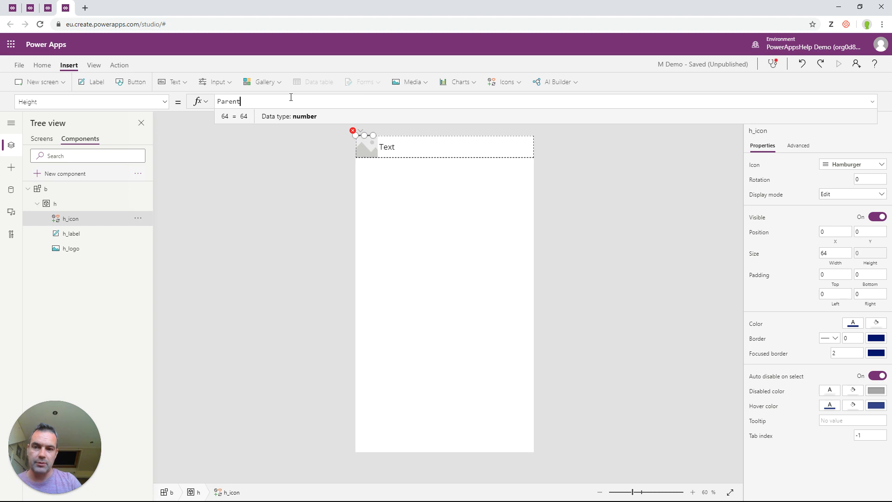
text(.Height)
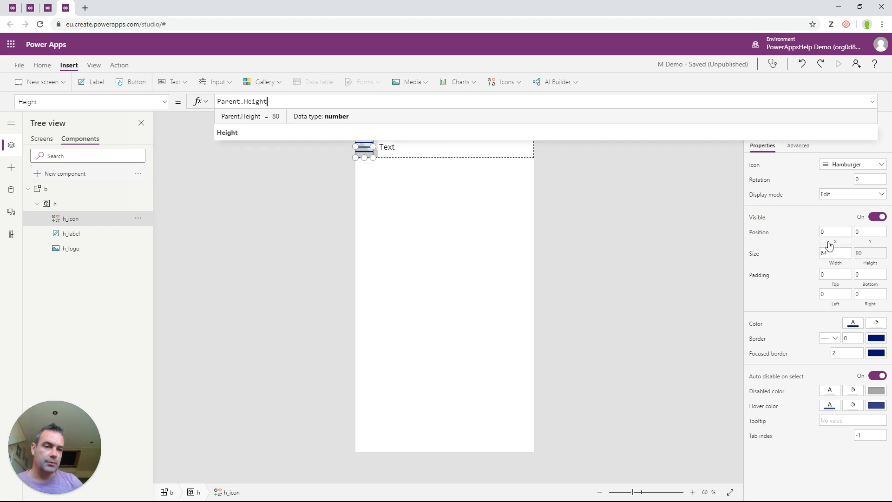
Step: Set h_icon's Width formula to Self.Height
click(830, 264)
click(232, 101)
key(ctrl+a)
text(S)
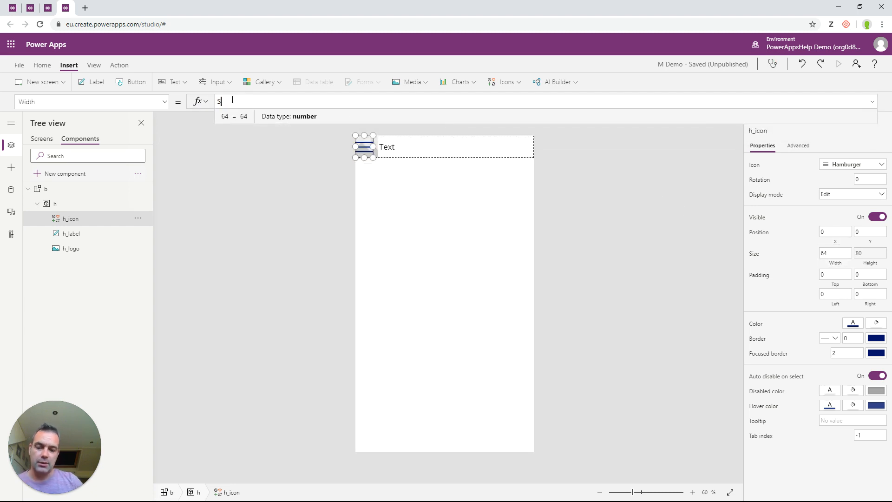
text(elf.Width)
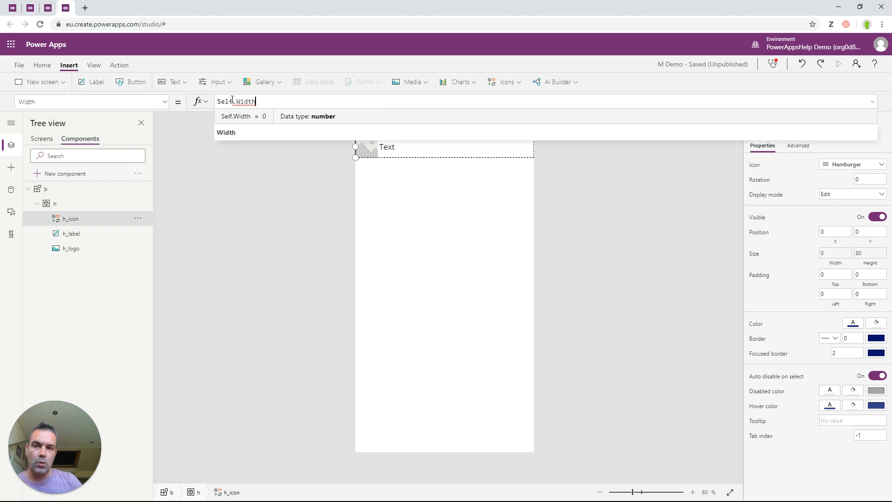
click(225, 133)
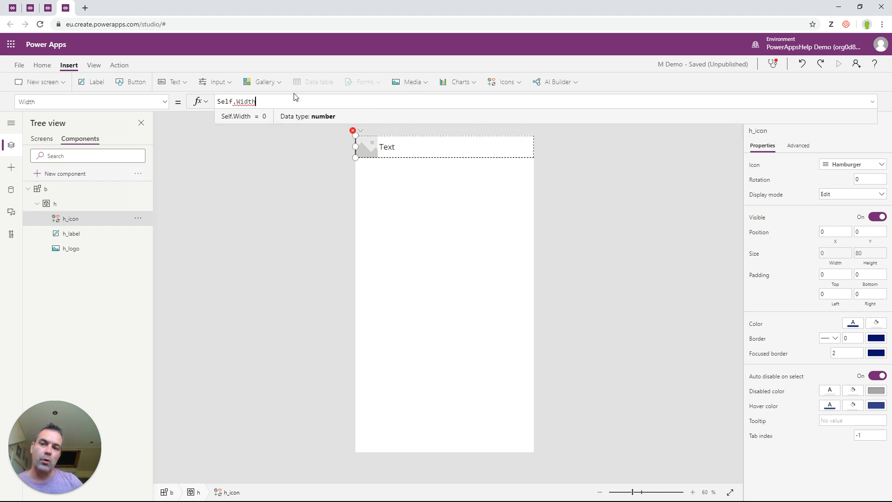
double_click(239, 102)
text(Height)
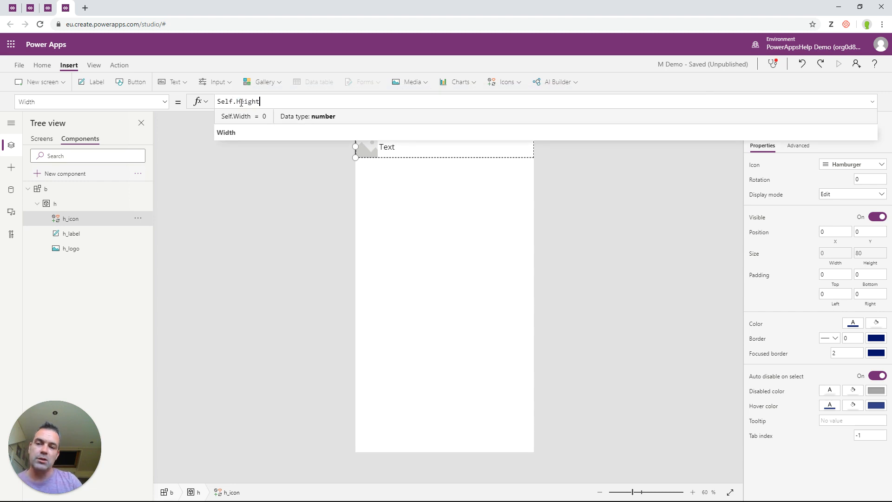
Step: Set h_icon's top padding formula to Self.Height * 20%
click(840, 283)
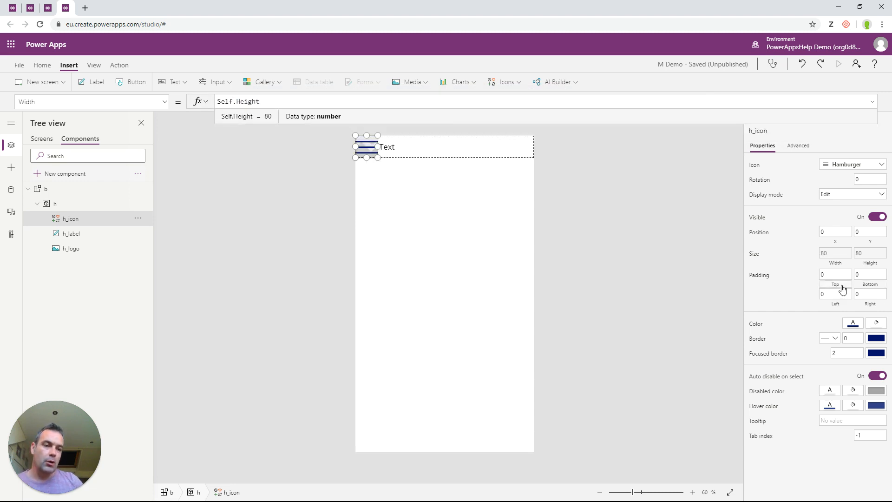
click(244, 98)
text(Self.)
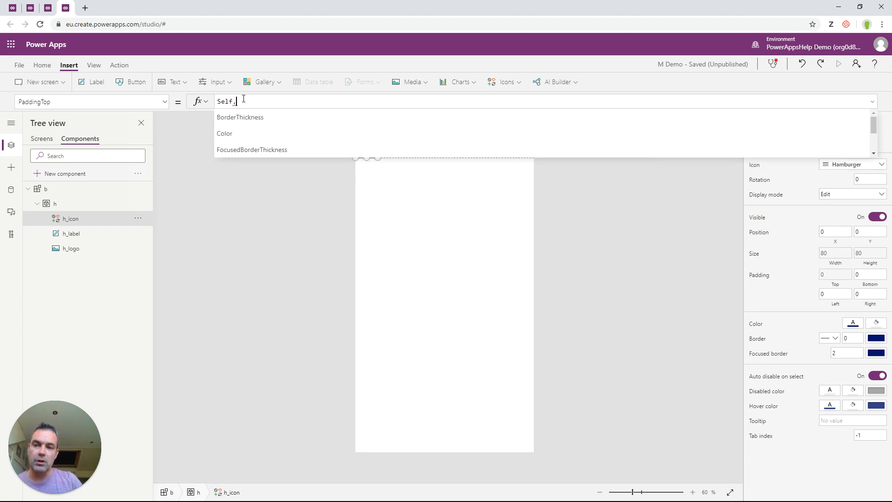
text(Height)
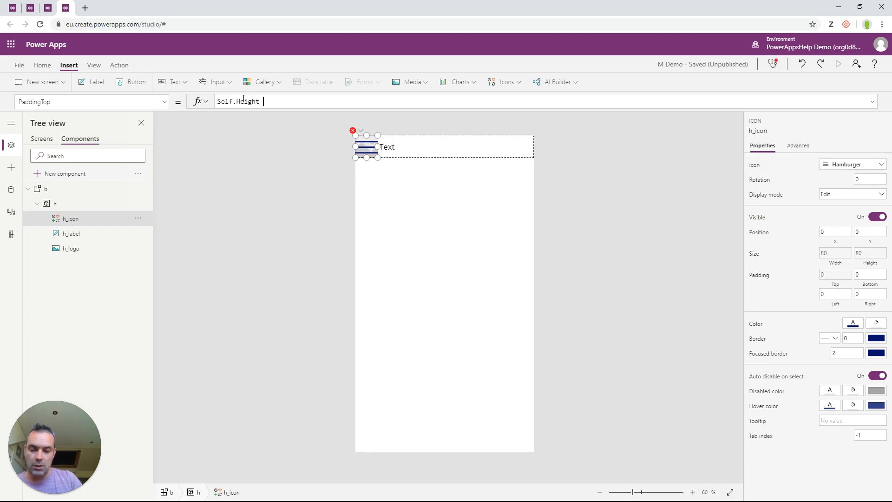
text( * 0,2)
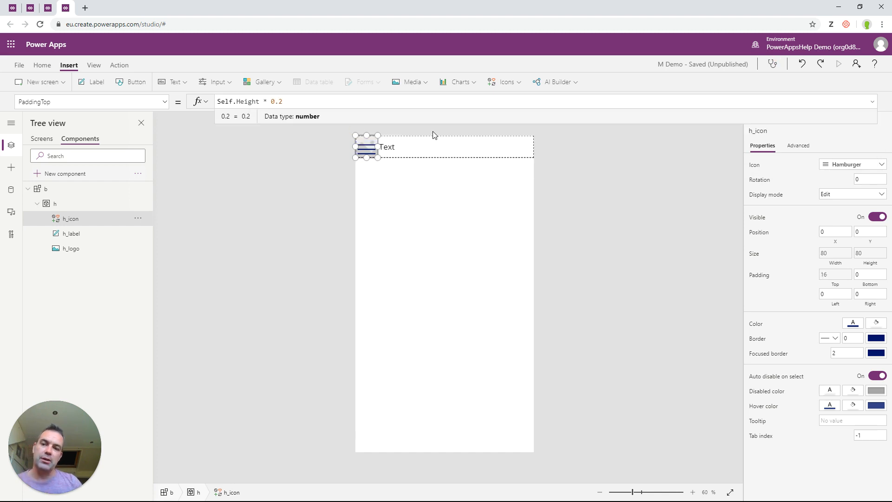
key(BackSpace)
key(BackSpace)
key(BackSpace)
text(20)
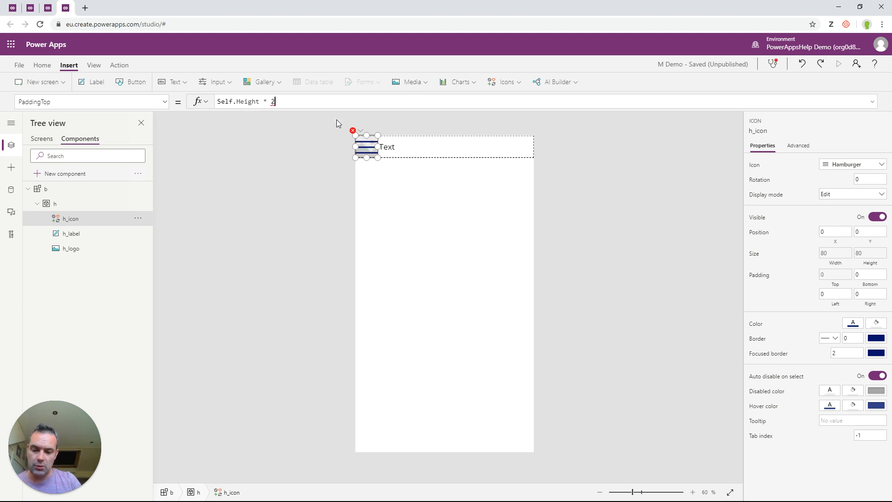
text(%)
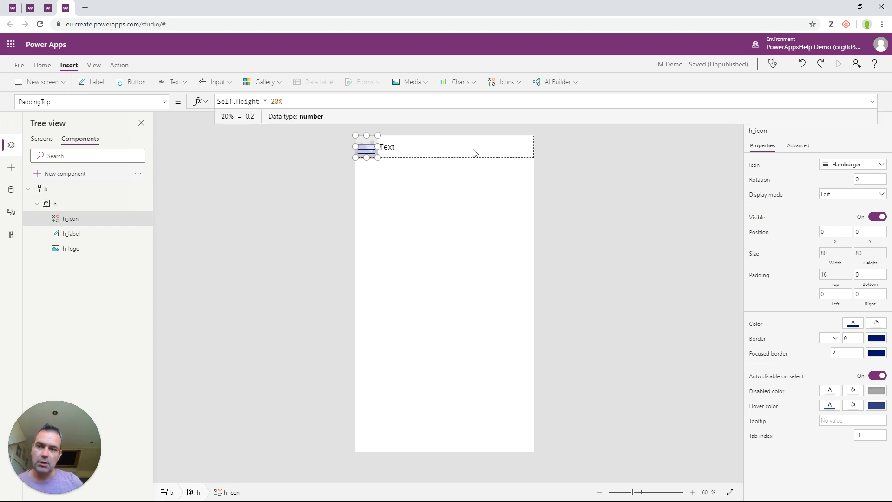
Step: Set h_icon's bottom padding formula to Self.PaddingTop
click(870, 278)
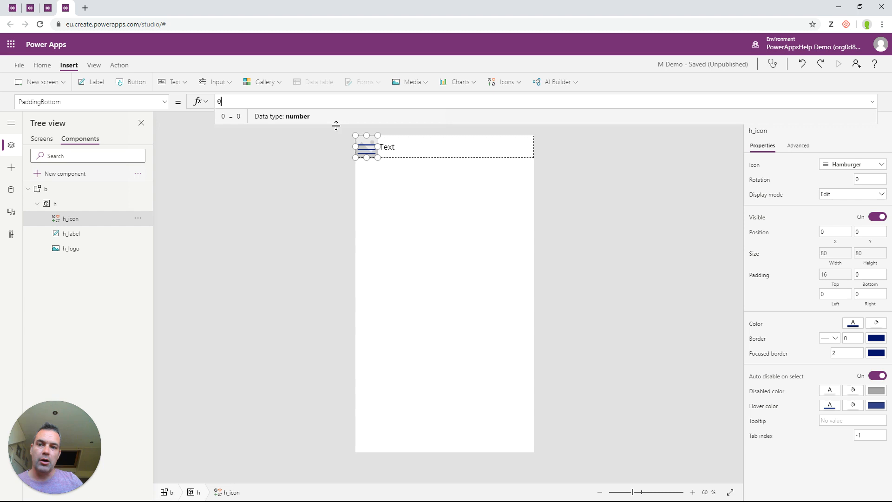
click(275, 104)
text(Self.)
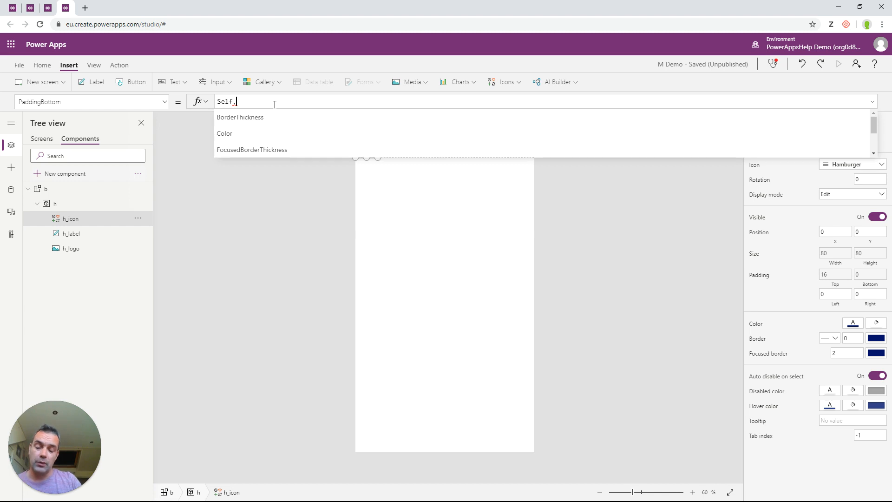
text(Padding)
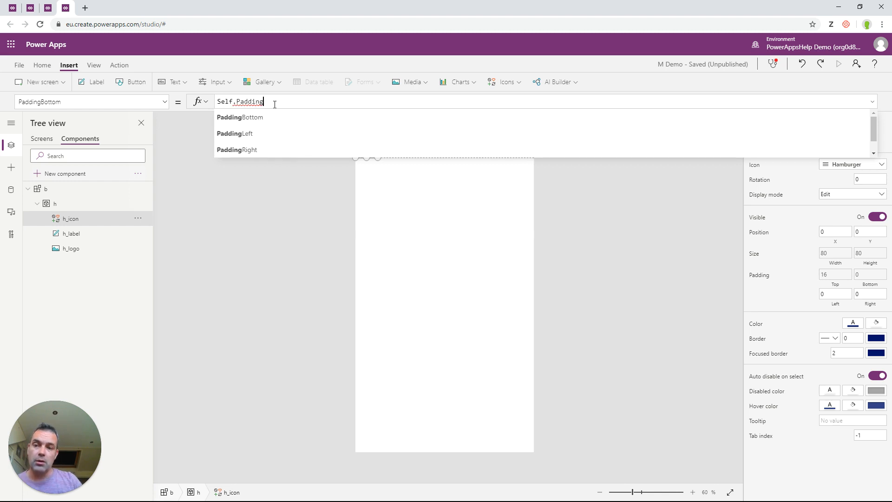
text(Top)
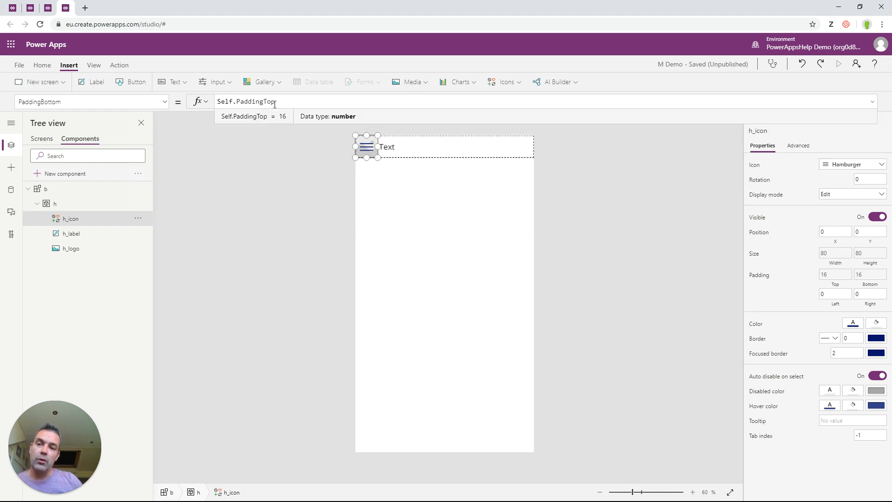
Step: Copy the Self.PaddingTop formula into h_icon's left and right padding
drag(275, 102, 217, 102)
key(ctrl+c)
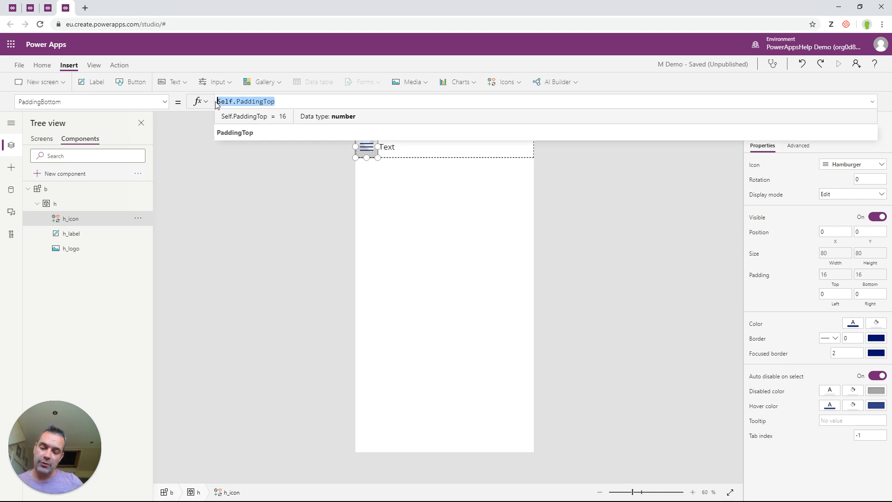
click(834, 295)
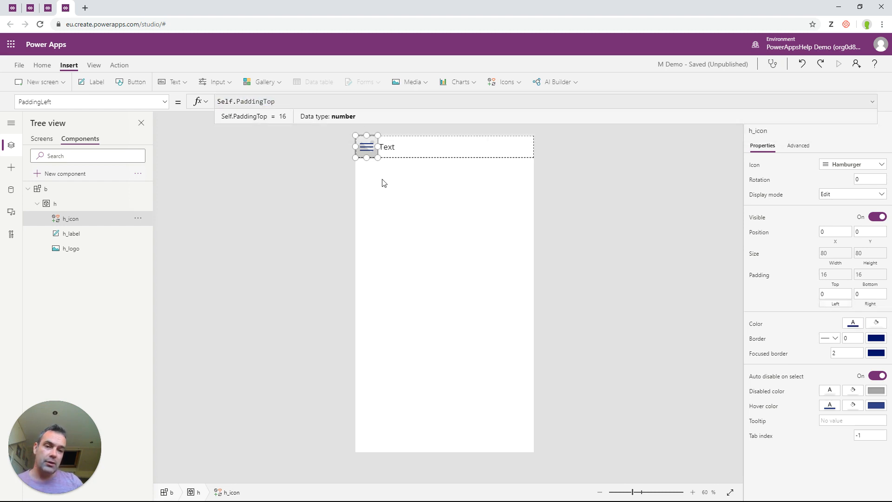
click(276, 100)
key(ctrl+v)
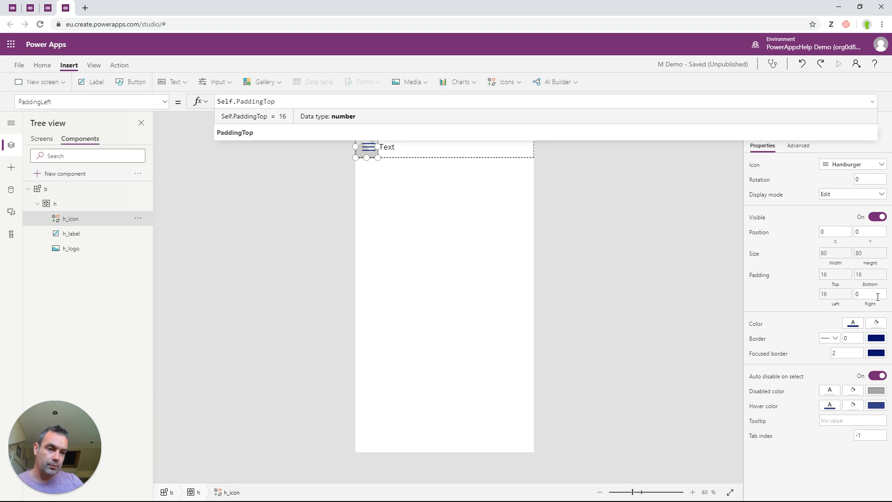
click(870, 295)
click(367, 101)
key(ctrl+v)
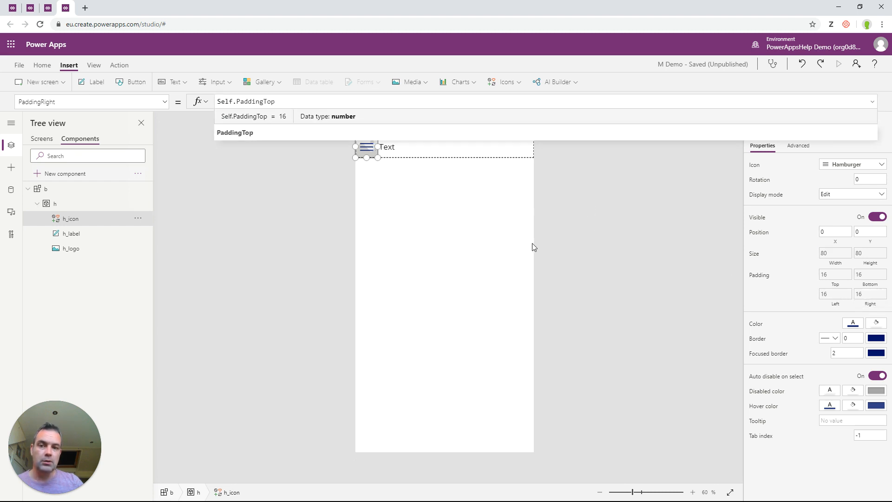
Step: Align h_icon to the right edge of container h with the X formula Parent.Width - Self.Width
click(830, 232)
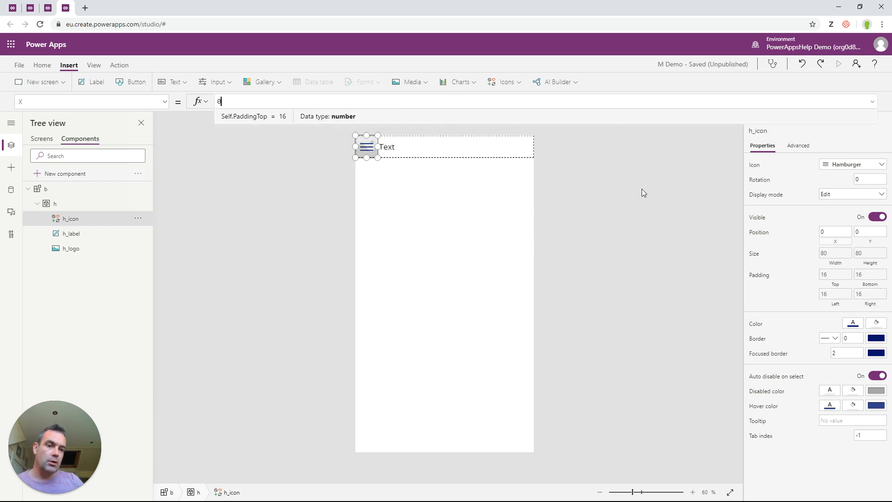
click(263, 97)
text(Pare)
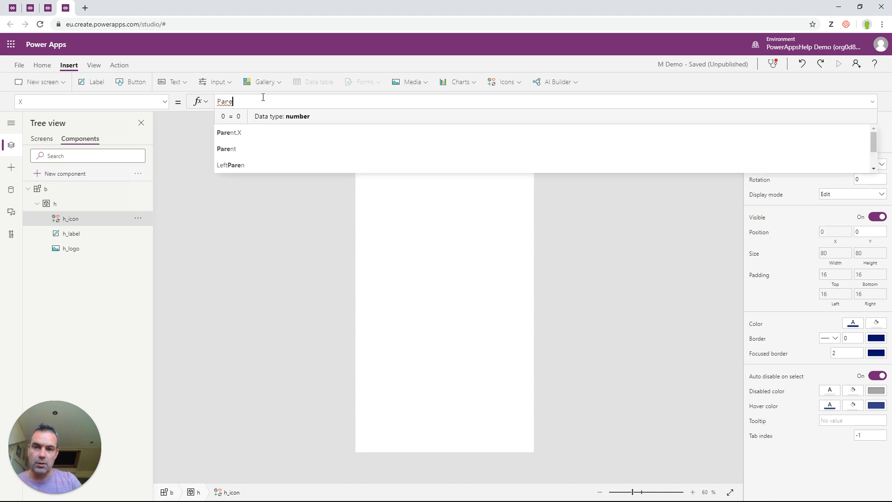
text(nt.Wid)
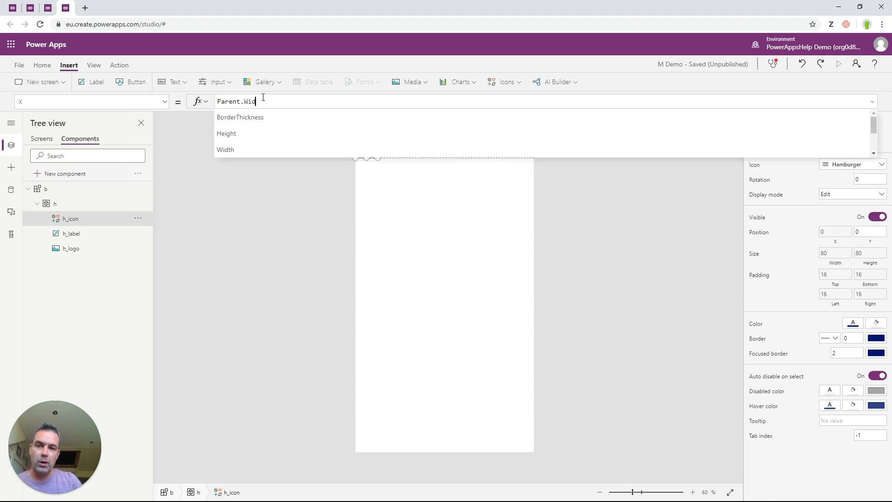
text(th - Se)
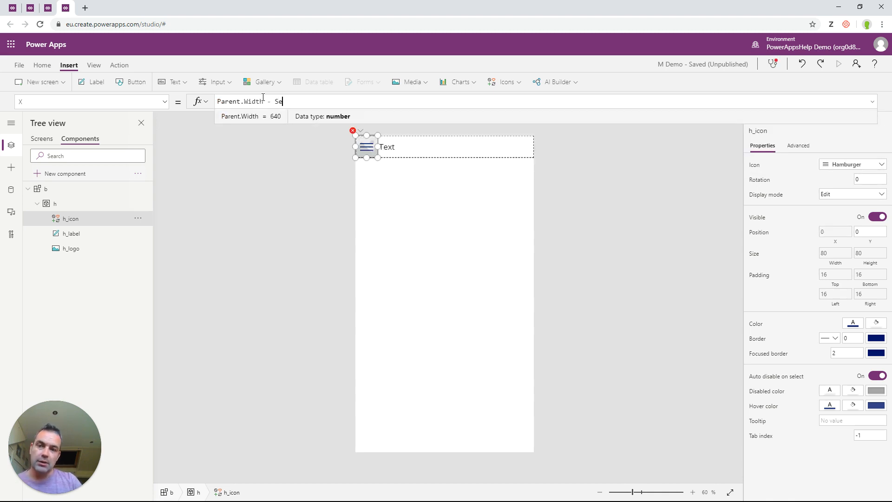
text(lf.)
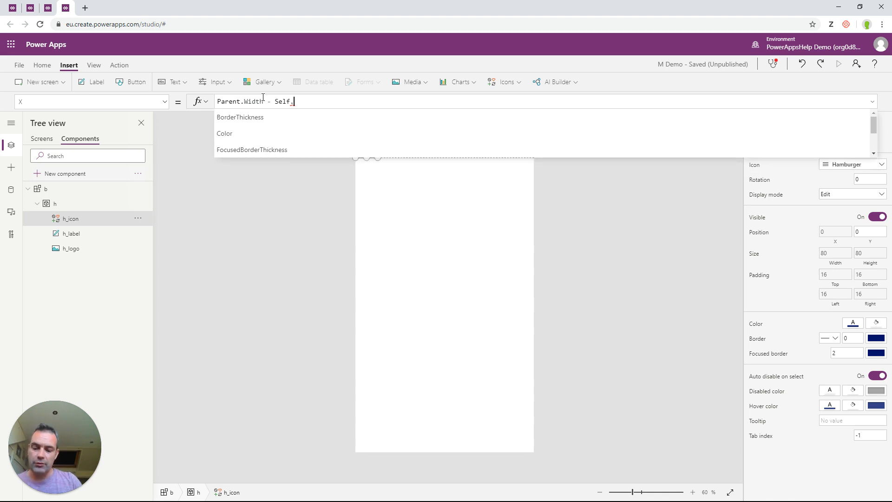
text(Width)
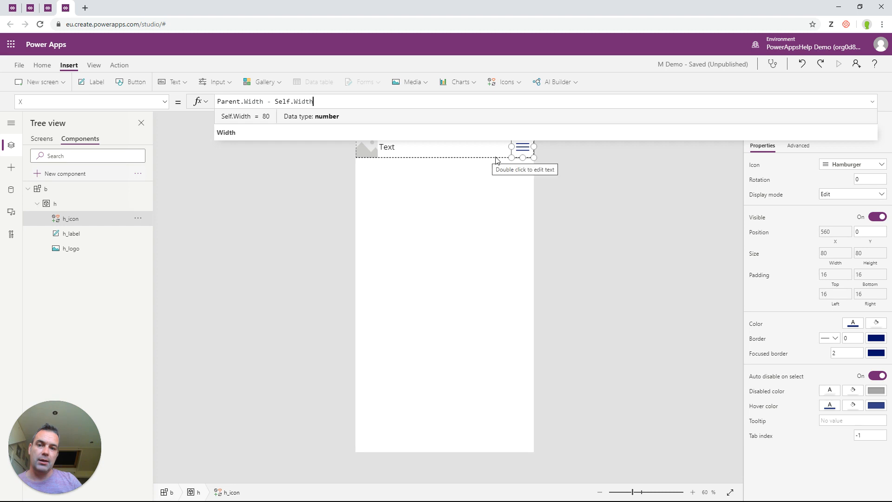
Step: Set h_label's width formula to Parent.Width - h_logo.Width - h_icon.Width
click(70, 233)
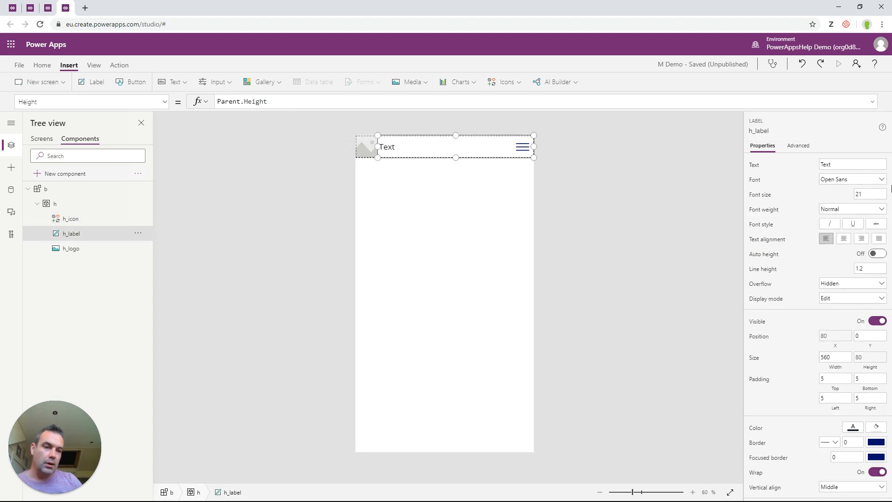
click(835, 358)
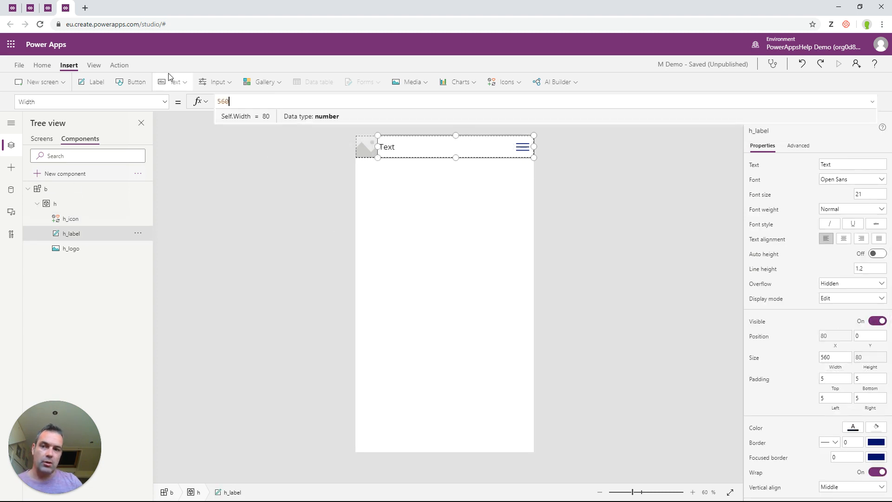
double_click(238, 103)
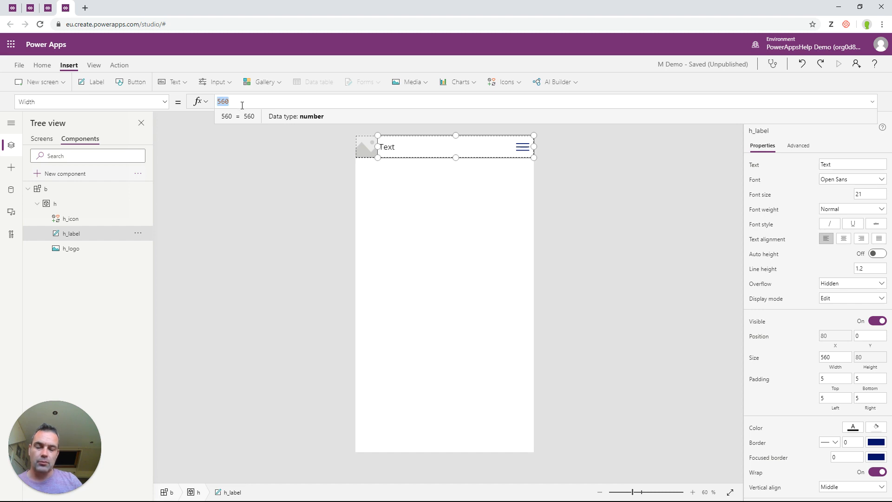
text(Pare)
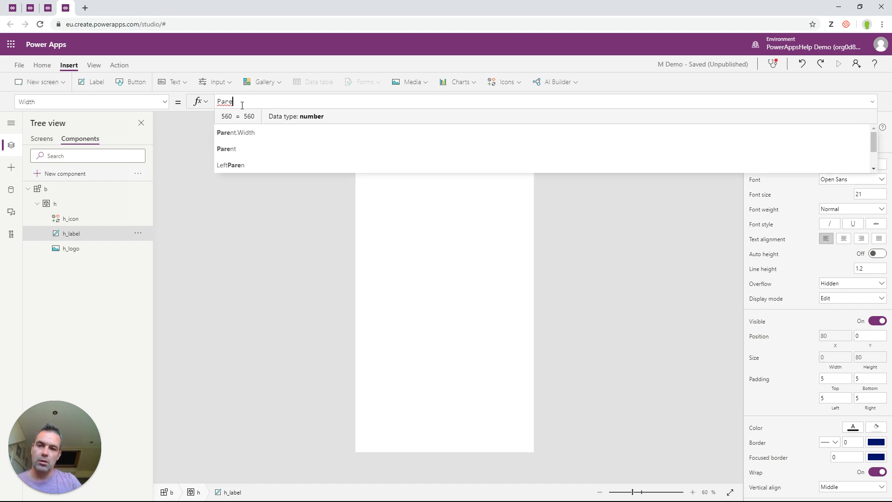
text(nt.)
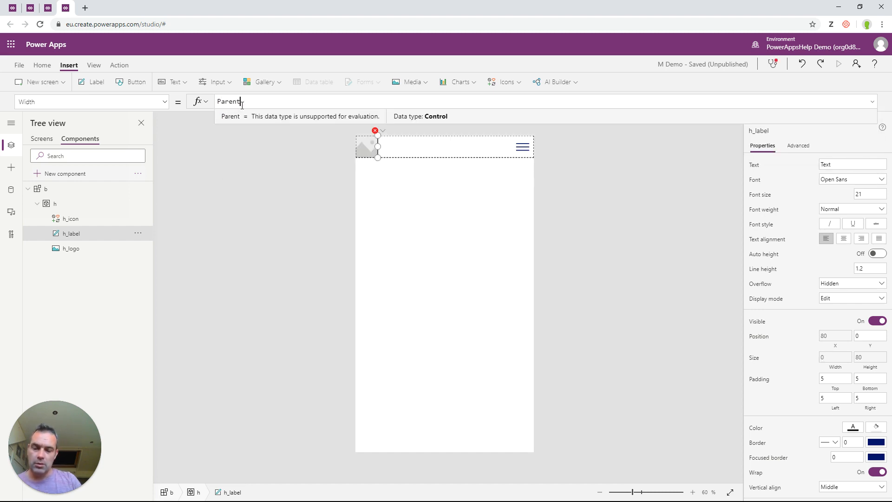
text(Width)
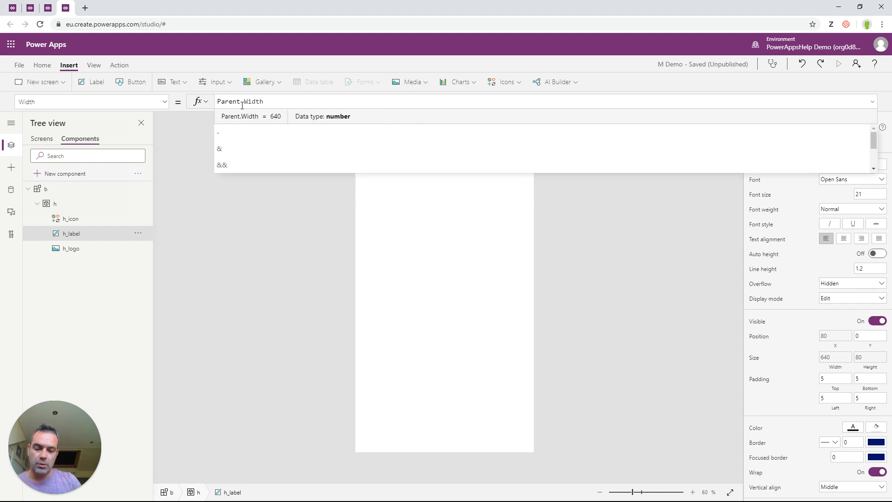
text( - h_)
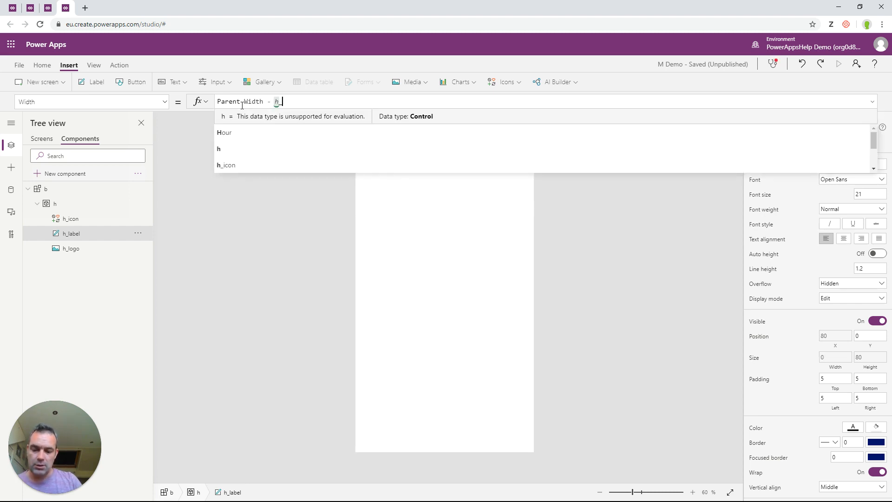
text(logo.Widt)
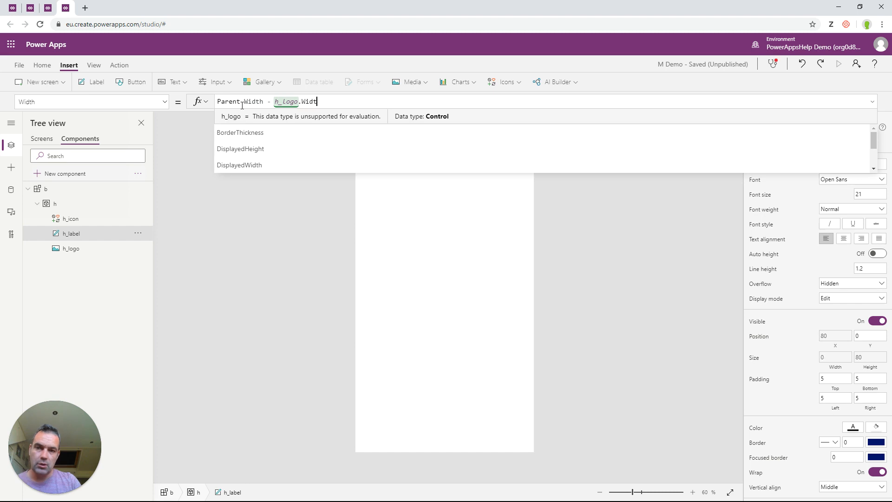
text(h - )
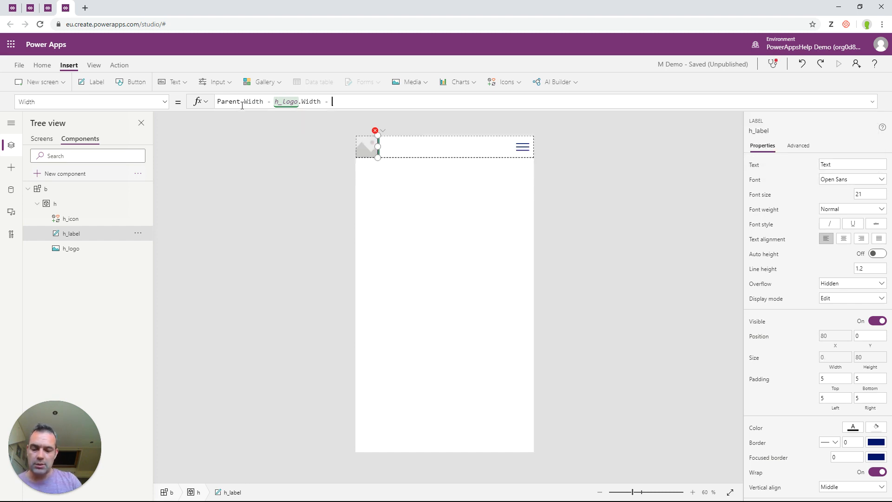
text(H_)
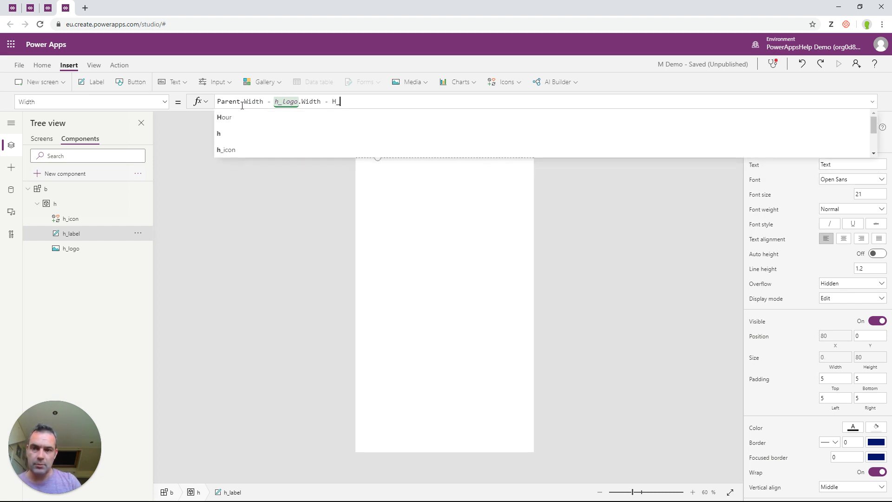
text(icon.)
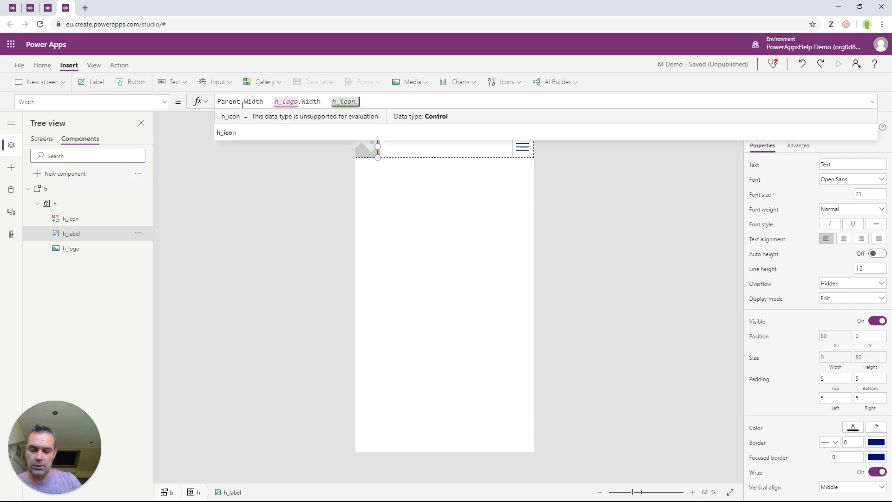
text(Width)
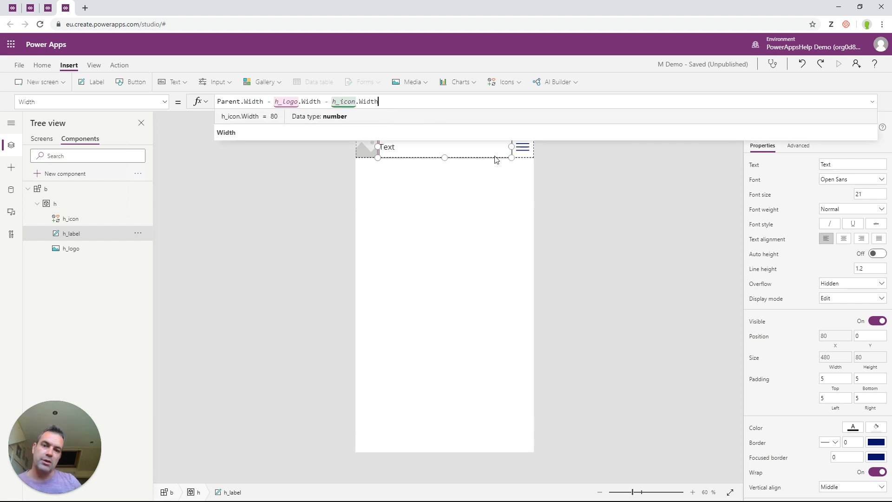
Step: Center the text horizontally within h_label
click(845, 242)
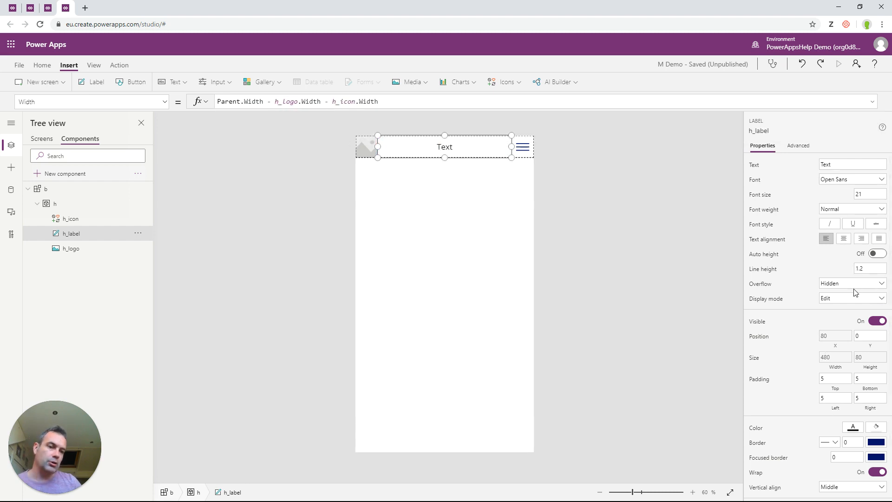
scroll(842, 365, down, 1)
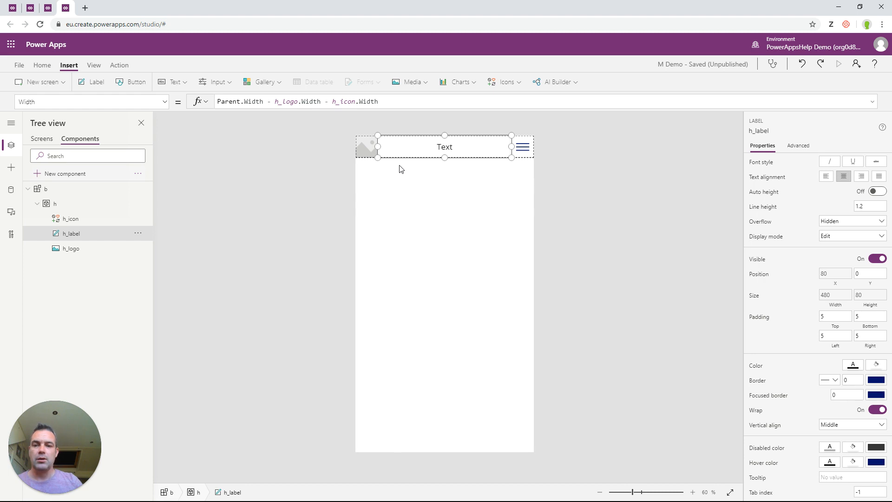
click(351, 166)
Step: Add a custom input property with display name "Global | Font" and data type Text to component b
click(55, 204)
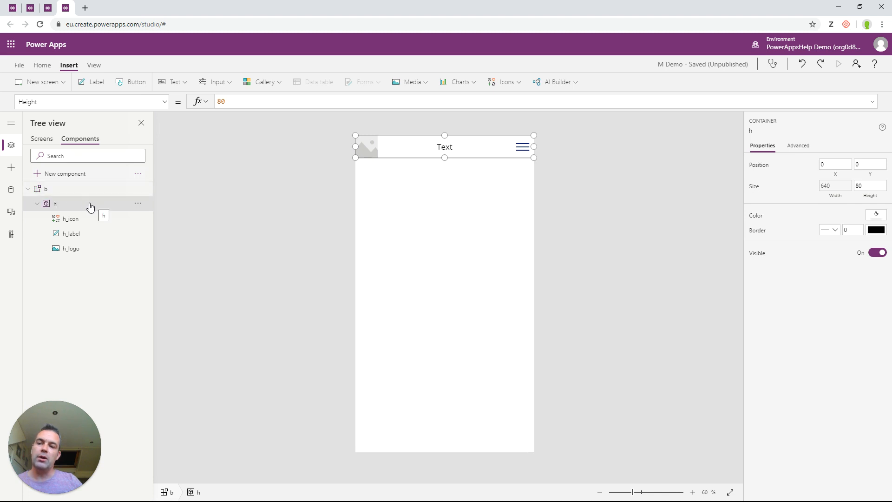
click(46, 189)
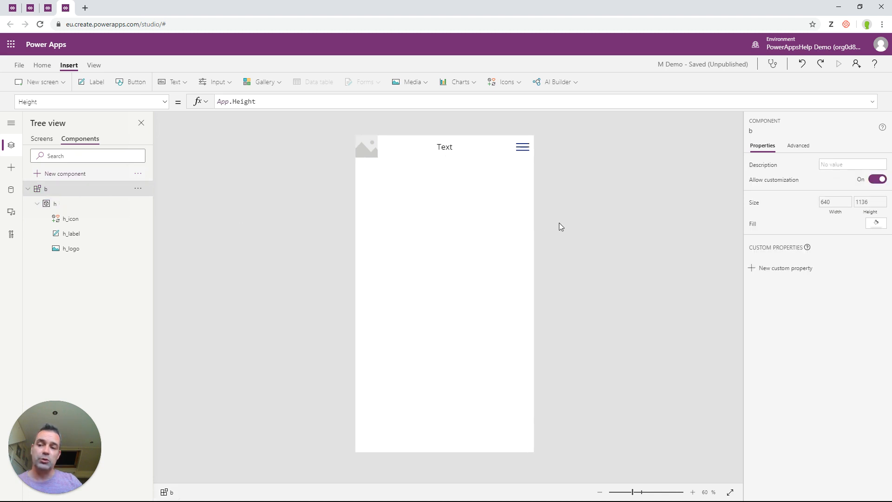
click(781, 268)
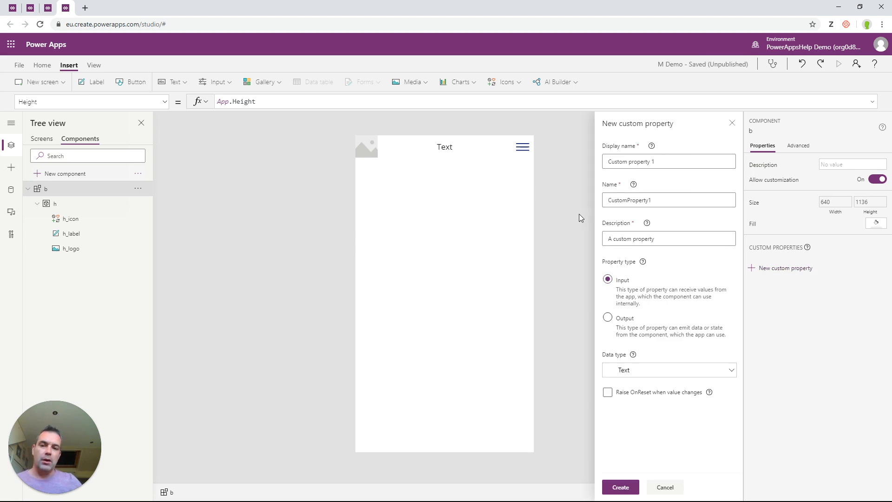
triple_click(661, 163)
text(Global | Font)
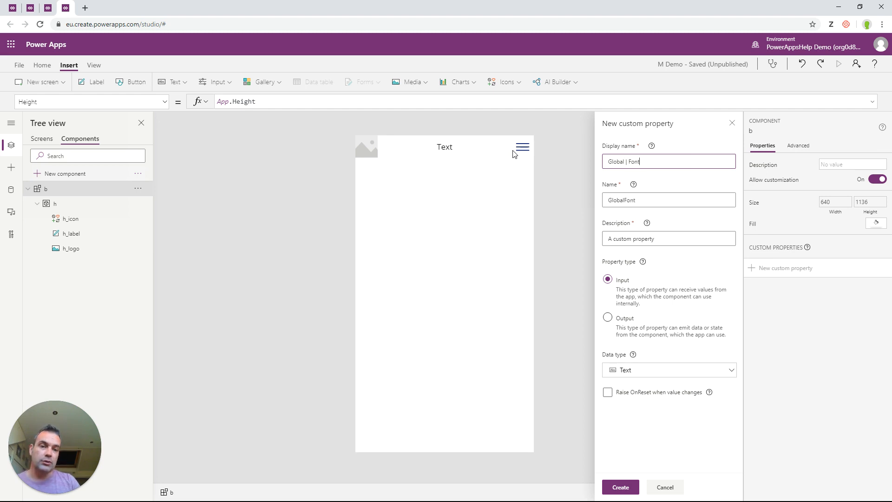
click(615, 193)
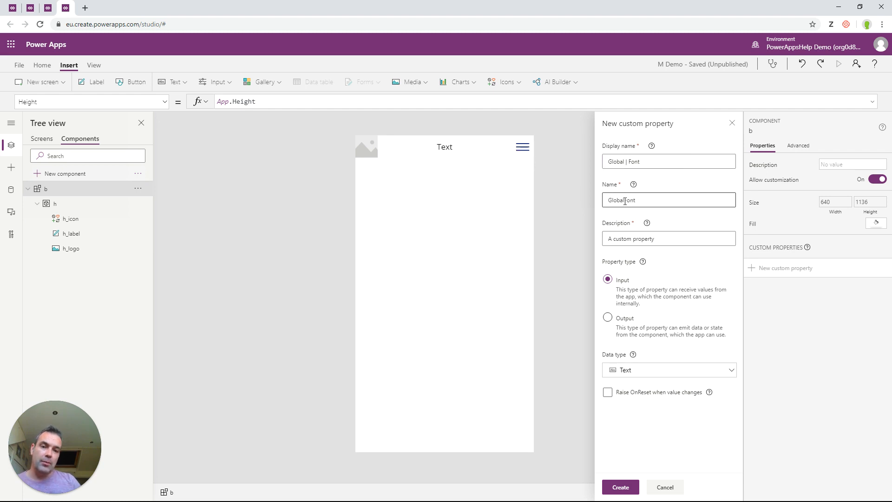
click(625, 200)
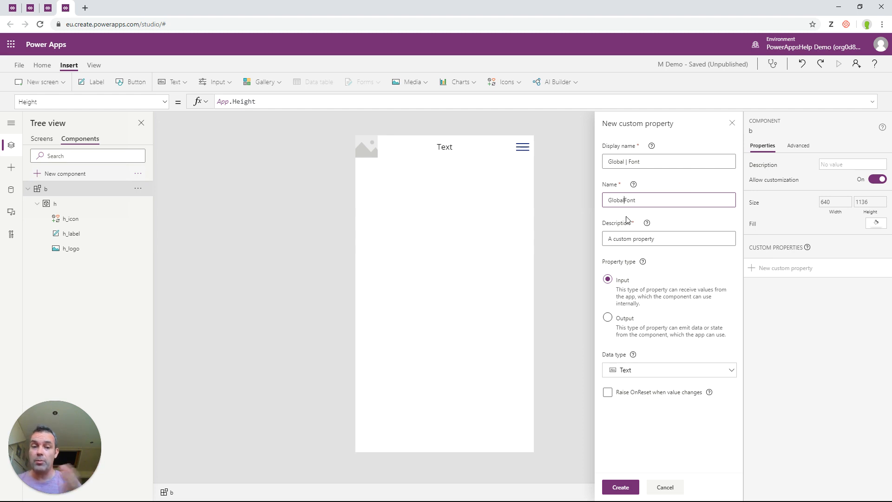
click(626, 372)
click(650, 376)
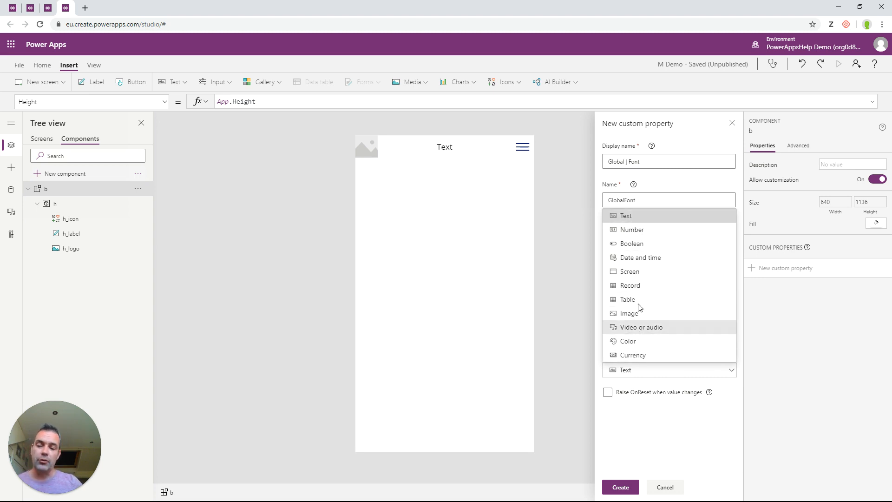
click(636, 219)
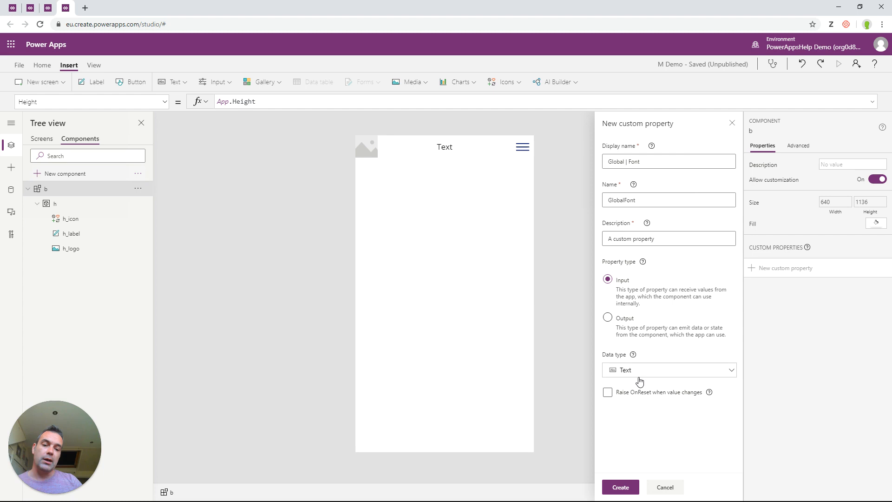
click(620, 487)
Step: Set the default value of the Global | Font property to Font.'Segoe UI'
click(774, 286)
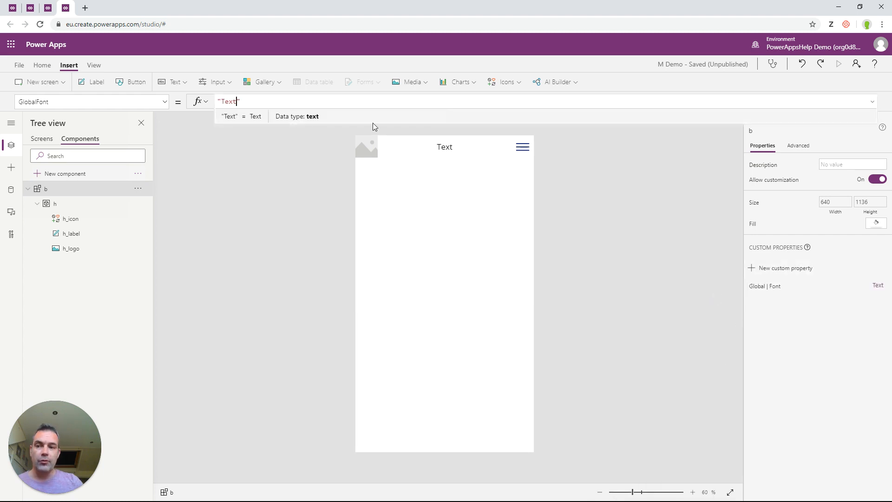
drag(236, 102, 200, 110)
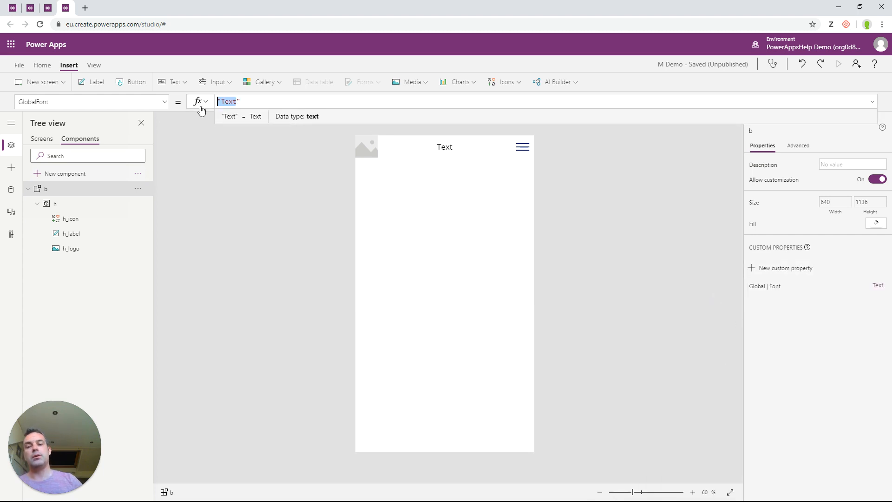
key(BackSpace)
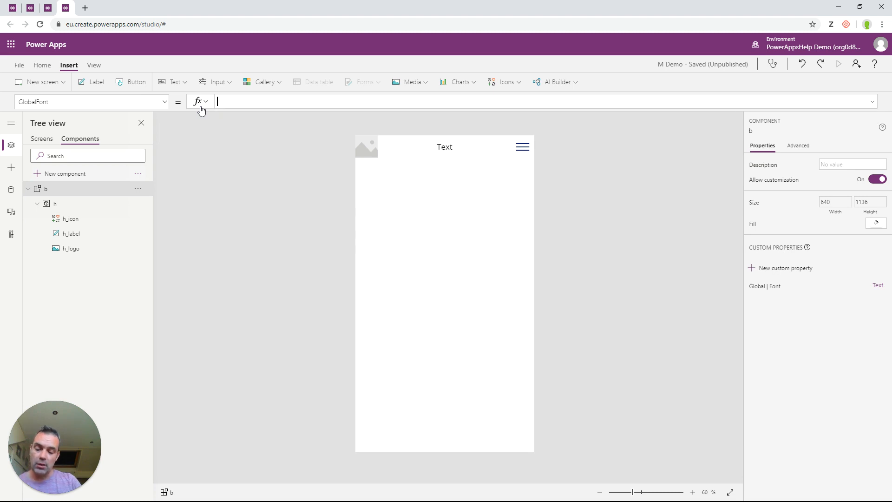
text(Font.)
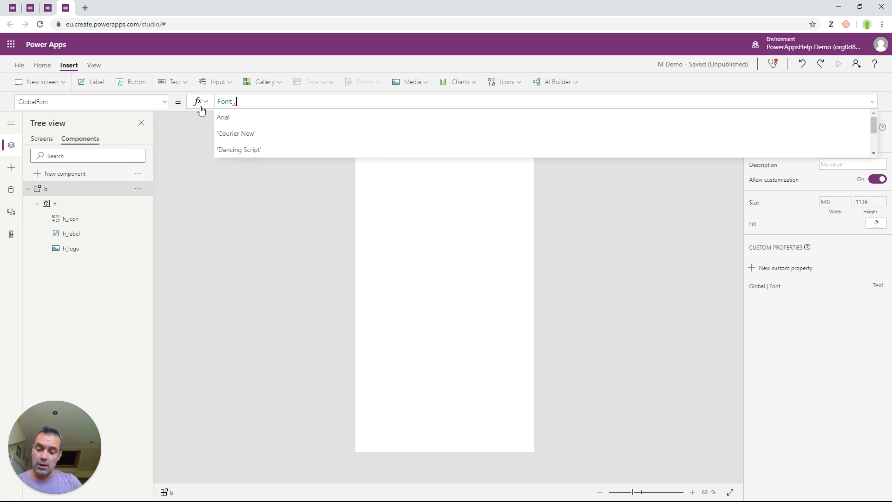
text(Segu)
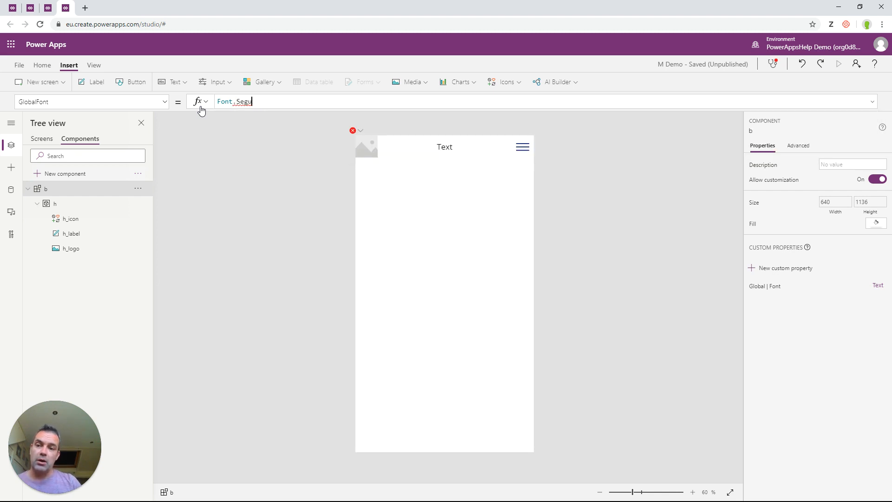
key(BackSpace)
click(238, 119)
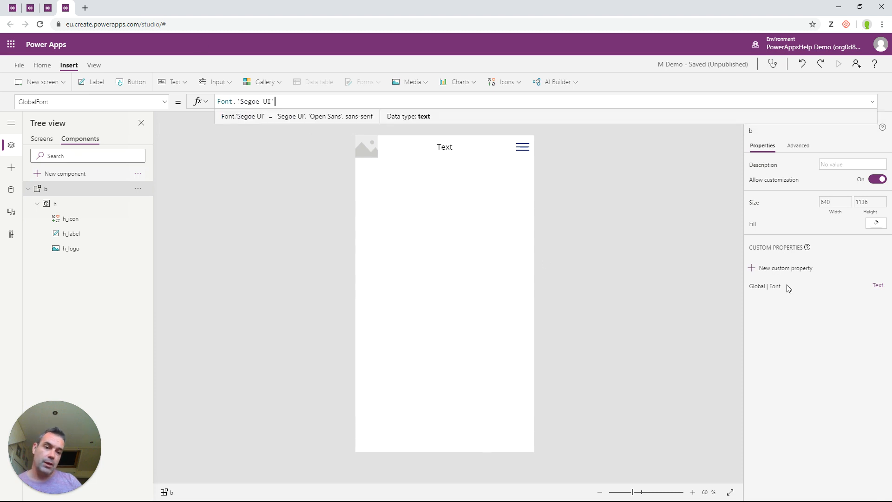
Step: Add a custom input property with display name "Global | Fill" and data type Color to component b
click(784, 269)
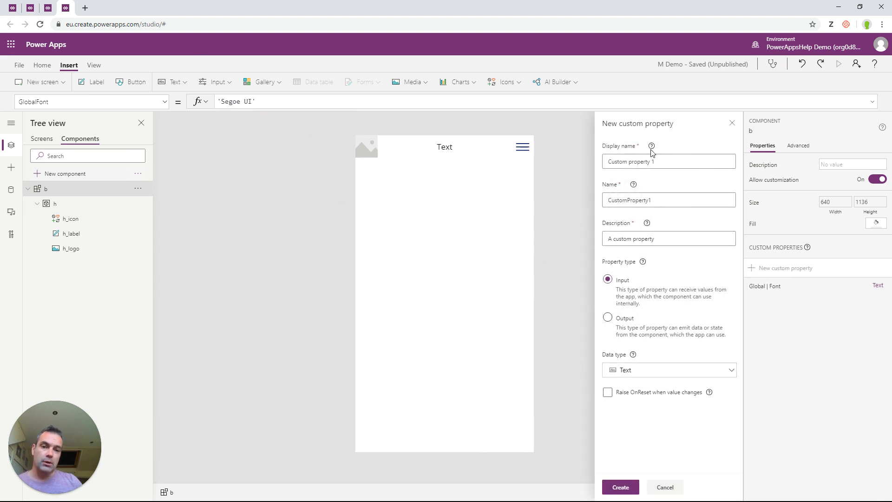
text(Glo)
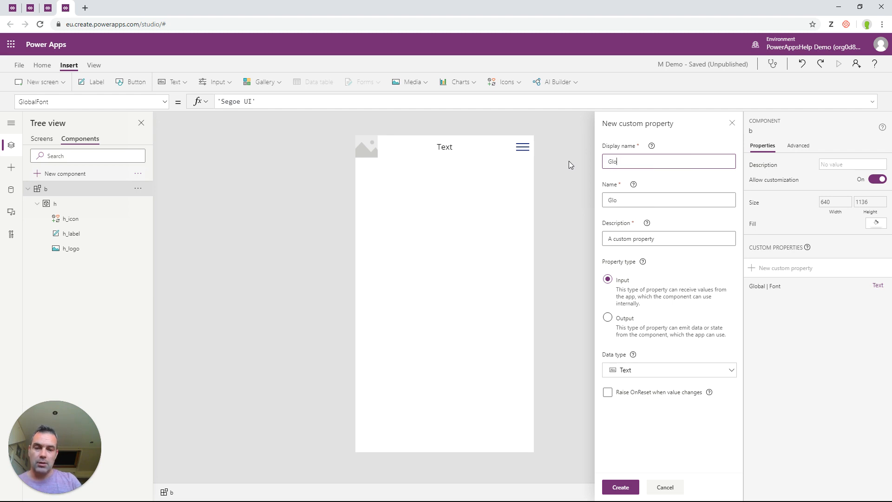
text(bal | Fill)
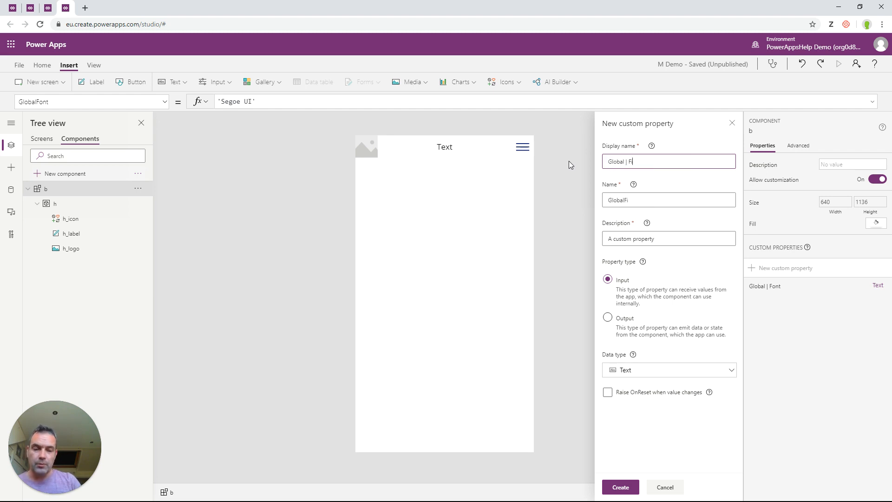
key(Tab)
key(Tab)
key(Tab)
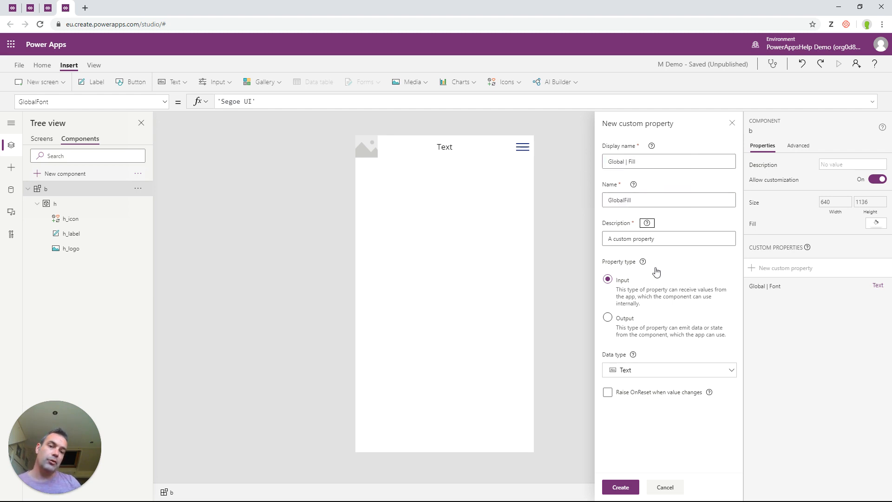
click(628, 371)
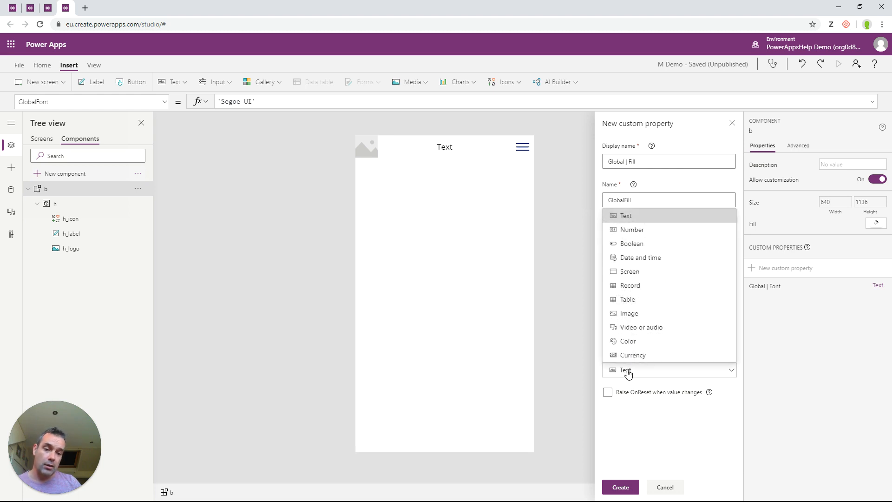
click(626, 341)
click(627, 483)
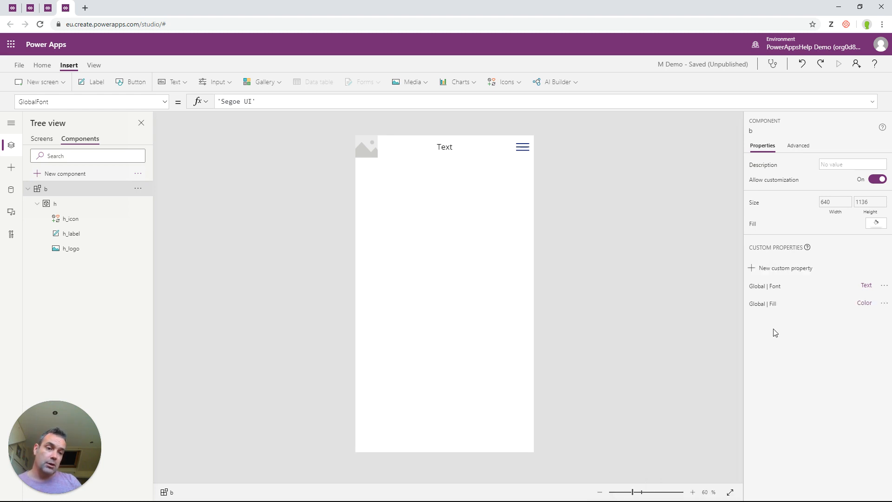
Step: Add a custom input property with display name "Global | Color" and data type Color to component b
click(764, 305)
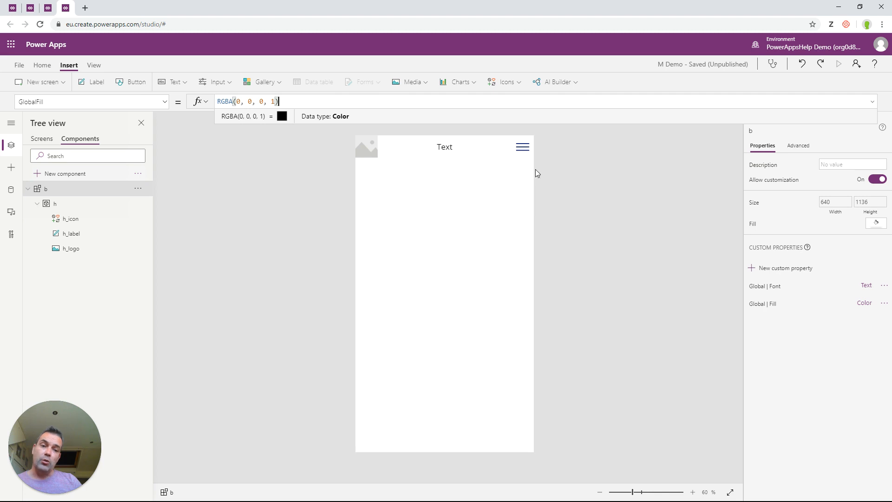
click(785, 268)
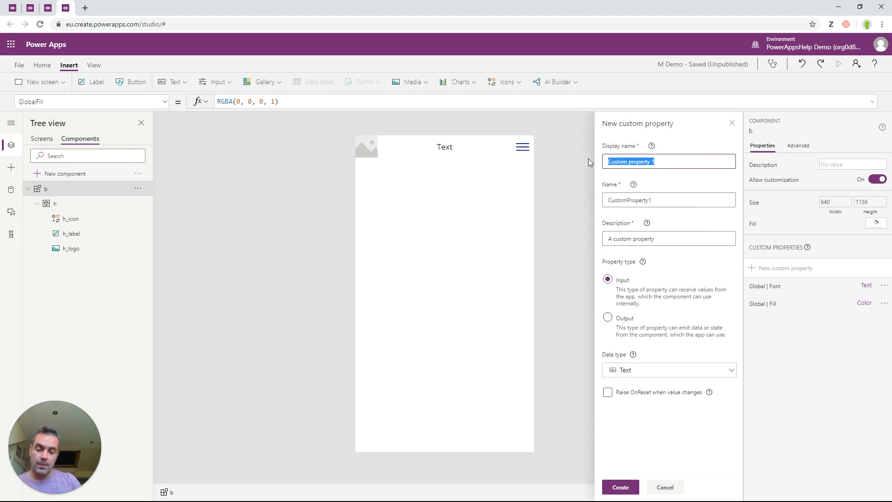
text(Gl)
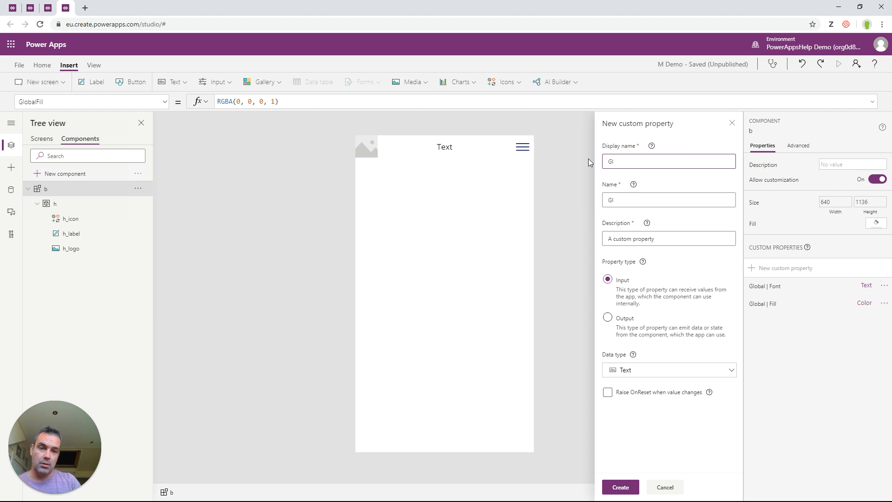
text(abal | )
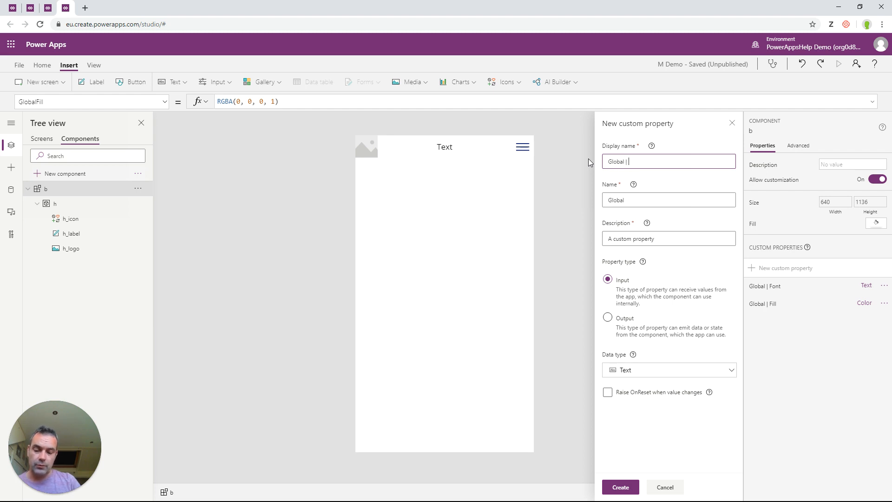
text(Color)
key(Tab)
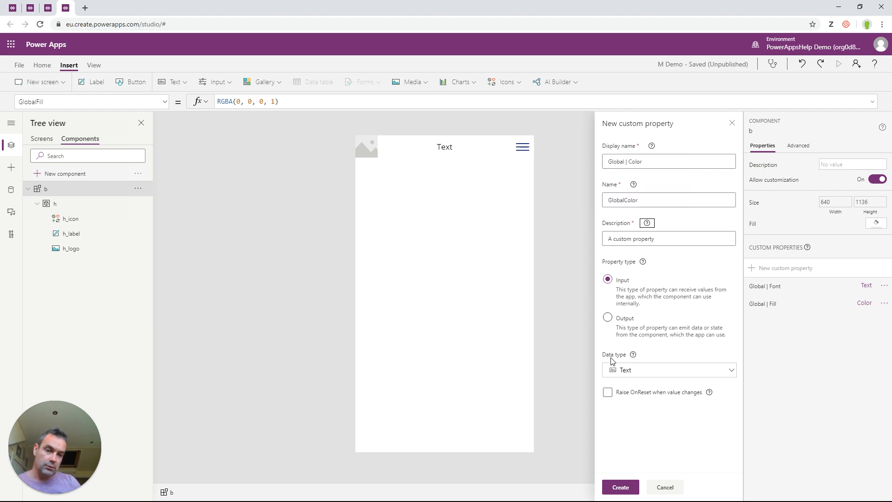
click(618, 370)
click(622, 339)
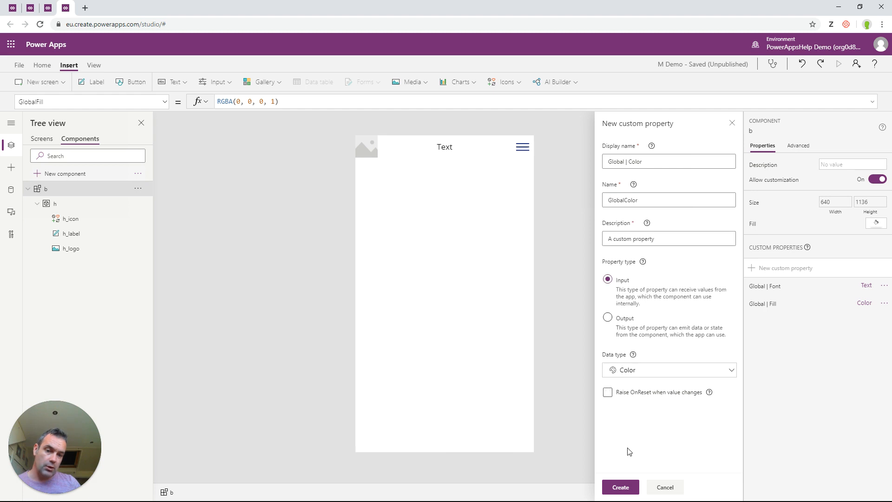
click(631, 487)
Step: Set the default value of the Global | Color property to White
click(360, 102)
key(ctrl+a)
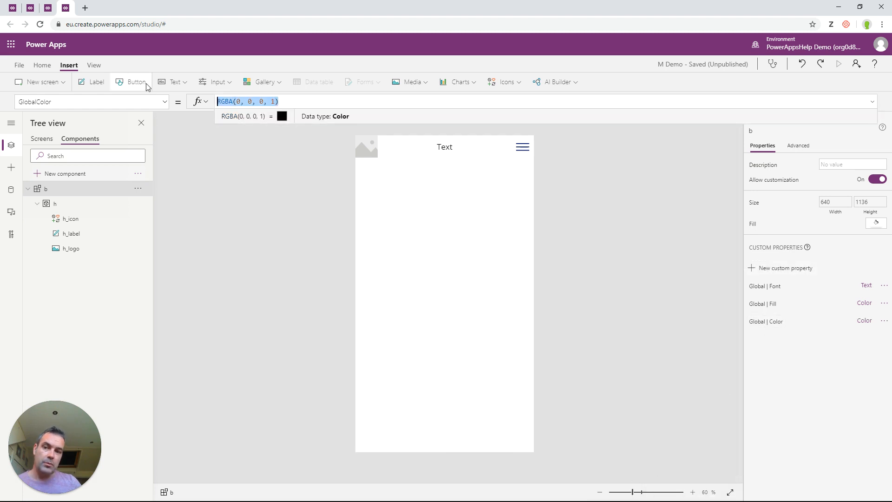
text(White)
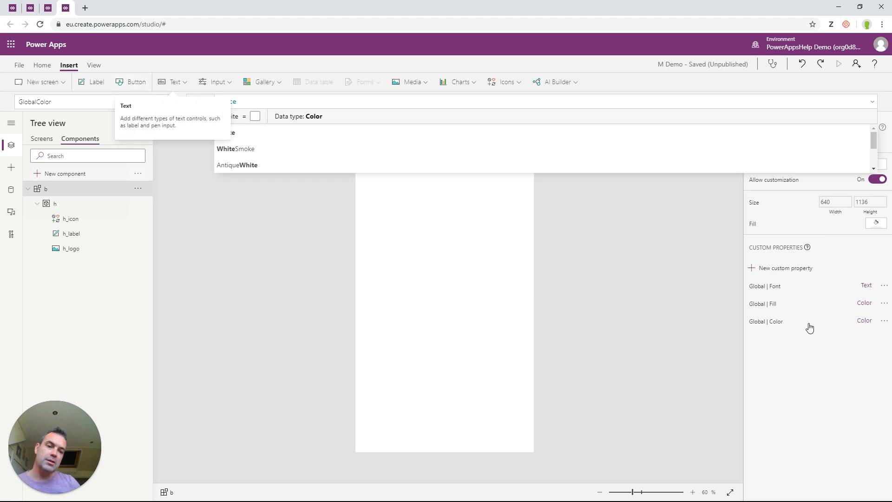
Step: Add a custom input property with display name "Global | Logo" and data type Image to component b
click(790, 269)
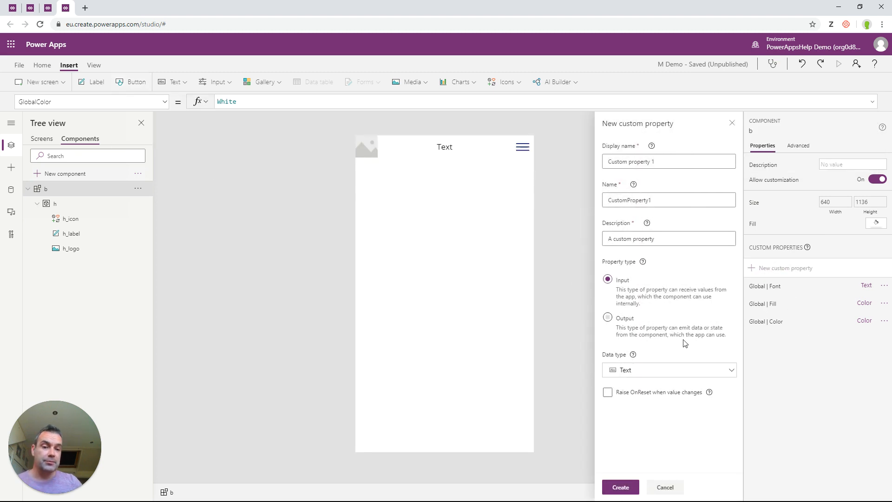
triple_click(666, 162)
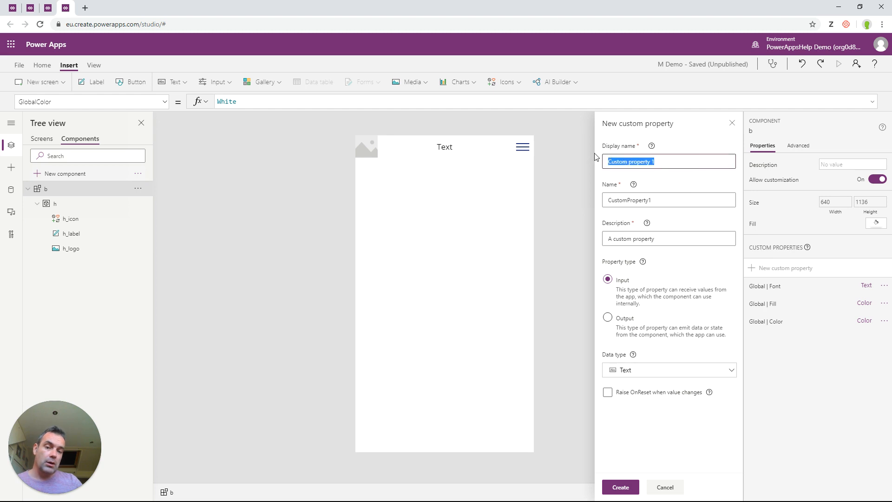
text(Global)
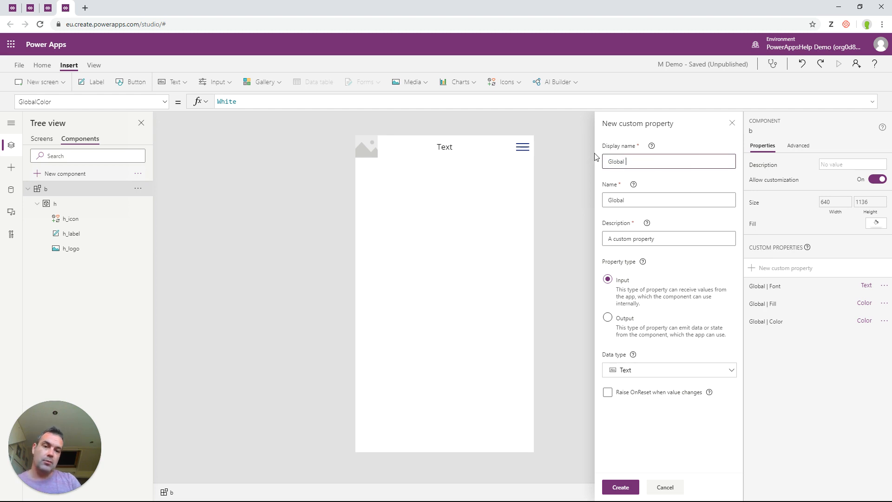
text( |)
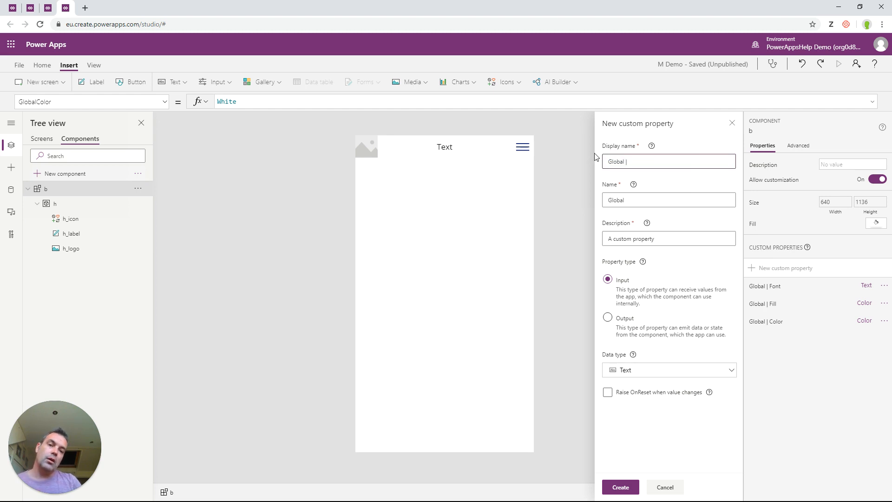
text( Logo)
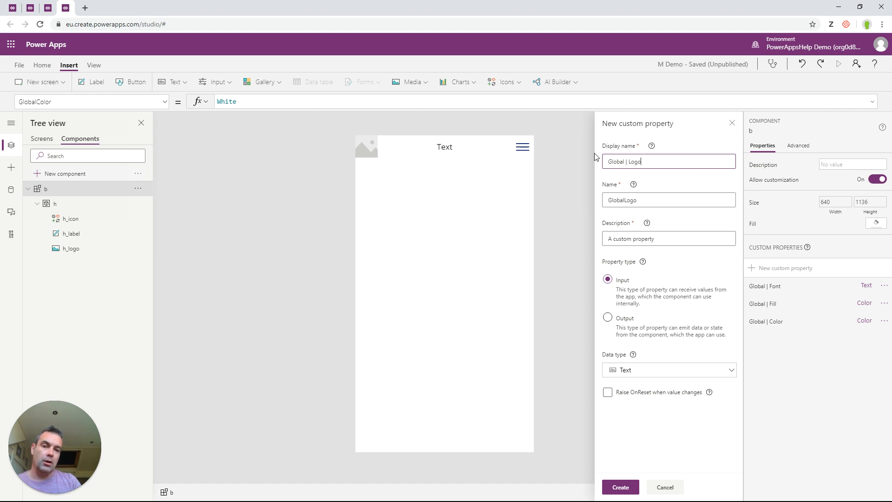
key(Tab)
key(Tab)
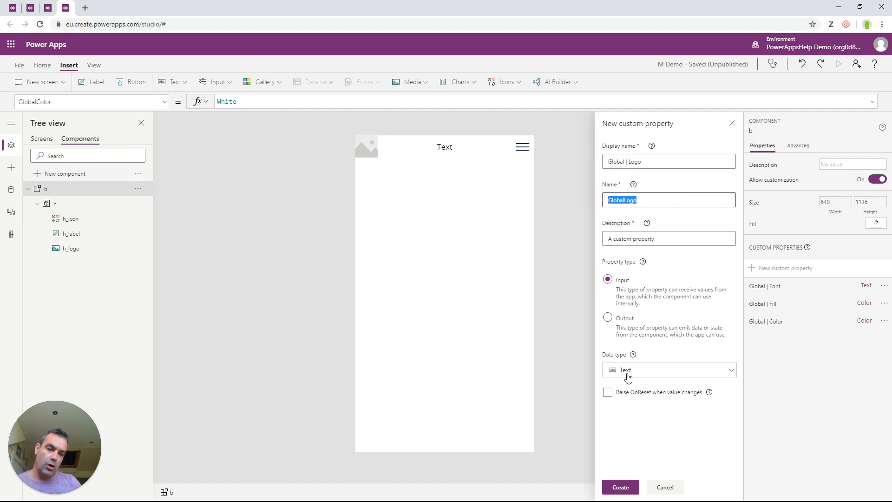
click(627, 370)
click(628, 317)
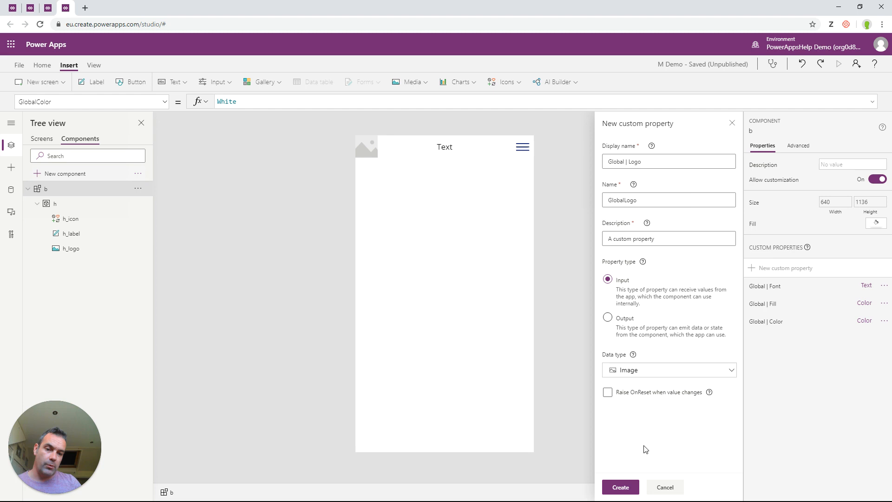
click(627, 488)
Step: Add a custom input property with display name "Global | Page Content Padding" and data type Number to component b
click(788, 269)
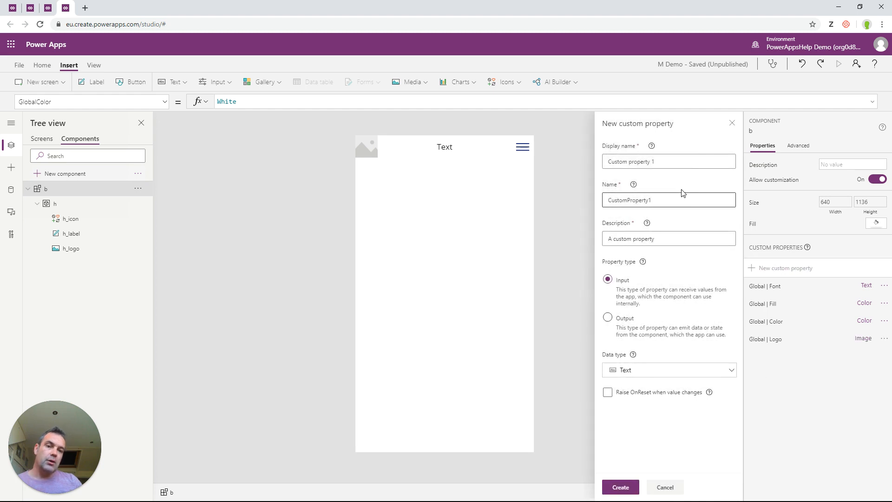
drag(655, 161, 604, 161)
text(Glo)
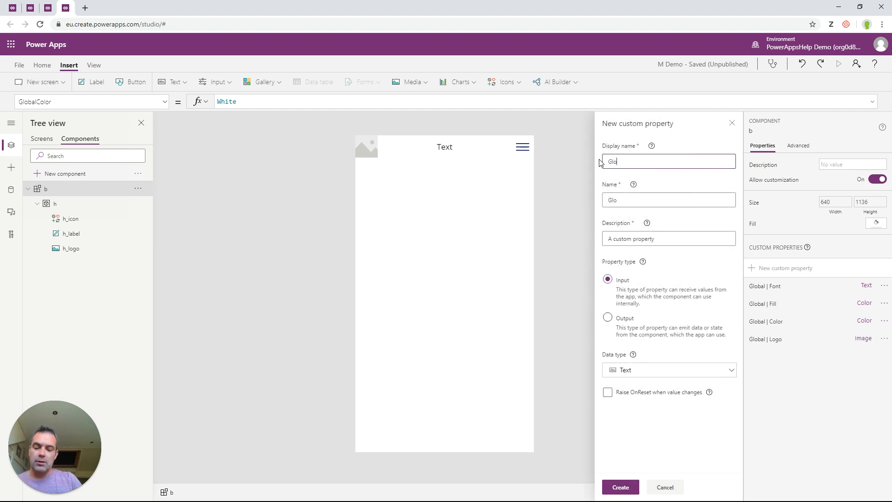
text(bal )
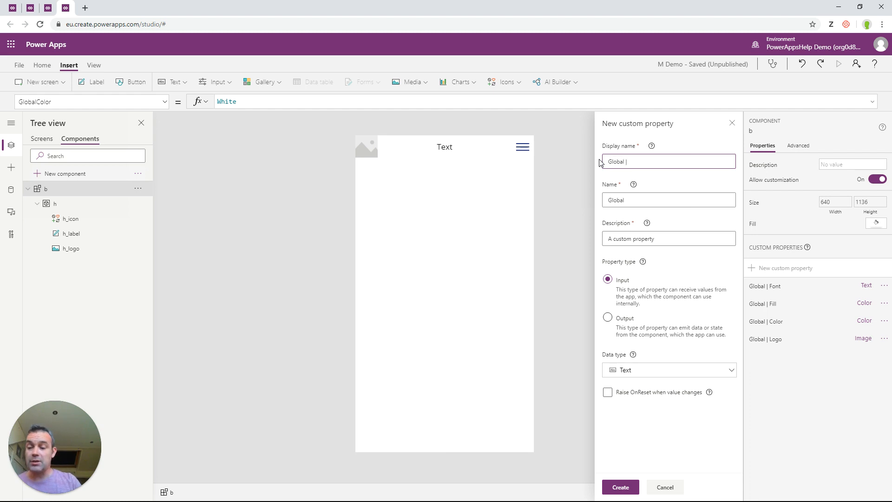
text(| Pag)
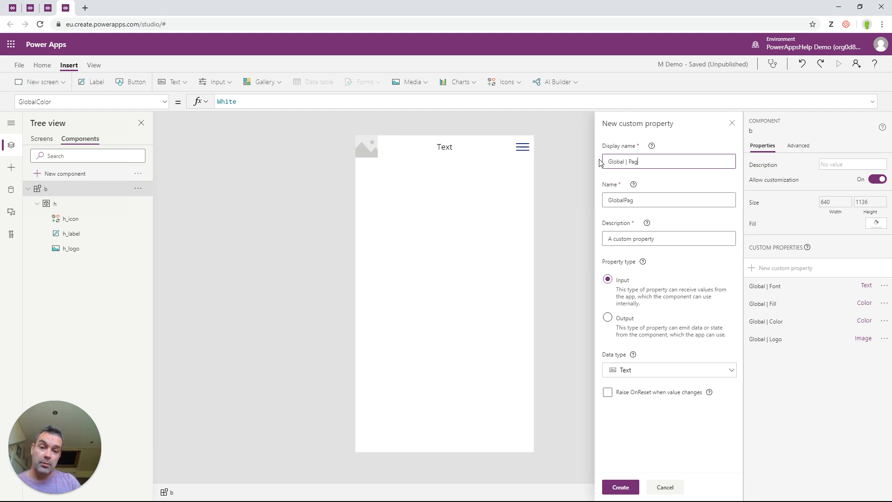
text(e Conten)
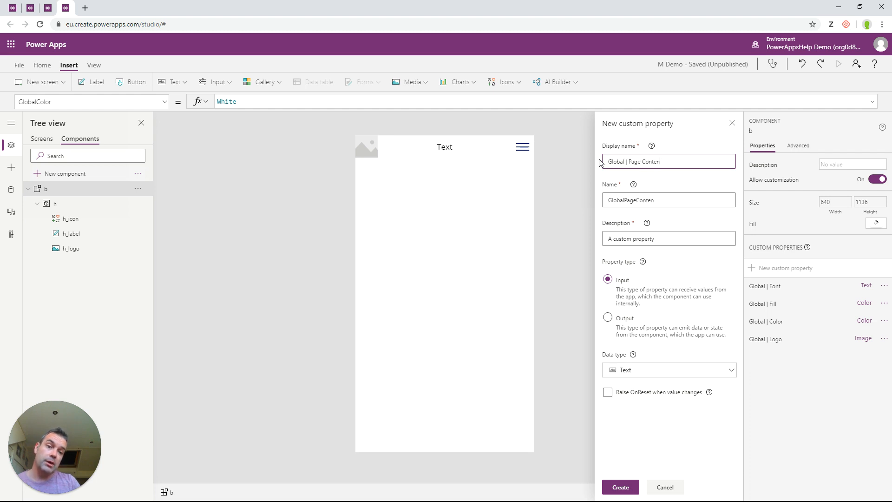
text(t Padding)
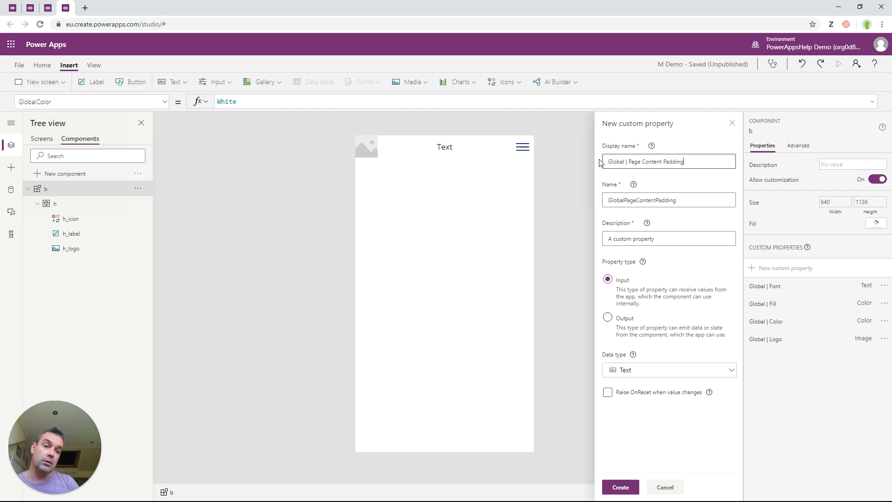
click(625, 369)
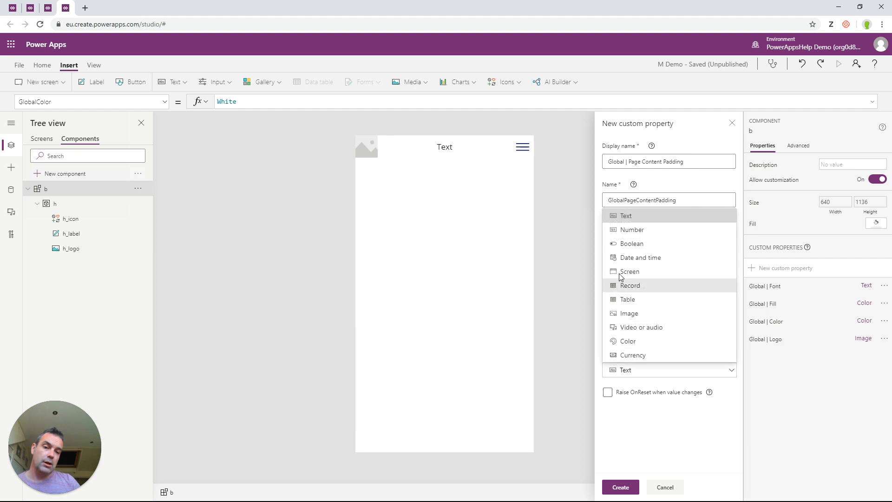
click(628, 234)
click(620, 487)
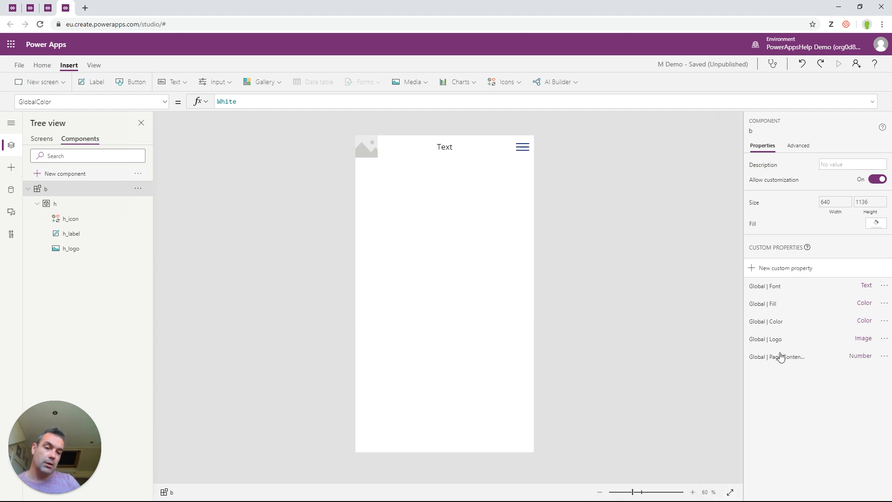
Step: Set the default value of the Global | Page Content Padding property to 5
click(775, 356)
drag(251, 102, 218, 103)
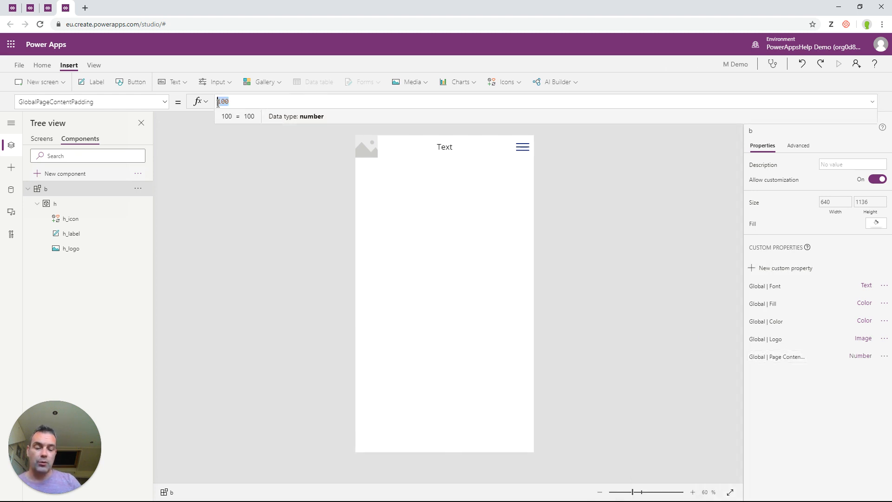
text(5)
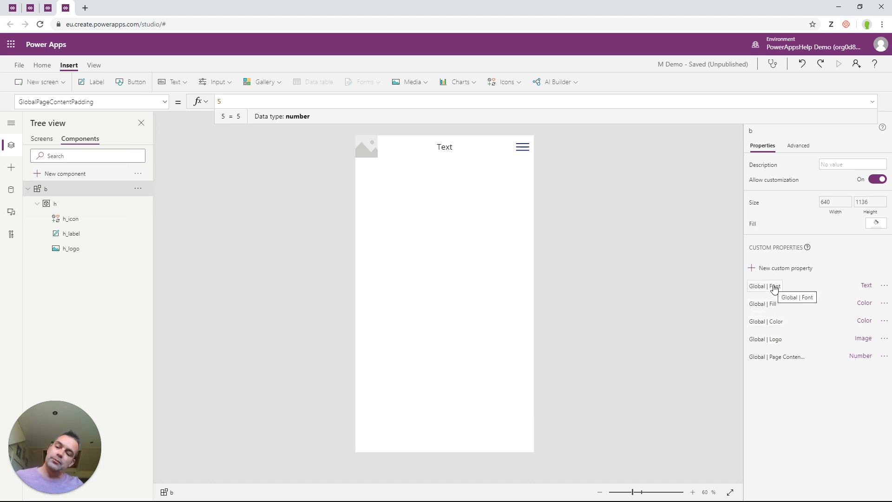
Step: Replace the default value of the Global | Logo property with an empty text string ""
click(772, 346)
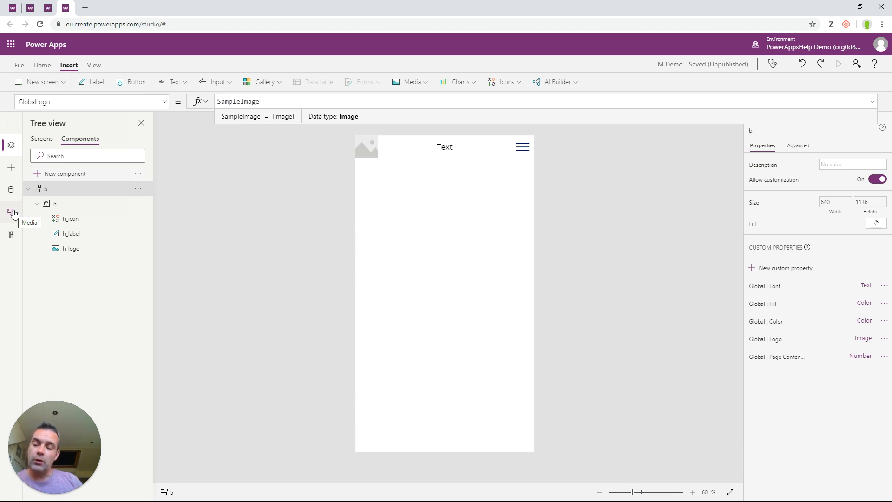
double_click(258, 101)
key(BackSpace)
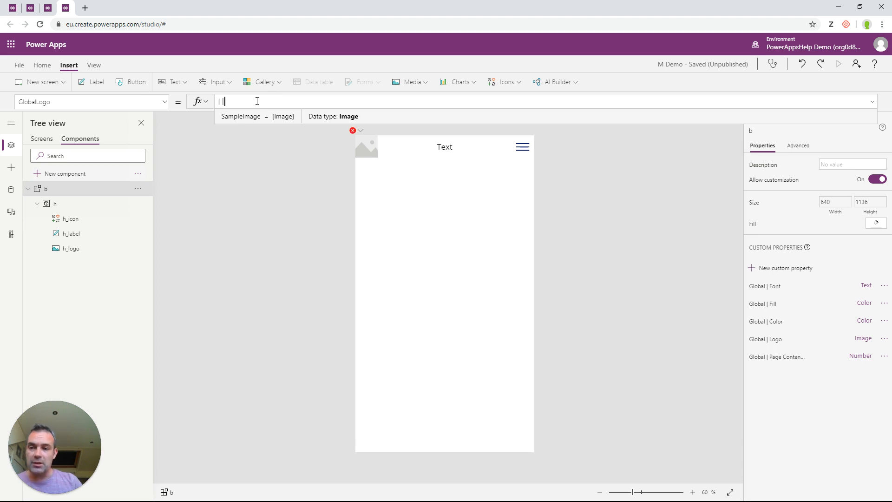
text("")
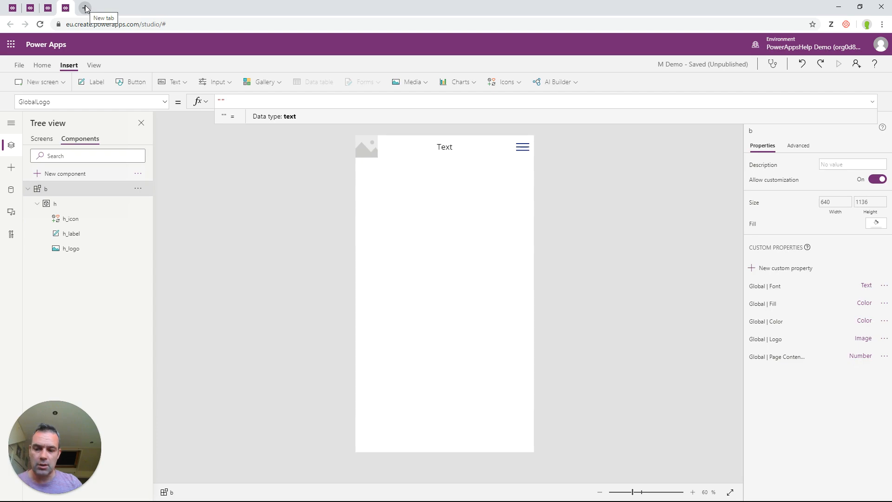
Step: View the ezgif.com Image to Data URI converter in a new browser tab and return to the Power Apps studio
key(ctrl+t)
click(18, 38)
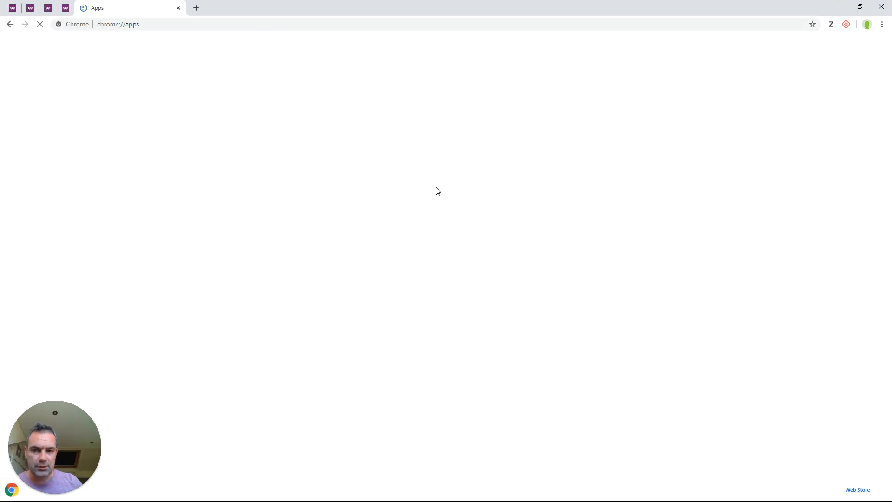
click(655, 218)
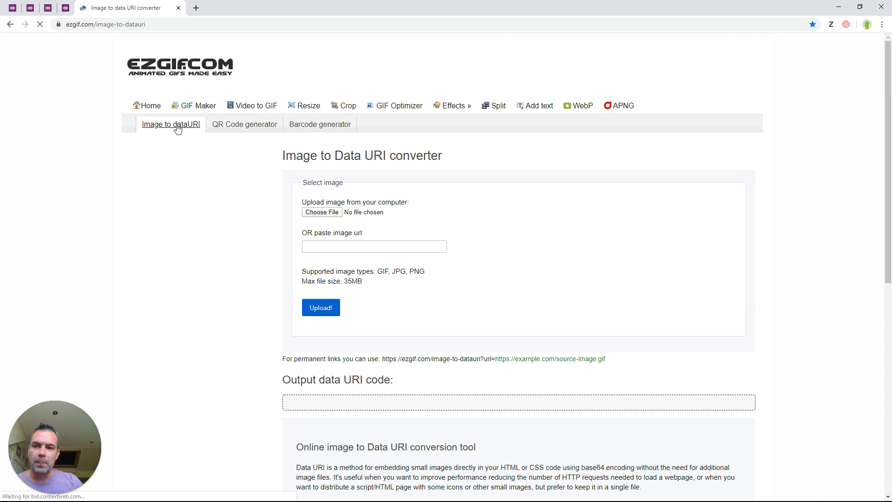
click(65, 8)
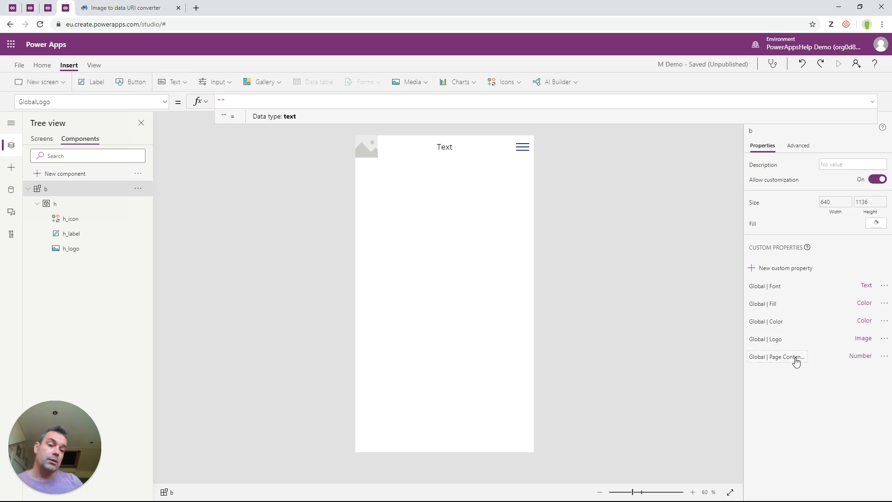
Step: Switch to Visual Studio Code and copy the entire contents of KOS_Logo.txt for the Global | Logo default value
click(776, 323)
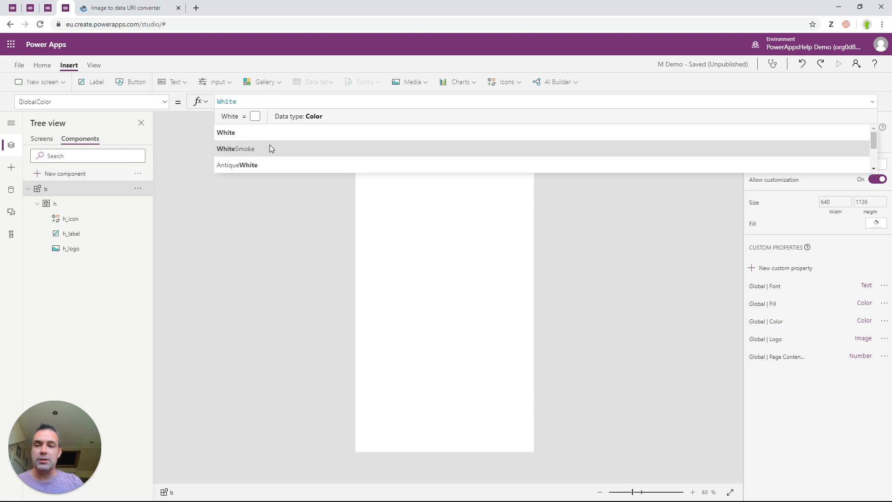
click(781, 339)
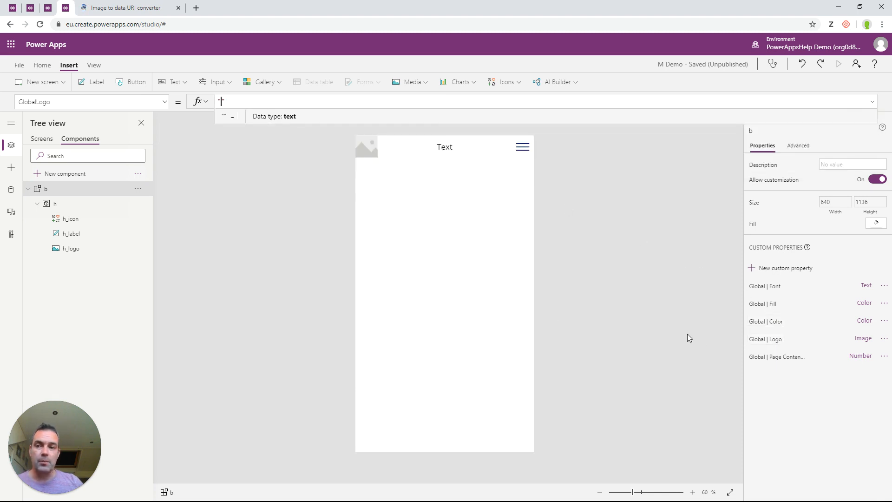
key(alt+Tab)
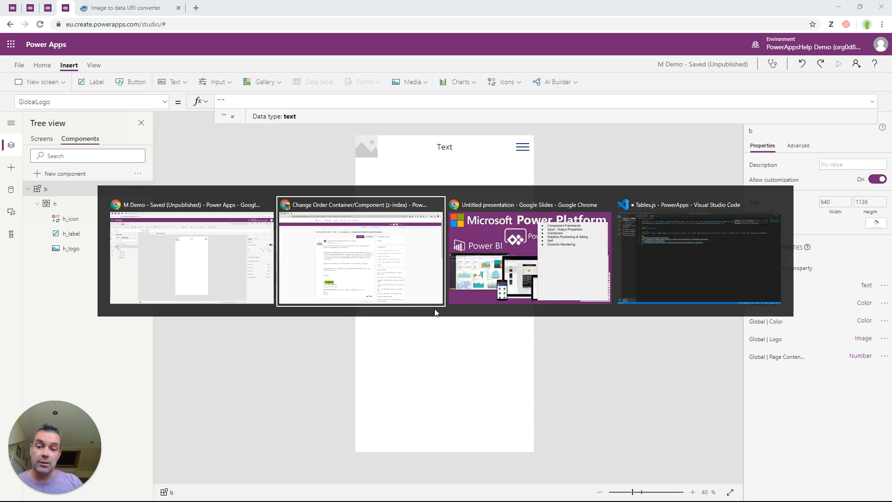
key(alt+Tab)
key(alt+Tab)
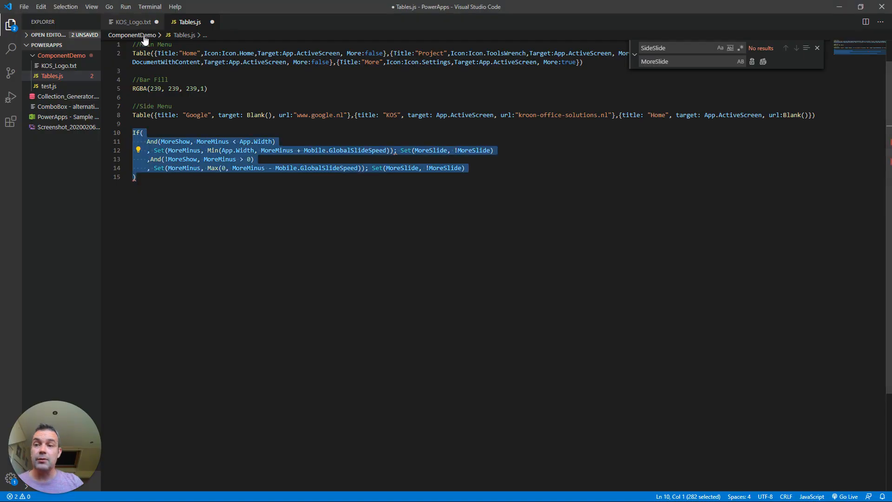
key(ctrl+Tab)
key(ctrl+a)
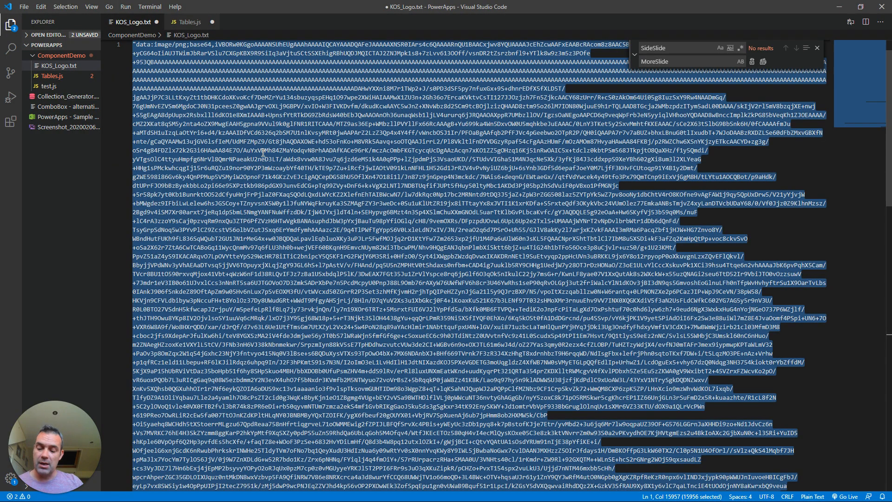
Step: Return to Power Apps and replace the Global | Logo default value with the copied base64 PNG data URI
key(alt+Tab)
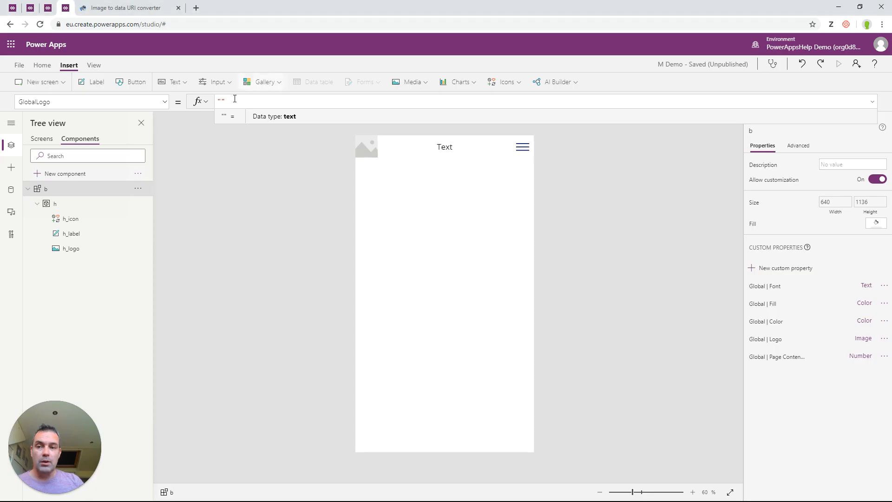
drag(226, 101, 207, 102)
key(ctrl+v)
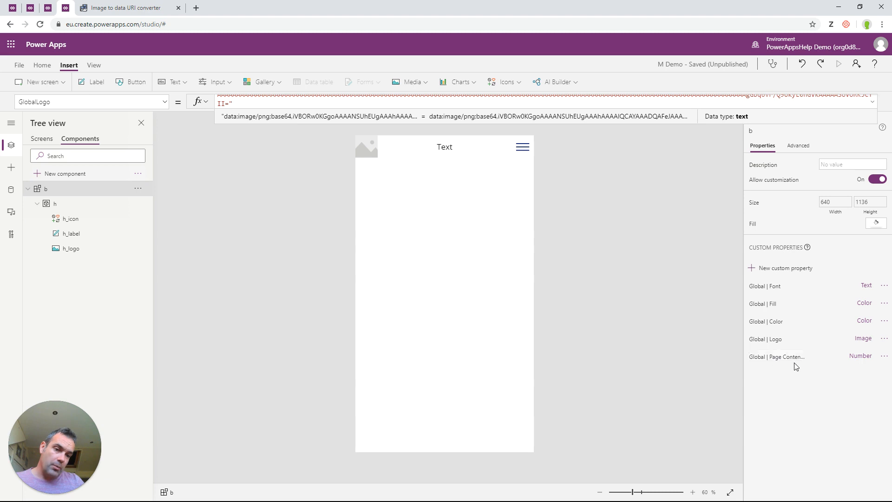
Step: Add a custom input property with display name "Global | Slide Speed" and data type Number to component b
click(368, 154)
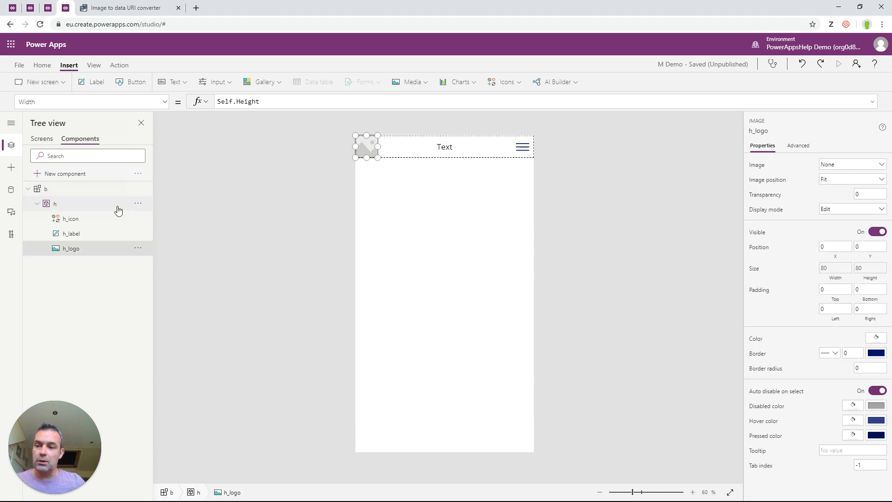
click(61, 208)
click(46, 189)
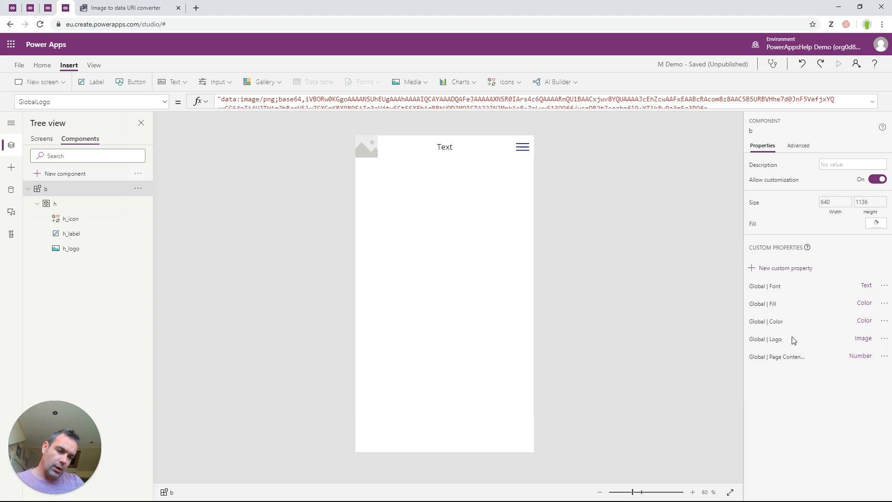
click(786, 268)
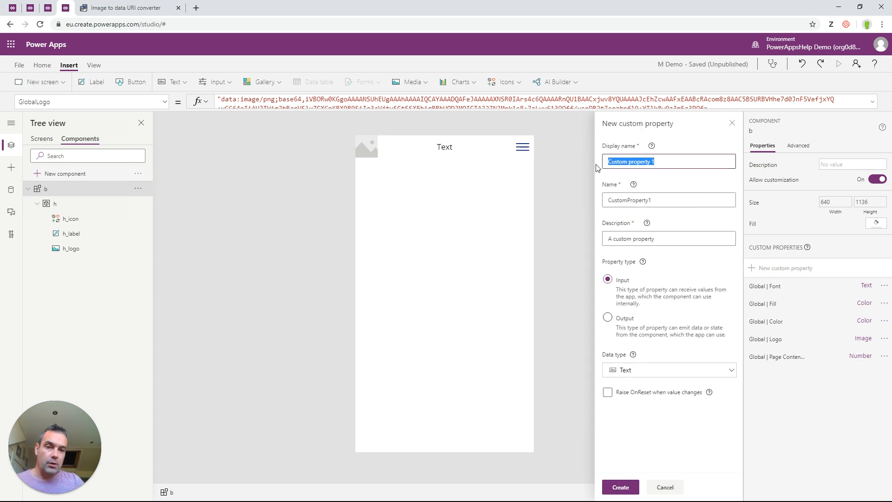
text(Global)
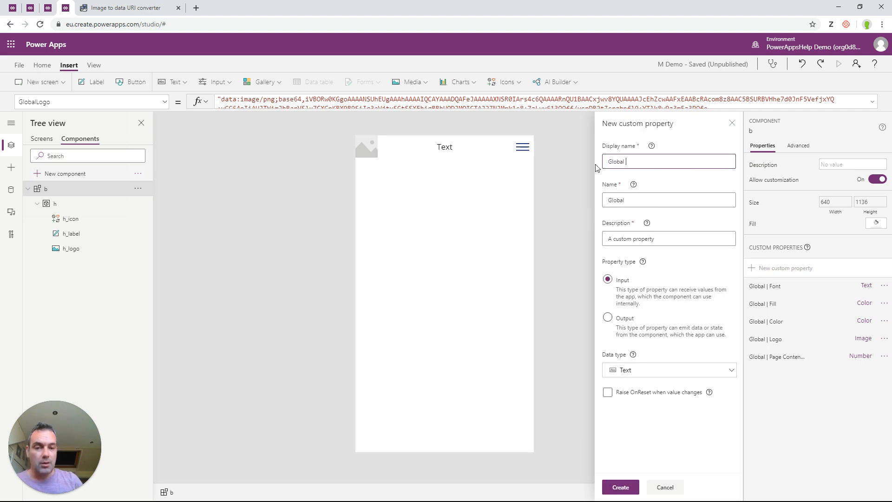
text( | Slide)
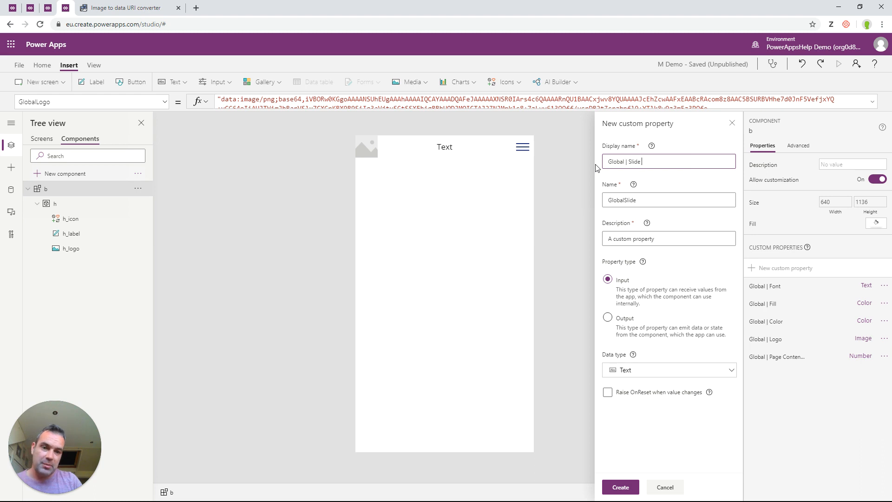
text( Speed)
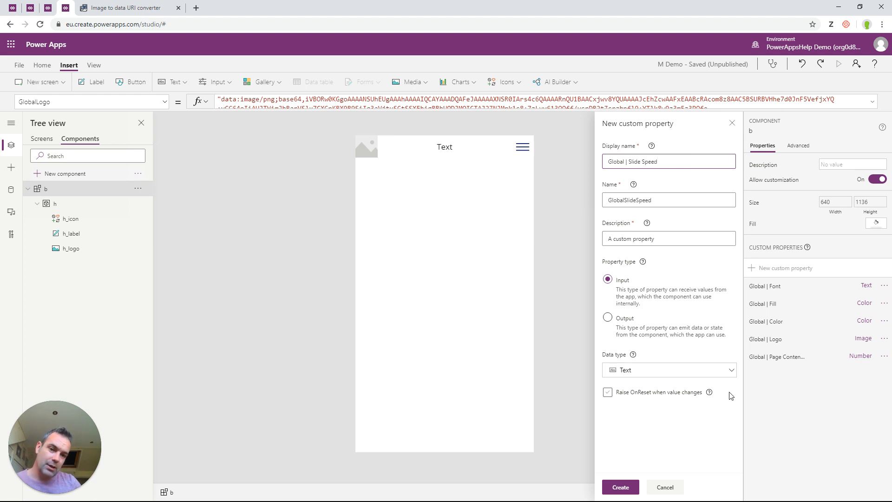
click(618, 374)
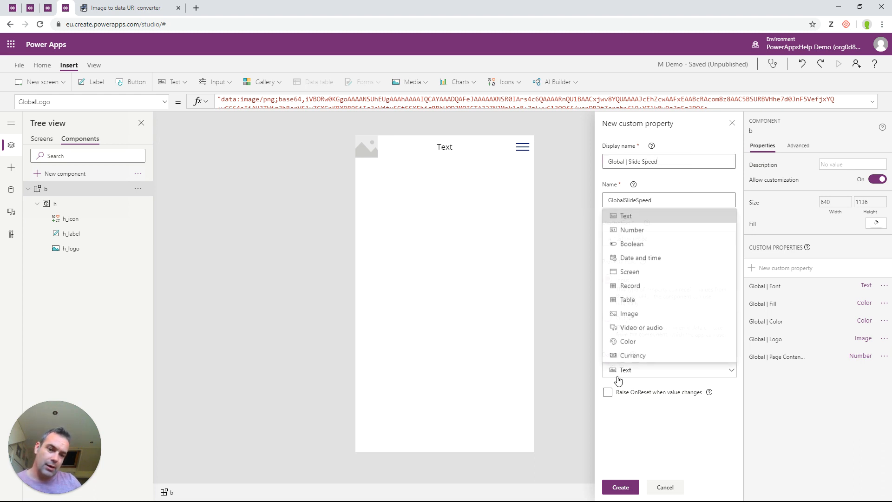
click(632, 230)
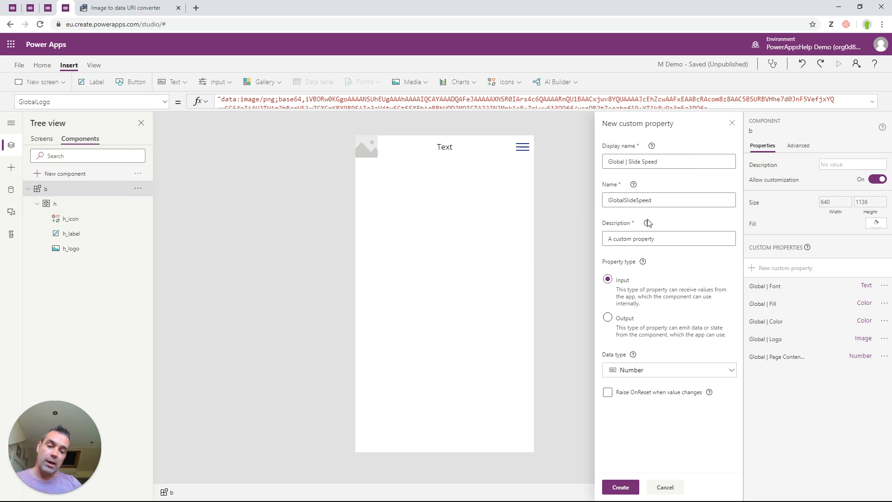
click(627, 487)
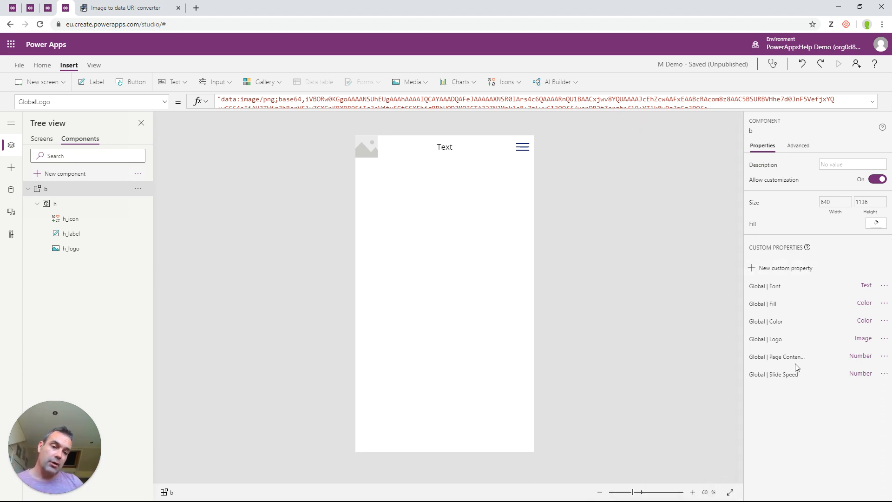
Step: Set the default value of the Global | Slide Speed property to 50
click(267, 99)
key(BackSpace)
key(BackSpace)
key(BackSpace)
text(50)
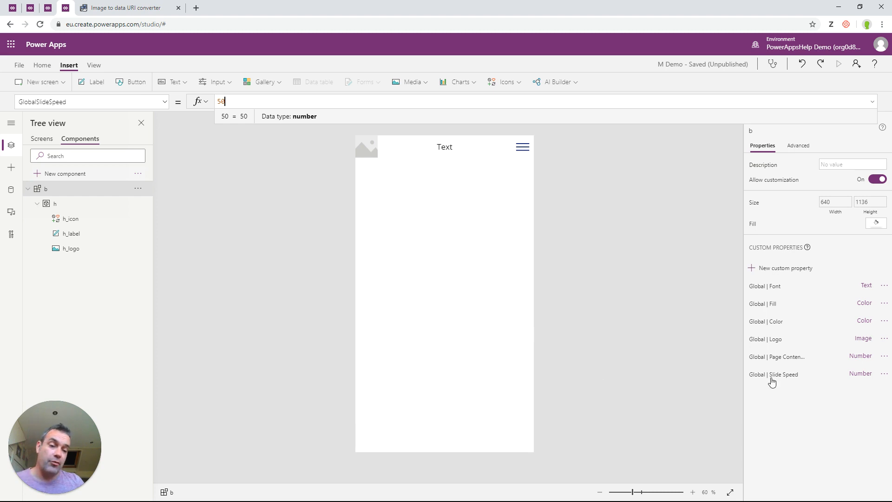
Step: Add a custom input property with display name "Header | Fill" and data type Color to component b
click(776, 269)
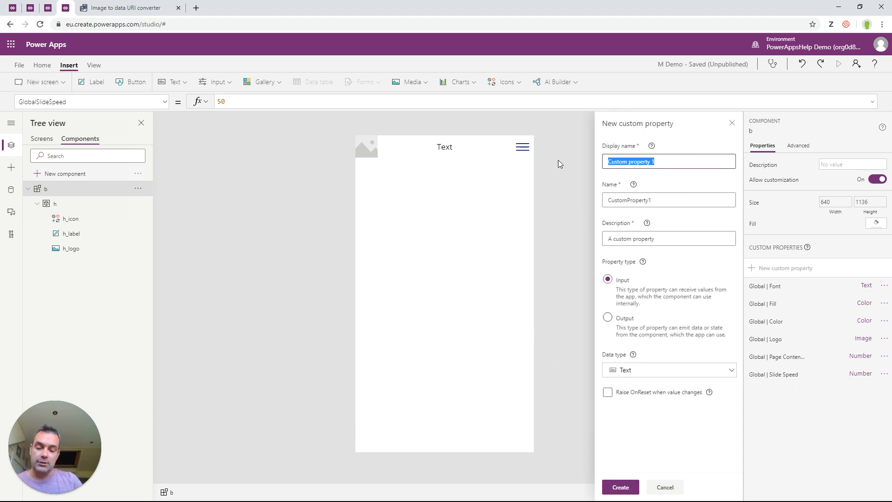
text(Header)
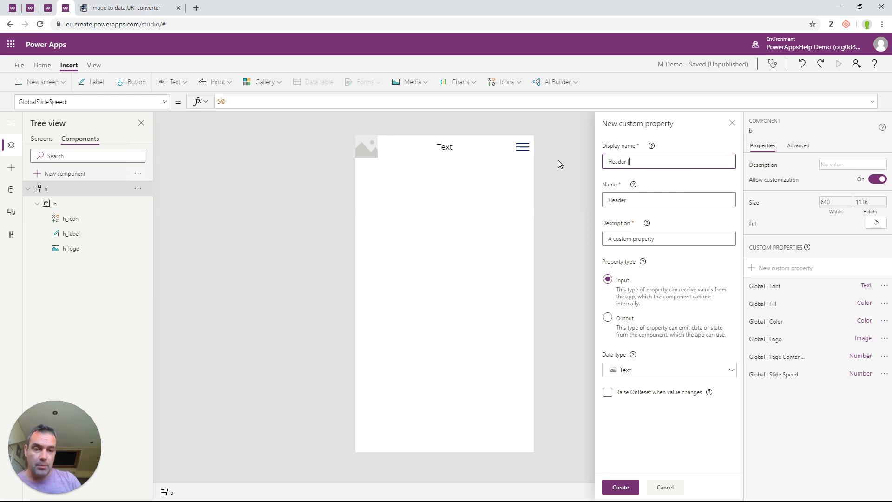
text( |)
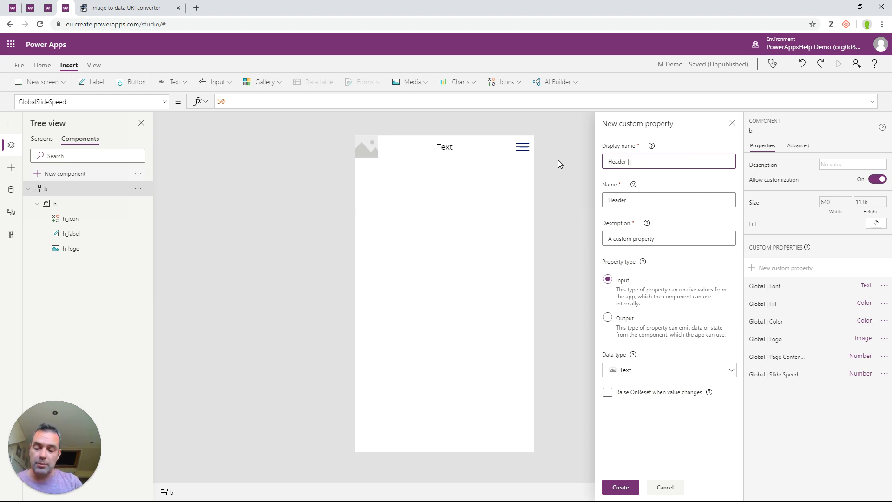
text( Fill)
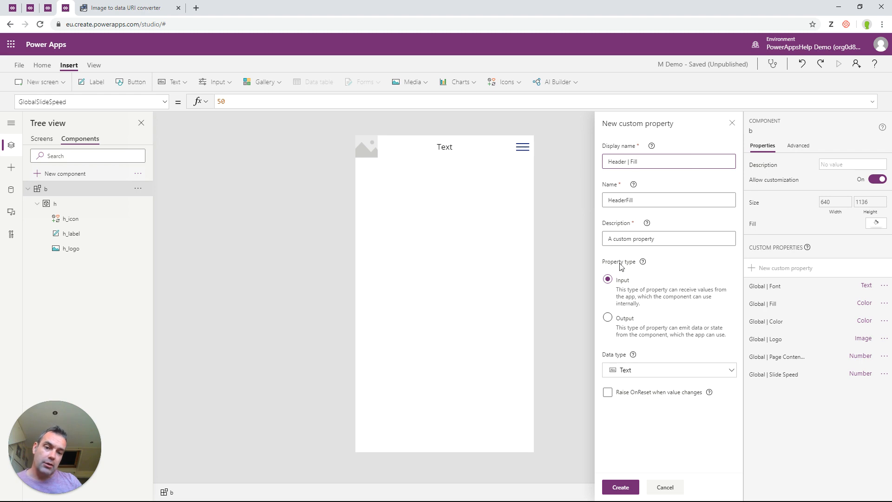
click(638, 371)
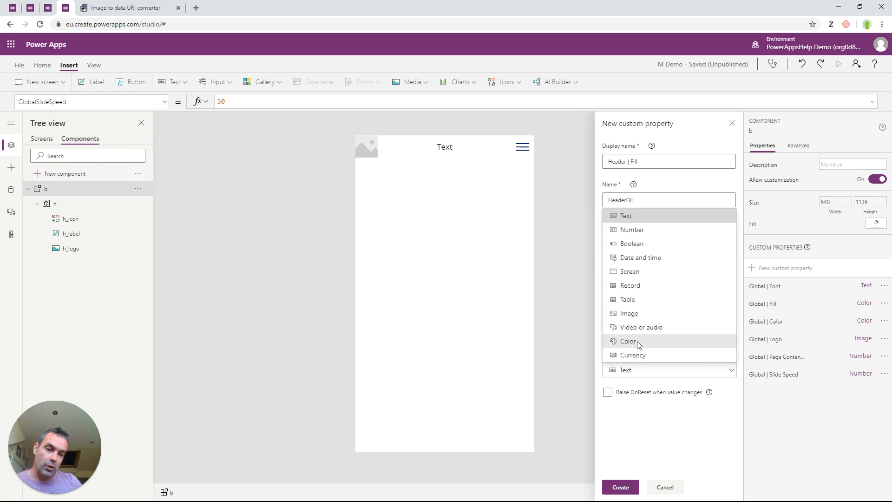
click(618, 339)
click(621, 486)
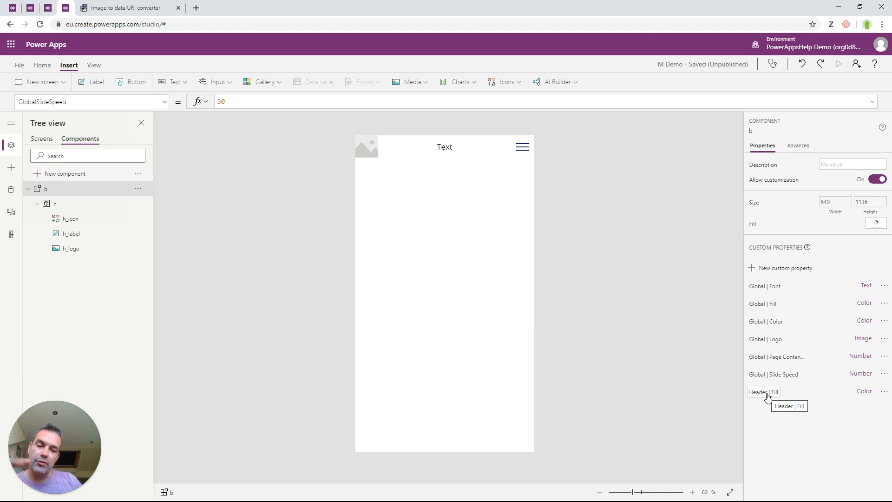
Step: Set the default value of the Header | Fill property to b.GlobalFill
click(850, 392)
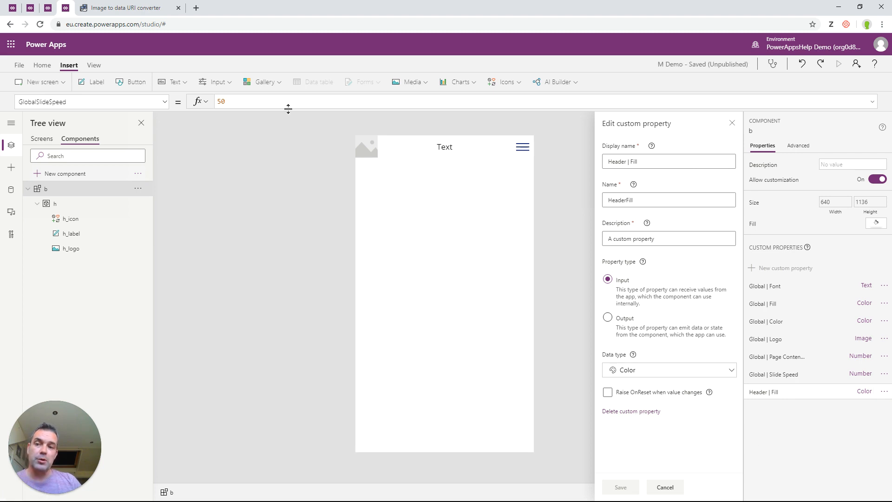
click(665, 487)
click(771, 392)
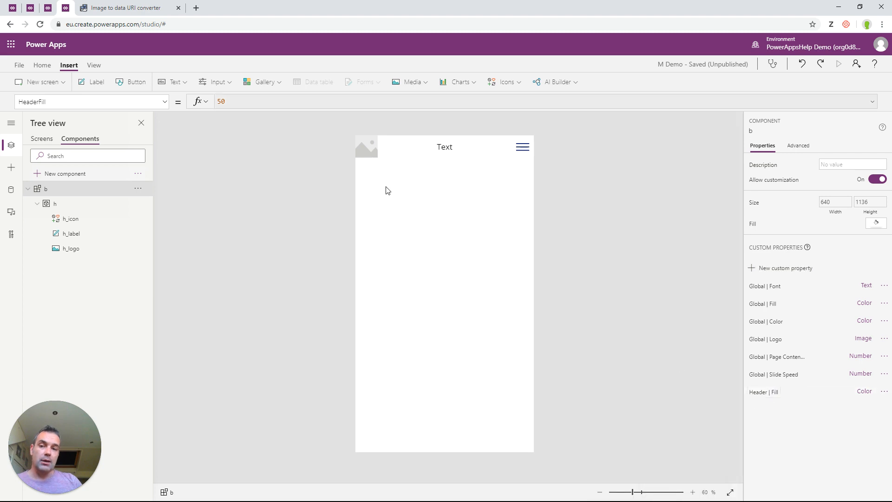
drag(278, 101, 184, 98)
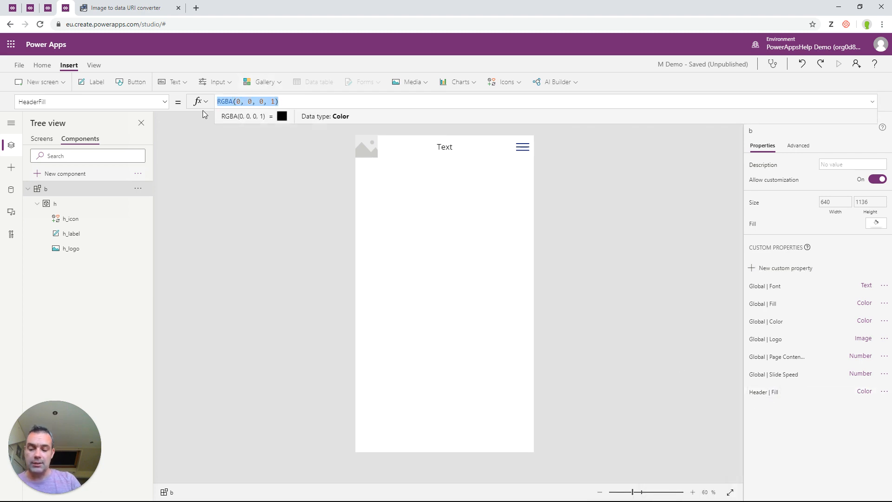
key(BackSpace)
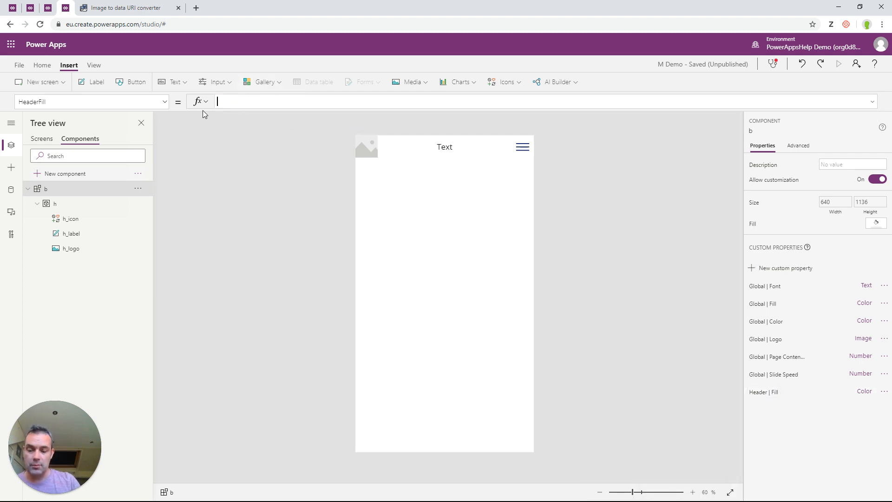
text(b.Glob)
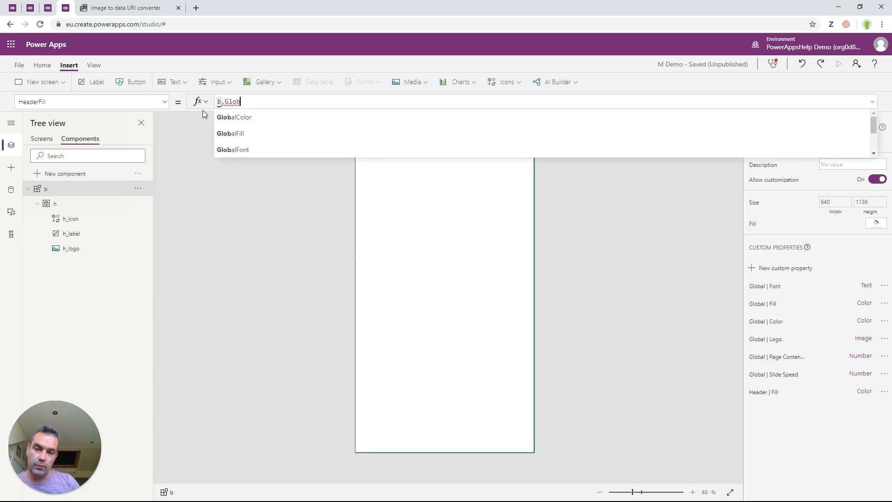
key(Down)
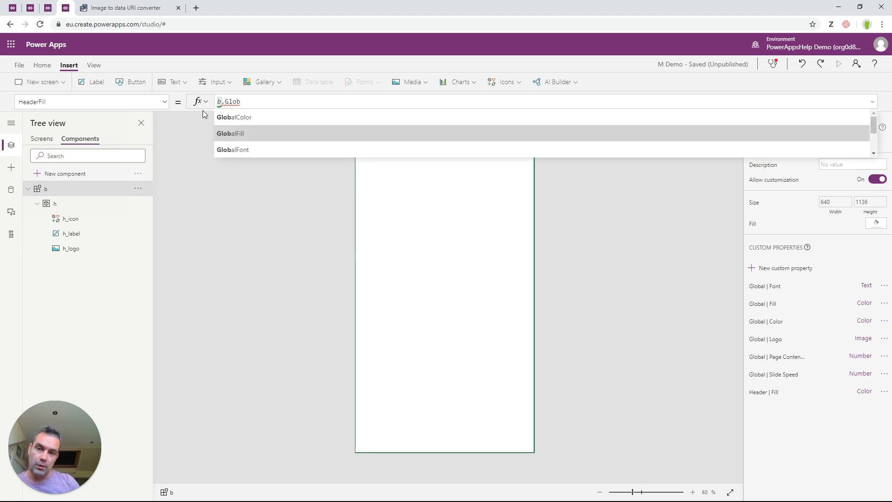
key(Tab)
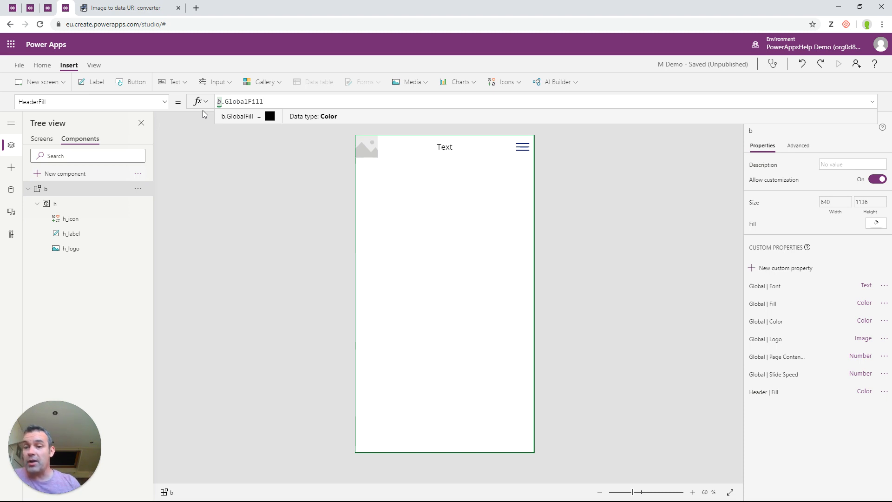
Step: Delete the Header | Fill custom property from component b
click(862, 392)
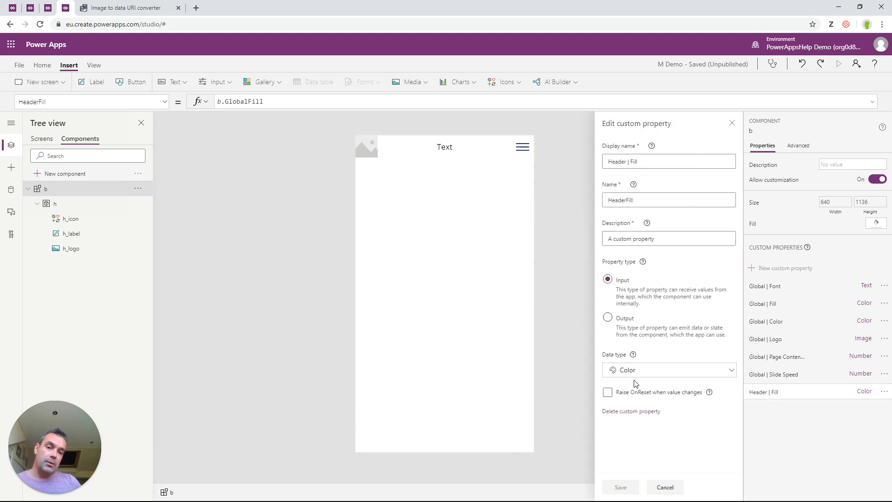
click(630, 412)
click(472, 302)
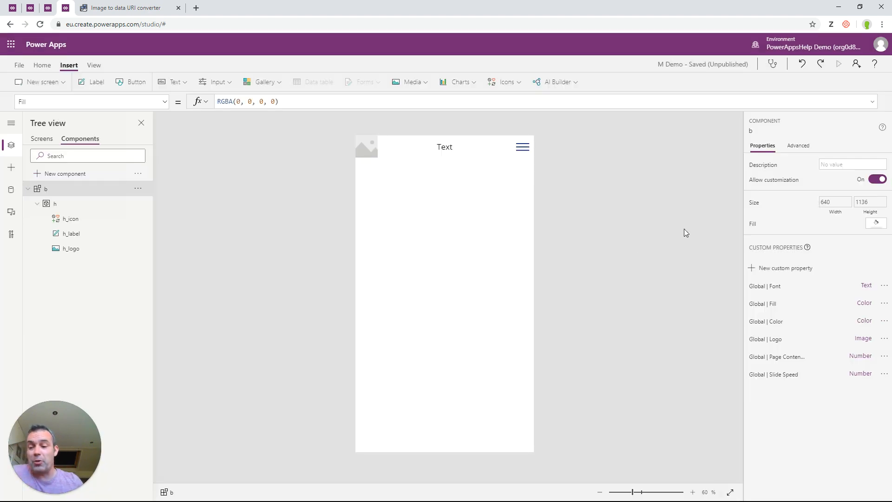
Step: Add a custom input property with display name "Global | Size" and data type Number to component b
click(784, 274)
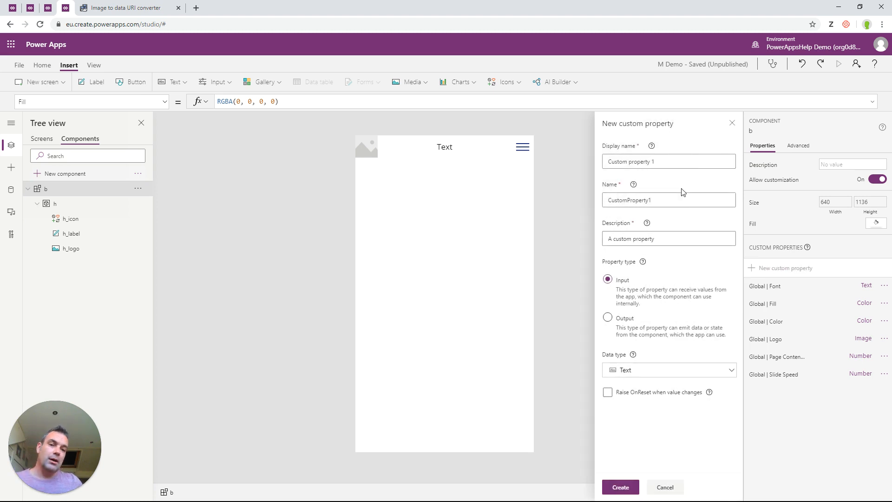
drag(668, 162, 586, 157)
text(Globa)
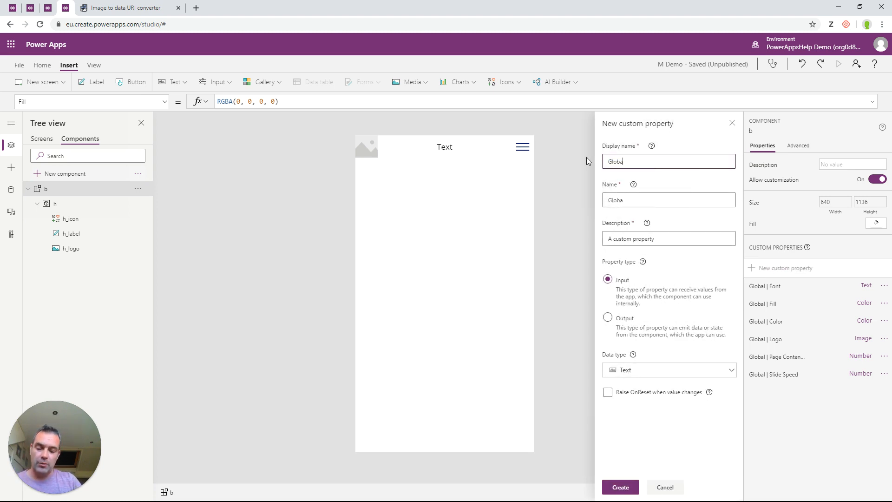
text(l | Size)
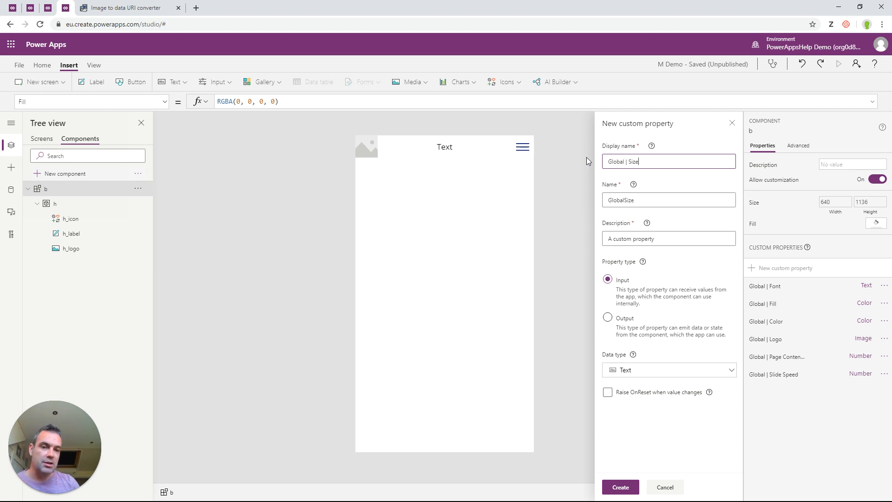
key(Tab)
key(Tab)
click(631, 370)
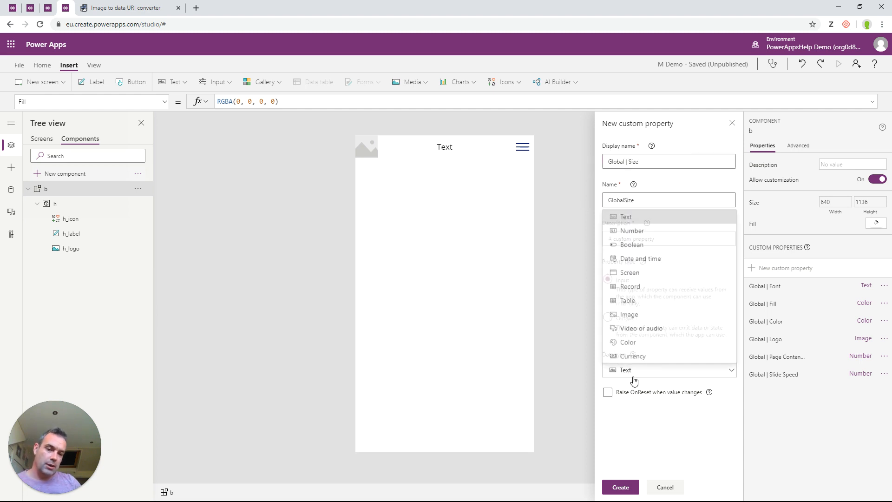
click(628, 231)
click(615, 494)
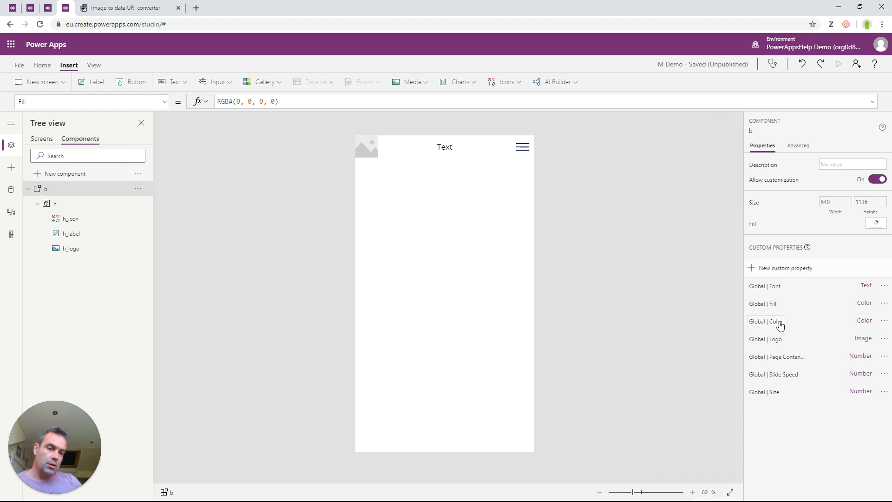
Step: Set the default value of the Global | Size property to 20
click(763, 392)
click(321, 100)
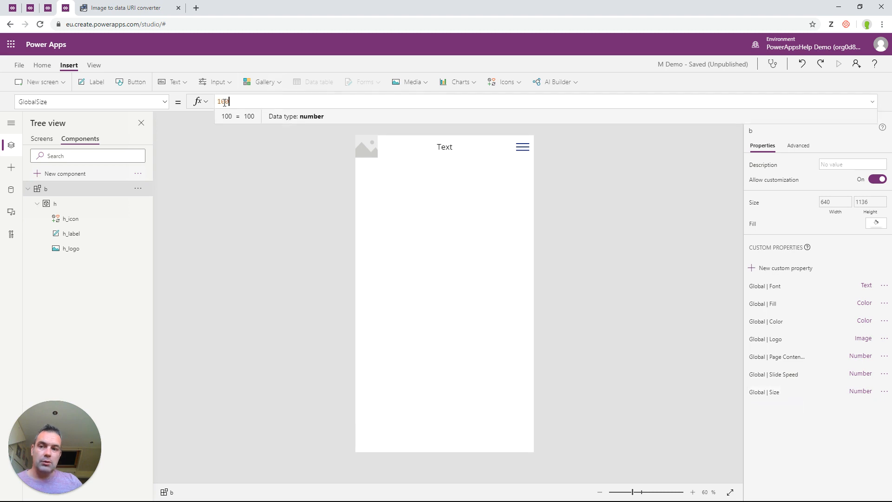
key(ctrl+a)
text(20)
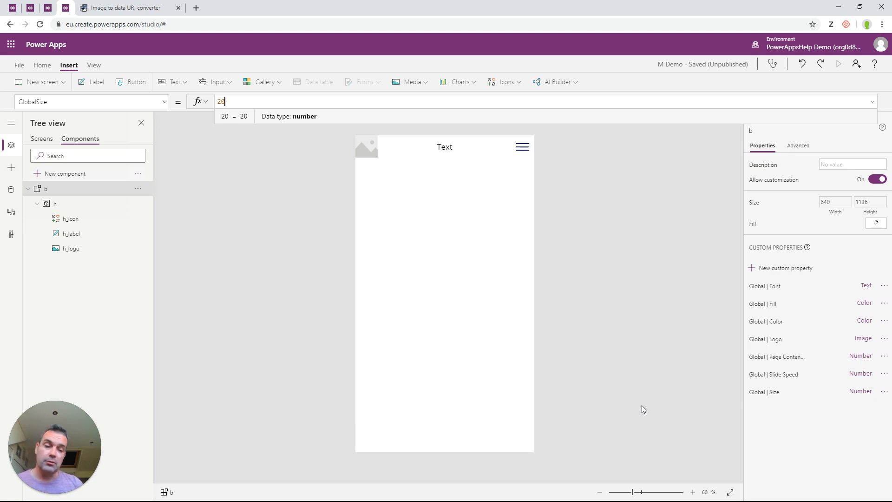
Step: Add a custom input property with display name "Header | Icon" and data type Text to component b
click(790, 268)
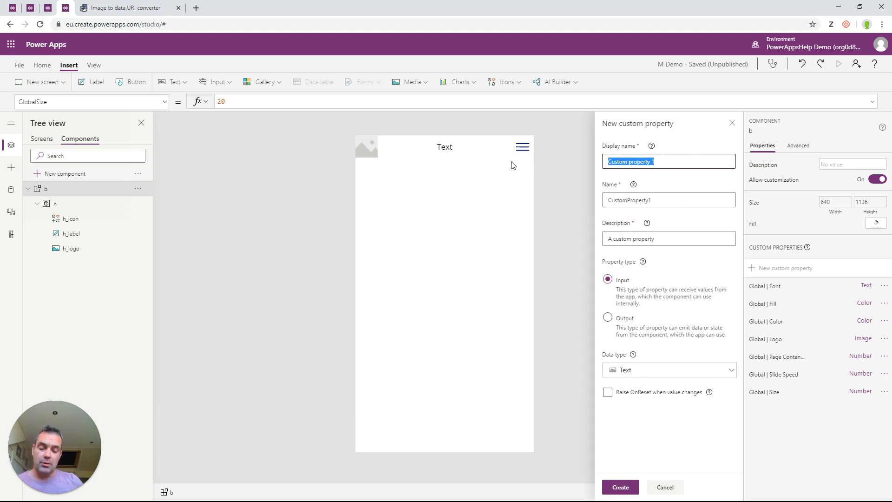
text(Header)
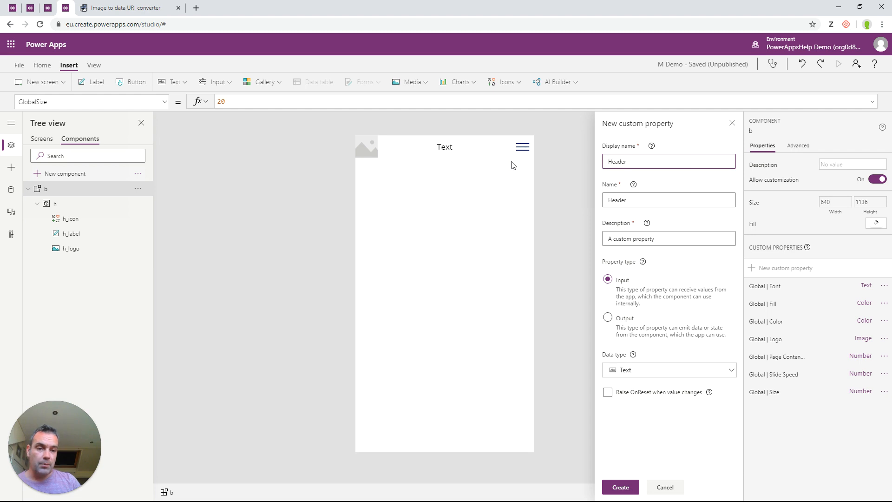
text( | I)
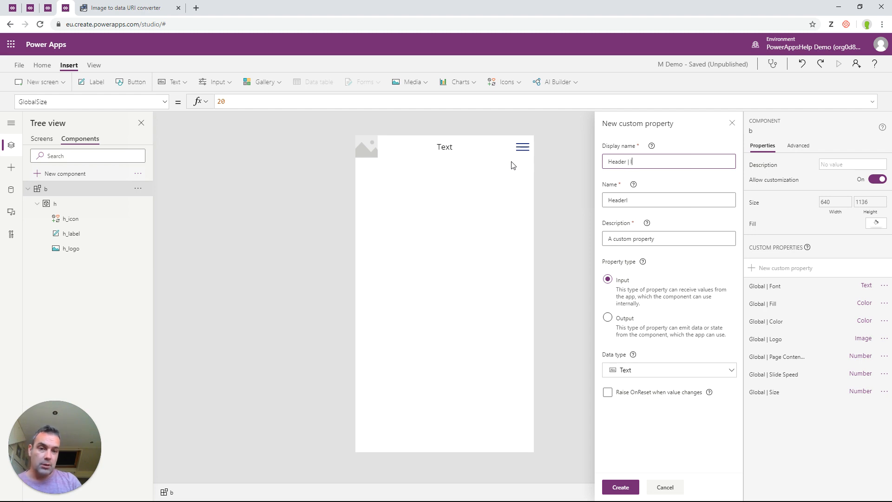
text(con)
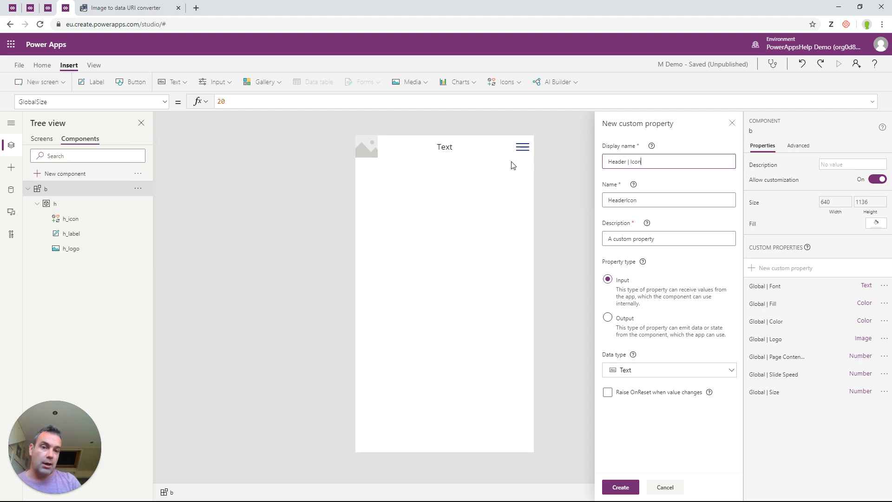
click(623, 371)
click(634, 369)
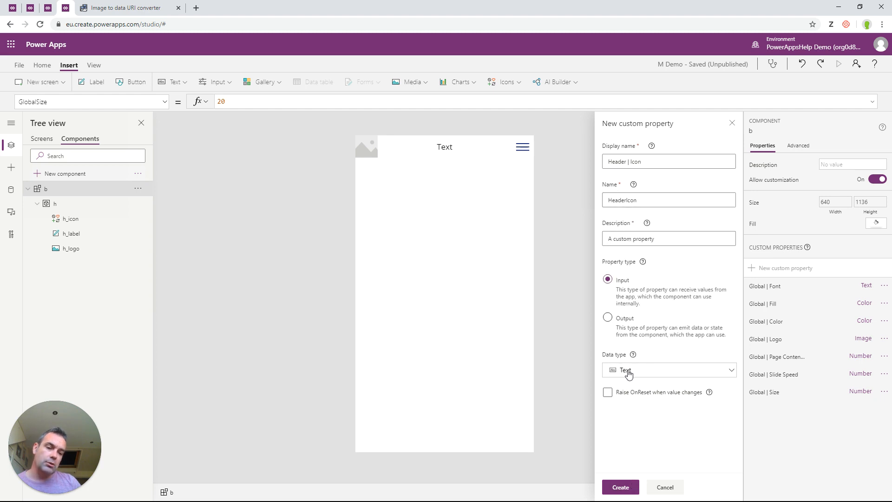
click(633, 487)
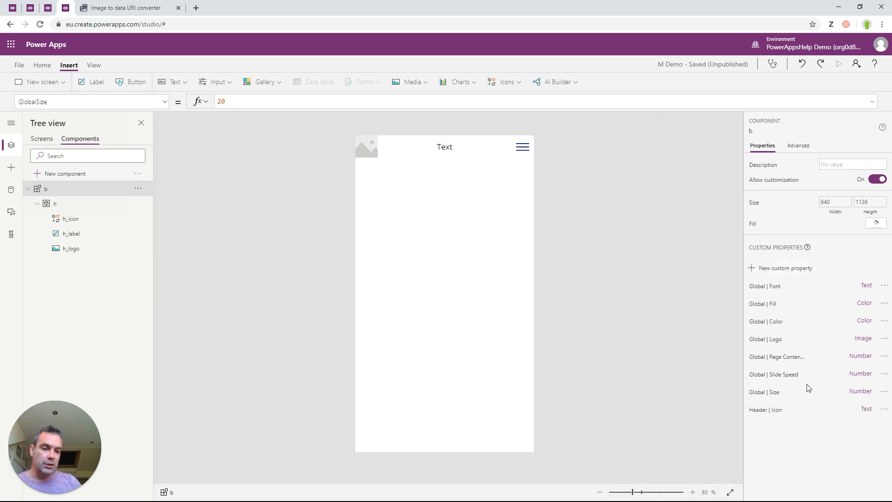
Step: Set the default value of the Header | Icon property to Icon.Hamburger
click(769, 411)
drag(241, 101, 215, 102)
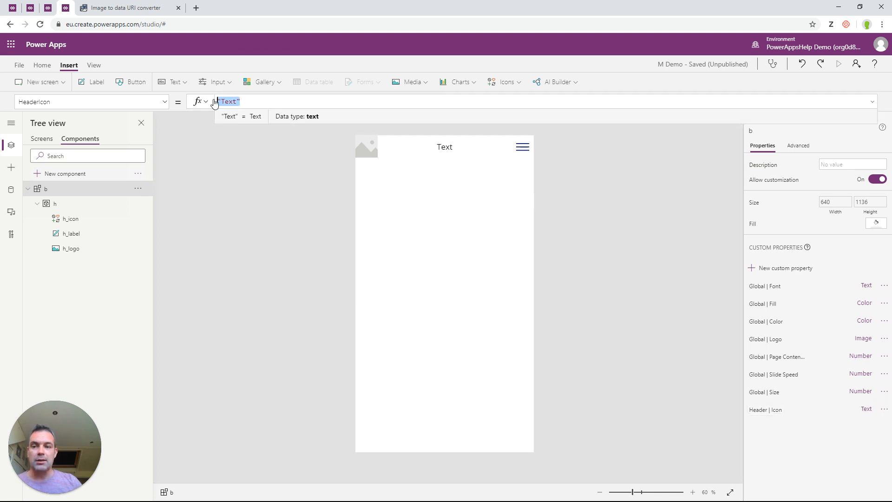
text(Icon.)
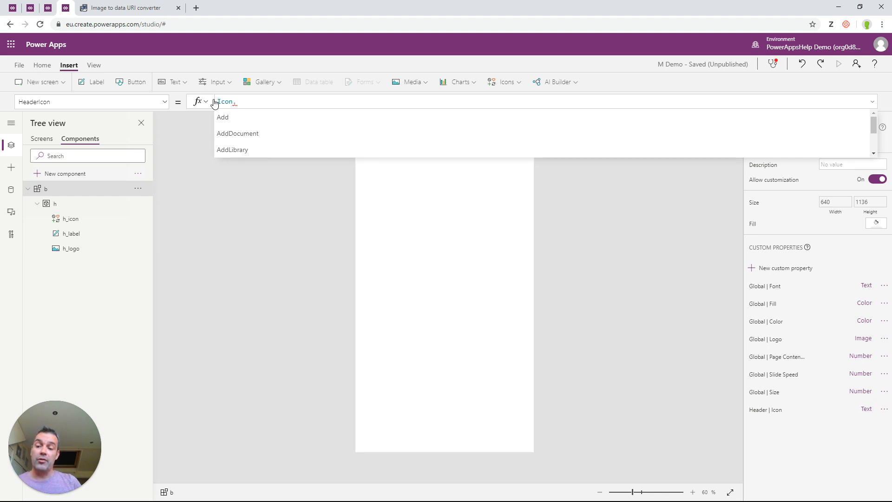
text(Hamburger)
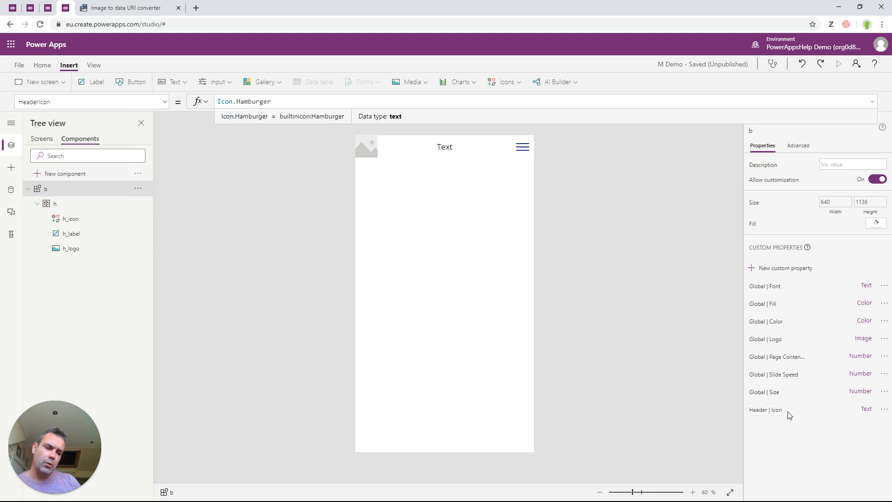
Step: Add a custom input property with display name "Header | Logo | Navigation" and data type Screen to component b
click(783, 268)
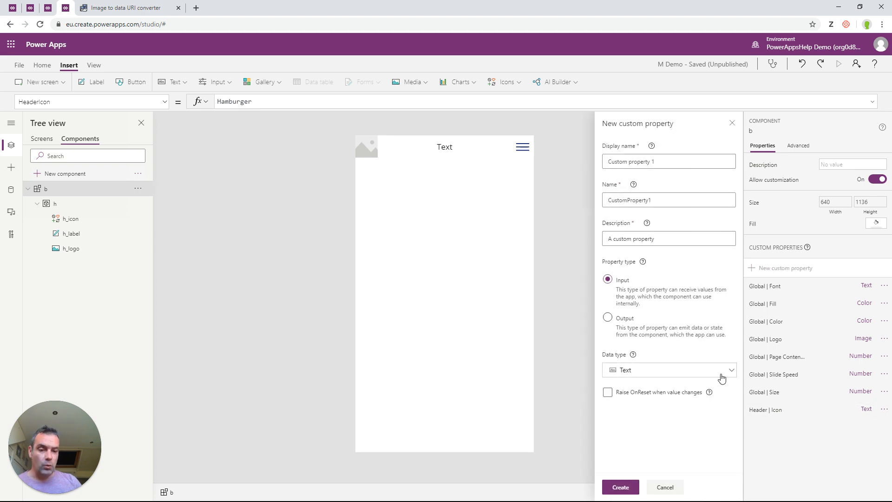
text(Header )
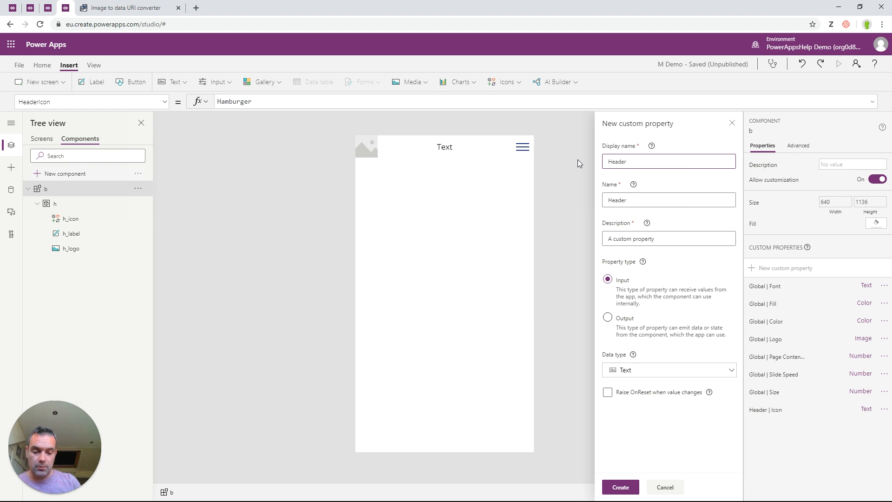
text(| Logo )
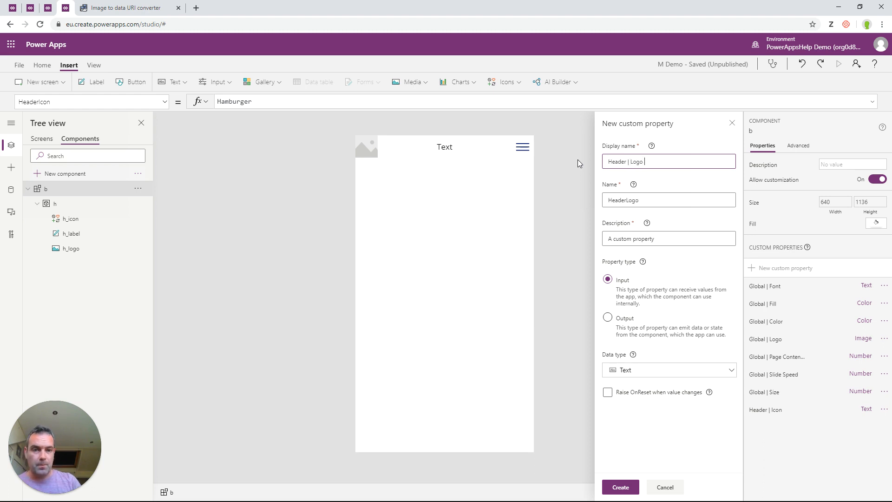
text(| Navi)
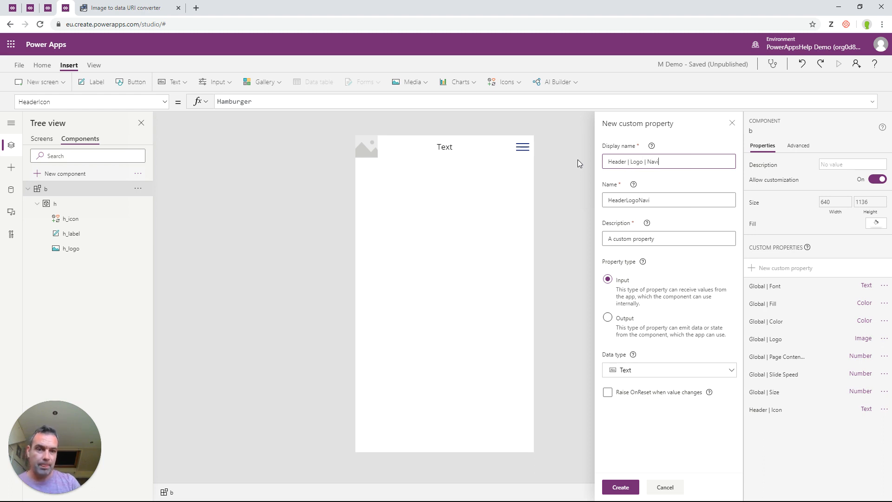
text(gation)
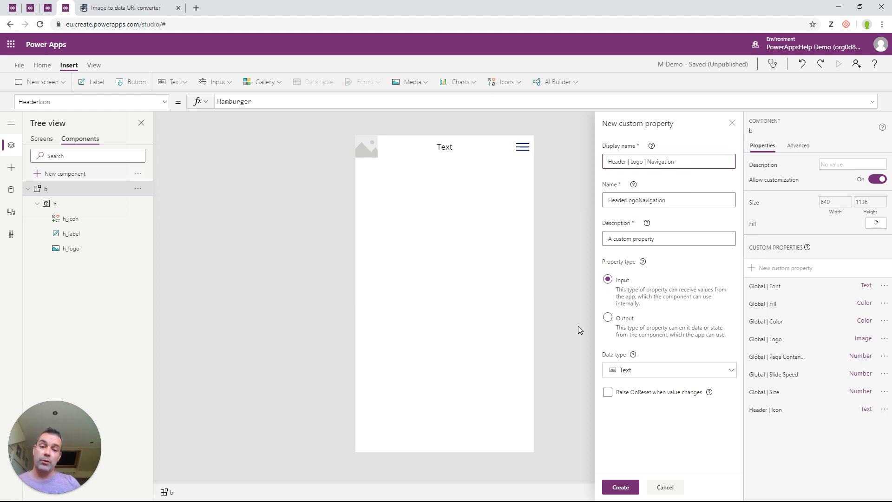
click(641, 375)
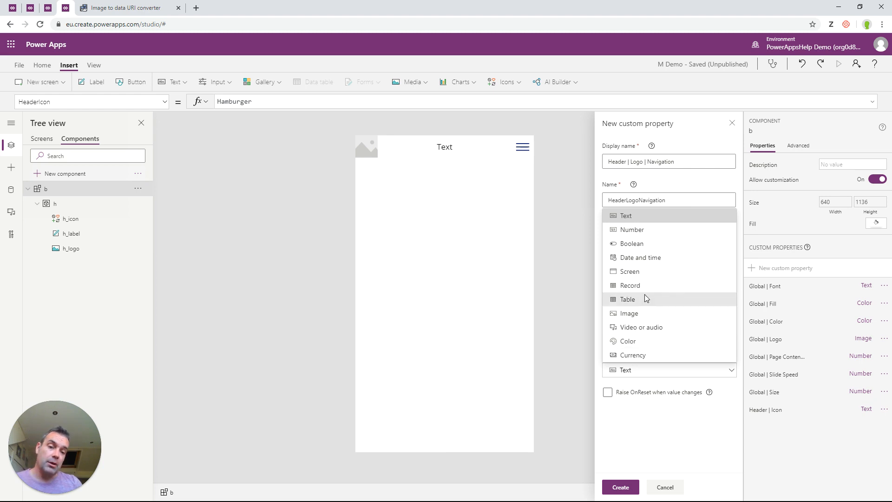
click(644, 271)
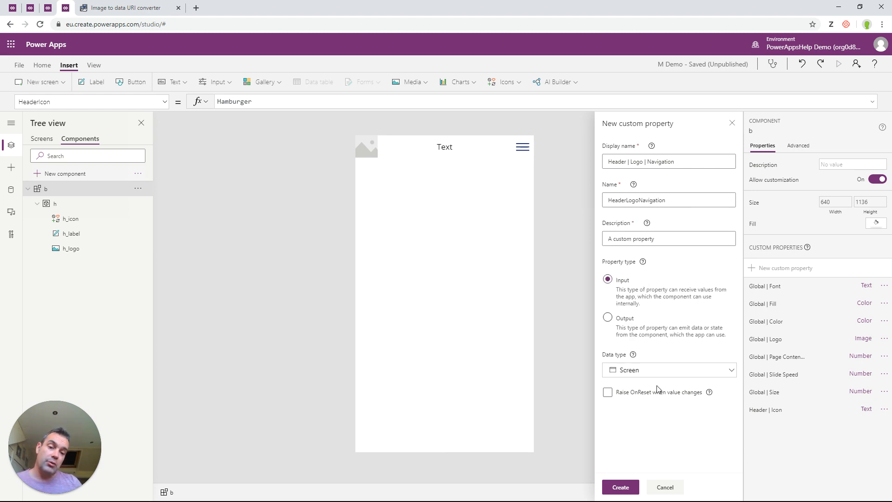
click(636, 486)
Step: Review the default formula of the Header | Logo | Navigation property and the height of header container h
click(767, 429)
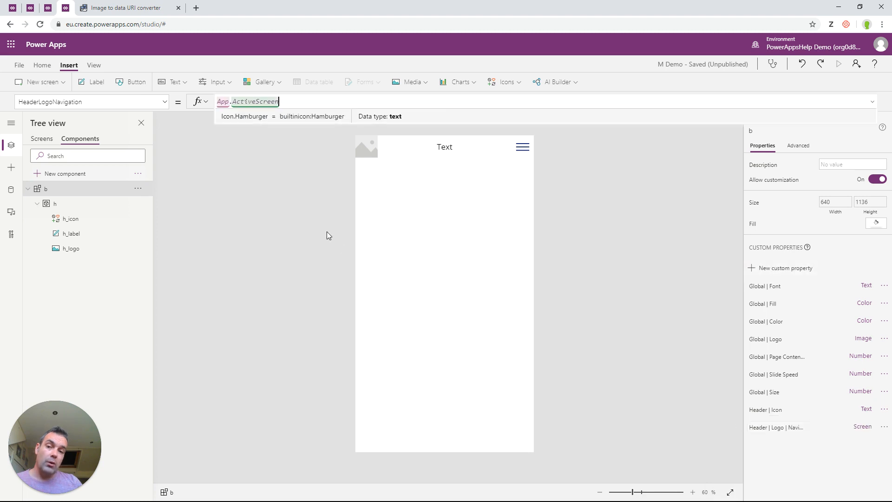
click(218, 103)
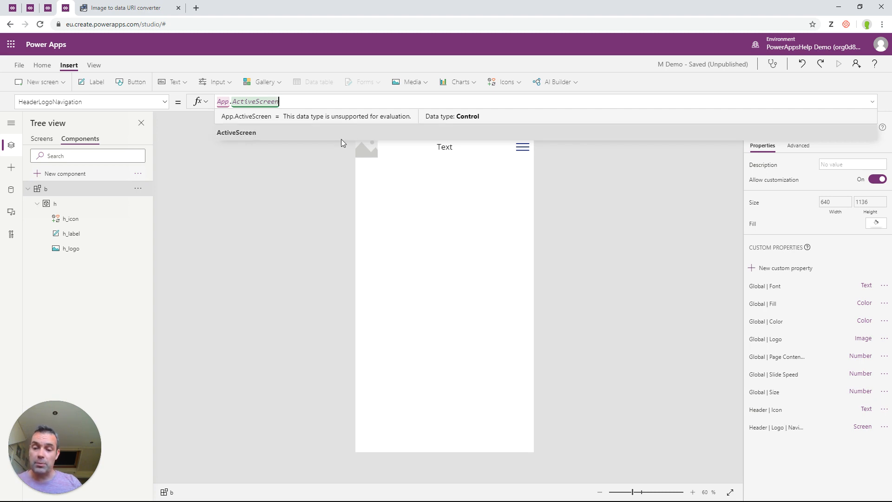
click(55, 206)
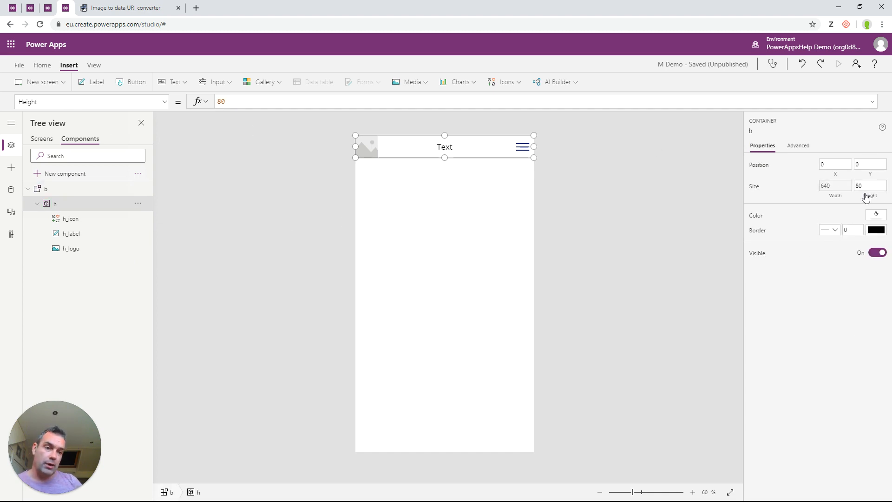
Step: Add a custom input property with display name "Header | Height" and data type Number to component b
click(28, 189)
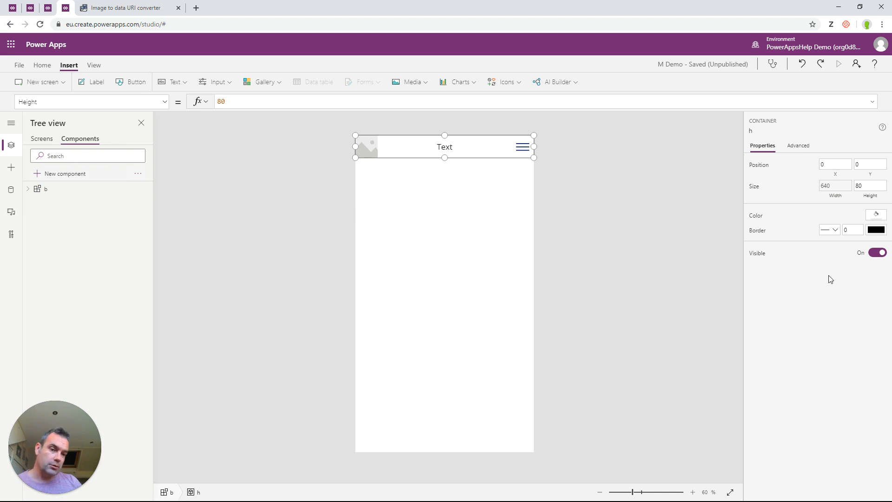
click(48, 189)
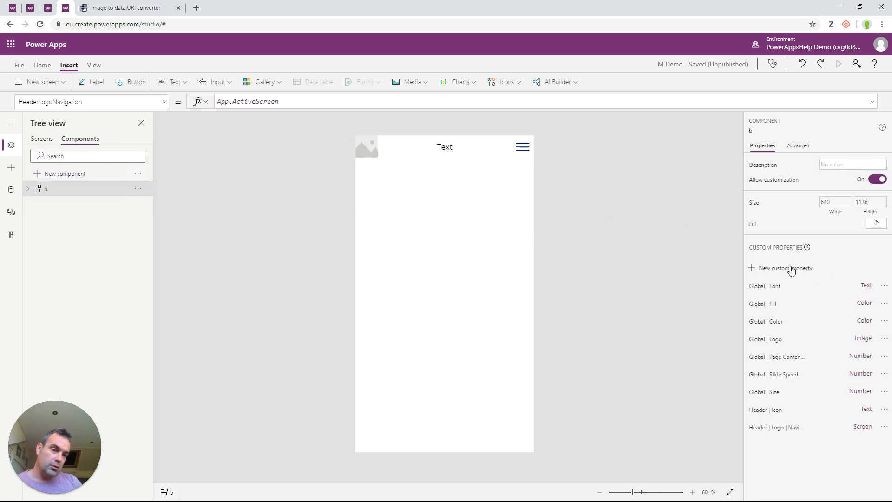
click(790, 269)
triple_click(670, 163)
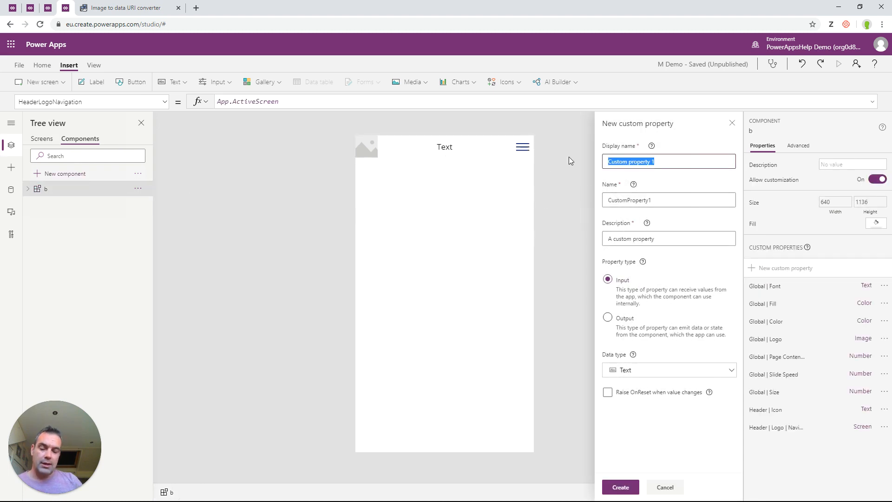
text(Header )
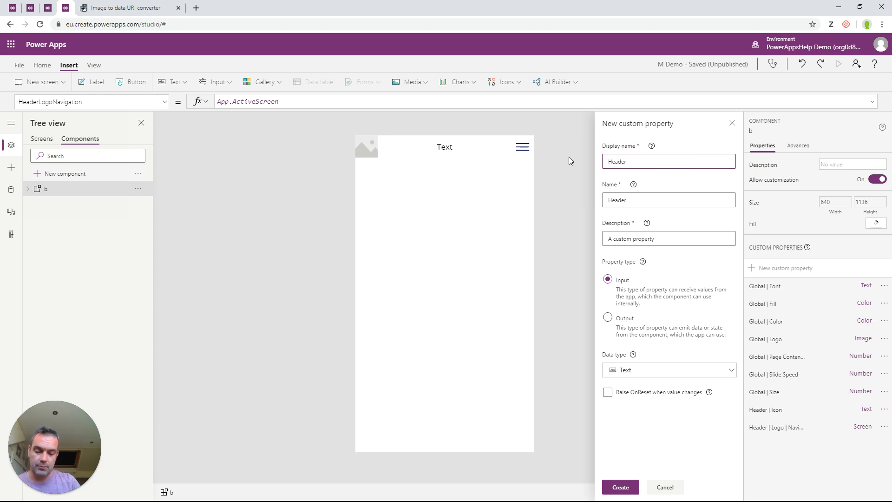
text("H)
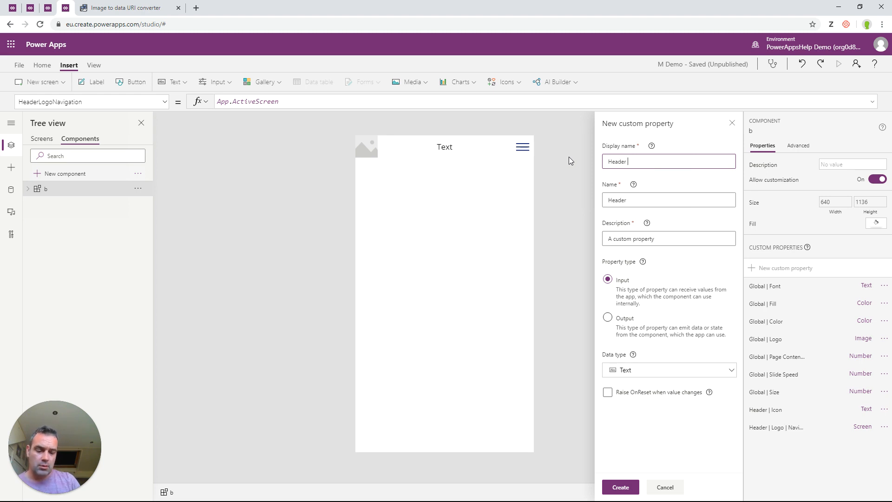
text( Hieg)
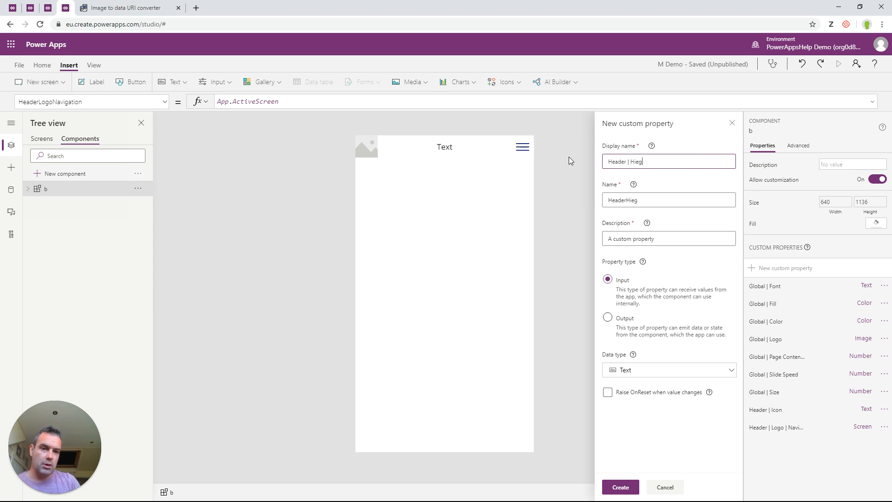
key(BackSpace)
key(BackSpace)
key(BackSpace)
text(e)
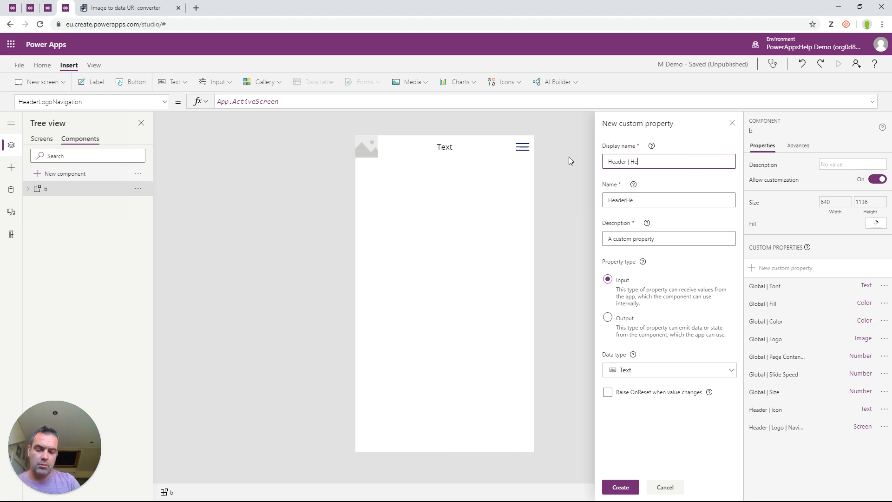
text(ight)
click(598, 185)
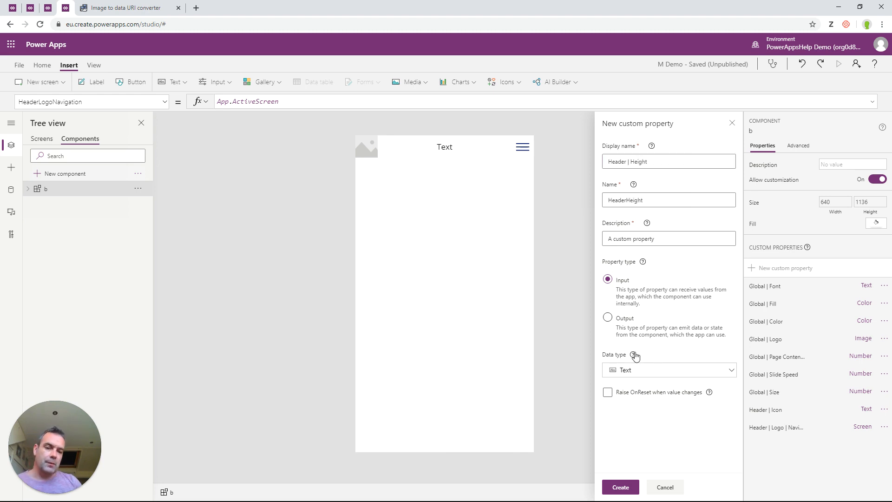
click(624, 372)
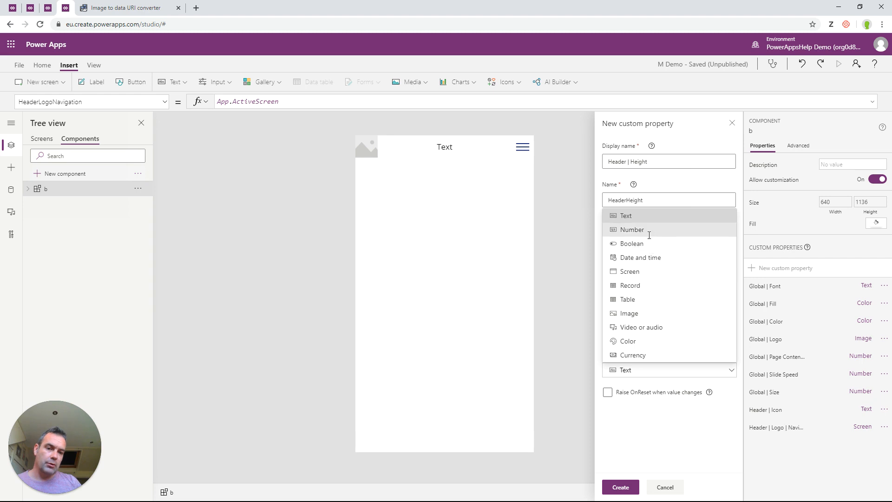
click(632, 230)
click(621, 487)
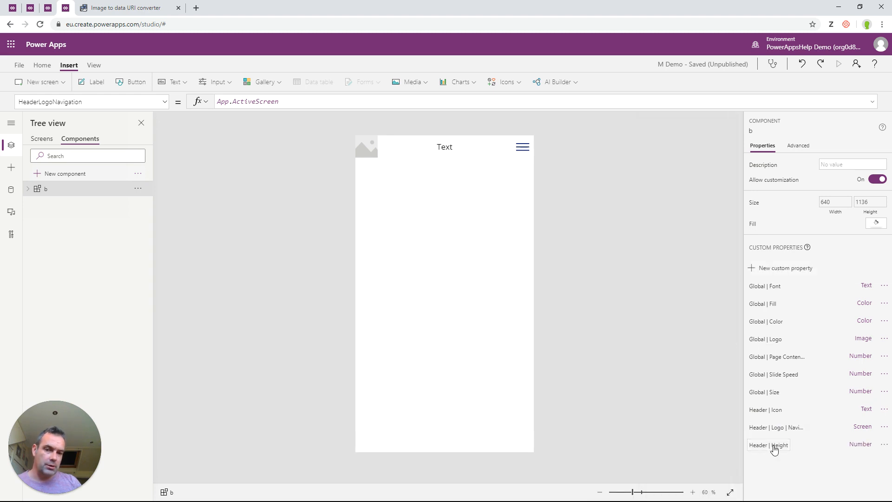
Step: Set the default value of the Header | Height property to 80
click(774, 448)
drag(254, 100, 191, 105)
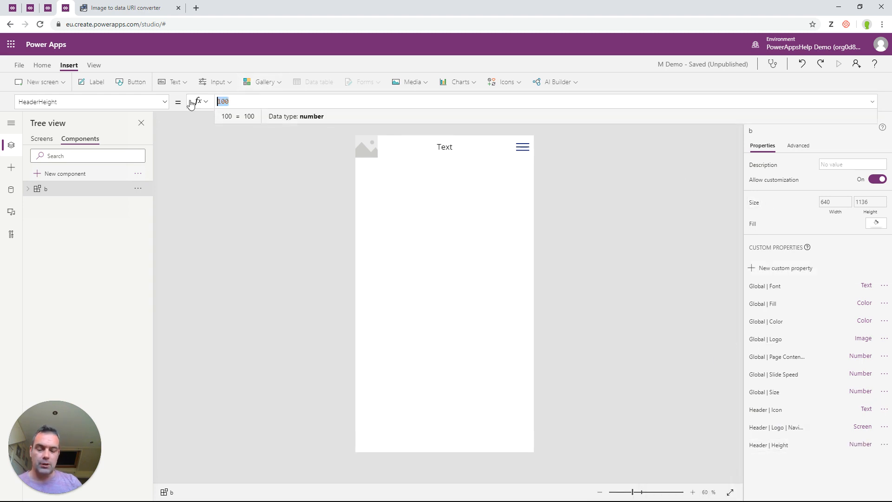
text(80)
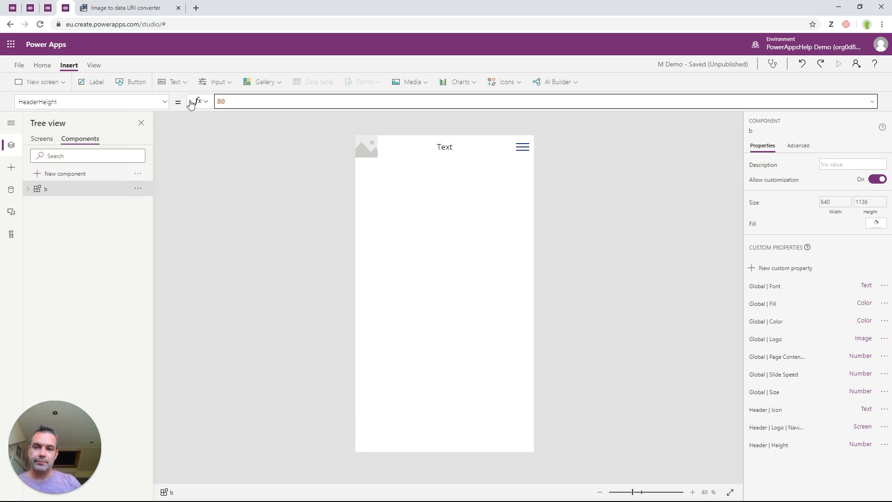
Step: Set the Height formula of header container h to b.HeaderHeight
click(28, 189)
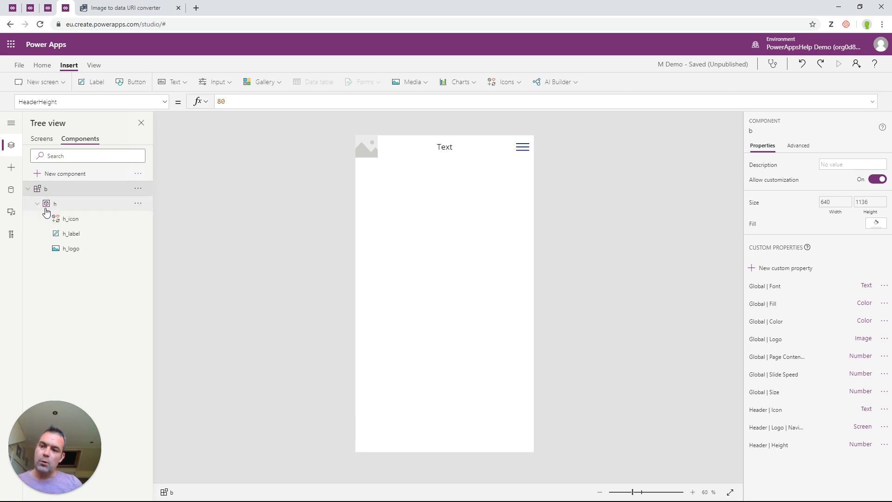
click(46, 206)
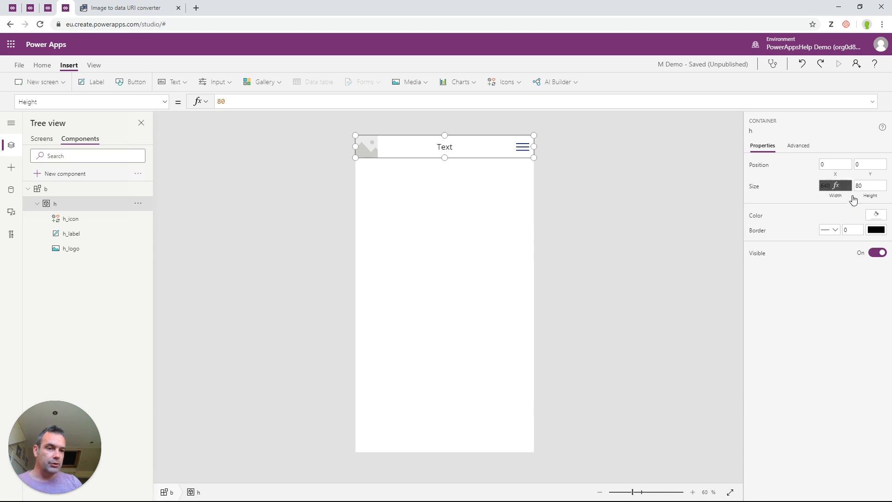
click(265, 101)
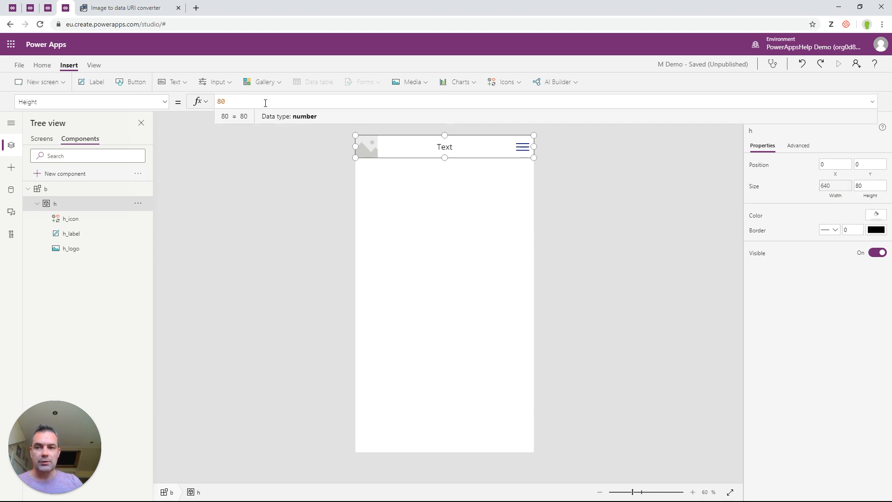
text(b)
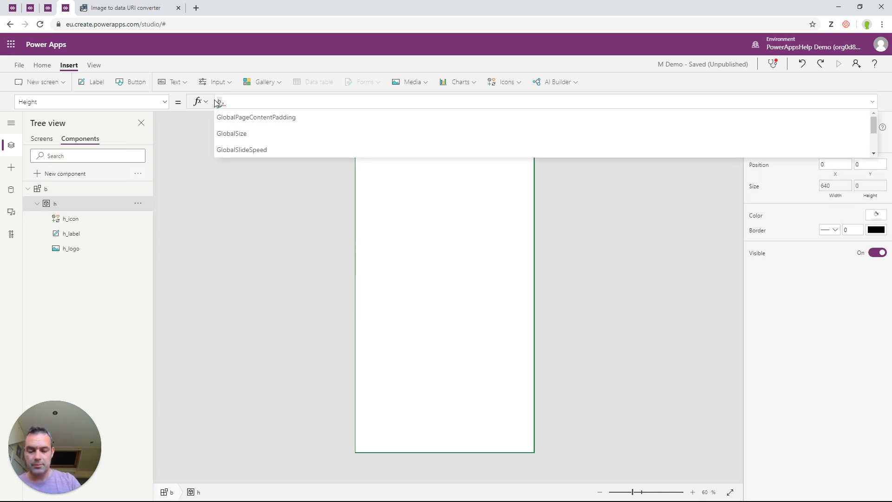
text(.HeaderHeight)
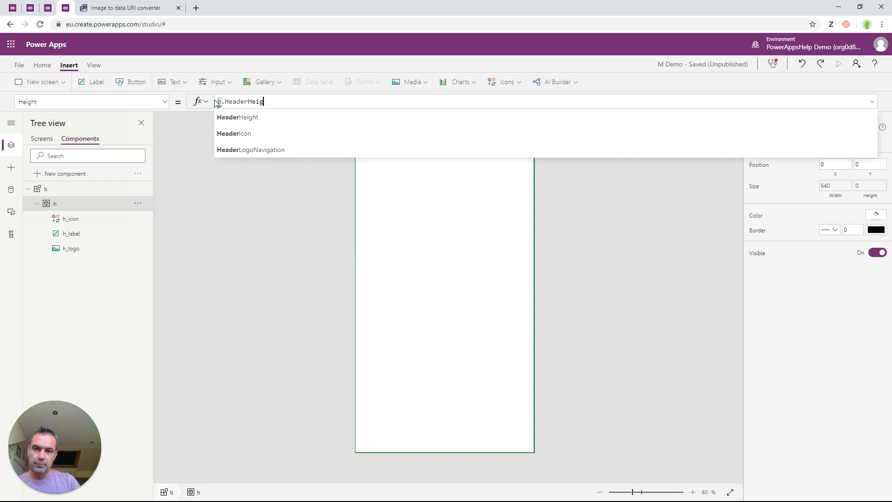
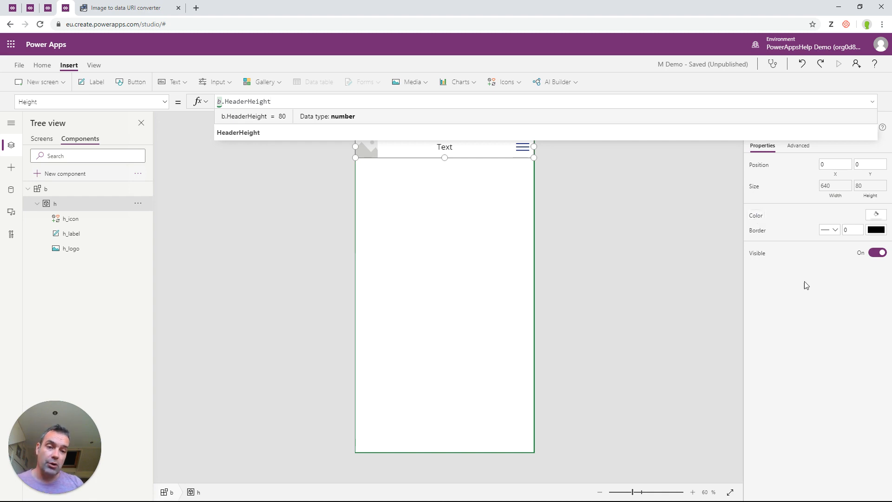
Step: Set the Fill formula of header container h to b.GlobalFill
click(757, 219)
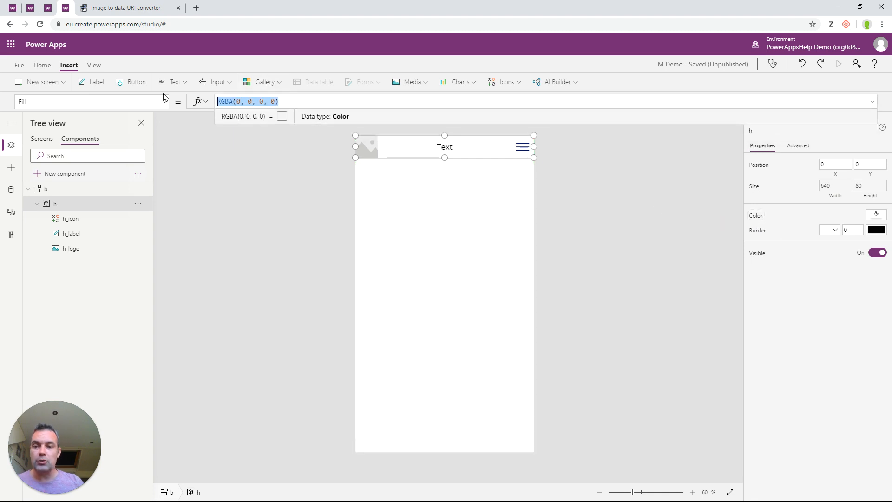
text(b.G)
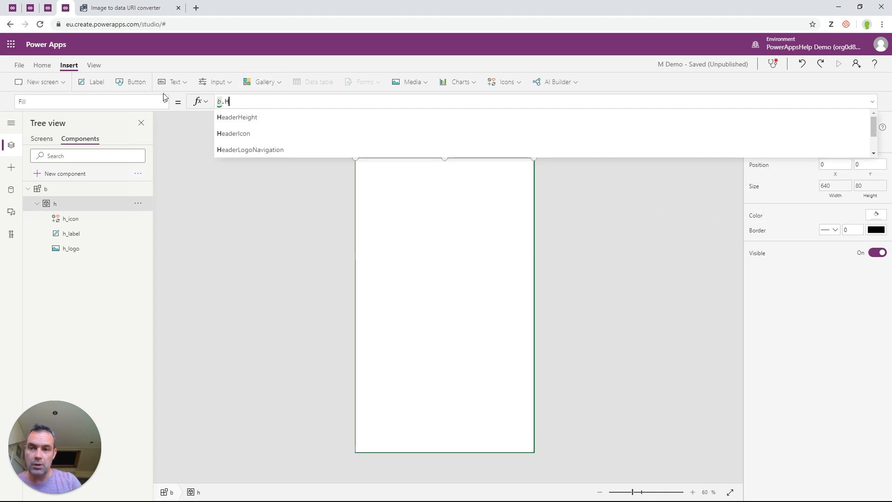
text(lo)
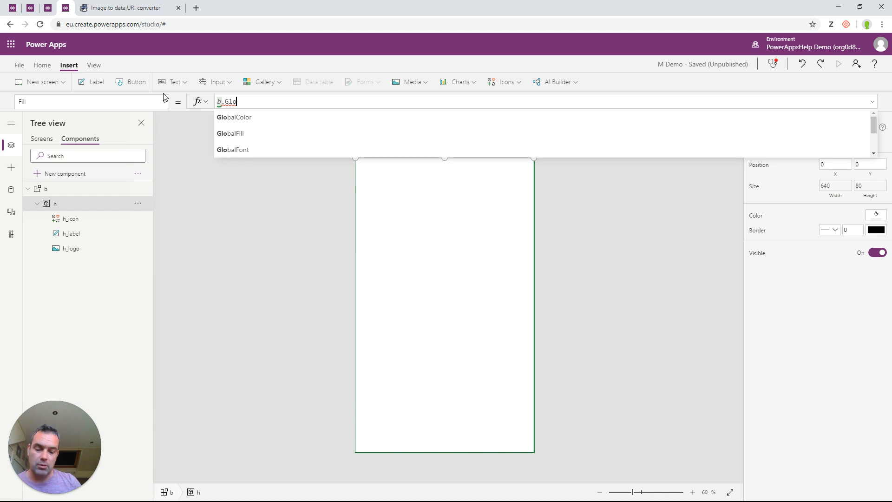
key(Down)
key(Tab)
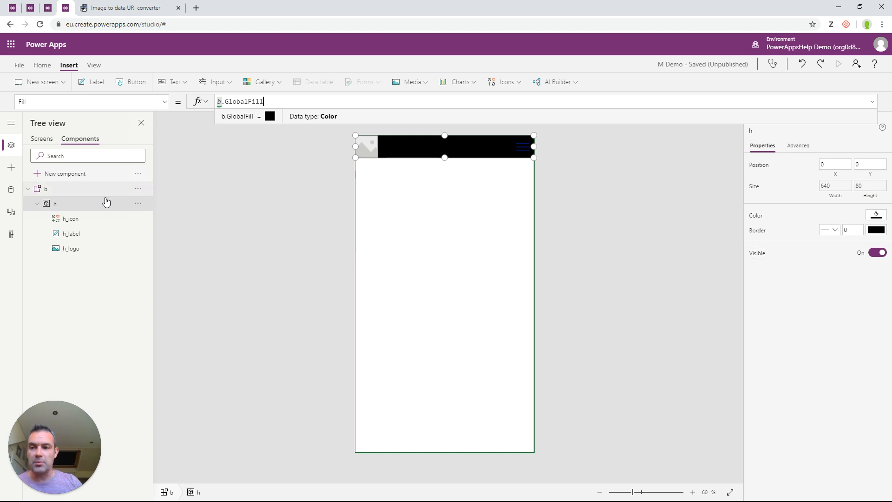
Step: Set the Icon formula of h_icon to b.HeaderIcon
click(76, 221)
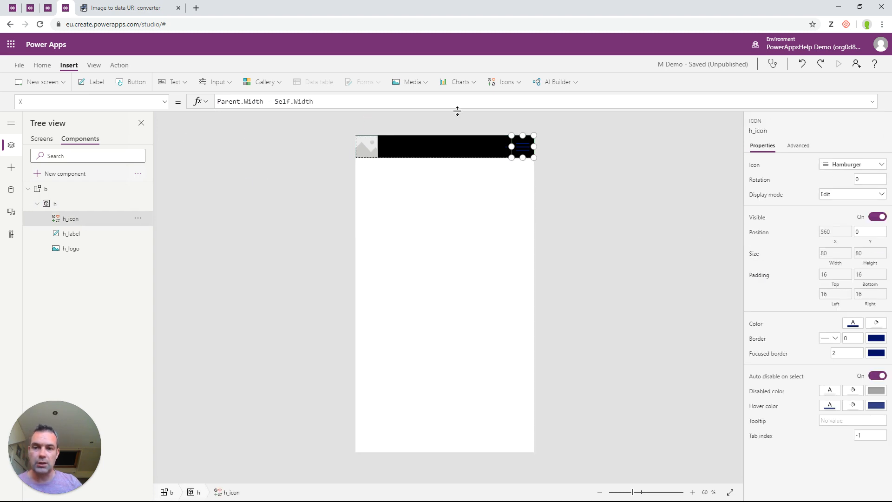
drag(299, 100, 186, 106)
text(b.)
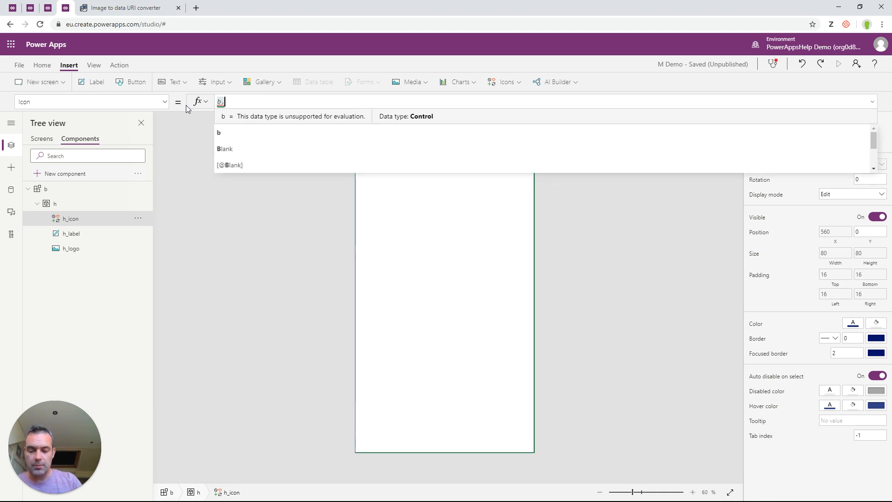
text(Header)
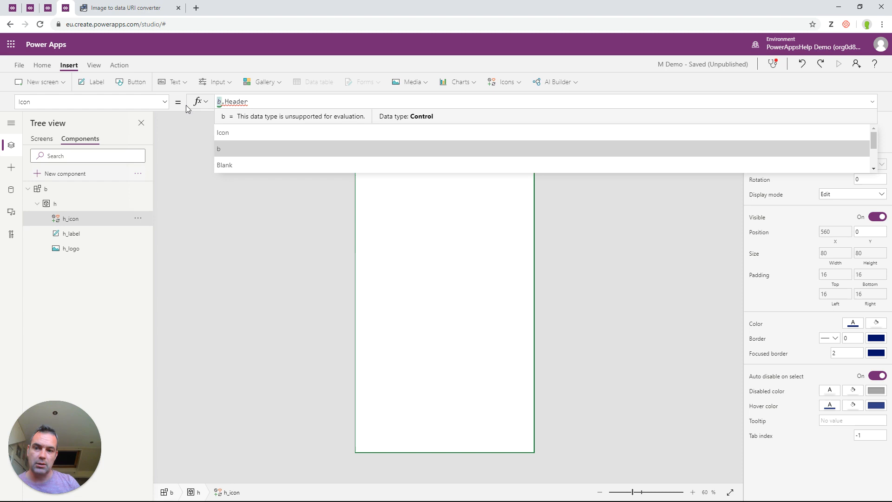
key(Up)
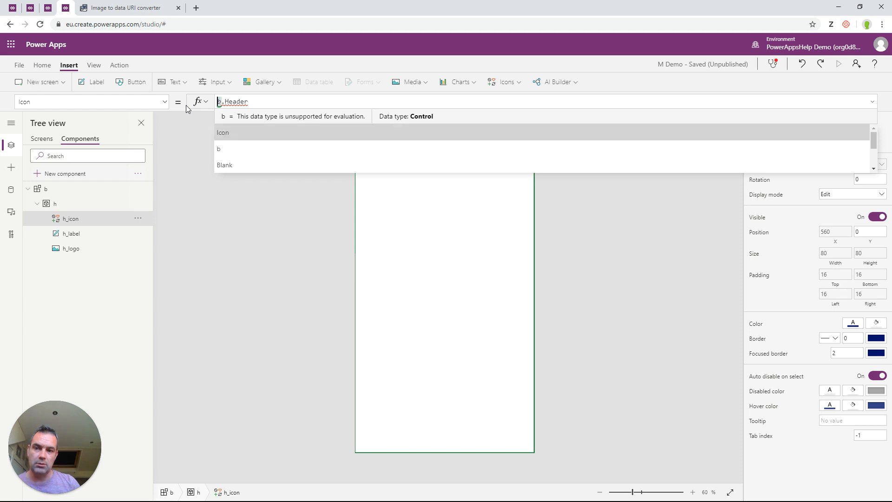
click(259, 102)
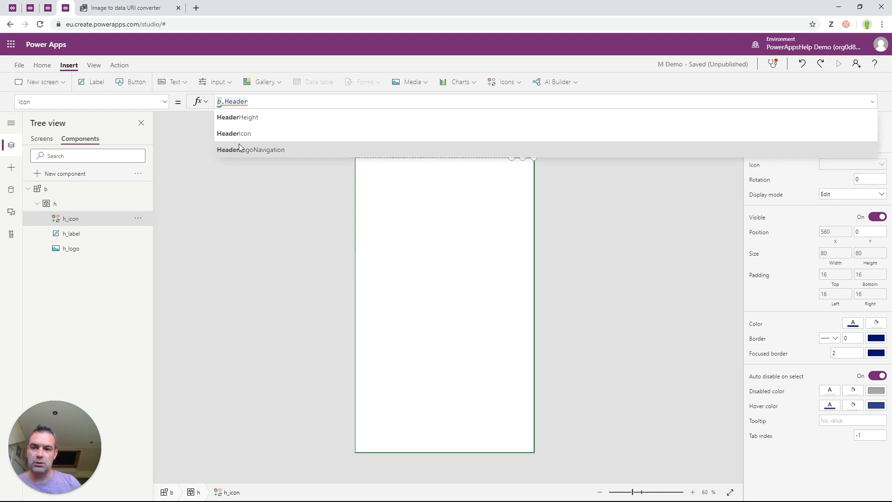
click(238, 134)
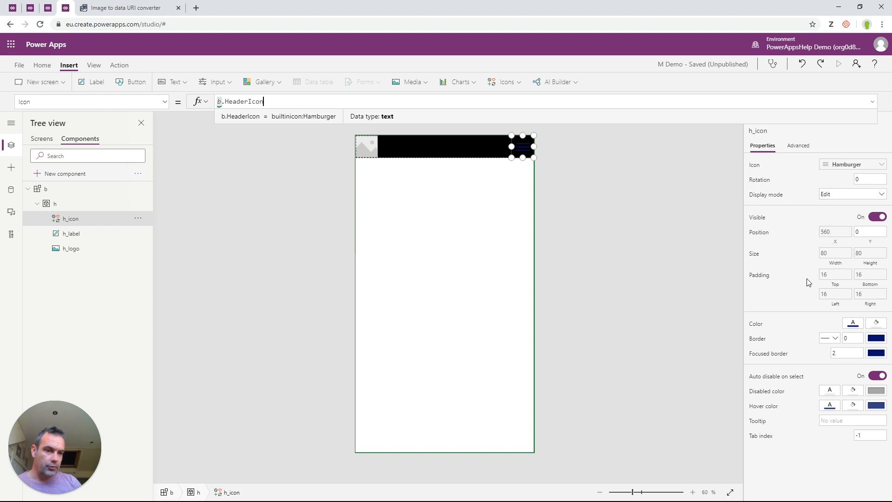
Step: Set the Color formula of h_icon to b.GlobalColor
click(760, 321)
drag(300, 101, 182, 106)
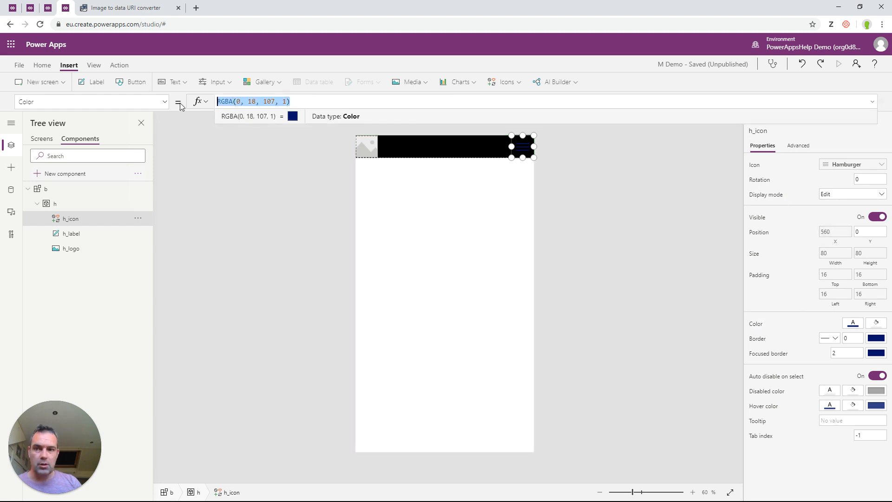
text(b.H)
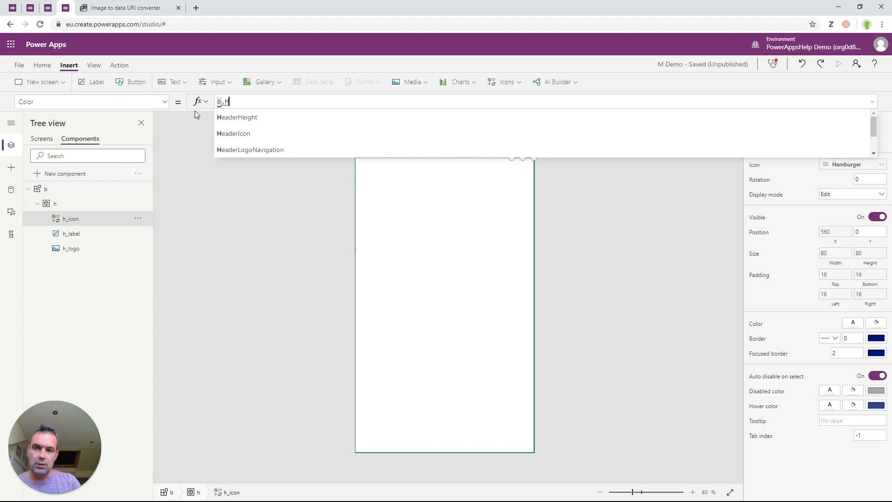
key(BackSpace)
text(Glo)
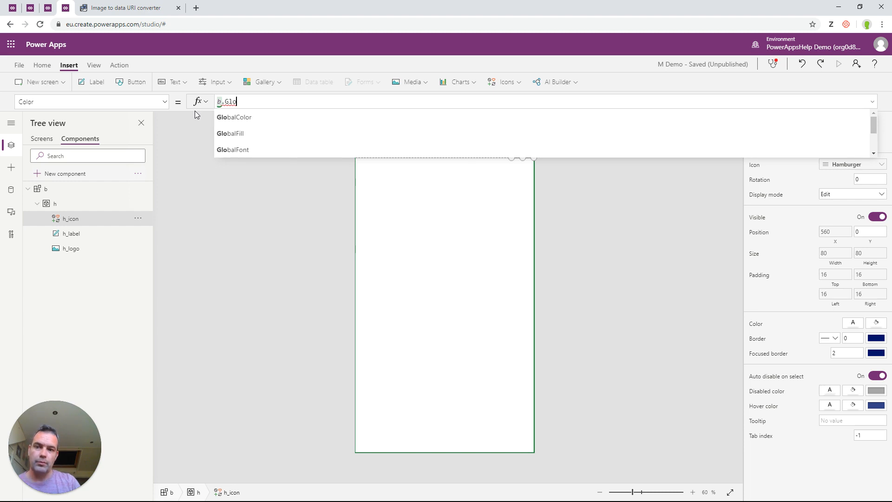
key(Down)
key(Down)
key(Up)
key(Up)
key(Tab)
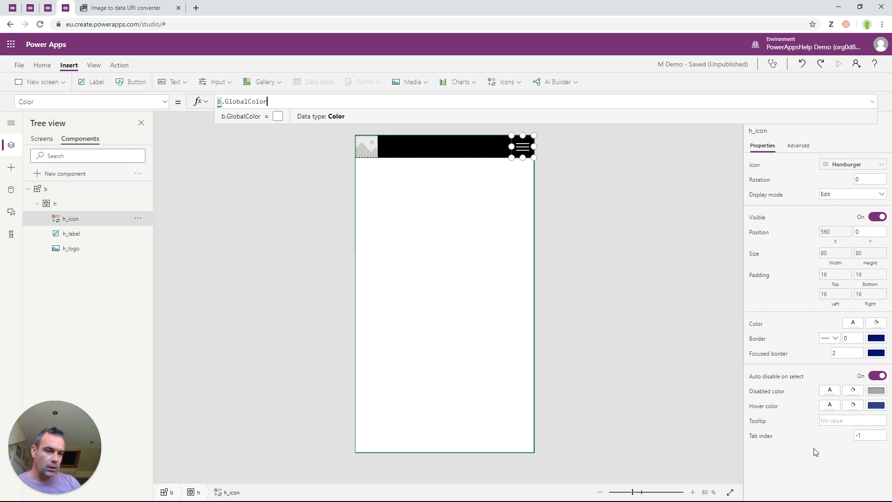
Step: Set the focused border thickness of h_icon to 0 and select the h_logo image
click(826, 354)
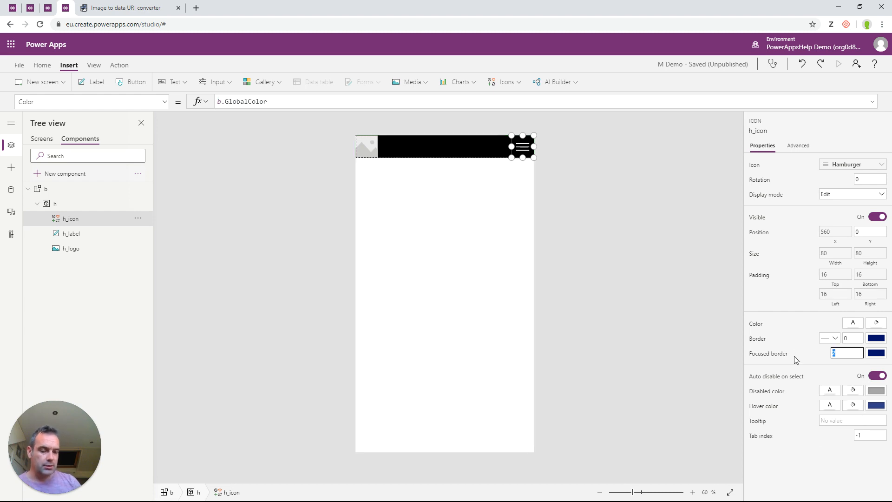
text(0)
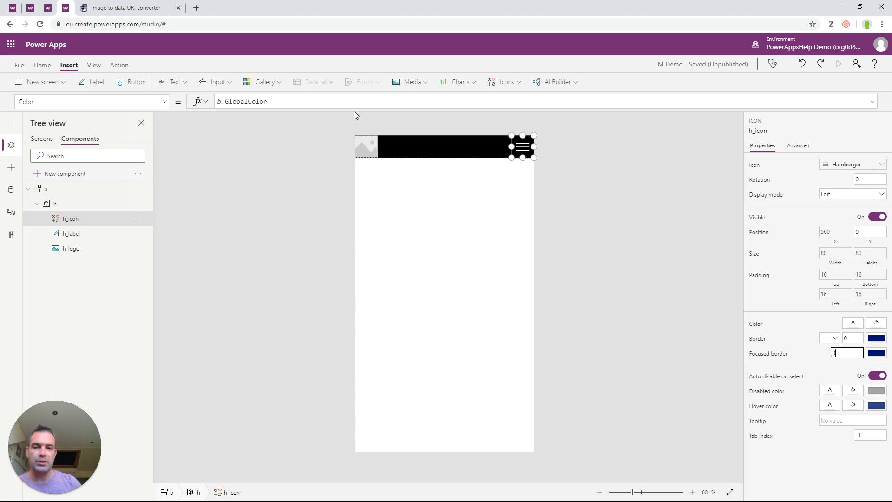
click(366, 148)
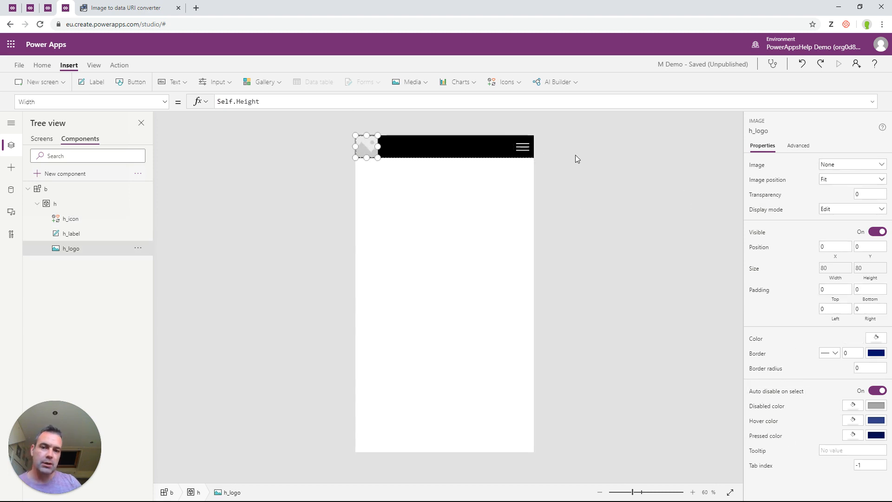
Step: Set the Image formula of h_logo to b.GlobalLogo
click(758, 165)
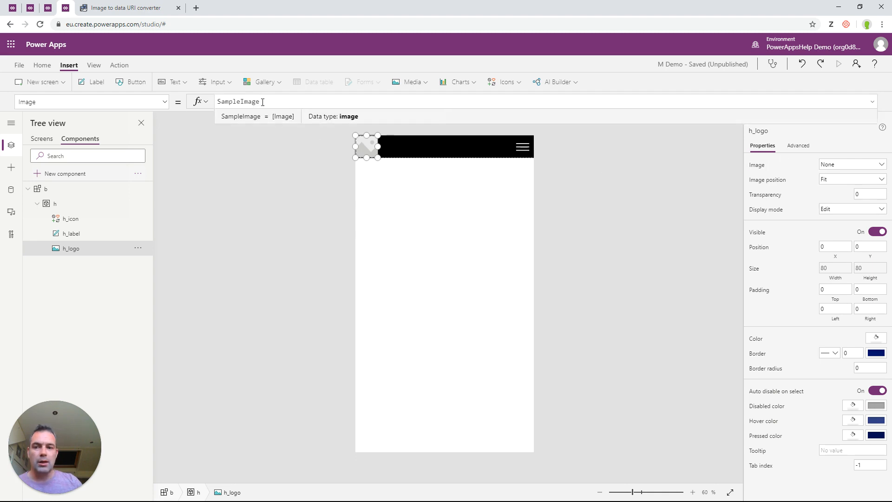
text(b.)
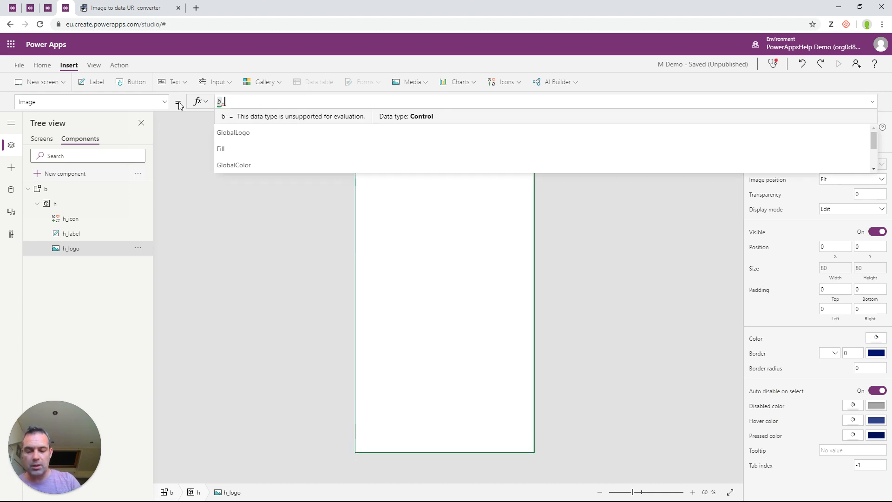
text(Glob)
key(Tab)
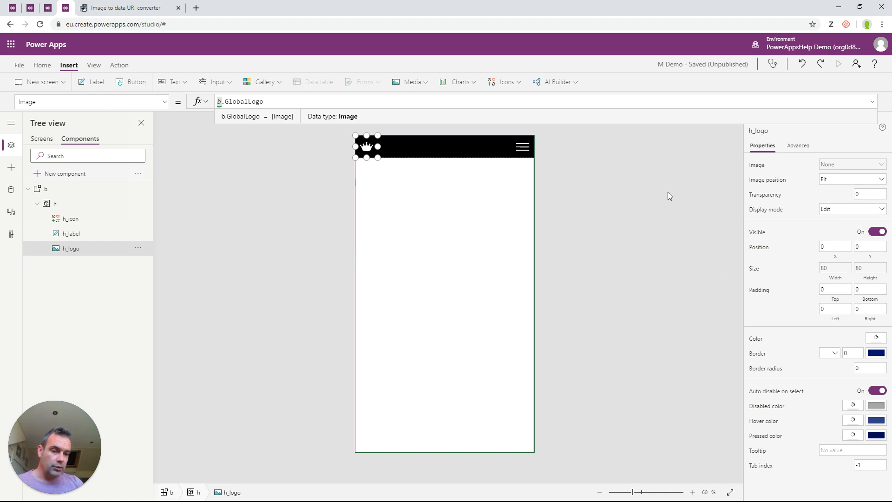
Step: Set the OnSelect formula of h_logo to b.HeaderLogoNavigation and select the h_label label
click(165, 102)
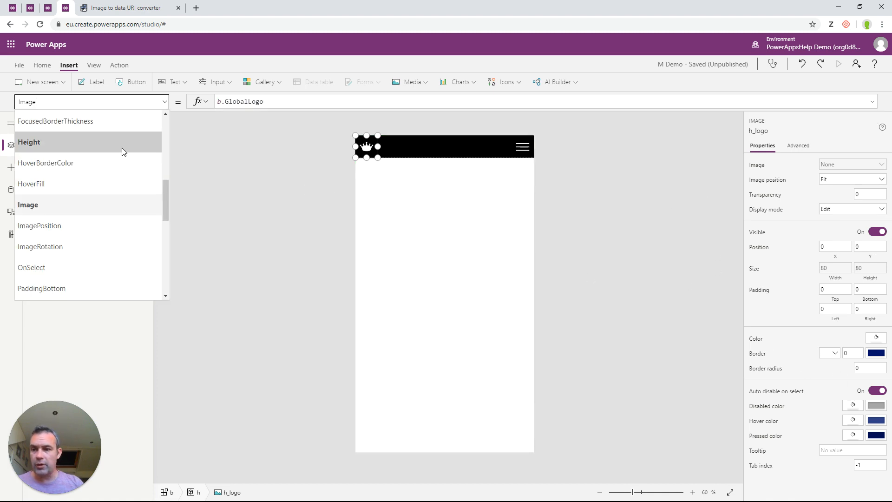
click(77, 266)
double_click(251, 101)
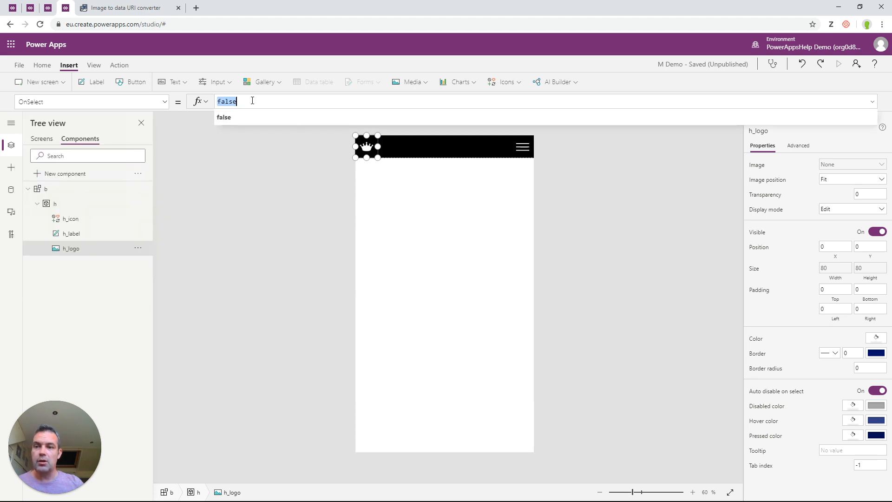
text(b.)
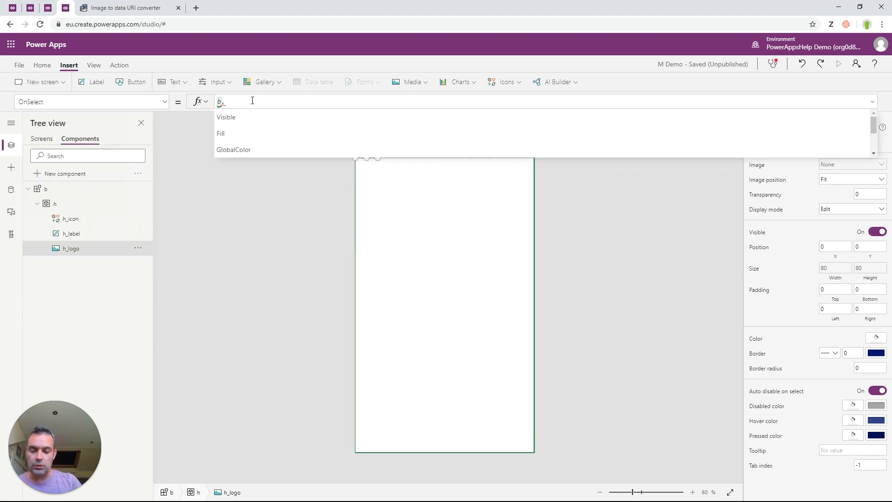
text(Header)
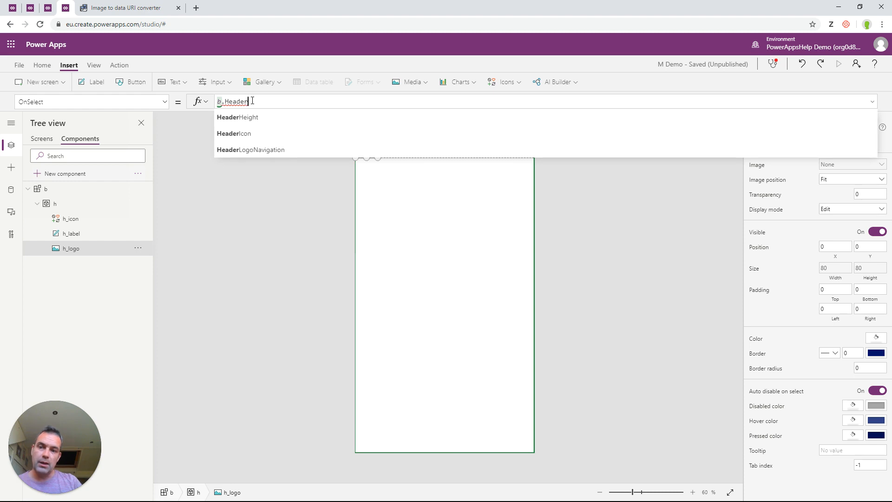
text(Logo)
key(Tab)
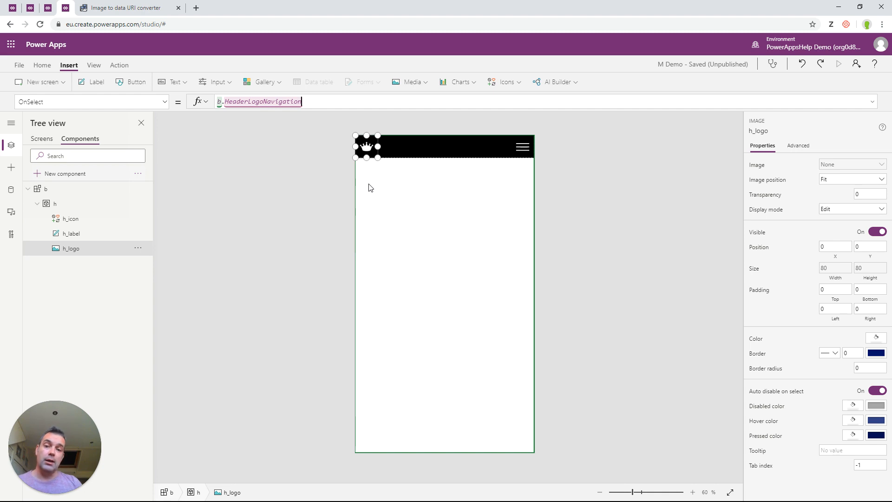
click(76, 235)
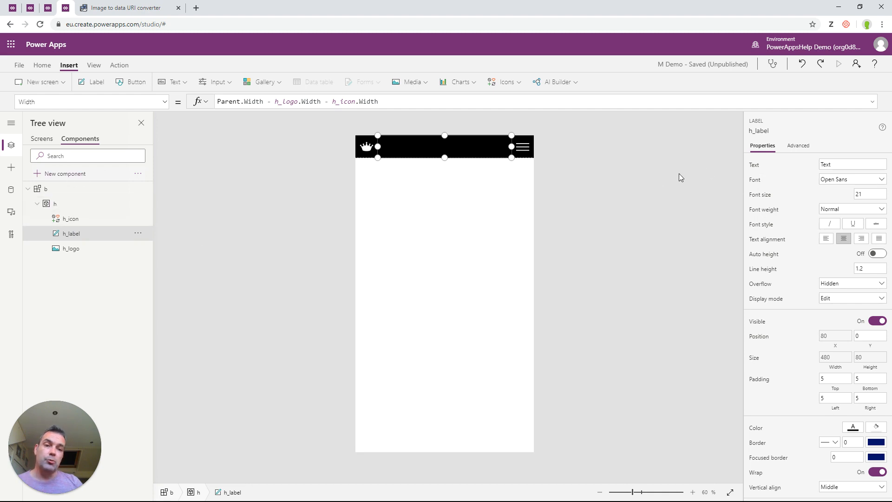
Step: Set the Text formula of h_label to b.GlobalFont and check the label's Font formula
click(754, 165)
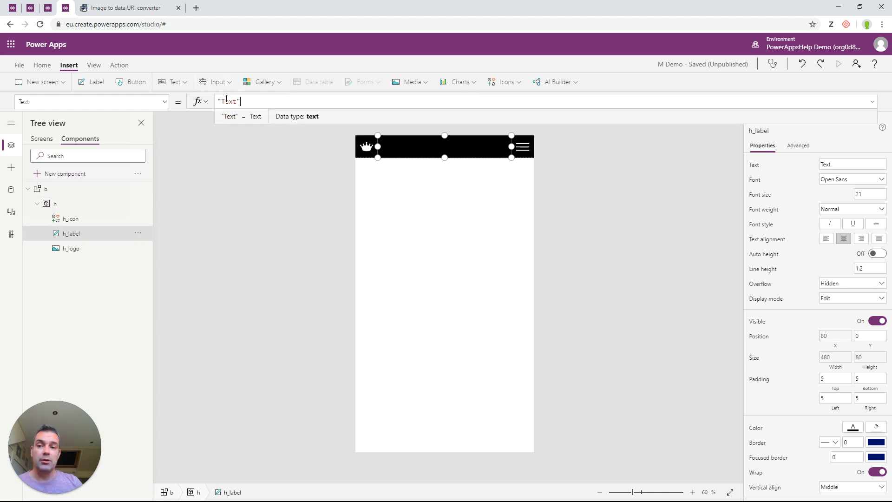
drag(240, 101, 218, 101)
text(b)
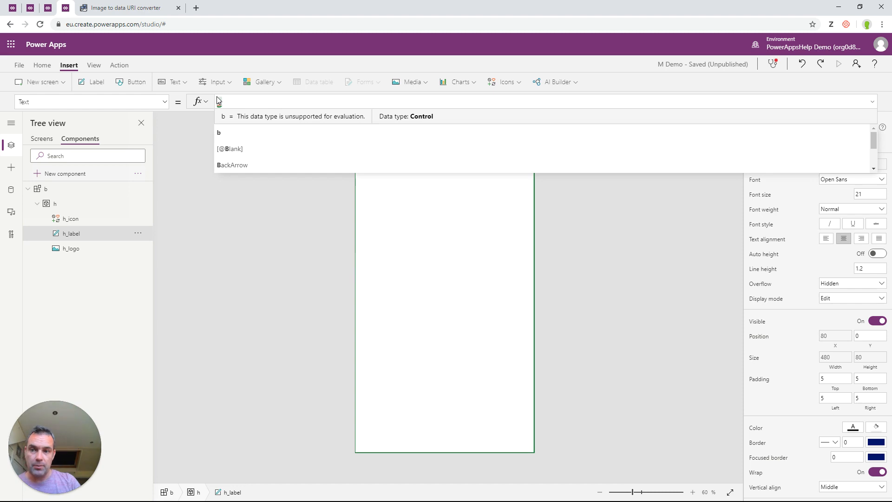
text(.G)
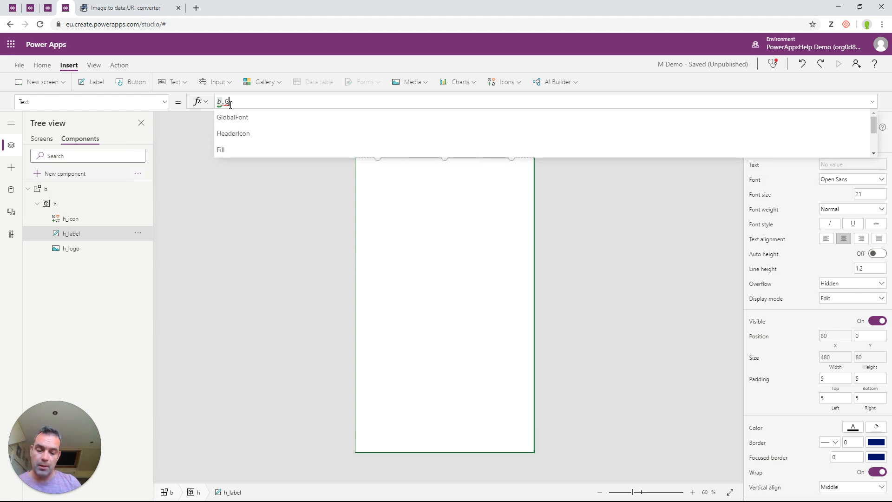
text(loba)
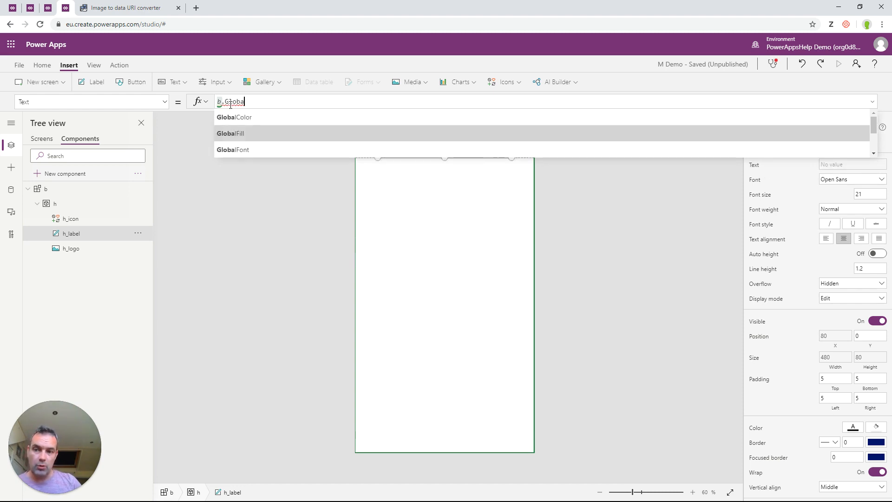
click(233, 149)
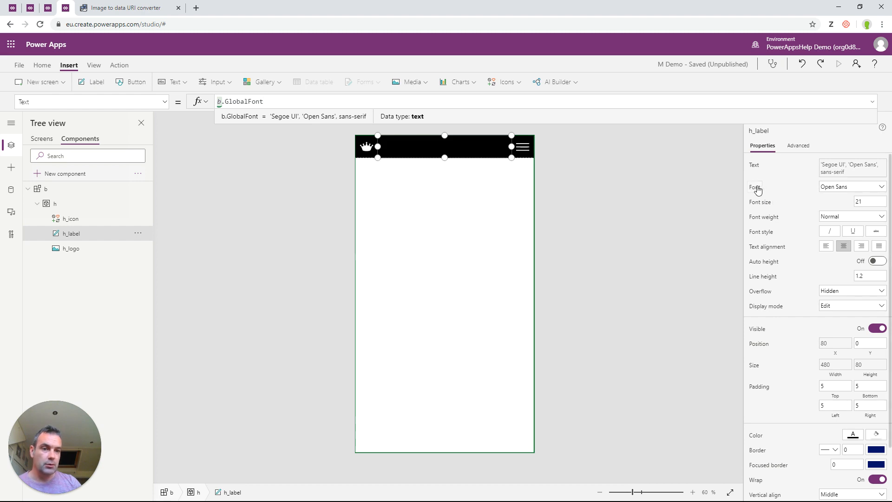
click(757, 191)
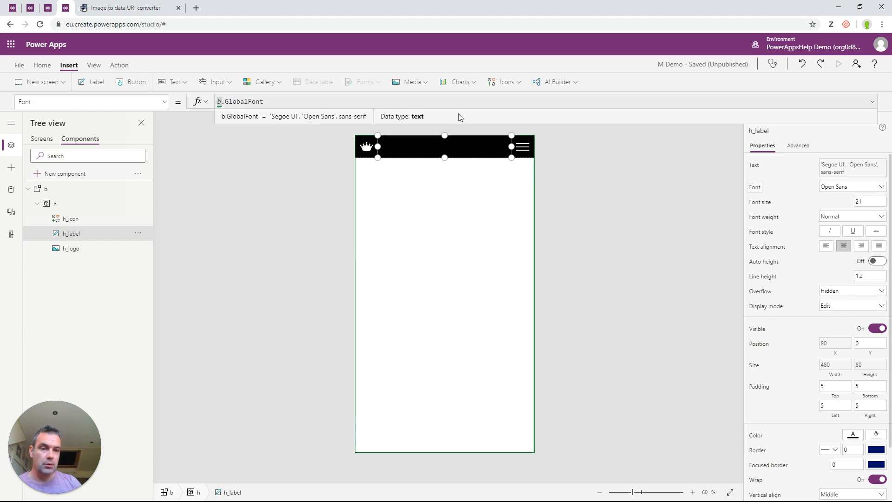
Step: Replace the Text formula of h_label with b.HeaderTitle
click(755, 167)
drag(264, 101, 224, 101)
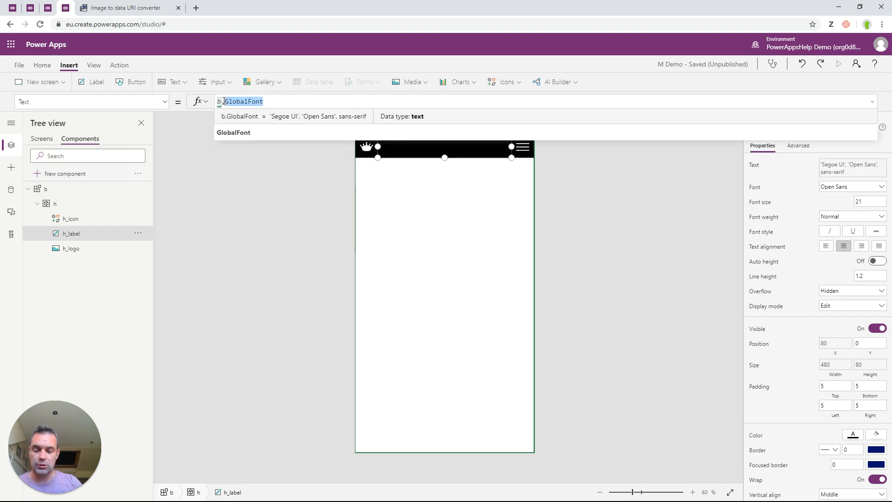
key(BackSpace)
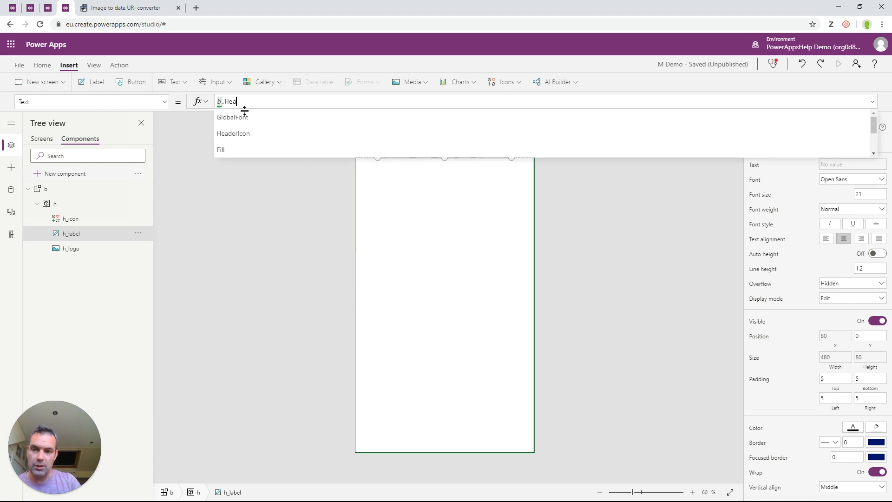
text(HeaderTitle)
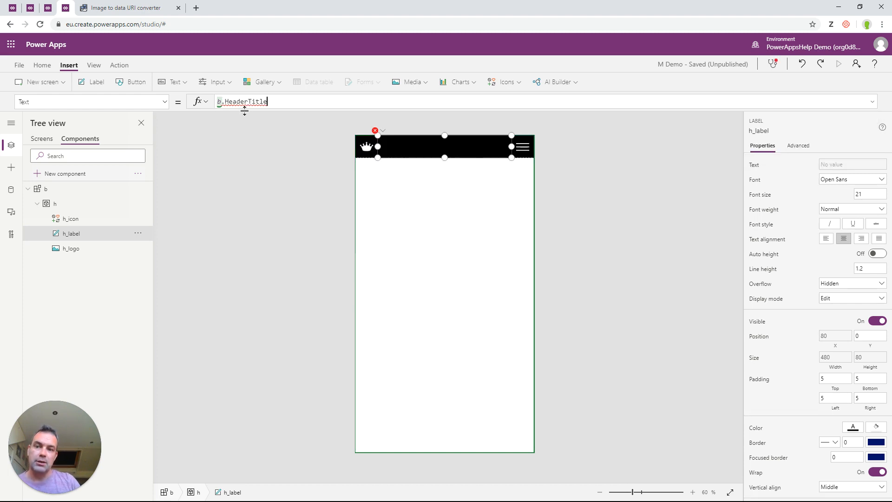
Step: Create an input custom property of data type Text on component b with the display name Header | Title
click(46, 190)
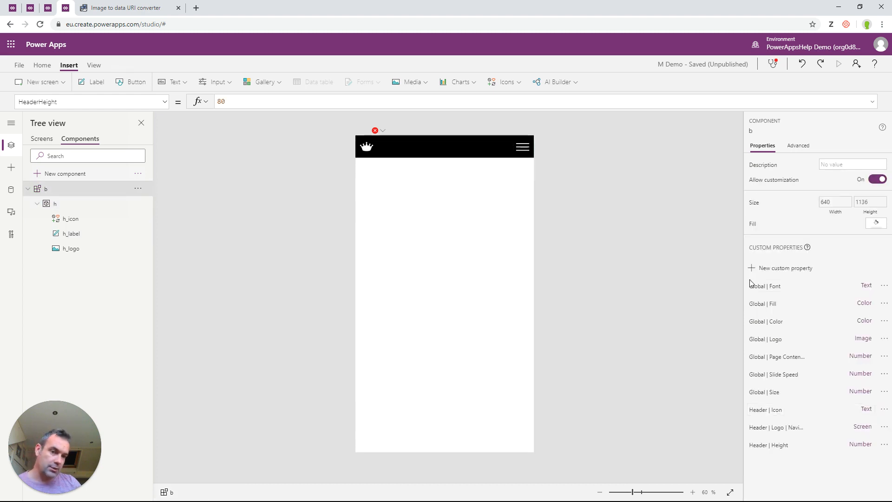
click(763, 269)
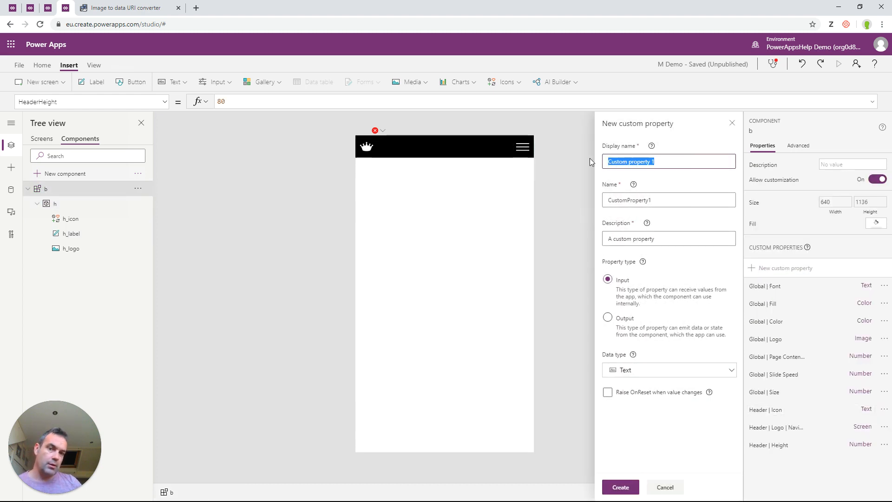
text(Header )
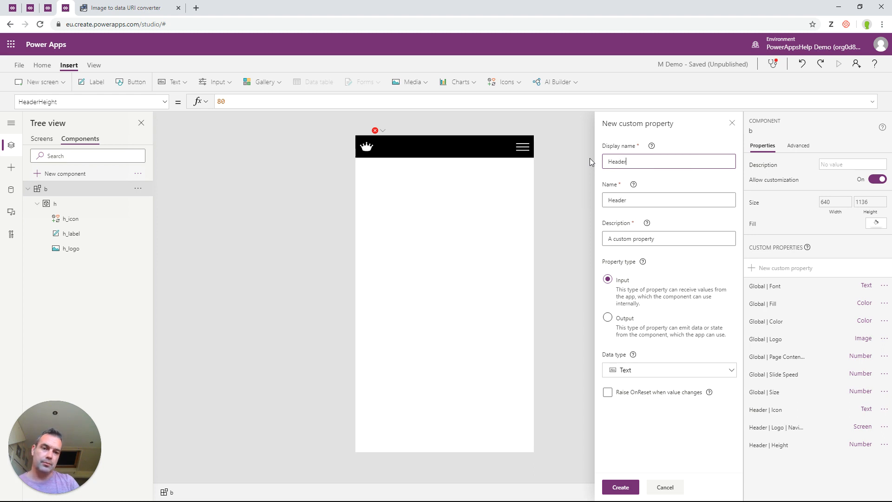
text(| Title)
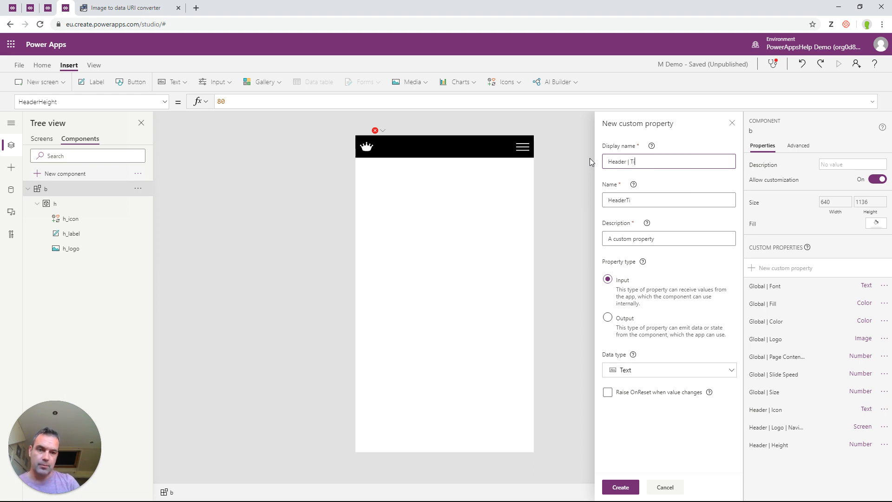
click(621, 487)
Step: Open the default formula of component b's Header | Title custom property for editing
click(779, 469)
click(233, 101)
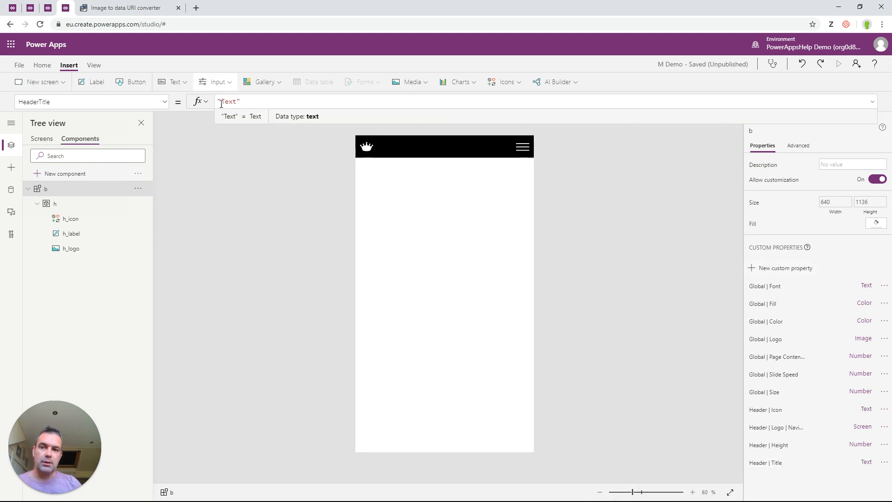
Step: Set the component's HeaderTitle default to Coalesce(App.ActiveScreen.Name, "Title")
text(Coales)
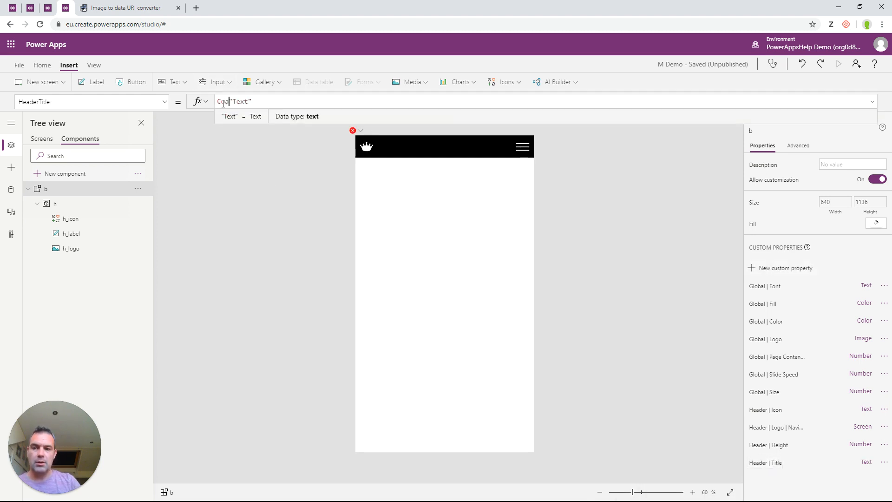
text(ce(App)
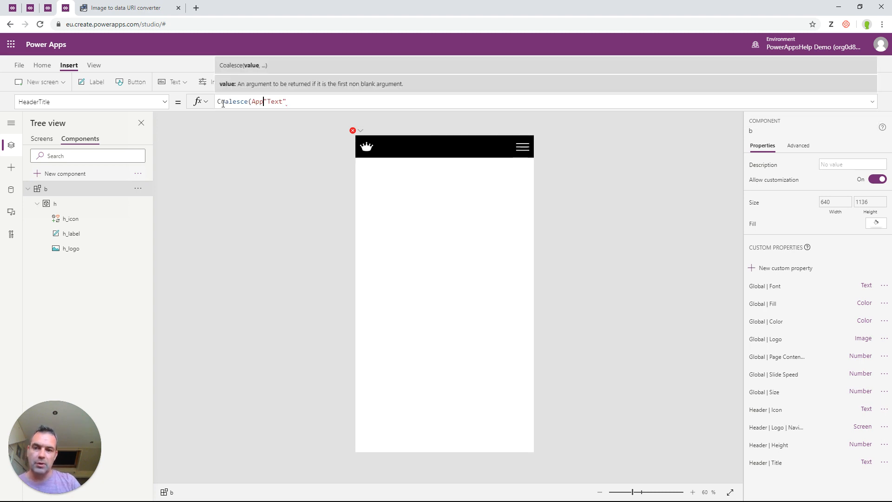
text(.Acti)
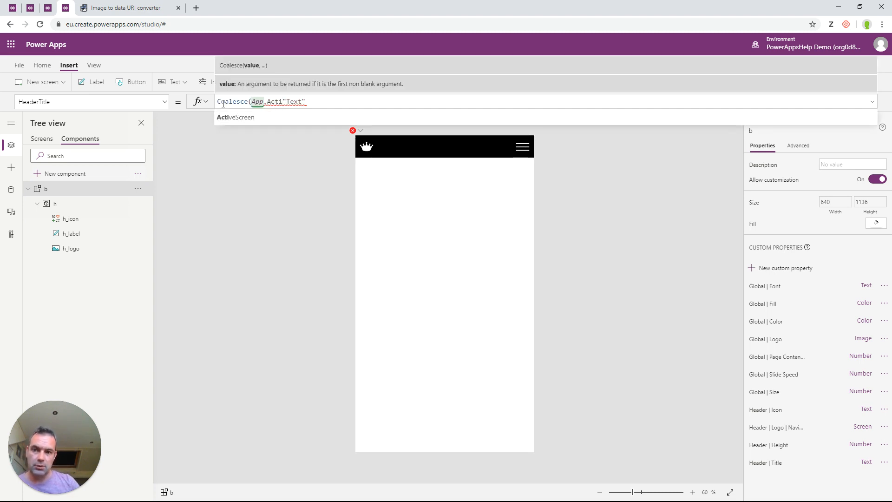
key(Tab)
text(.)
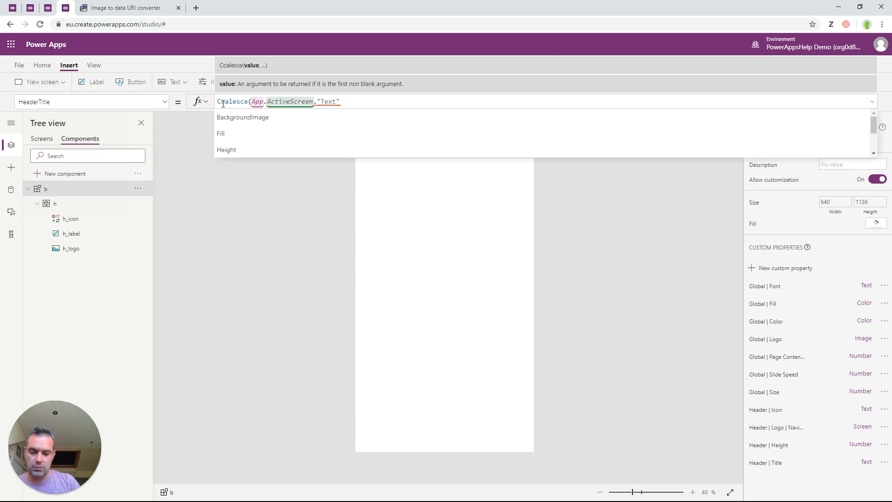
text(Name,)
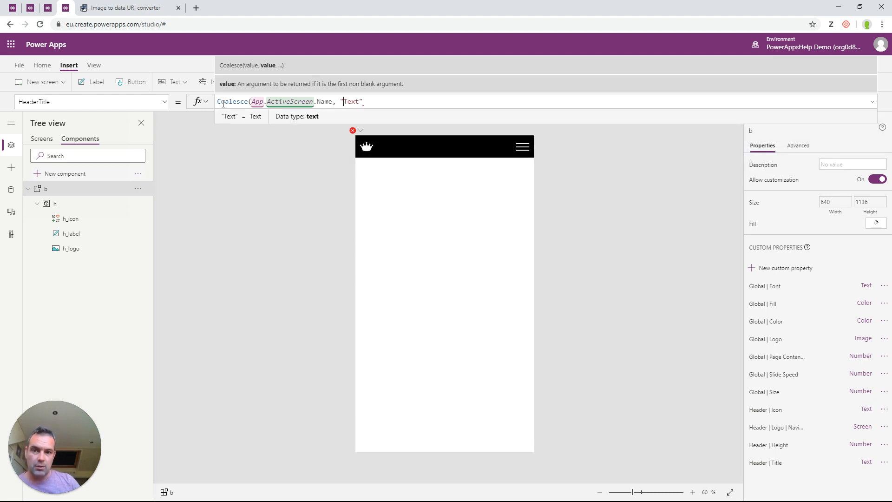
key(Right)
text(itl)
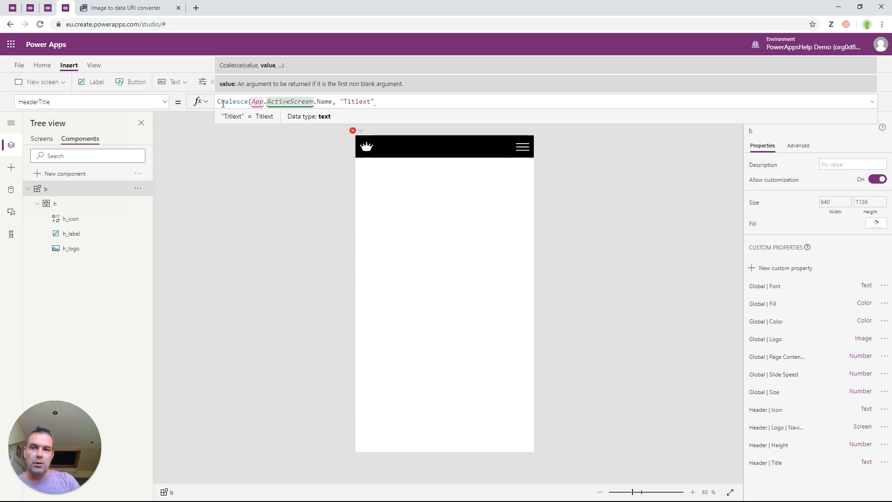
text(e)
key(Right)
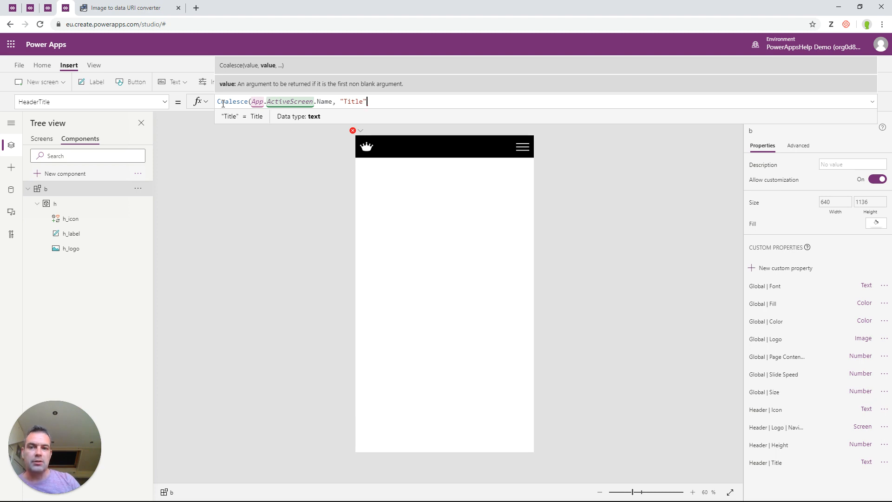
text())
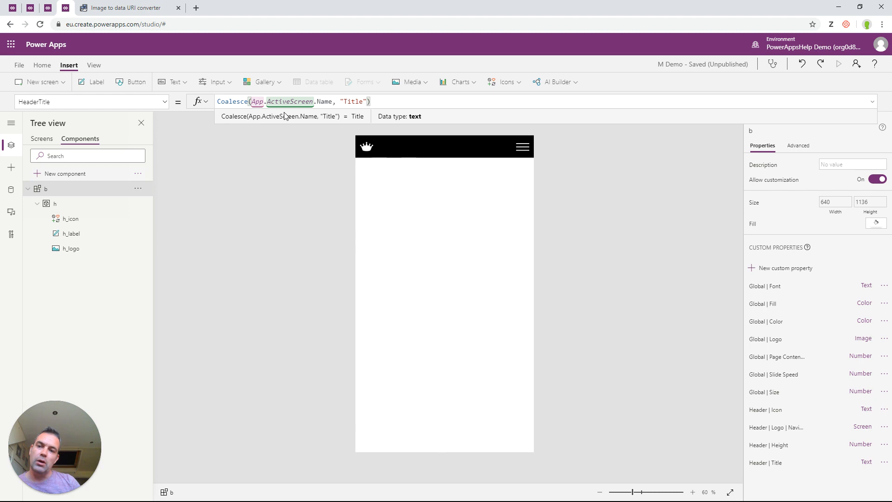
drag(252, 101, 334, 100)
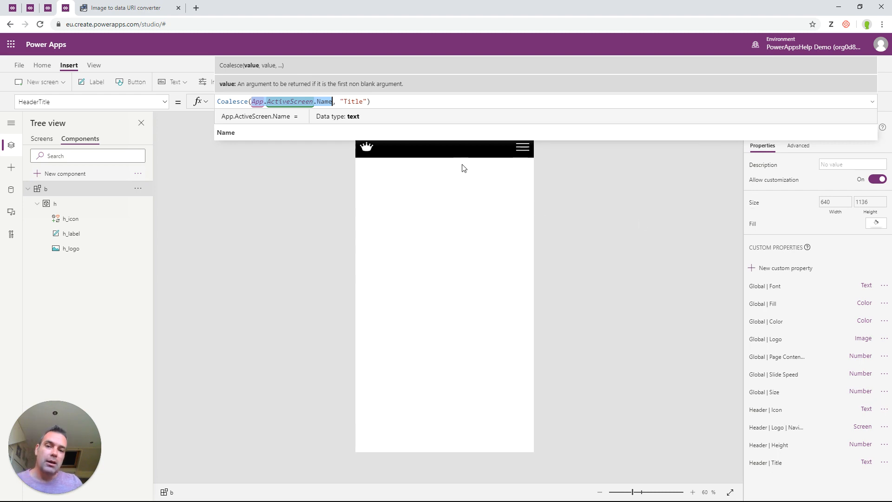
Step: Set the Font property of the header label h_label to b.GlobalFont
click(449, 156)
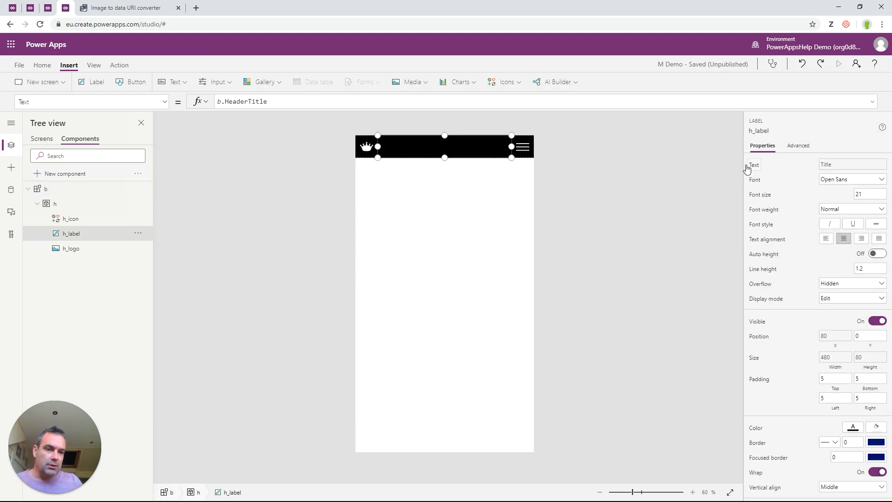
click(360, 102)
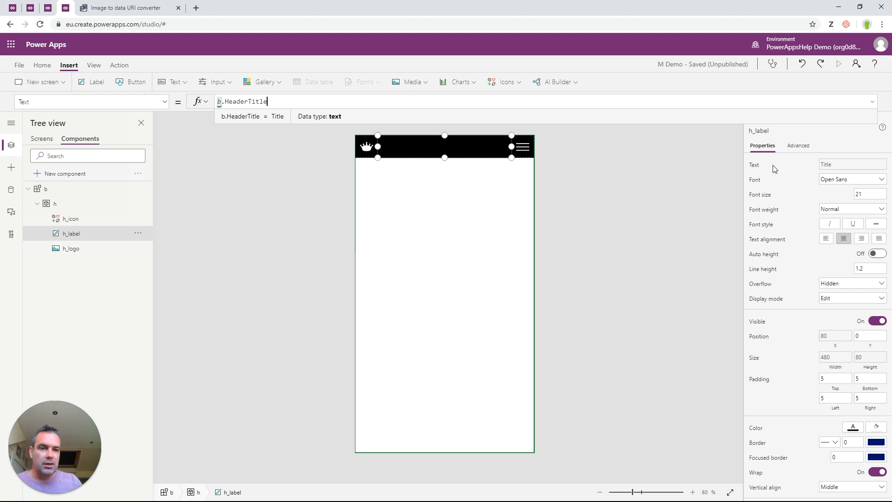
click(765, 180)
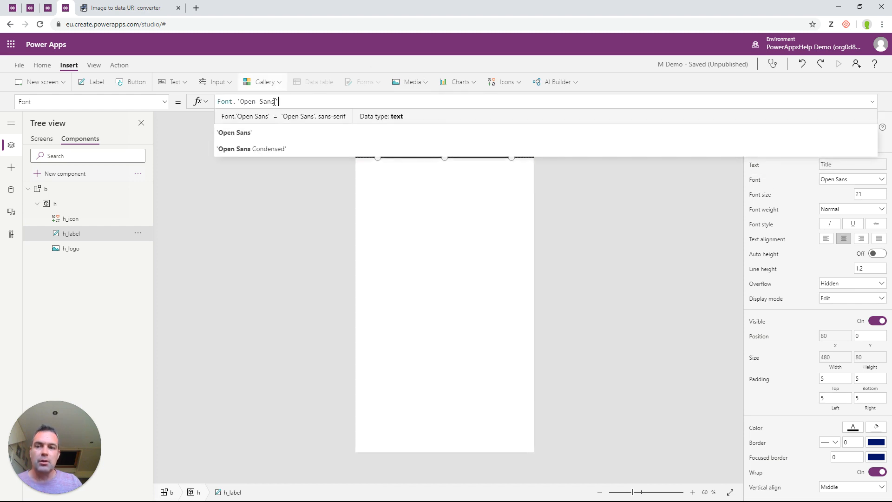
drag(281, 102, 205, 106)
text(b)
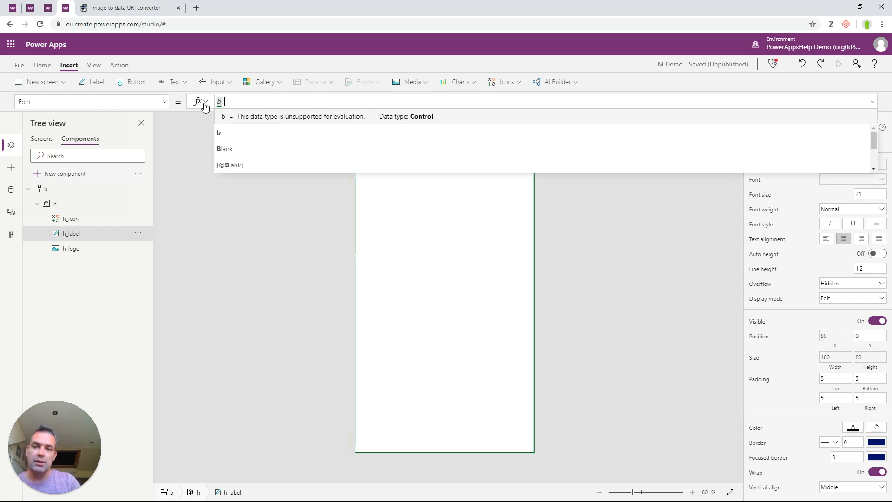
text(.Glo)
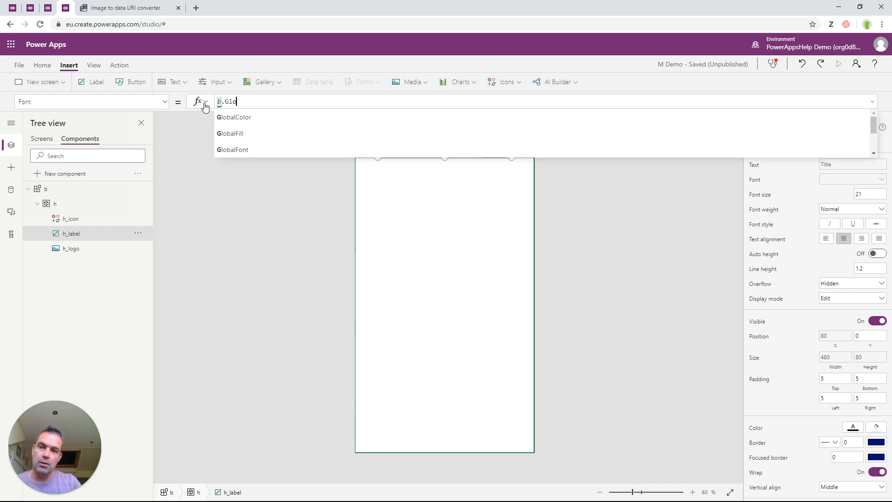
click(241, 150)
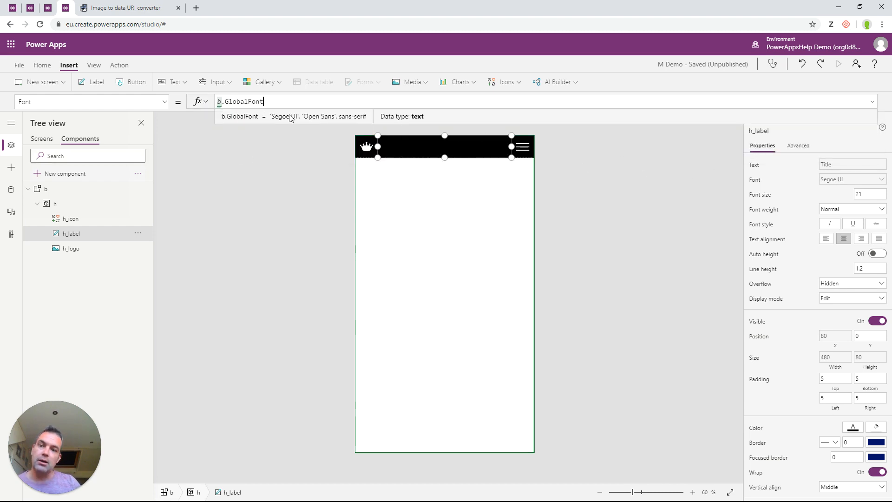
Step: Set the header label's font size to b.GlobalSize and its font weight to Semibold
click(870, 196)
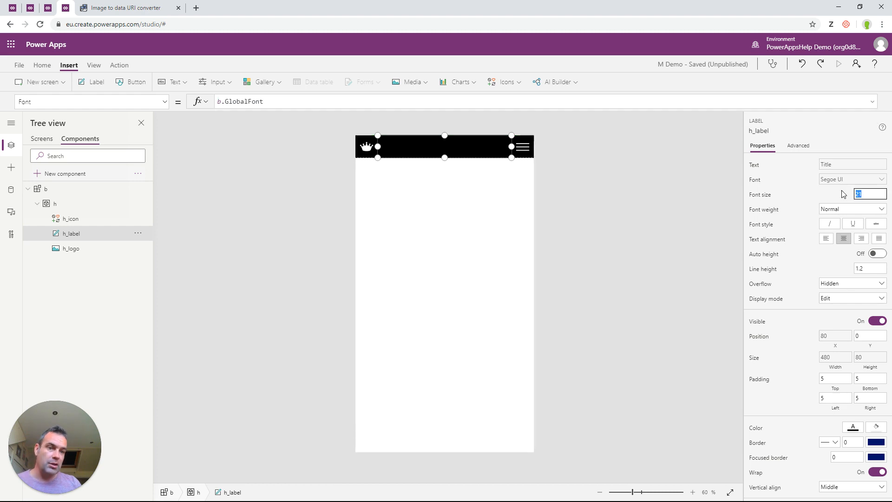
click(764, 198)
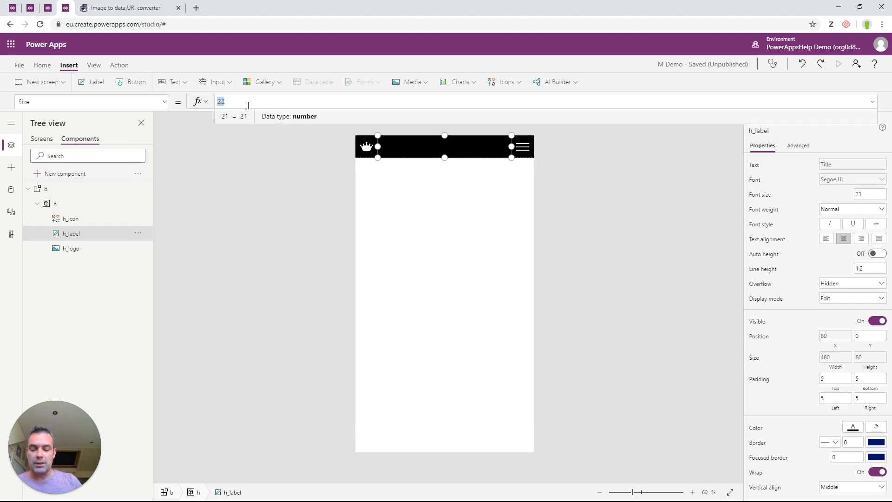
text(b.Glo)
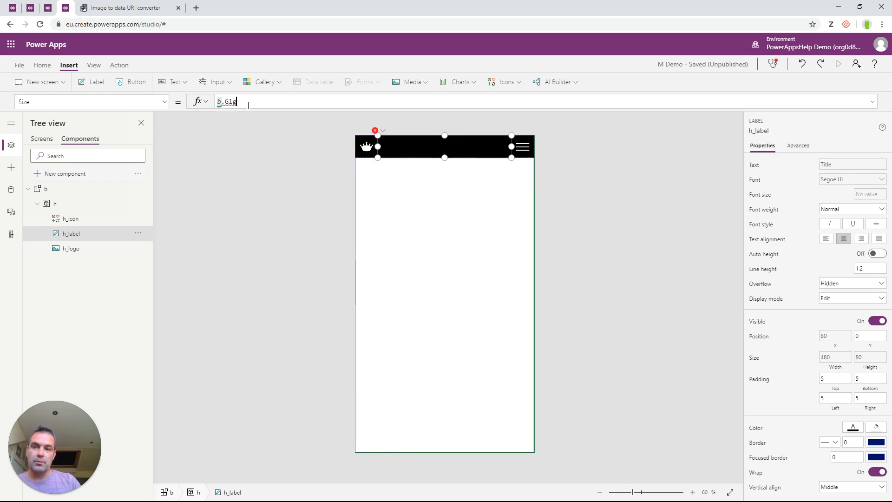
text(bll)
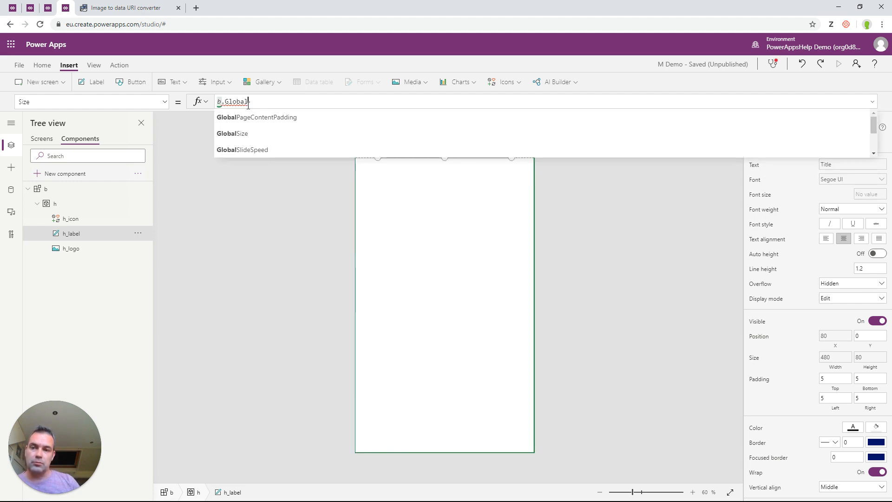
click(228, 132)
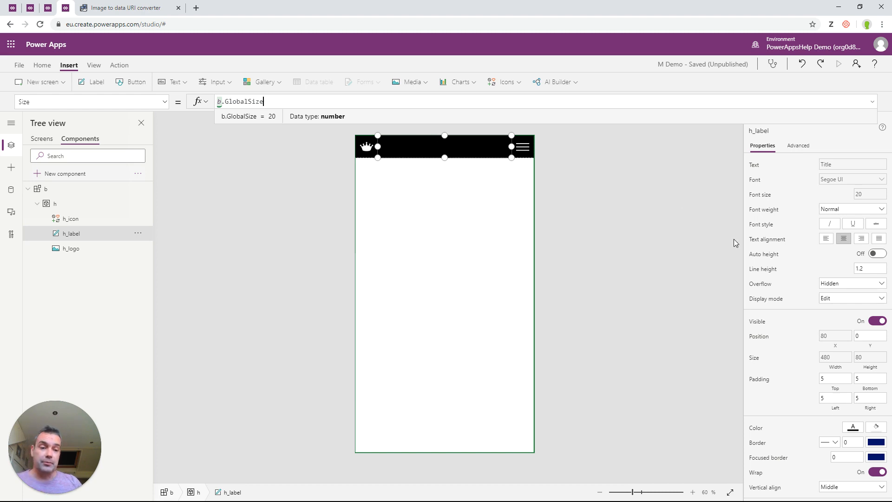
scroll(832, 321, down, 2)
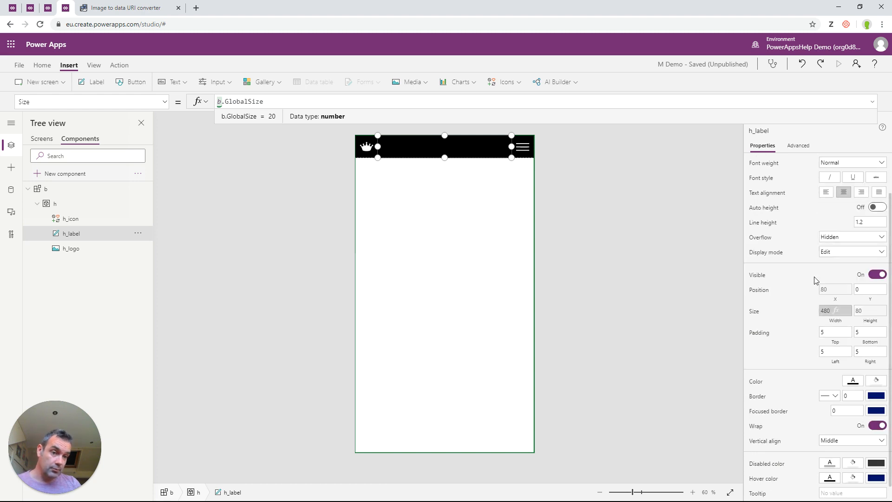
click(837, 162)
click(837, 207)
Step: Set the header label's text Color property to b.GlobalColor
scroll(831, 279, down, 1)
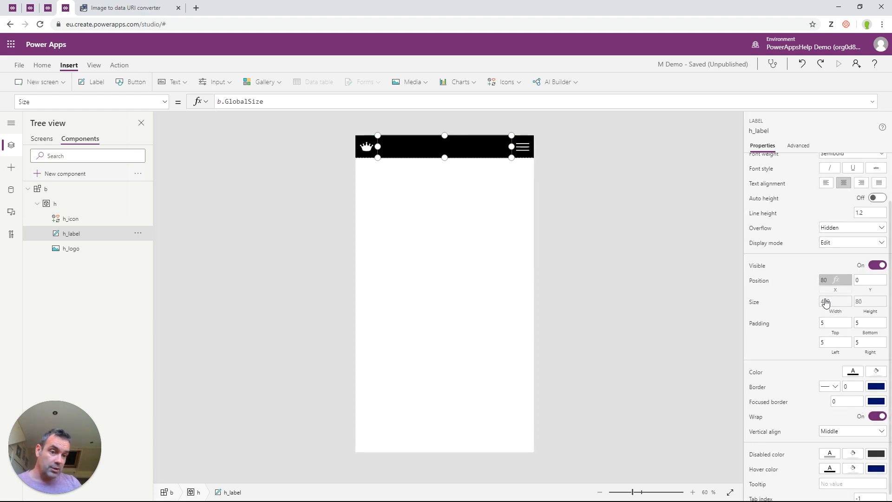
click(756, 367)
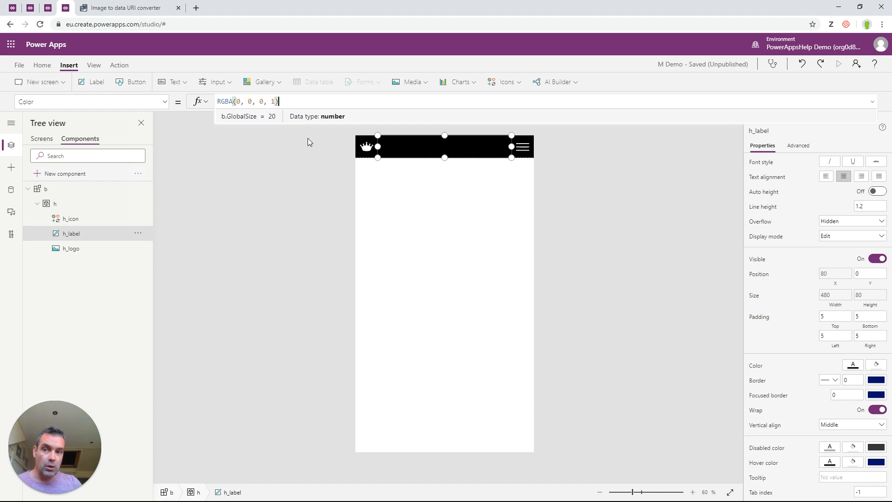
drag(284, 102, 166, 104)
text(b)
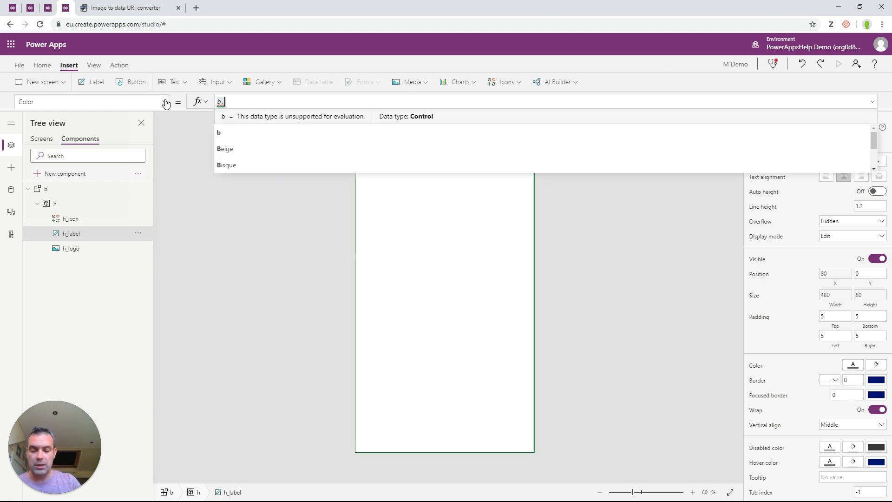
text(.)
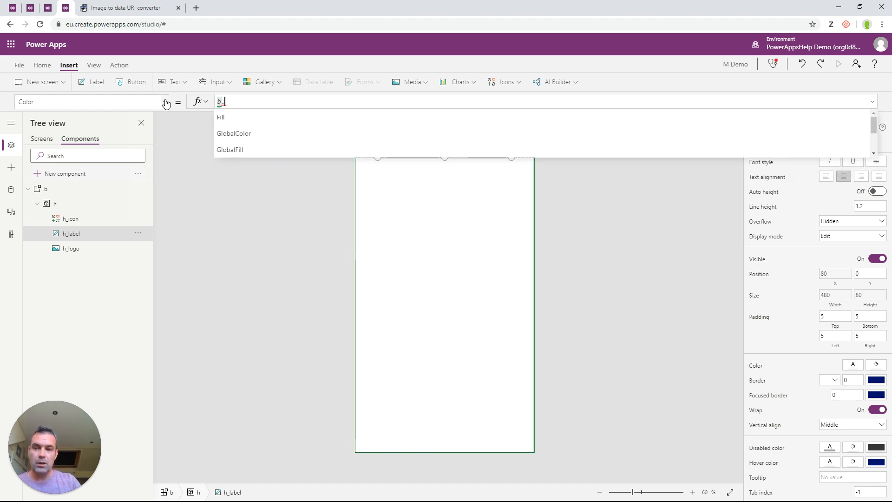
text(GlobalColor)
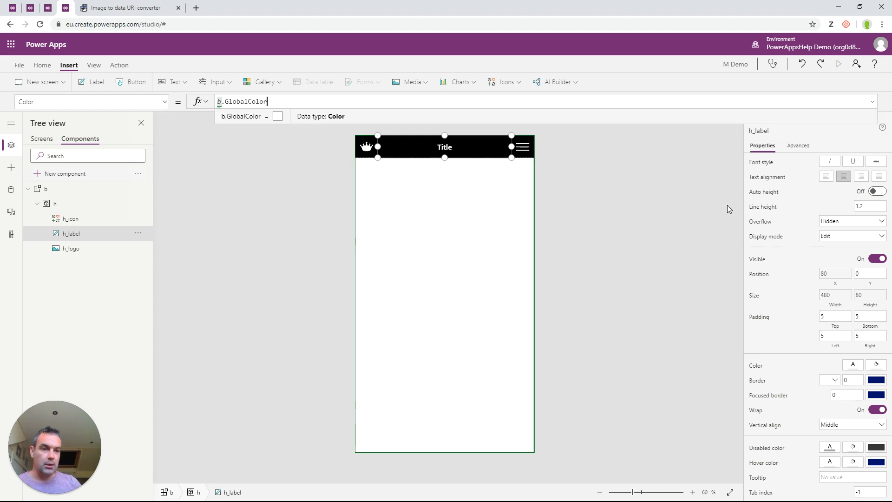
Step: Set the header label's display mode to Disabled and its DisabledColor property to Self.Color
click(865, 236)
click(834, 246)
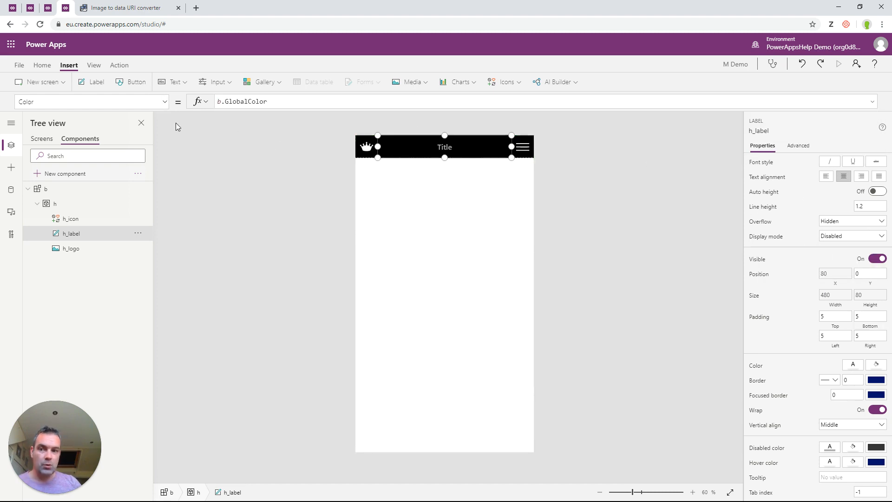
click(157, 101)
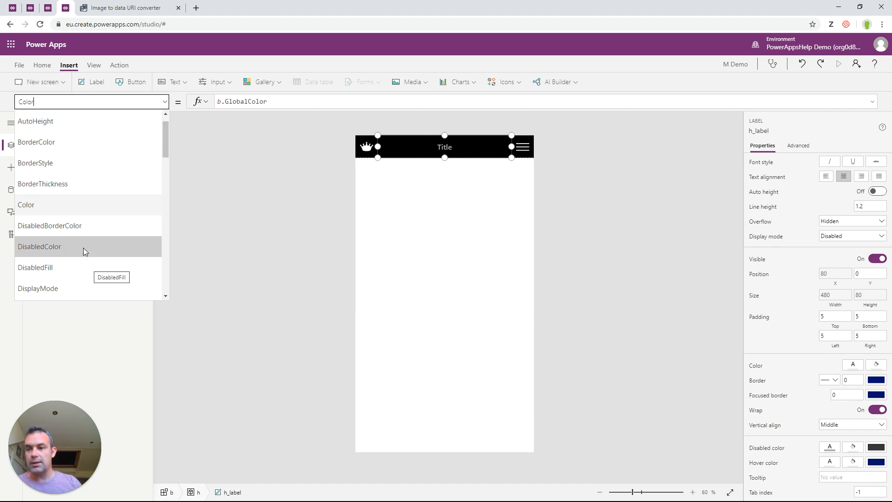
click(83, 247)
drag(323, 103, 185, 95)
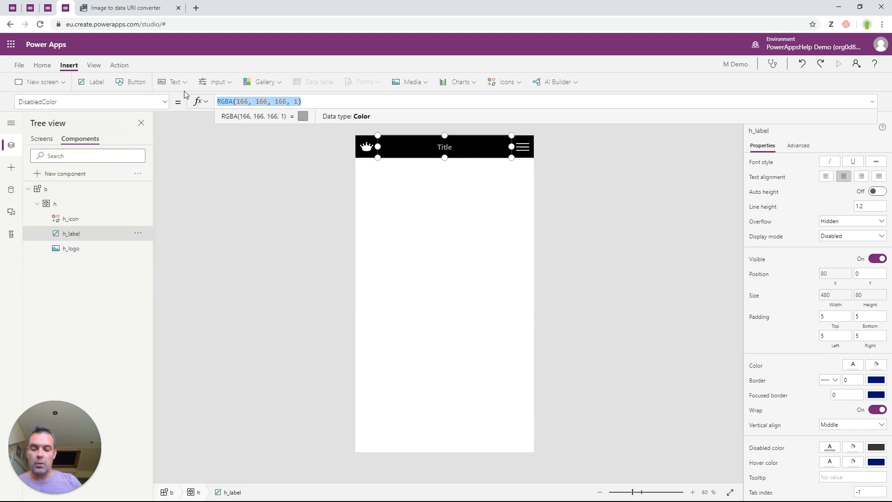
text(Self.C)
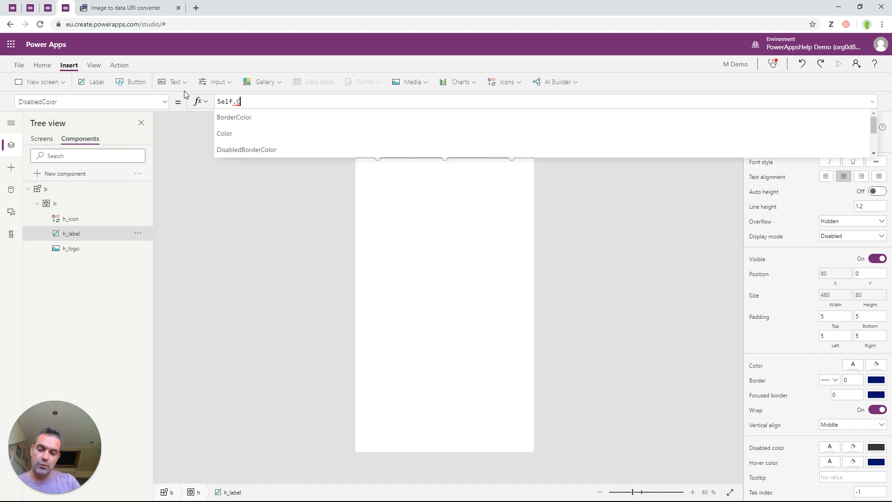
text(olor)
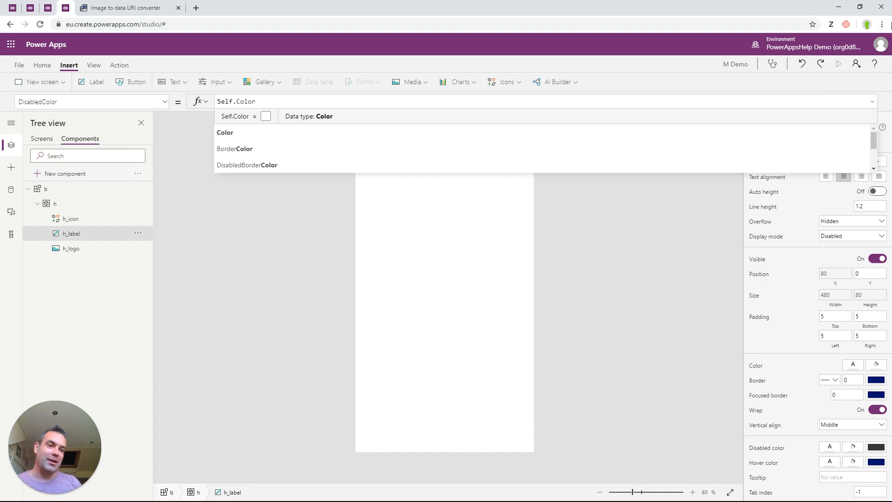
click(873, 101)
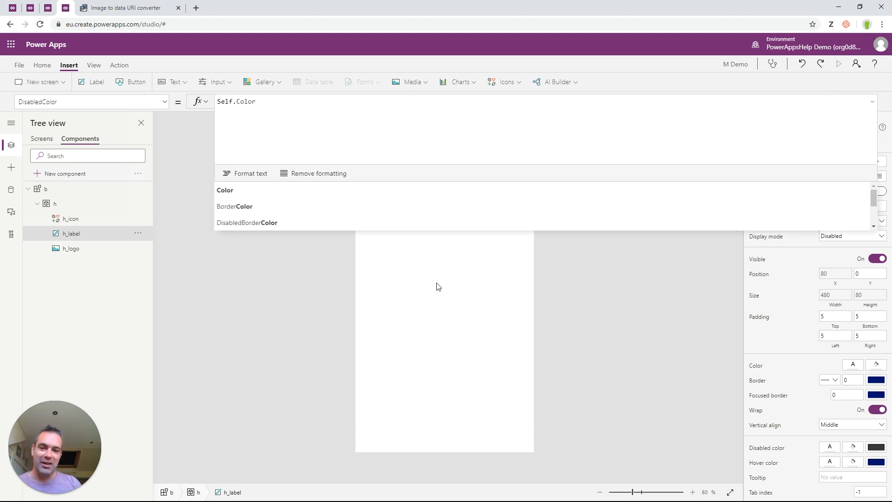
click(568, 223)
click(873, 103)
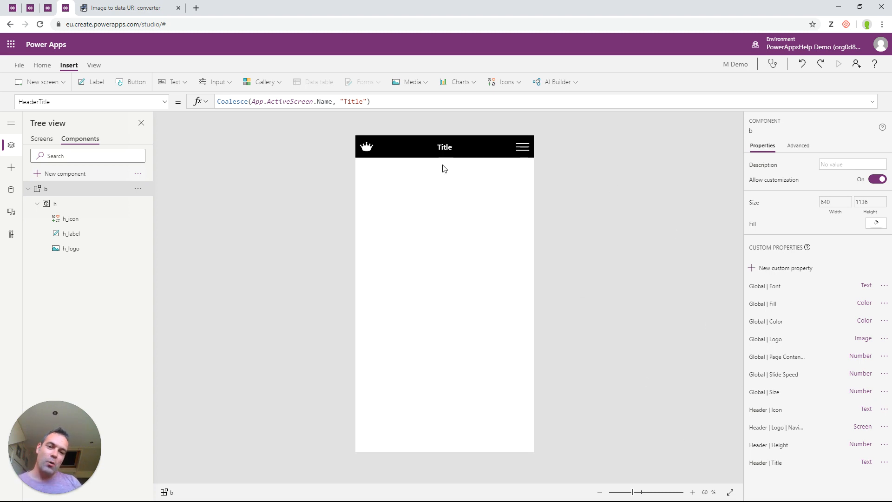
click(527, 149)
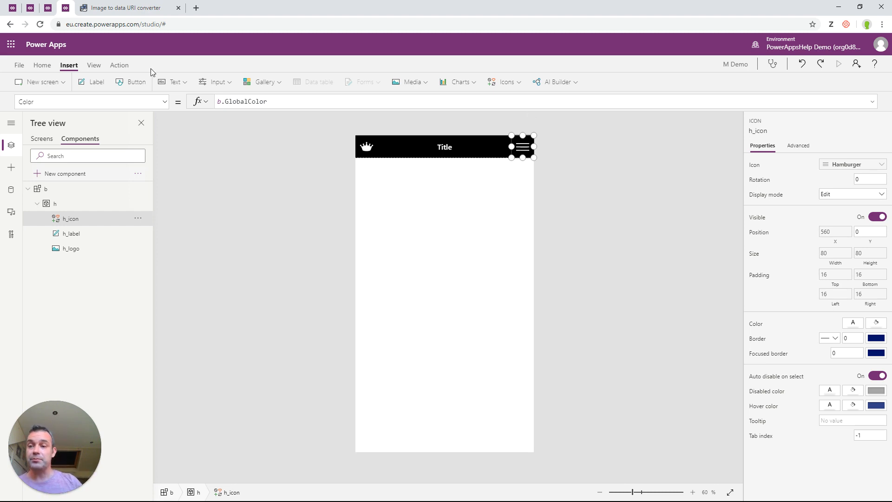
click(435, 222)
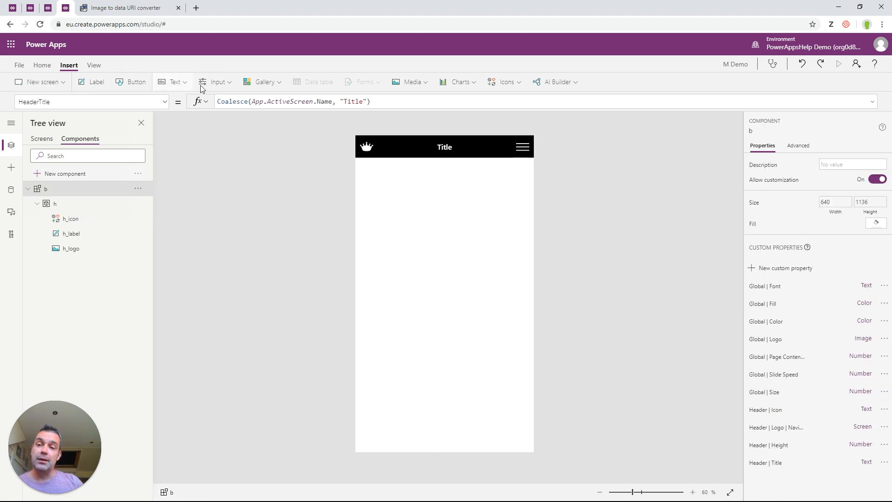
Step: Insert a container (experimental) into component b and set its X and Y position to 0
click(224, 83)
scroll(253, 218, down, 3)
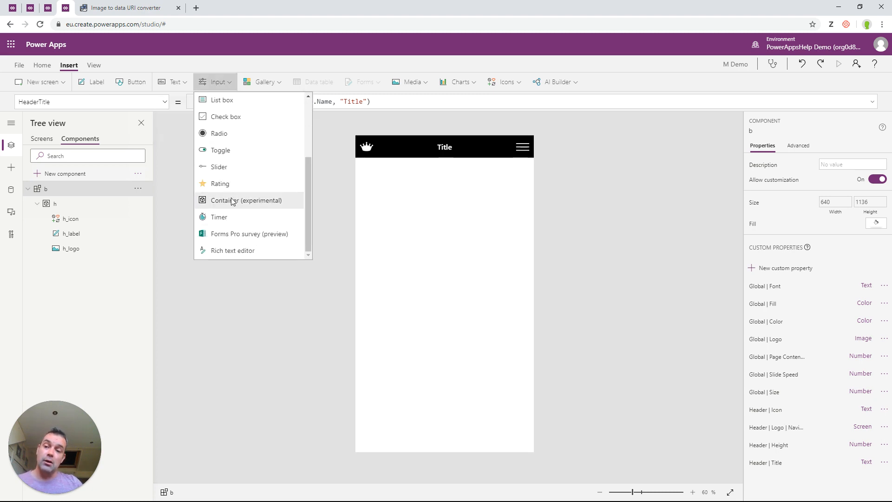
click(234, 201)
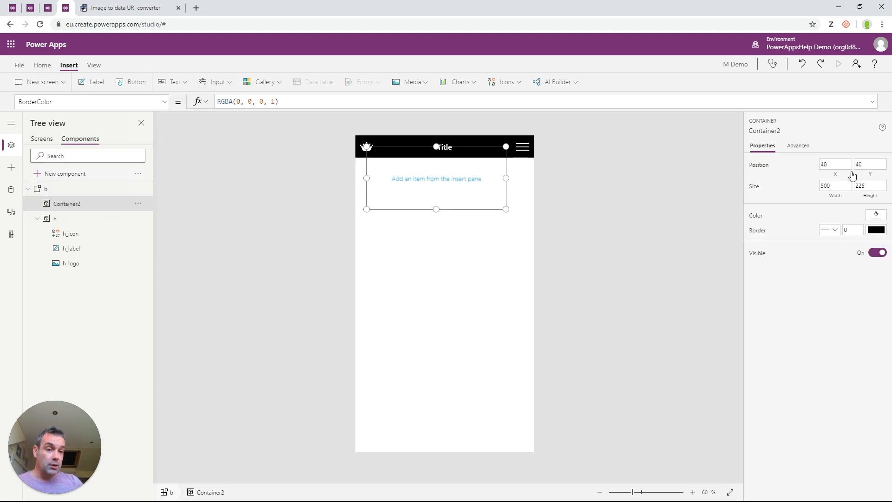
text(0)
key(Tab)
text(0)
key(Tab)
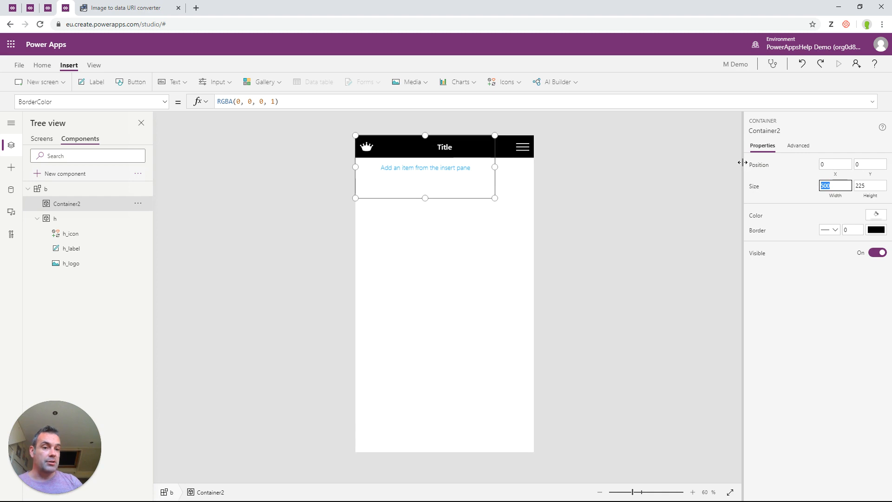
Step: Set the new container's Width property to Parent.Width and its Height property to Parent.Height
double_click(305, 97)
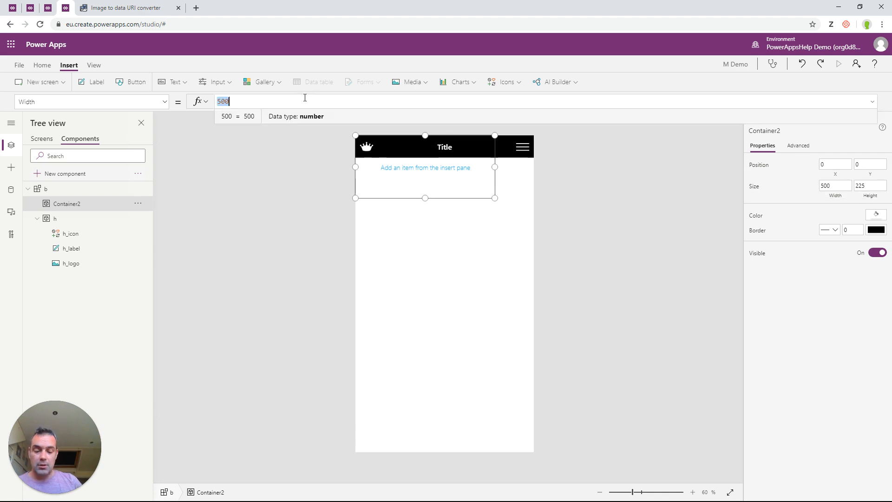
text(Paretn)
key(BackSpace)
key(BackSpace)
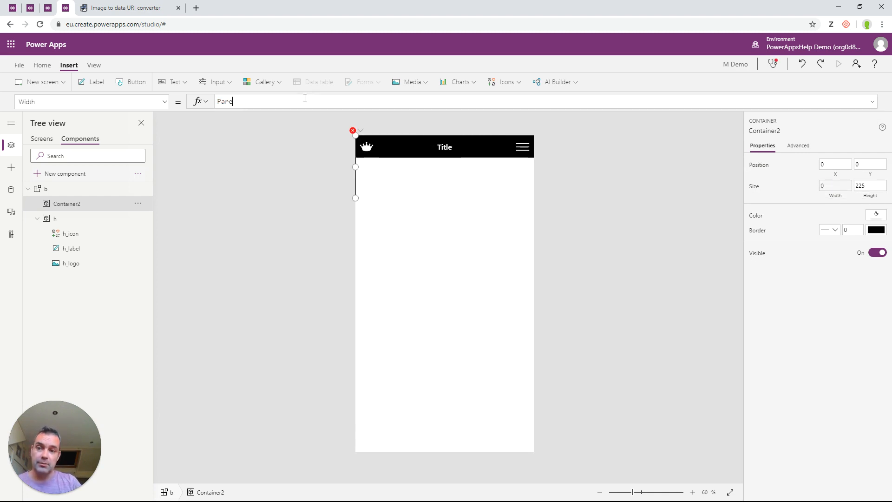
text(nt.Width)
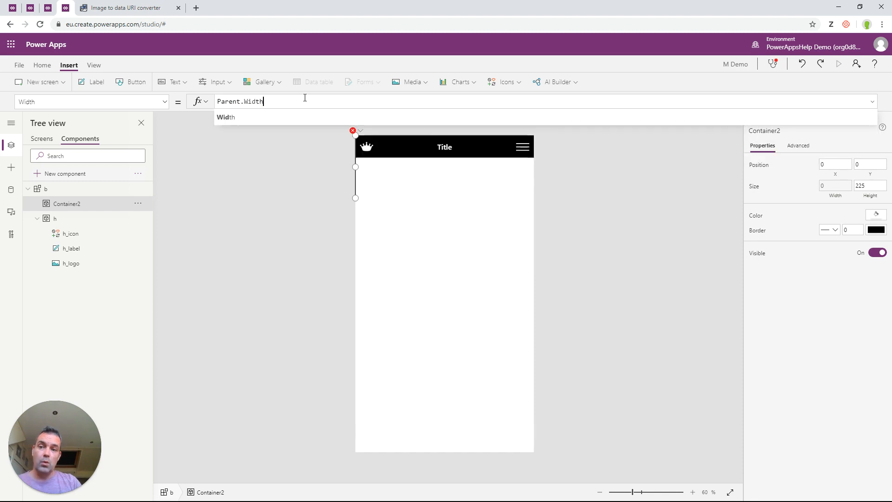
click(875, 201)
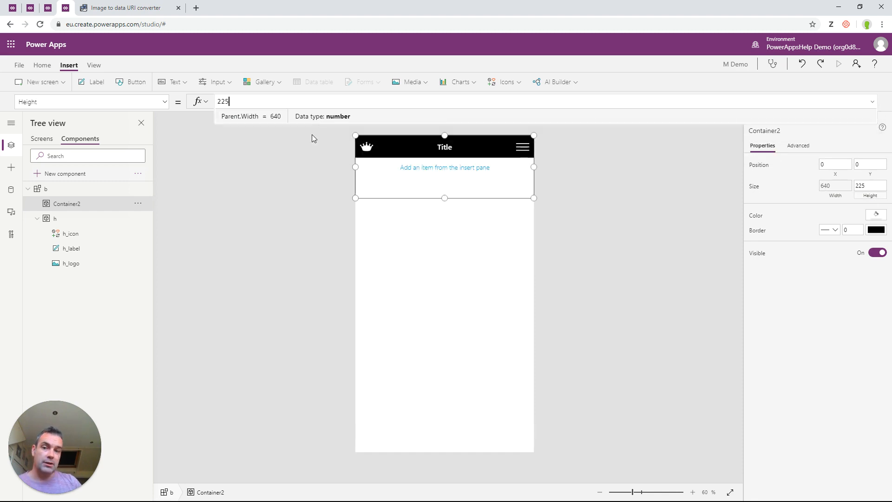
double_click(242, 99)
text(Parent.)
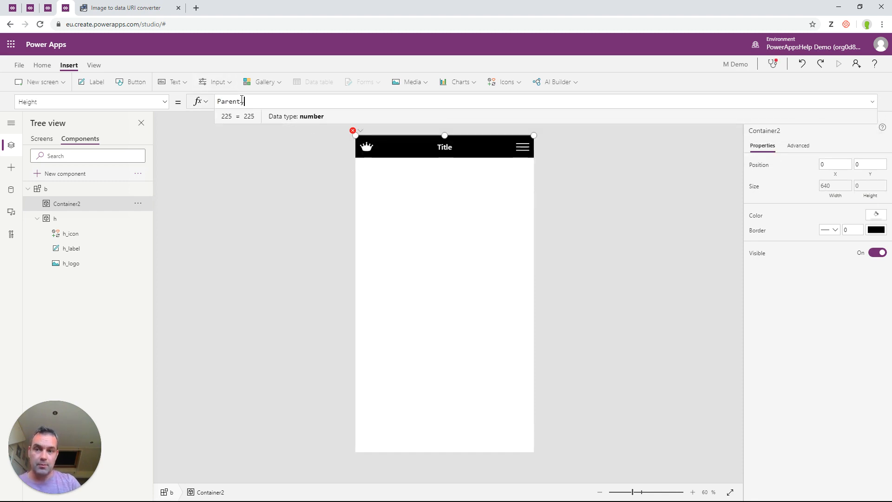
text(Height)
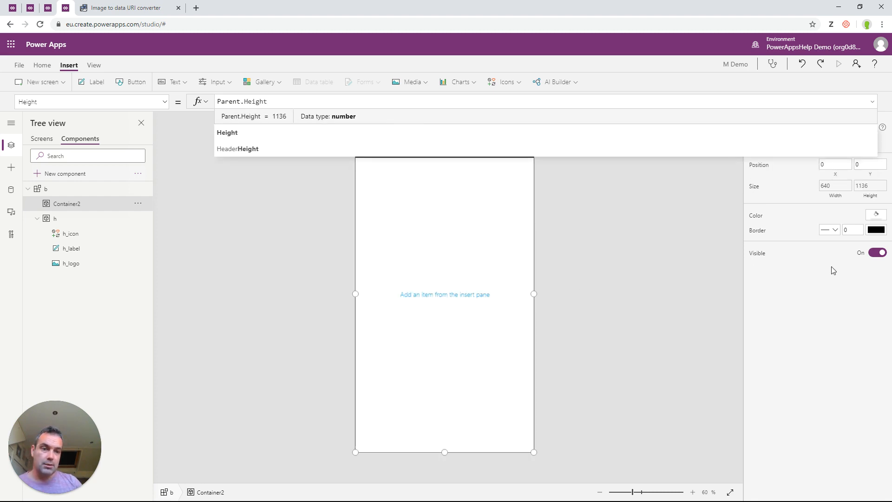
Step: Rename the new container as s
right_click(70, 205)
click(99, 259)
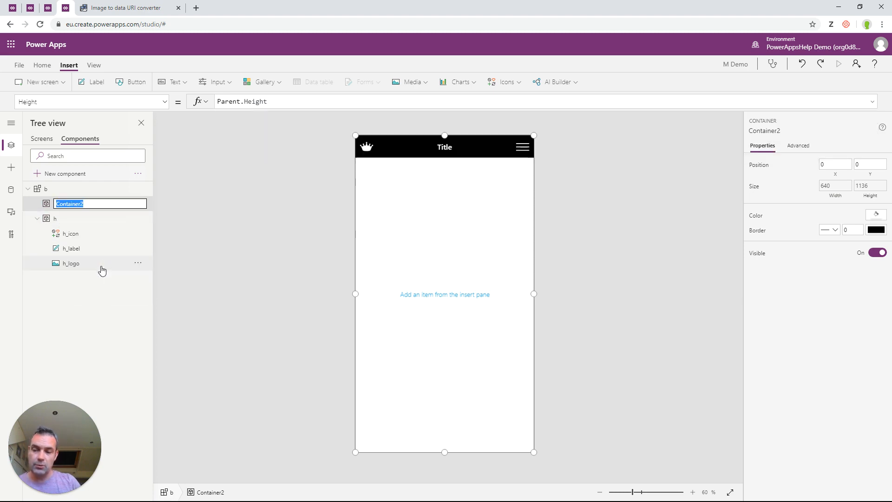
text(s)
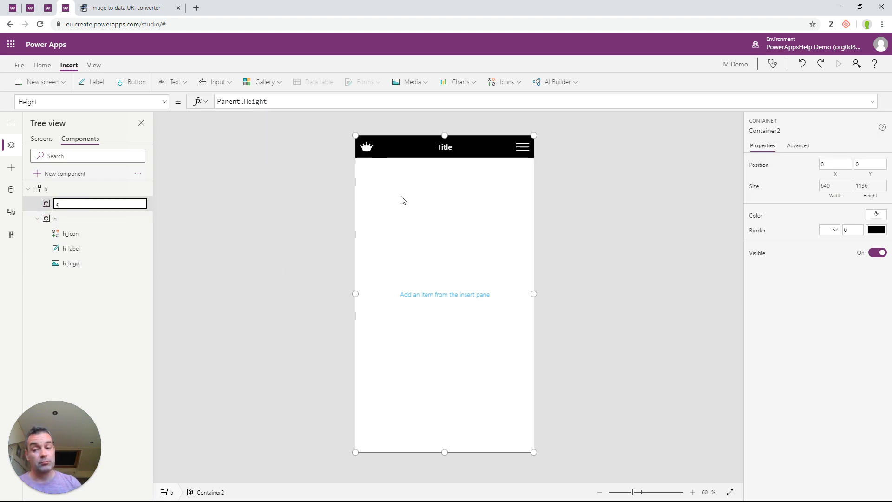
key(Return)
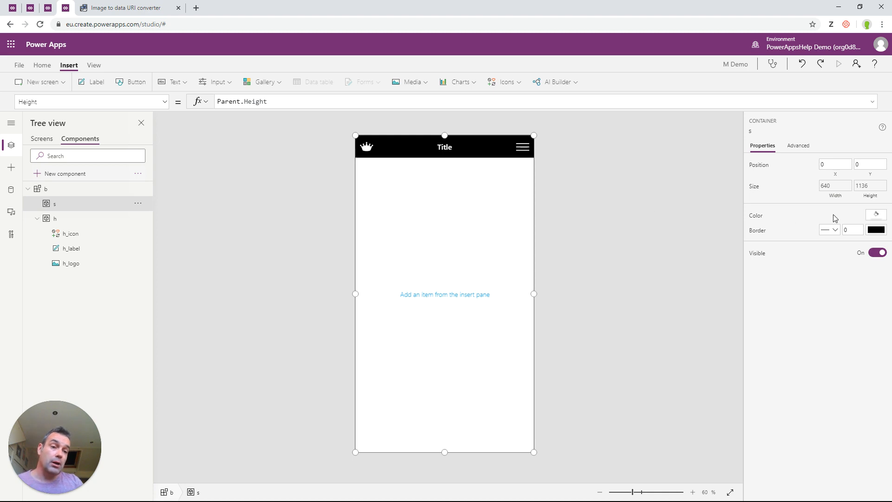
Step: Create a custom input property of data type Text named "Side | Icon" on component b
click(45, 188)
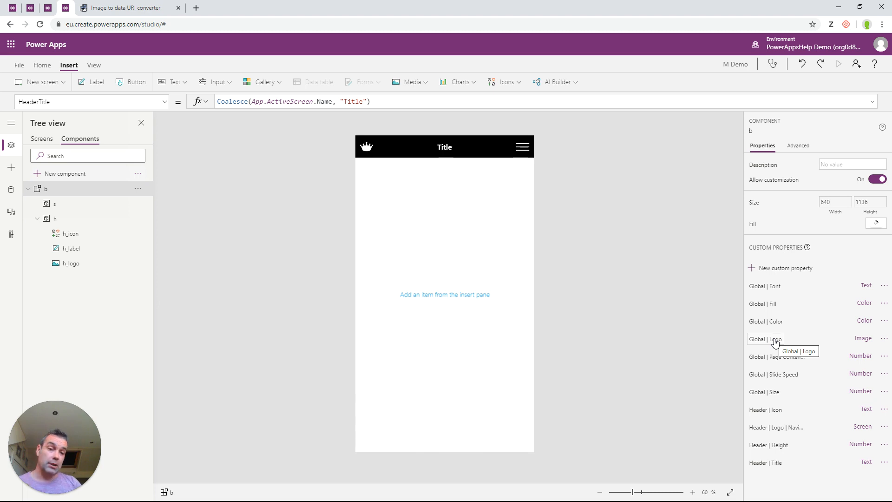
click(770, 269)
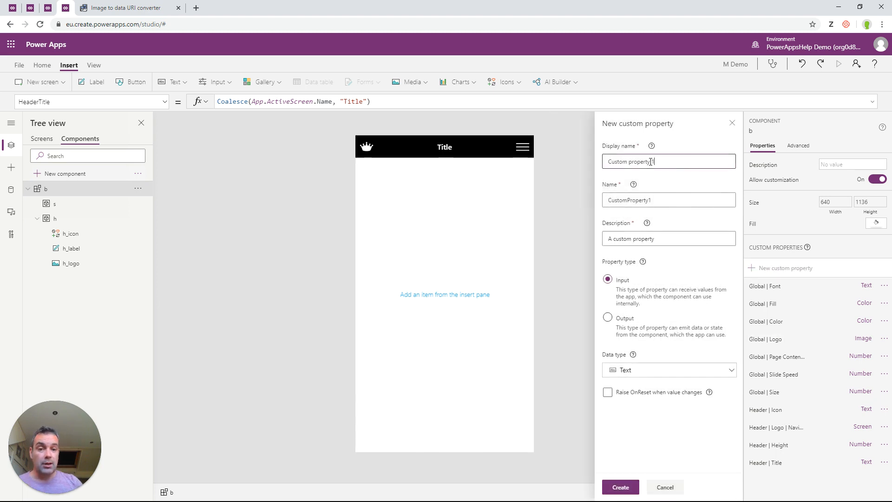
triple_click(651, 161)
text(Side )
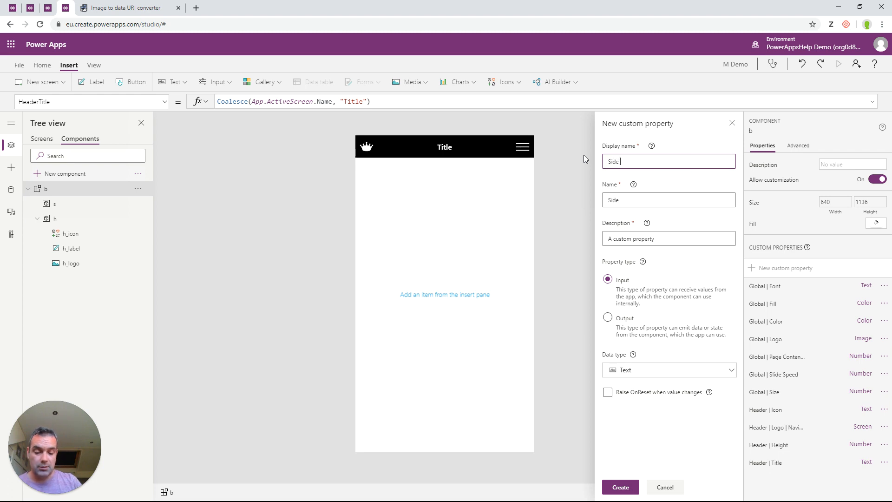
text(| Icon)
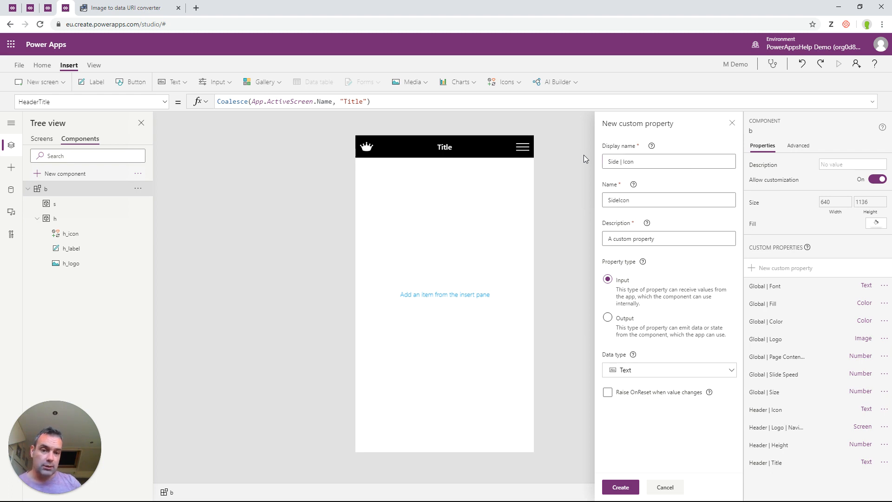
click(619, 487)
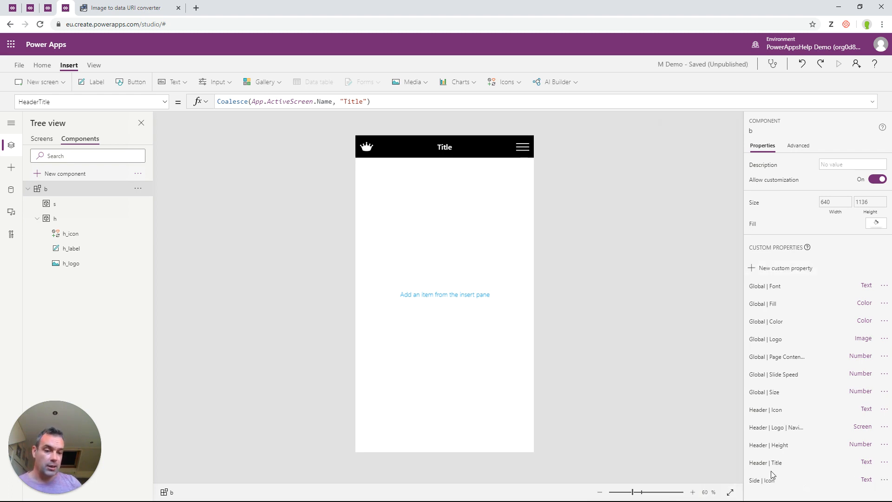
Step: Set the default value of the Side | Icon custom property to Icon.Cancel
click(772, 476)
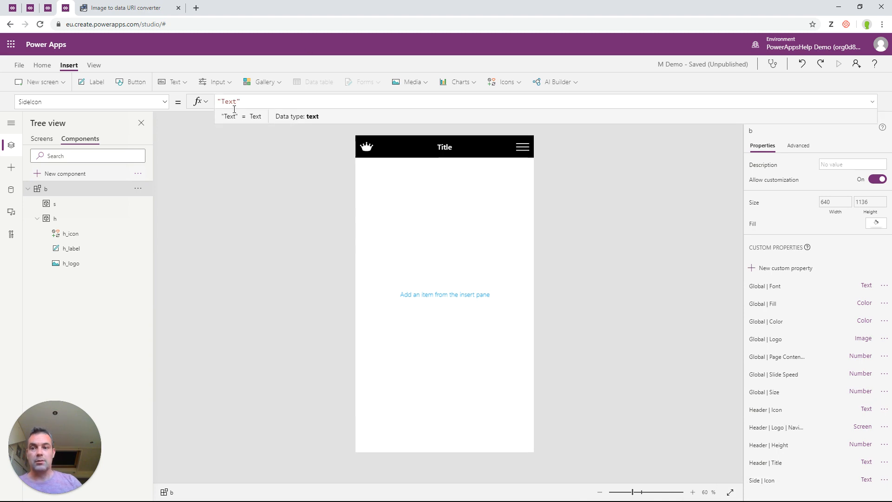
key(ctrl+a)
text(Ico)
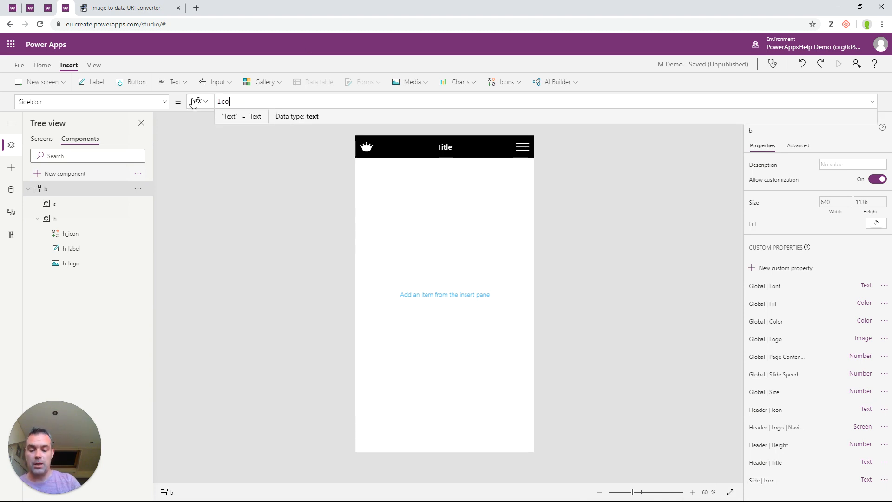
text(n.Hamb)
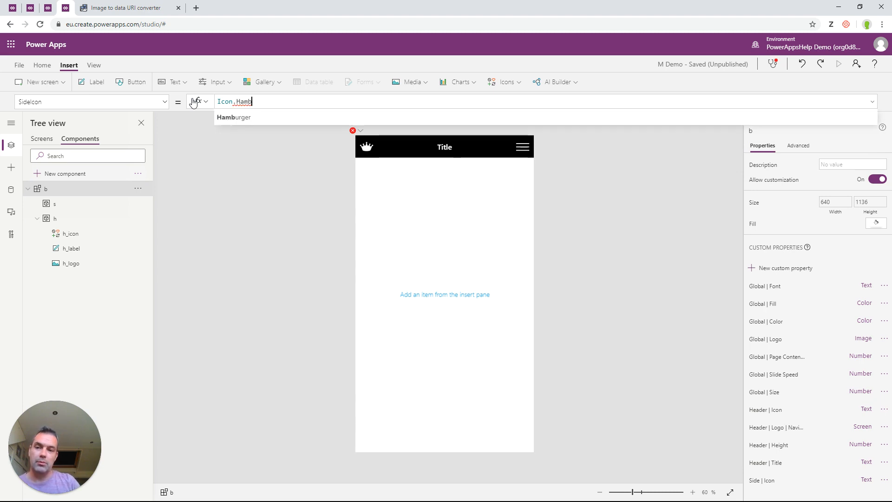
key(Tab)
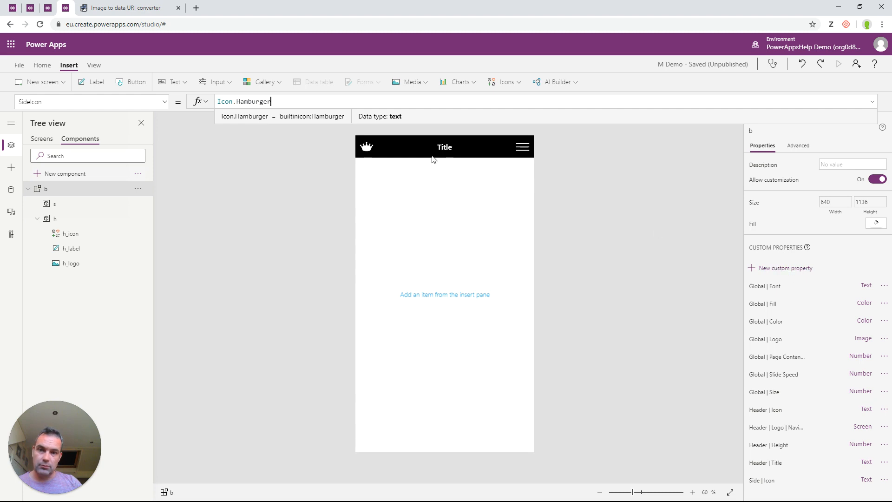
double_click(259, 101)
text(Cancl)
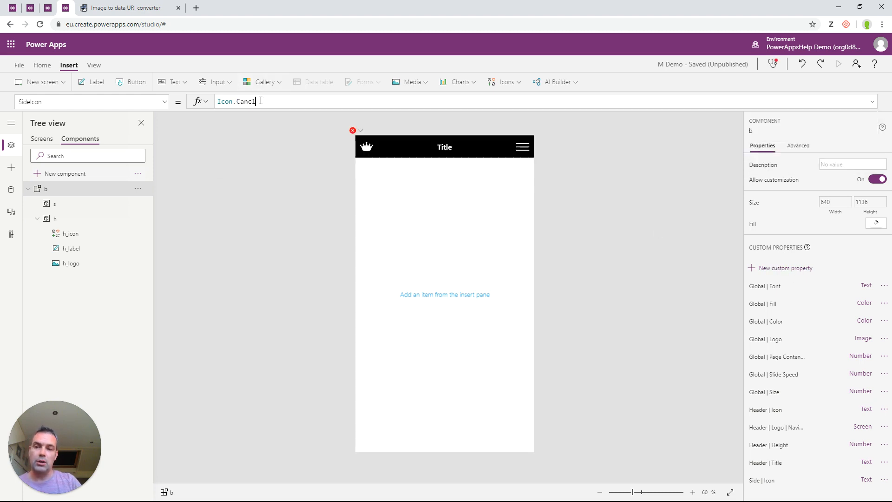
key(BackSpace)
text(el)
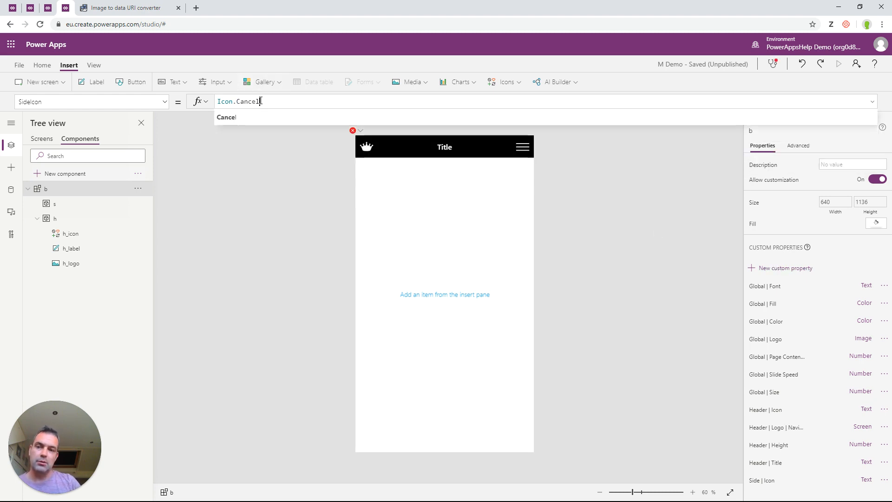
click(250, 132)
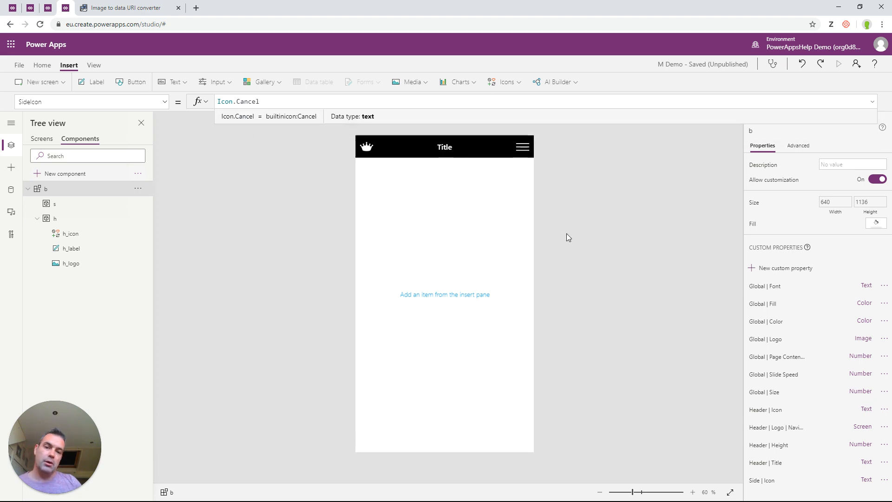
Step: Create a custom input property of data type Table named "Side | MenuItems" on component b
click(796, 268)
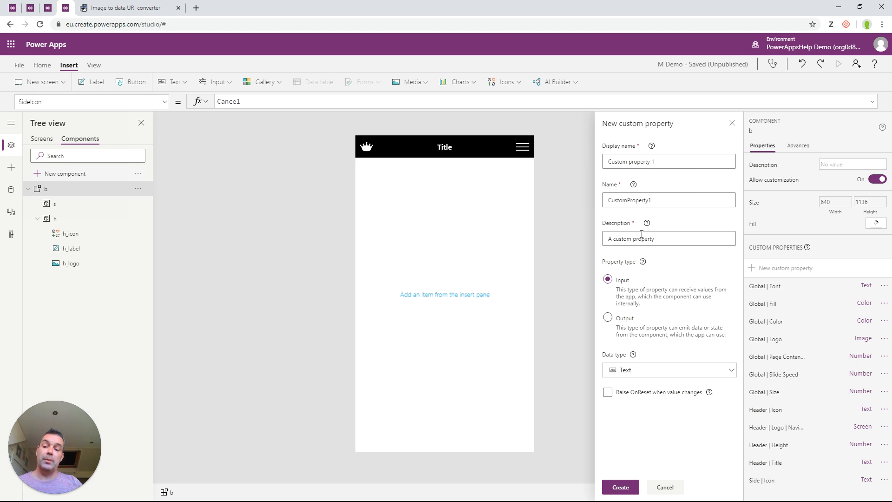
drag(668, 161, 579, 162)
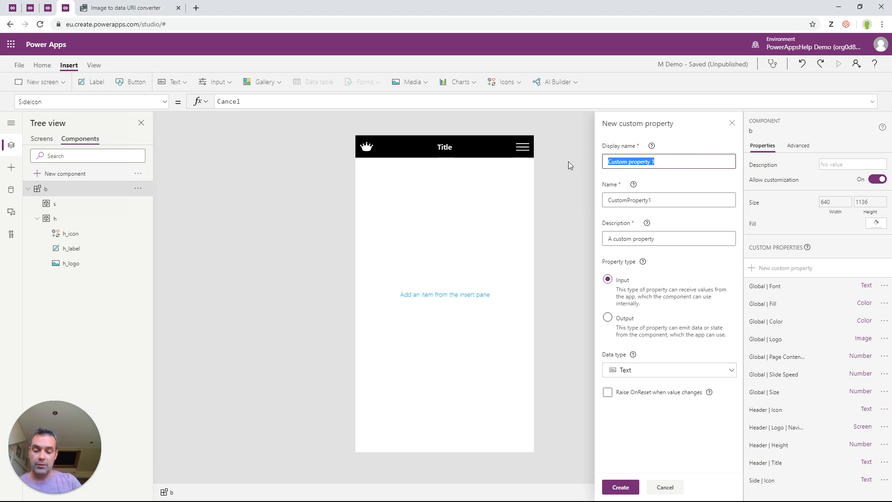
text(Side |)
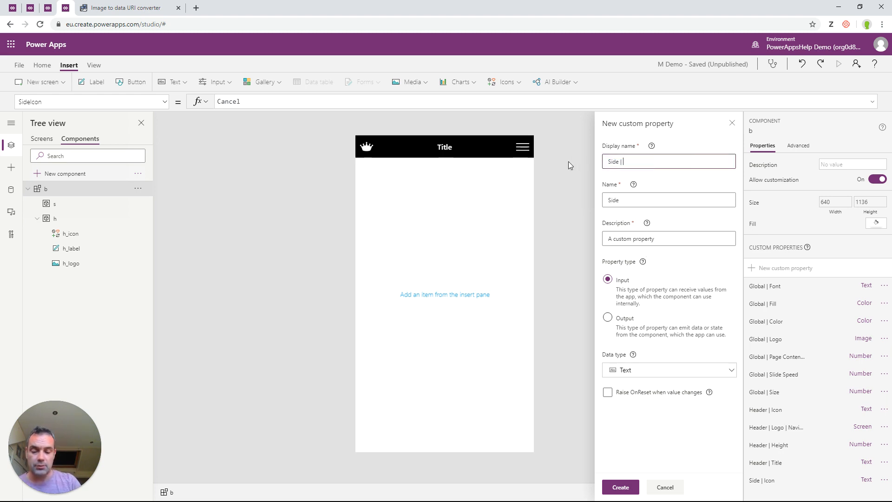
text( MenuItems)
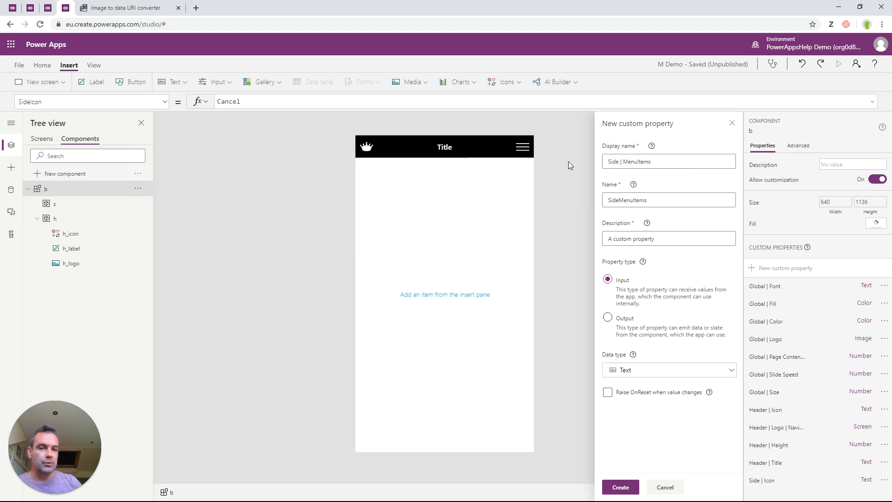
click(656, 370)
click(629, 299)
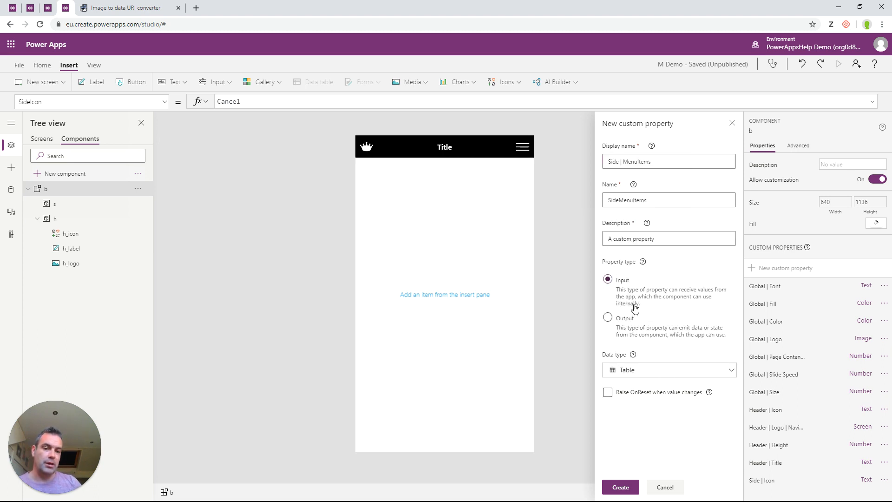
click(621, 487)
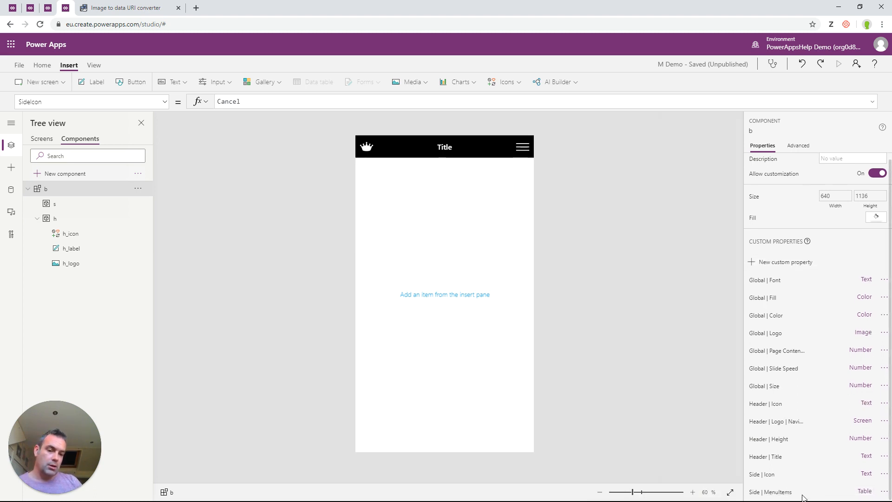
Step: Select the entire default formula of the Side | MenuItems property and open Tables.js in Visual Studio Code
click(772, 492)
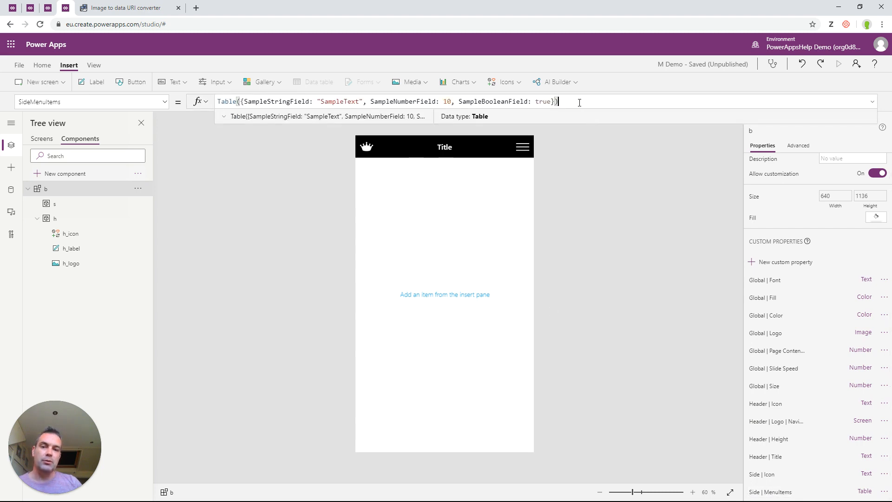
drag(580, 103, 210, 106)
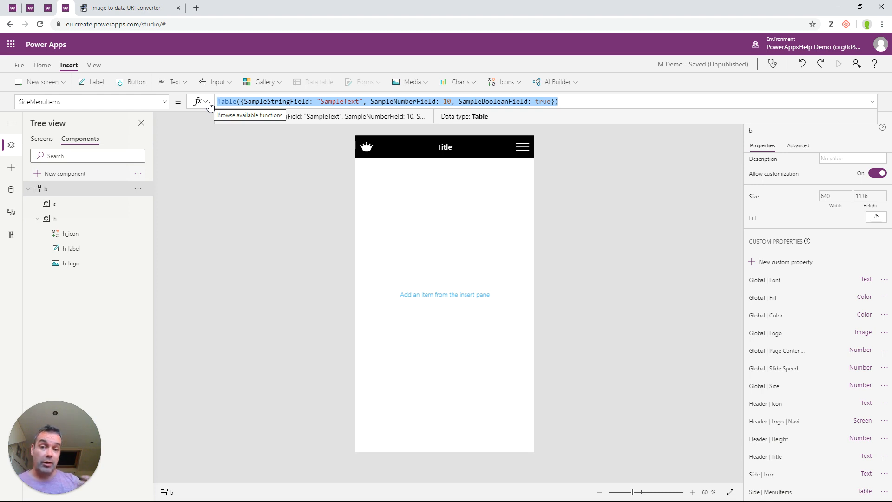
key(alt+Tab)
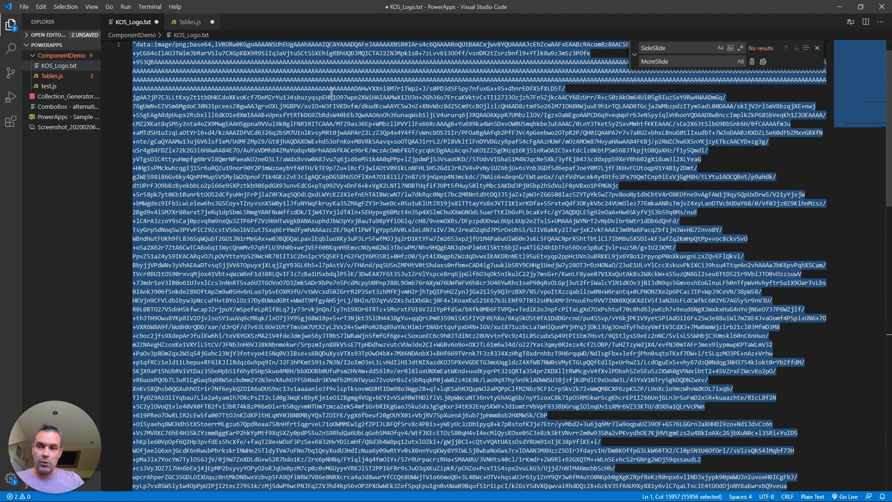
click(190, 22)
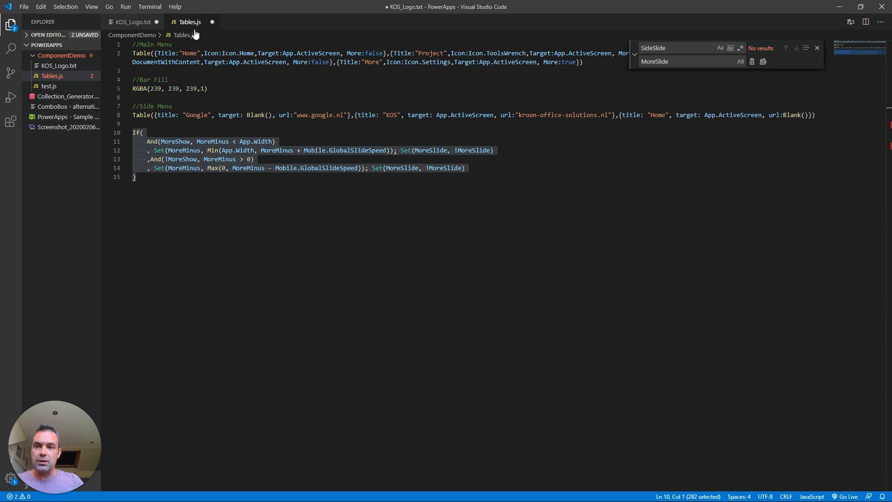
Step: Examine the title, target and url fields of the Side Menu table in Tables.js
click(150, 53)
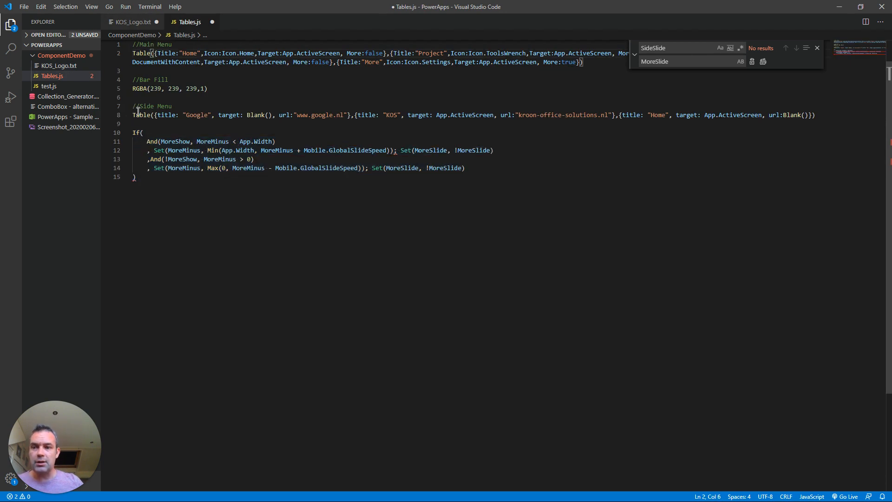
drag(133, 115, 179, 117)
click(168, 114)
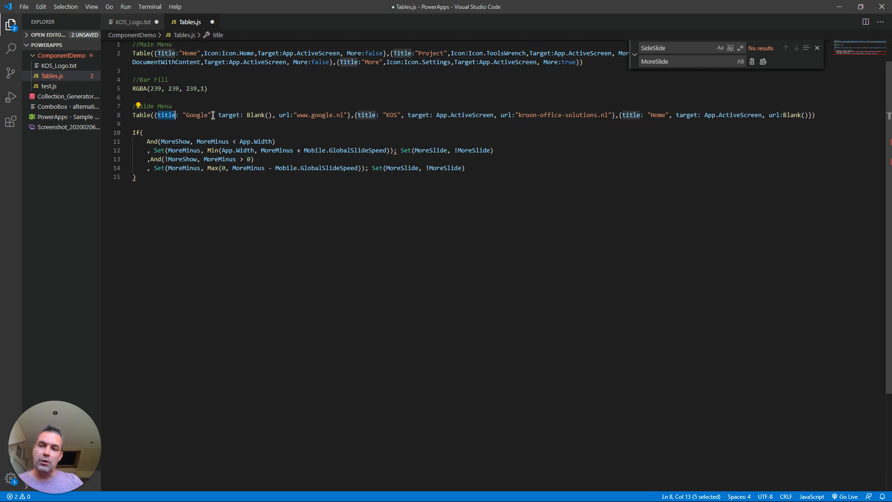
click(230, 115)
double_click(230, 114)
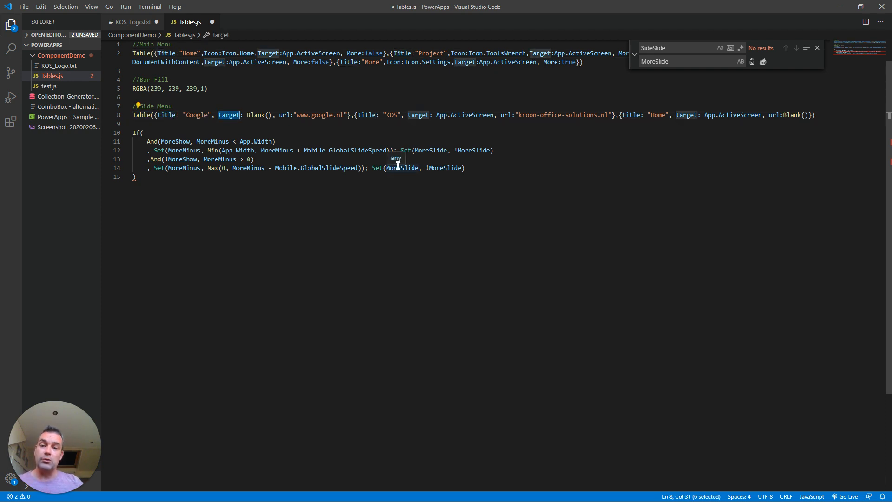
double_click(285, 116)
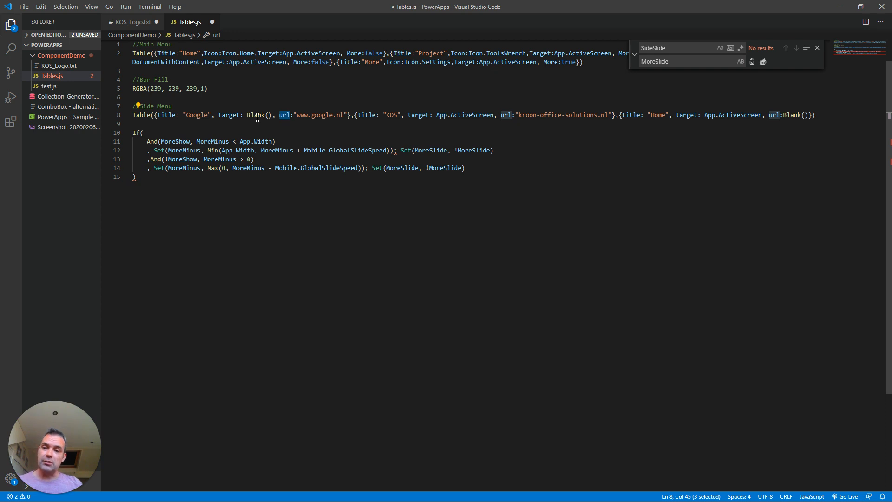
Step: Copy the full Side Menu table formula from Tables.js and paste it in Power Apps as the default value of Side | MenuItems
drag(134, 115, 416, 119)
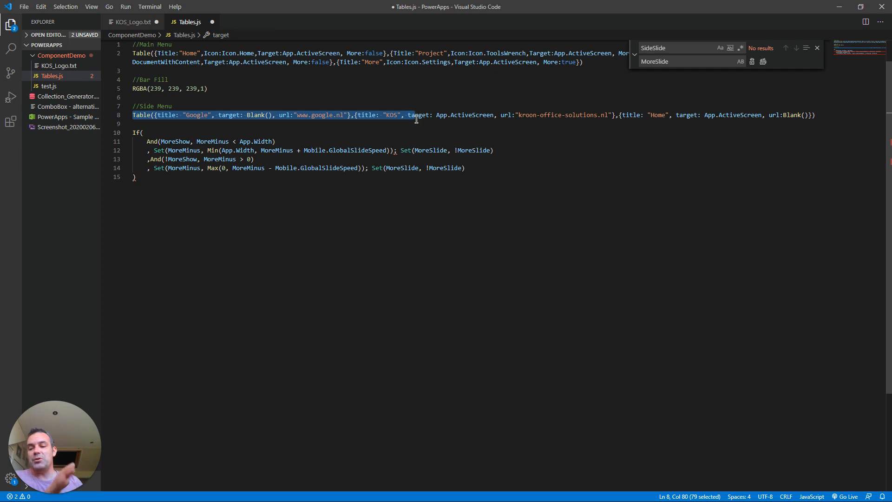
drag(416, 119, 818, 126)
key(ctrl+c)
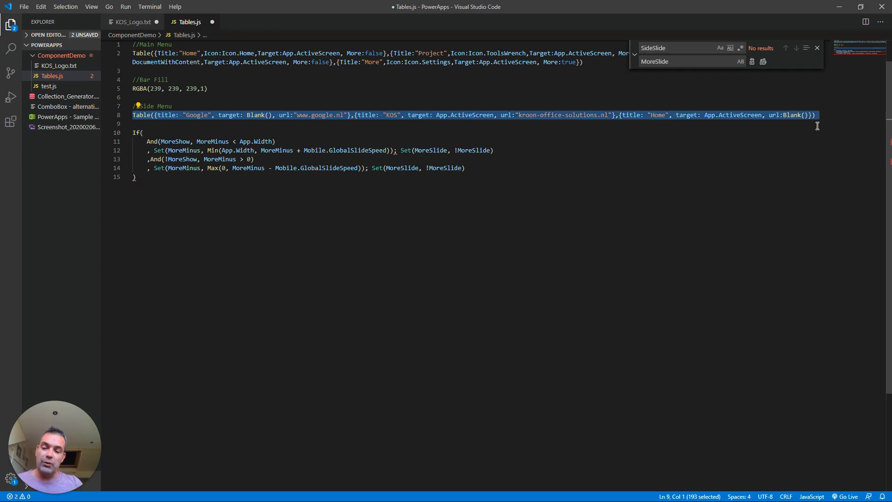
key(alt+Tab)
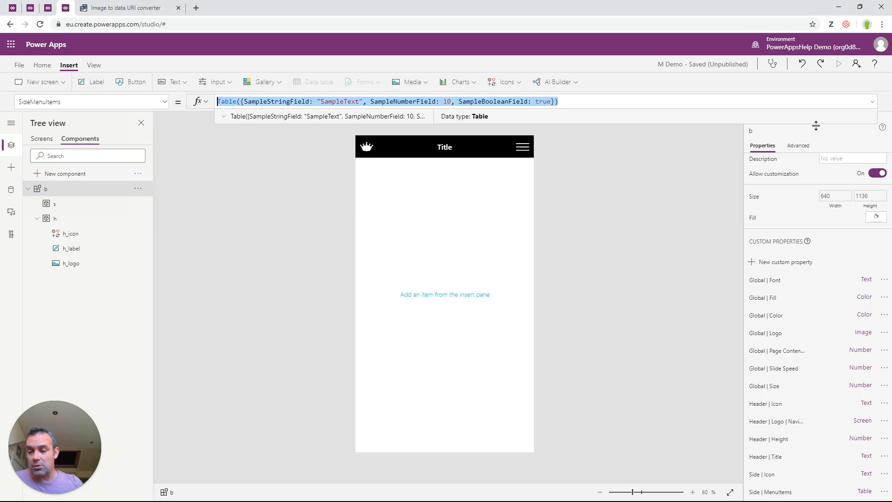
key(ctrl+v)
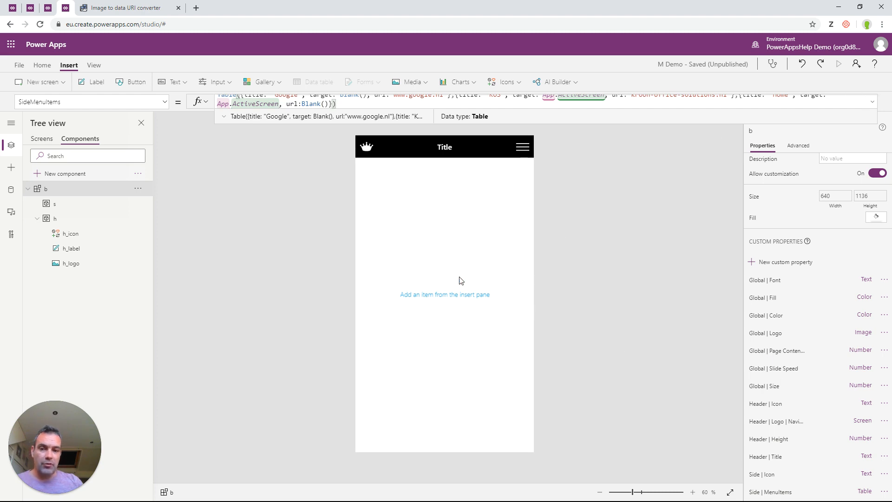
Step: Set the Fill of container s to b.GlobalFill
click(49, 204)
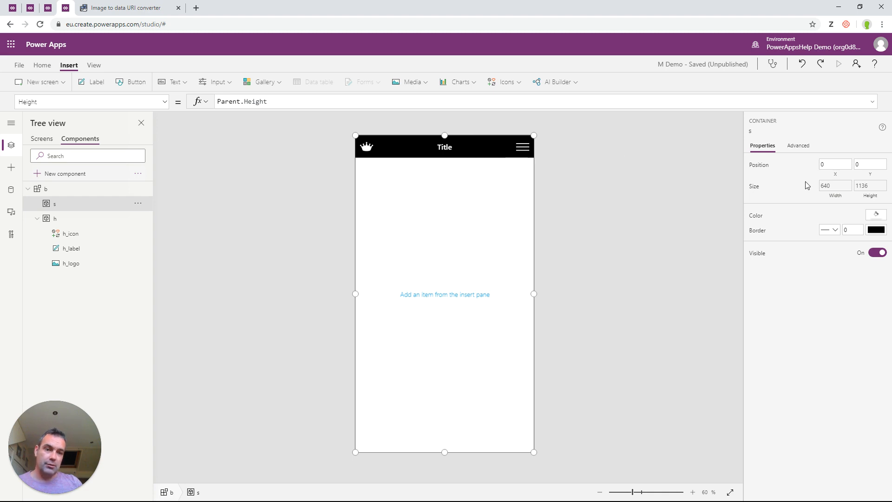
click(756, 216)
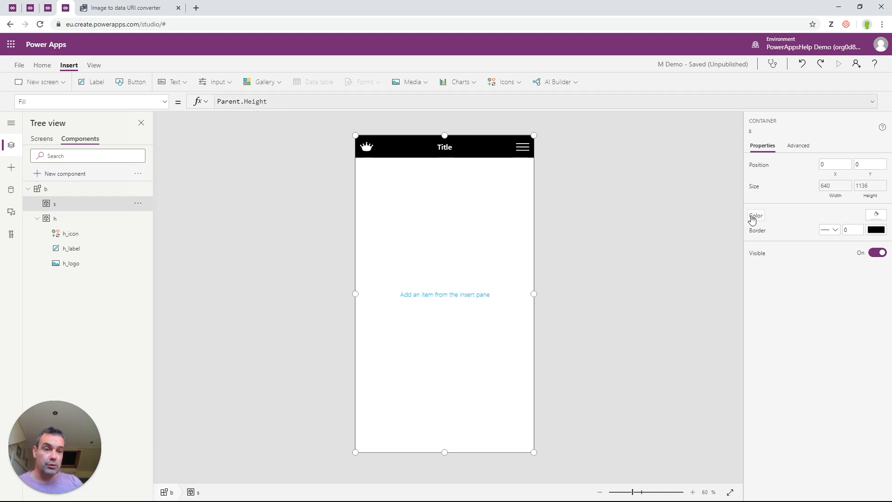
text(b.Glgo)
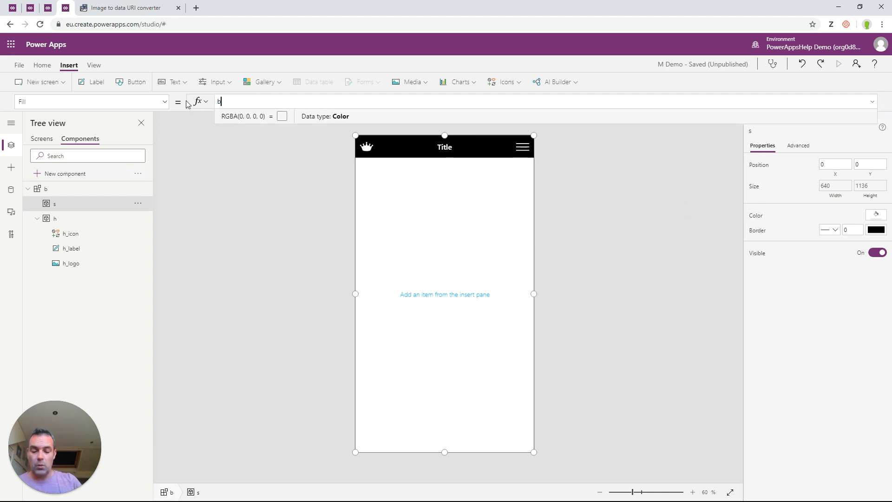
key(BackSpace)
key(BackSpace)
text(oba)
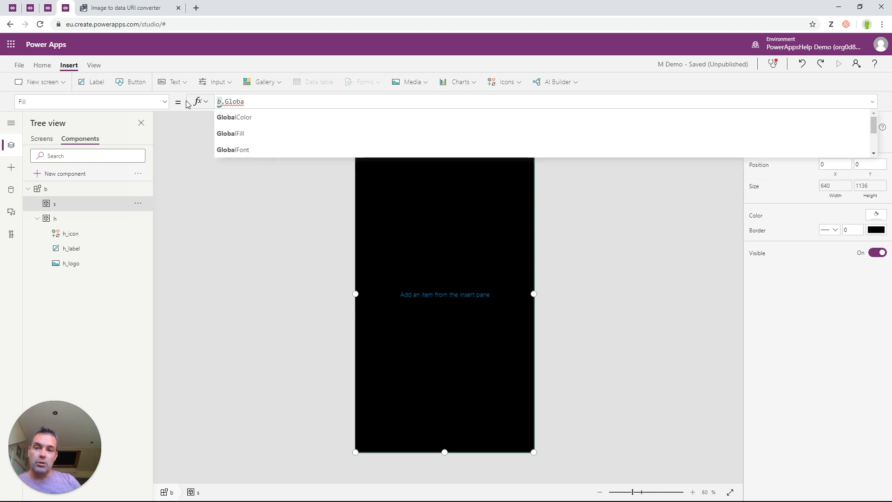
key(Down)
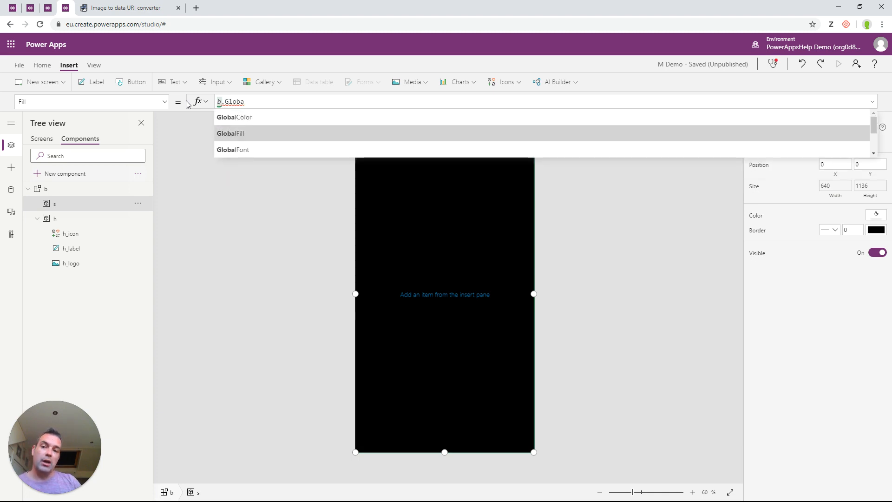
key(Tab)
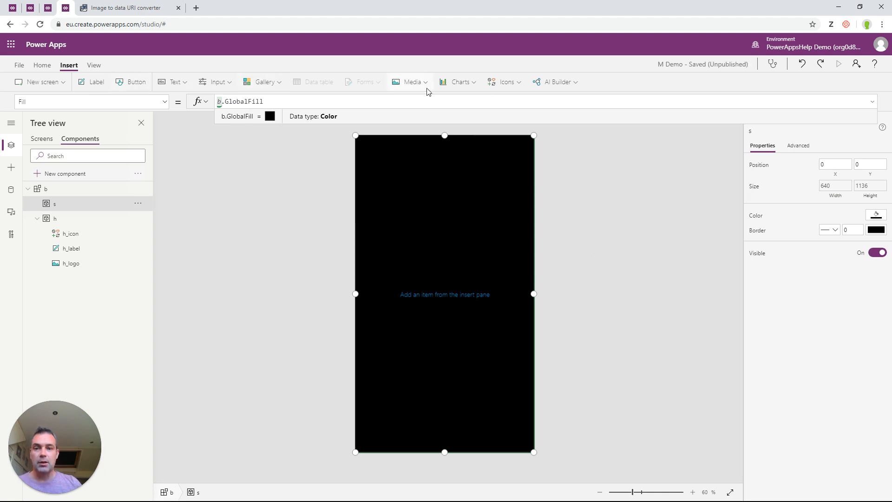
Step: Insert an image into container s and set its position to X 0 and Y 0
click(409, 82)
click(409, 102)
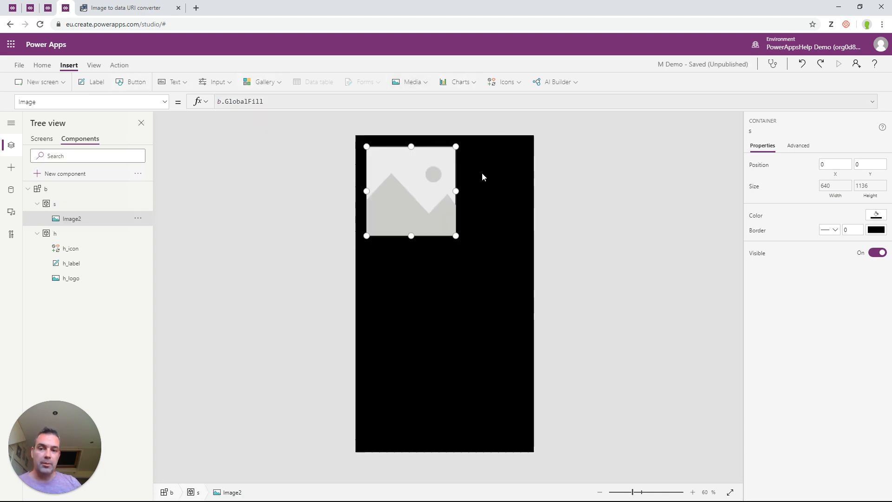
click(841, 247)
text(0)
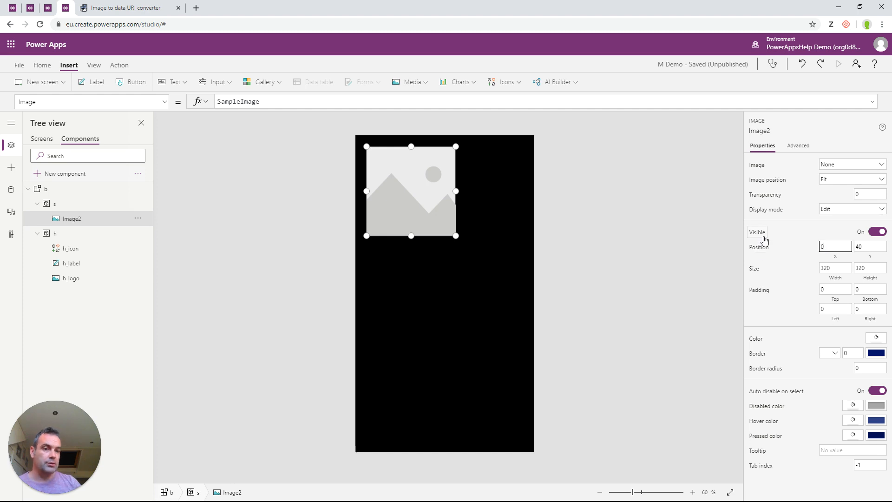
key(Tab)
text(0)
key(Tab)
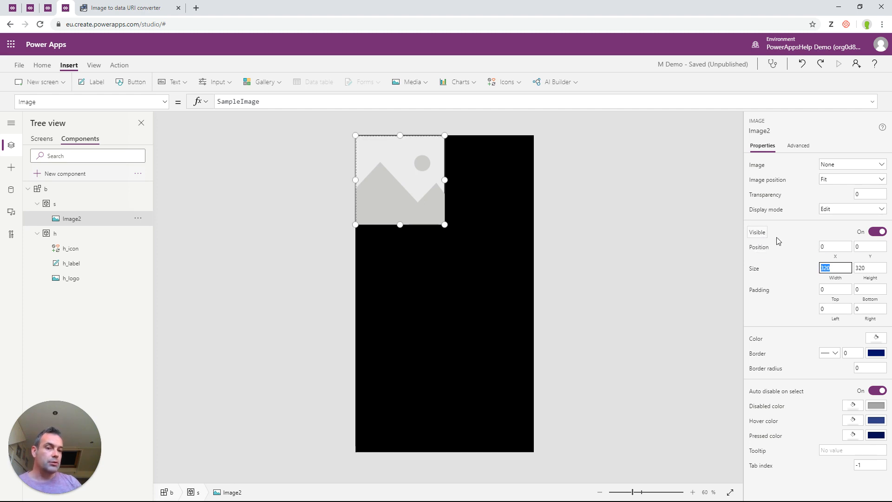
Step: Set the new image's Width to Parent.Width
click(835, 278)
text(Par)
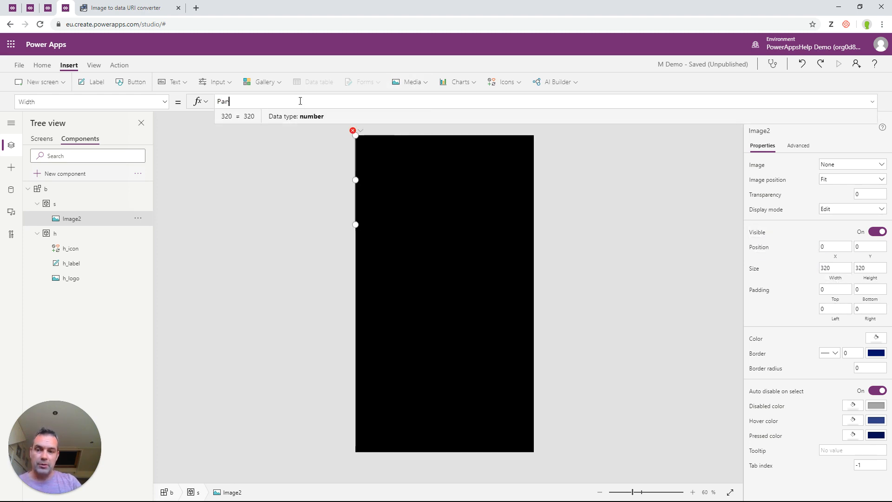
text(ent.w)
key(BackSpace)
key(BackSpace)
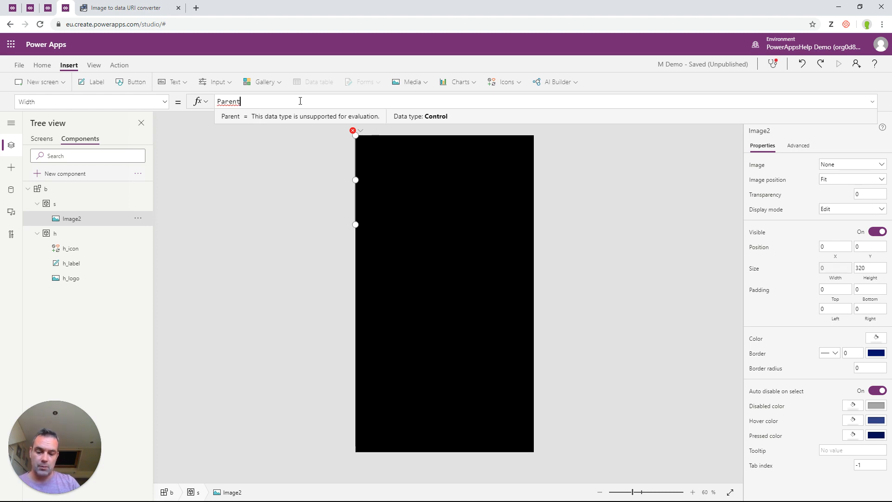
text(.Width)
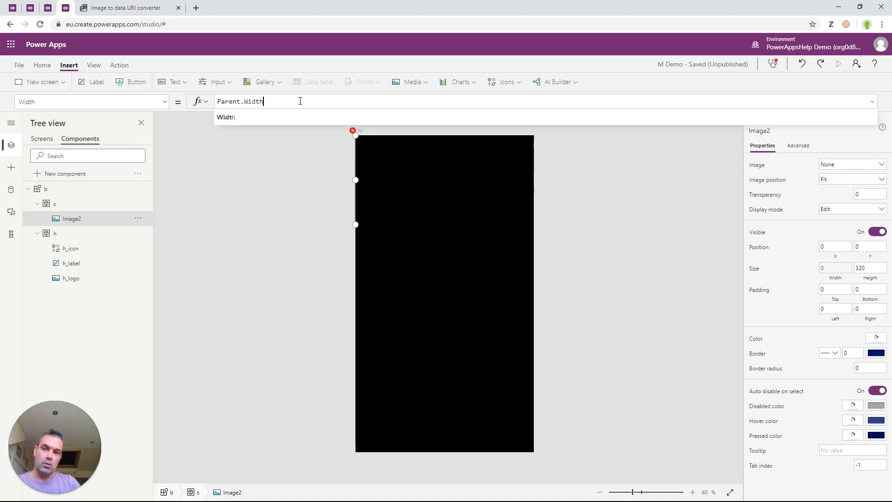
Step: Set the new image's Height to 100
click(871, 279)
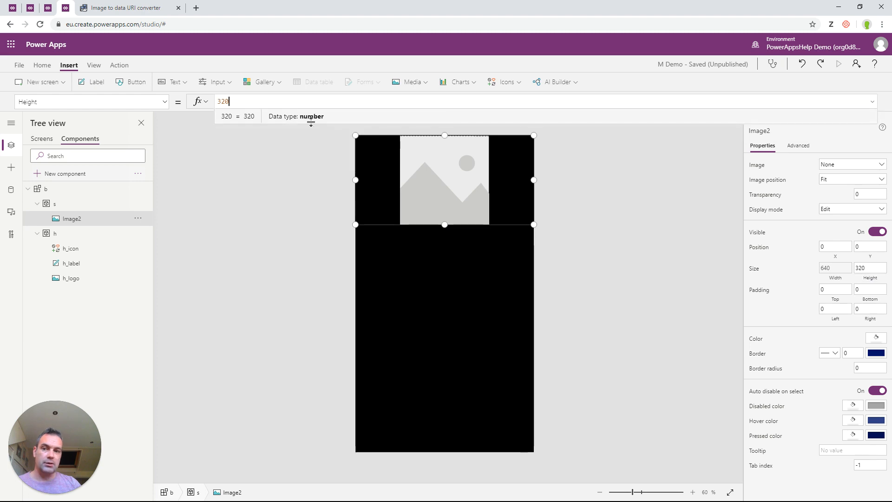
drag(262, 102, 209, 107)
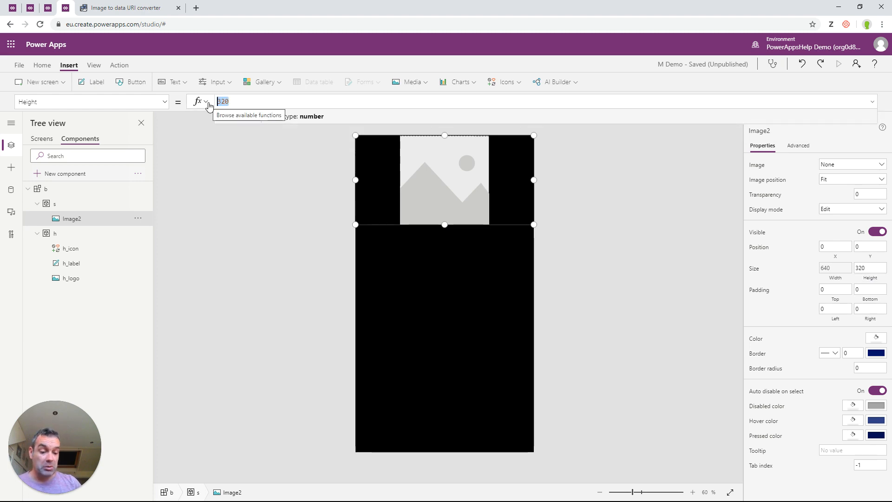
text(100)
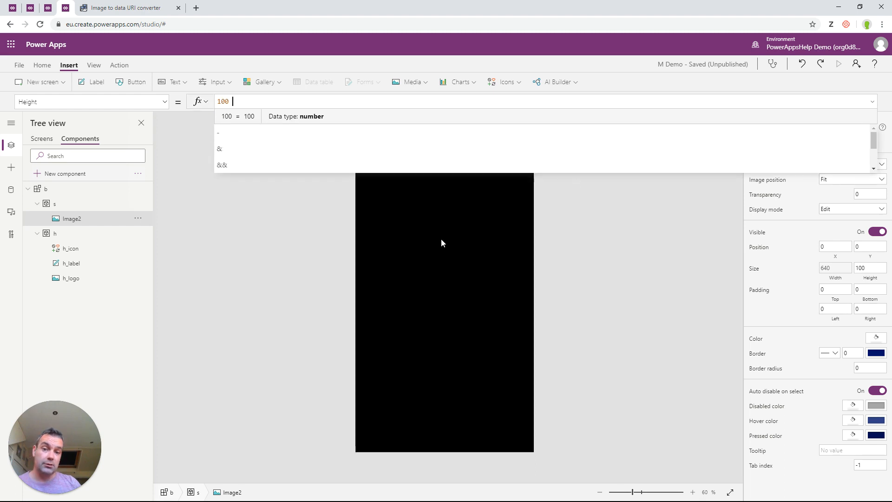
click(441, 242)
click(458, 159)
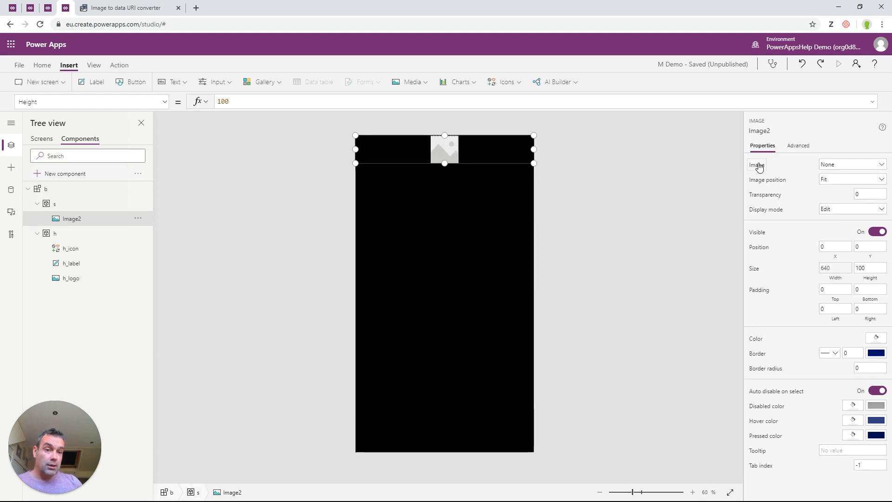
Step: Set the Image property of the new image in container s to b.GlobalLogo
click(759, 167)
drag(217, 102, 352, 101)
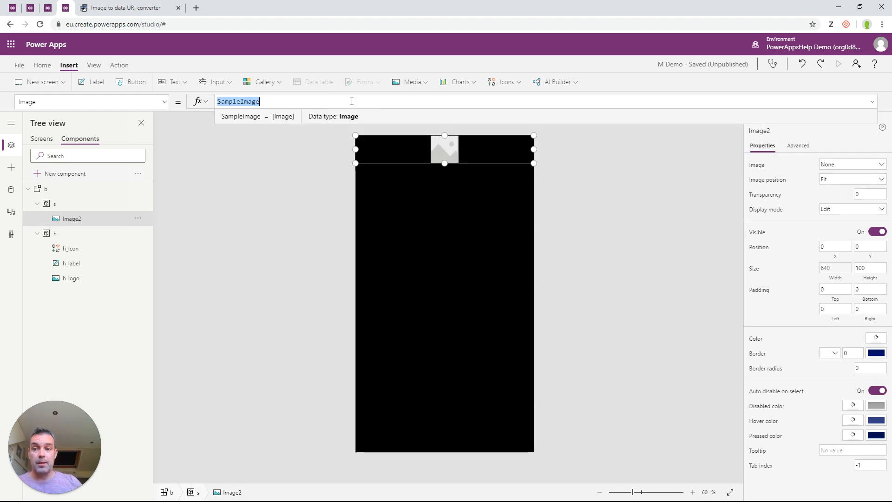
text(b.glo)
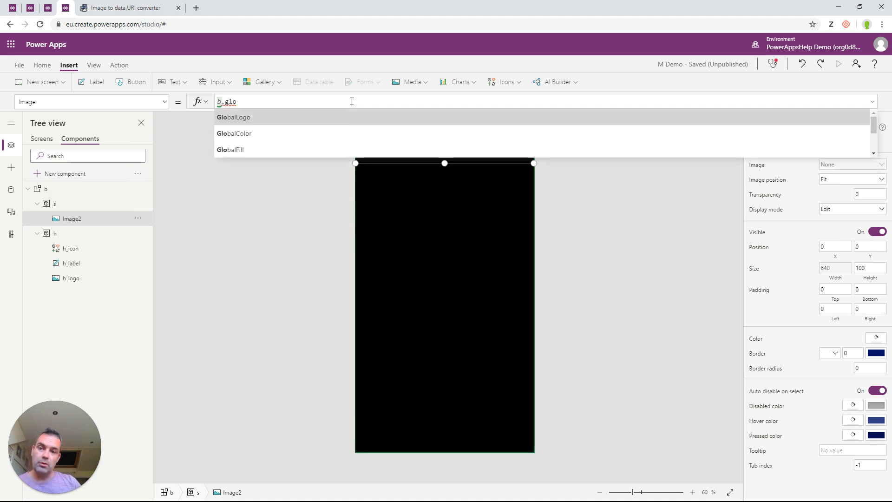
key(Tab)
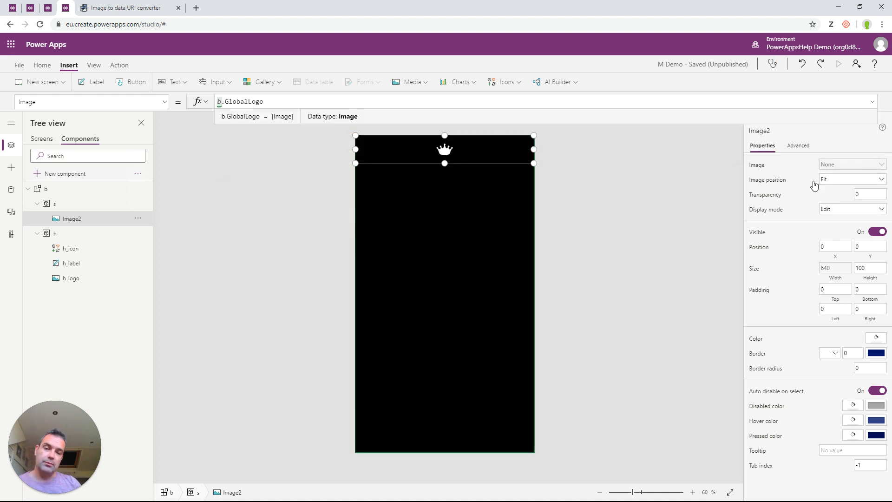
click(819, 247)
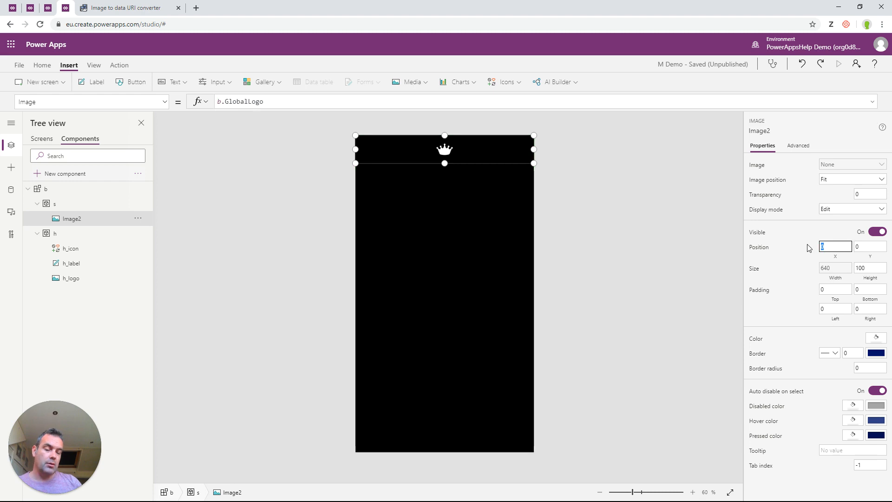
text(2)
key(Tab)
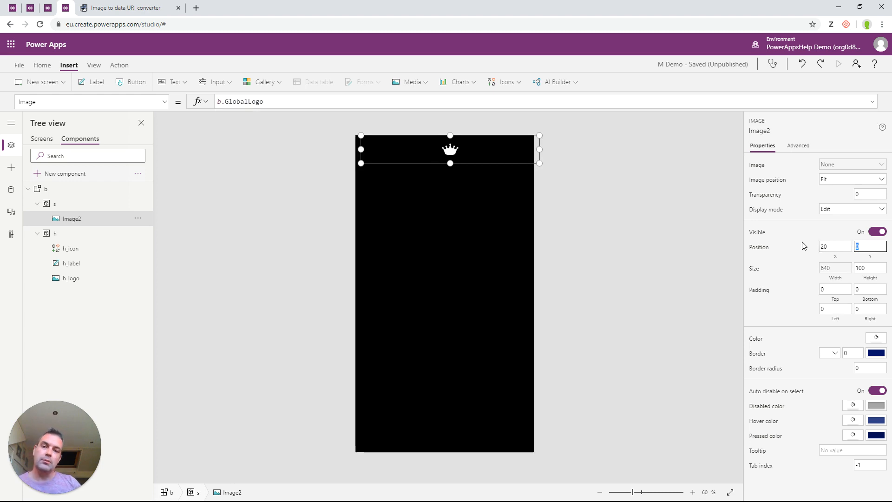
key(ctrl+z)
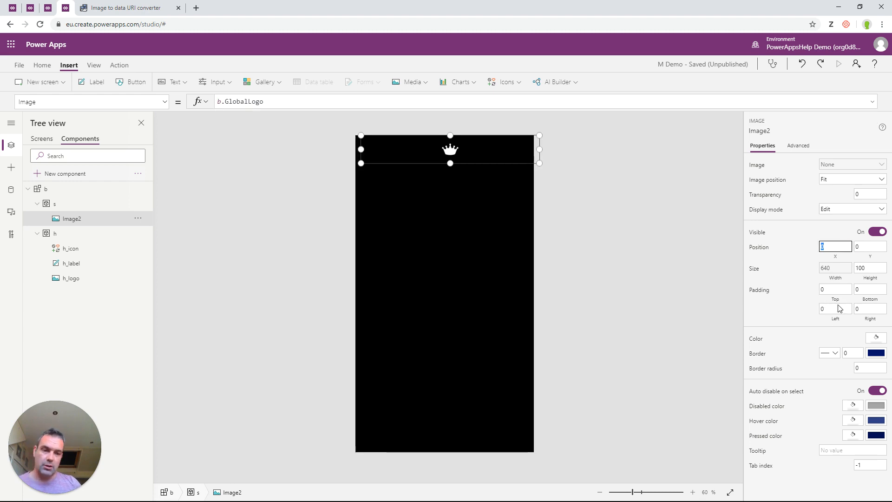
Step: Set the Y position of the logo image in container s to 20
click(857, 247)
text(2)
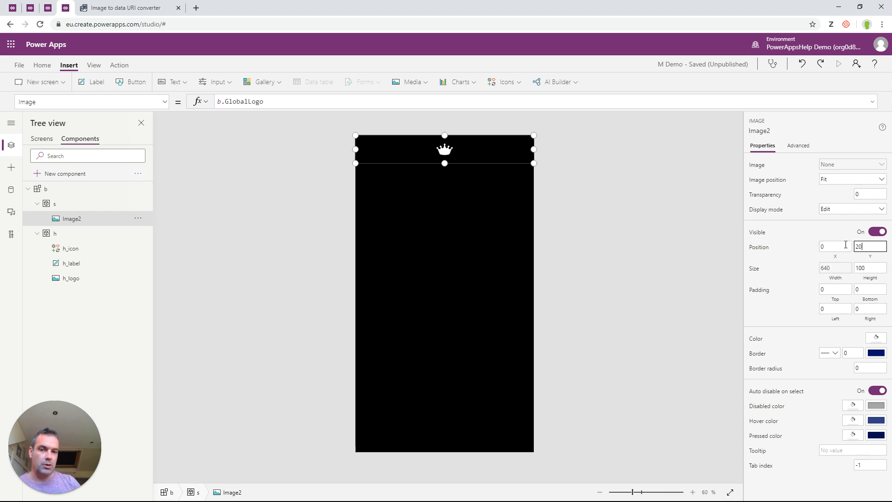
key(Tab)
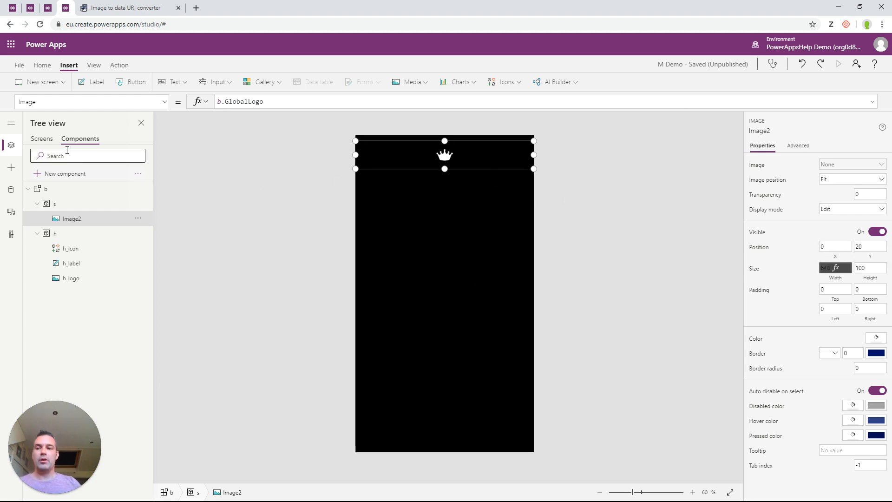
Step: Preview the app's Home screen to check the side menu logo, and close the preview
click(35, 139)
click(839, 65)
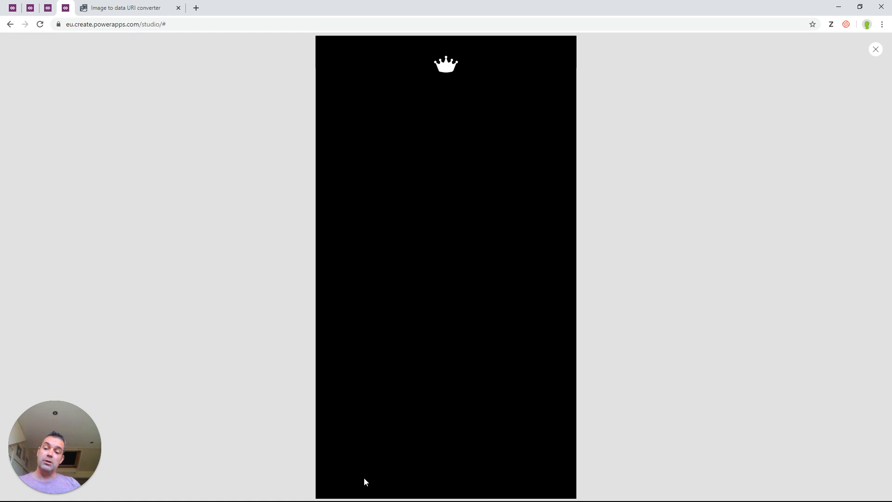
click(877, 52)
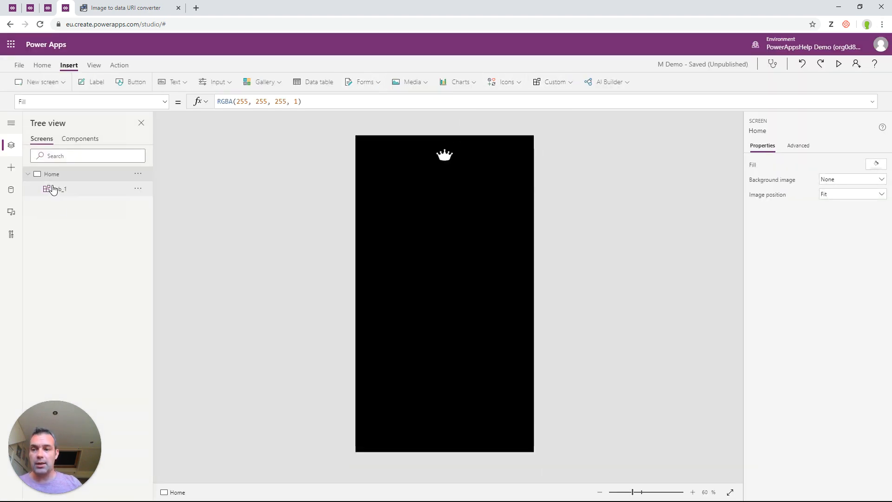
Step: Copy the h_icon control from the component's header container h into container s
click(79, 142)
click(71, 218)
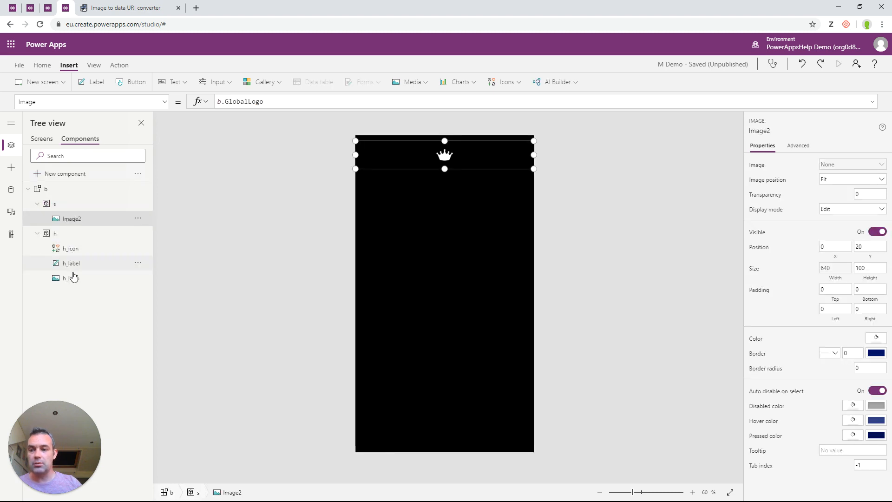
click(72, 248)
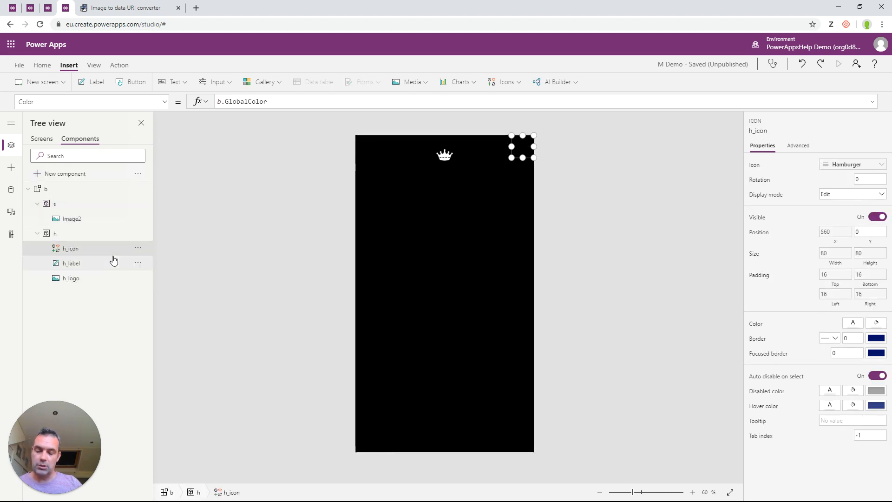
click(441, 240)
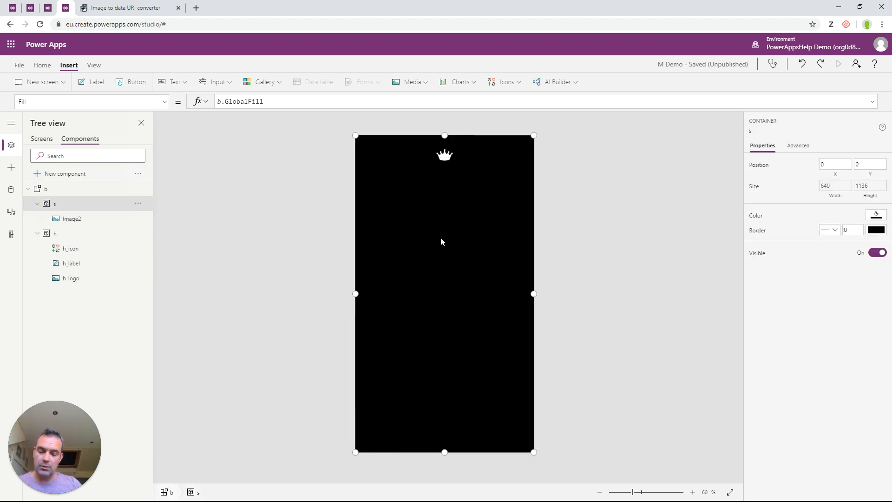
key(ctrl+v)
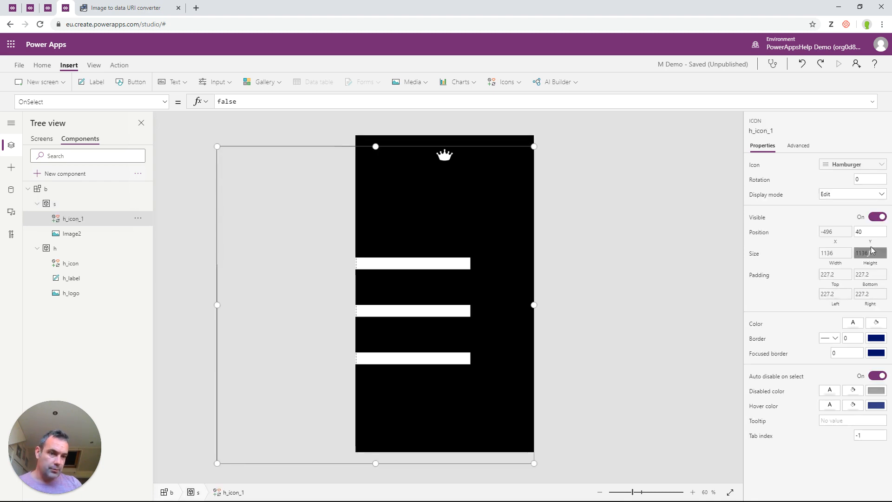
Step: Position the copied icon in container s at X 0 and Y Parent.Height - Self.Height
click(836, 241)
click(316, 102)
drag(257, 98, 219, 98)
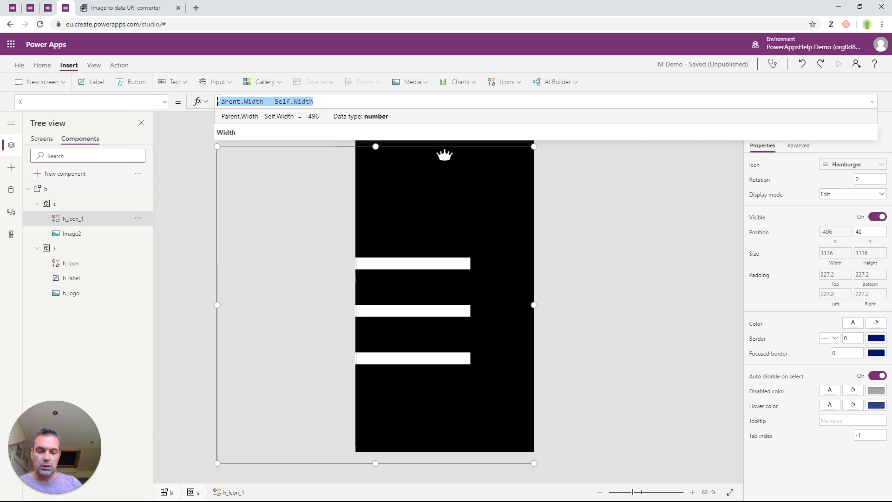
text(0)
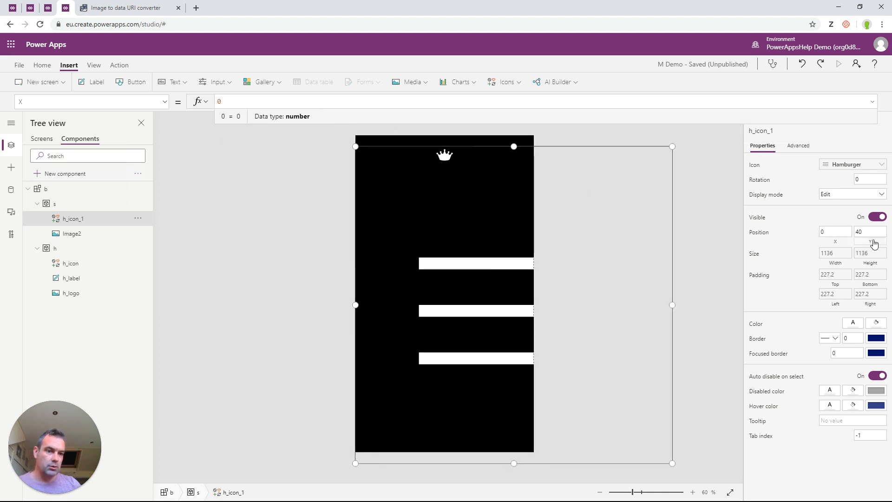
click(874, 244)
text(Parent)
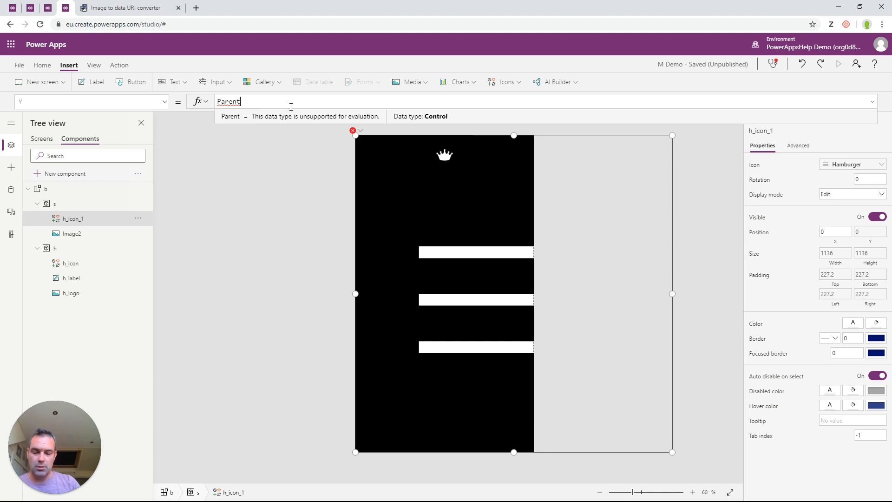
text(.Height -)
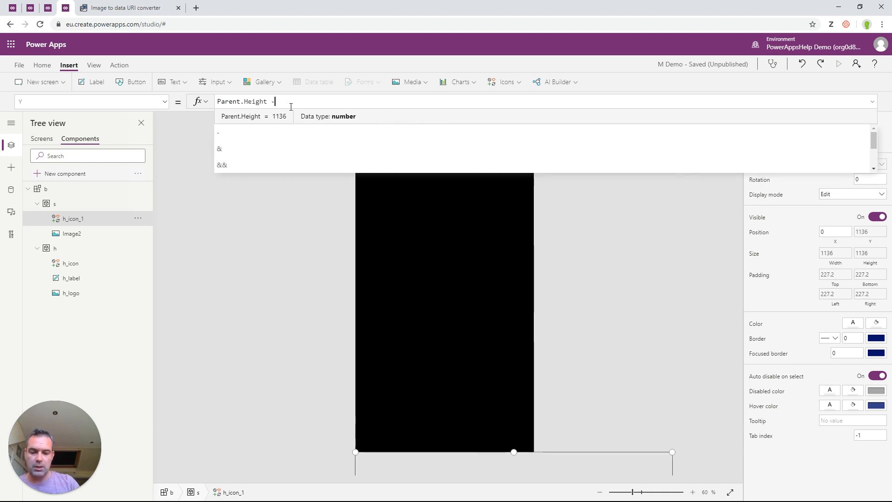
text( Self.Heig)
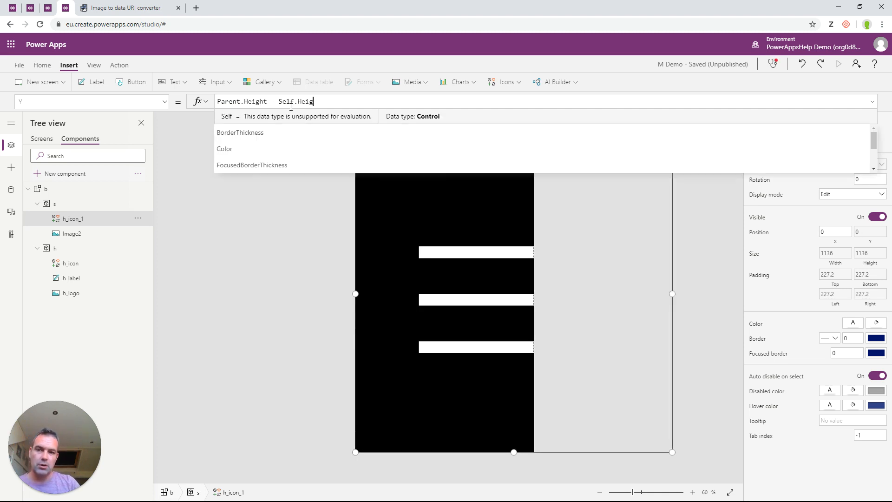
text(ht)
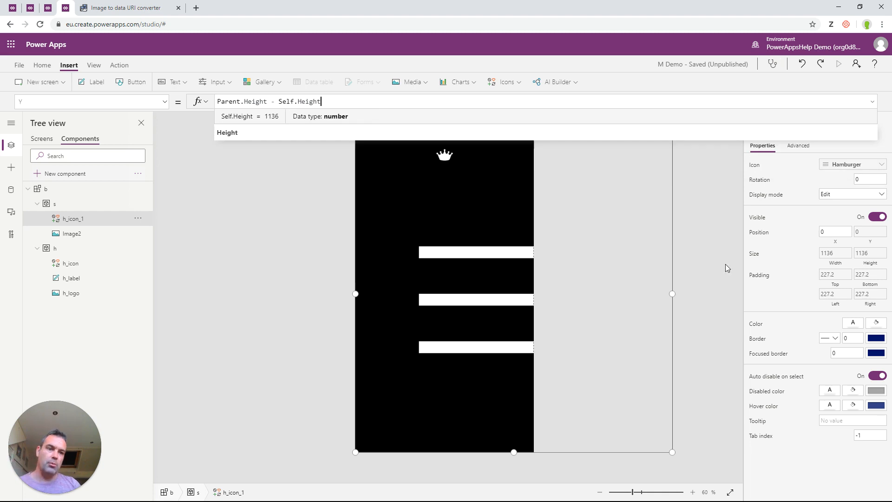
Step: Set the copied icon's Width to Parent.Width and its Height to 70
click(829, 255)
click(261, 102)
drag(259, 103, 199, 106)
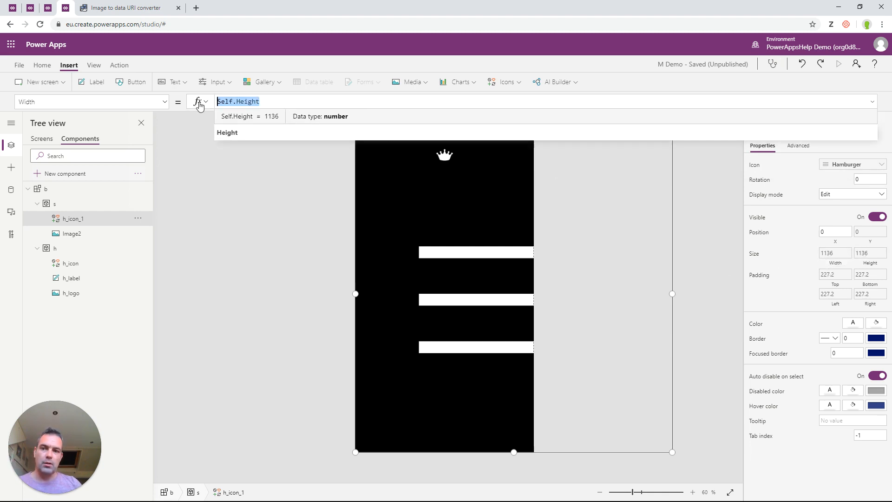
text(Parent)
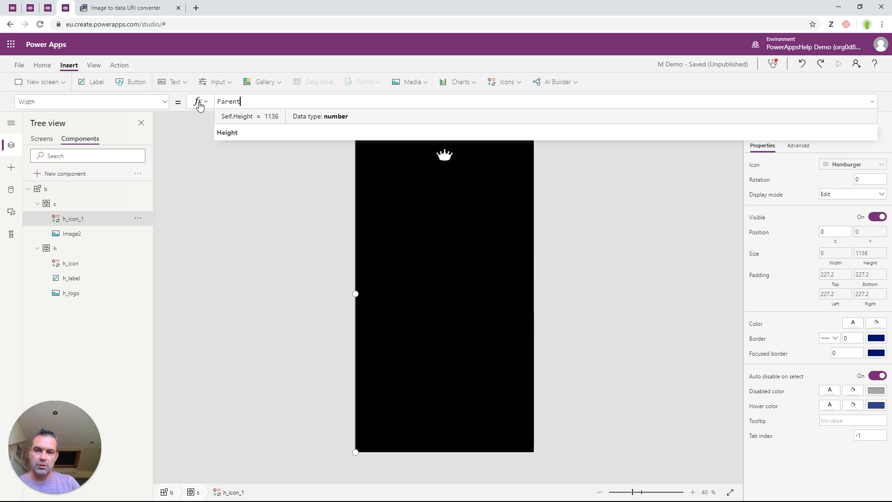
text(.Width)
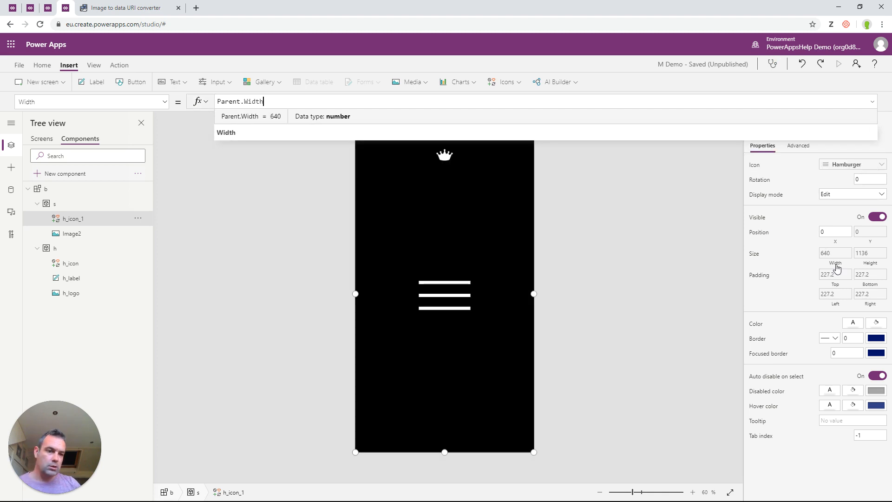
click(860, 264)
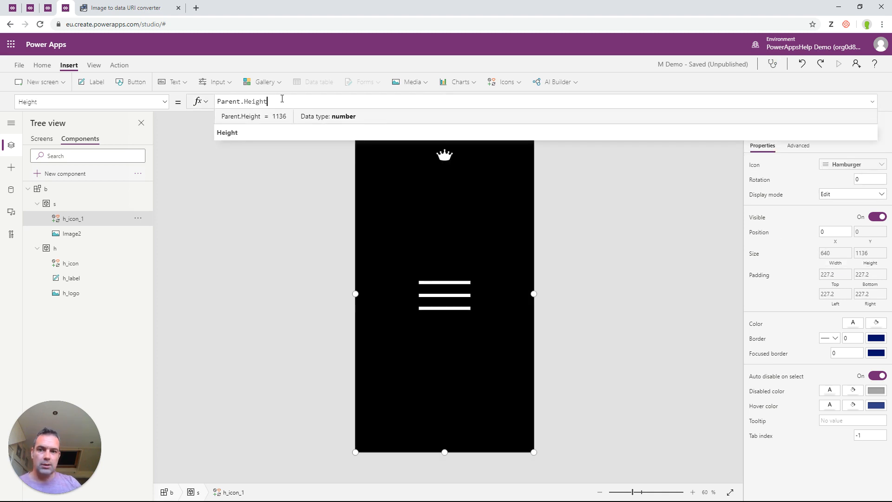
drag(272, 102, 165, 101)
text(80)
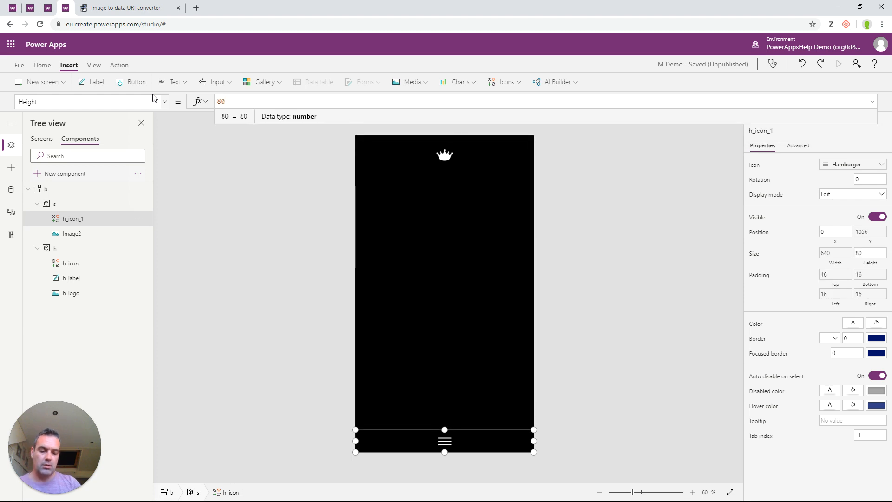
key(BackSpace)
text(70)
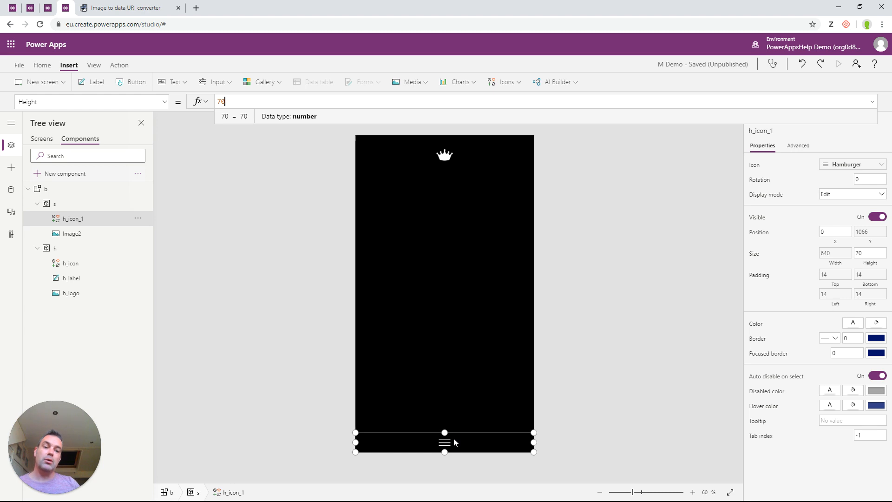
Step: Set the Icon property of the copied icon in container s to b.SideIcon
click(754, 165)
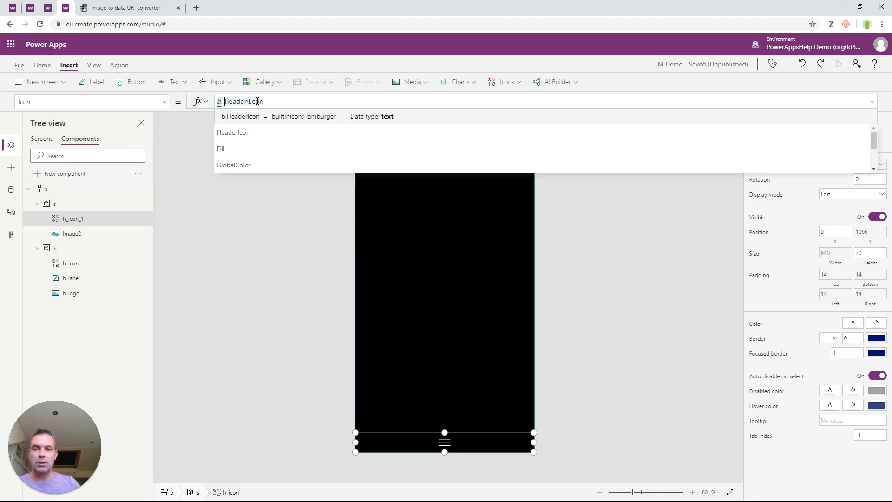
double_click(232, 101)
text(SideIcon)
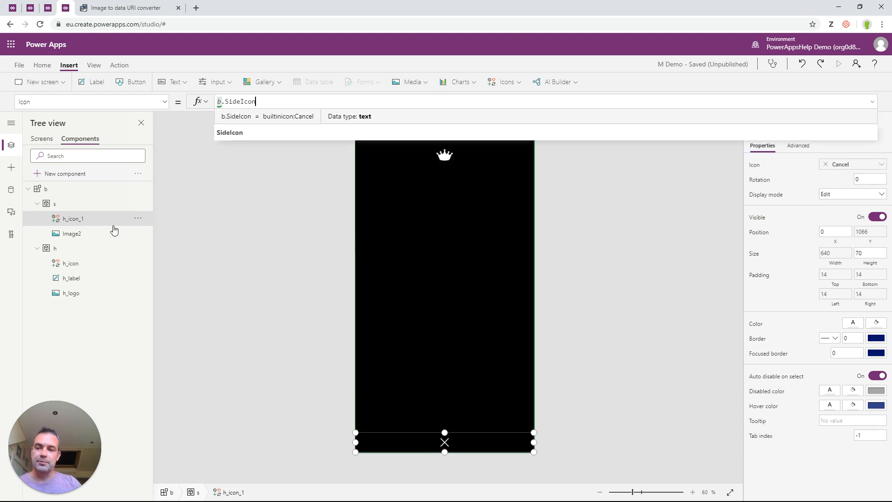
Step: Rename the copied icon in container s as s_icon and the logo image as s_logo
click(92, 225)
right_click(92, 226)
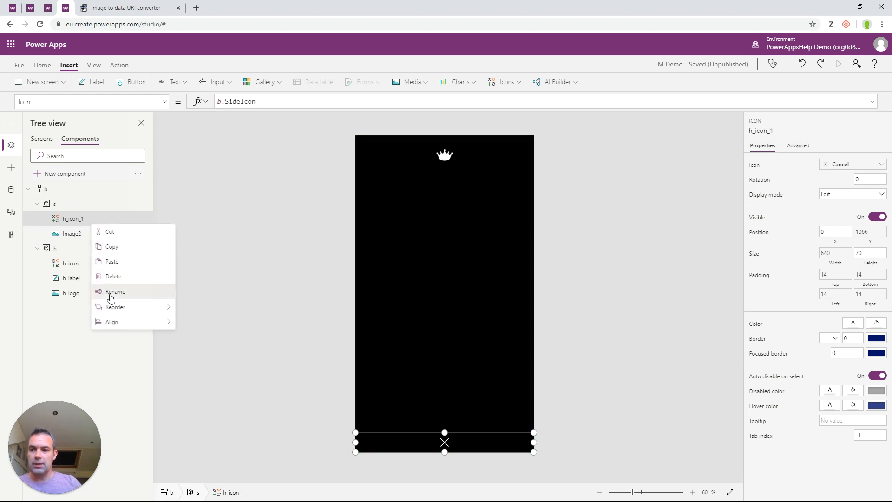
click(110, 294)
text(s_icon)
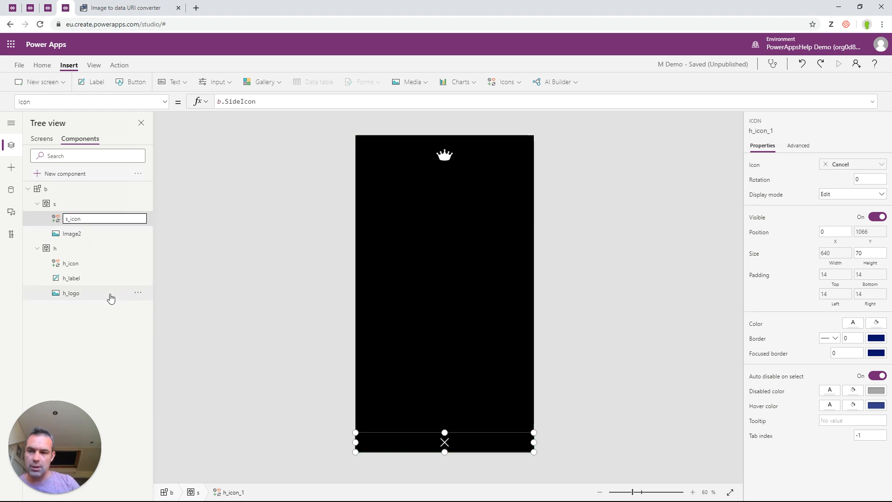
right_click(90, 236)
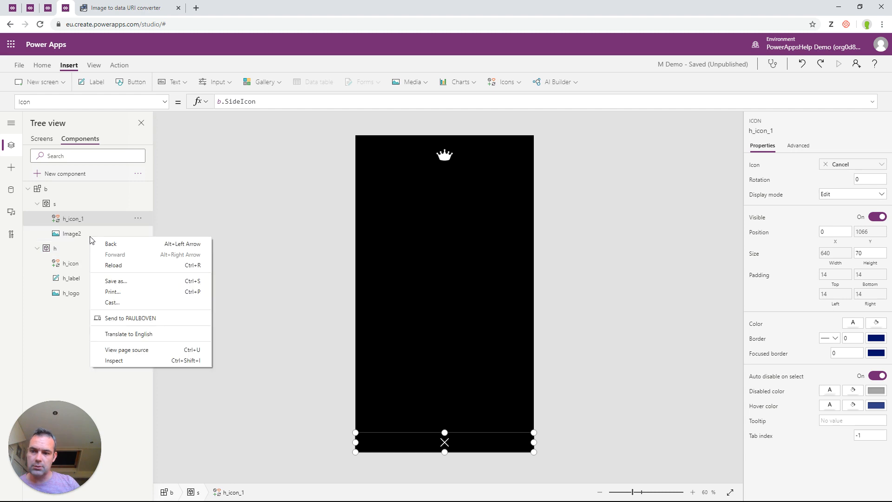
right_click(82, 235)
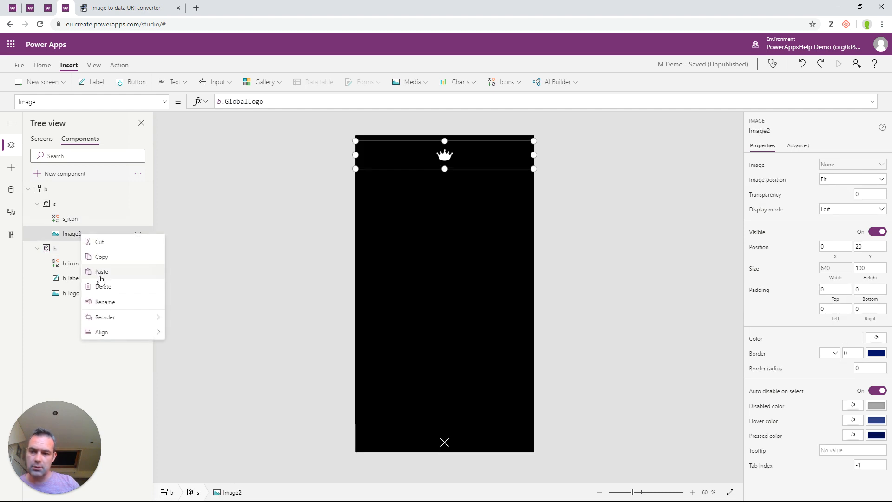
click(103, 301)
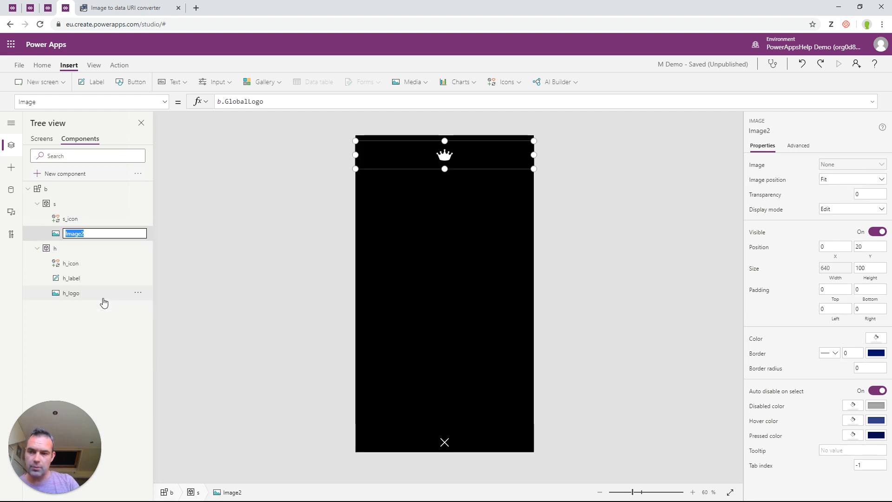
text(s)
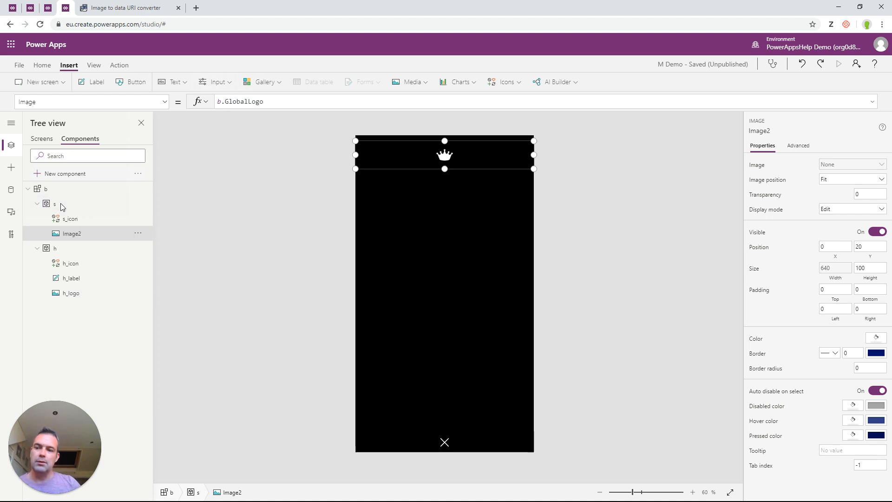
Step: Insert a blank vertical gallery into container s
click(69, 219)
click(278, 83)
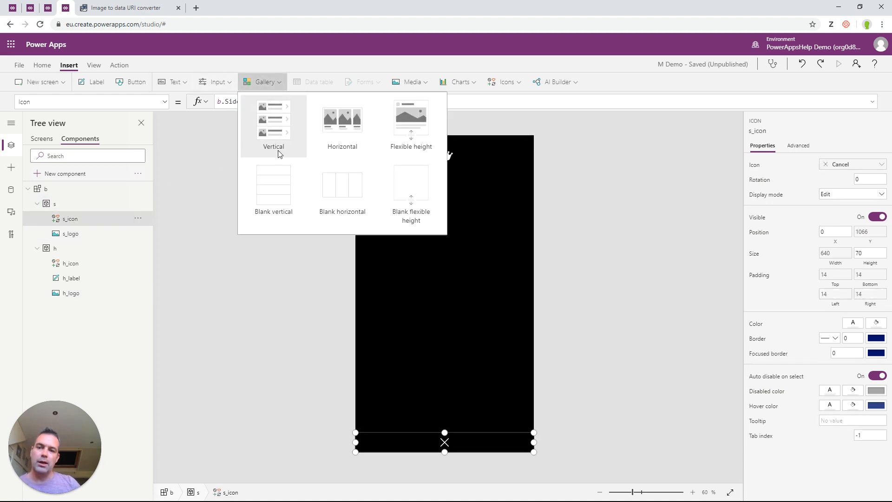
click(278, 173)
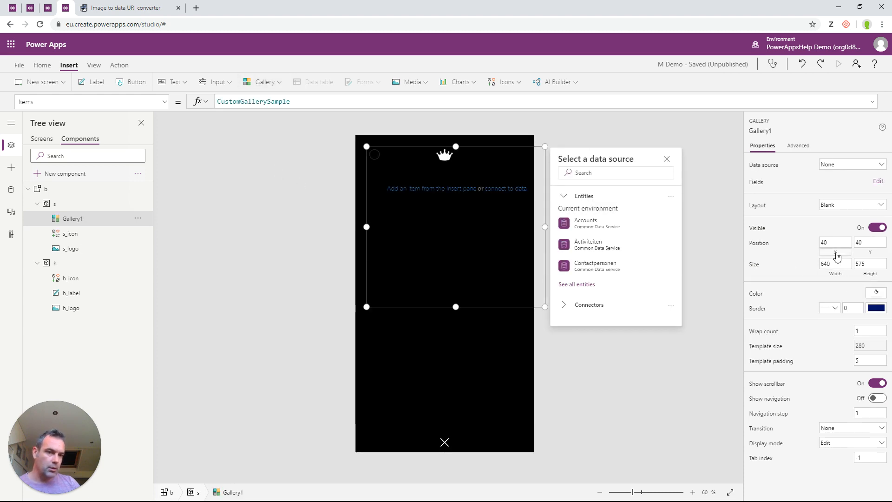
Step: Set the Y position of the gallery in container s to Parent.Height - Self.Height - s_icon.Height
click(869, 252)
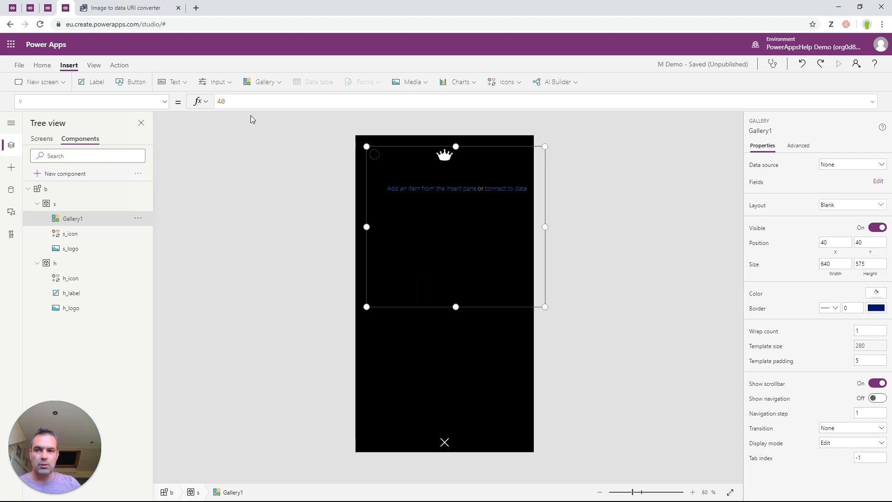
click(221, 102)
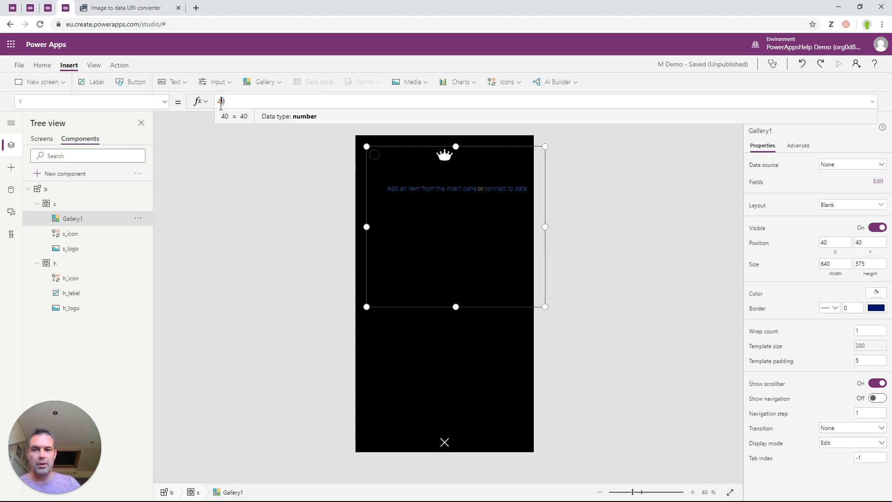
text(Parent.)
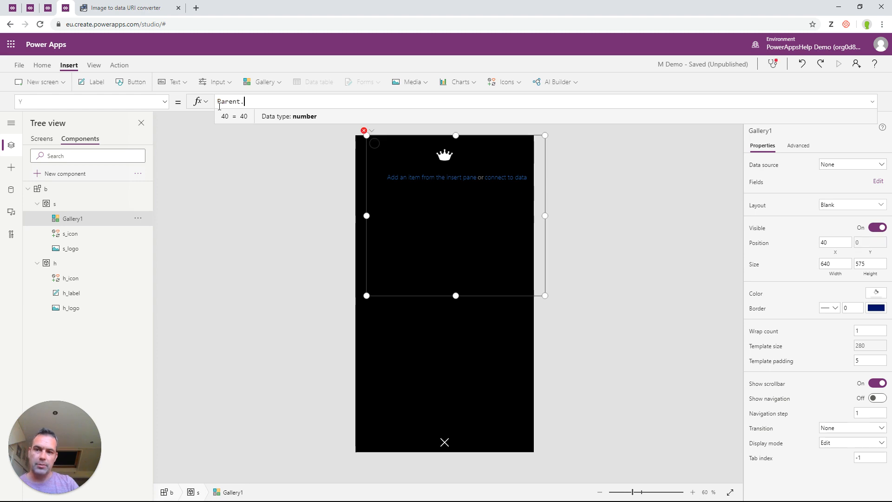
text(Height )
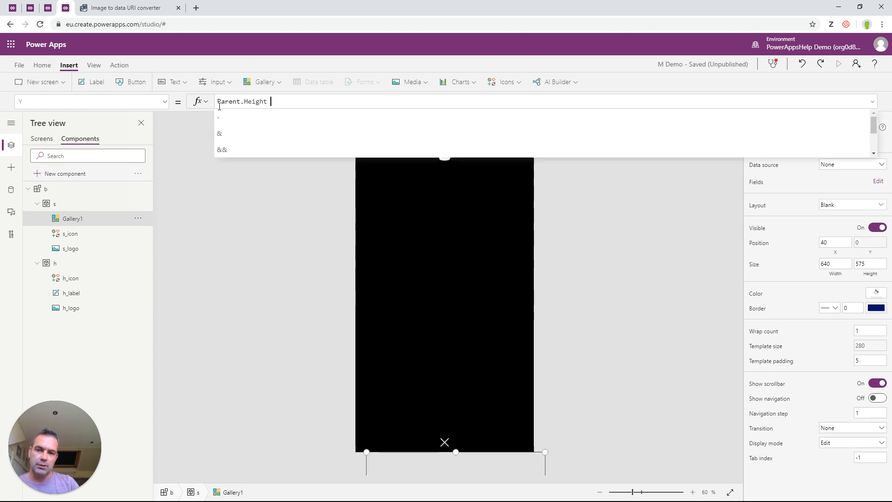
text(- Self)
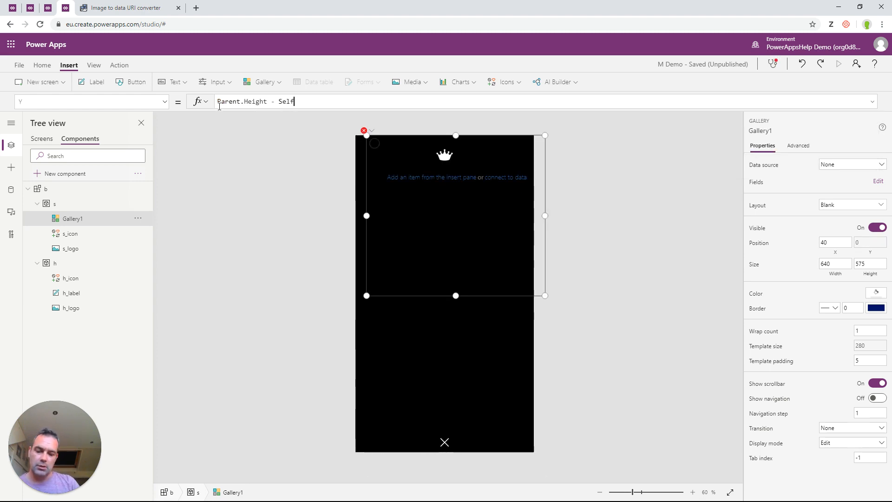
text(.Height )
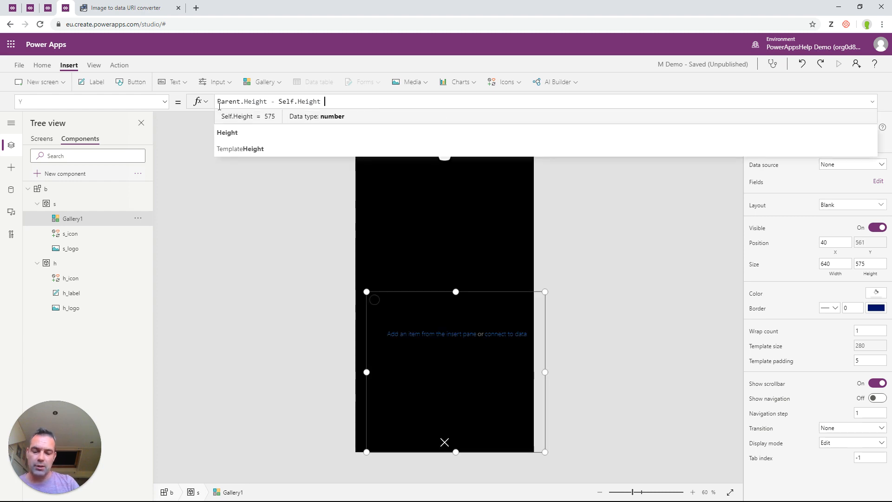
text(- s)
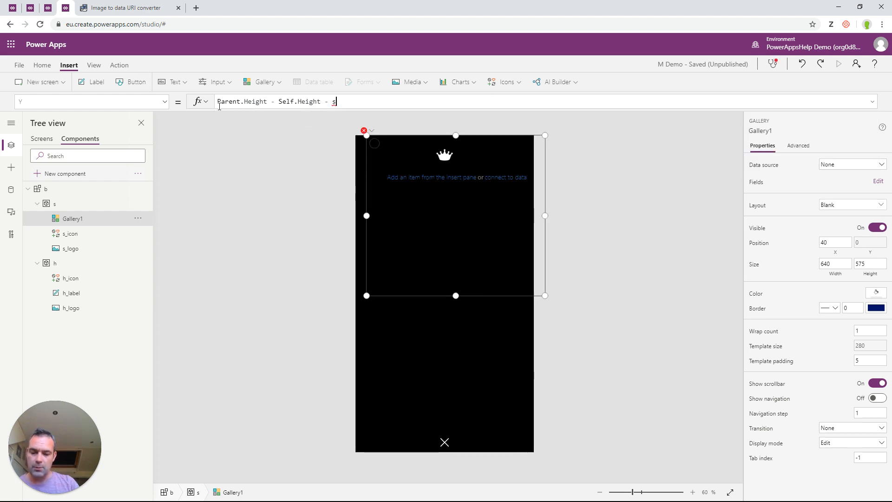
text(_icon)
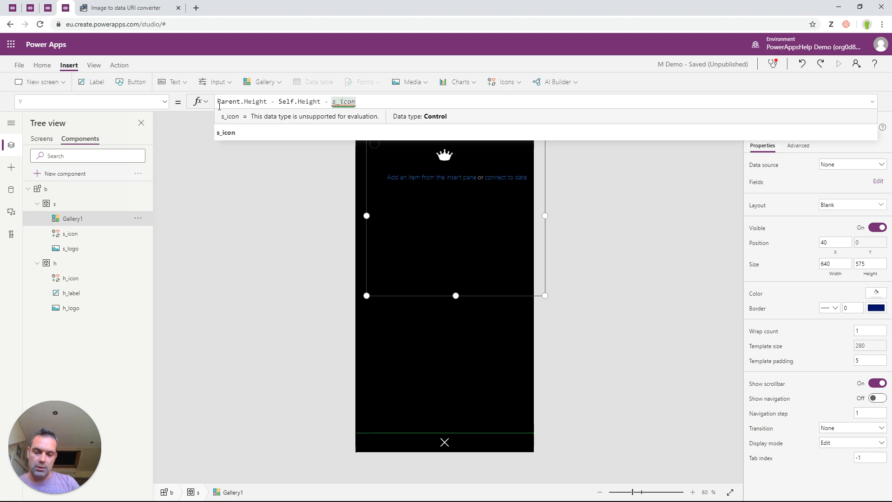
text(.Height)
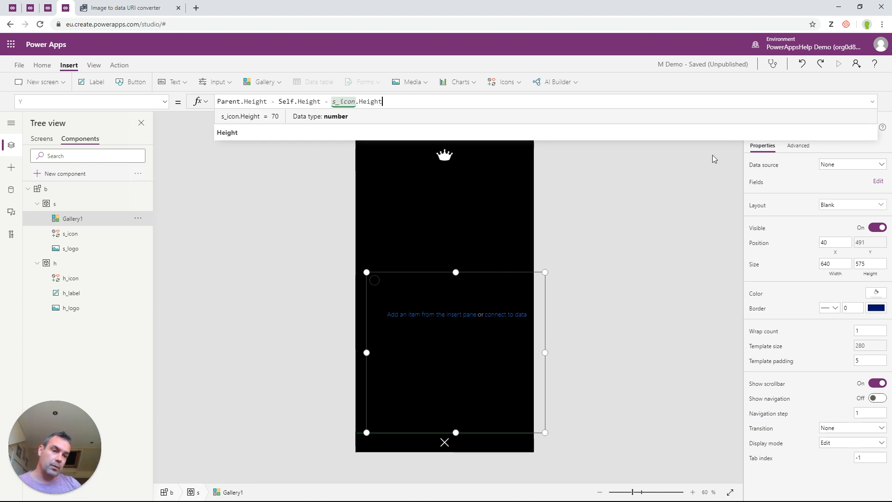
Step: Set the X position of the gallery in container s to 0
click(842, 244)
text(0)
key(Tab)
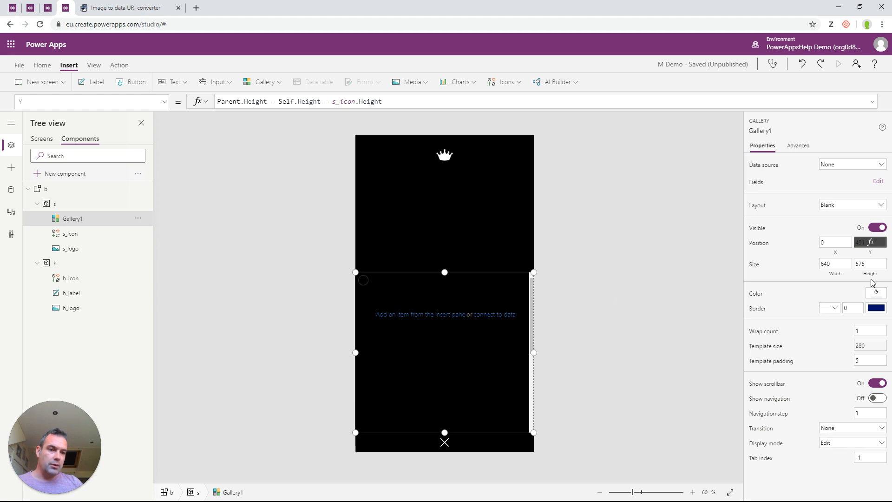
Step: Set the gallery's template size to 100 and change its layout to Title
click(767, 348)
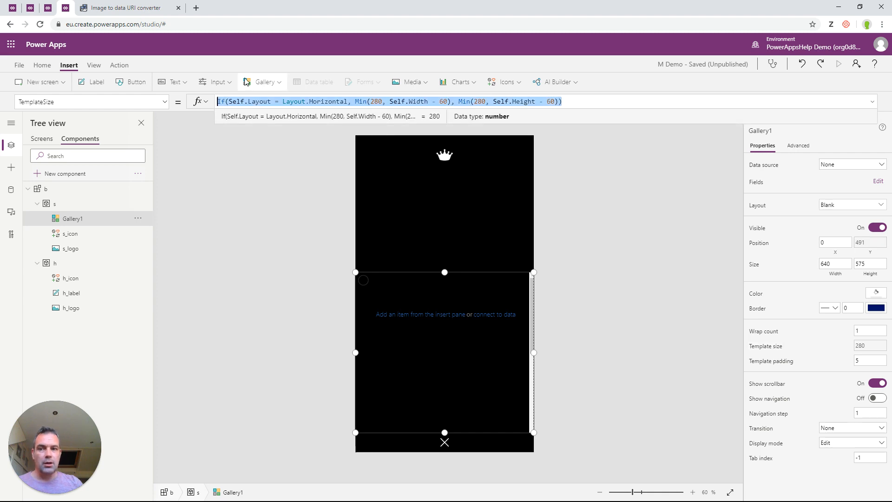
text(100)
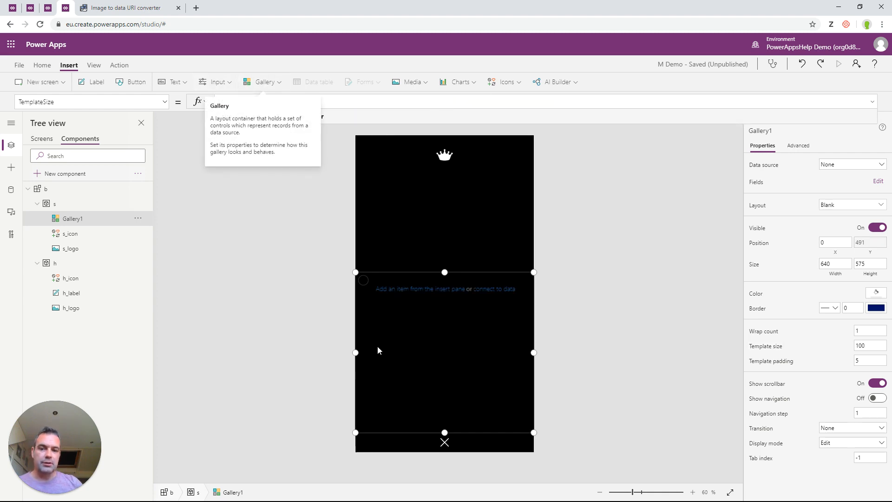
click(862, 207)
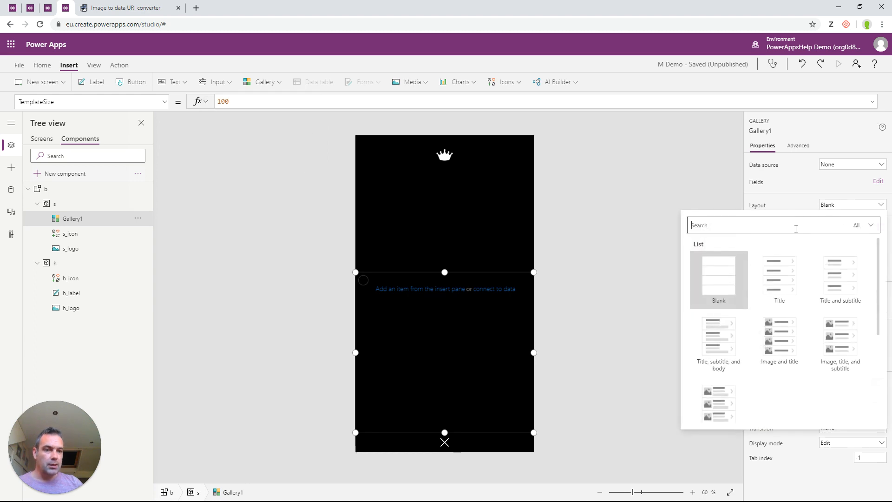
click(781, 281)
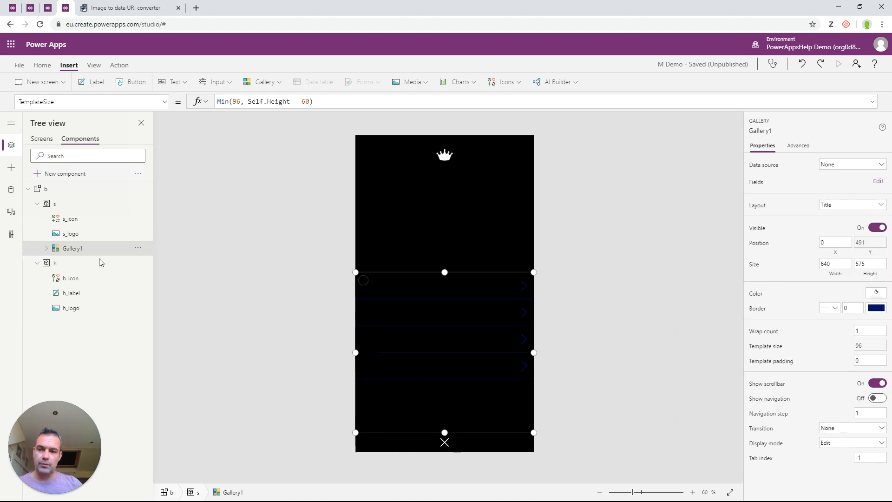
Step: Delete the separator and the next arrow from the gallery template, keeping only the title label
click(47, 248)
click(89, 263)
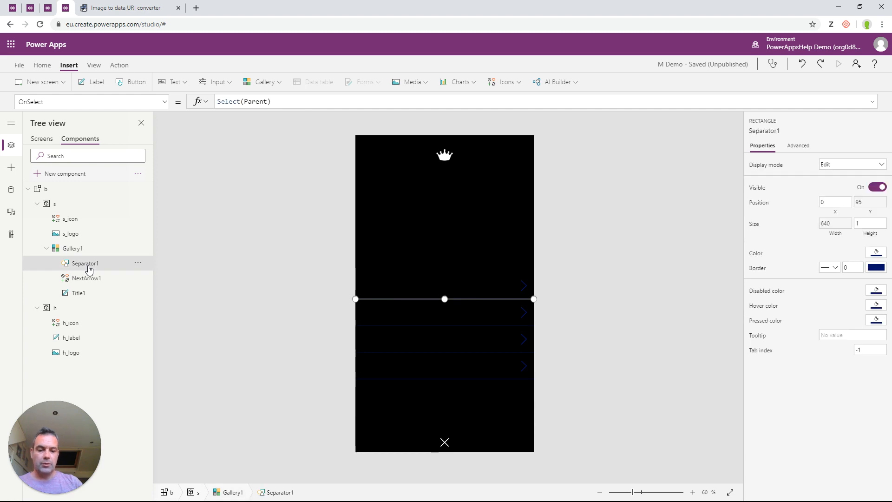
key(Delete)
click(82, 268)
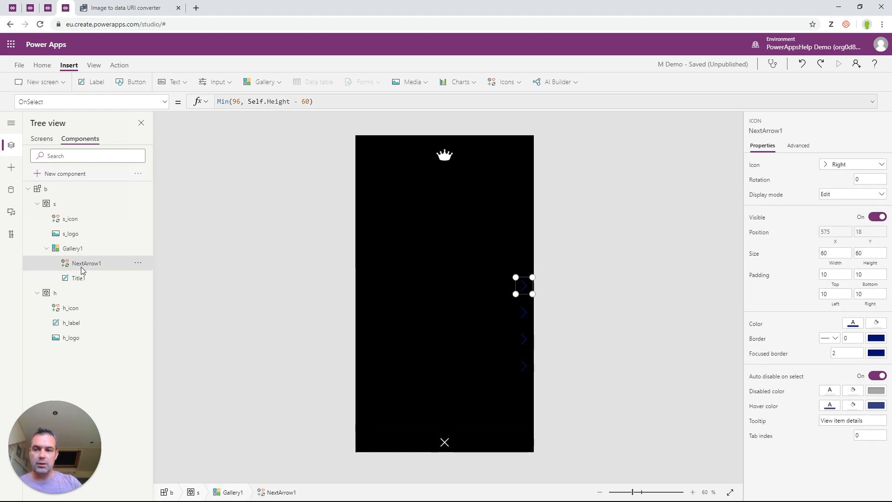
key(Delete)
Step: Check the title label's Text formula and set the gallery's Items property to b.SideMenuItems
click(81, 265)
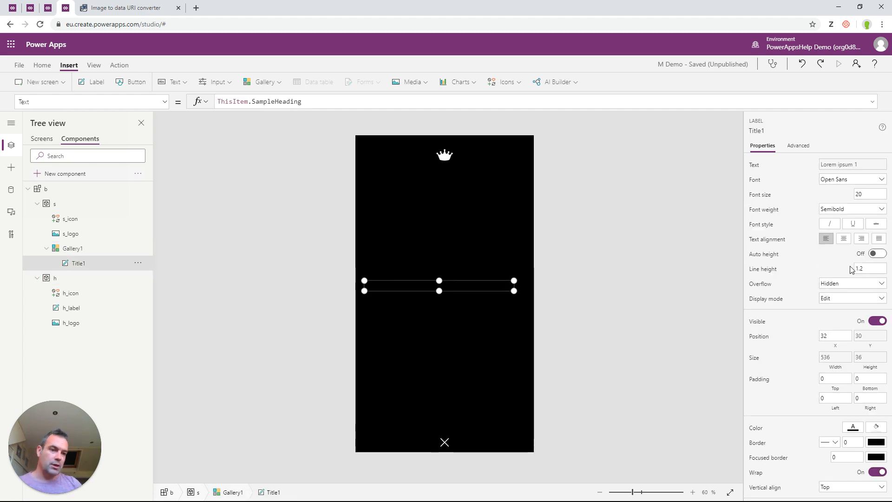
click(756, 167)
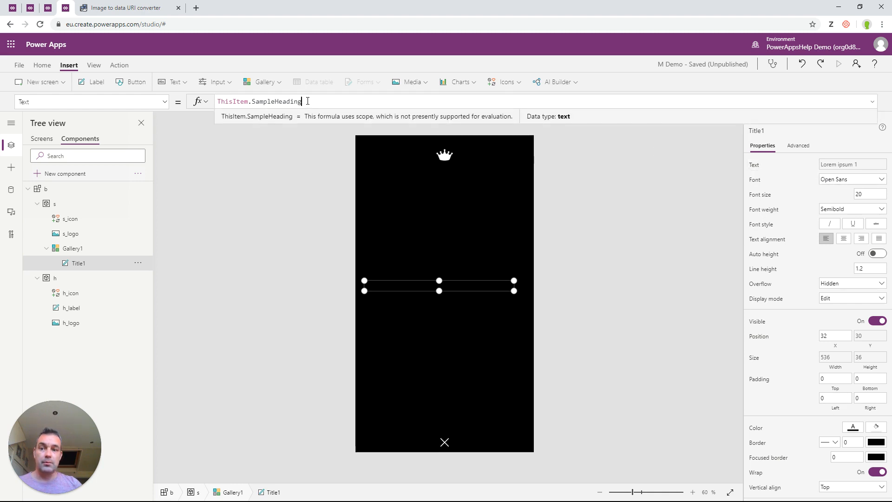
double_click(268, 102)
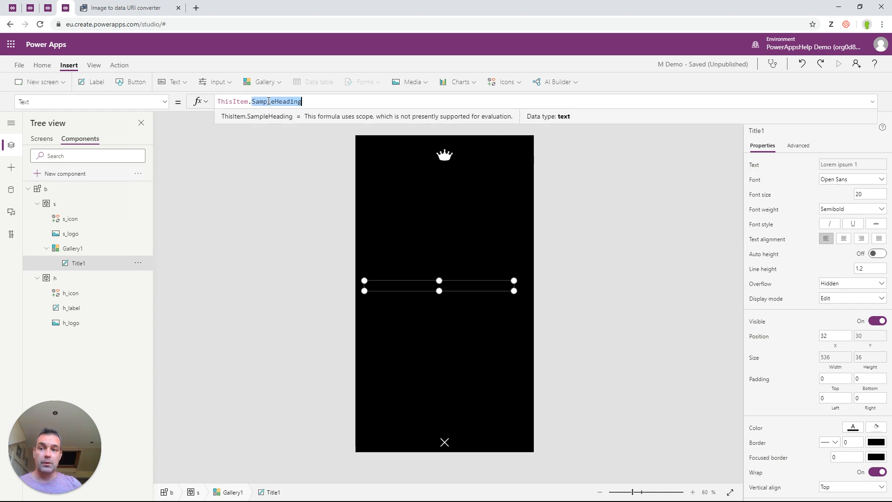
click(75, 252)
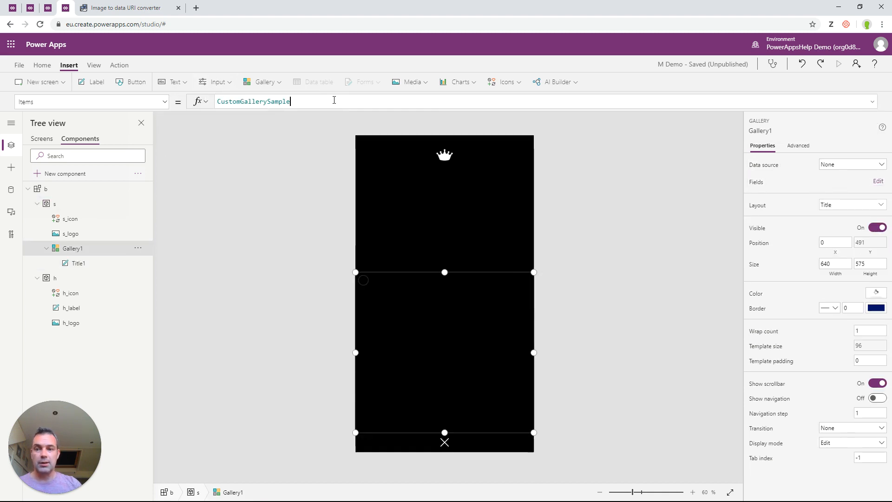
drag(333, 101, 198, 102)
text(b.Side)
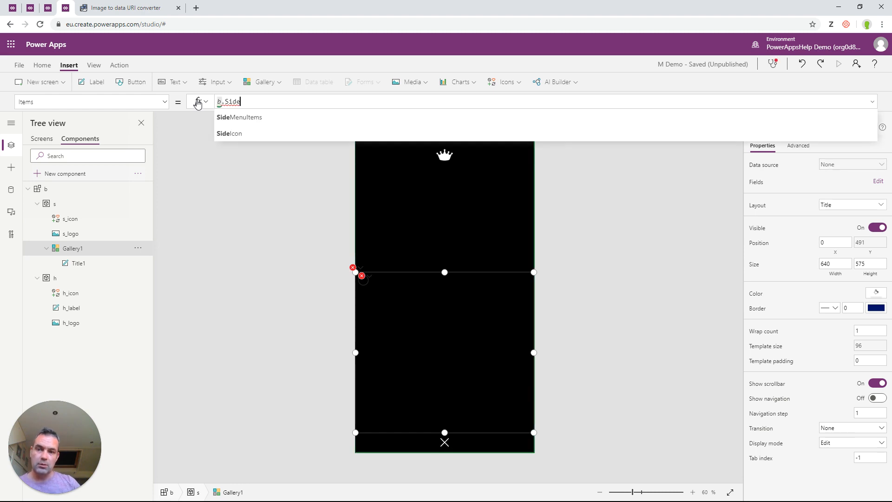
click(260, 117)
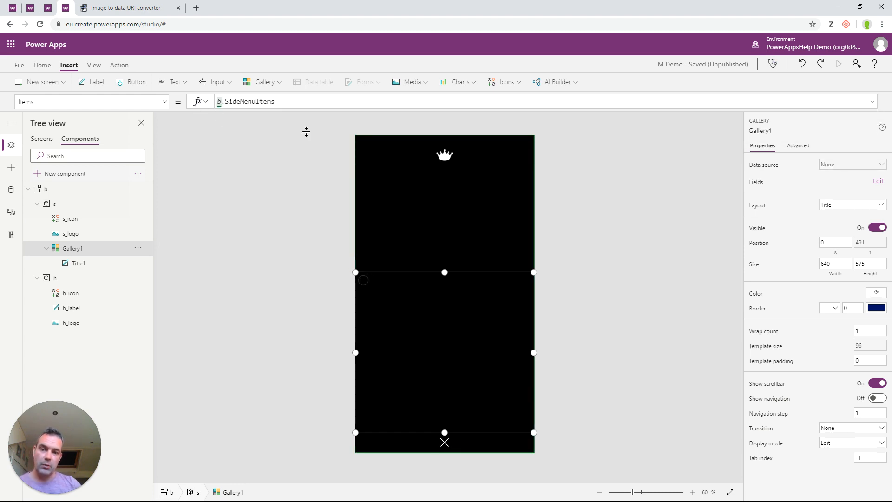
Step: Set the Font property of the gallery's title label to b.GlobalFont
click(76, 264)
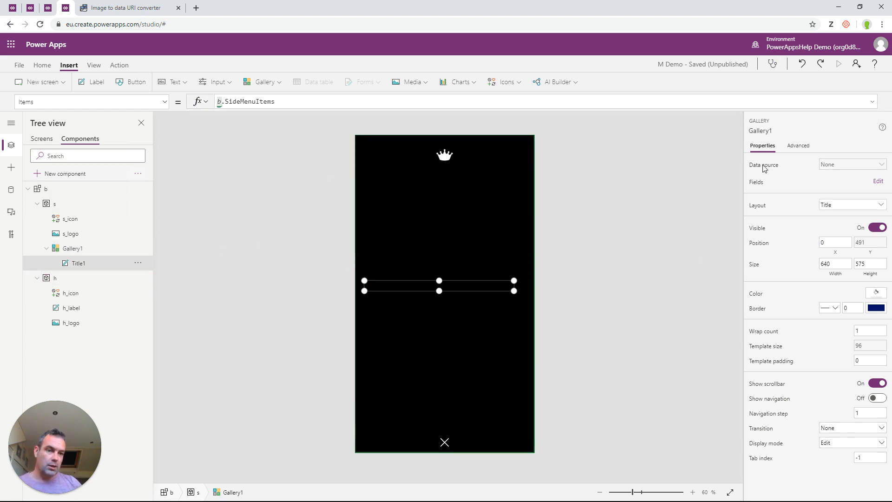
click(250, 101)
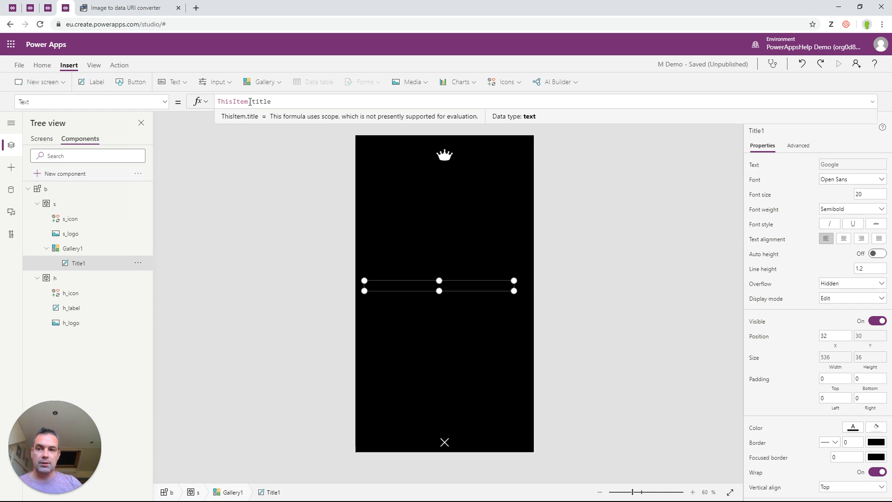
click(757, 181)
triple_click(251, 101)
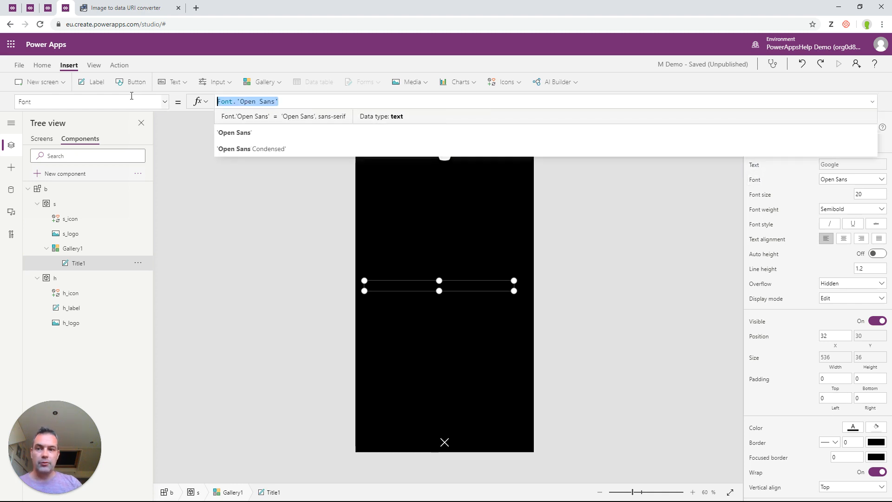
text(b.Glob)
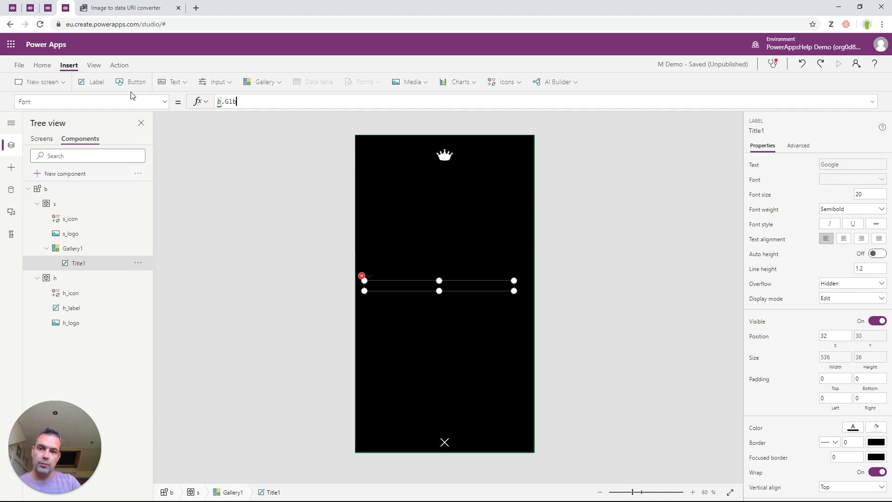
text(alFont)
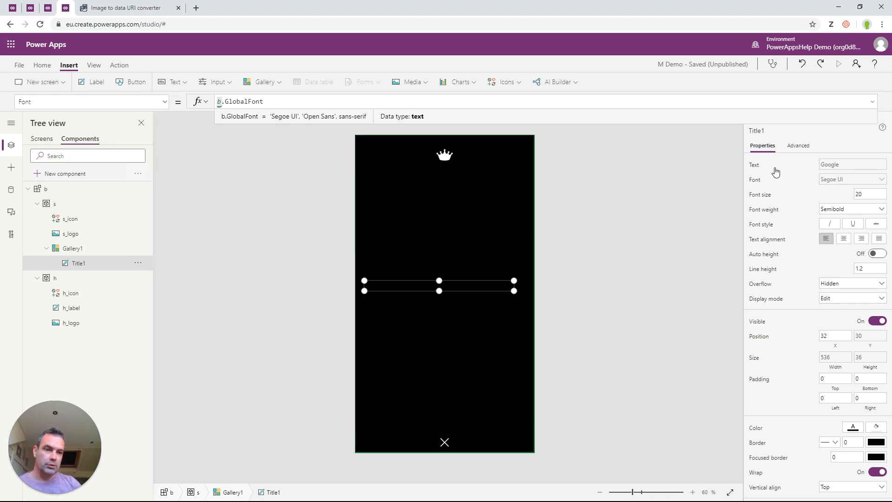
Step: Set the title label's font size to b.GlobalSize and center its text
click(744, 197)
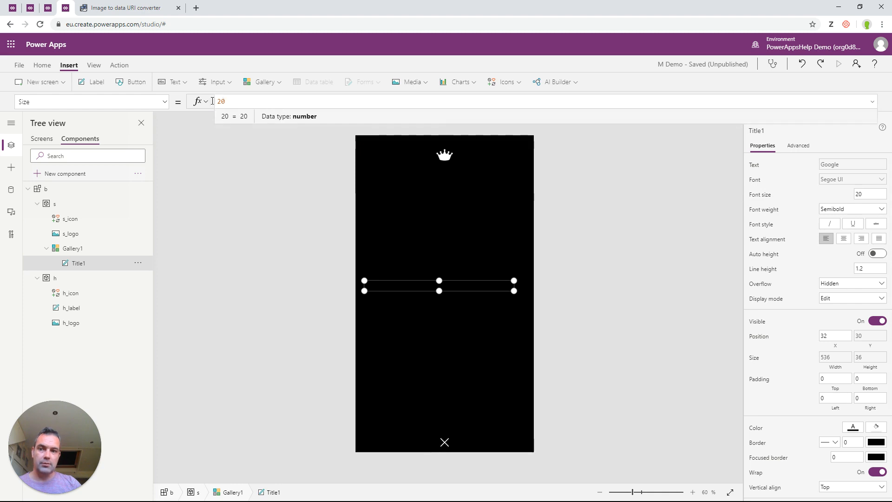
key(ctrl+a)
text(b.Glob)
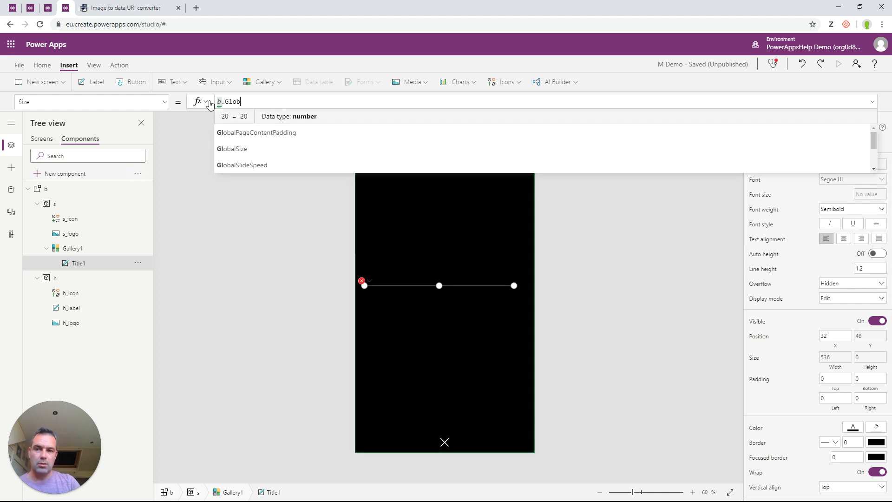
text(alSize)
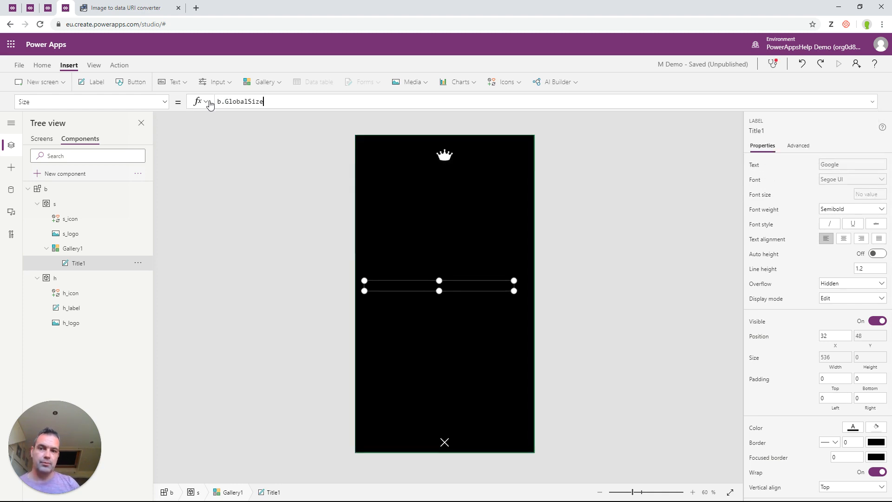
click(844, 239)
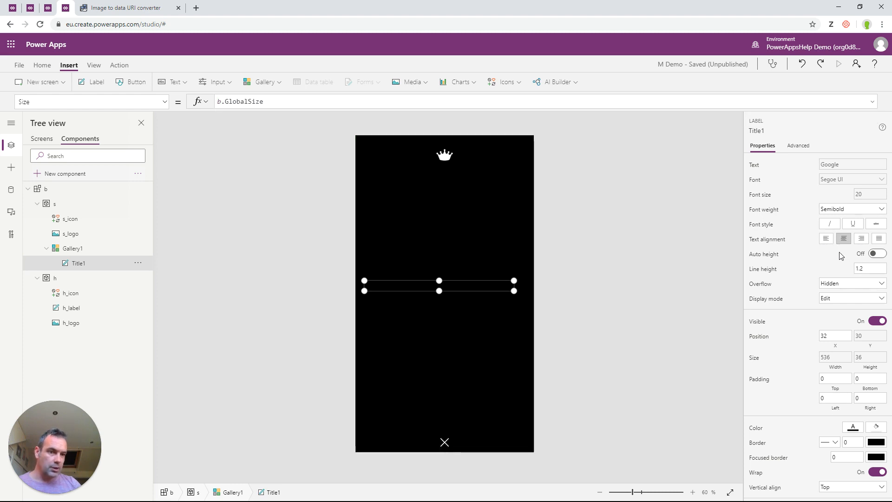
Step: Set both the X and Y position of the gallery's title label to 0
click(834, 335)
key(Tab)
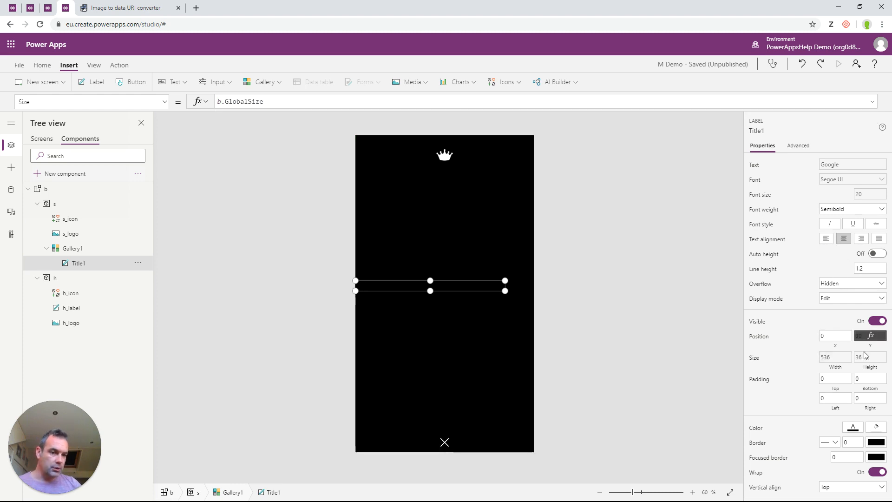
click(868, 339)
key(ctrl+a)
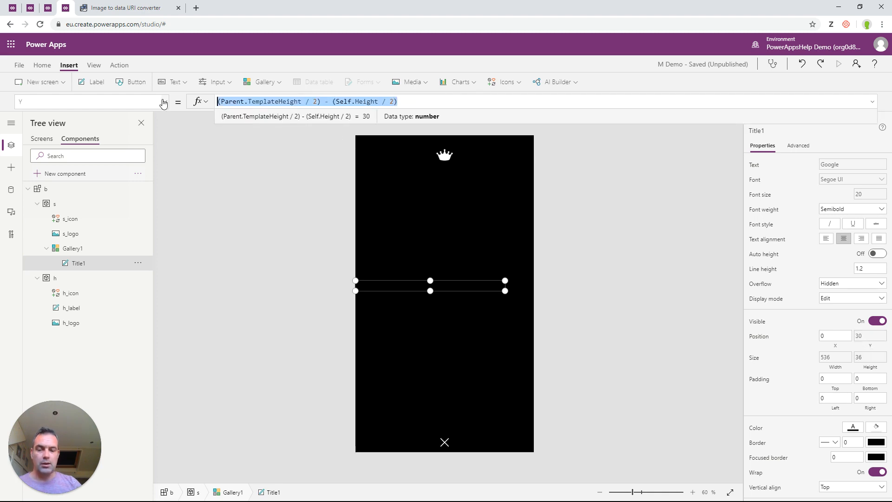
text(0)
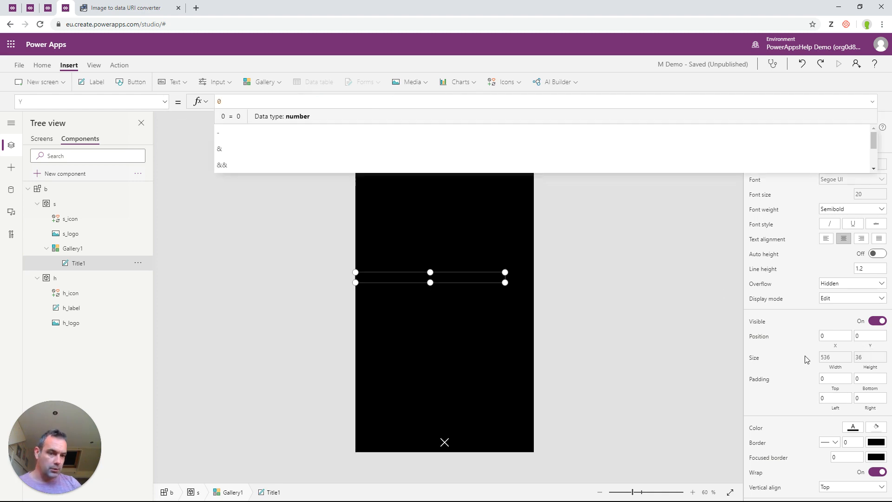
Step: Set the Width of the gallery's title label to Parent.TemplateWidth
click(835, 357)
click(298, 101)
key(shift+End)
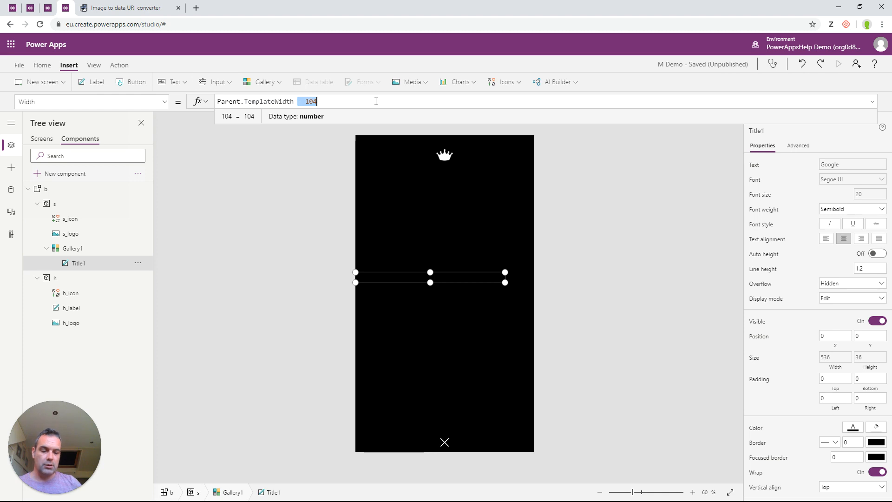
key(BackSpace)
Step: Set the Height of the gallery's title label to Parent.TemplateHeight
click(868, 357)
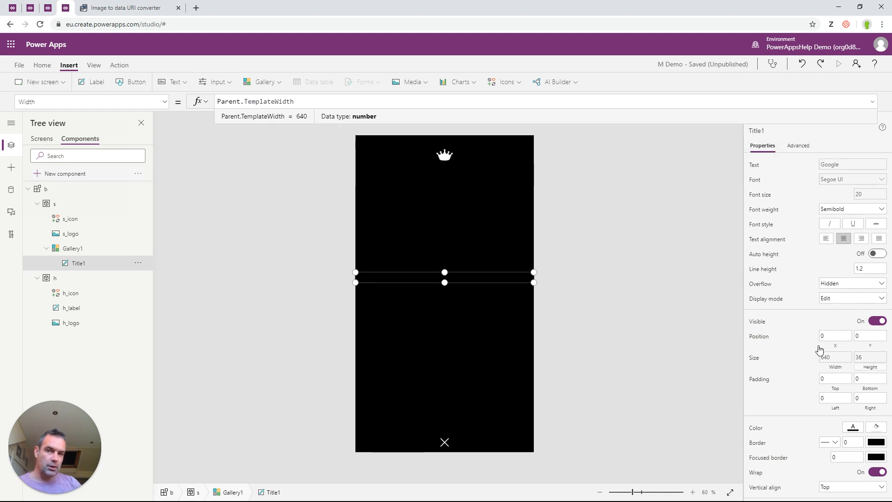
click(272, 101)
drag(283, 102, 181, 97)
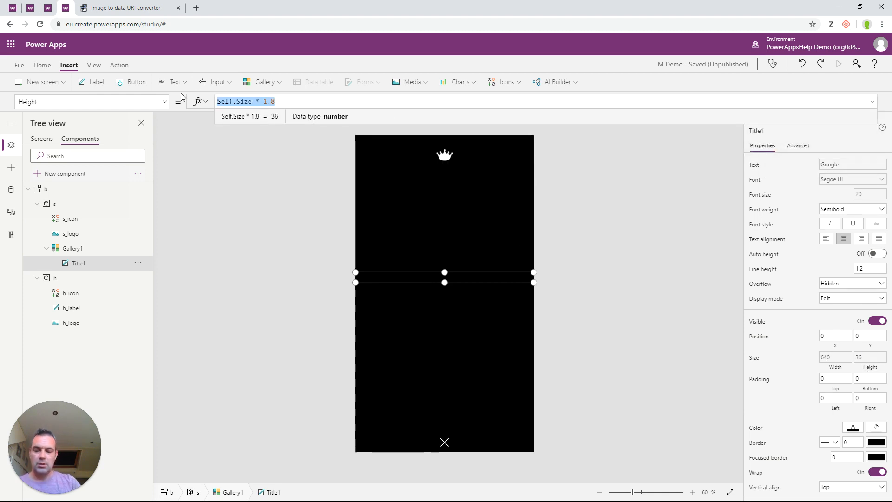
text(Parent.)
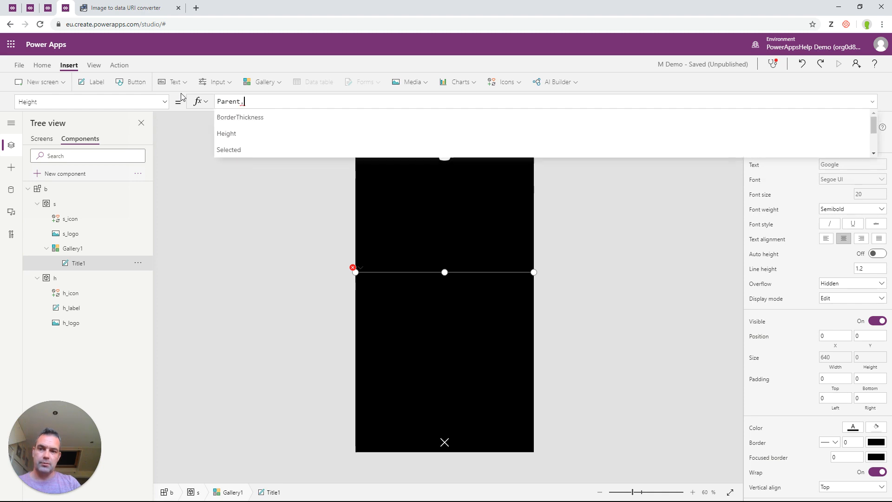
text(Temop)
key(BackSpace)
text(p)
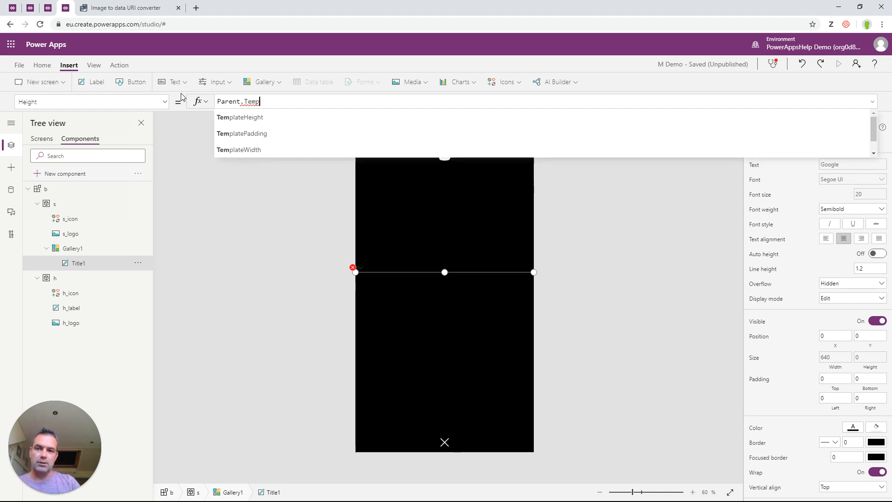
text(la)
key(Tab)
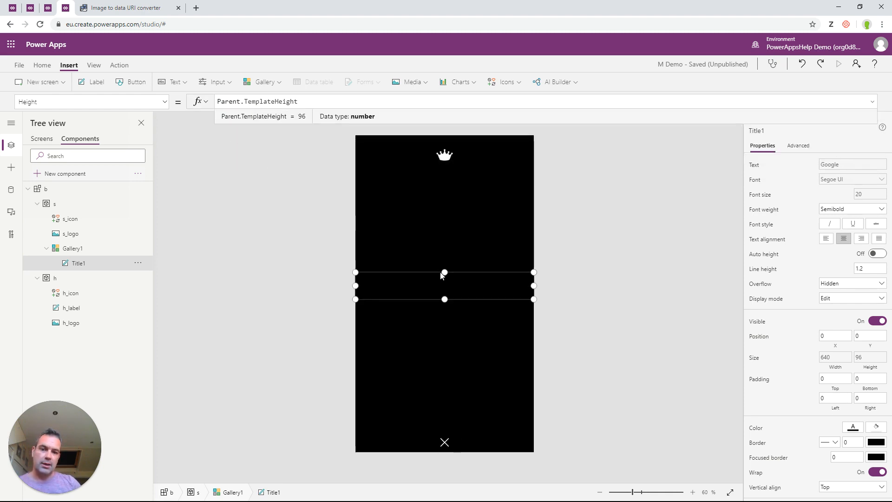
Step: Set the vertical alignment of the gallery's title label to Middle
scroll(838, 427, down, 2)
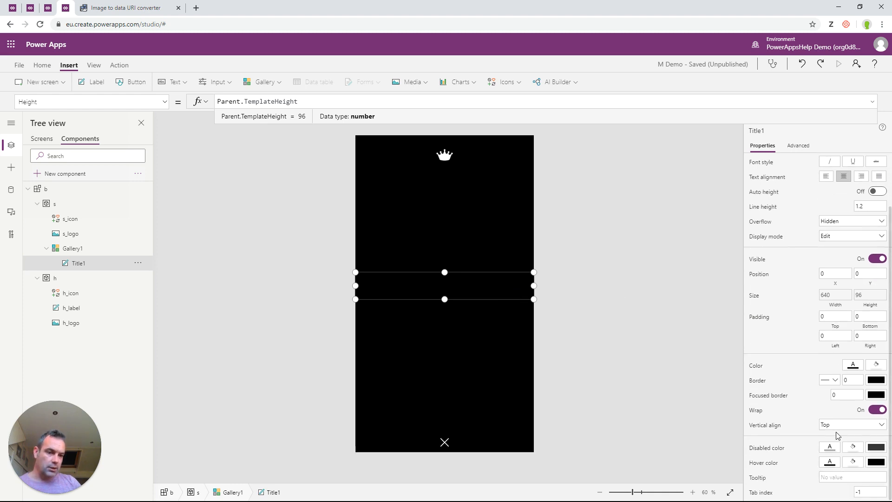
click(827, 426)
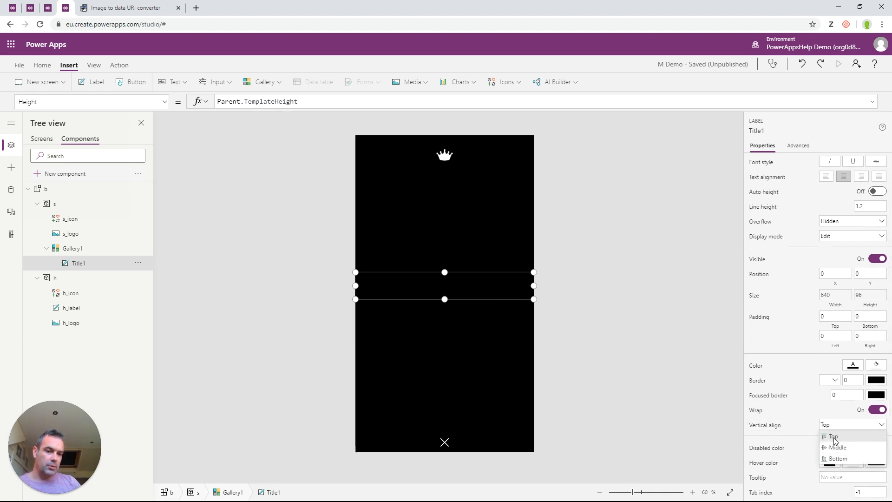
click(833, 436)
scroll(827, 296, up, 2)
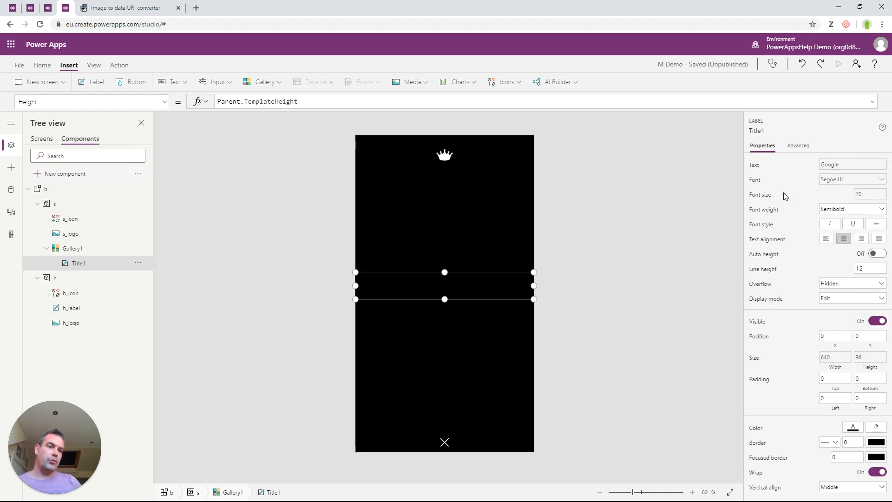
Step: Set the Color property of the gallery's title label to b.GlobalColor
scroll(806, 260, down, 3)
click(762, 370)
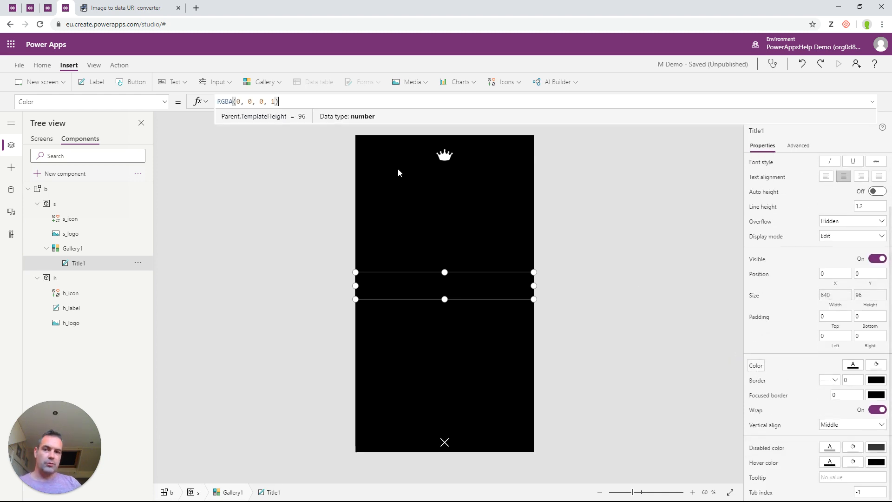
drag(279, 101, 208, 101)
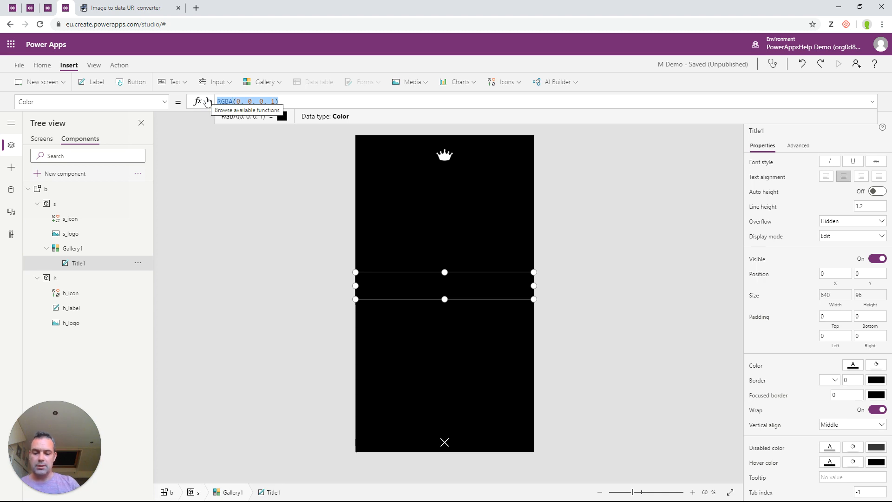
text(b.Glob)
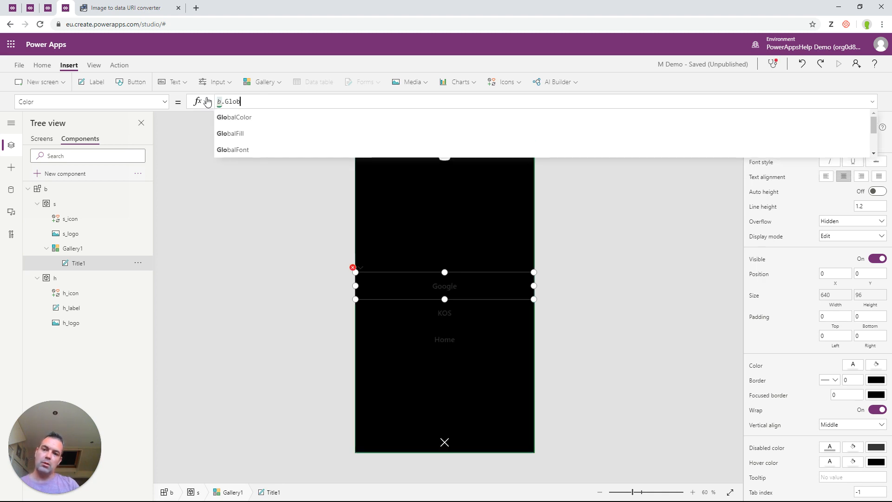
key(Tab)
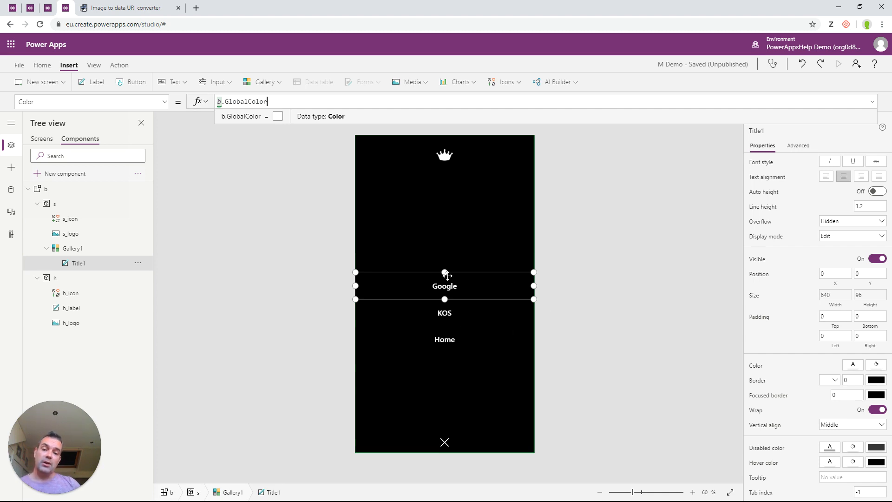
Step: Select the side menu gallery and set its Width to Parent.Width
click(423, 378)
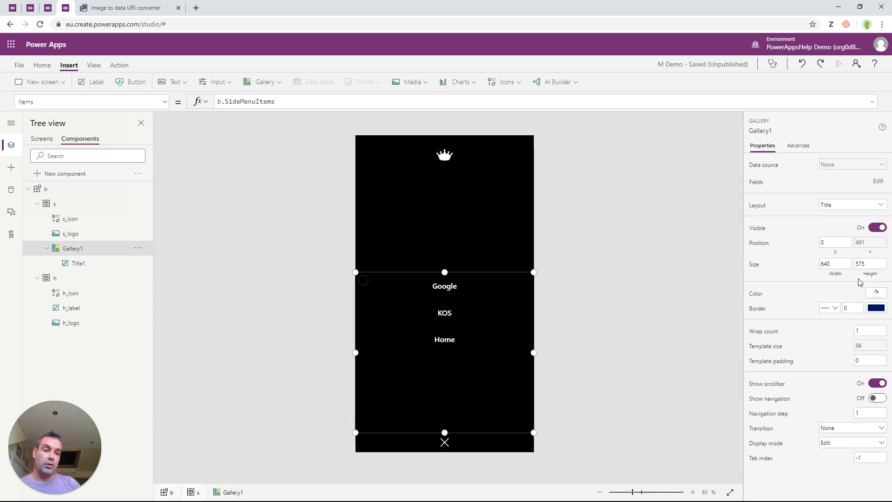
click(830, 267)
click(292, 98)
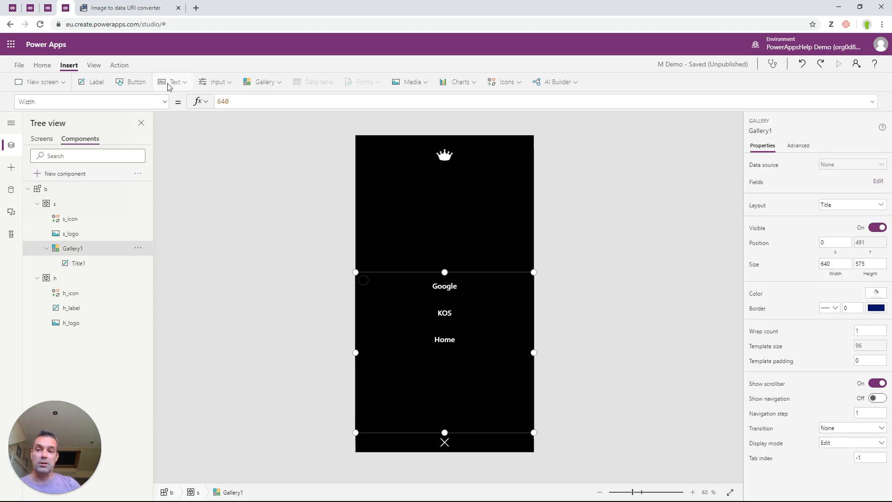
double_click(270, 99)
text(Par)
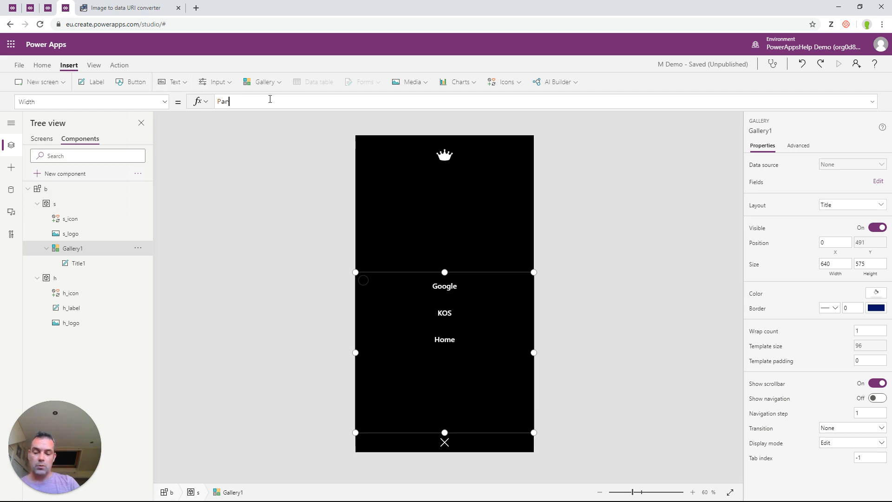
text(ent.Width)
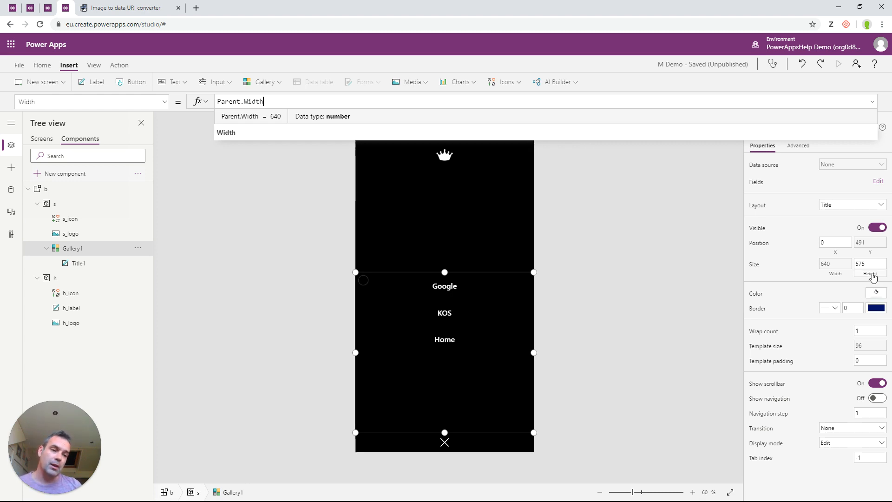
Step: Set the gallery's Height to the formula CountRows(Self.AllItems) * Self.TemplateHeight
click(869, 265)
double_click(260, 99)
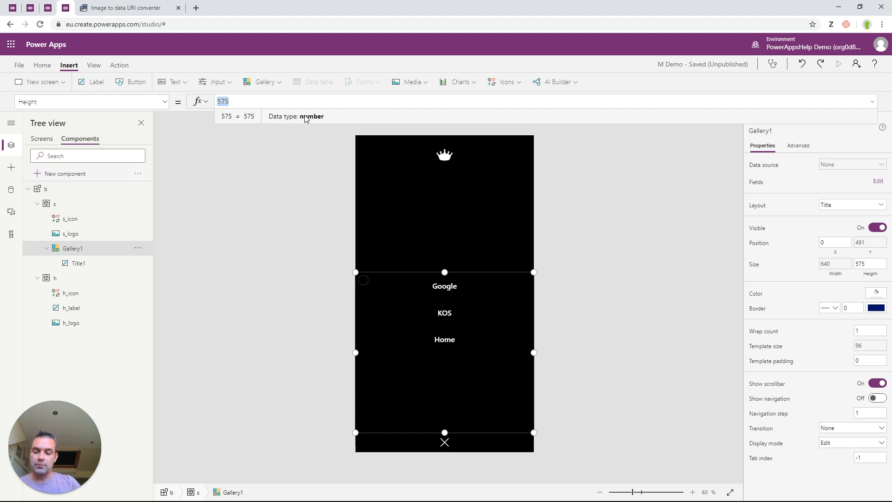
text(Count)
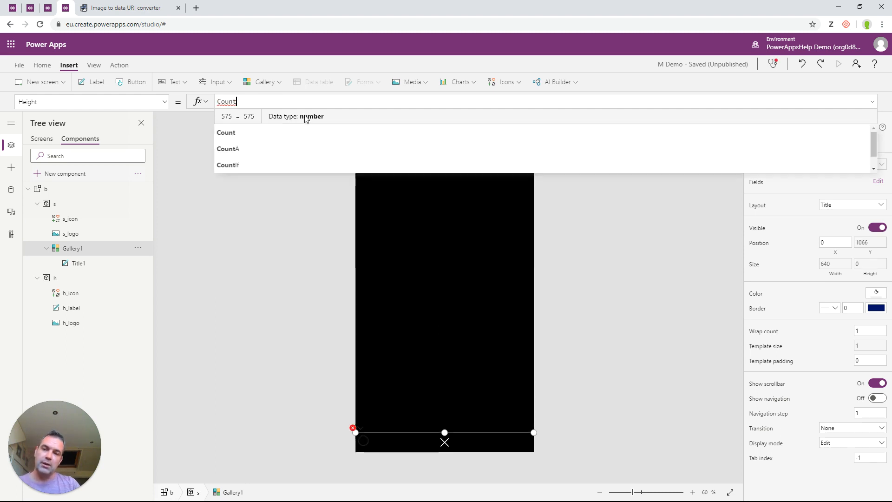
text(Rows(Self)
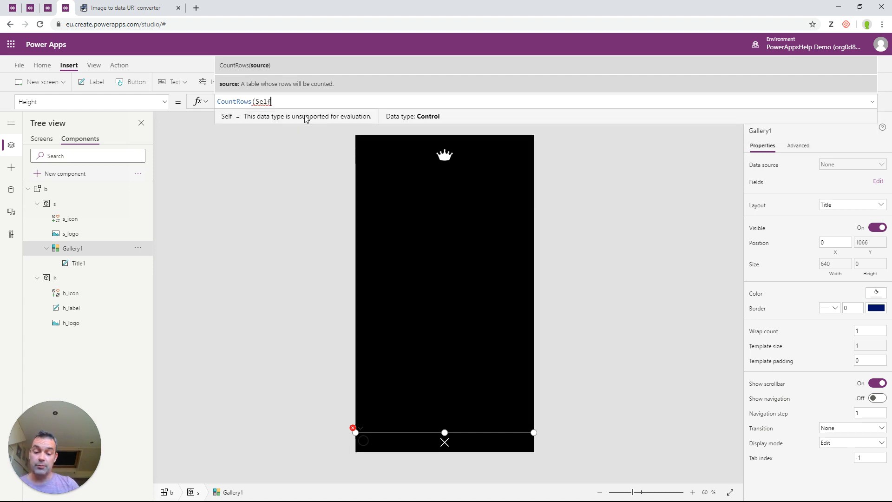
text(.All)
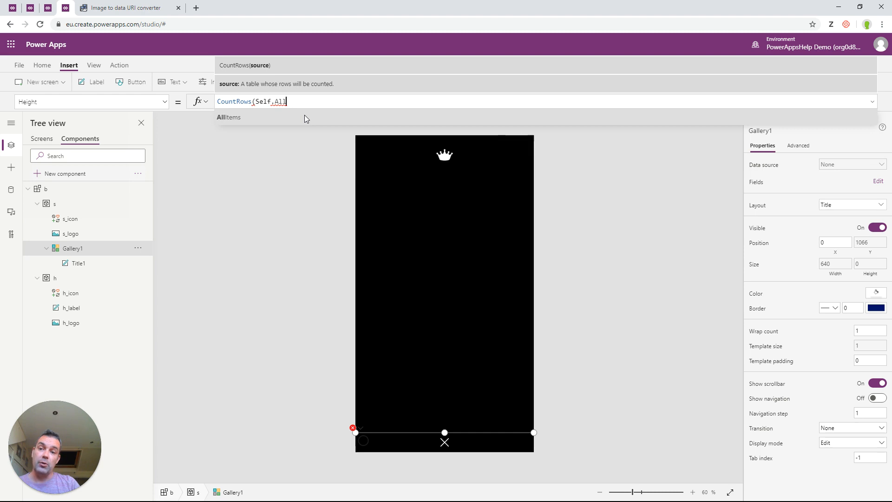
text(Items))
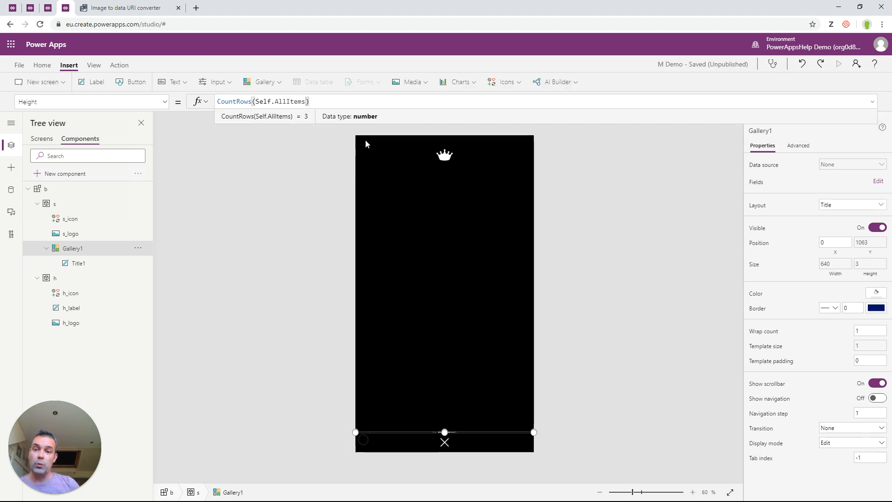
text( * Self)
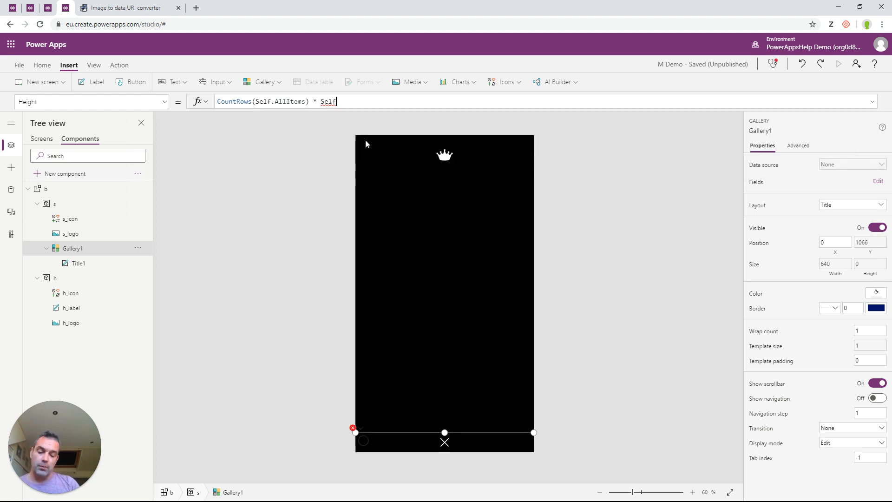
text(.)
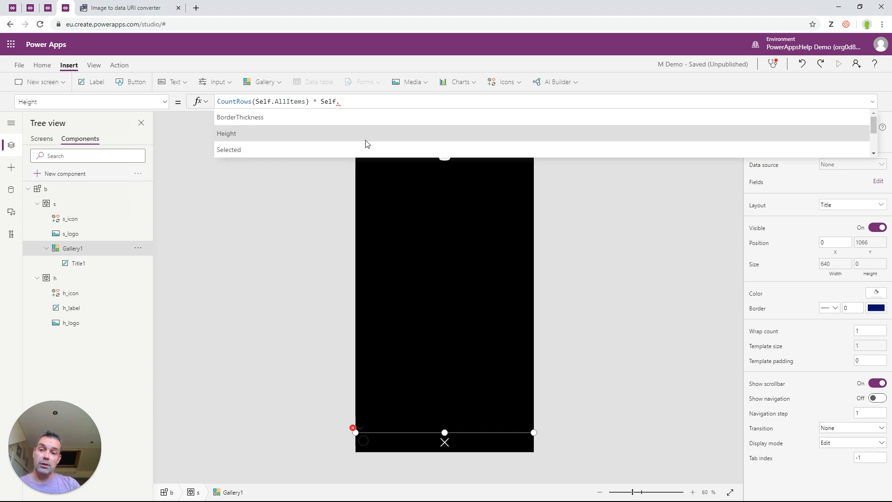
text(He)
key(BackSpace)
key(BackSpace)
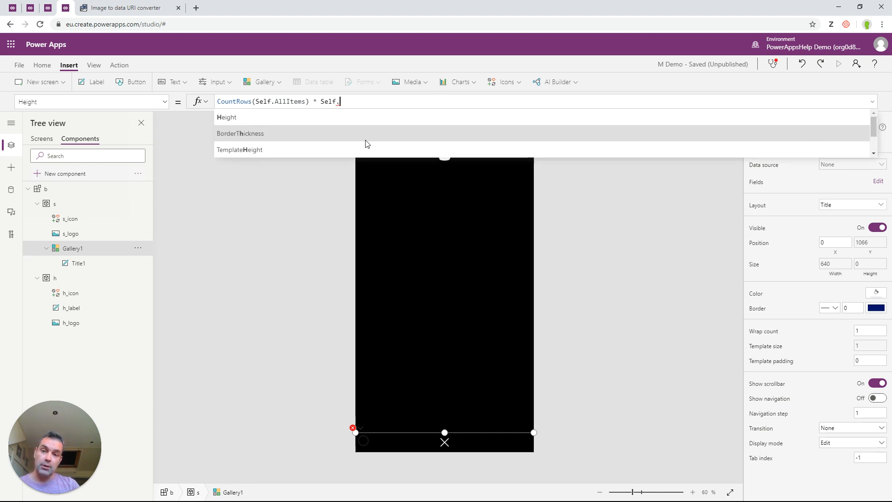
text(Temple)
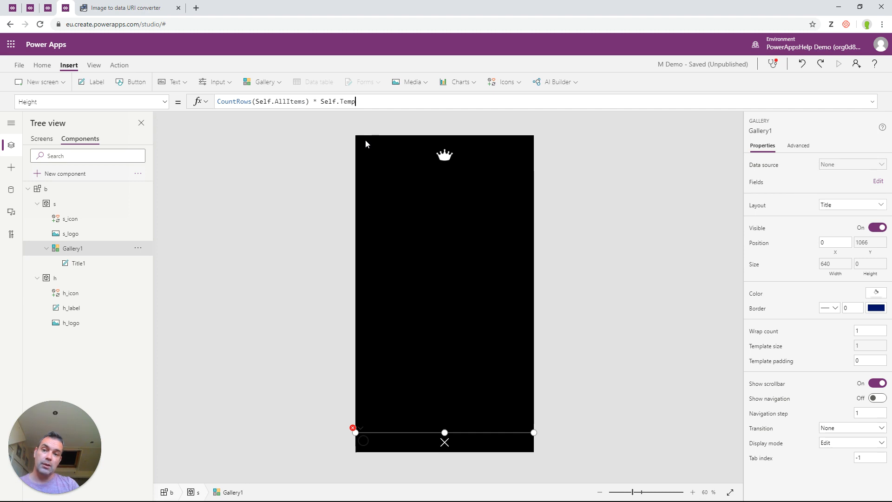
key(BackSpace)
text(ate)
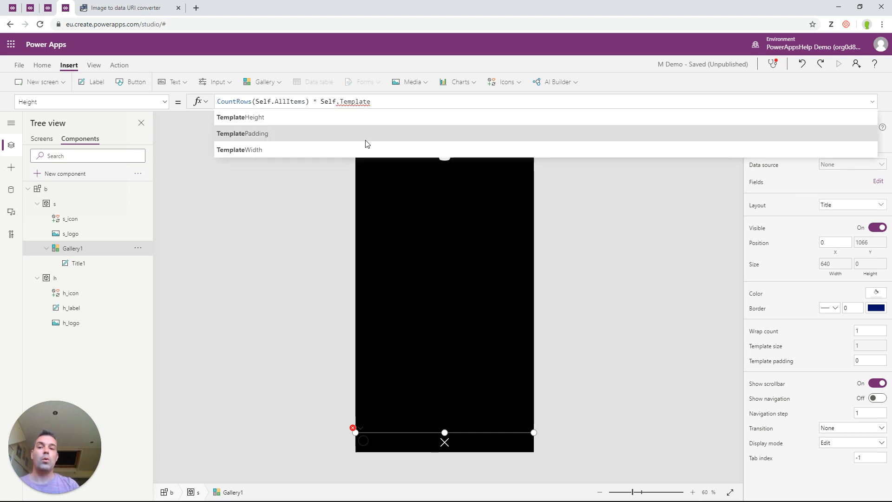
click(287, 116)
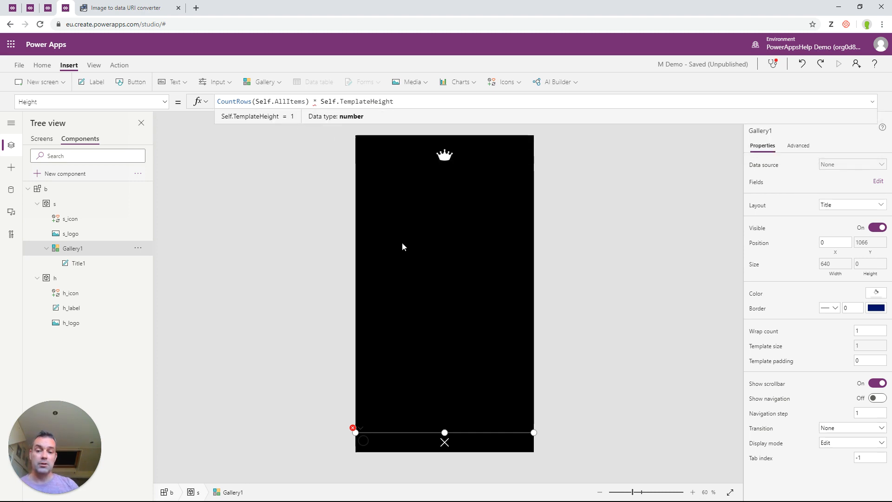
Step: Check the error in the gallery's Height formula and set the gallery's TemplateSize to 100
click(320, 102)
click(303, 108)
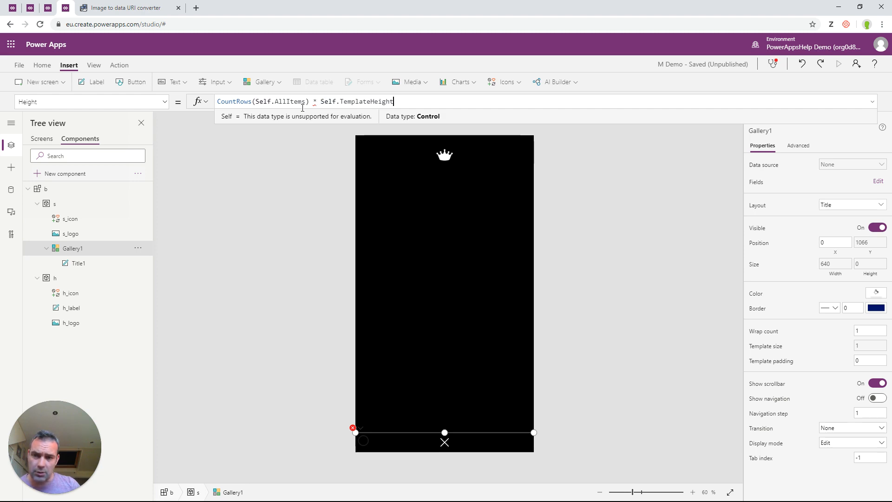
click(314, 101)
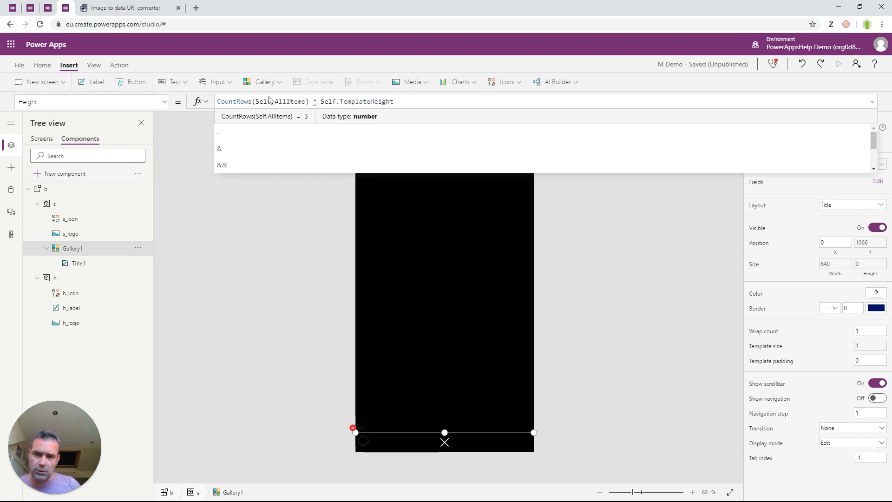
click(320, 101)
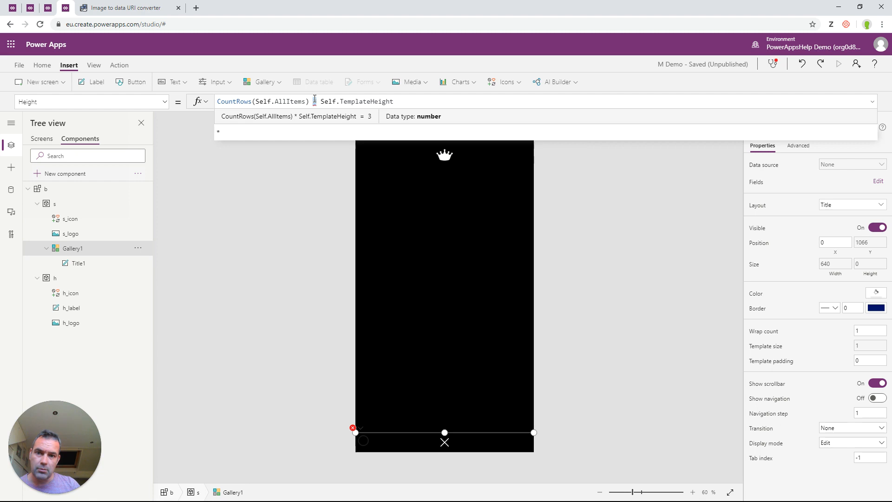
mouse_move(315, 99)
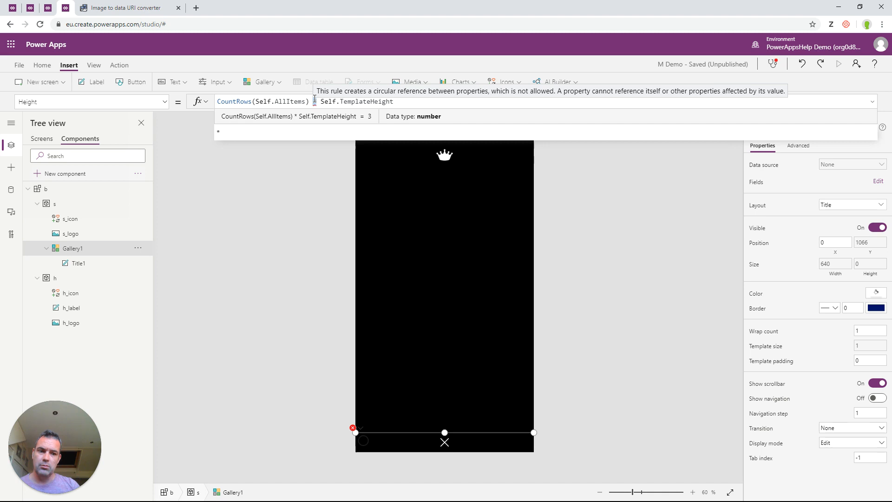
click(766, 347)
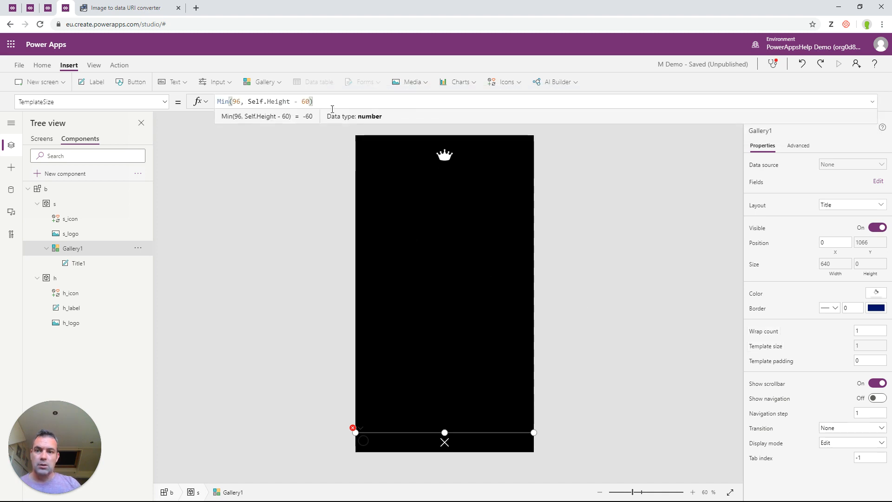
key(ctrl+a)
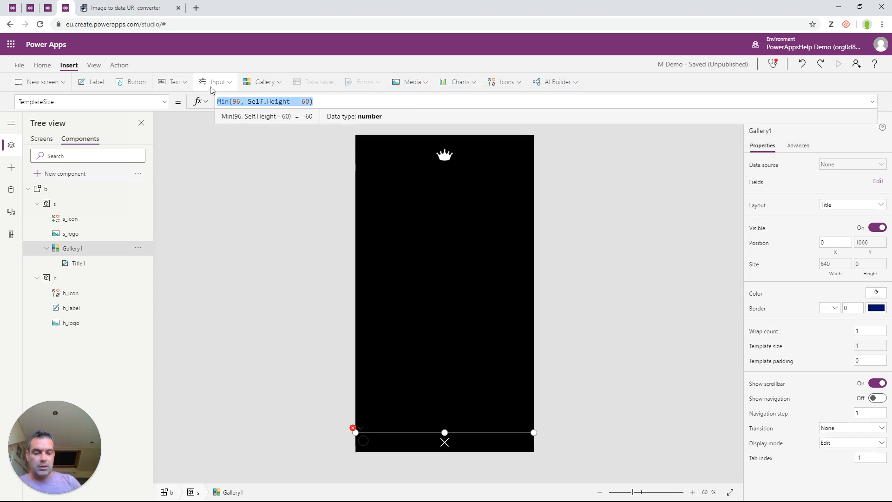
text(100)
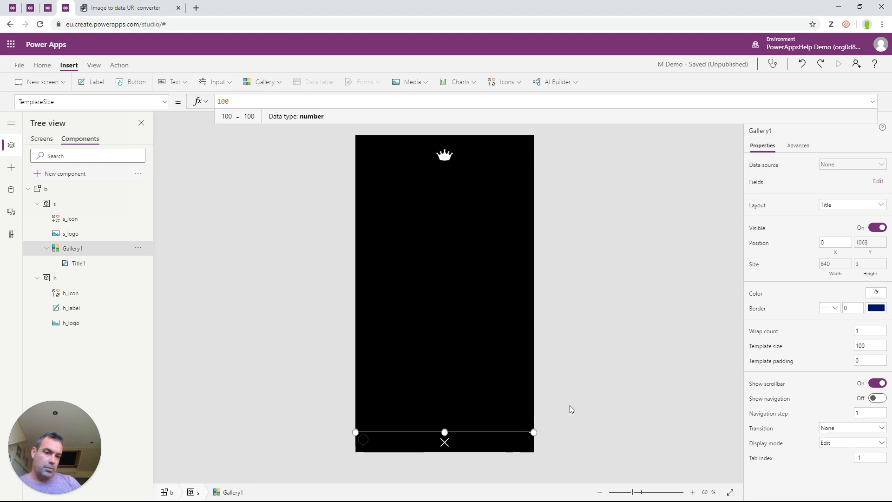
Step: Examine the side menu gallery's Height formula, evaluating its CountRows(Self.AllItems) and Self.TemplateHeight parts
click(462, 321)
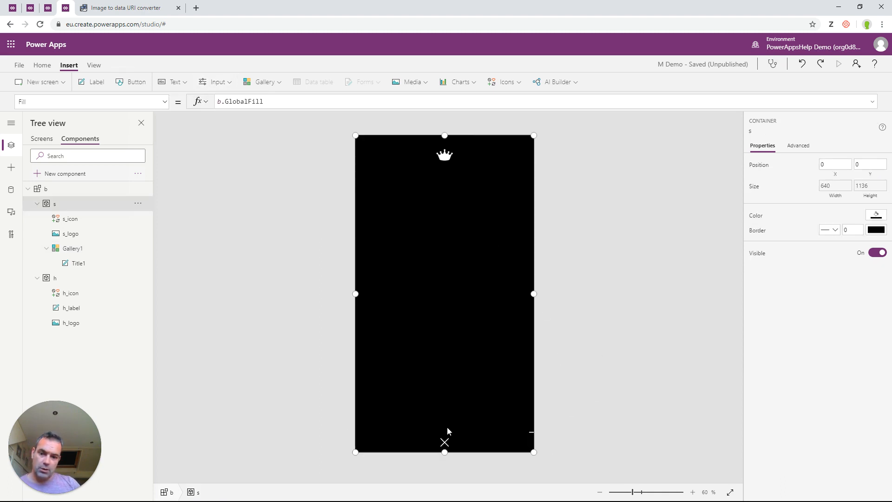
click(84, 247)
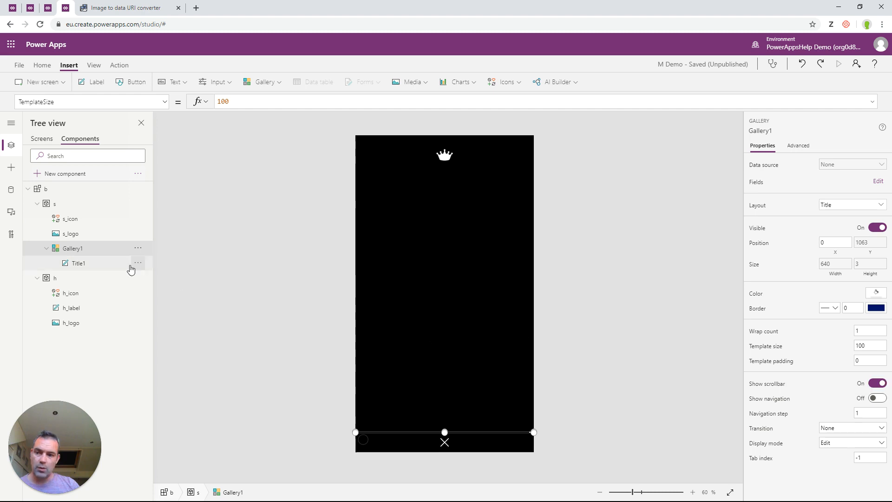
click(868, 265)
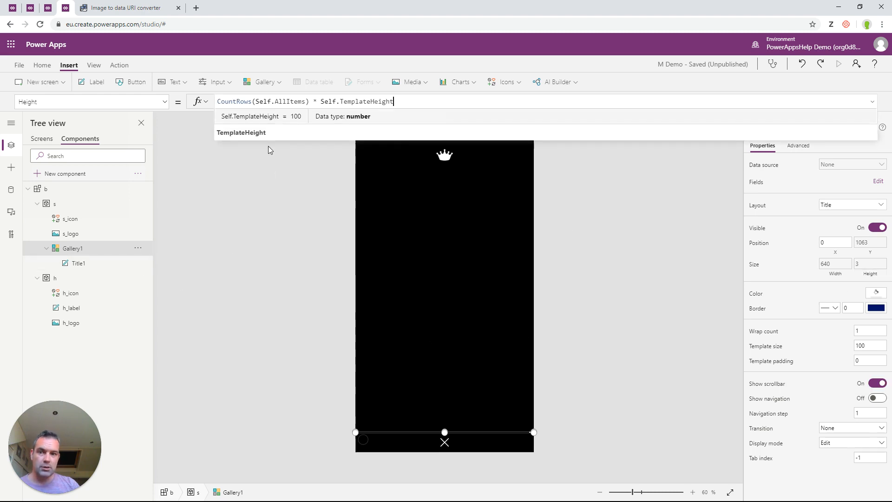
click(344, 101)
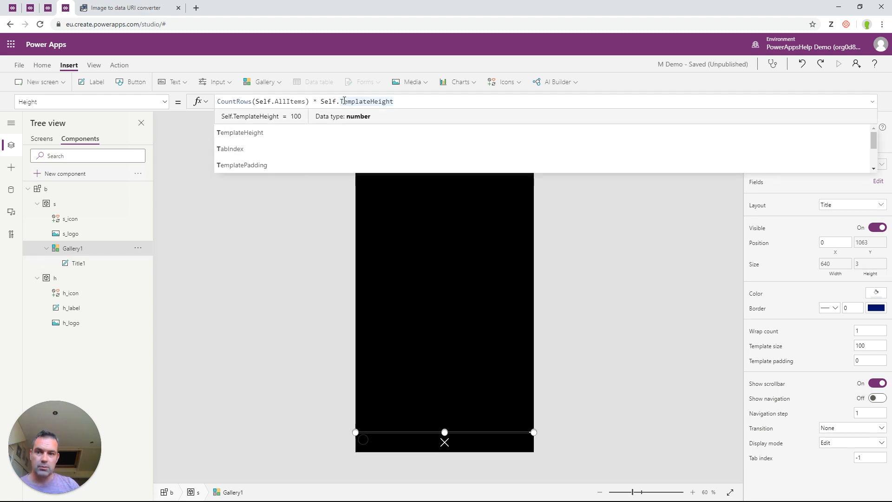
click(311, 101)
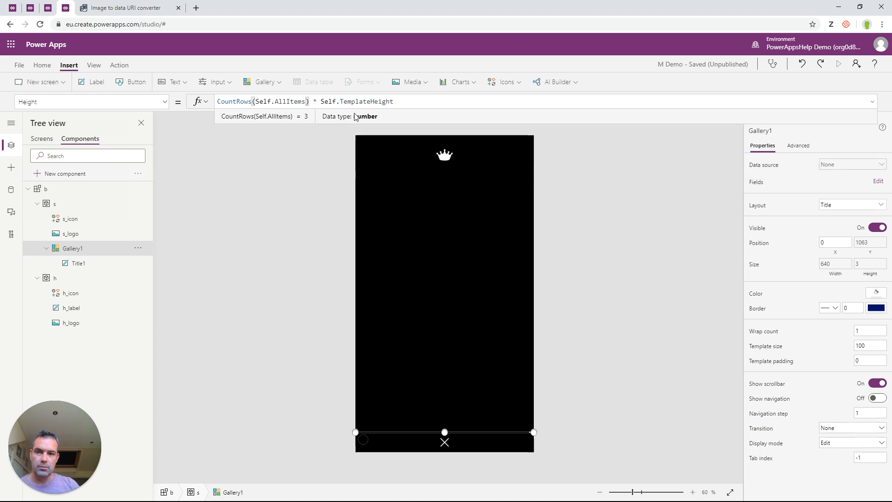
click(381, 107)
drag(394, 101, 321, 101)
double_click(278, 101)
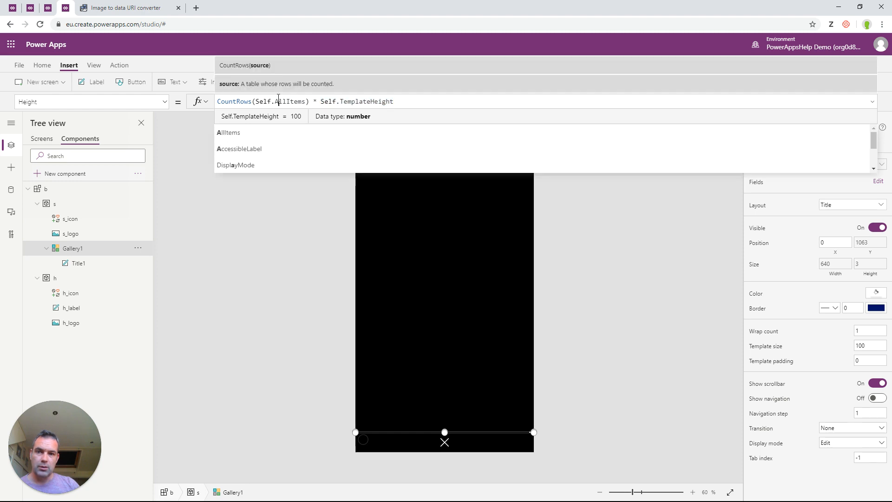
click(413, 100)
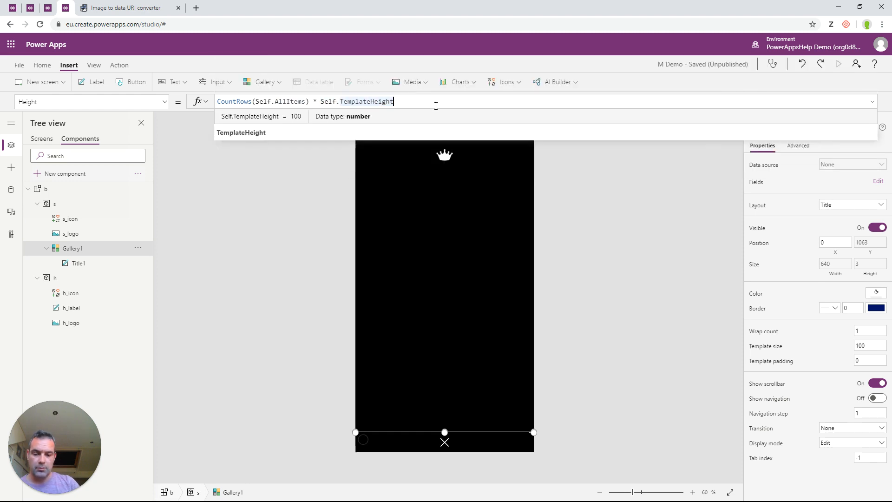
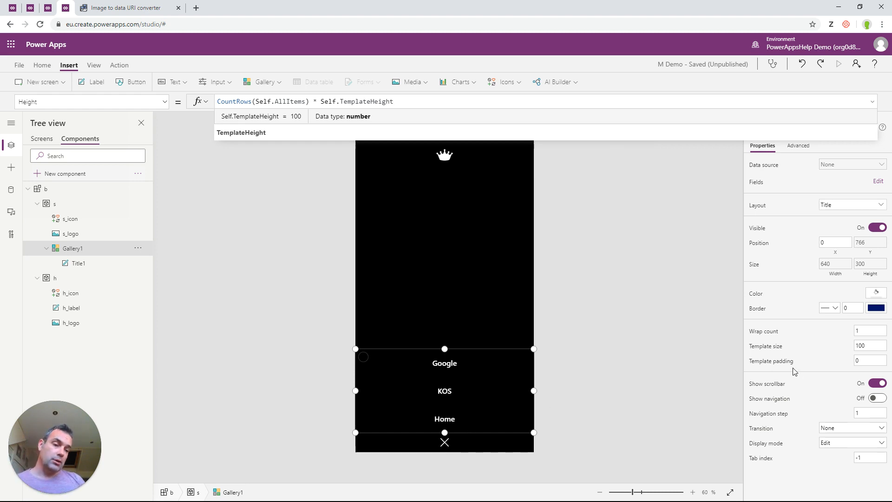
Step: Turn off the scrollbar of the side menu gallery and rename the gallery s_gal
click(877, 383)
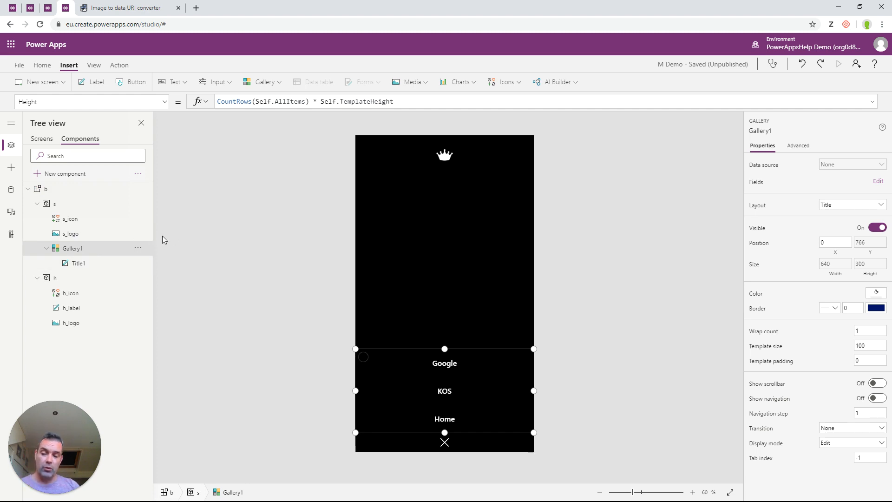
click(138, 248)
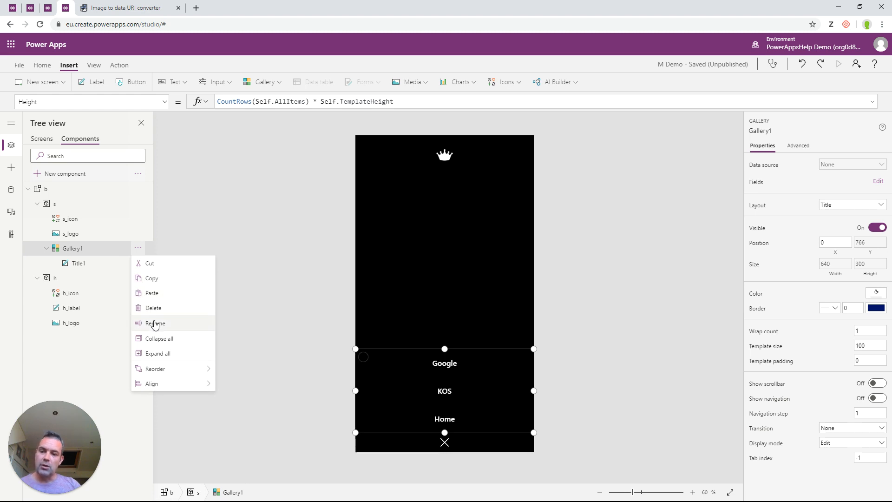
click(155, 323)
text(s_)
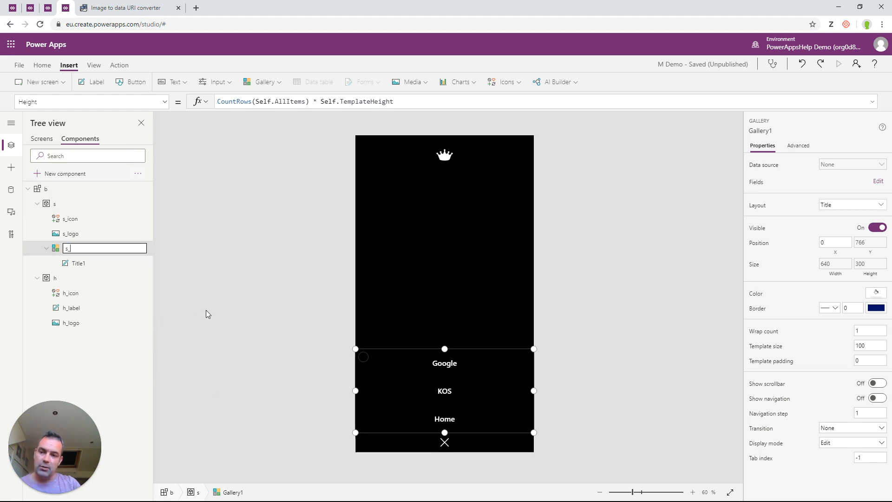
text(gal)
key(Return)
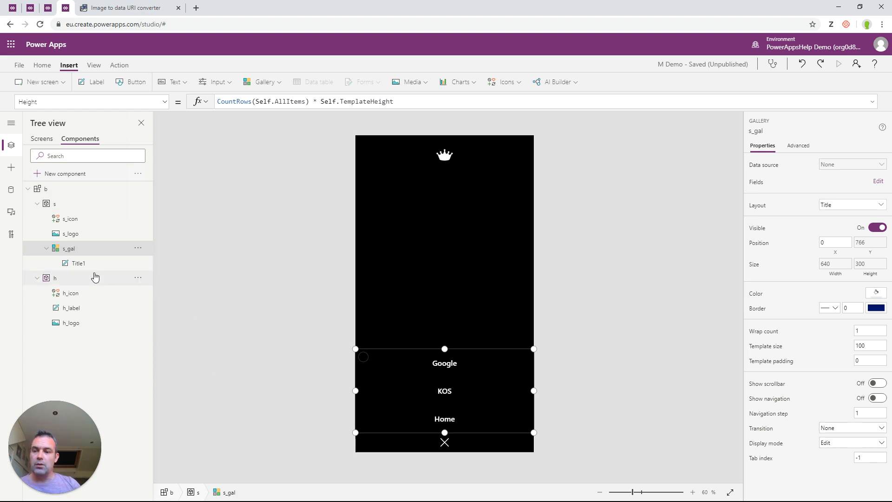
Step: Rename the title label inside the side menu gallery as s_label
click(79, 264)
right_click(94, 265)
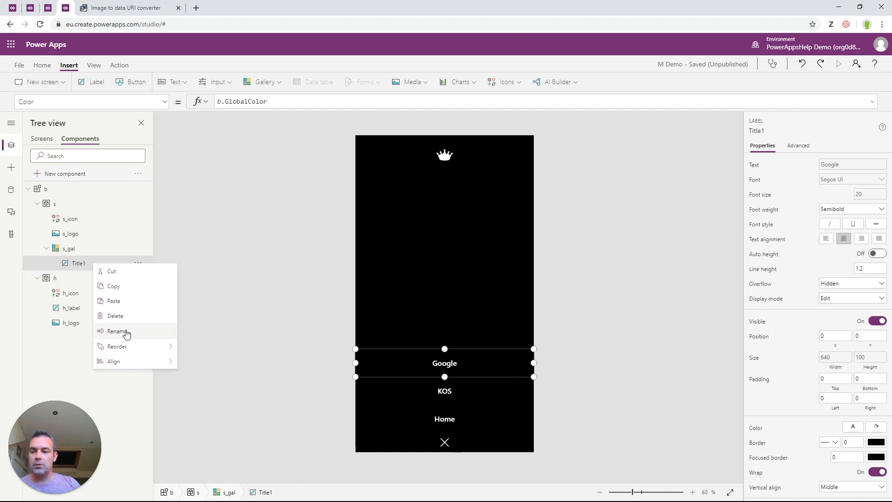
click(126, 331)
text(s)
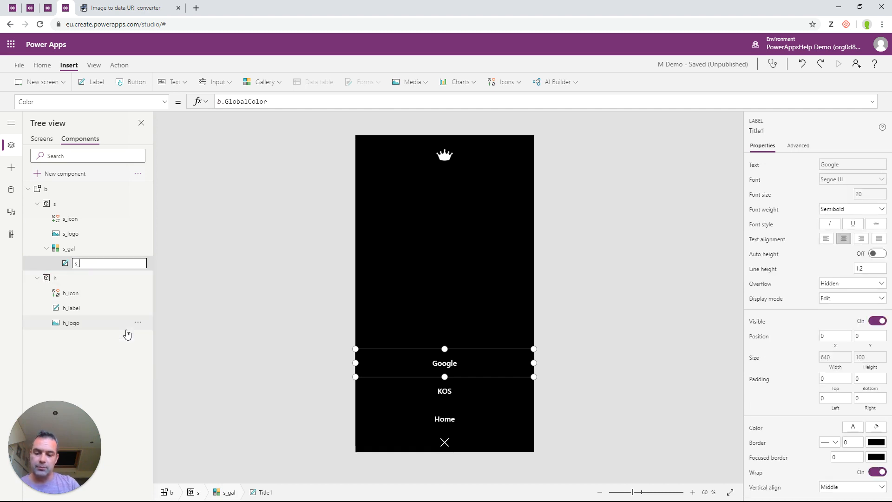
text(_label)
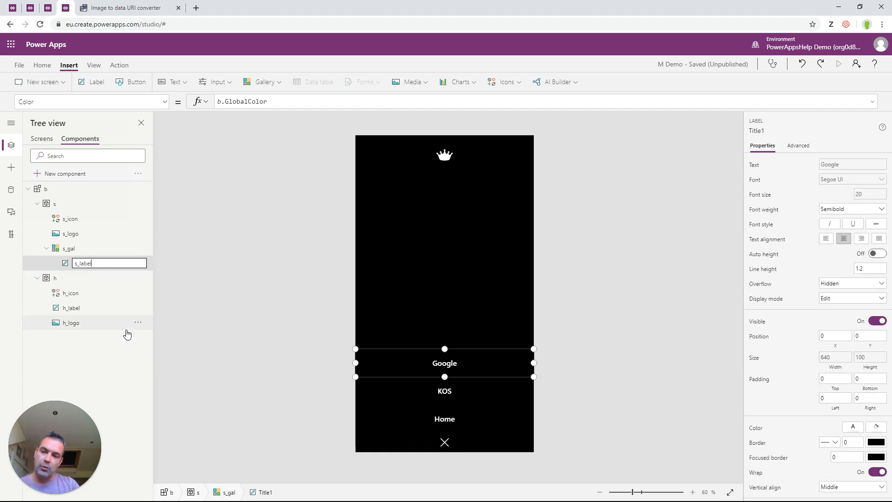
key(Return)
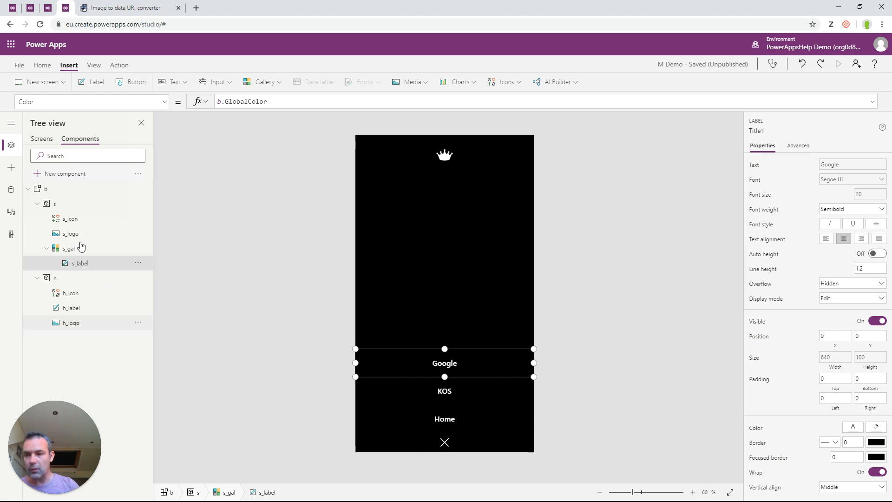
Step: Collapse both containers in the component tree and set the X position of side menu container s to Parent.Width
click(38, 205)
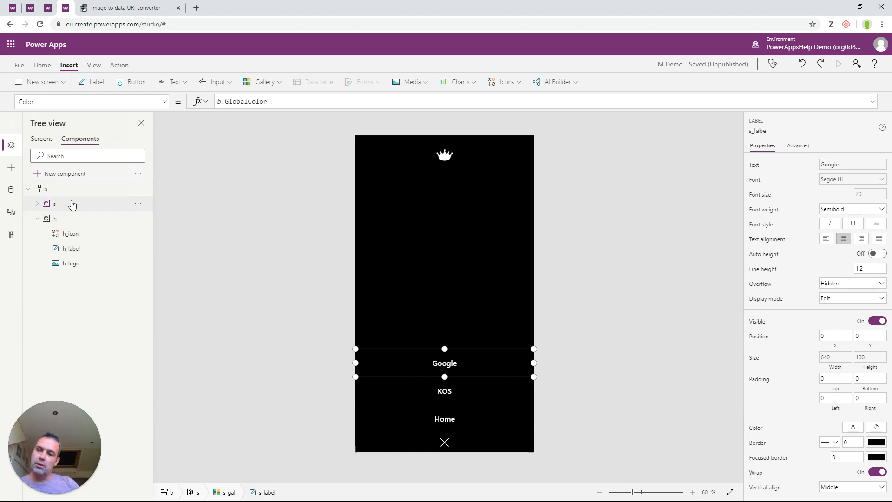
click(37, 219)
click(50, 206)
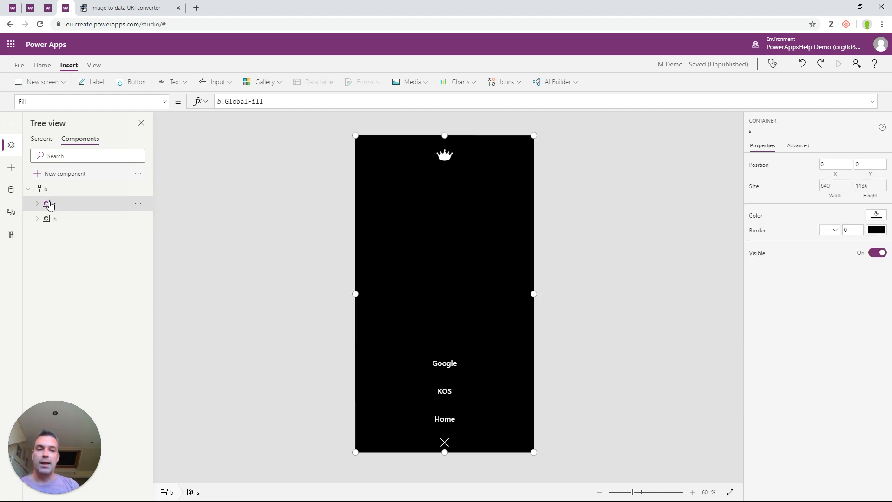
click(834, 166)
click(276, 101)
key(BackSpace)
text(Pare)
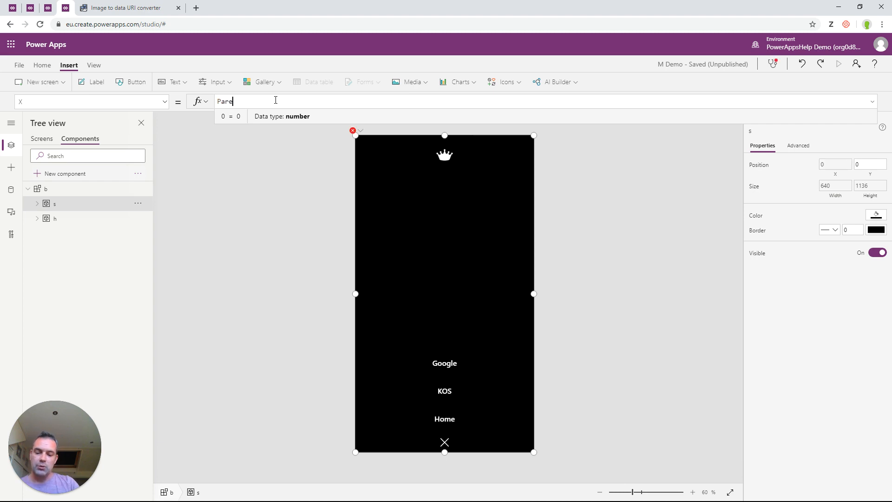
text(nt.Width)
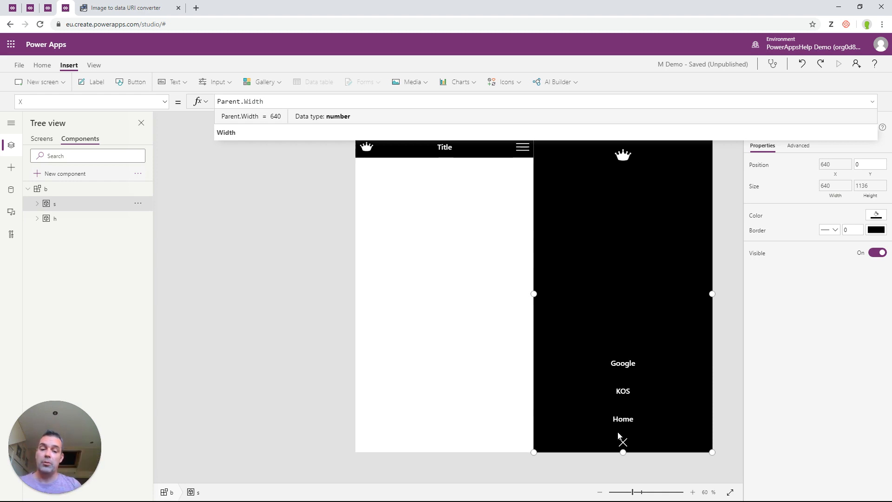
Step: Set the OnSelect property of the header's hamburger icon to Set(SideShow, true)
click(526, 152)
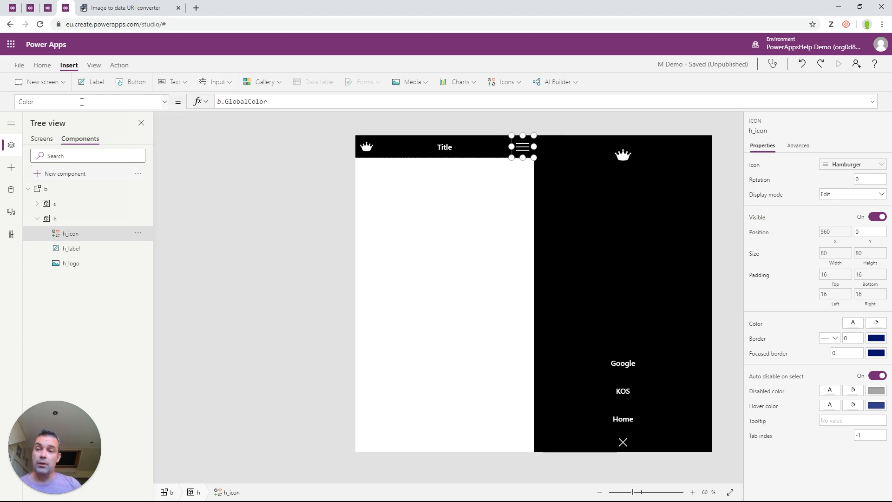
click(164, 102)
scroll(78, 232, down, 3)
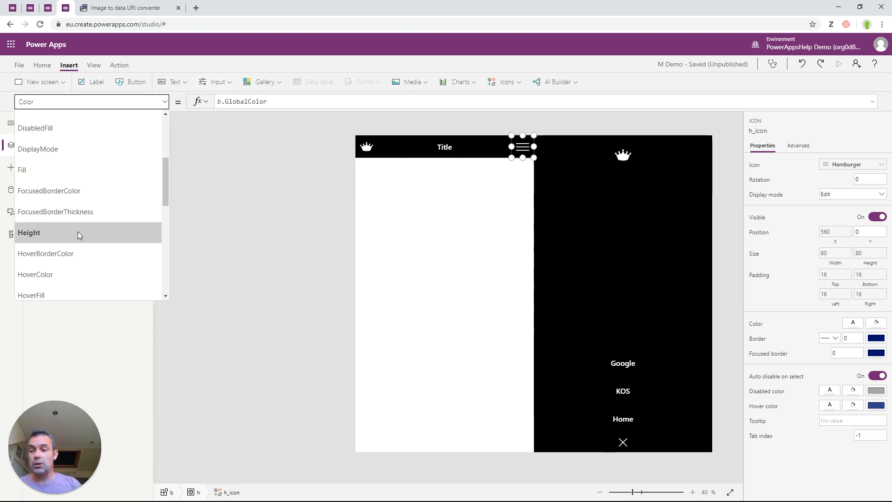
scroll(78, 233, down, 2)
click(57, 246)
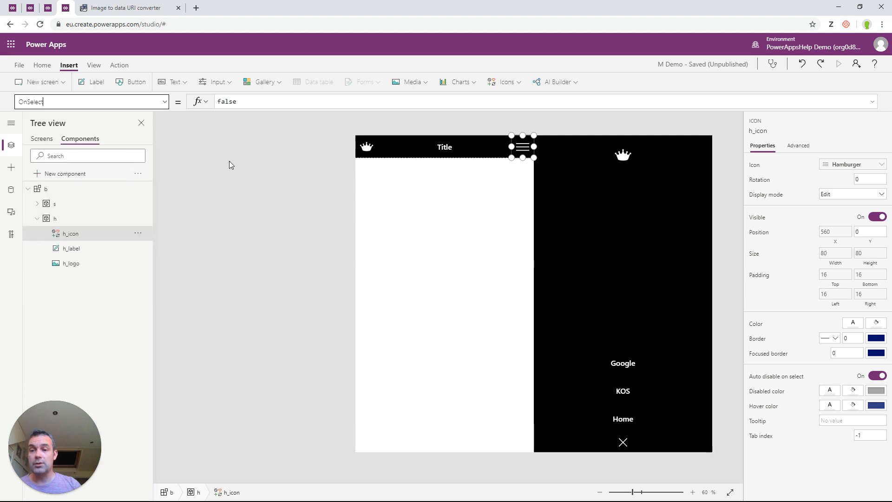
double_click(233, 102)
text(Set()
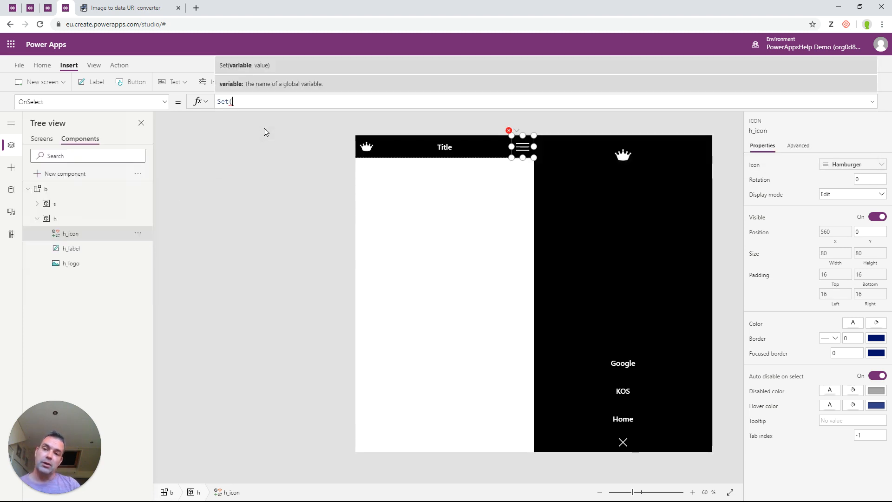
text(S)
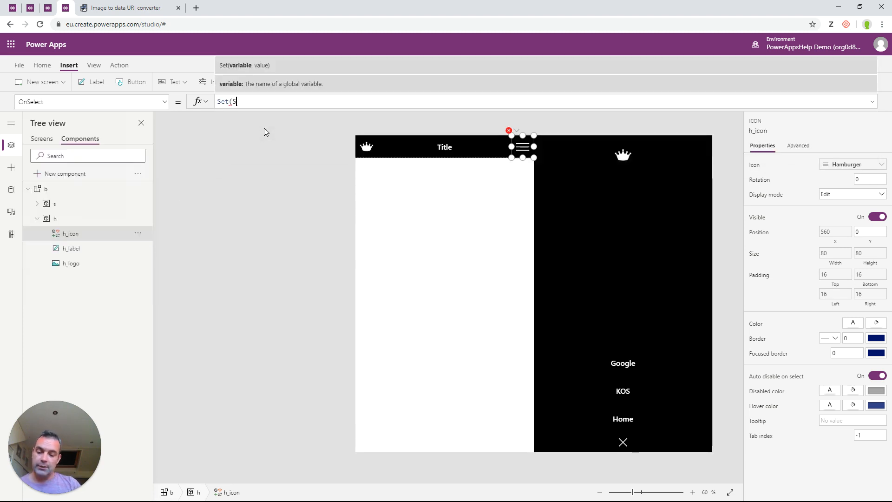
text(ideShow)
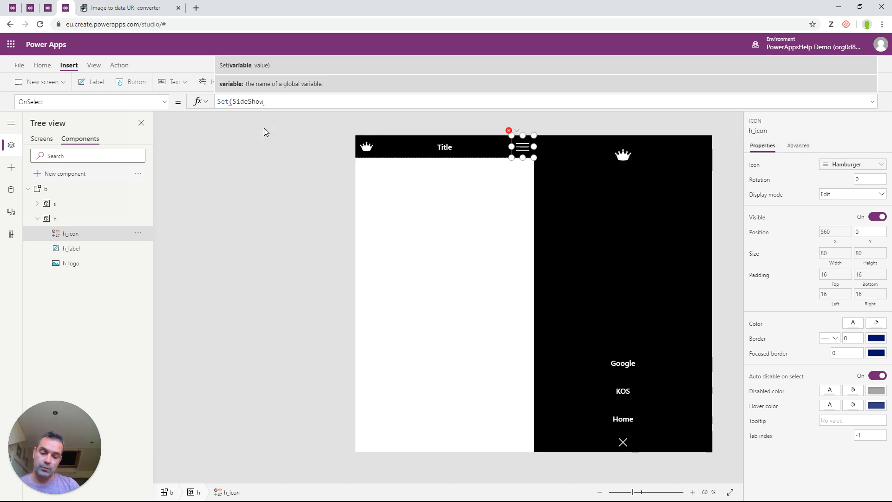
text(, true))
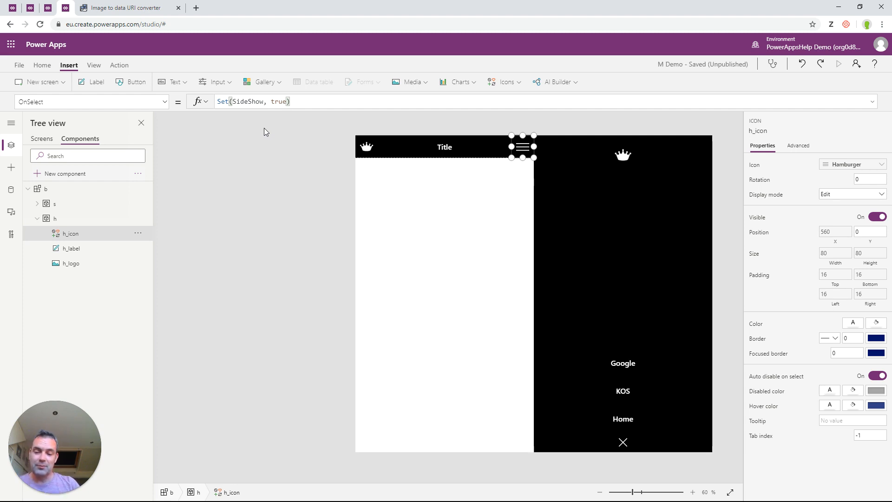
Step: Append a second action, Set(SideSlide, !SideSlide), to the hamburger icon's OnSelect formula, separated by a semicolon
text(;)
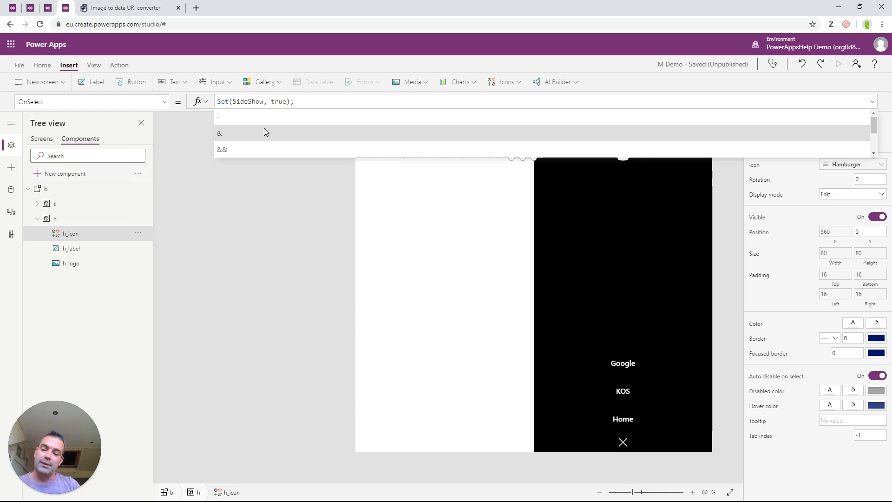
text( Set()
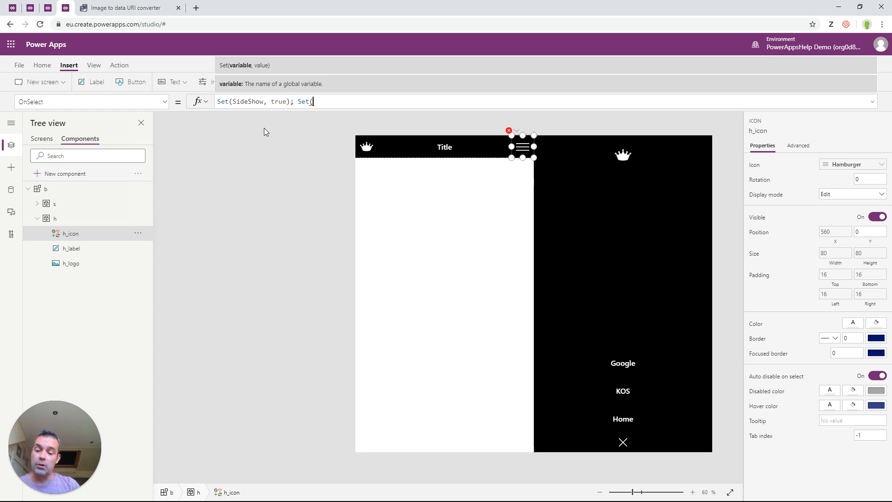
text(Side)
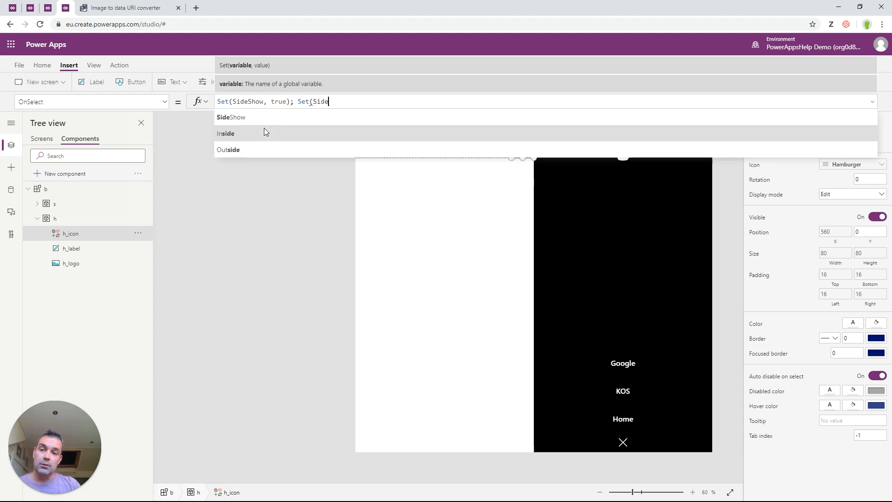
text(Slide, )
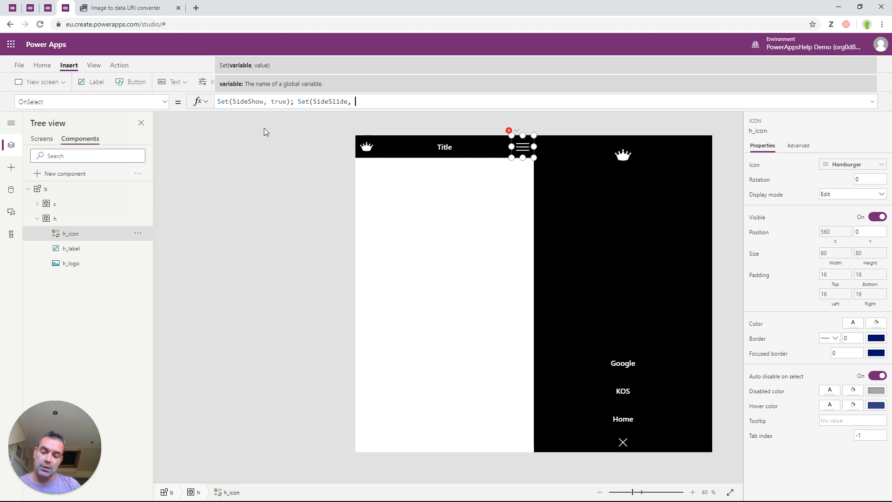
text(!SideSl)
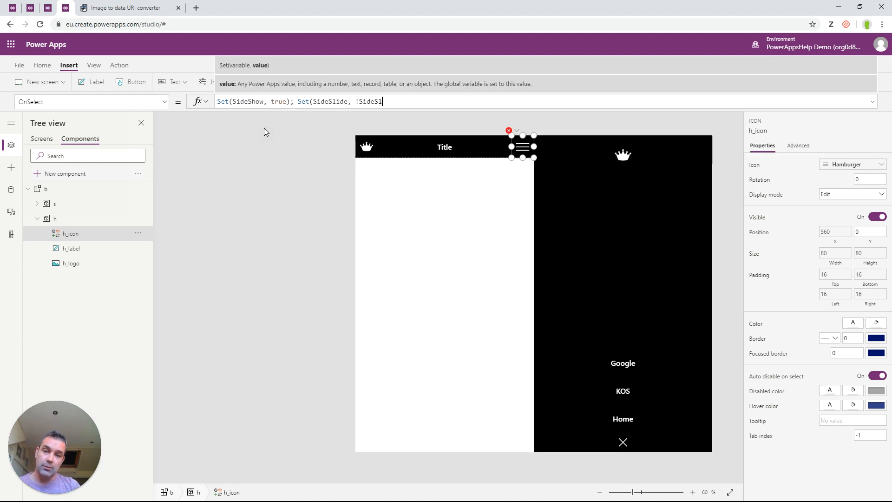
text(ide))
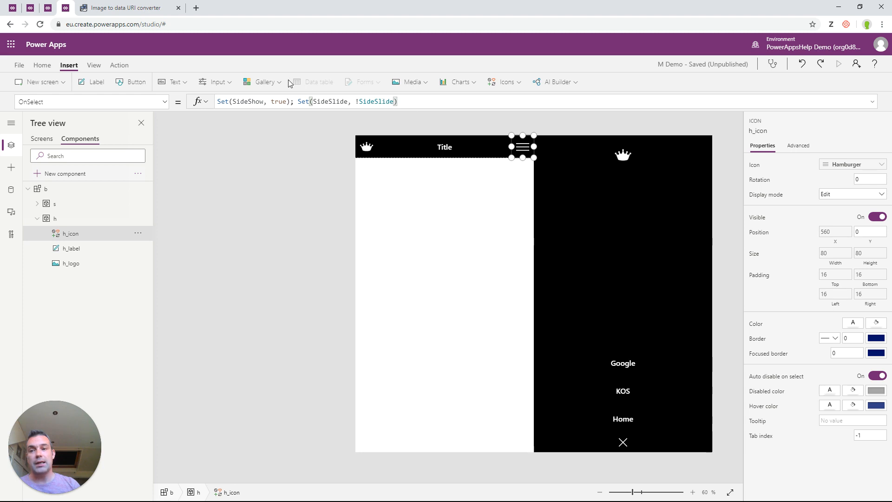
Step: Insert a toggle control into the header container h
click(212, 82)
scroll(253, 218, down, 3)
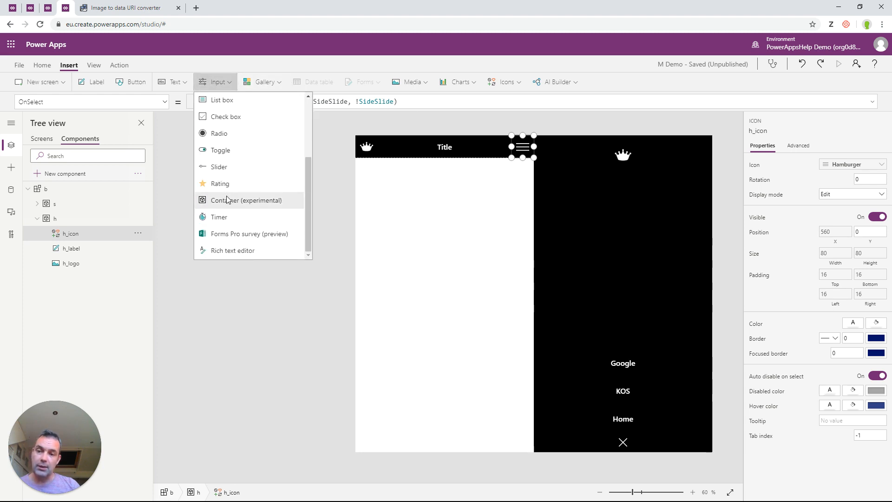
click(228, 155)
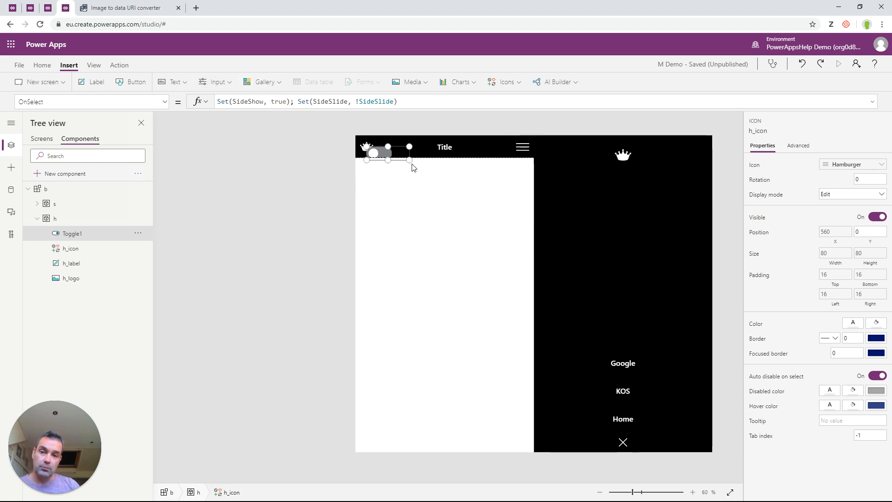
Step: Move the toggle out of header container h to the component's root level and place it at X 30, Y 543
drag(392, 153, 429, 151)
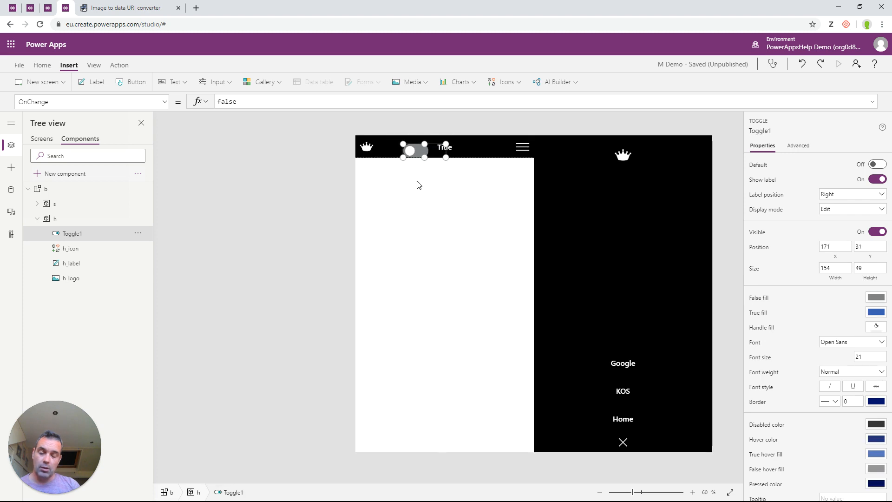
key(Delete)
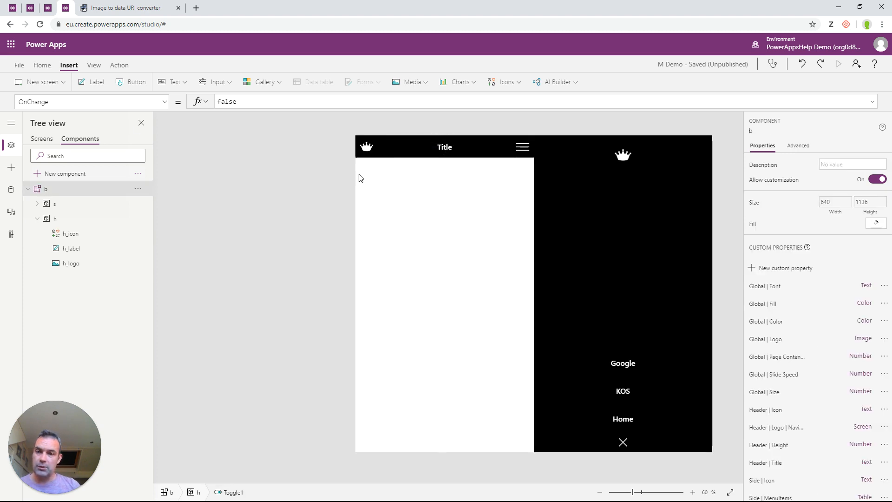
key(ctrl+z)
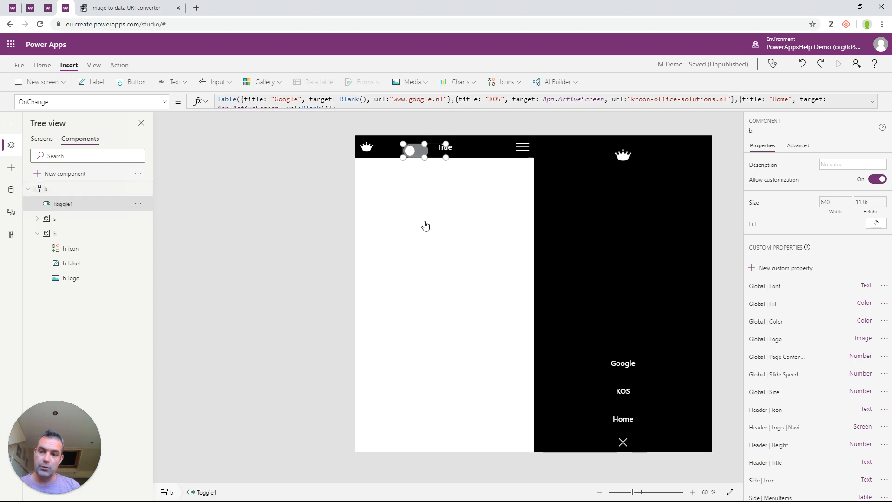
drag(418, 152, 379, 294)
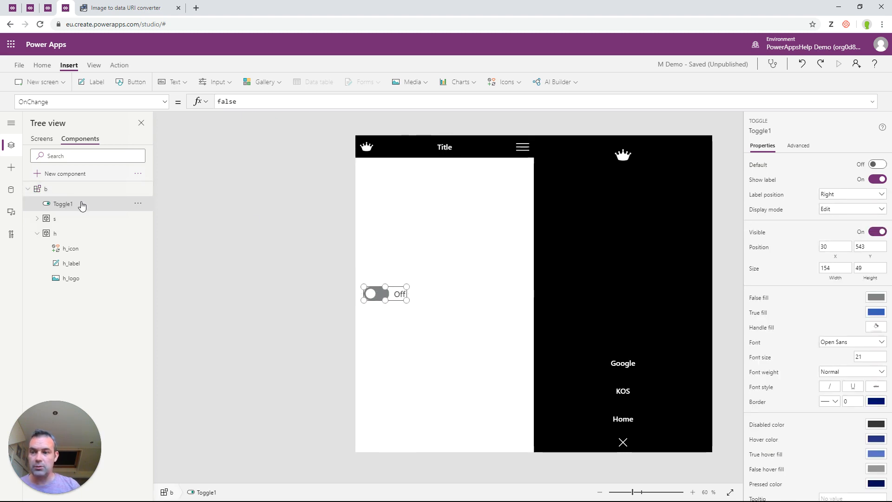
Step: Rename the toggle to s_toggle and turn off its label display
right_click(82, 203)
click(114, 274)
text(s)
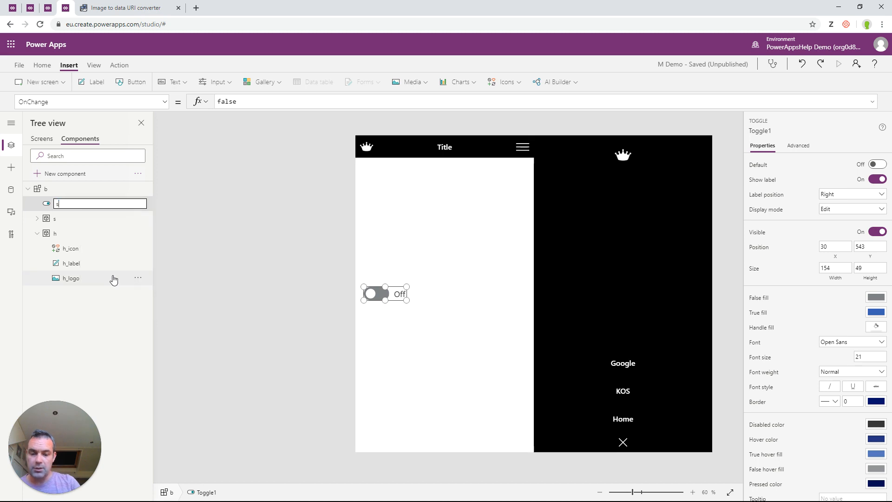
text(_toggle)
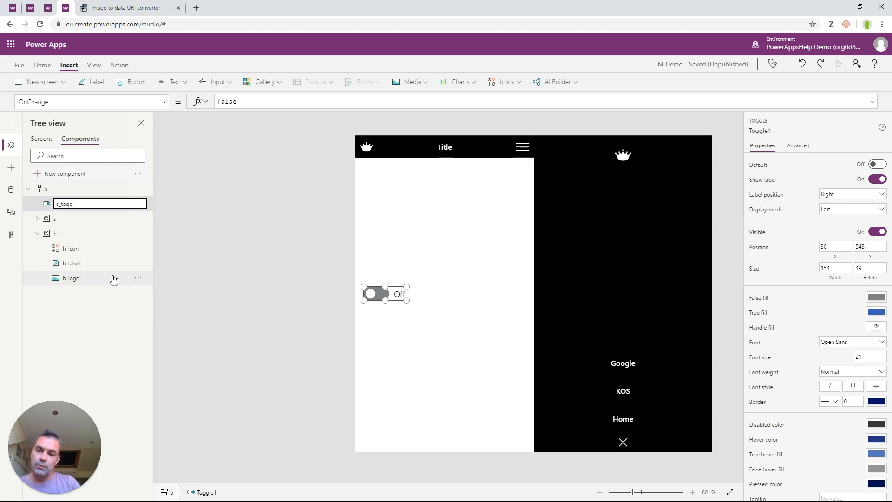
click(878, 180)
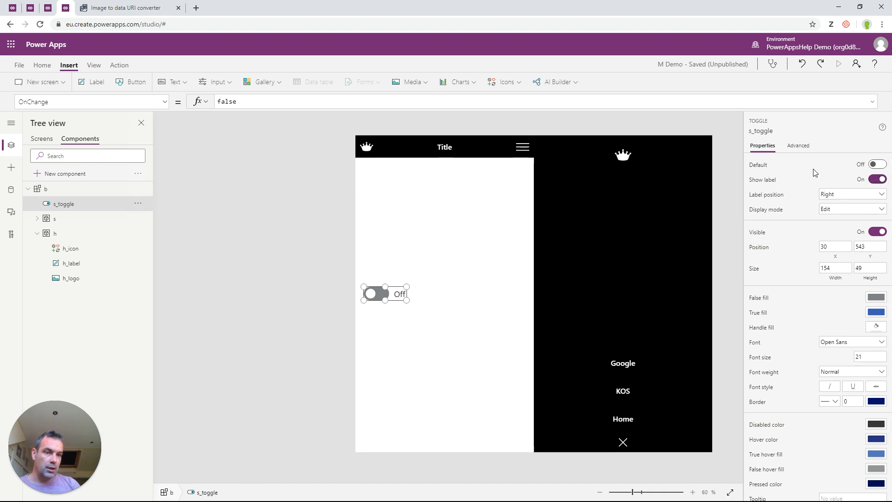
click(878, 180)
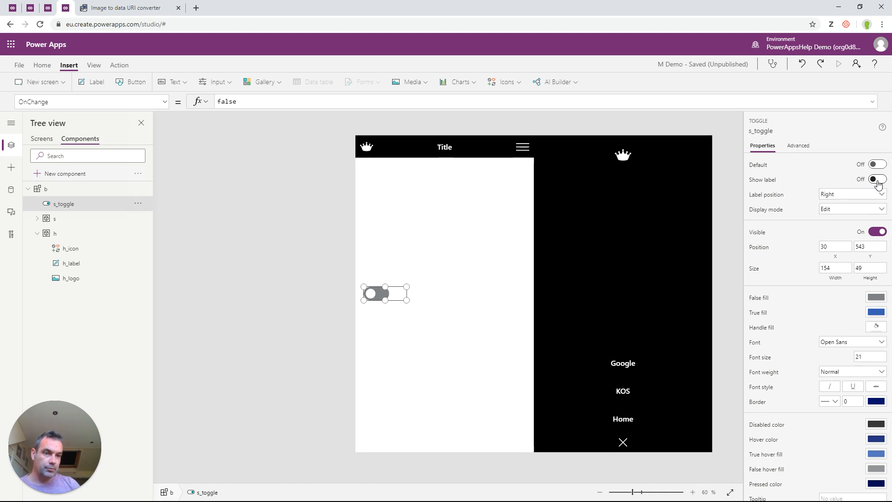
Step: Set the Default property of s_toggle to the SideSlide variable
click(754, 166)
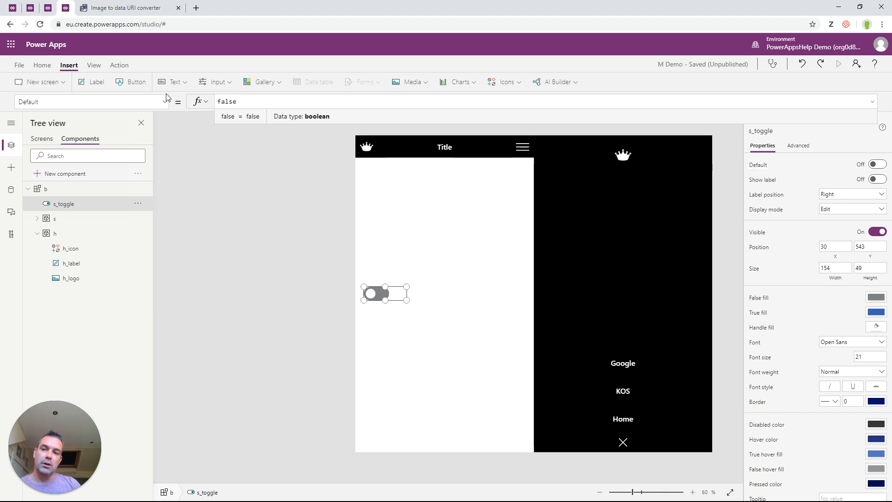
double_click(235, 101)
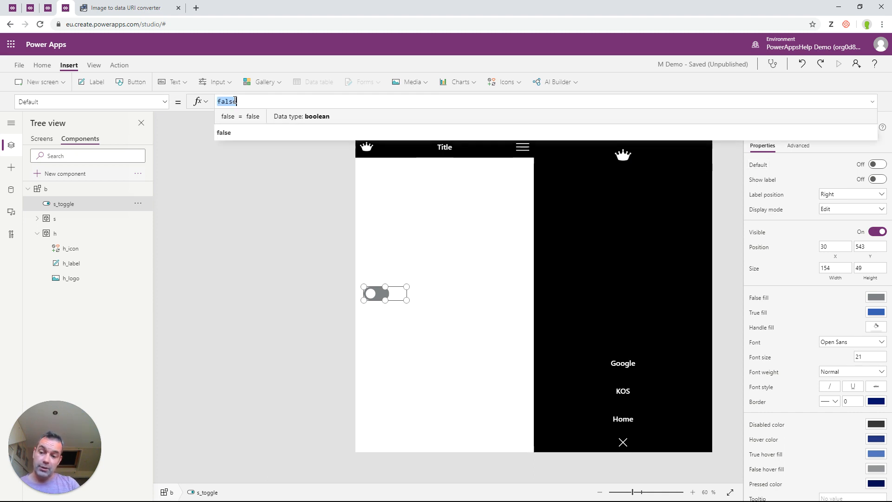
text(Si)
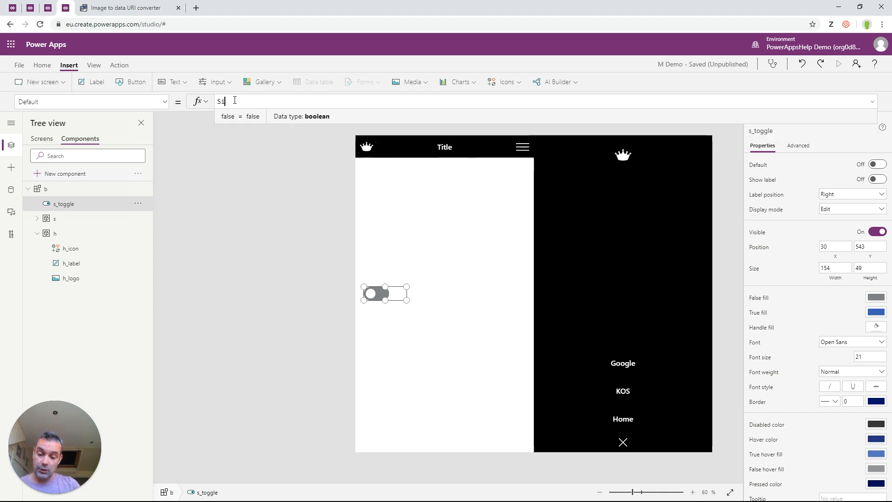
text(deSlide)
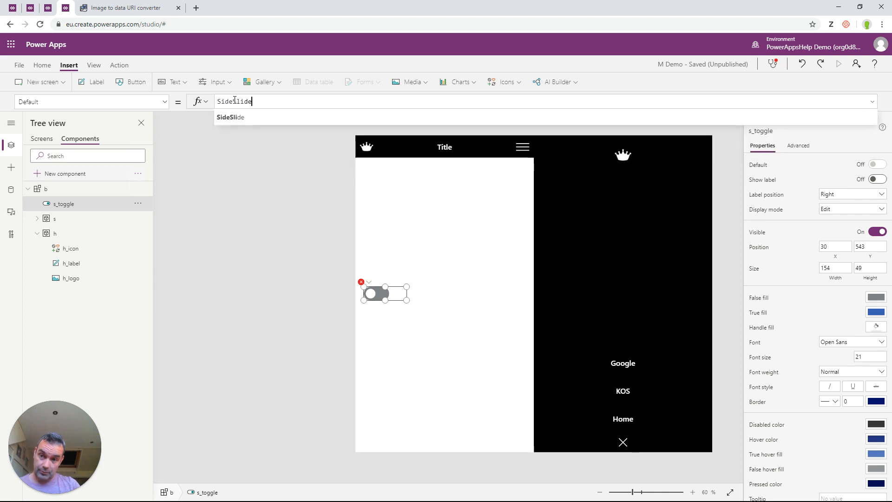
Step: Test the header's hamburger icon repeatedly to check whether it switches s_toggle on and off
alt+click(525, 151)
alt+click(524, 151)
alt+click(525, 151)
alt+click(524, 151)
alt+click(524, 151)
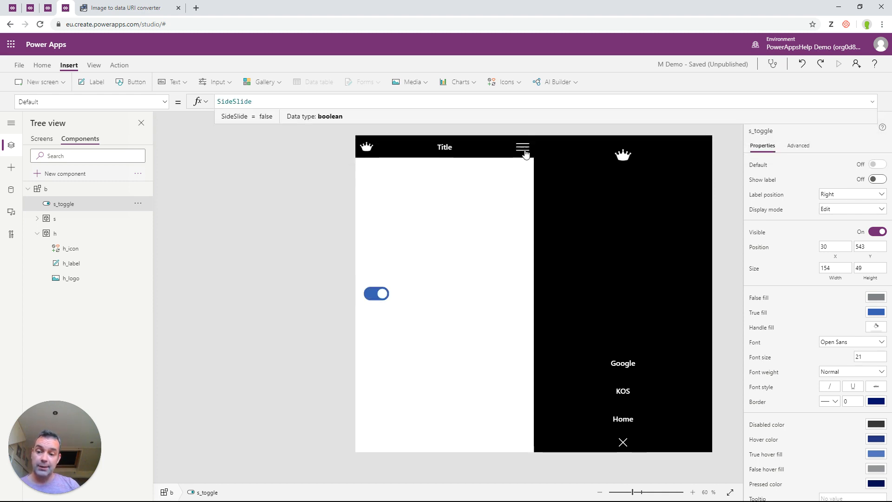
alt+click(525, 151)
alt+click(524, 151)
alt+click(525, 151)
alt+click(525, 151)
alt+click(525, 151)
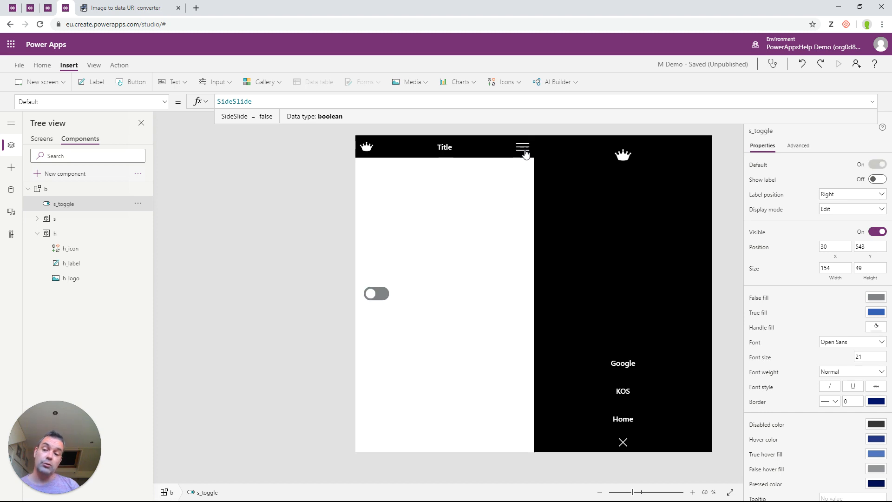
alt+click(525, 151)
alt+click(524, 151)
alt+click(524, 151)
alt+click(525, 151)
alt+click(524, 151)
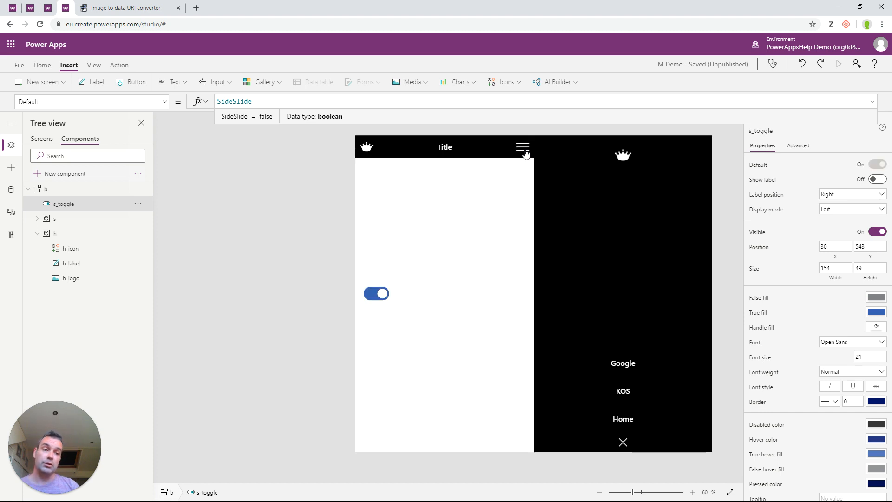
Step: Replace the OnChange formula of s_toggle with the start of a multi-line If statement using true as its condition
click(382, 294)
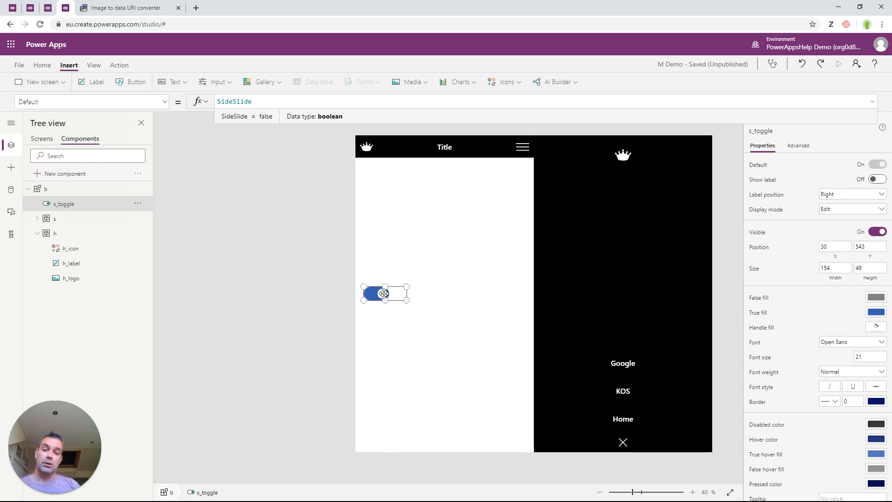
click(164, 103)
scroll(65, 177, down, 2)
scroll(60, 186, down, 8)
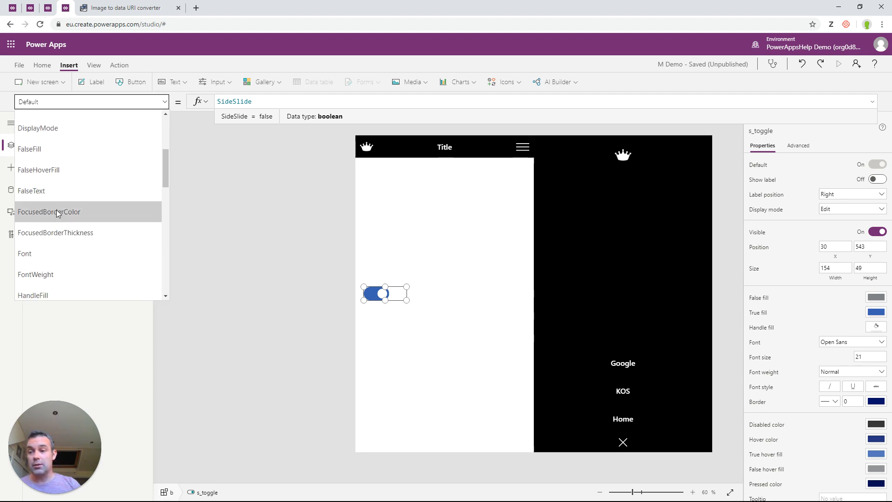
click(57, 143)
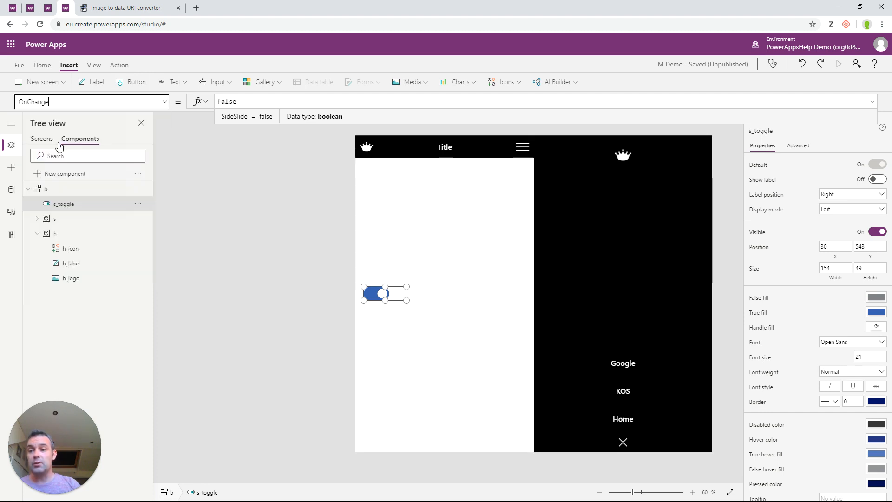
double_click(265, 101)
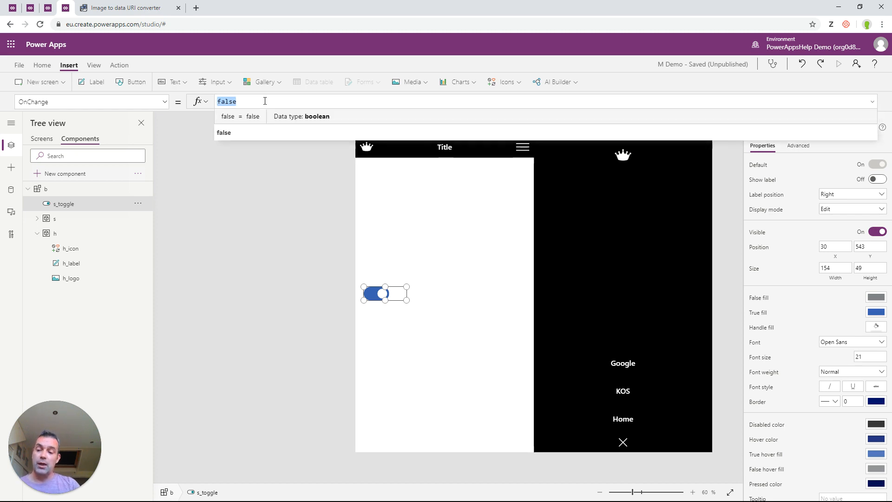
text(If()
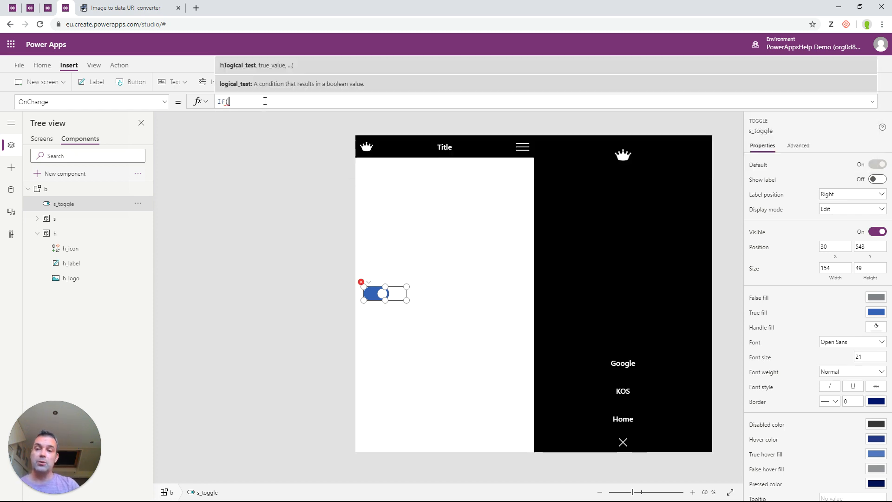
key(shift+Return)
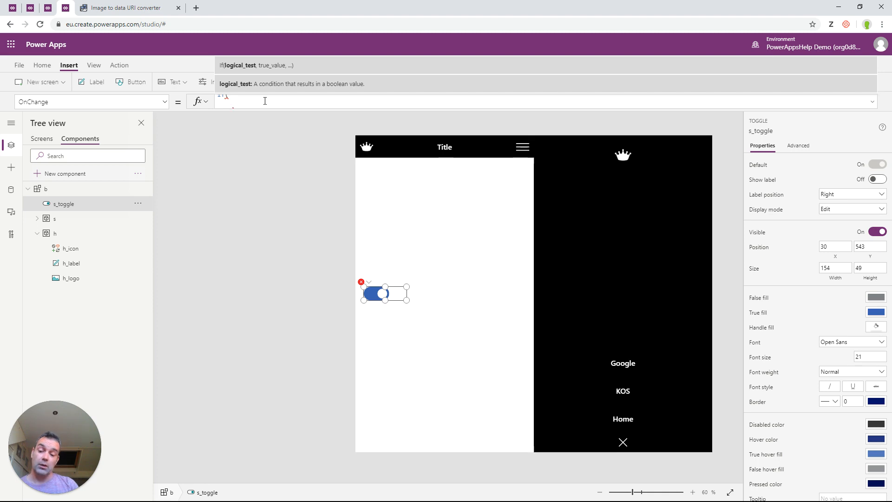
text(true)
key(shift+Return)
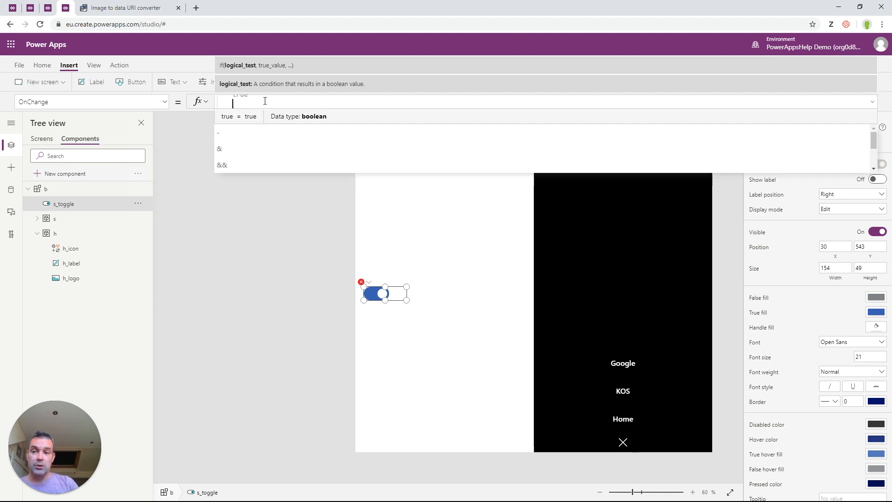
Step: Add Set(SideMinus, SideMinus - b.GlobalSlideSpeed) as the true result of the If statement in s_toggle's OnChange formula
text(, Set)
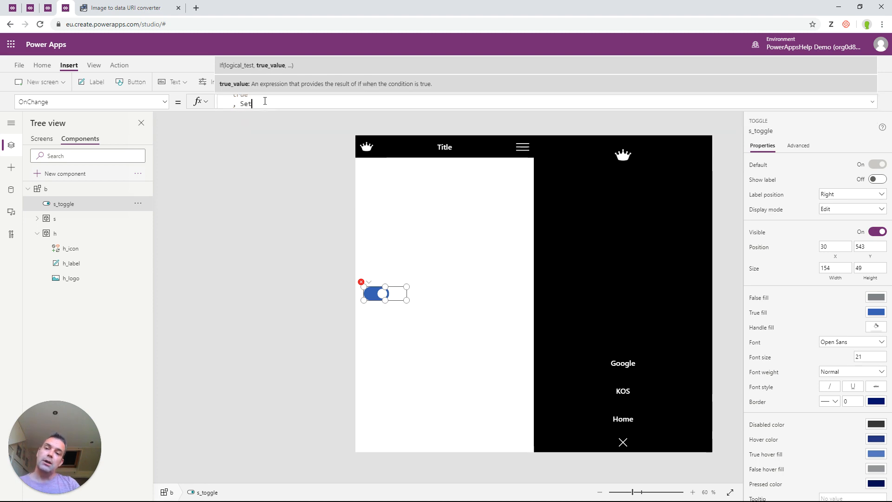
text(()
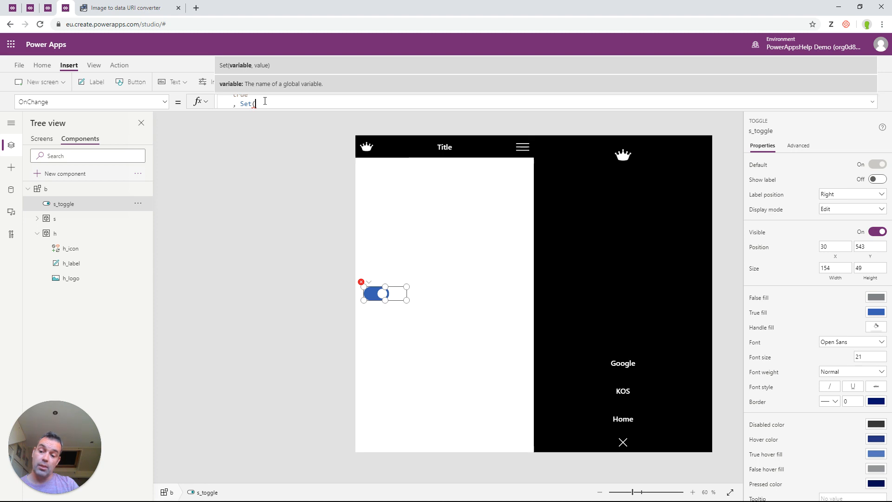
text(Side)
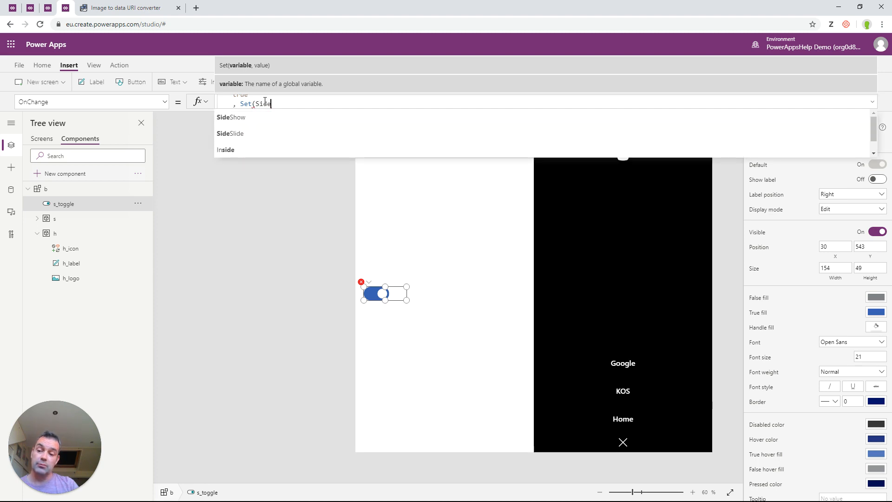
text(Minu)
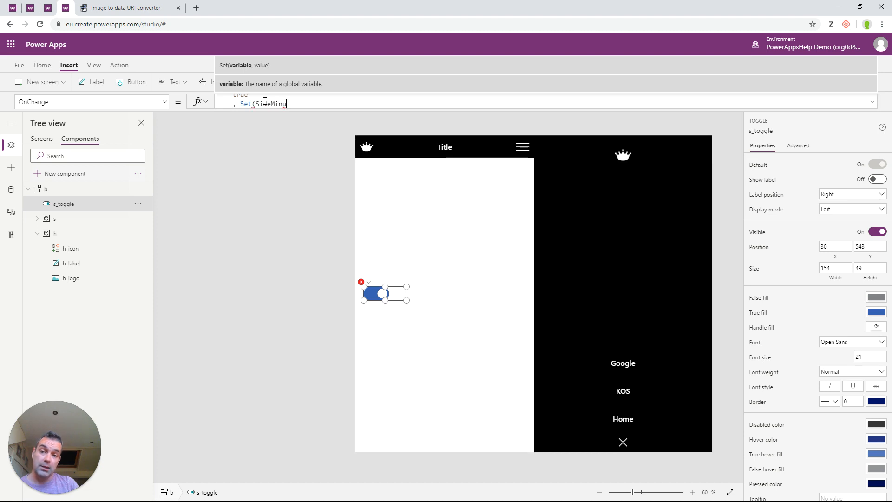
text(s, )
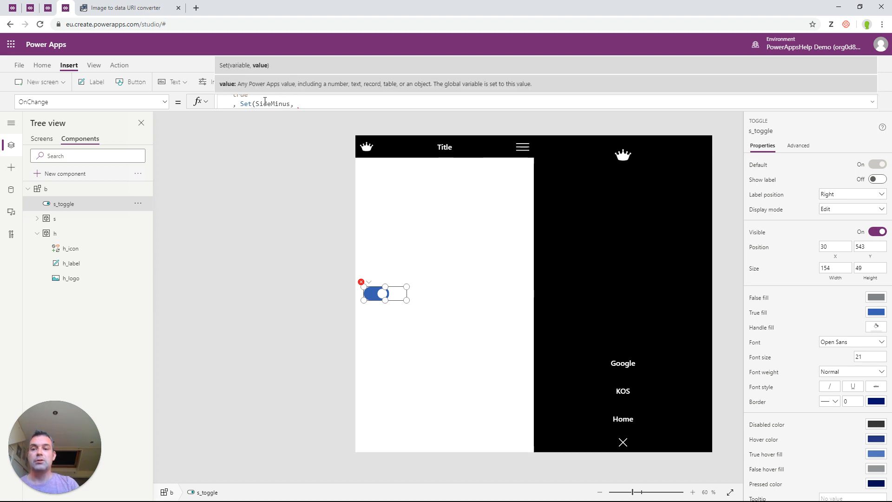
text(SideMinus)
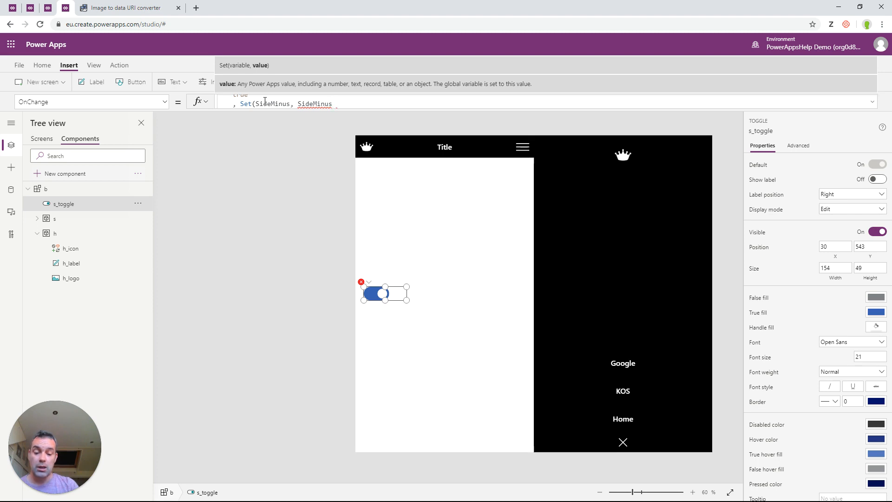
text( - b.)
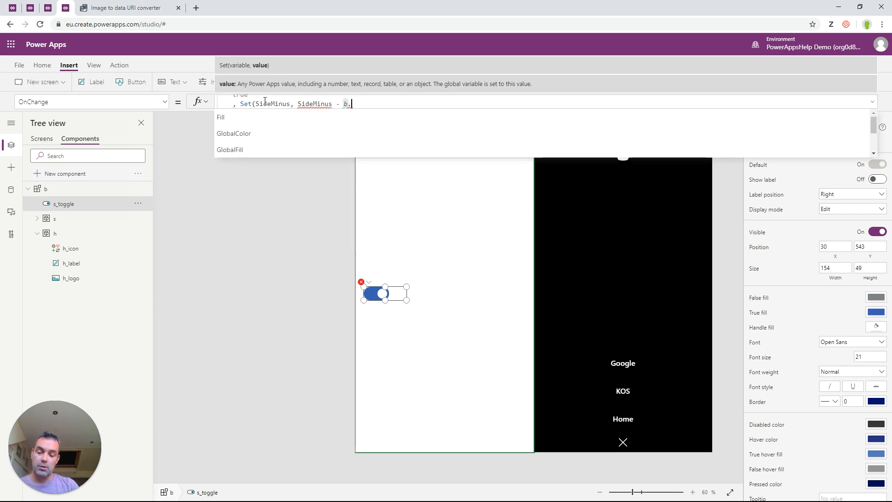
text(Globa)
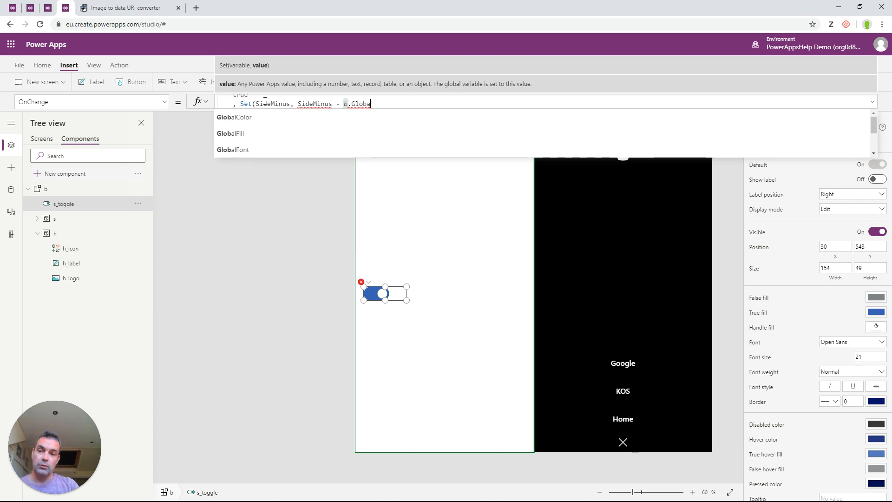
text(l)
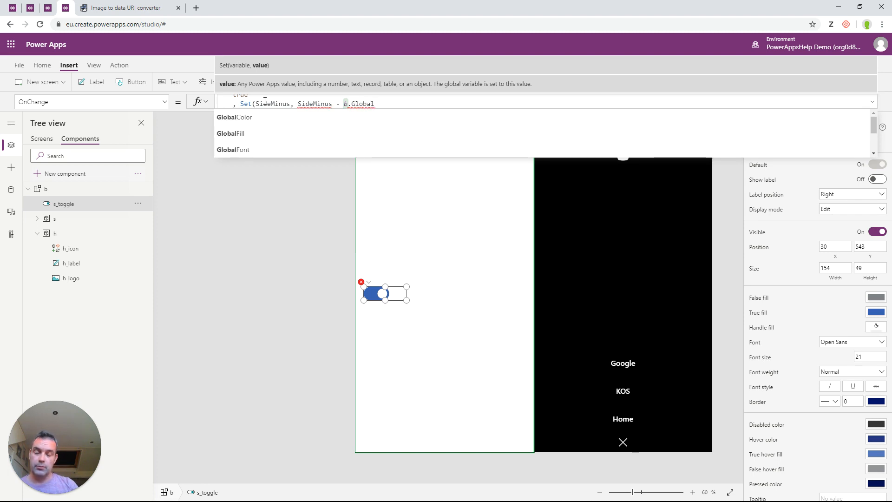
key(Down)
key(Down)
key(Down)
key(Down)
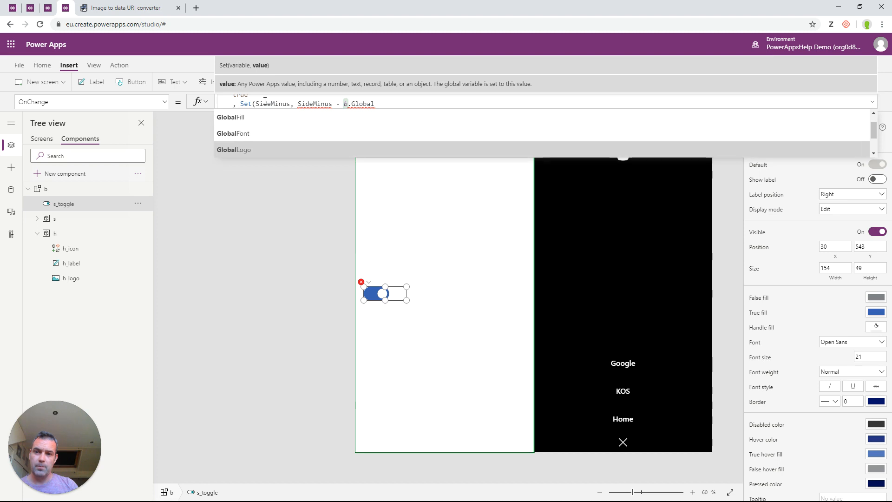
key(Down)
key(Down)
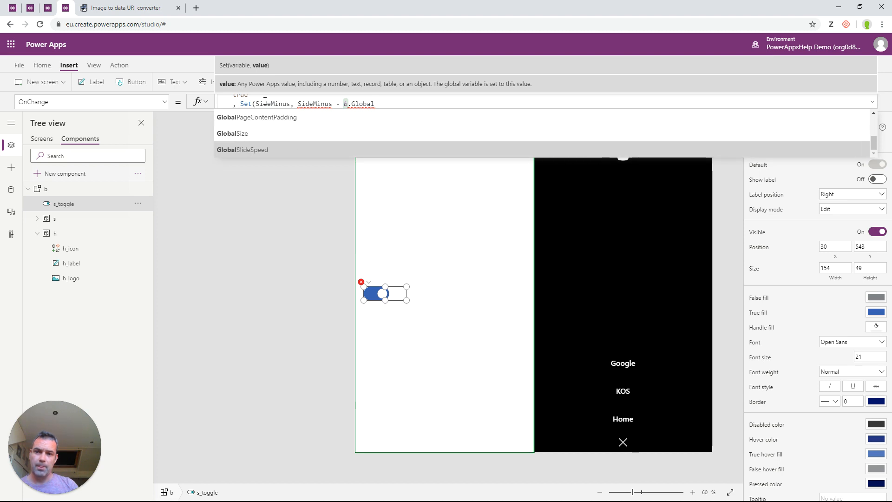
key(Tab)
text())
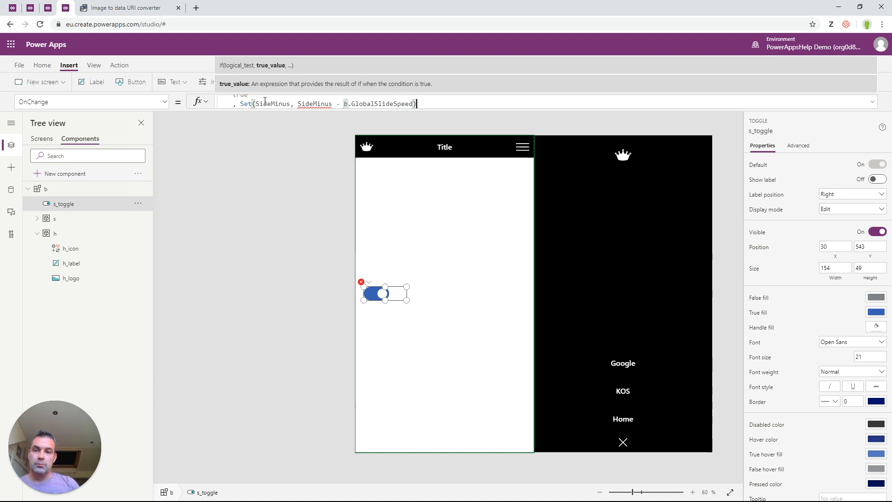
Step: Change the operator in the SideMinus expression to plus so that b.GlobalSlideSpeed is added to SideMinus
double_click(275, 105)
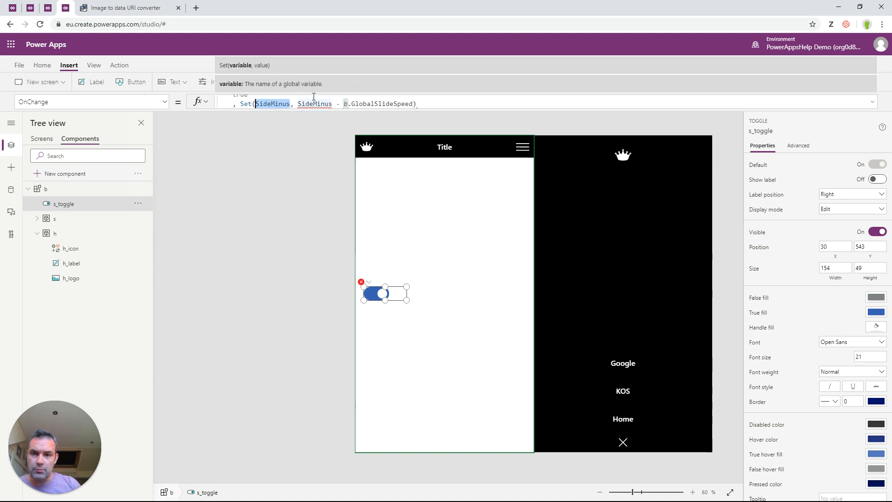
key(ctrl+c)
double_click(316, 103)
key(ctrl+v)
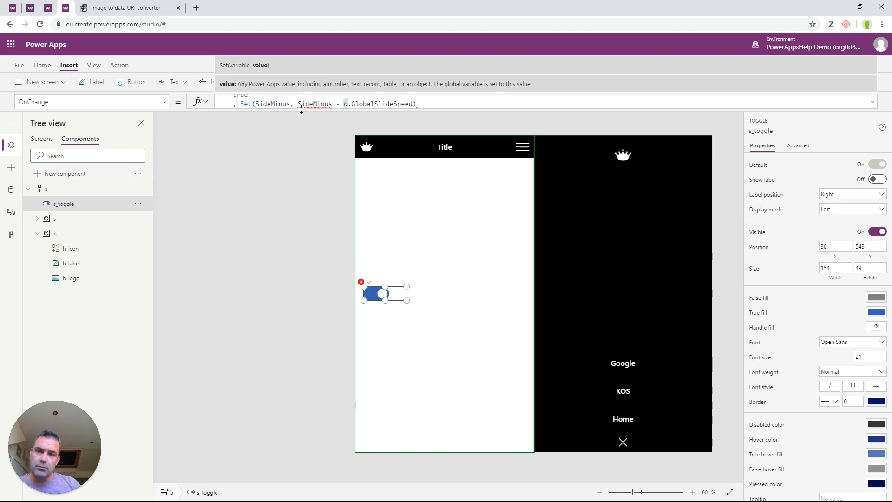
mouse_move(300, 104)
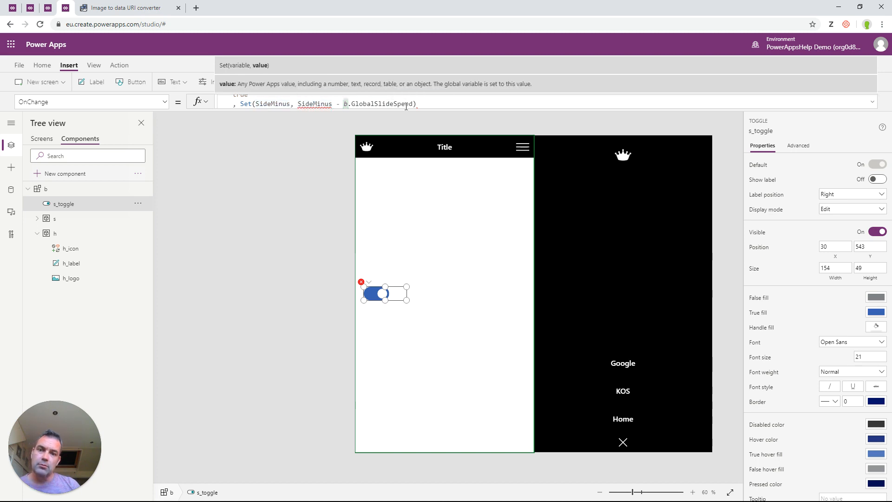
double_click(338, 104)
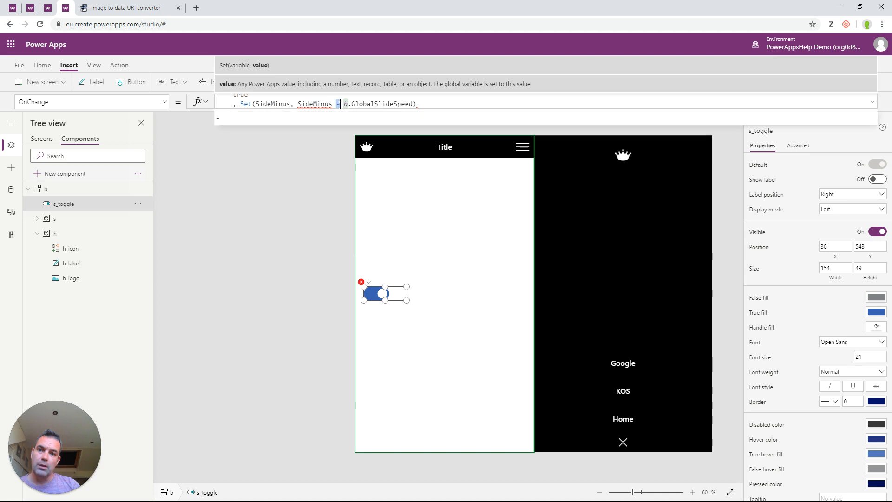
text(+)
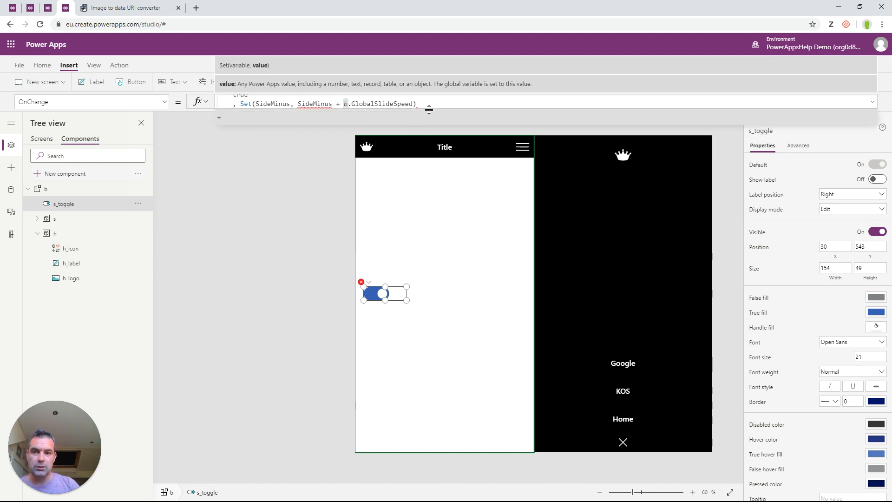
Step: Expand the formula editor and close the If statement with a parenthesis on its own line
click(445, 104)
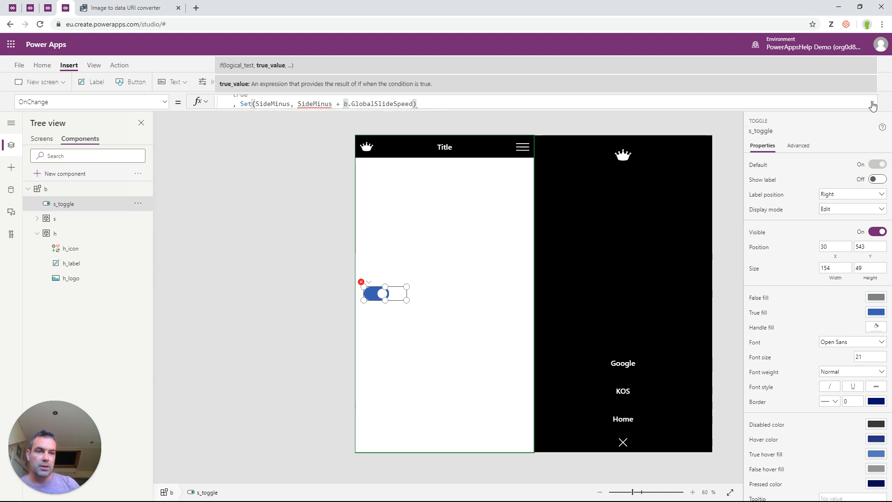
click(872, 102)
click(444, 115)
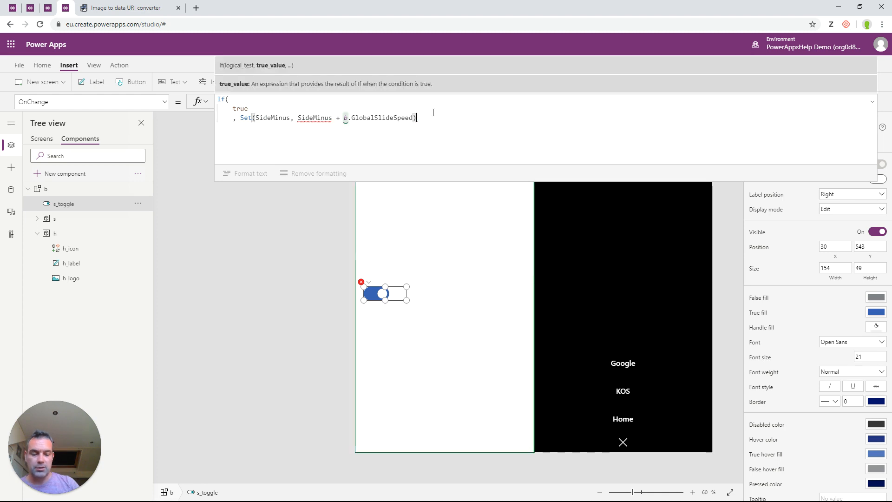
key(Return)
text())
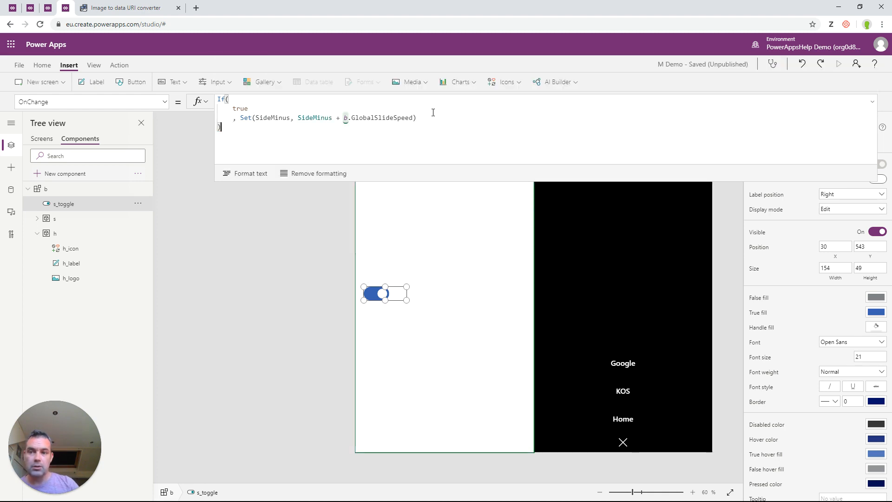
Step: Append a second action, Set(SideSlide, !SideSlide), after the SideMinus Set call, separated by a semicolon
click(418, 120)
text(;)
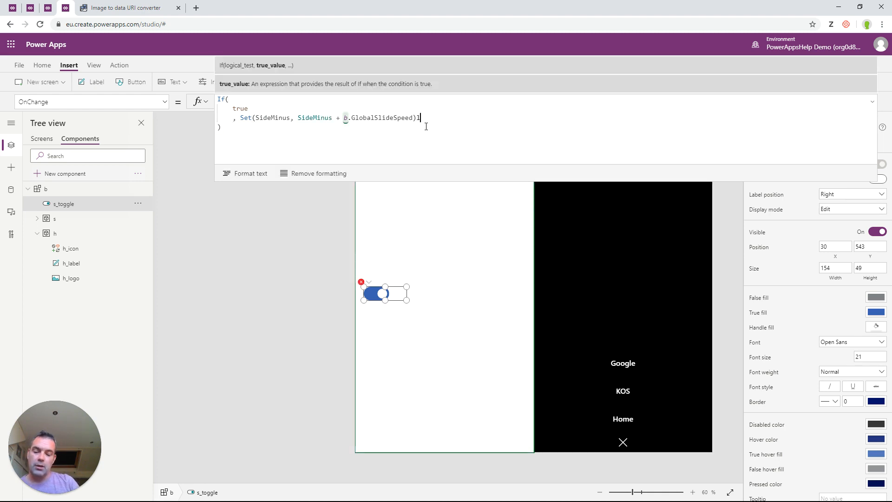
text( Set()
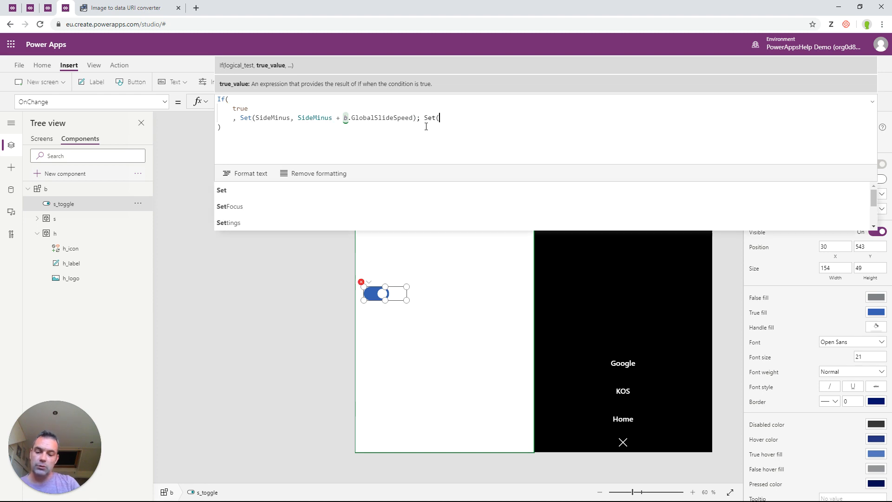
text(SideSlid)
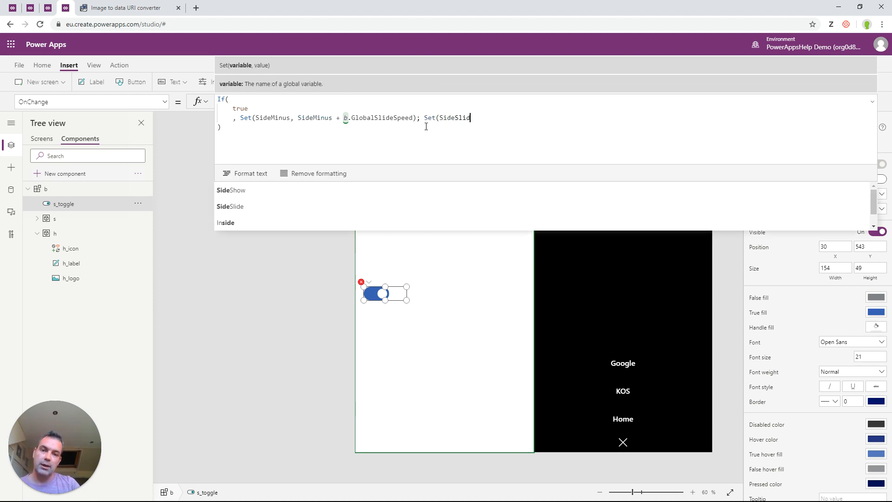
text(e, )
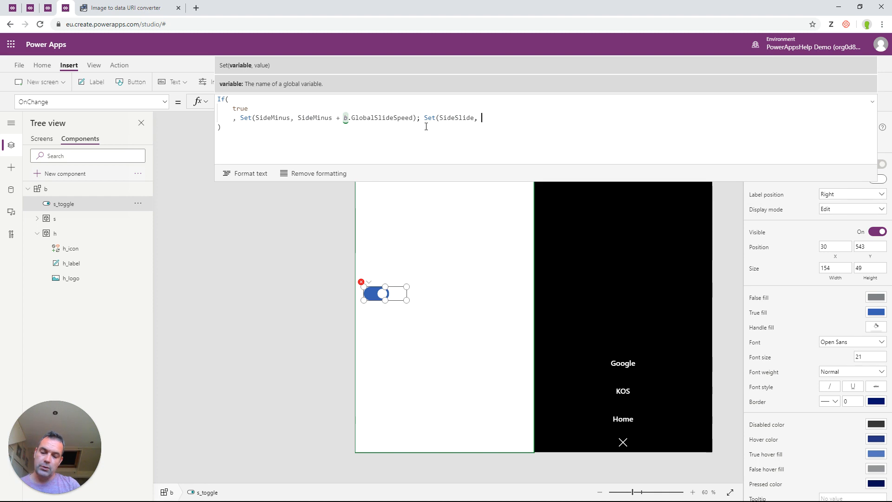
text(!SideSlide)
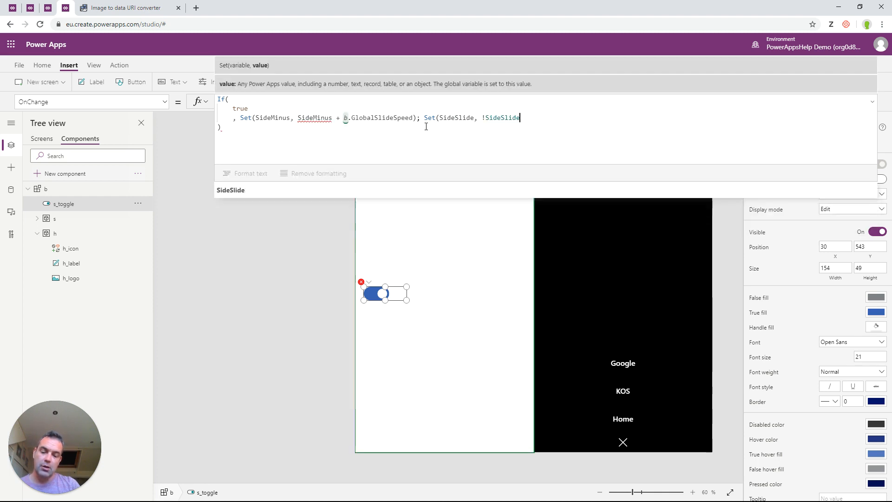
text())
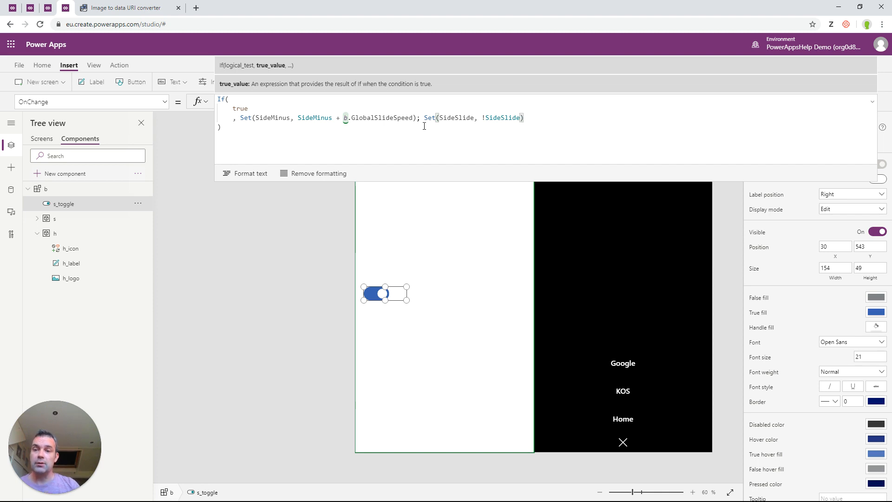
Step: Replace the If statement's true condition with an And function that takes SideShow as its first argument
double_click(242, 108)
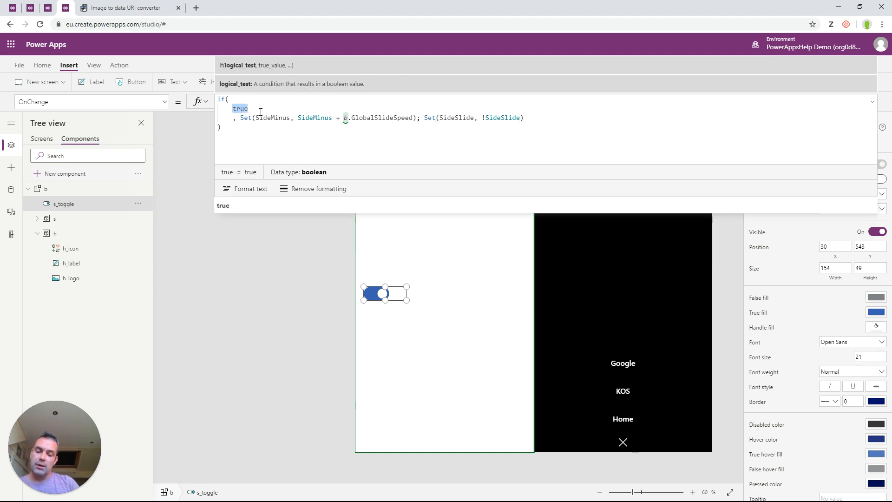
text(SideShow,)
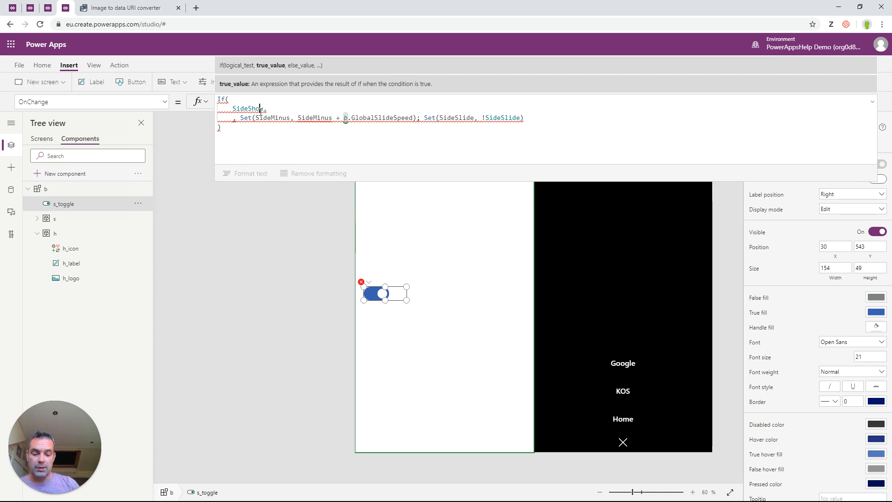
key(Left)
key(Left)
key(Left)
key(Left)
key(Left)
key(Left)
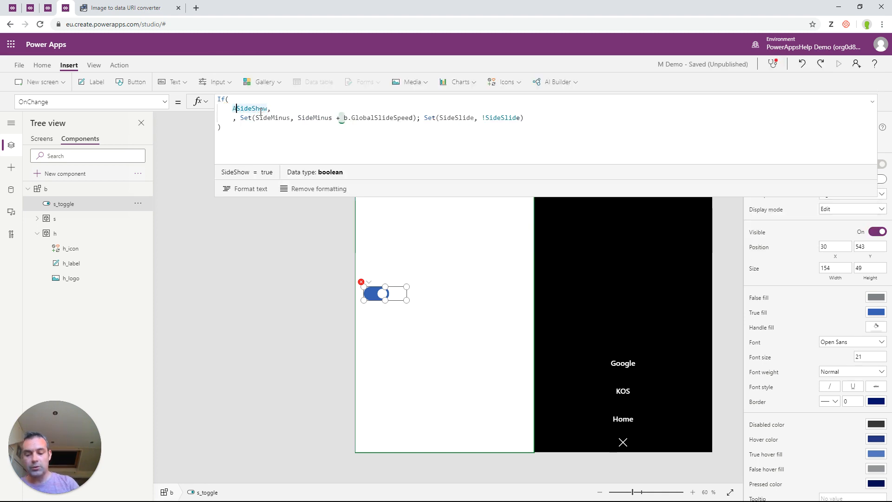
text(And()
key(Right)
key(Right)
key(Right)
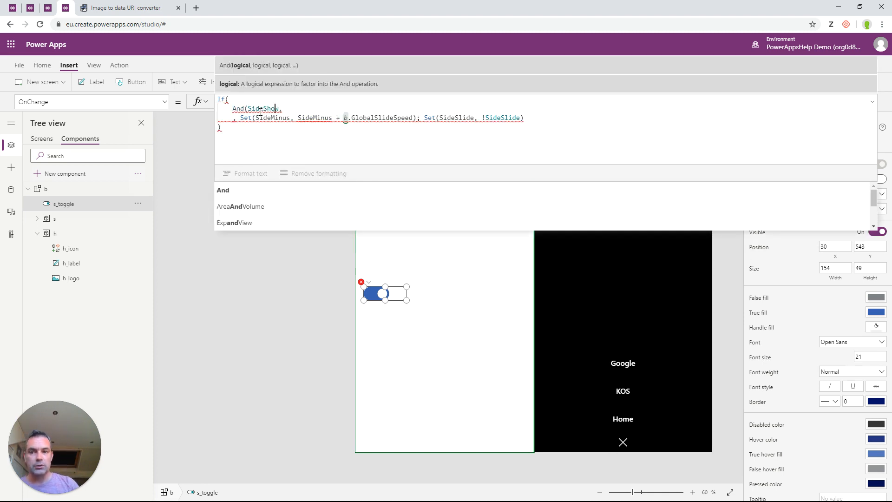
key(Right)
key(Right)
Step: Complete the And condition with SideMinus < App.Width as its second argument and close the function
text(SideM)
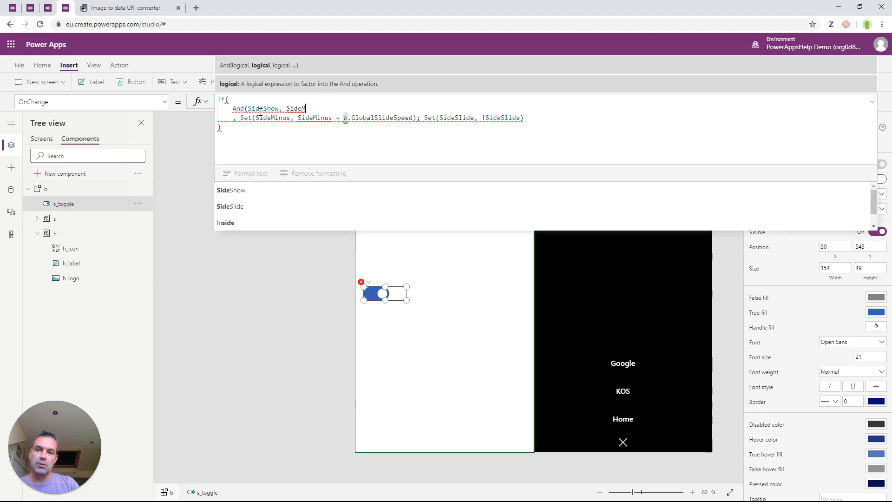
text(inus)
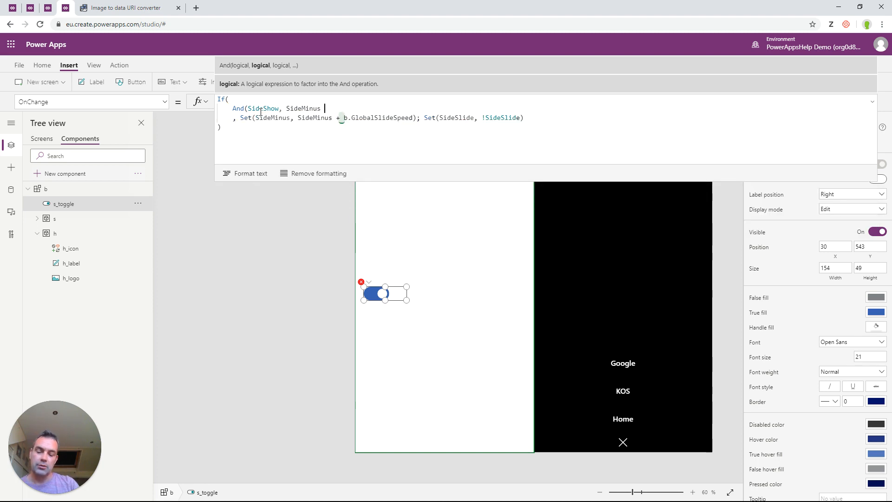
text( < )
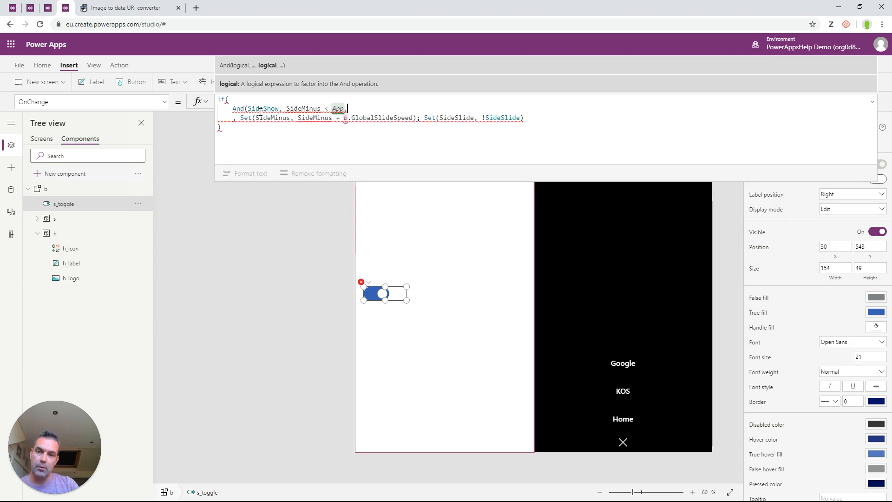
text(App.Widt)
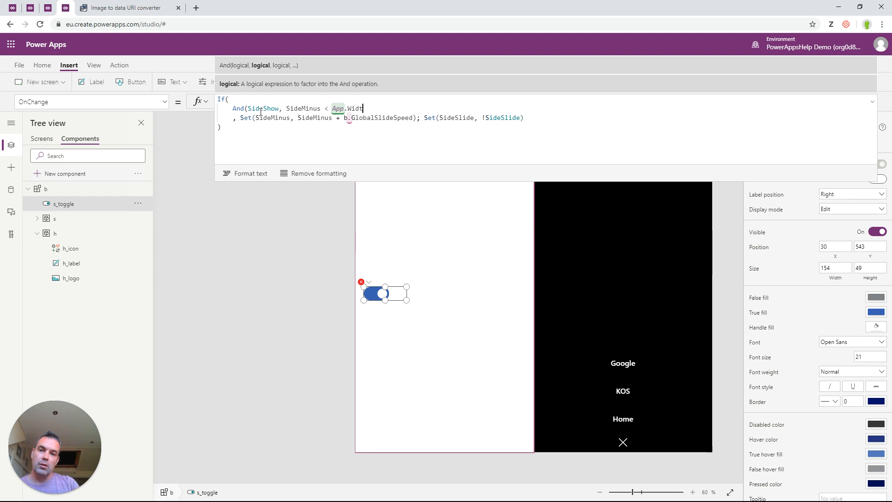
text(h)
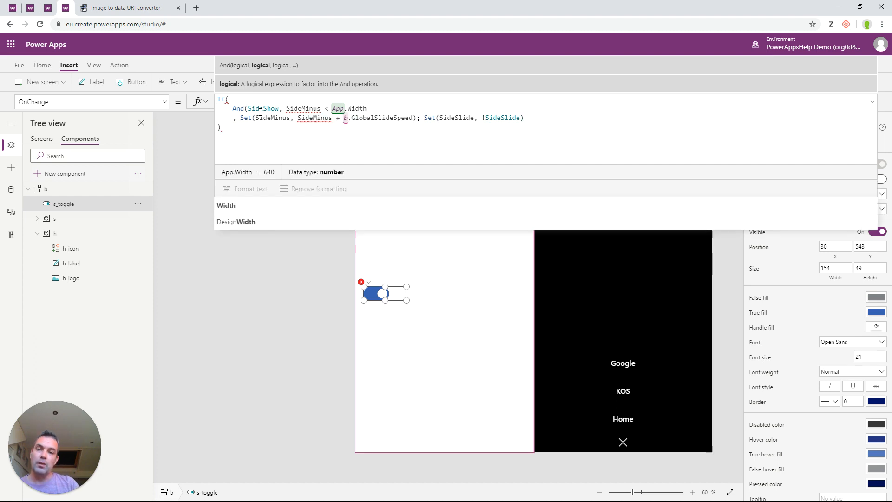
text())
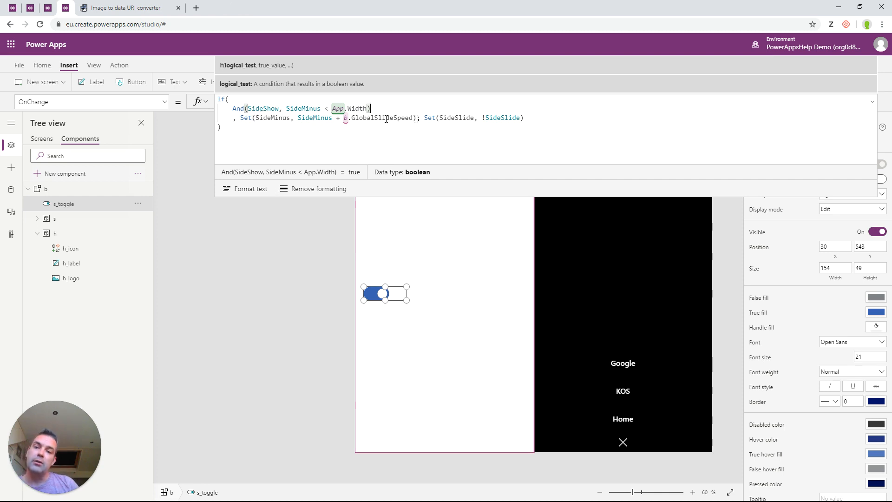
Step: Wrap the Set call for SideMinus in a Min function with App.Width as the first argument
drag(412, 117, 299, 118)
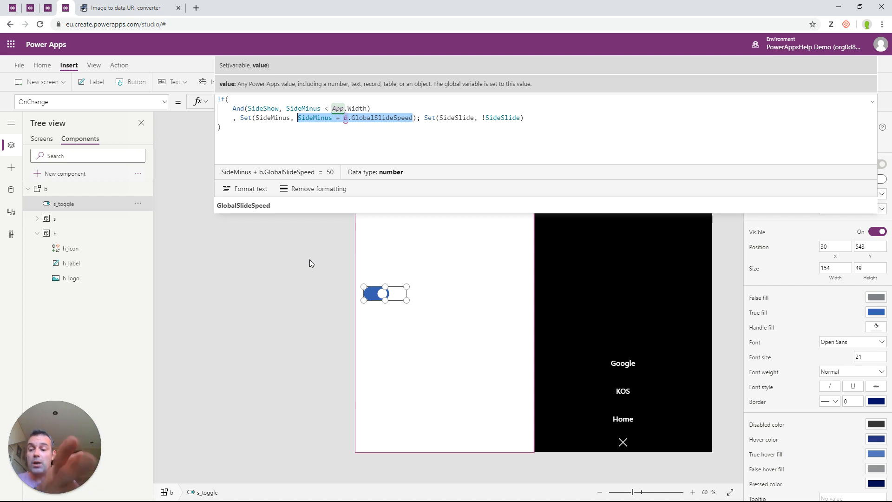
click(238, 119)
text(Min)
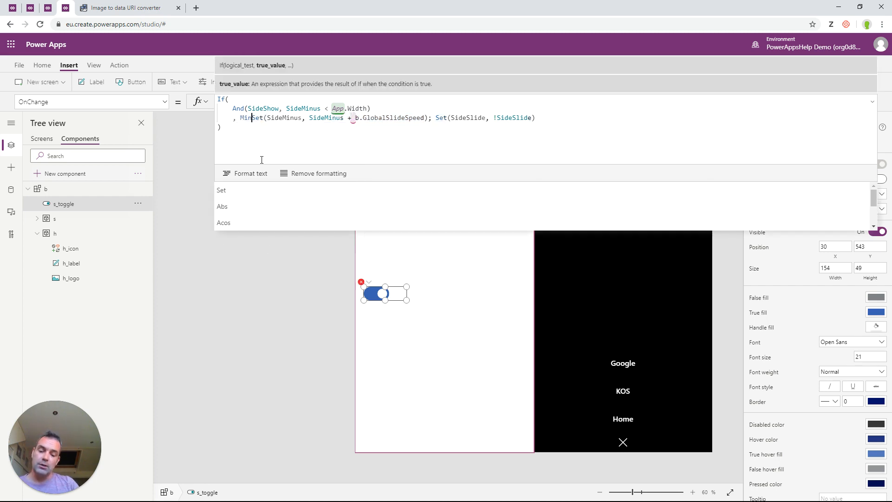
text(()
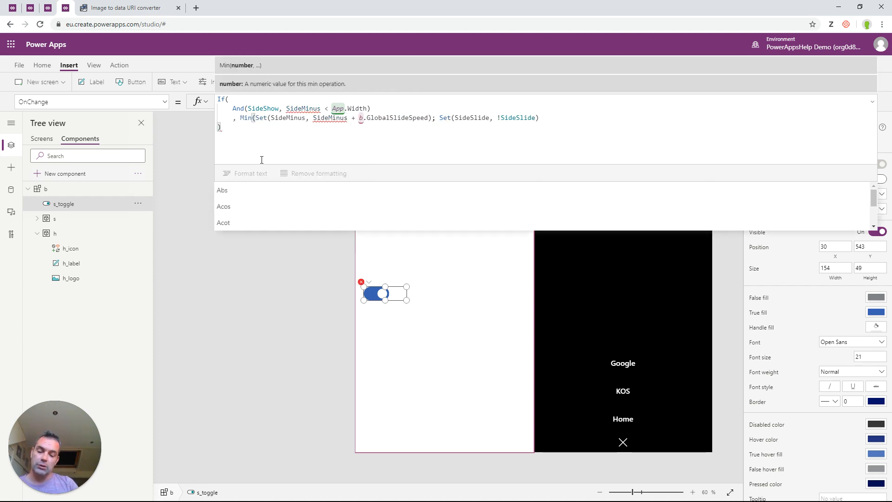
text(App.Width)
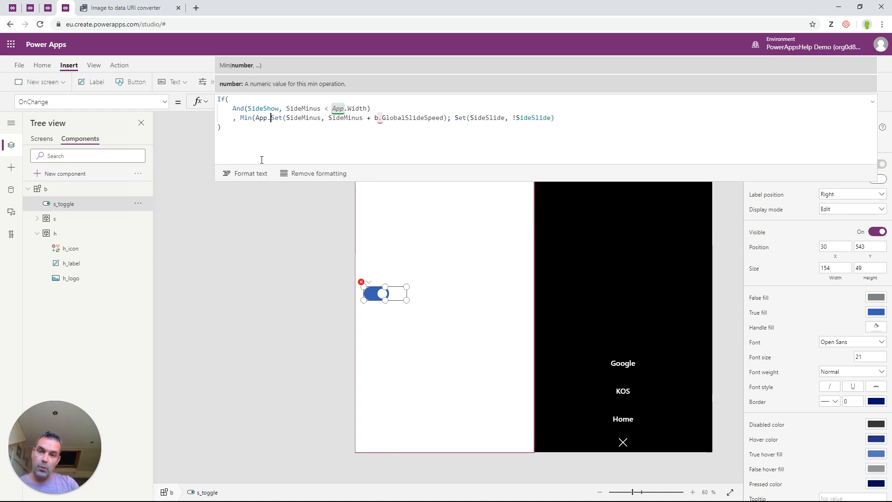
text(,)
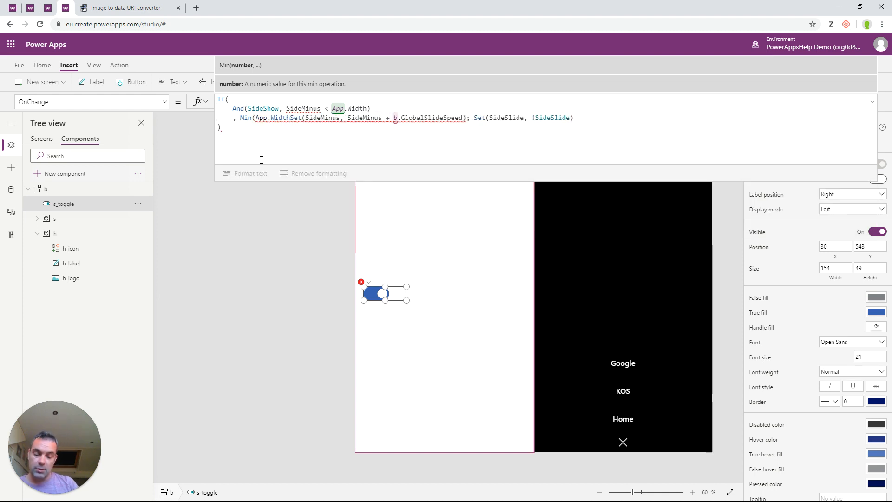
click(471, 118)
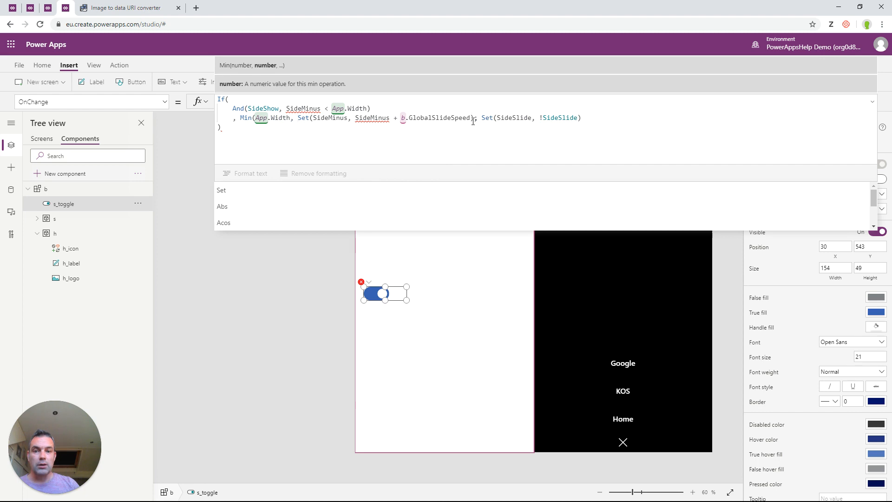
text())
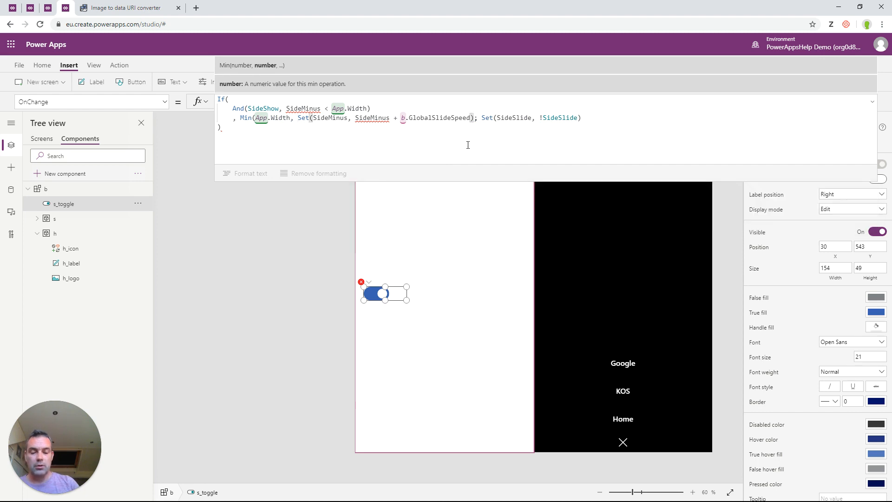
text())
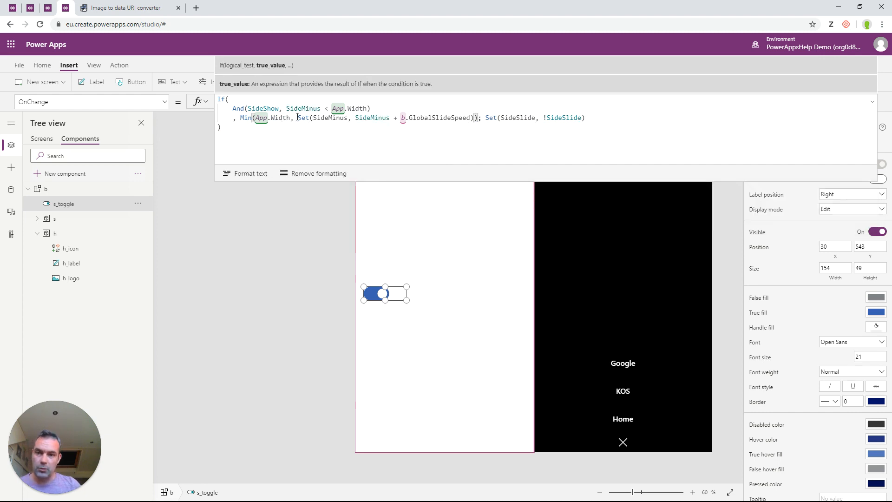
Step: Move the Min(App.Width, prefix inside the Set call so that it wraps only SideMinus + b.GlobalSlideSpeed
drag(298, 118, 241, 117)
key(ctrl+c)
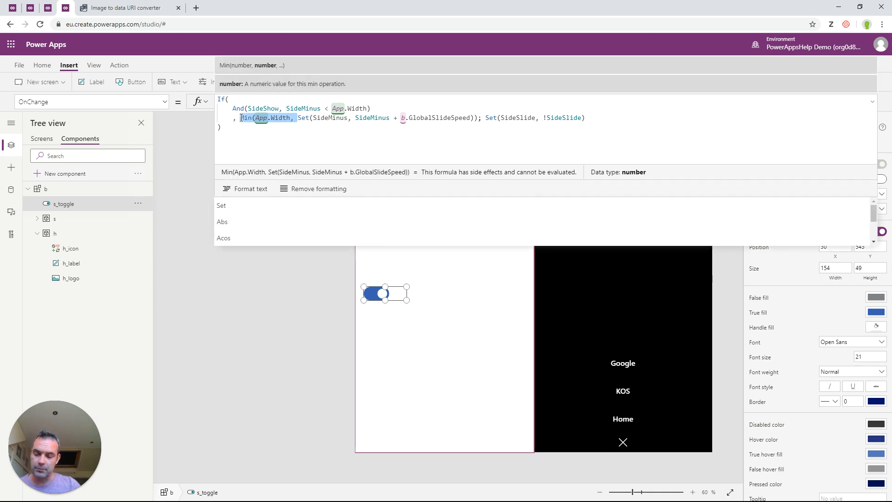
key(BackSpace)
click(299, 117)
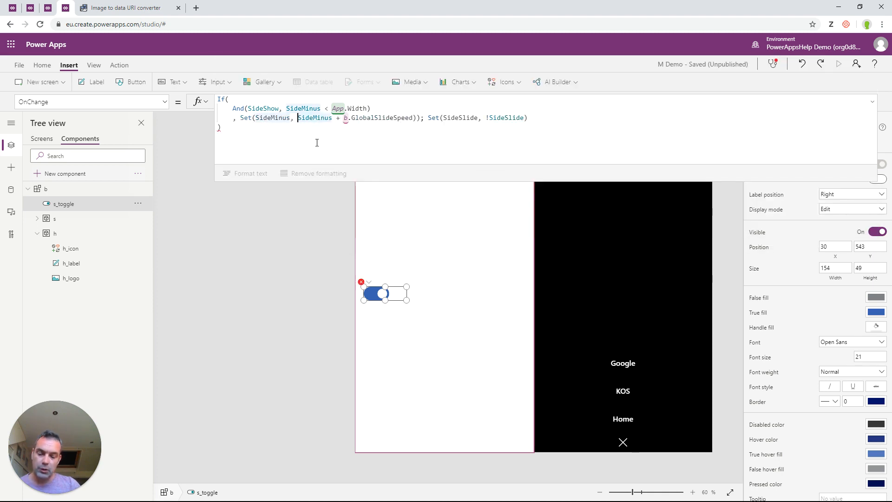
key(ctrl+v)
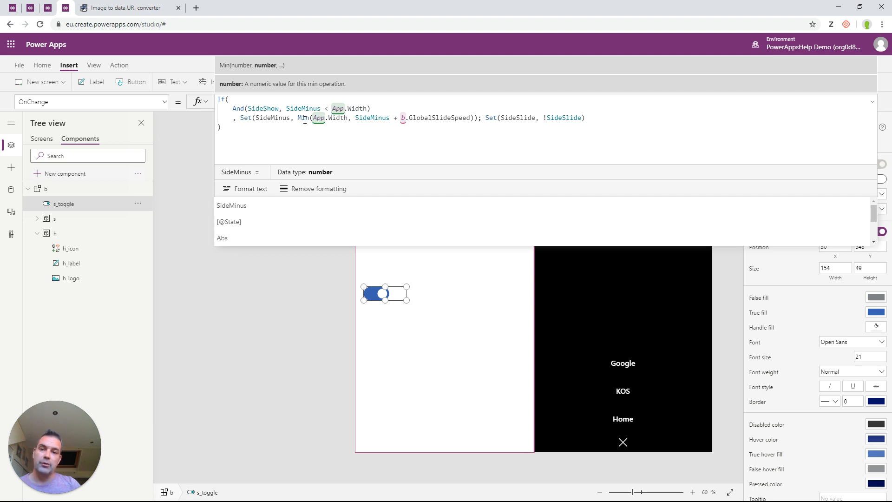
drag(299, 118, 474, 117)
click(433, 117)
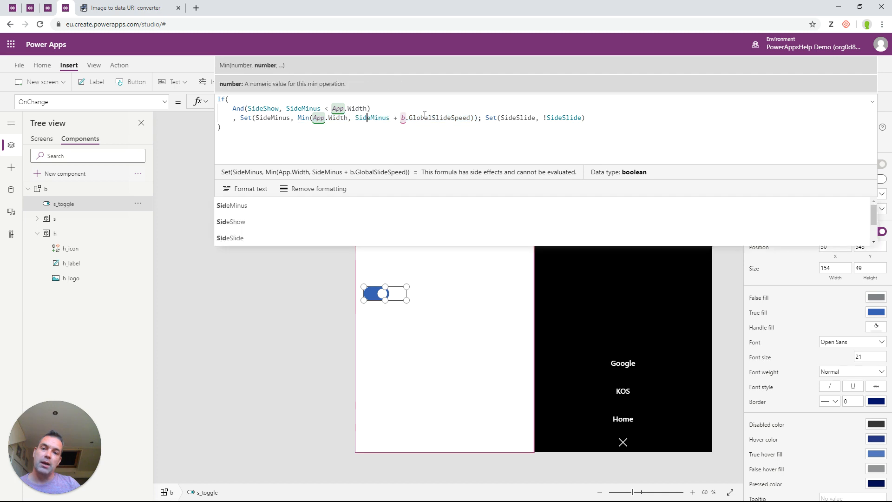
double_click(432, 117)
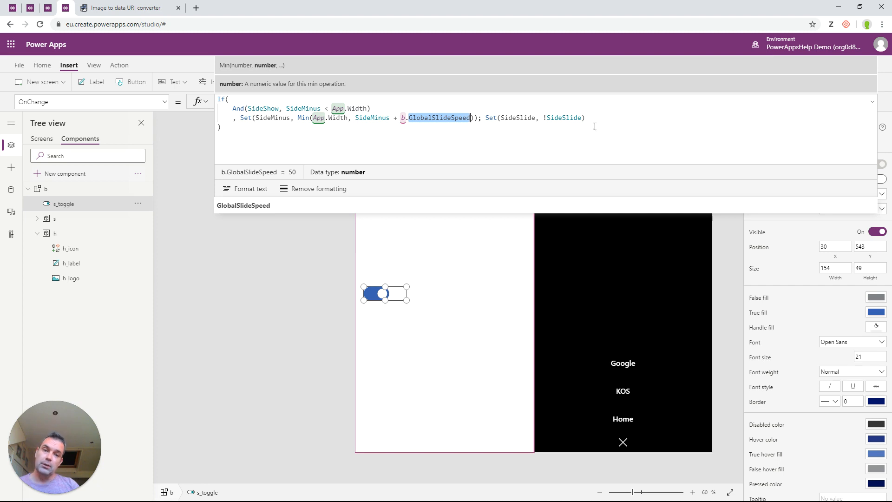
Step: Duplicate the And condition and its two Set actions as a second comma-separated condition pair inside the If statement
drag(600, 119, 235, 107)
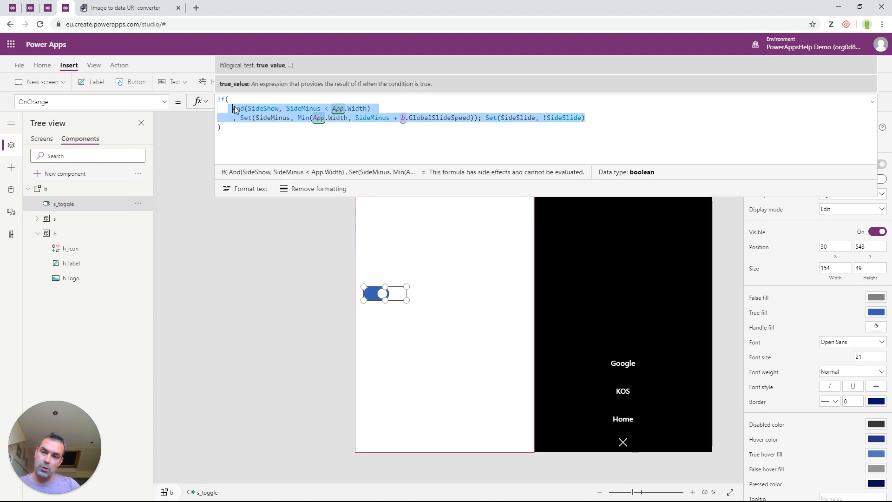
key(ctrl+c)
click(611, 122)
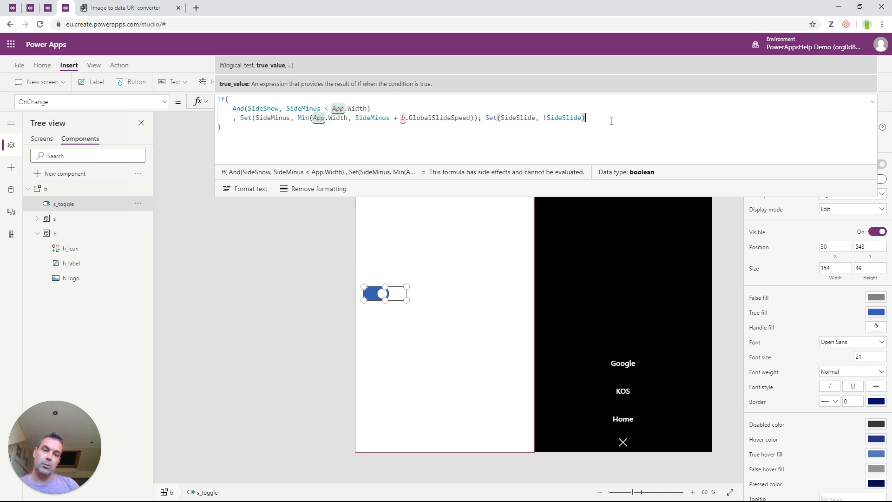
key(Return)
text(,)
key(ctrl+v)
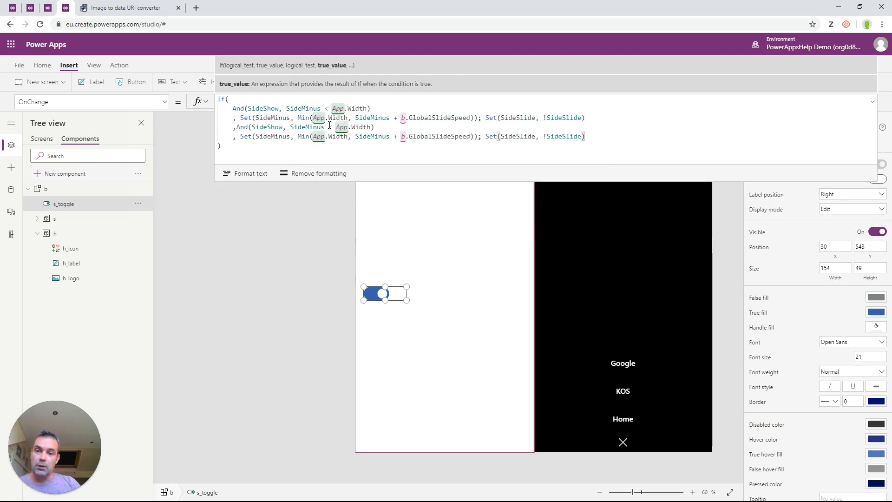
Step: In s_toggle's OnChange formula, change the second And condition's comparison to SideMinus > 0
drag(335, 126, 371, 127)
key(BackSpace)
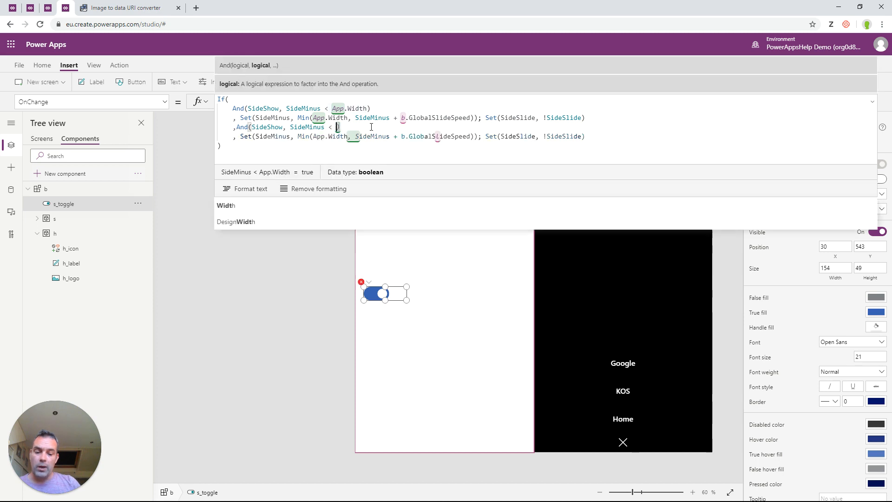
text(0)
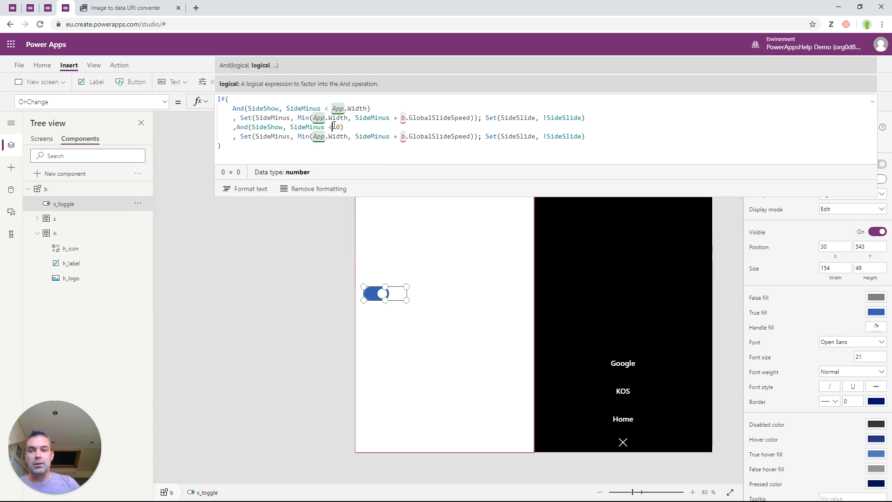
click(333, 127)
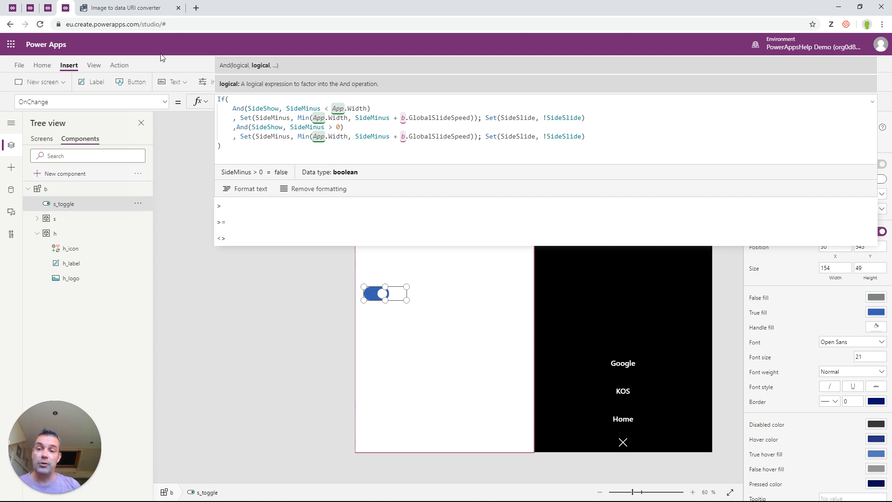
Step: In the formula's second SideMinus assignment, replace the Min function with Max and its App.Width argument with 0
click(309, 137)
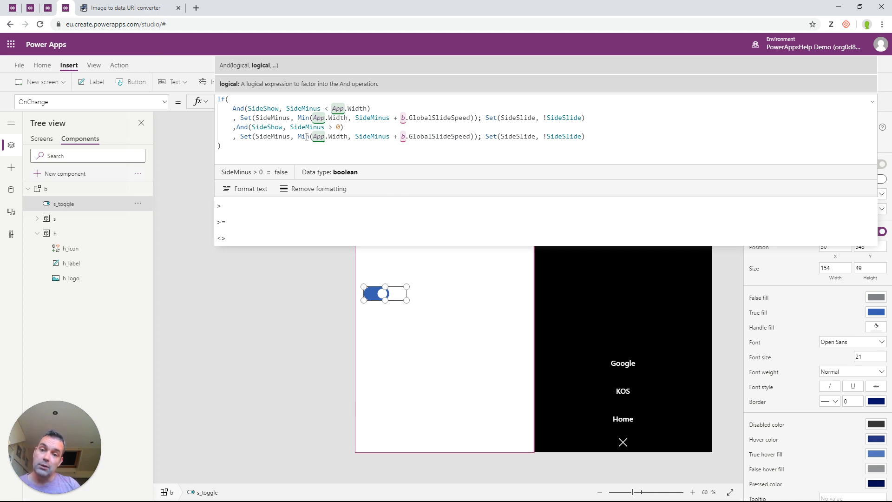
key(BackSpace)
key(BackSpace)
text(ax)
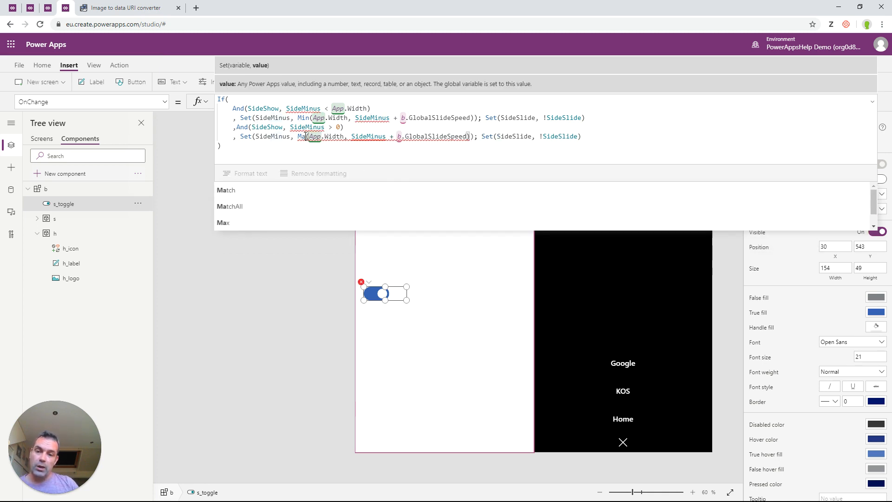
drag(314, 136, 348, 136)
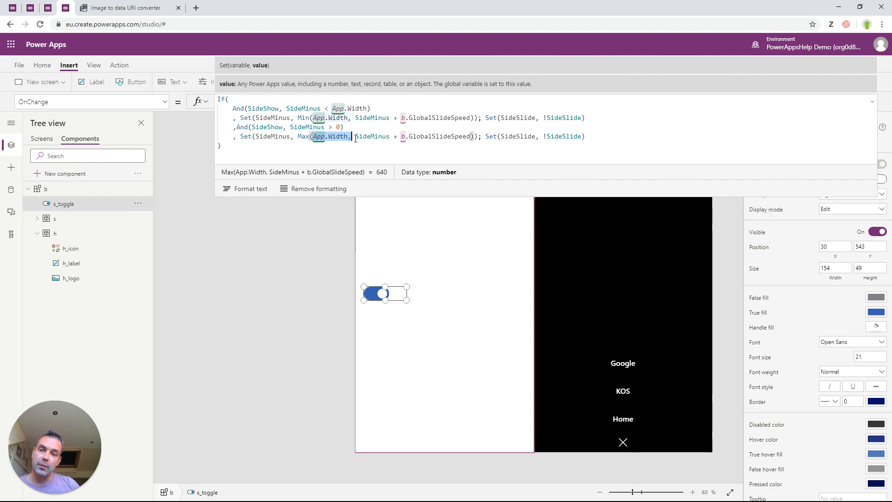
text(0)
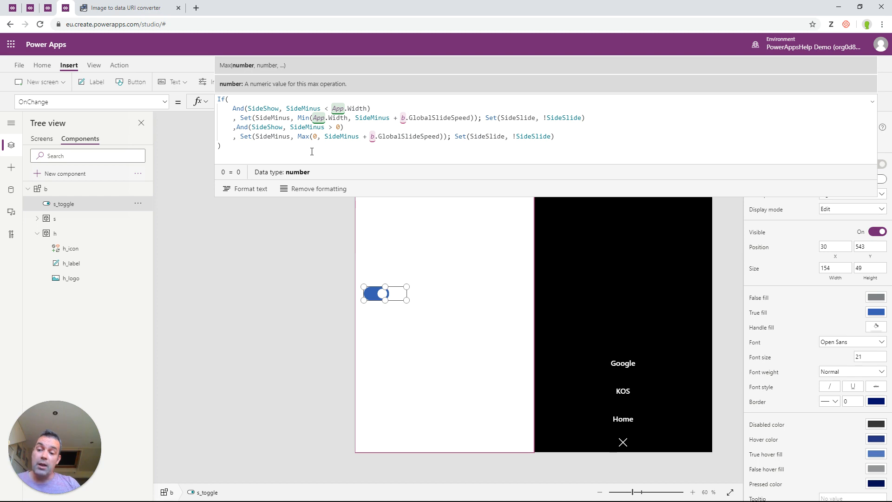
Step: Make the second SideMinus assignment subtract b.GlobalSlideSpeed instead of adding it, and collapse the formula editor
double_click(366, 136)
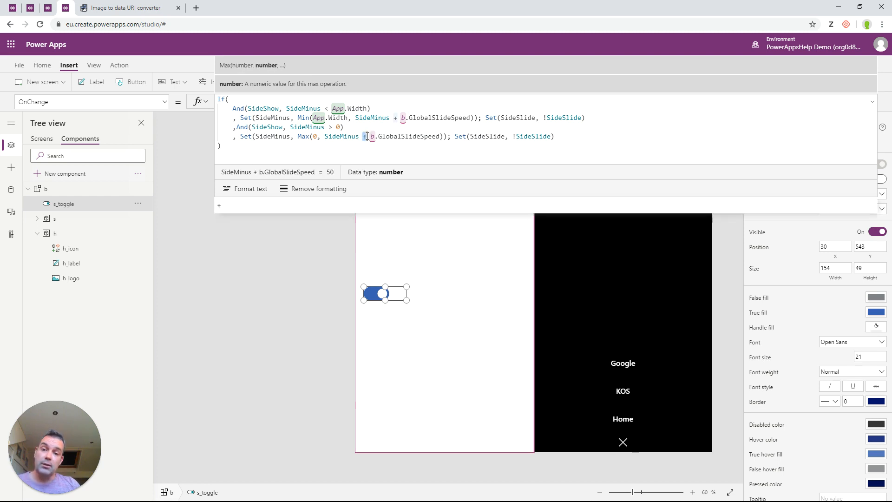
text(-)
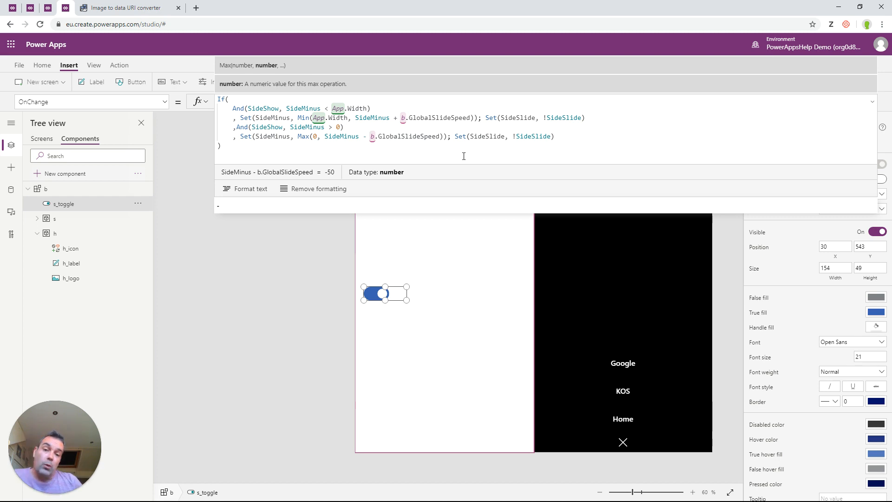
click(566, 136)
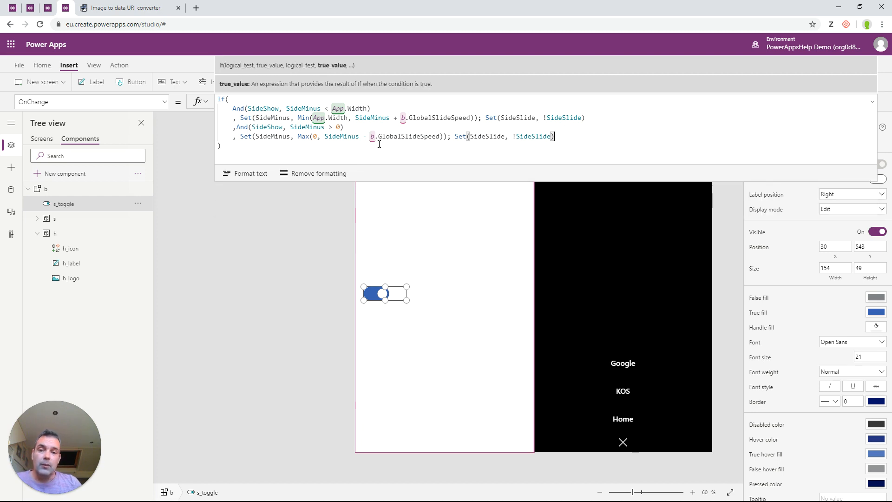
drag(294, 135, 437, 136)
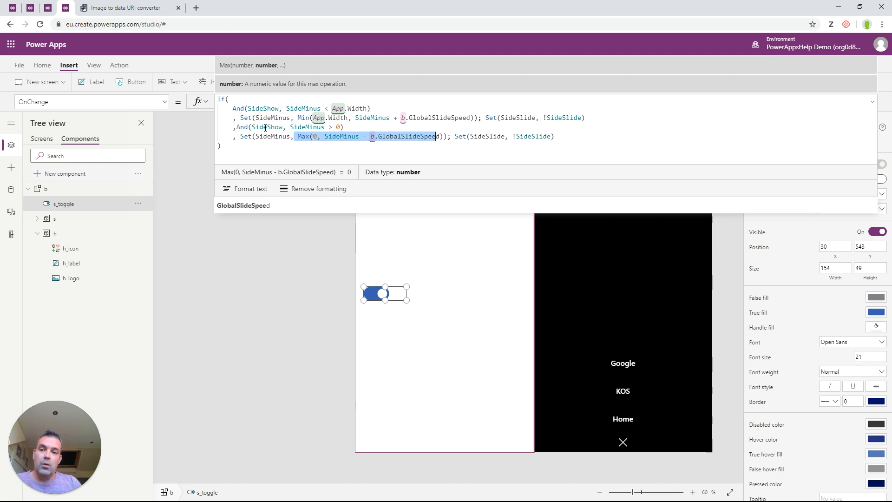
click(286, 136)
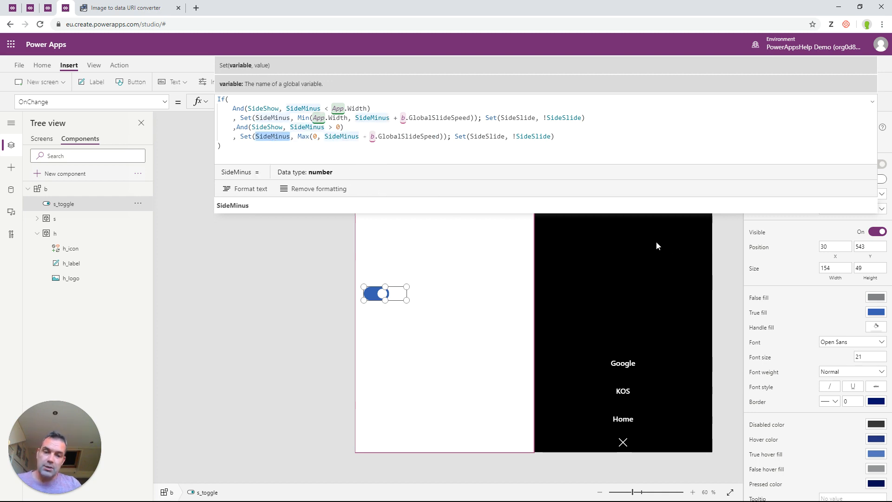
click(604, 261)
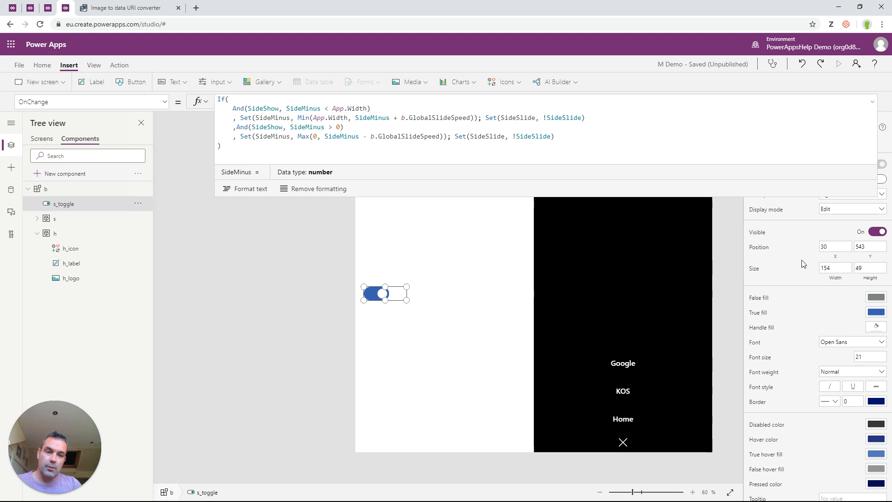
click(873, 102)
Step: Set the X property of container s to App.Width - SideMinus
click(119, 217)
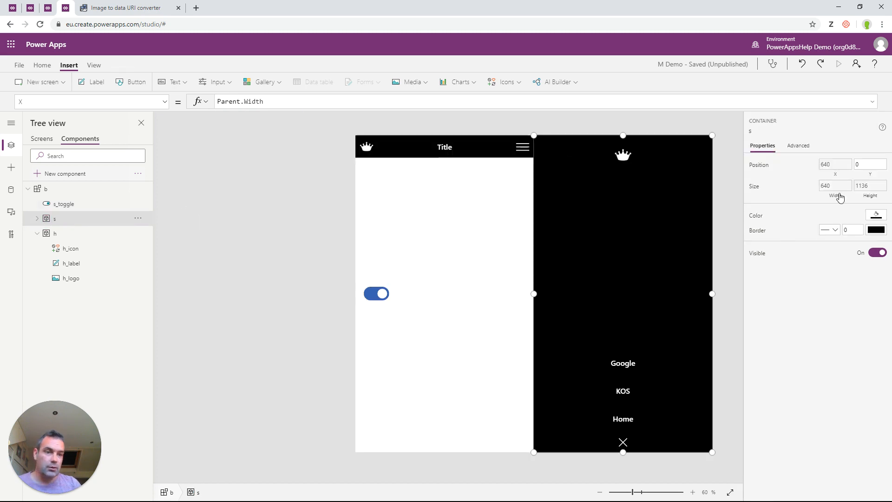
click(366, 101)
text(-)
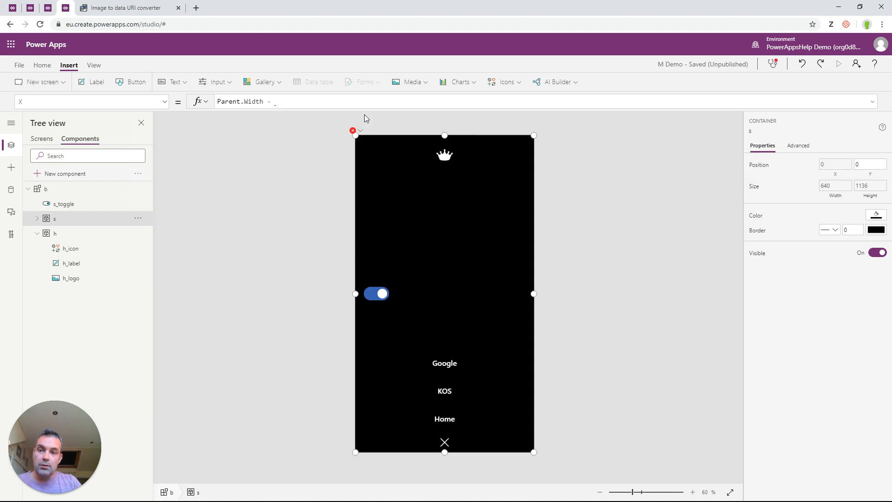
text(SideMinus)
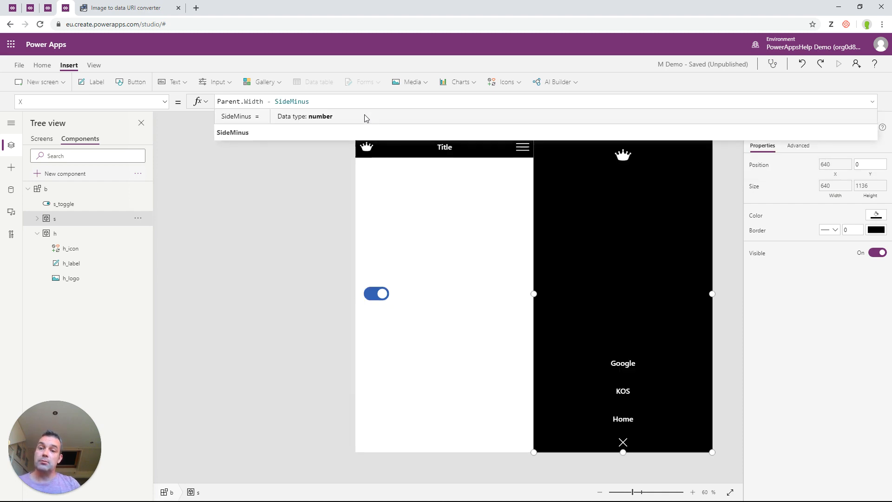
double_click(228, 101)
text(App)
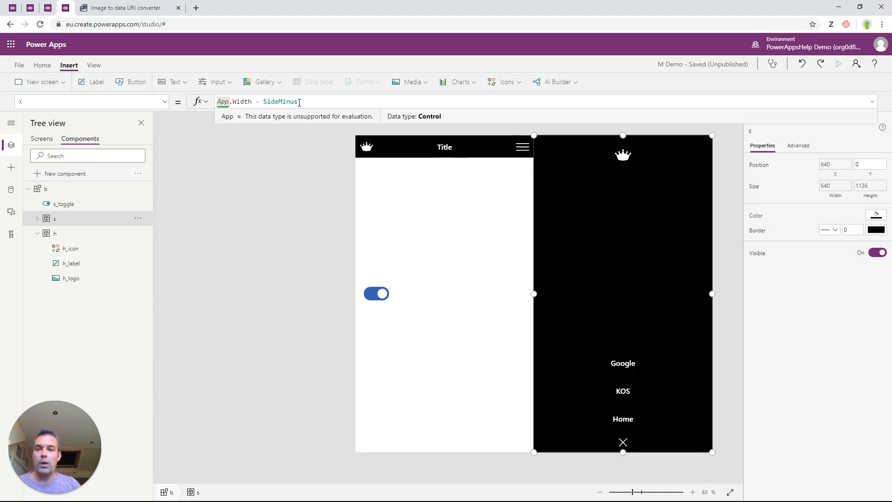
drag(307, 102, 265, 101)
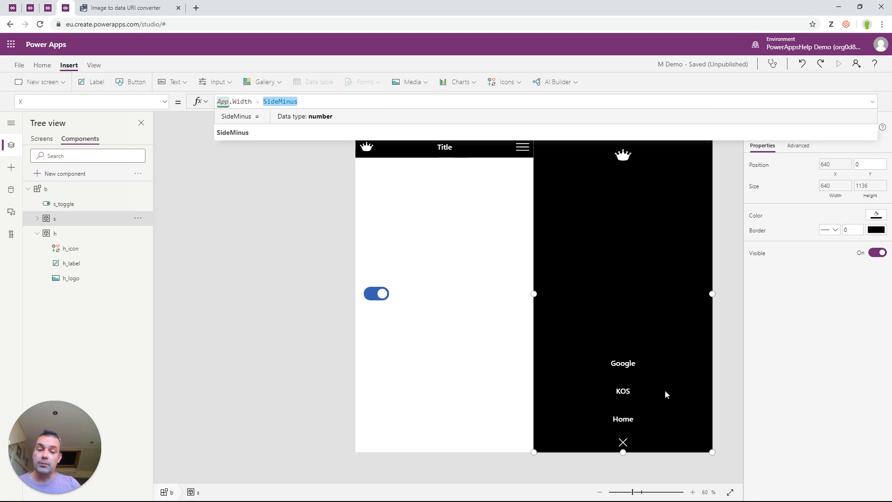
Step: Copy the OnSelect formula of h_icon into the OnSelect property of s_icon in container s
click(523, 154)
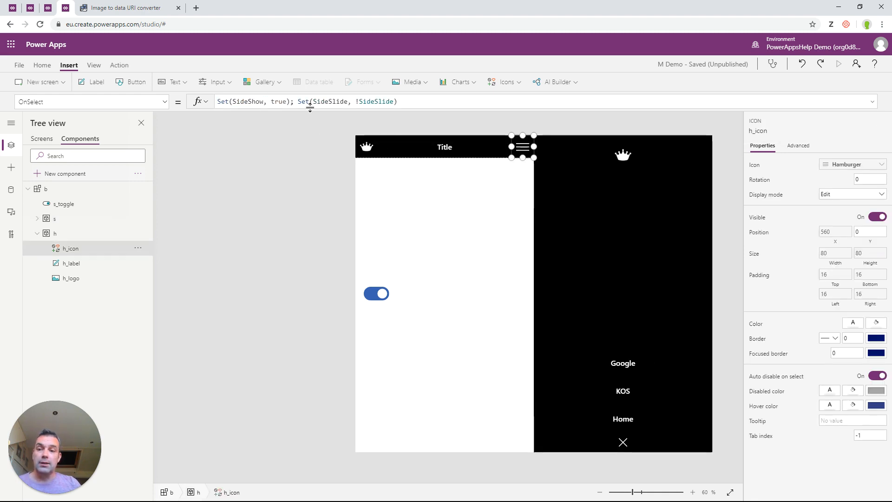
drag(398, 101, 237, 100)
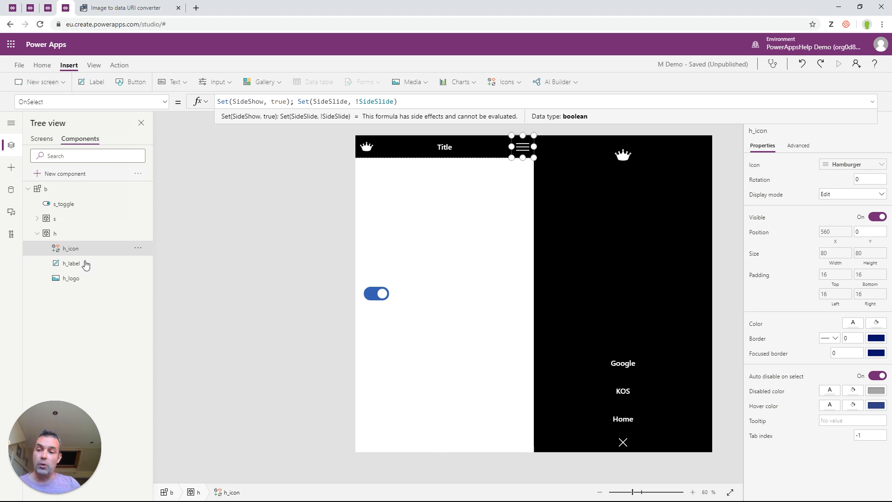
click(37, 218)
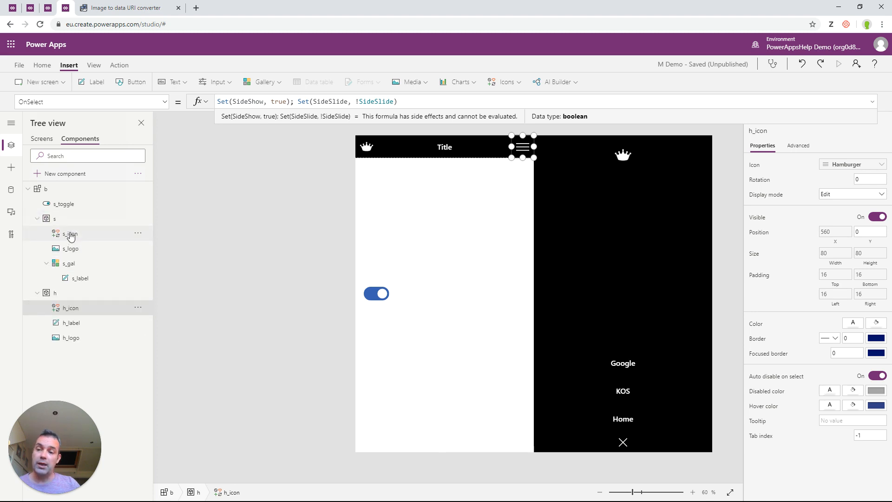
click(71, 235)
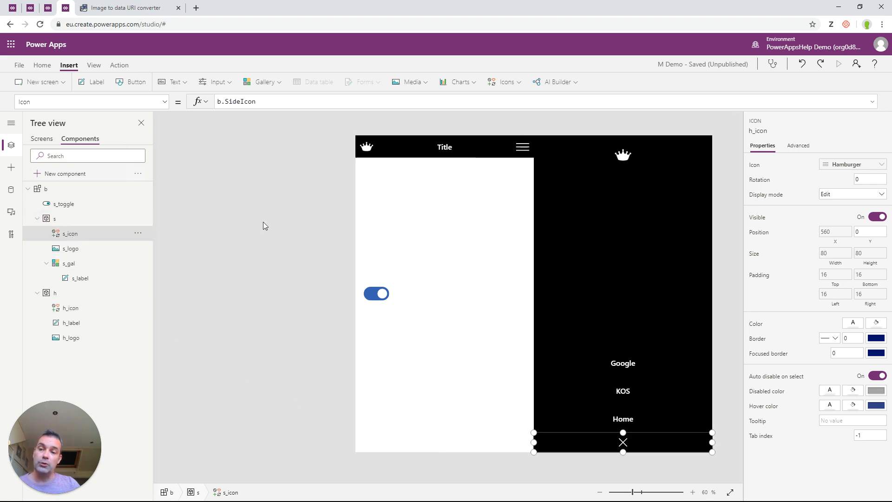
click(165, 102)
click(107, 226)
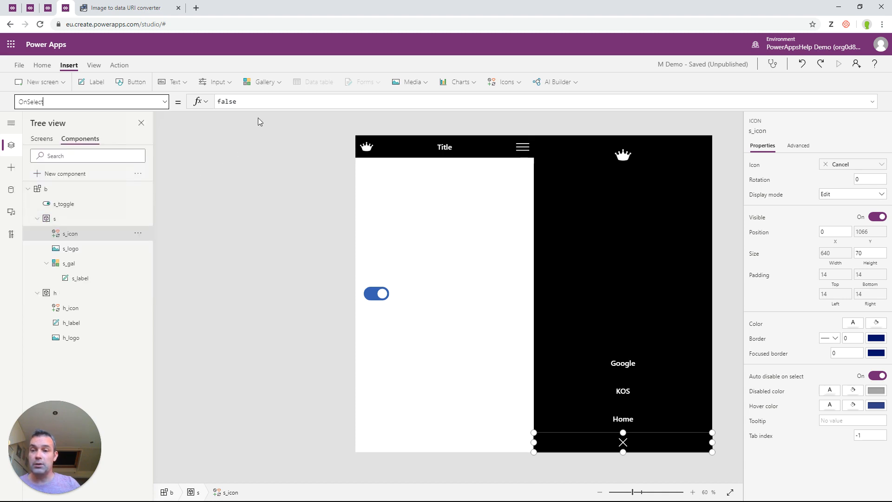
double_click(258, 102)
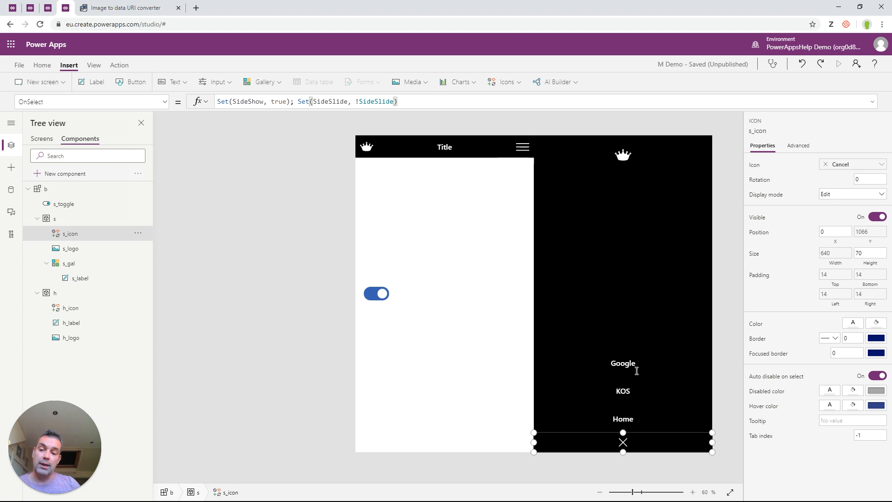
Step: Change s_icon's OnSelect formula so that it sets SideShow to false
click(256, 101)
double_click(279, 102)
text(false)
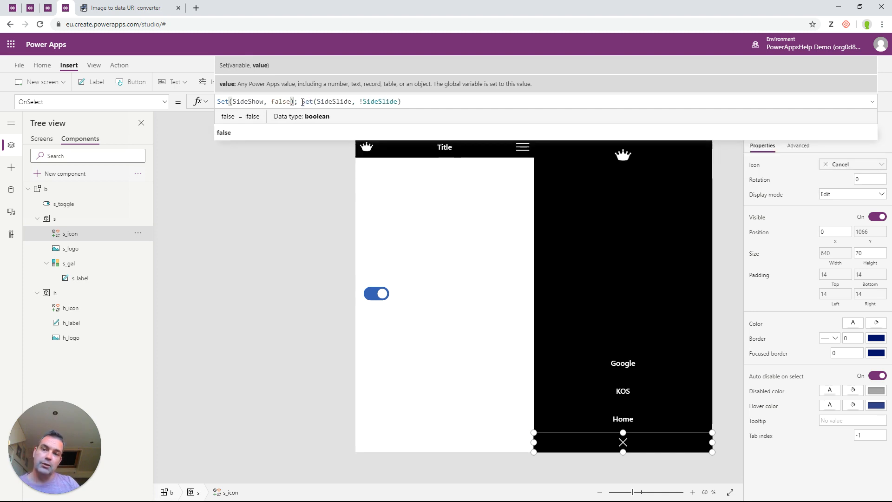
drag(302, 102, 402, 101)
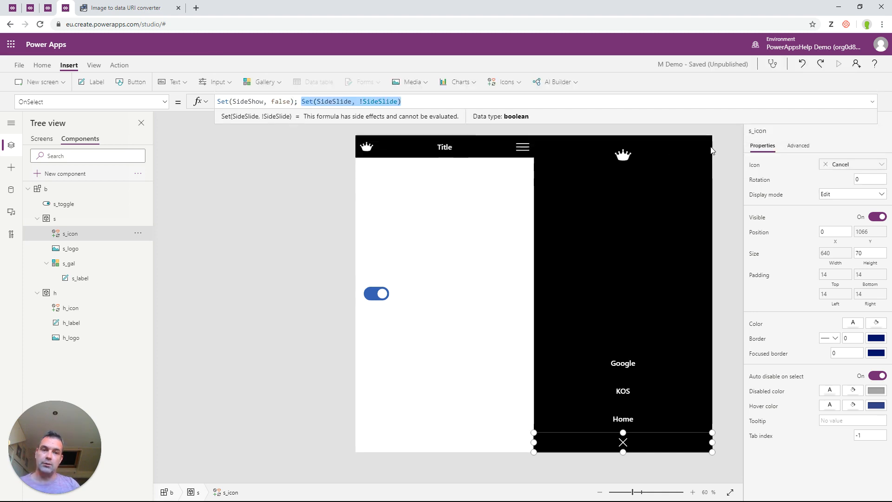
Step: Test the side menu by opening it with the hamburger icon and closing it with the cancel icon
alt+click(523, 147)
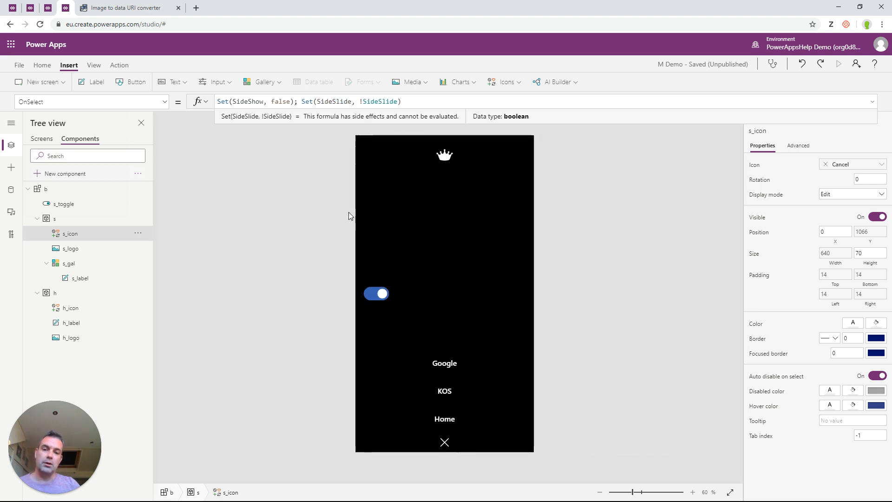
alt+click(454, 446)
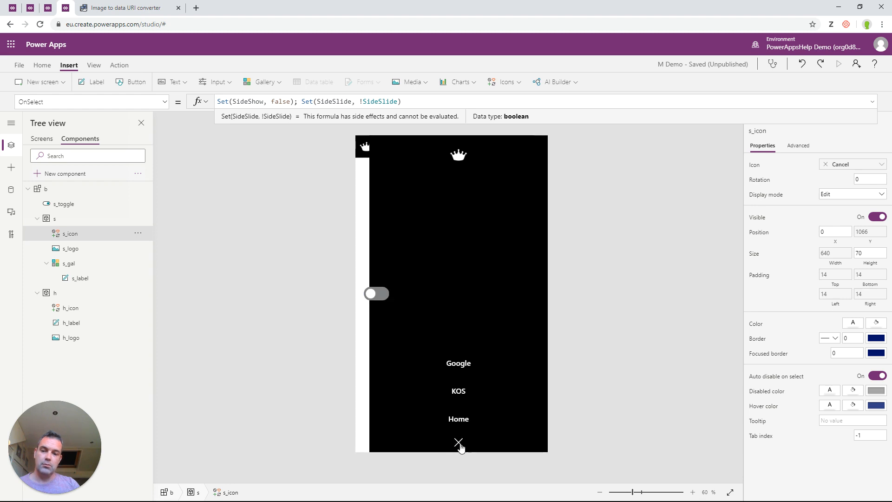
alt+click(460, 447)
Step: In s_toggle's OnChange formula, negate SideShow in the second And condition so it reads !SideShow
click(361, 284)
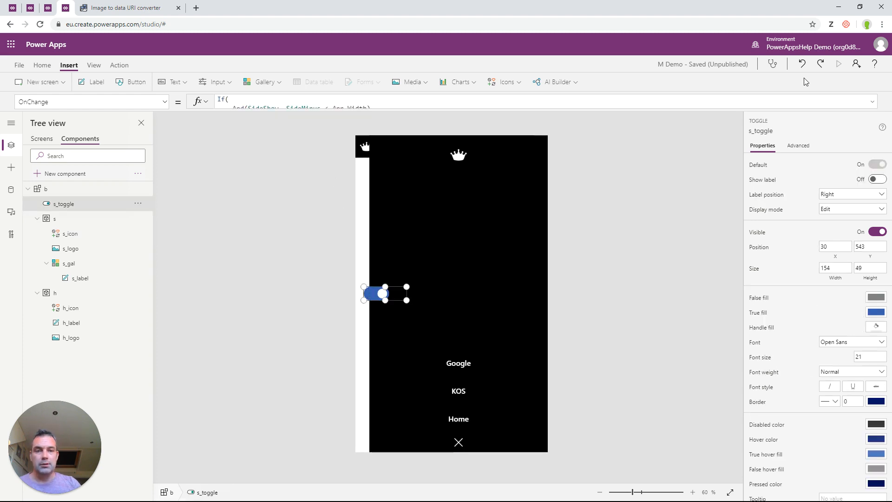
click(871, 103)
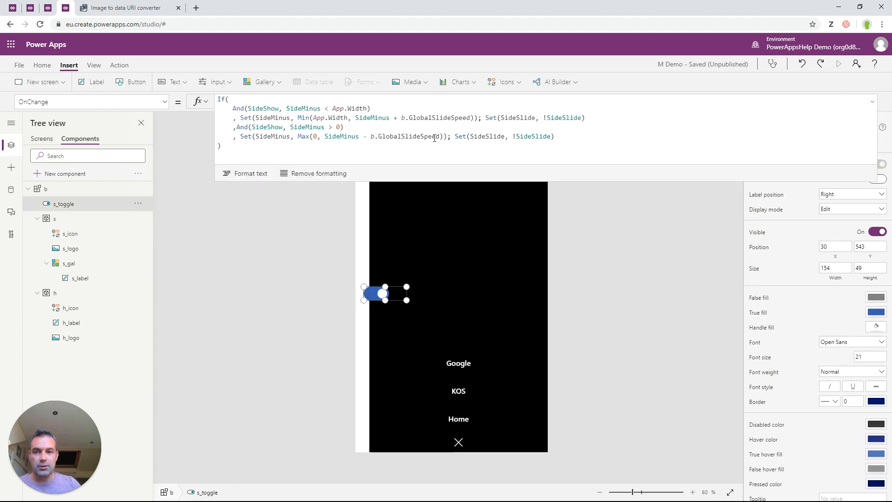
click(251, 126)
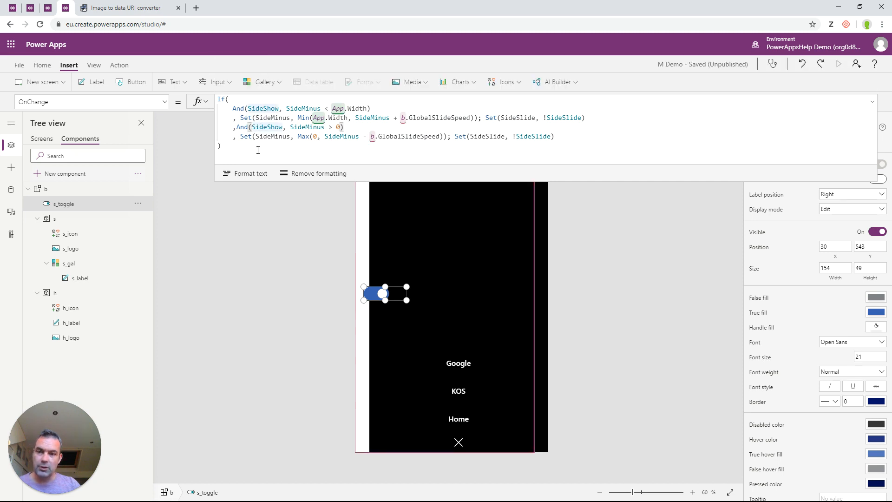
text(!)
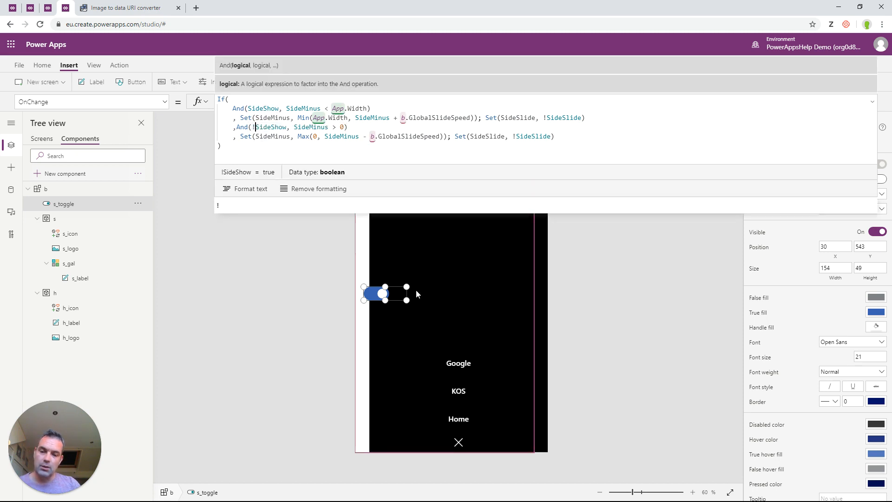
Step: Retest the slide animation by closing the side menu, reopening it from the header and closing it again
alt+click(459, 442)
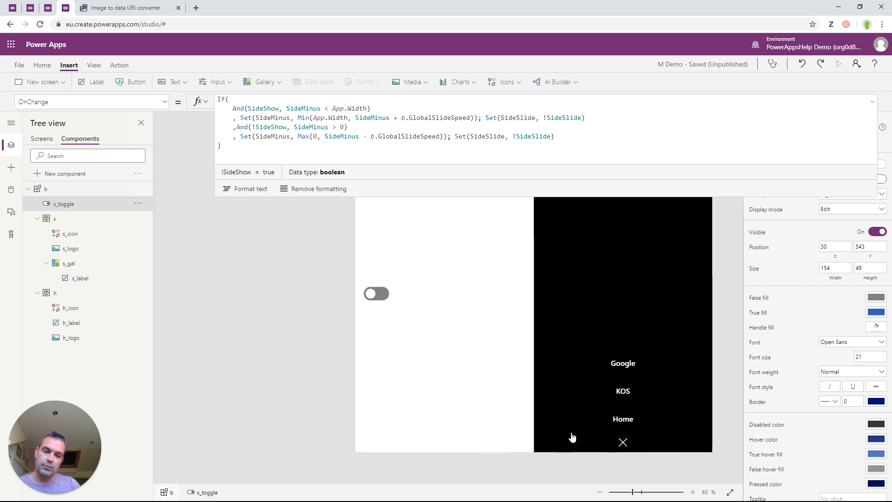
click(871, 107)
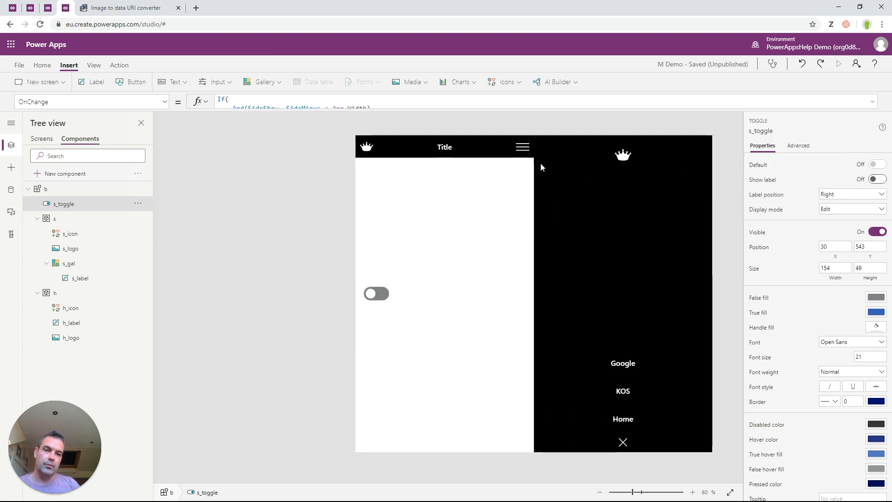
alt+click(522, 147)
alt+click(445, 444)
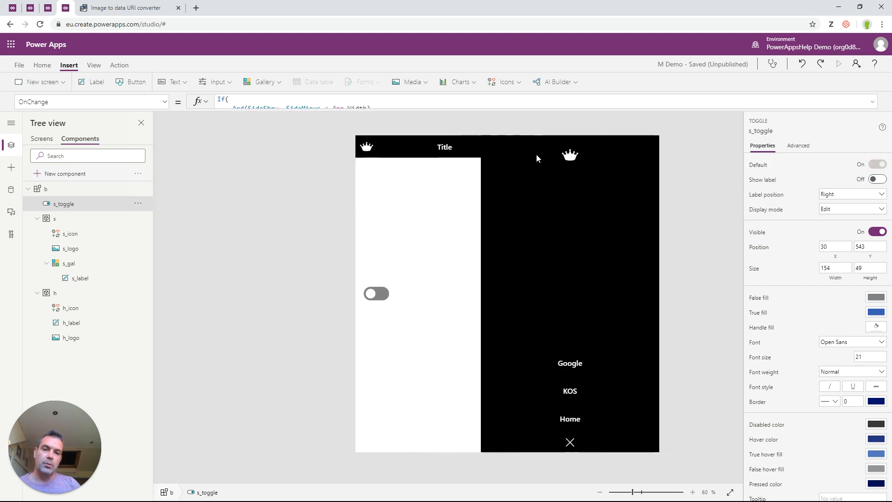
Step: Check the slide animation once more by opening the side menu from the header icon and closing it with the cancel icon
alt+click(521, 146)
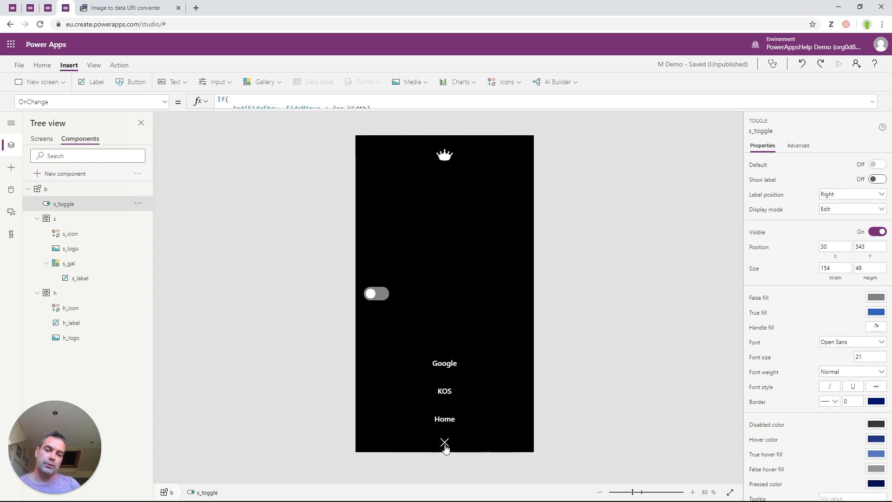
alt+click(444, 442)
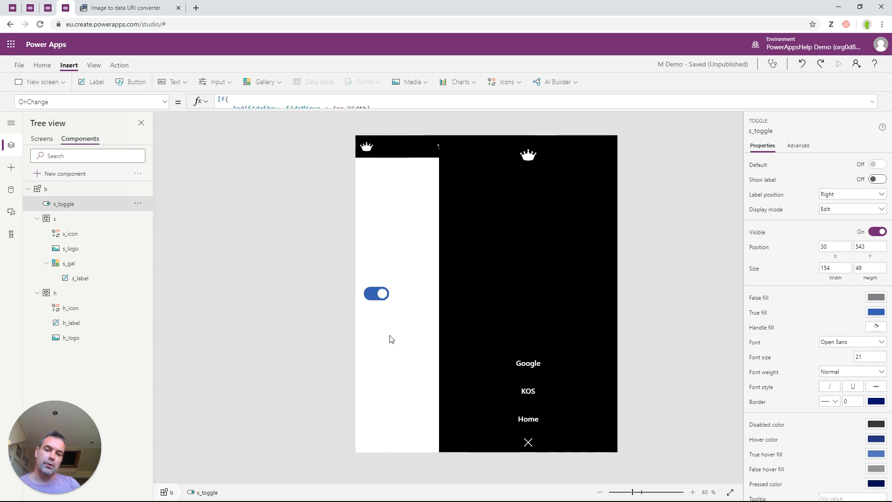
Step: Resize s_toggle to a height of 30 and a width of 80
click(869, 268)
text(30)
key(Return)
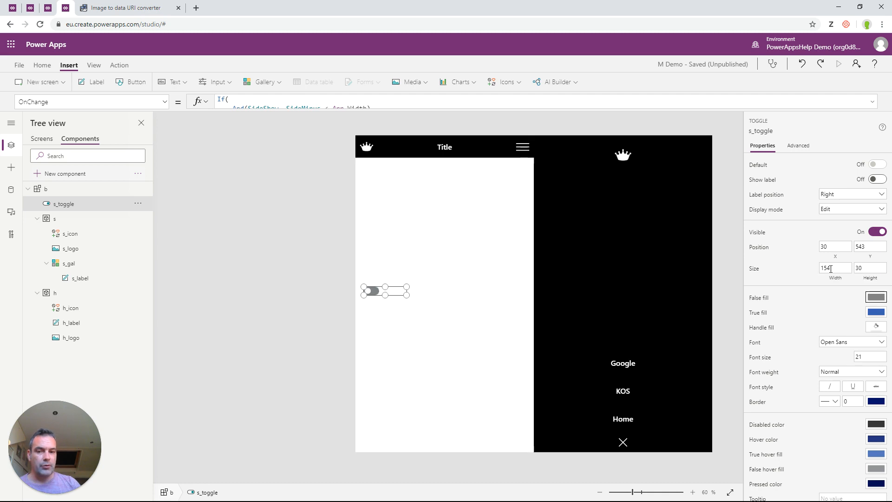
click(835, 268)
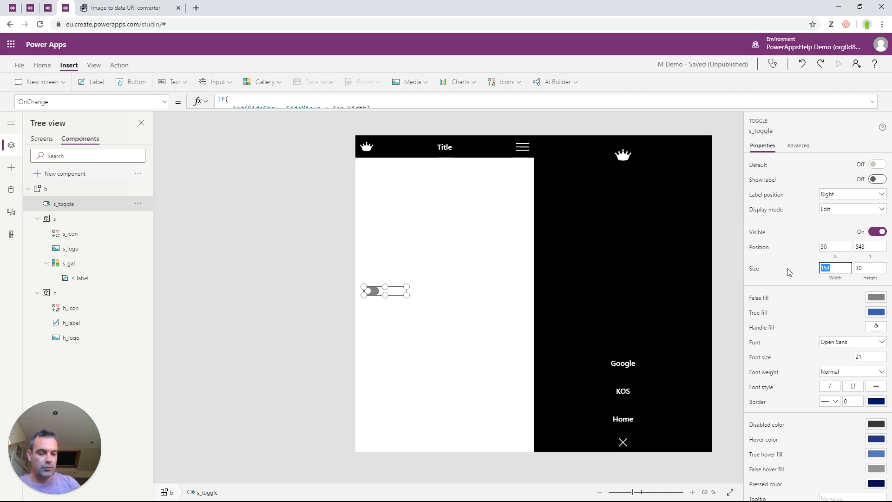
text(80)
key(Tab)
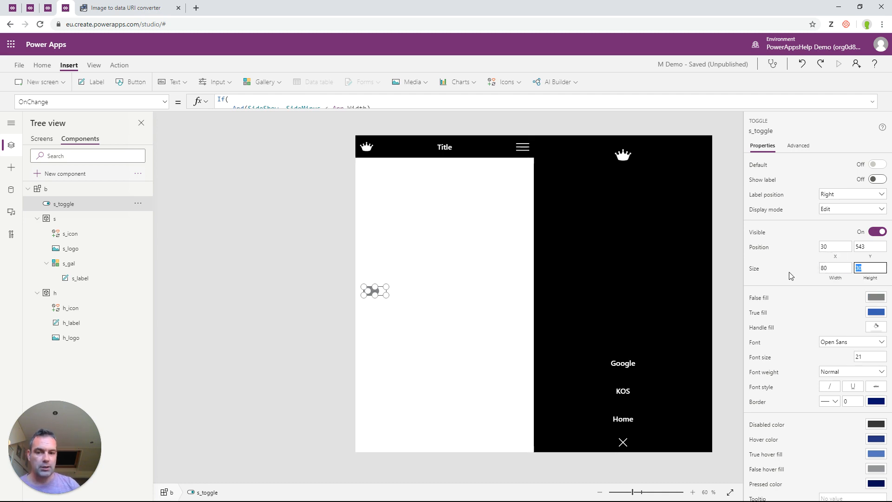
click(841, 250)
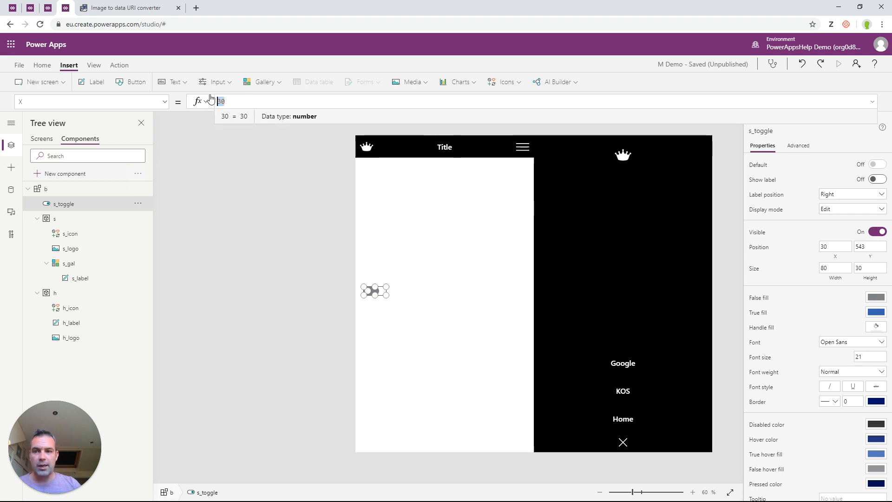
text(App.Height)
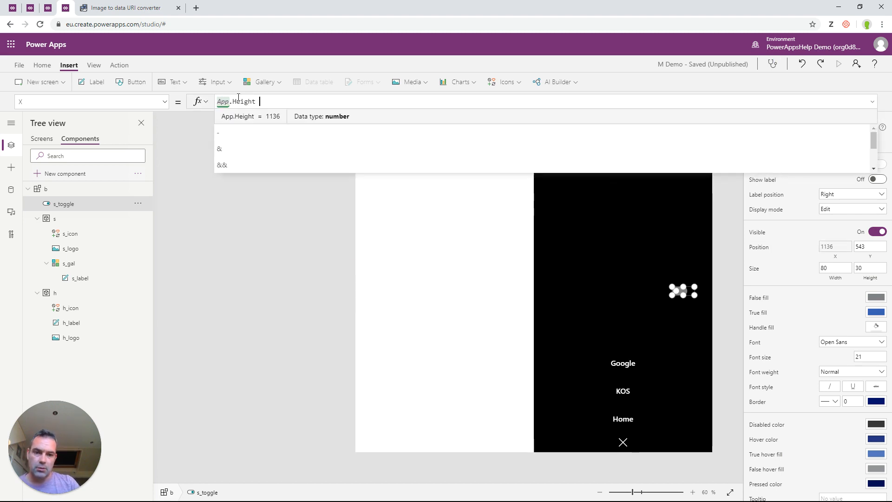
key(BackSpace)
key(BackSpace)
key(BackSpace)
key(BackSpace)
key(BackSpace)
key(BackSpace)
key(BackSpace)
key(BackSpace)
key(BackSpace)
key(BackSpace)
key(BackSpace)
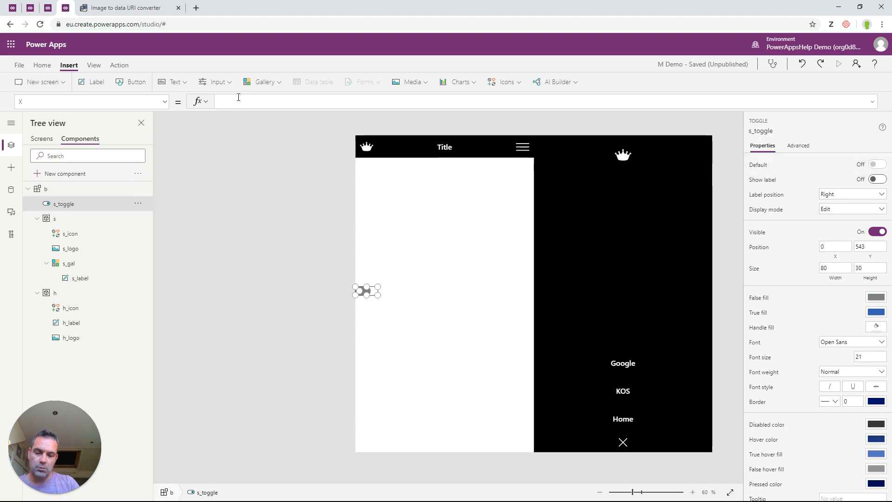
Step: Set s_toggle's X to 0 and its Y formula to App.Height + 10
text(0)
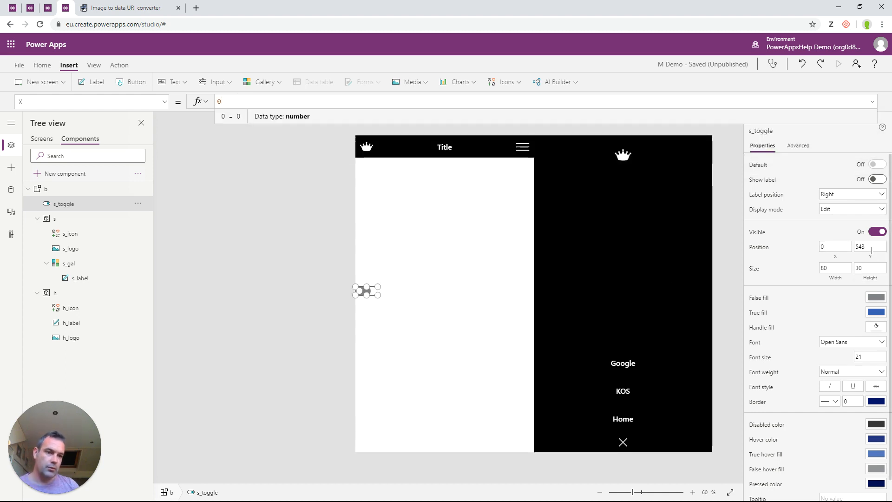
click(872, 251)
click(247, 86)
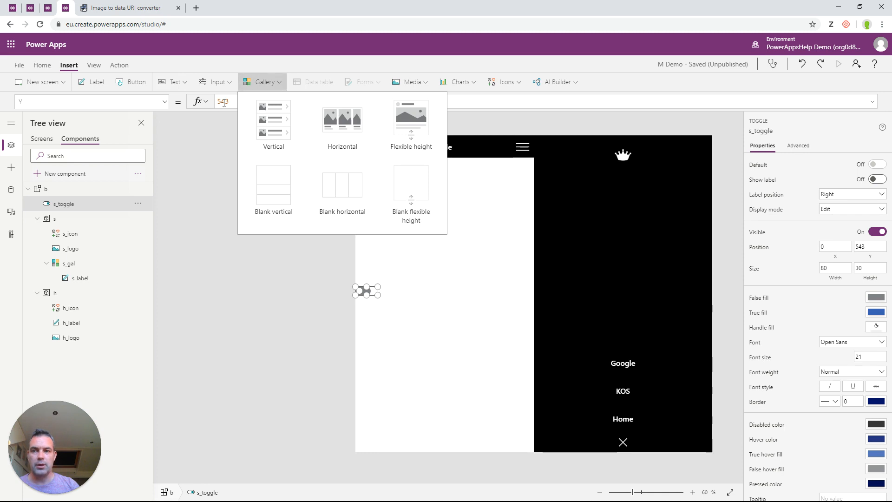
click(224, 102)
double_click(224, 102)
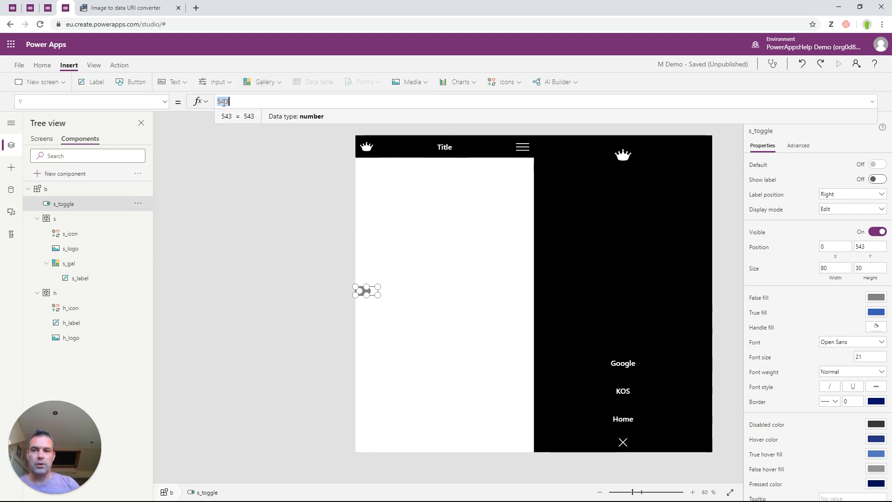
text(App.Height)
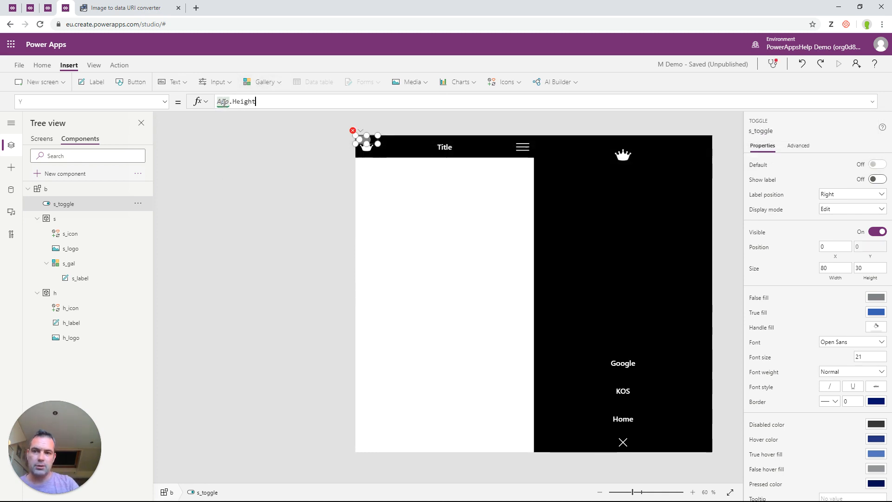
text( + 10)
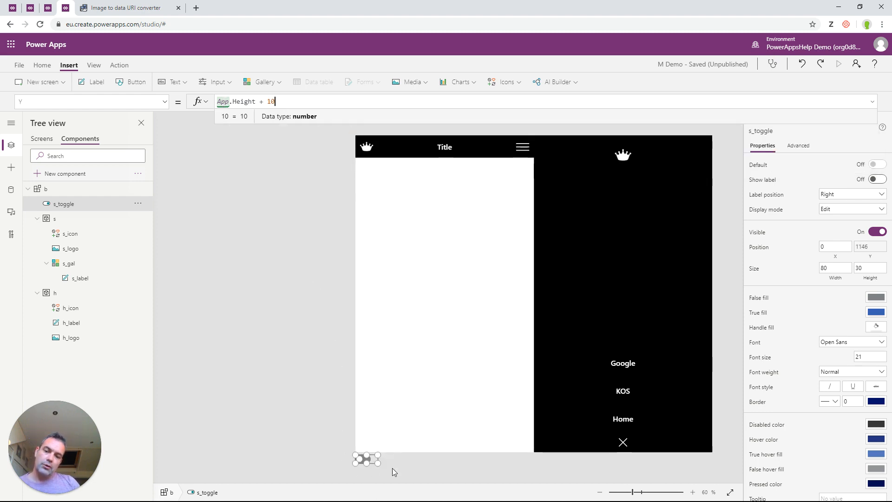
click(420, 465)
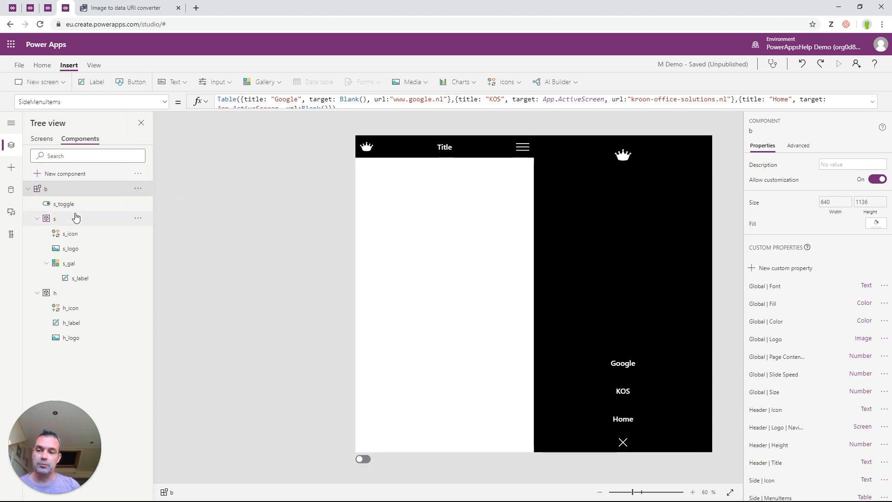
Step: Replace s_gal's OnSelect formula with the start of an If that tests IsBlank(ThisItem.url)
click(70, 263)
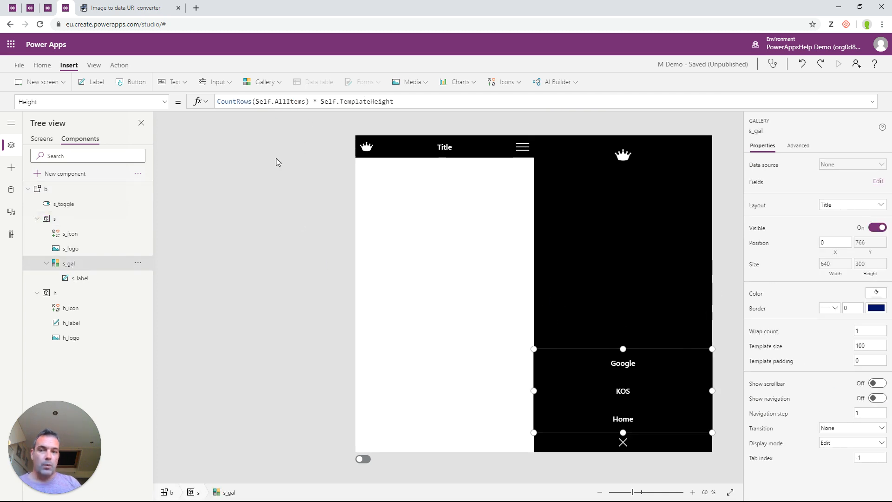
click(166, 108)
scroll(105, 247, down, 3)
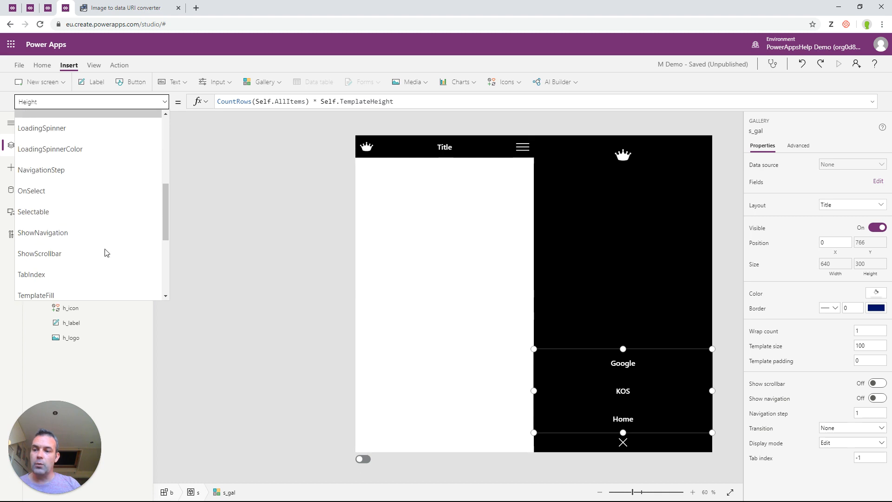
click(91, 189)
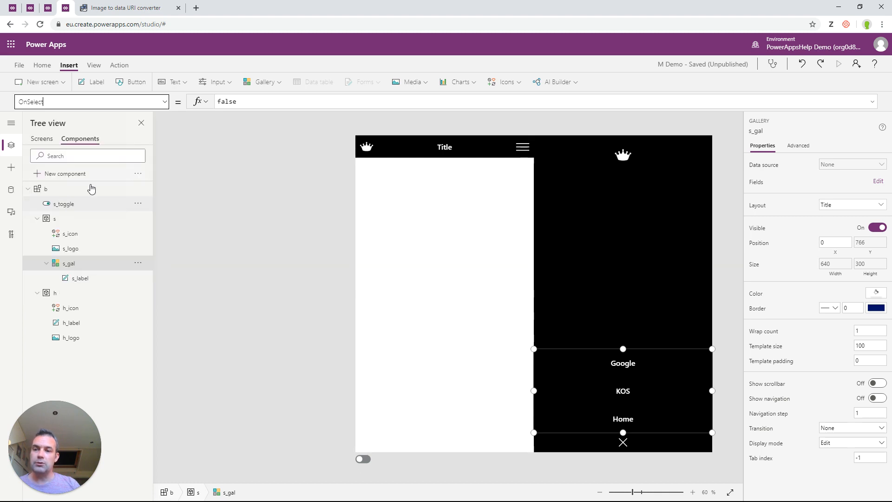
click(257, 101)
text(If()
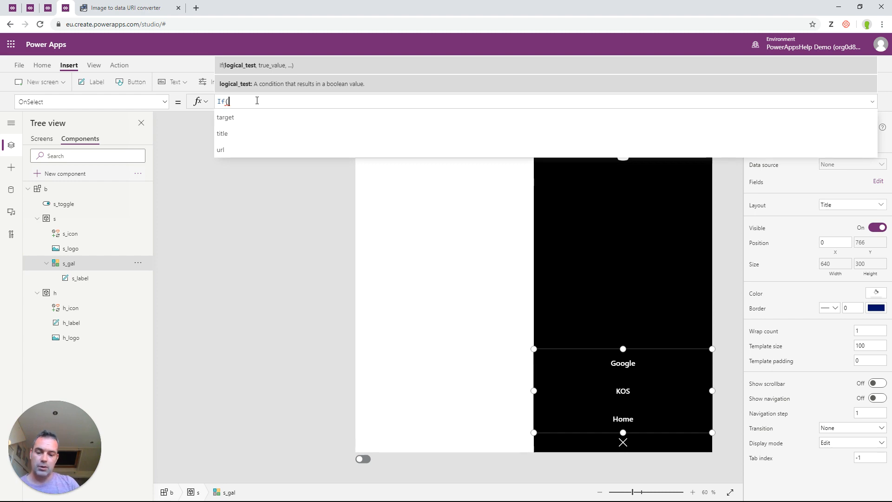
text(IsBlan)
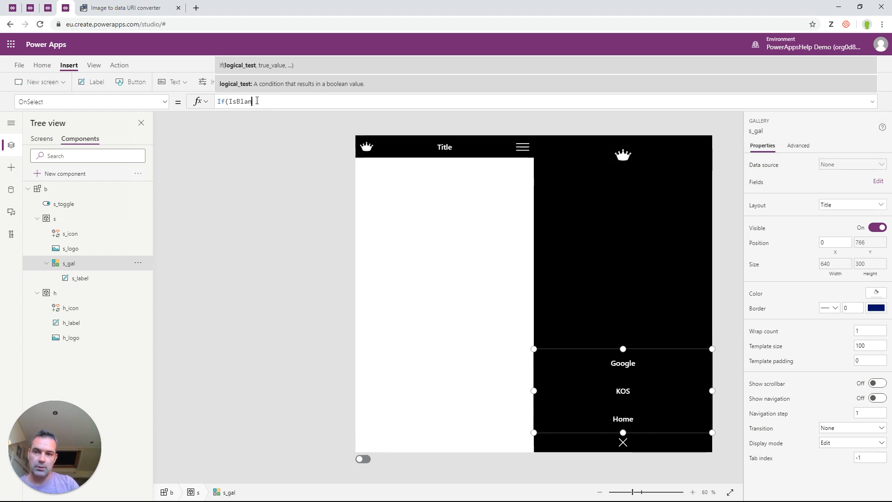
text(k(This)
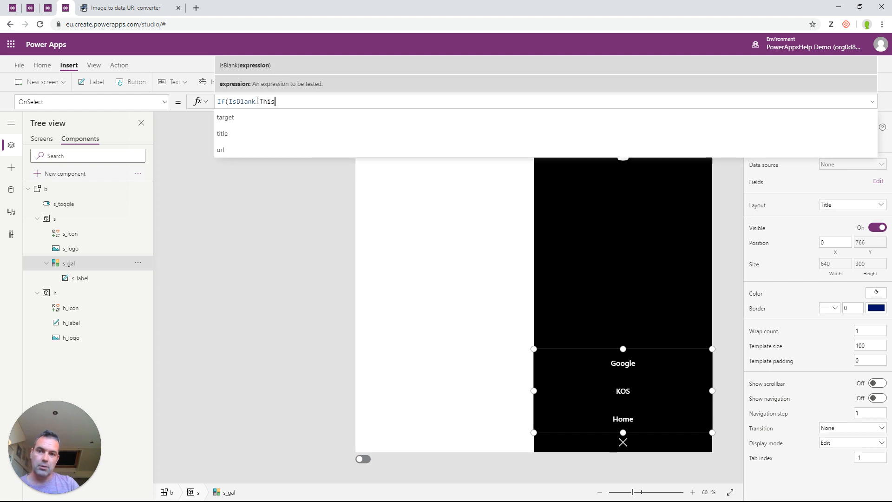
text(Item.url)
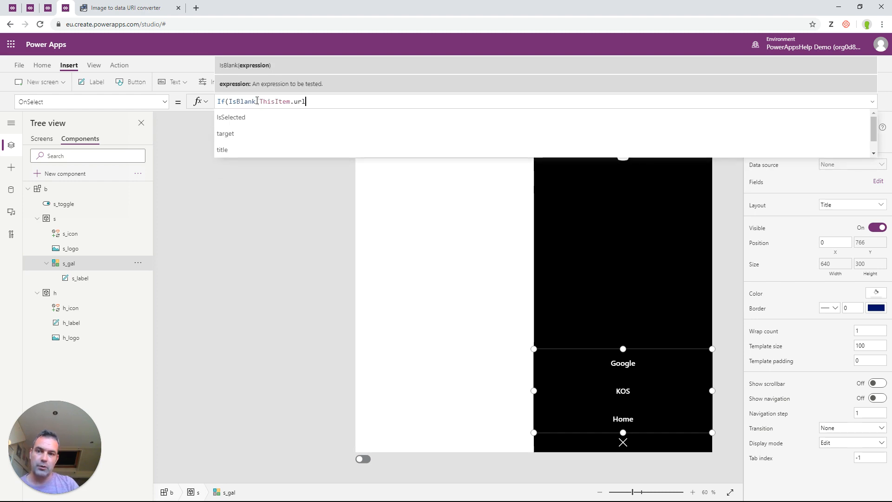
text(), )
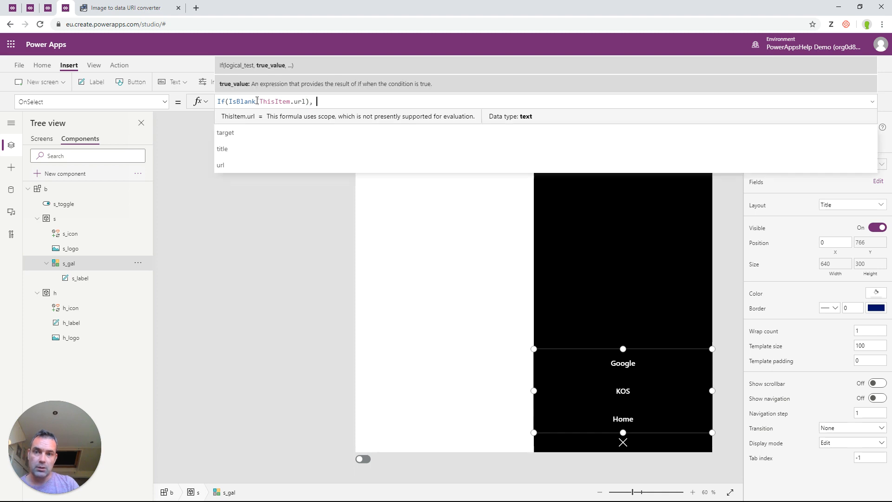
Step: Complete s_gal's OnSelect If with Navigate(target) when the url is blank and Launch(ThisItem.url) otherwise
text(Navigate)
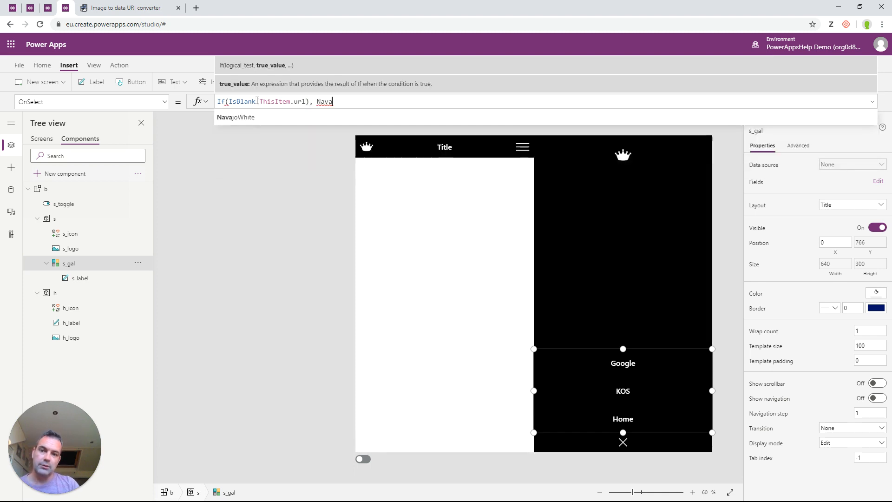
text(()
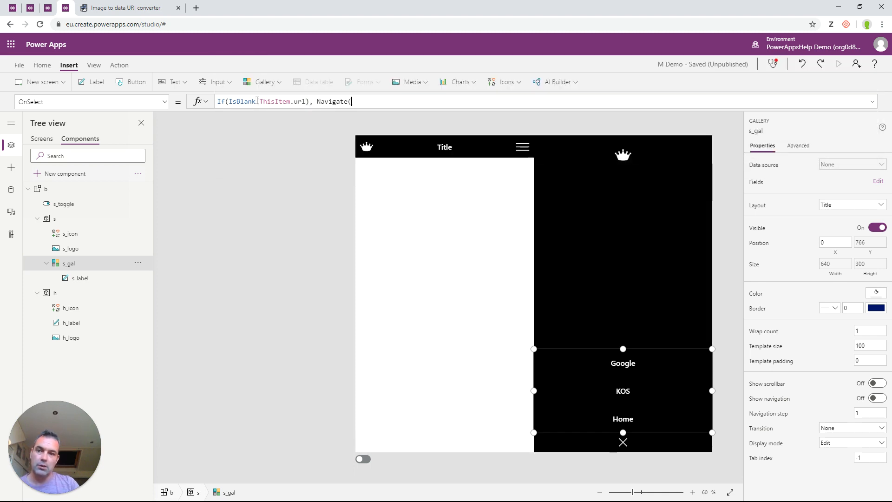
text(targer)
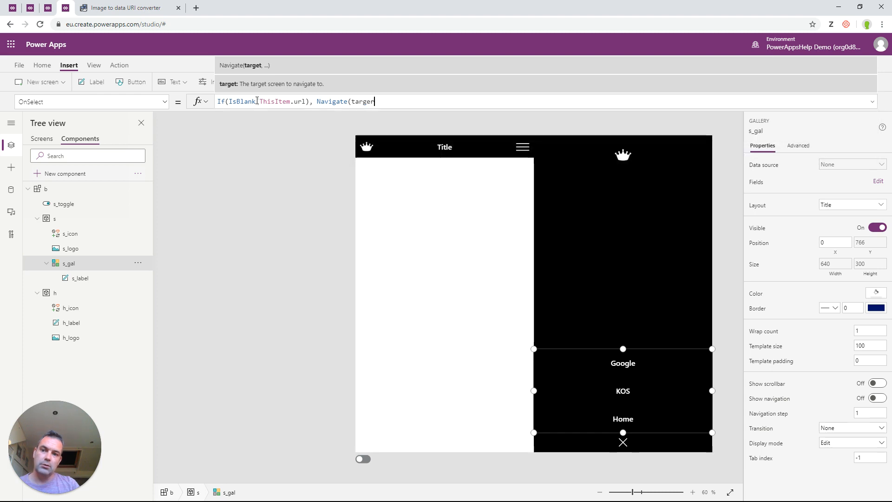
key(BackSpace)
text(t)
text(), )
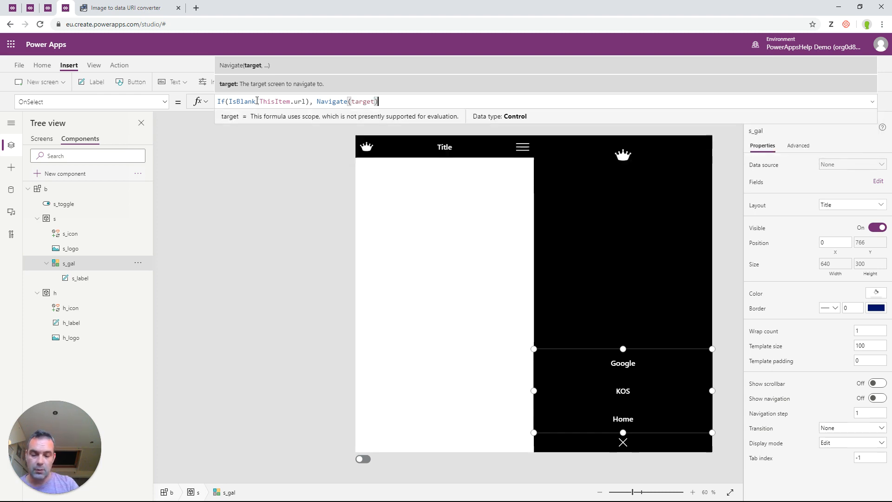
text(Launch)
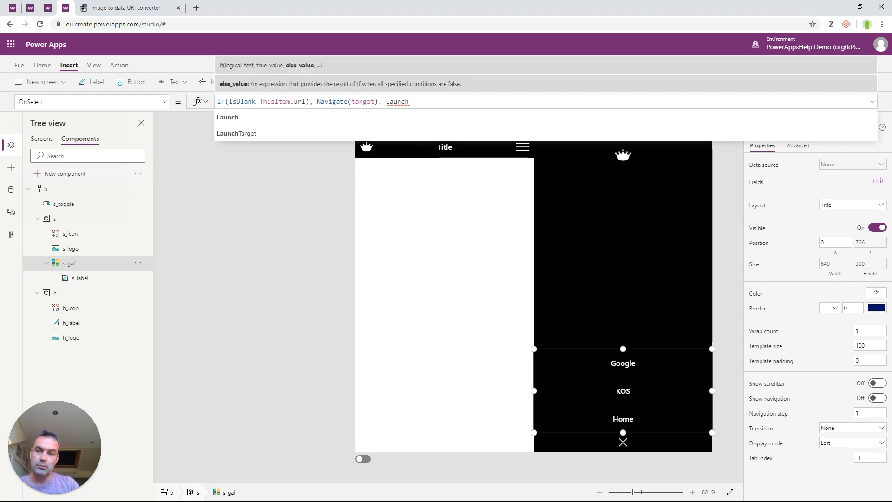
text((ThisItem.)
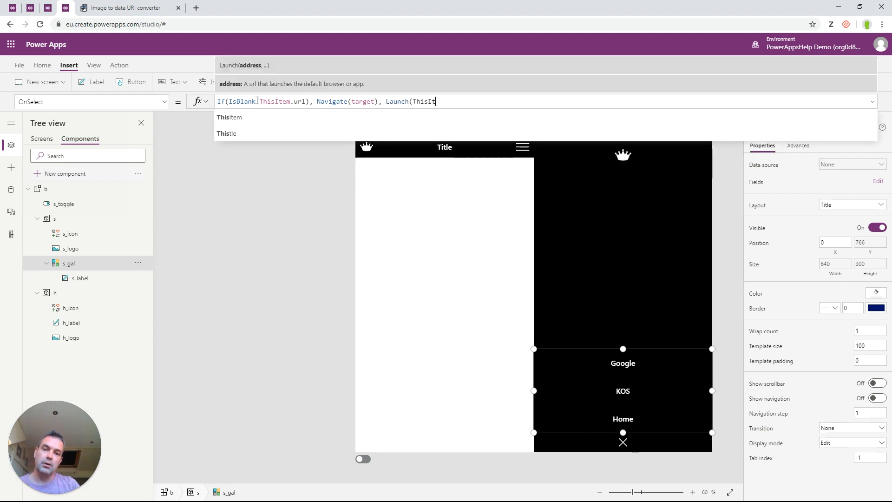
text(Url)
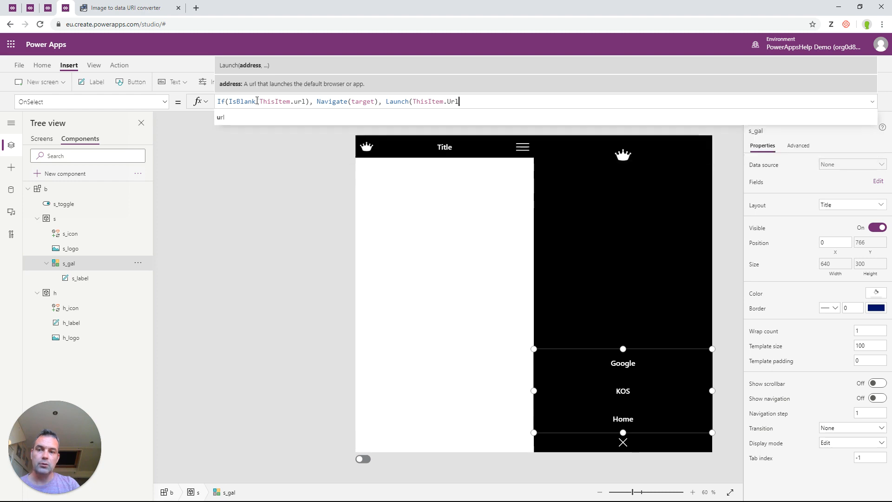
key(Tab)
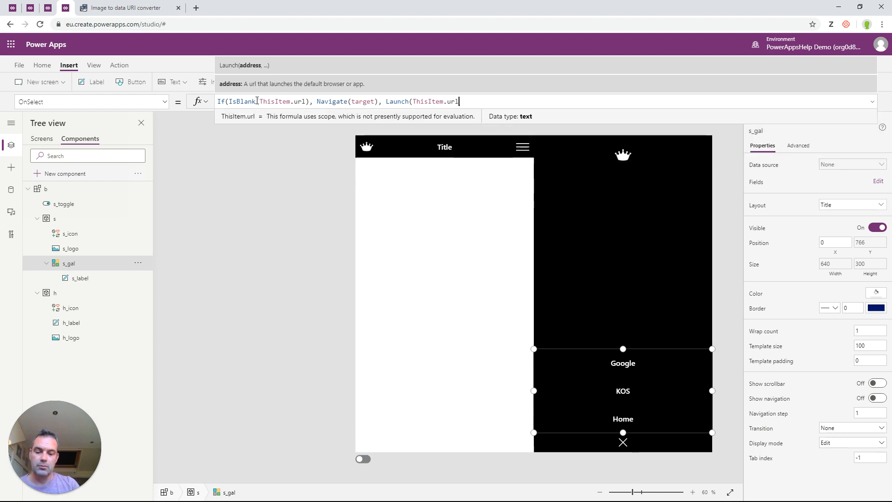
text())
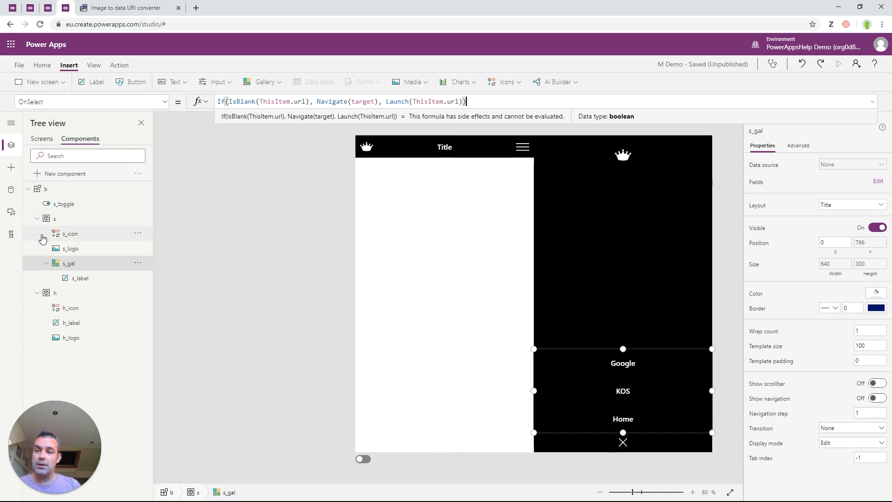
Step: Reorder s_toggle to the back, behind groups s and h, and collapse both groups in the component tree
click(37, 219)
click(64, 204)
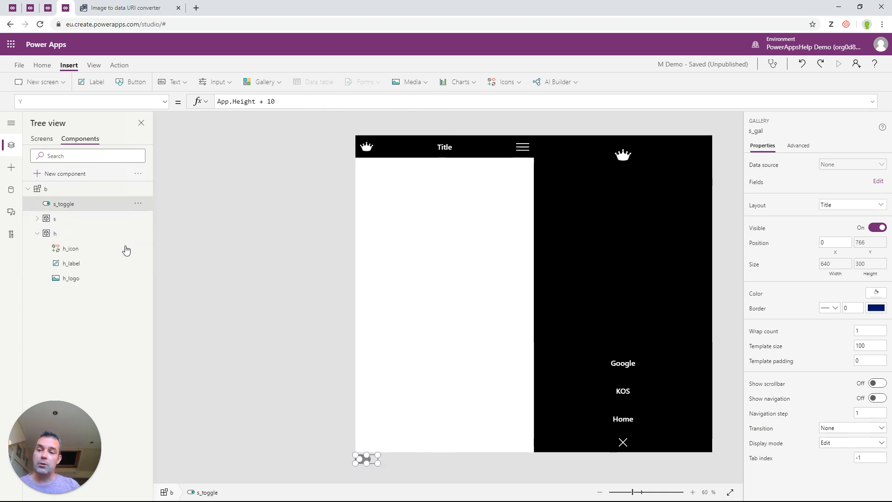
right_click(80, 211)
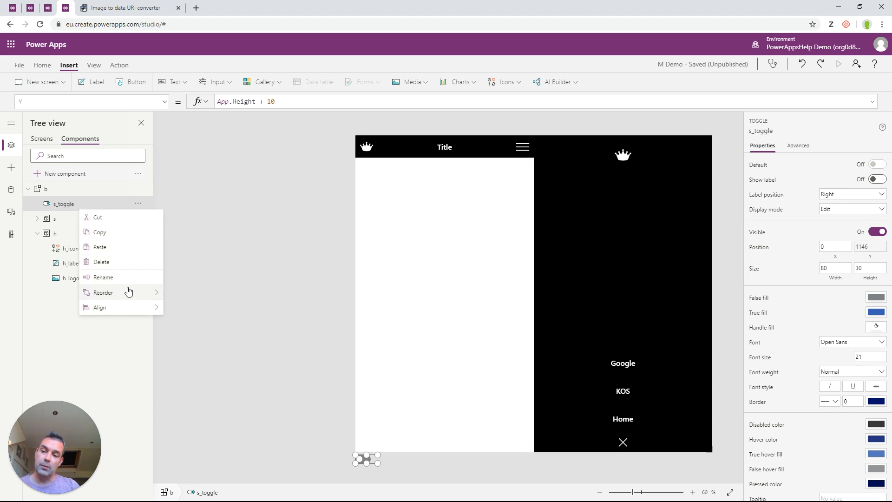
mouse_move(128, 292)
click(205, 337)
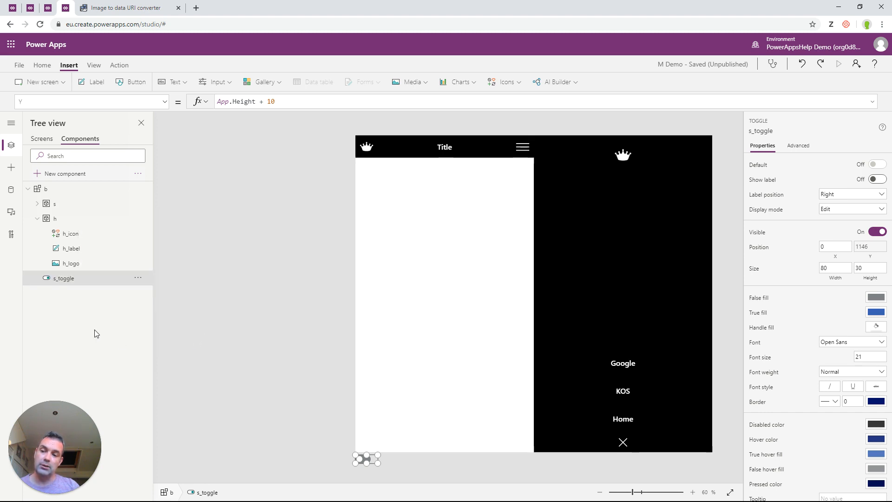
click(37, 219)
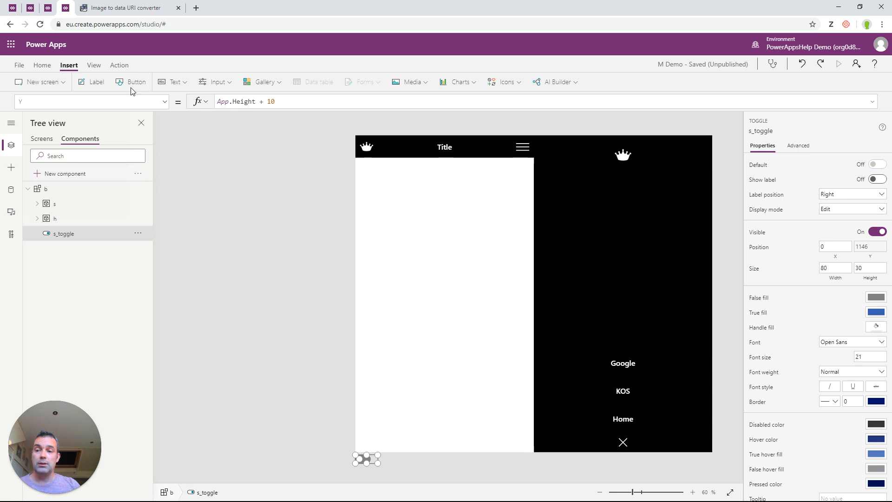
Step: Insert a container into component b and set its X and Y positions to 0
click(216, 82)
scroll(267, 201, down, 3)
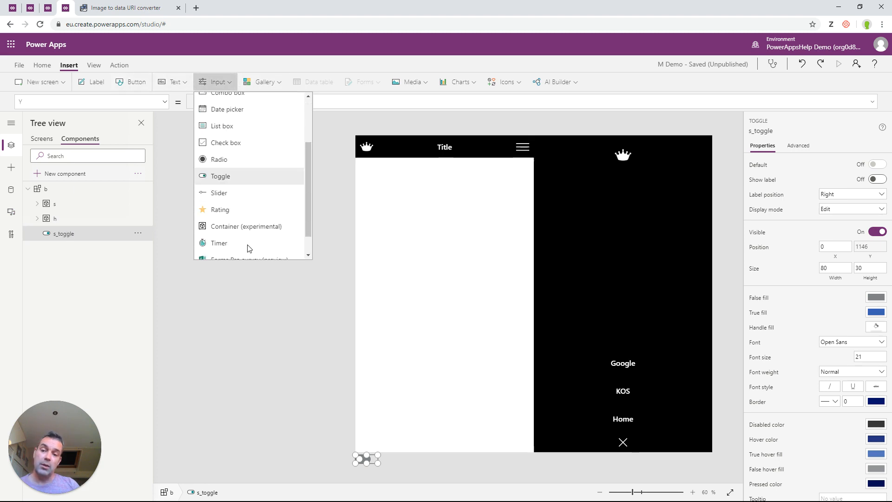
click(251, 202)
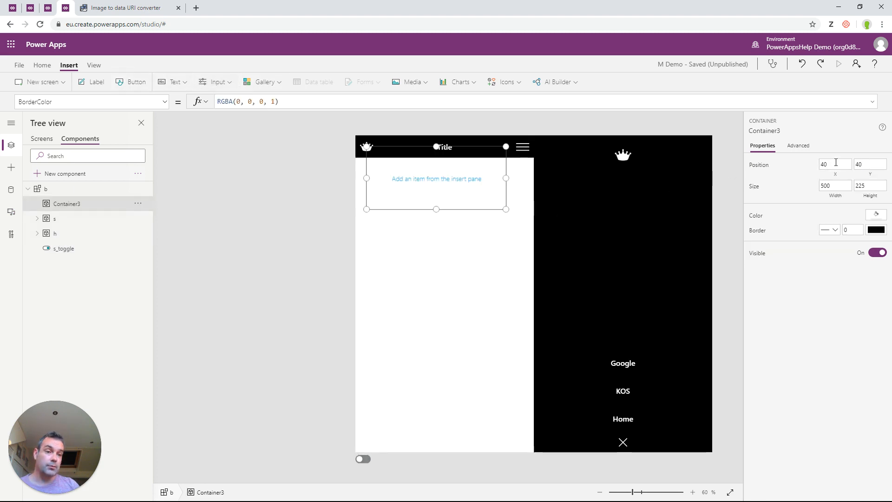
drag(836, 163, 808, 166)
text(0)
key(Tab)
text(0)
key(Tab)
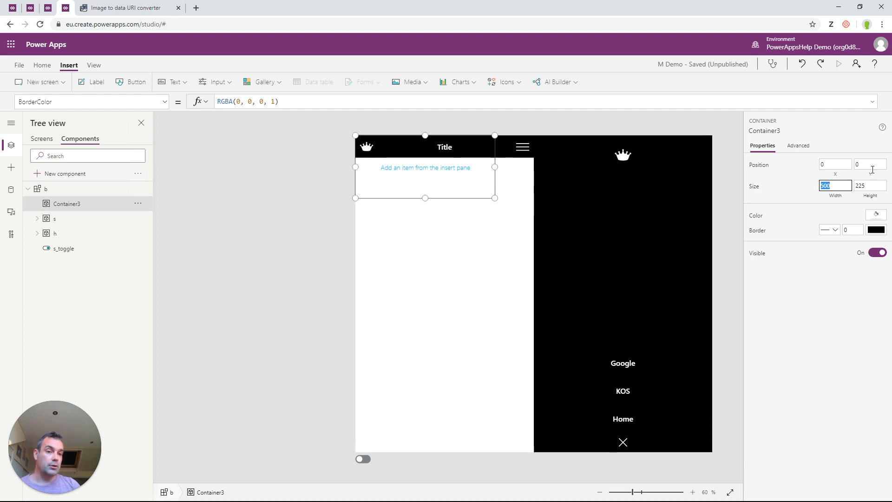
Step: Set the new container's Width formula to Parent.Width
click(790, 183)
click(839, 195)
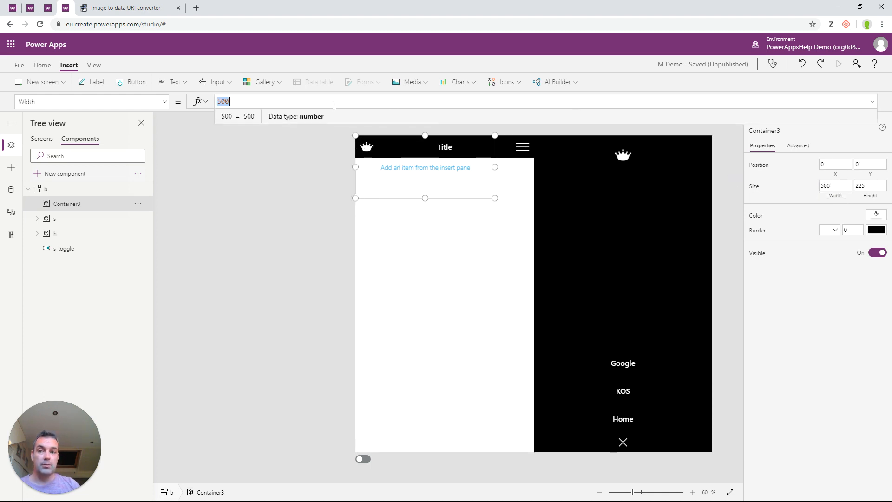
text(Parent.Width)
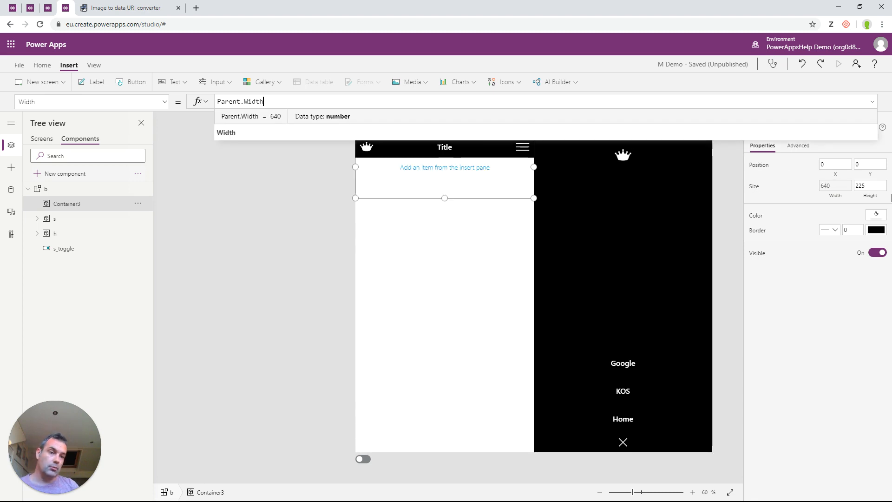
Step: Enter Parent.Height - Self.Height as the container's Height formula and copy the whole formula
click(870, 195)
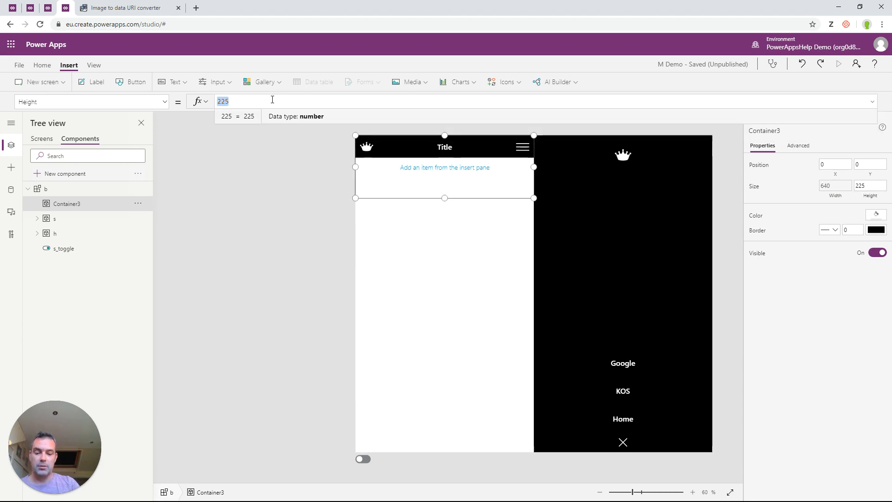
text(Parent.Heig)
text(ht )
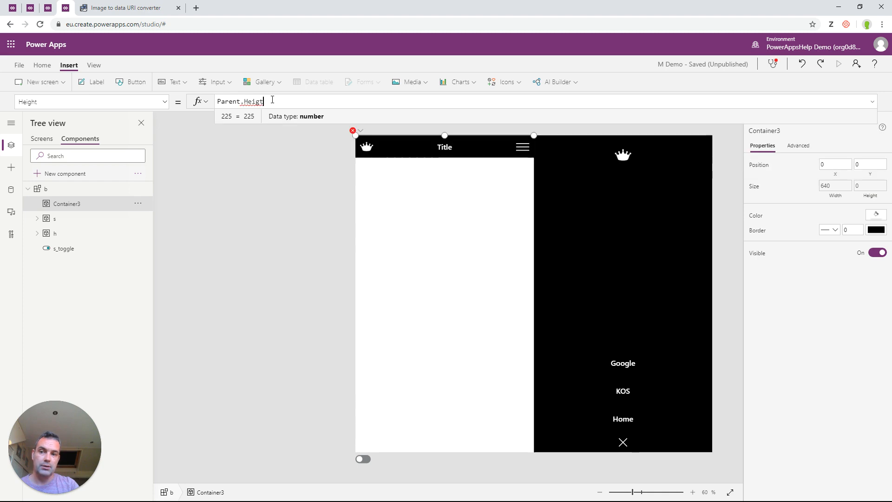
text(- S)
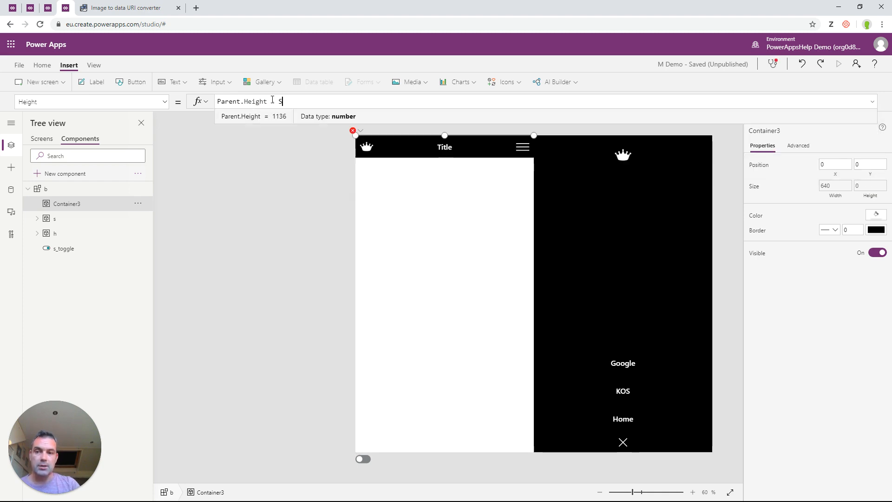
text(elf.Height)
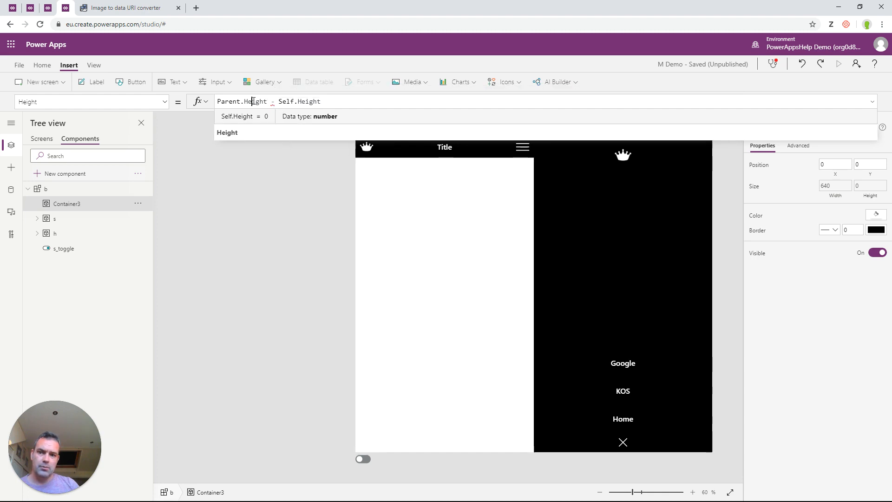
click(252, 101)
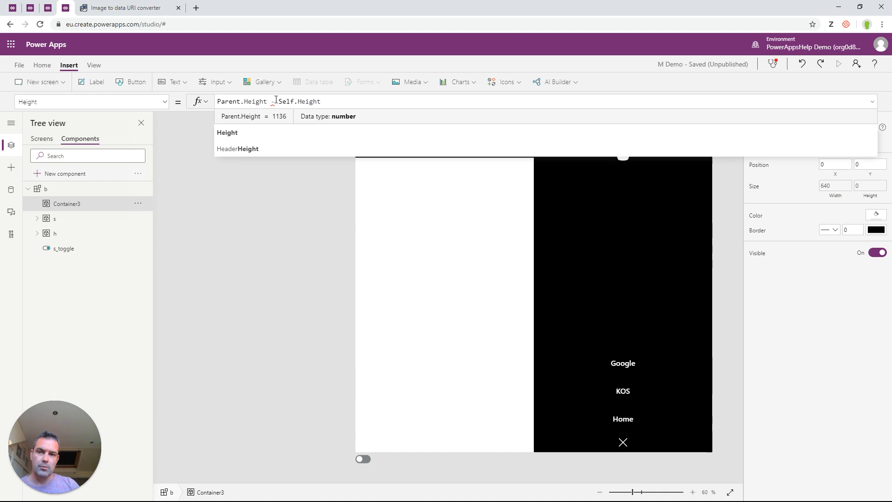
key(ctrl+a)
key(ctrl+c)
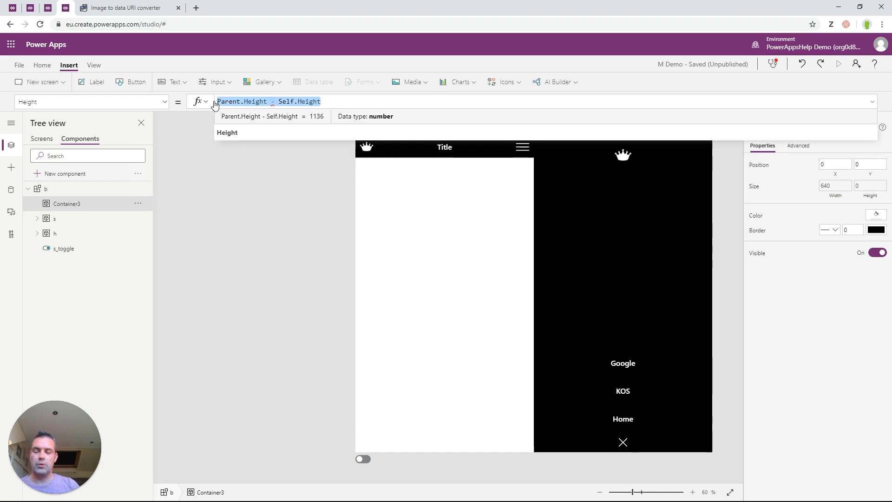
Step: Set the container's Height to 80 and paste the copied formula Parent.Height - Self.Height as its Y
key(Delete)
text(80)
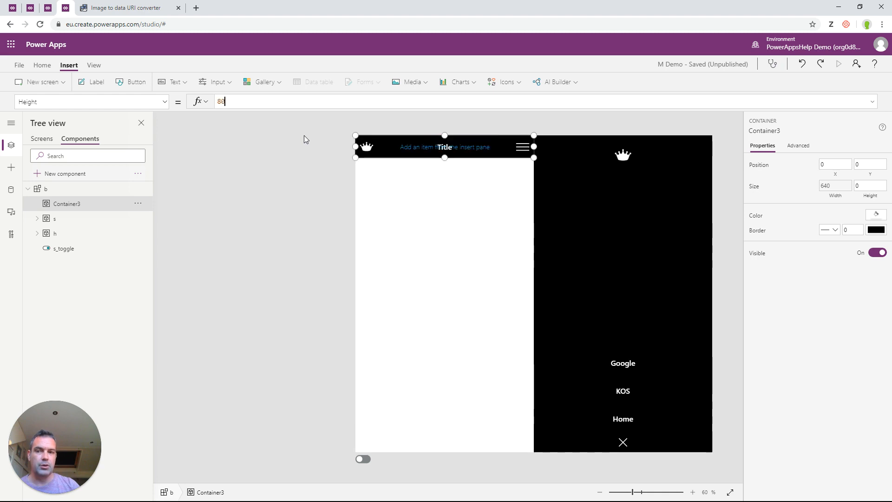
click(871, 174)
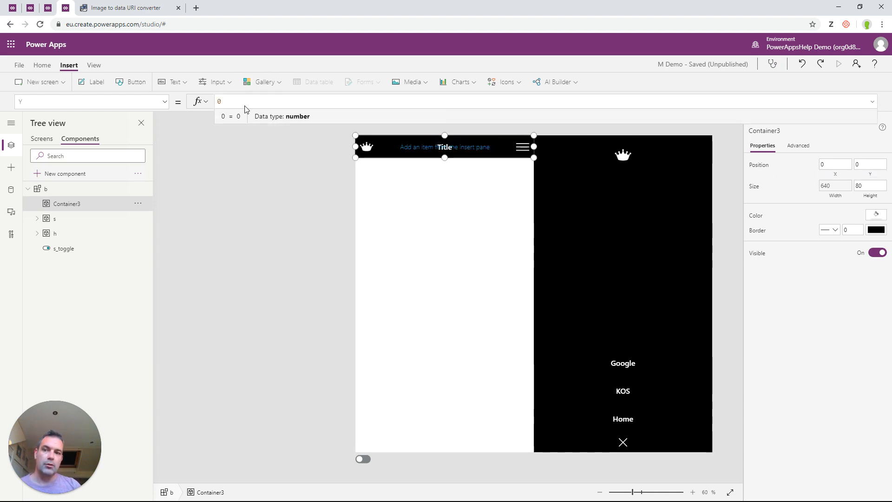
key(ctrl+a)
key(ctrl+v)
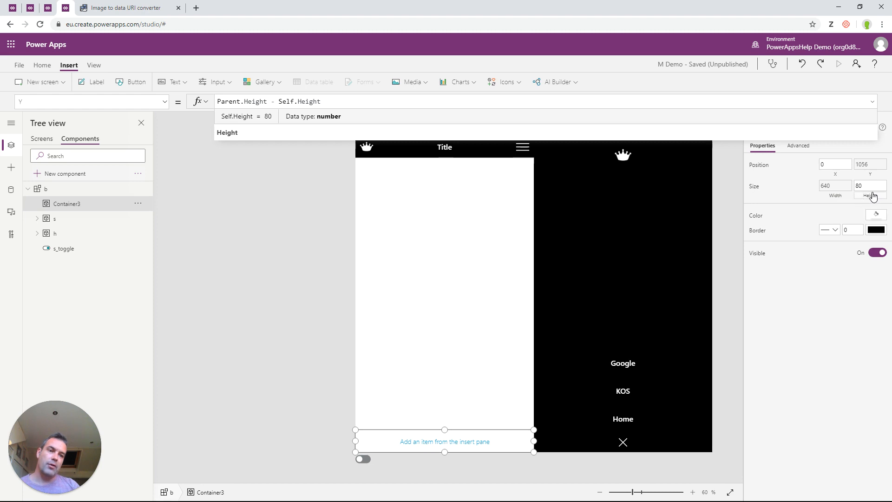
Step: Create an input custom property on component b named Footer | Height with the Number data type
click(46, 189)
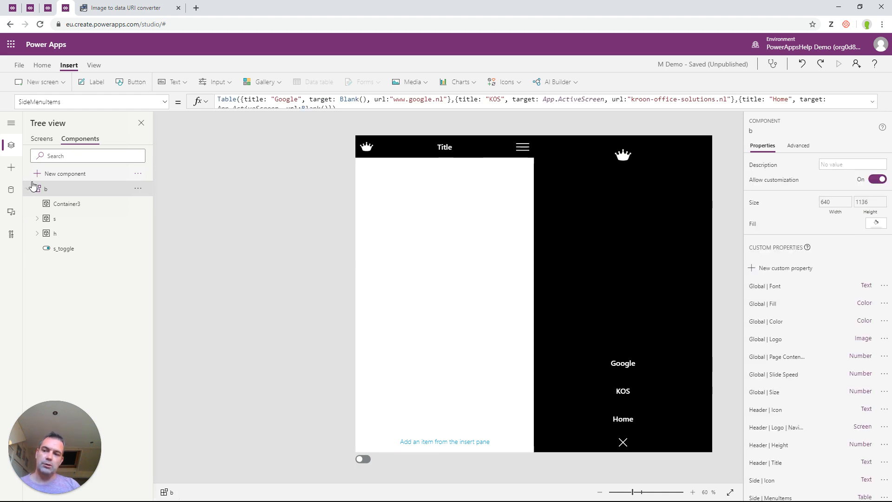
click(782, 269)
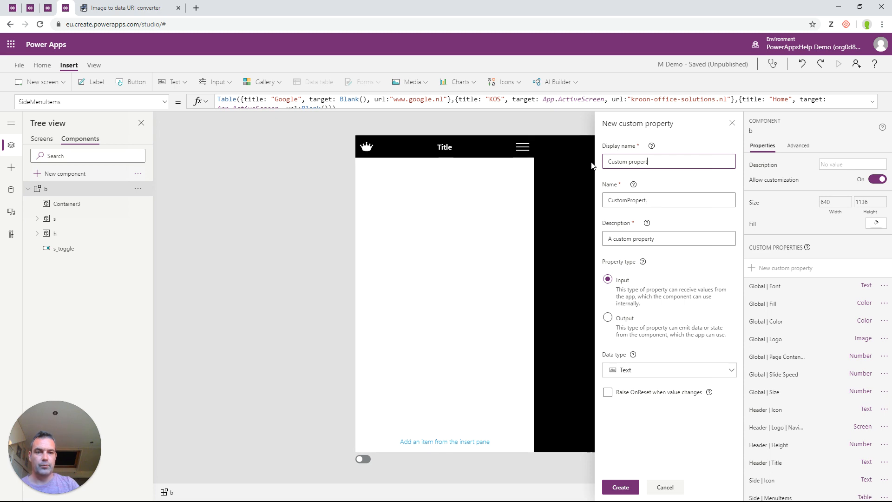
key(ctrl+BackSpace)
key(ctrl+BackSpace)
text(Footer | Height)
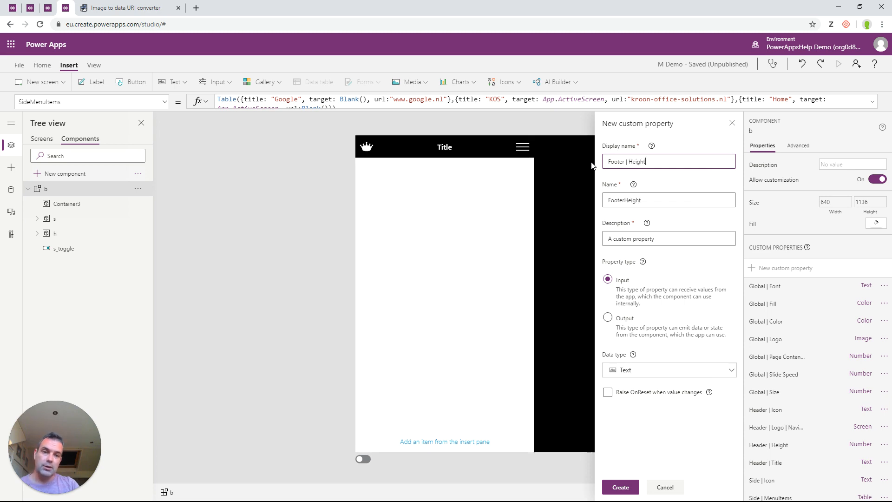
click(627, 372)
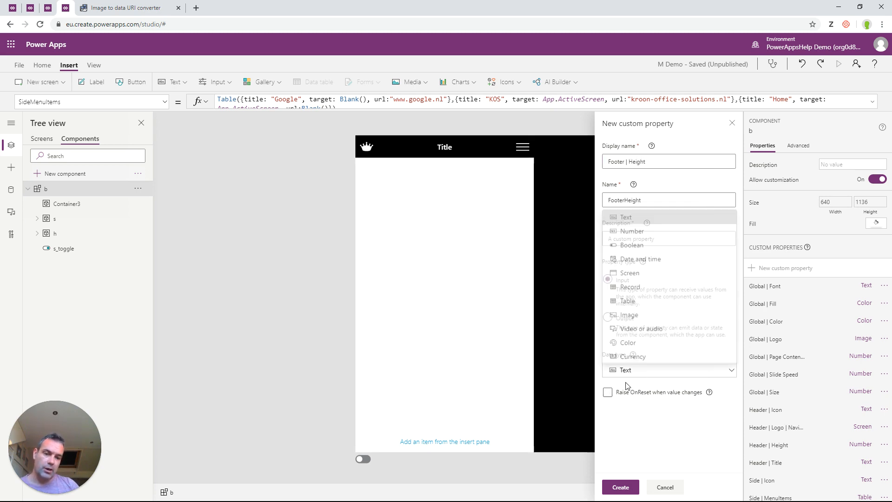
click(647, 236)
click(621, 487)
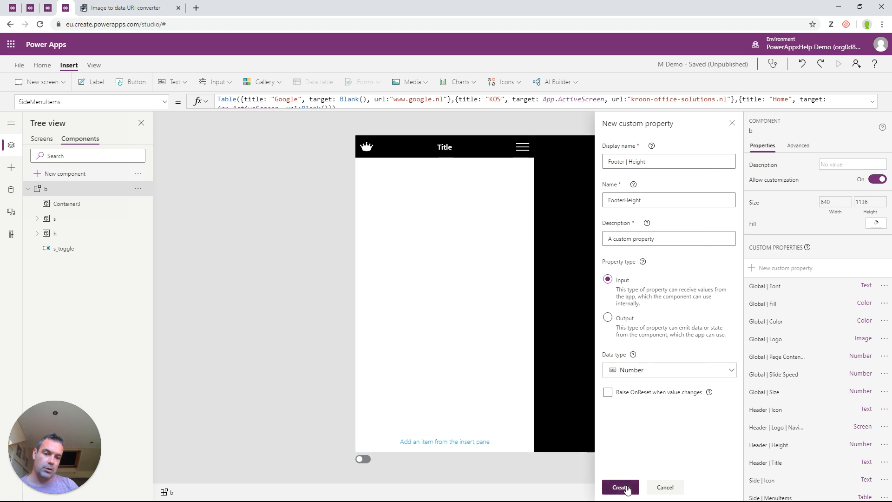
Step: Set the default value of the Footer | Height property to 80
scroll(788, 473, down, 1)
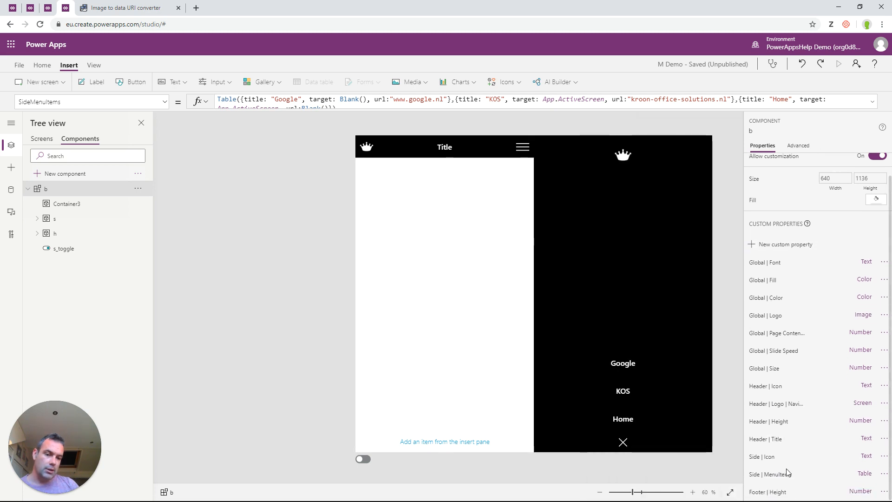
click(769, 493)
drag(268, 103, 212, 106)
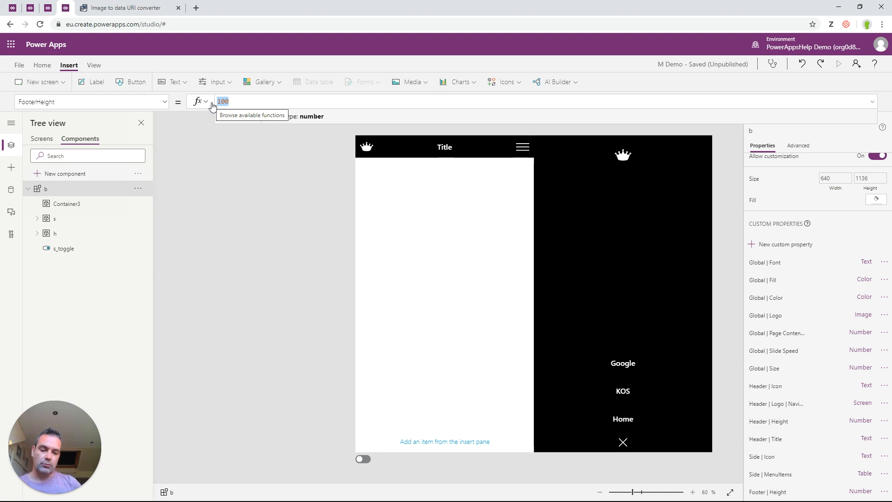
text(80)
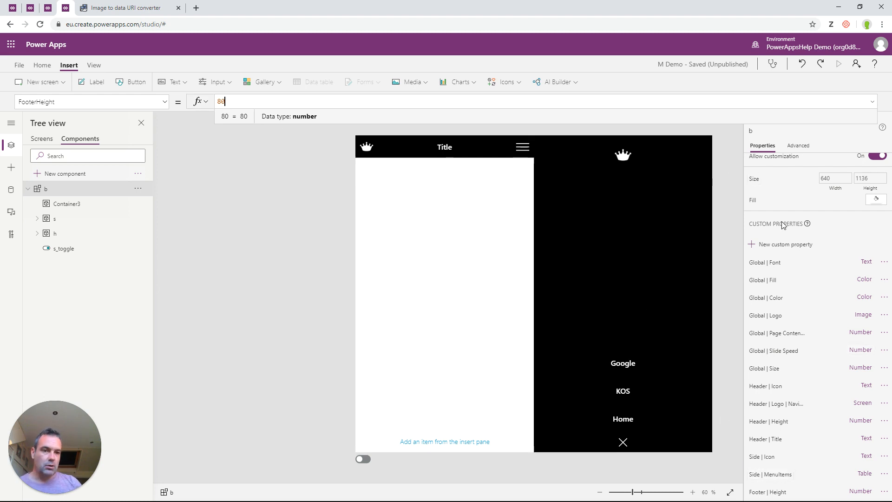
Step: Create an input custom property named Footer | MenuItems with the Table data type
click(781, 244)
drag(656, 162, 607, 157)
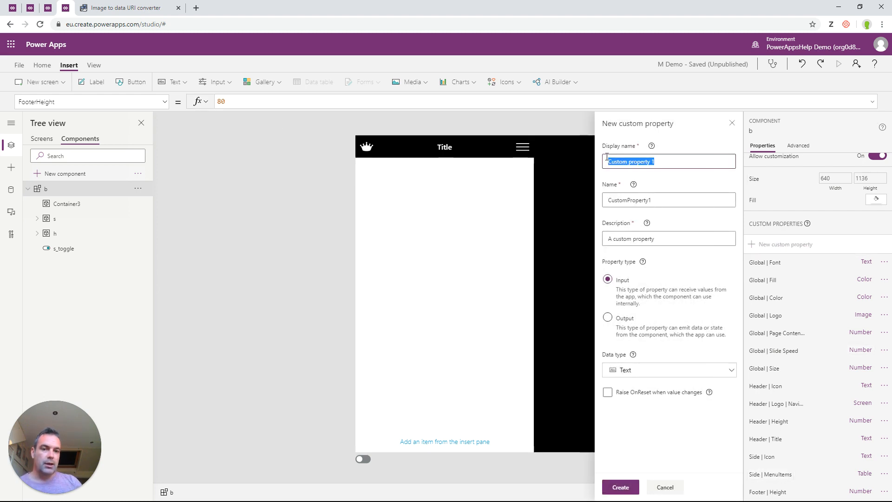
text(Footer | MenuItems)
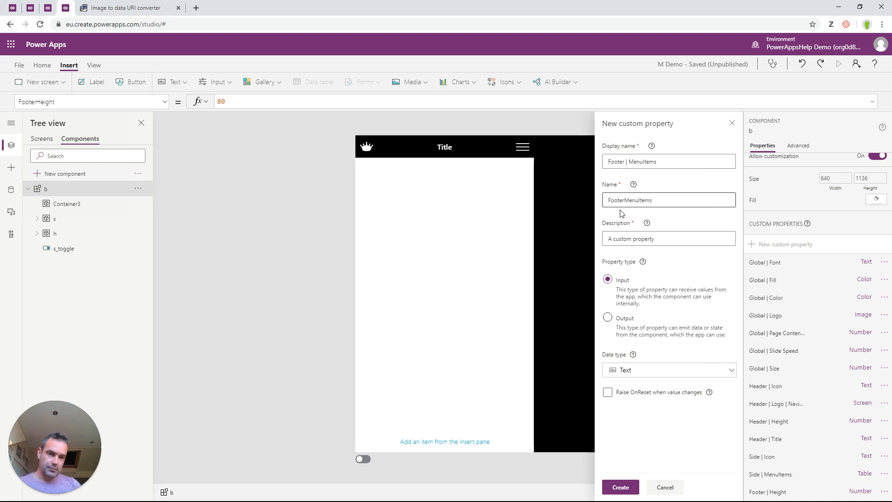
click(632, 372)
click(637, 316)
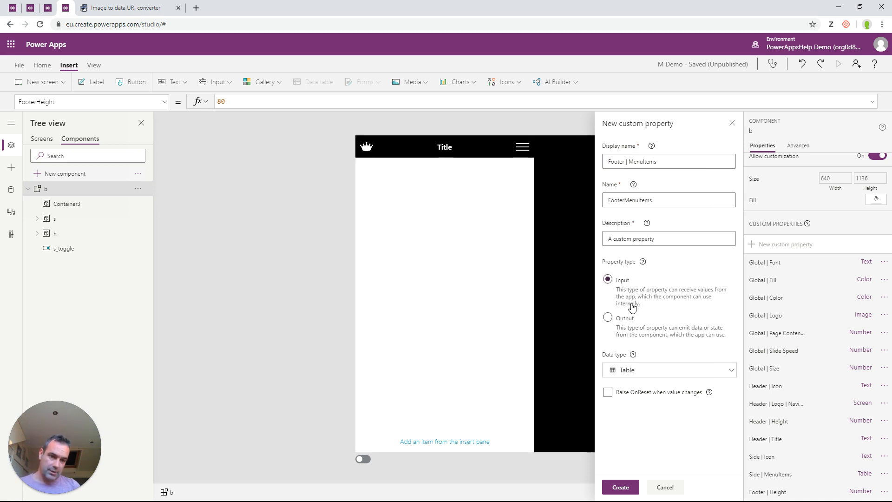
click(620, 487)
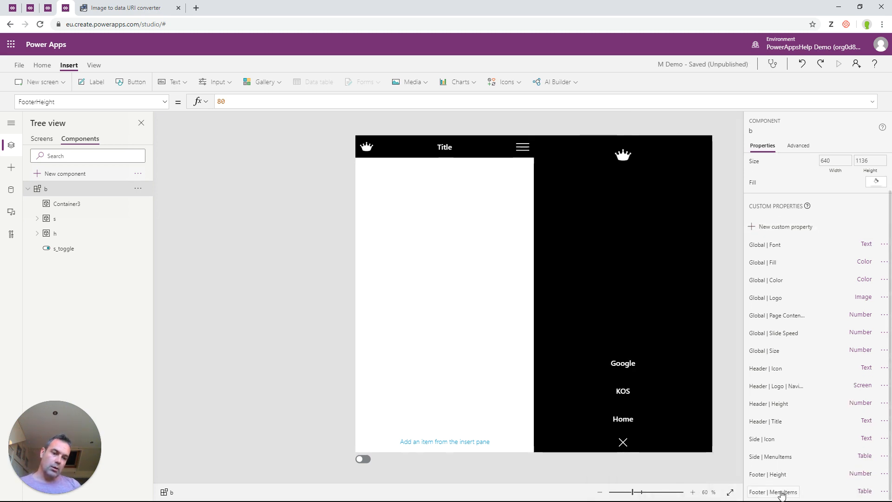
Step: Open the FooterMenuItems formula, switch to Visual Studio Code and copy the Main Menu Table expression from Tables.js
click(781, 492)
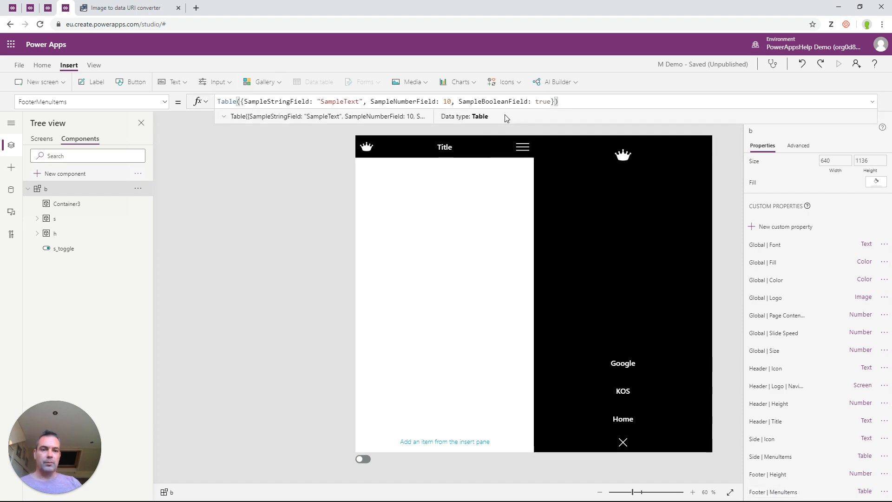
key(alt+Tab)
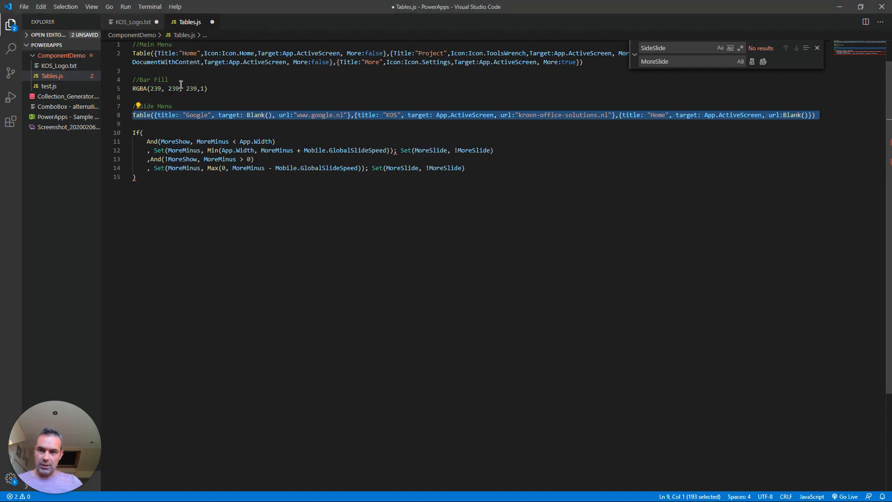
click(166, 54)
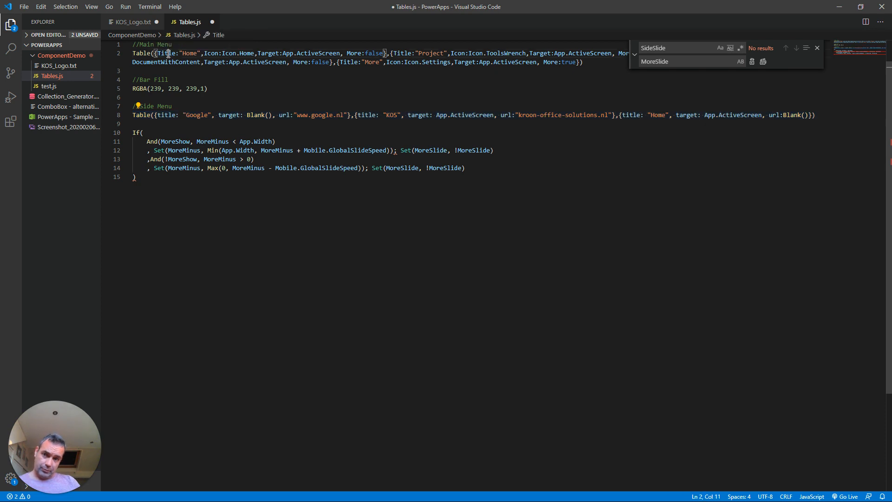
double_click(208, 53)
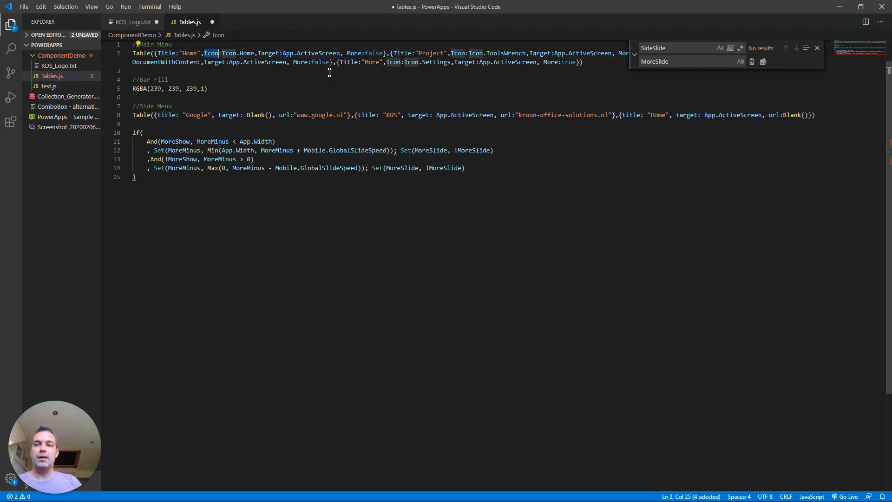
double_click(262, 54)
double_click(355, 53)
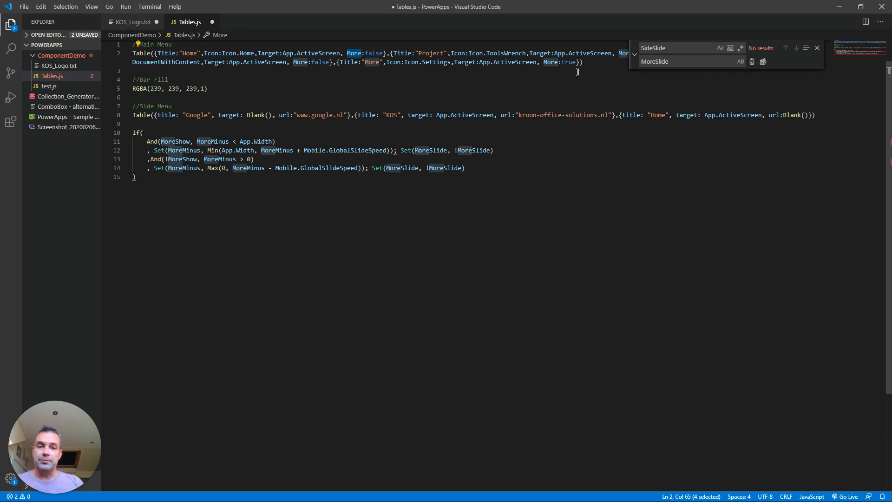
drag(591, 63, 125, 53)
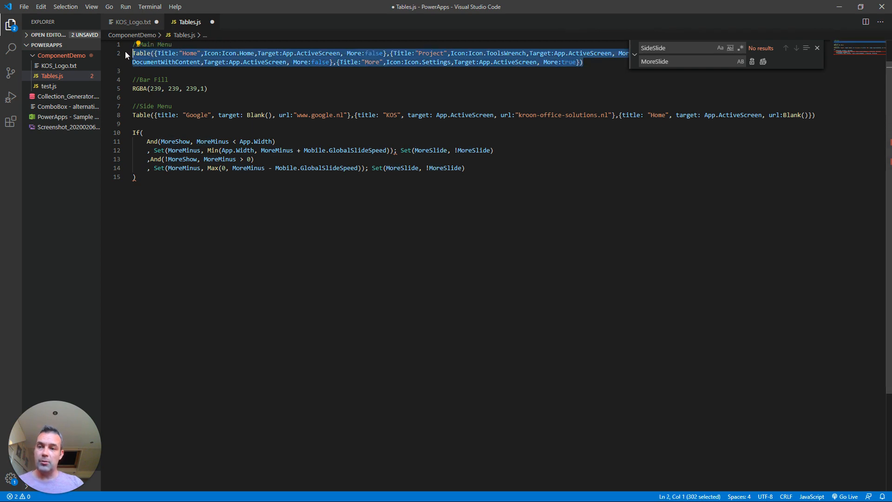
Step: Switch back to Power Apps and replace FooterMenuItems' sample table with the copied table of Home, Project, Invoices and More items
key(alt+Tab)
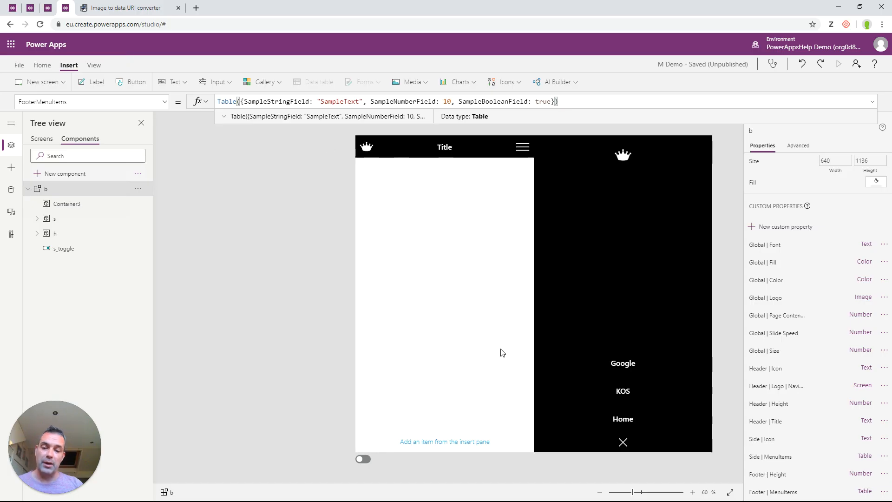
drag(571, 99, 179, 109)
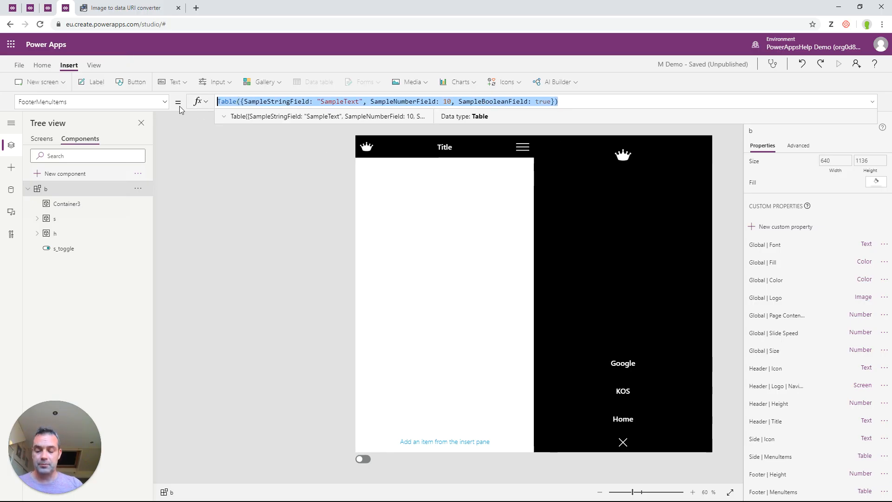
text(Table({Title:"Home",Icon:Icon.Home,Target:App.ActiveScreen, More:false},{Title:"Project",Icon:Icon.ToolsWrench,Target:App.ActiveScreen, More:false},{Title:"Invoices",Icon:Icon.DocumentWithContent,Target:App.ActiveScreen, More:false},{Title:"More",Icon:Icon.Settings,Target:App.ActiveScreen, More:true}))
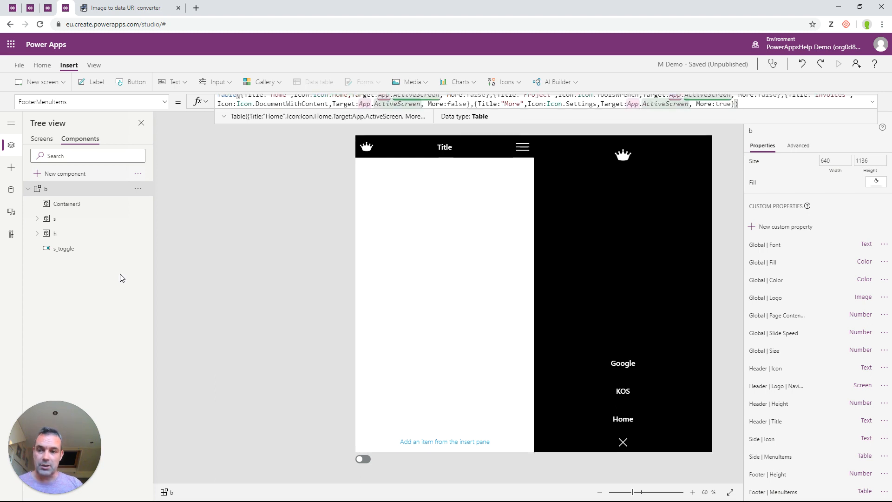
Step: Rename the footer container Container3 as f
right_click(51, 208)
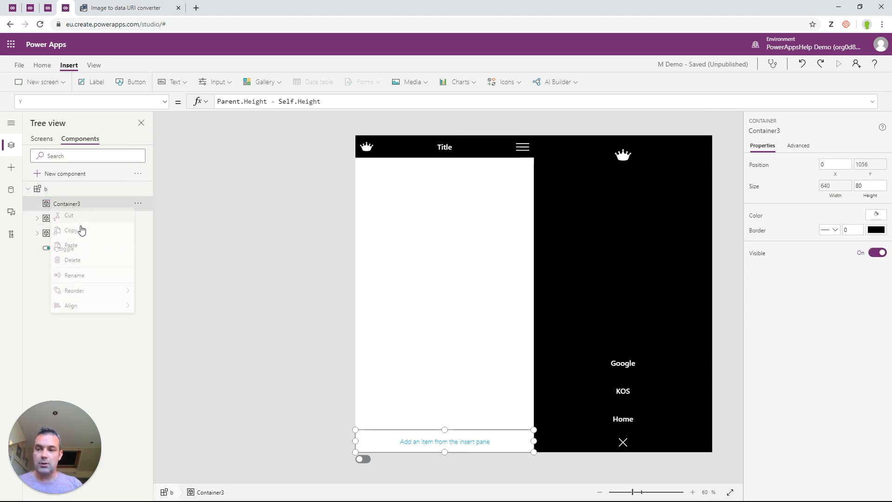
click(76, 277)
text(f)
key(Return)
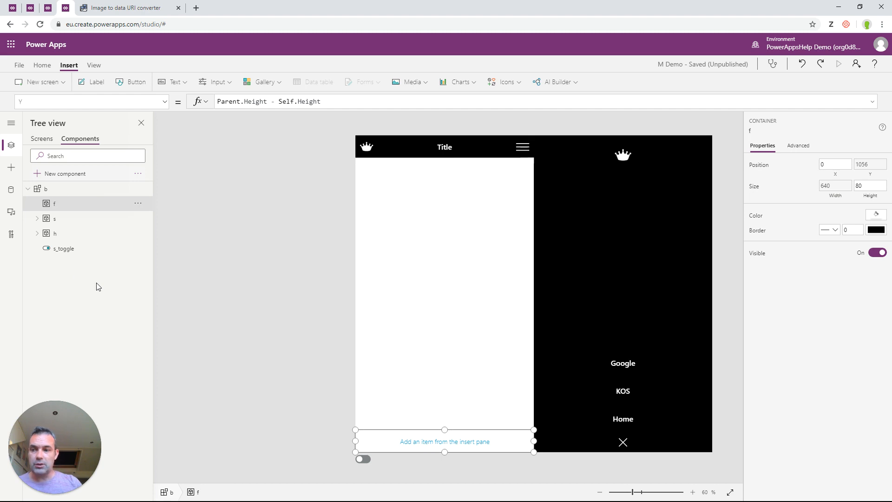
Step: Reorder container f in the component so it sits below s and h but directly above s_toggle
right_click(52, 206)
mouse_move(74, 286)
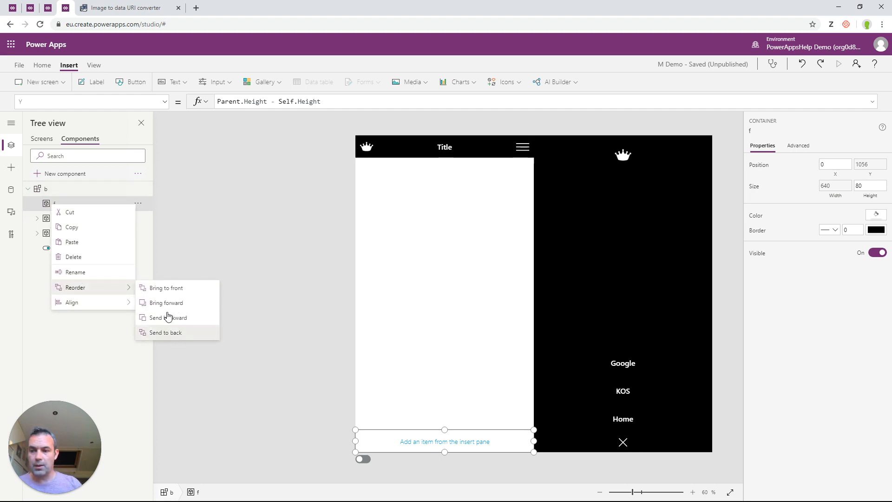
click(165, 332)
right_click(76, 252)
mouse_move(141, 336)
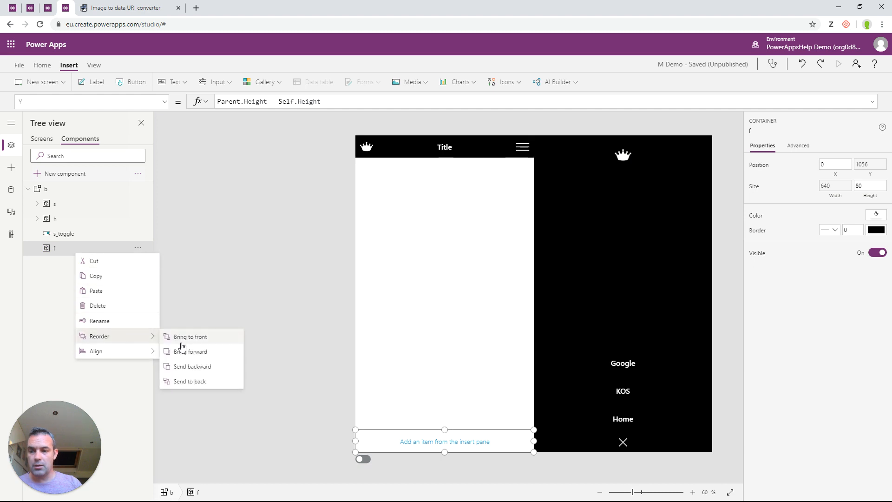
click(191, 351)
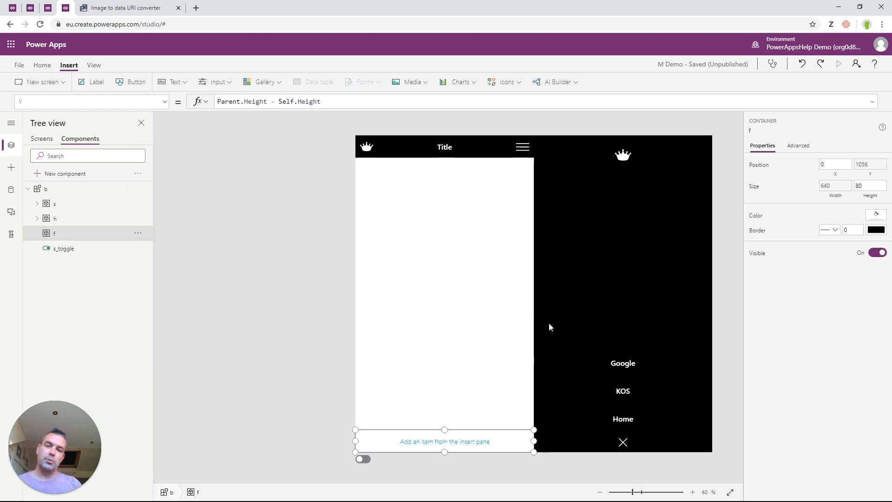
Step: Insert a horizontal gallery into container f and delete its title label and image, keeping only the subtitle label
click(261, 82)
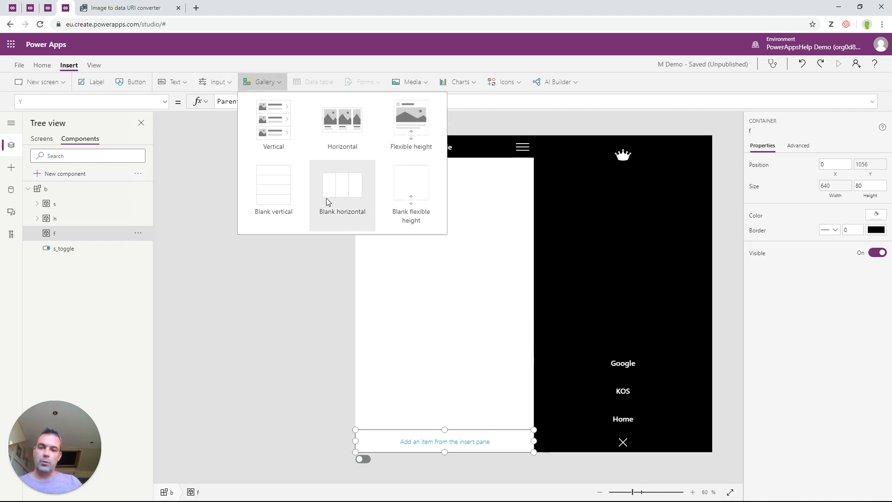
click(346, 135)
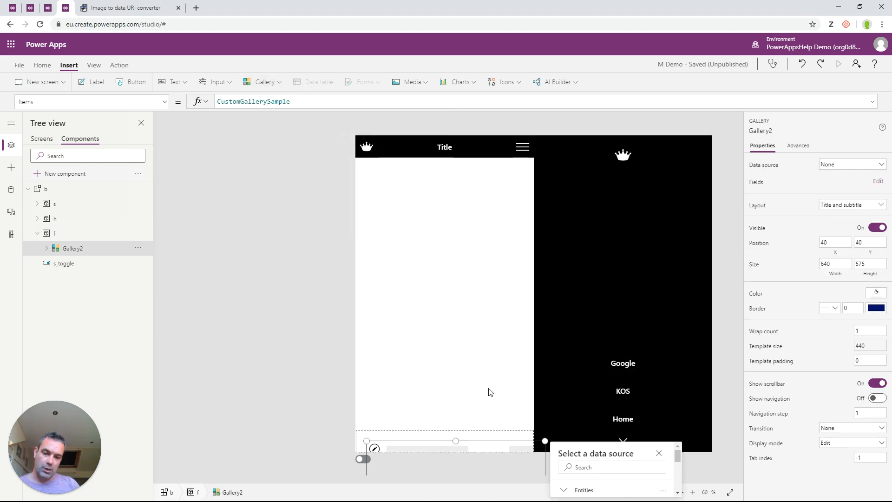
click(46, 248)
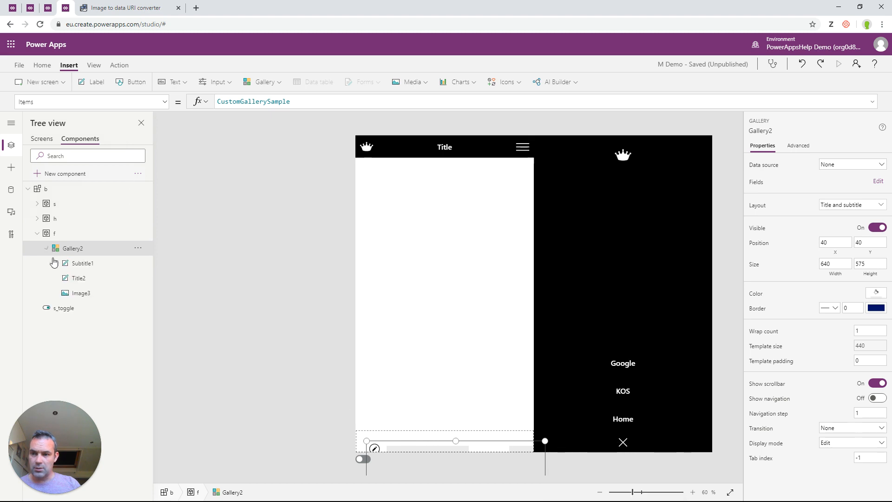
click(73, 281)
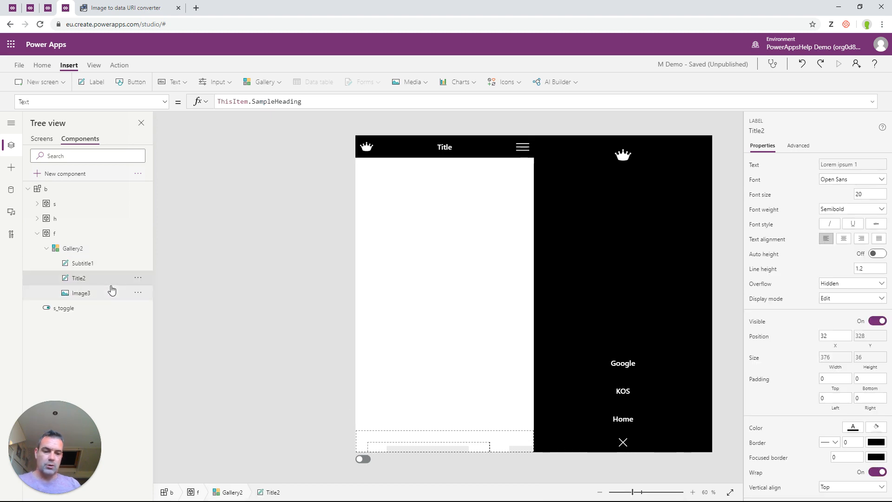
key(Delete)
click(88, 279)
key(Delete)
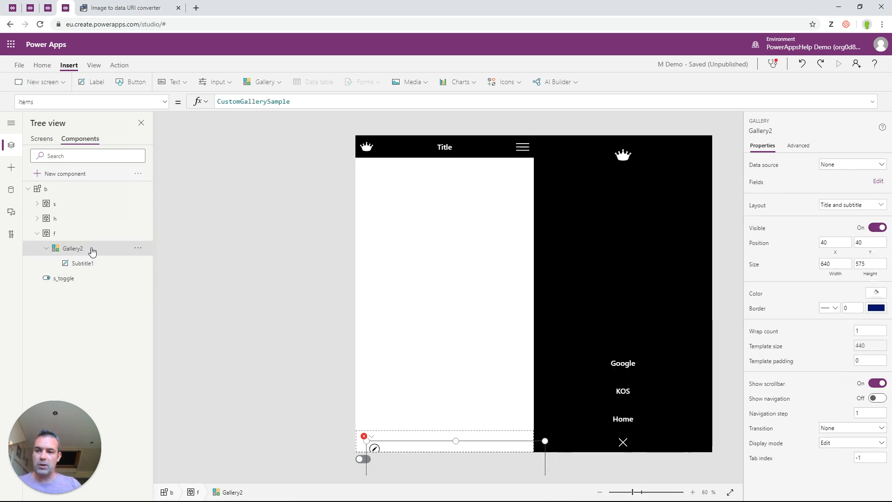
Step: Add a Sort icon inside the footer gallery's template, next to the subtitle label
click(93, 264)
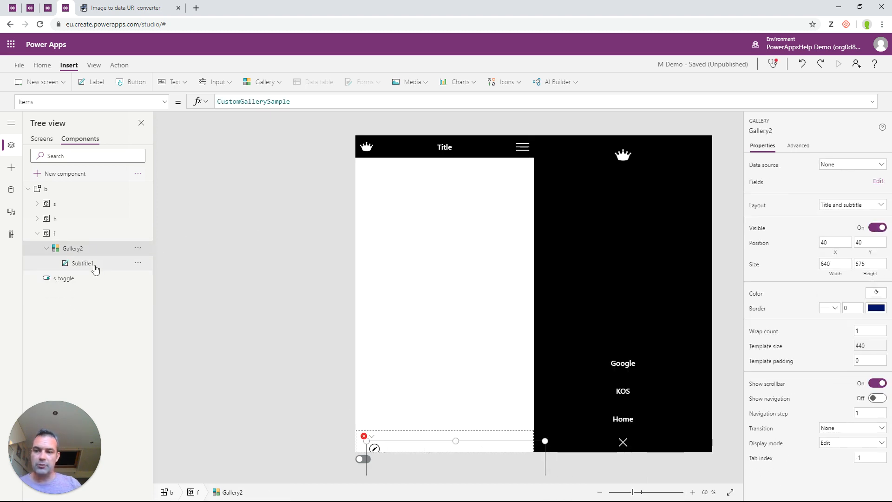
click(504, 82)
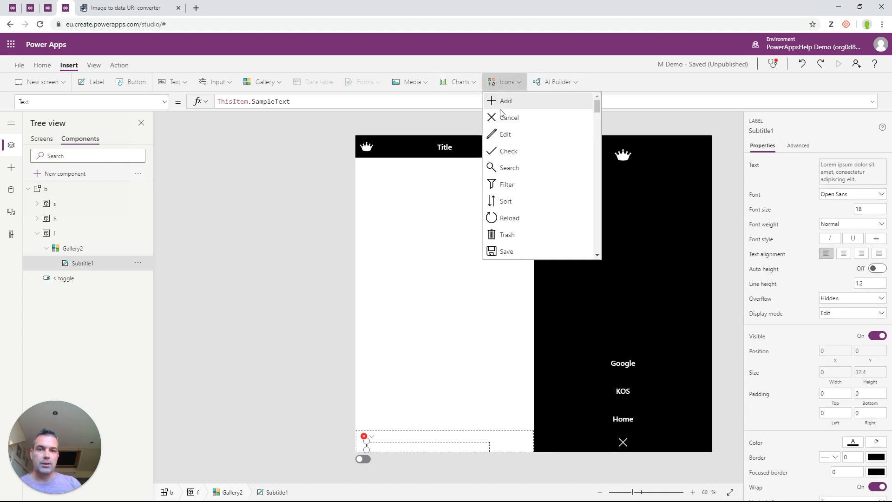
click(503, 201)
Step: Set the footer gallery's Items property to b.FooterMenuItems
click(73, 249)
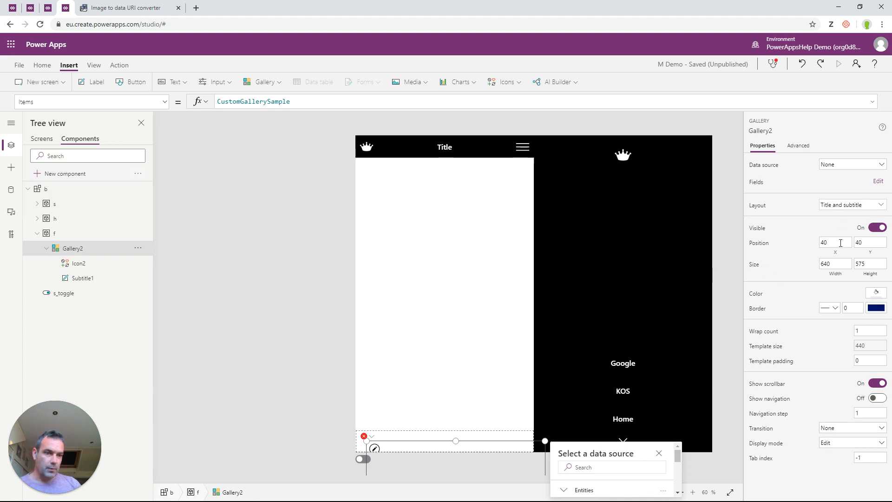
click(269, 88)
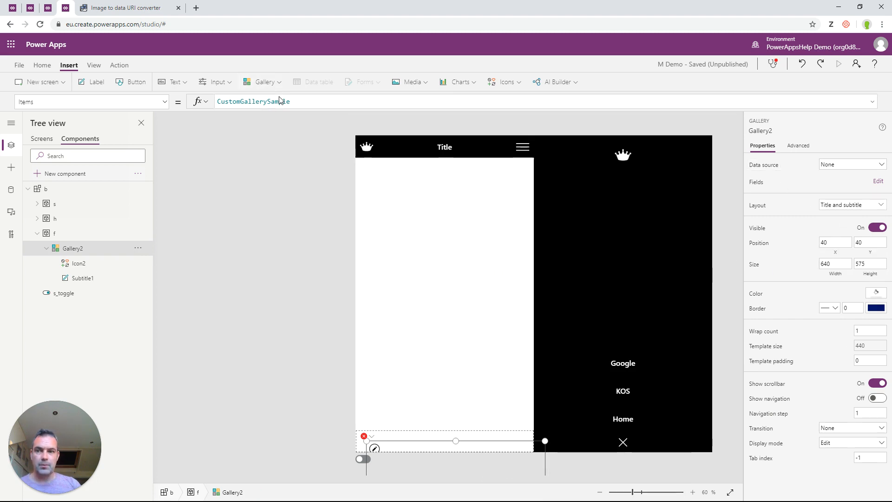
double_click(280, 101)
text(b.)
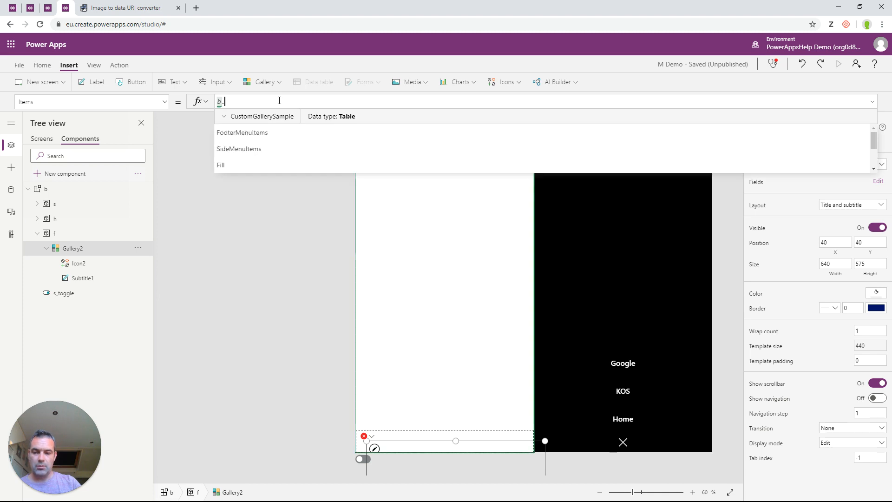
text(FooterMenuItems)
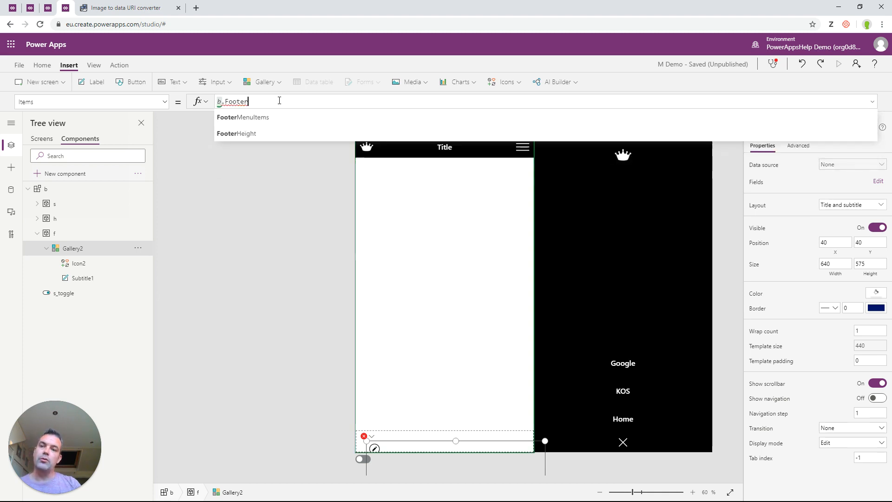
key(Tab)
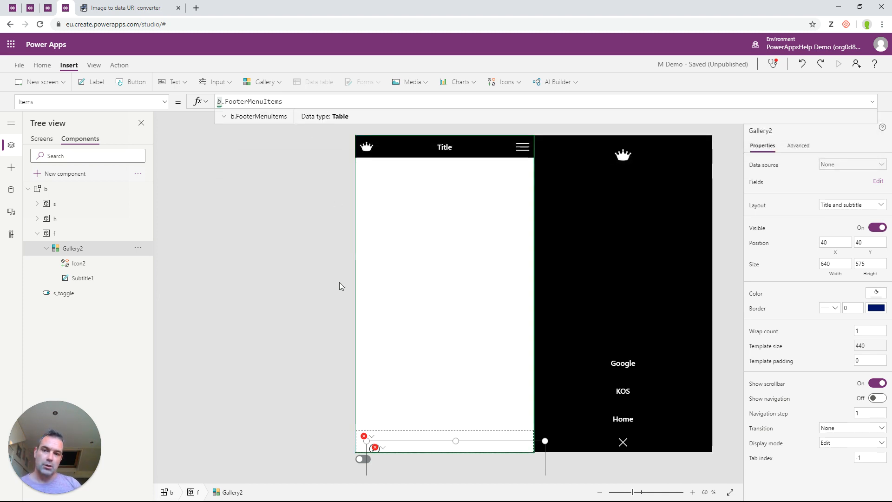
Step: Set the Icon property of the gallery's icon to ThisItem.Icon
click(82, 263)
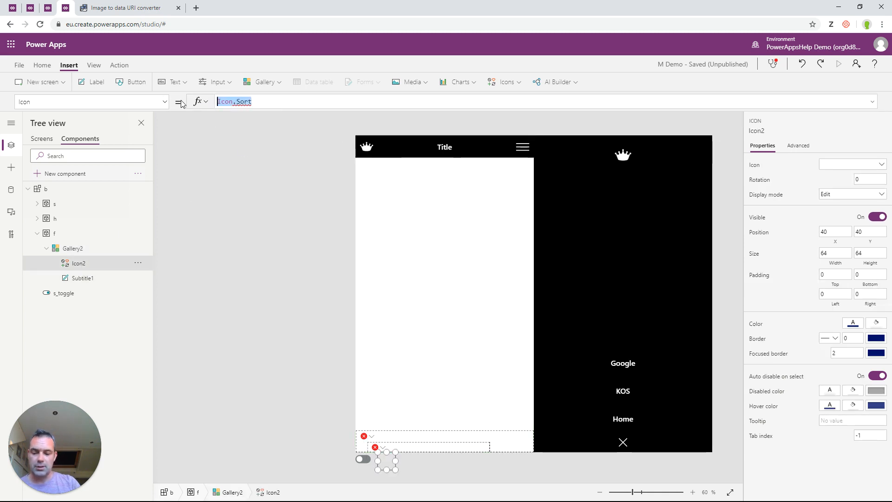
text(ThisI)
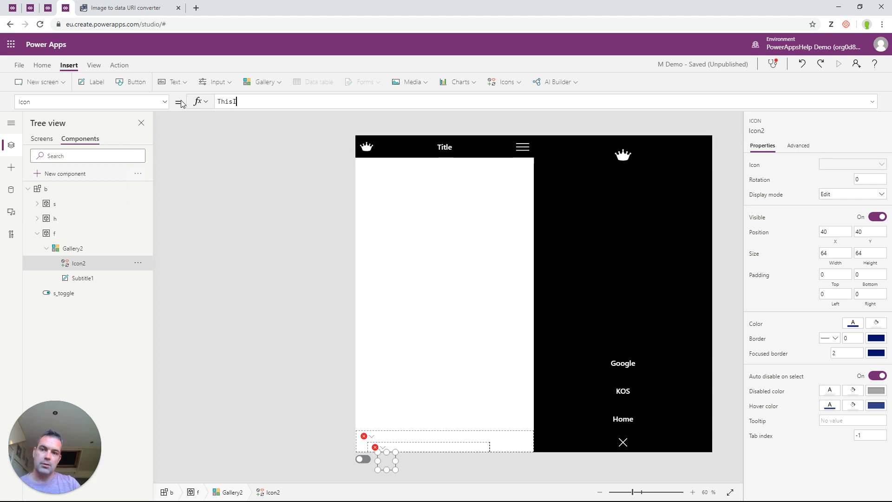
text(tem.Icon)
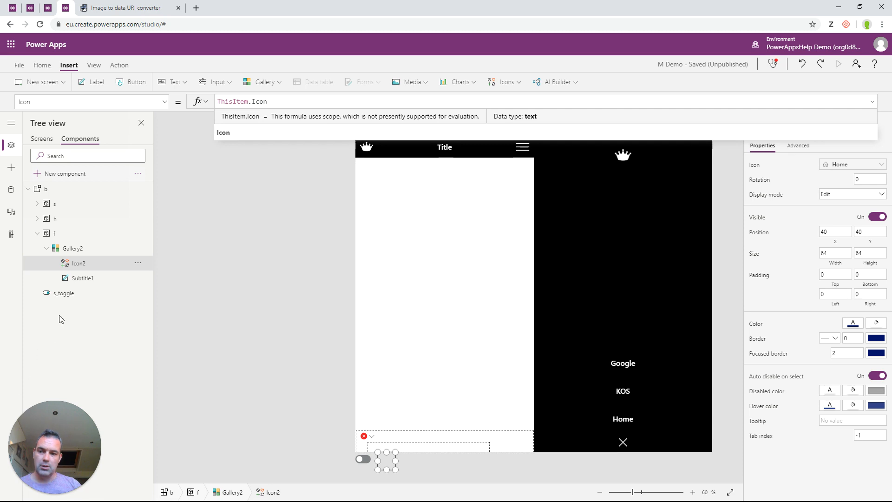
Step: Change the Text formula of the gallery's subtitle label to ThisItem.Title
click(81, 278)
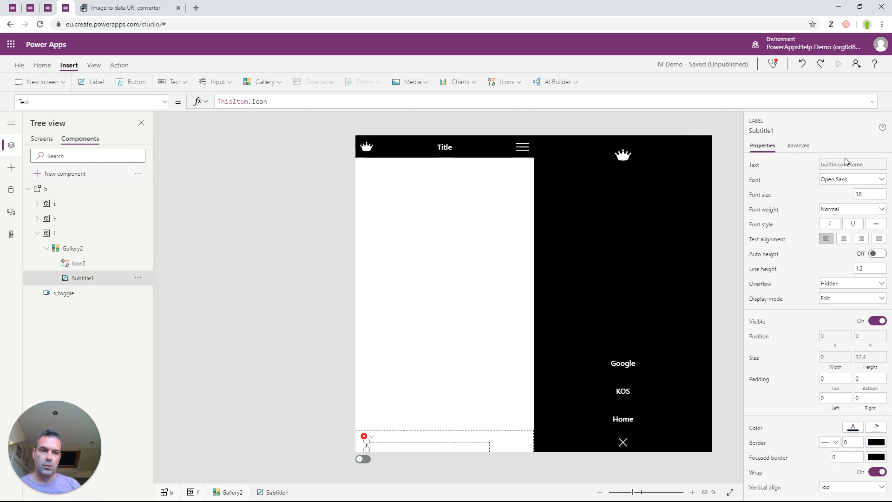
click(289, 107)
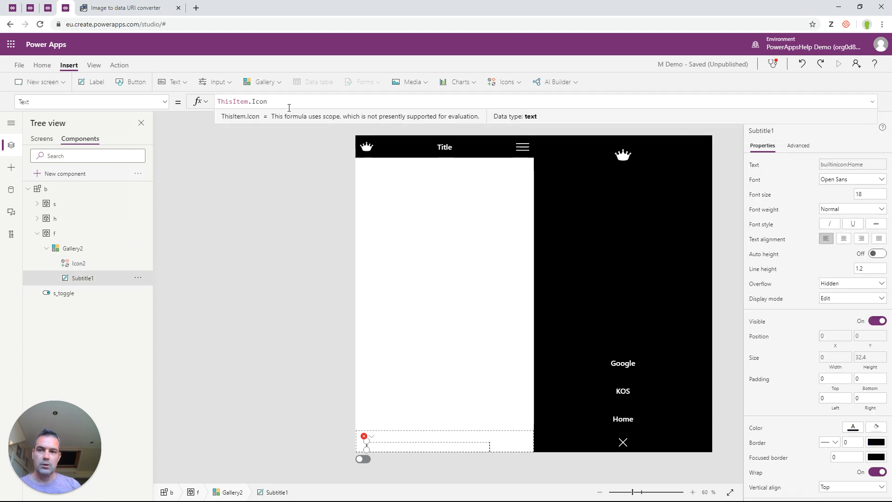
double_click(260, 101)
key(BackSpace)
click(235, 131)
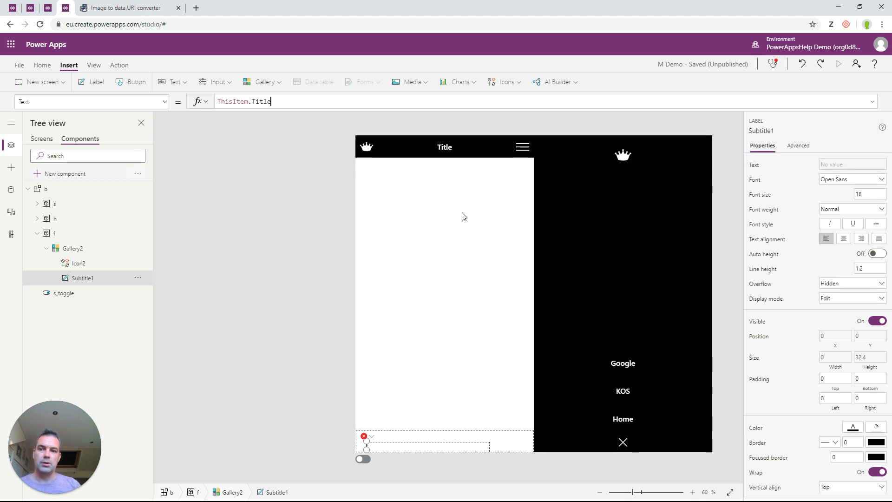
Step: Set the subtitle label's Font property to b.GlobalFont
click(757, 179)
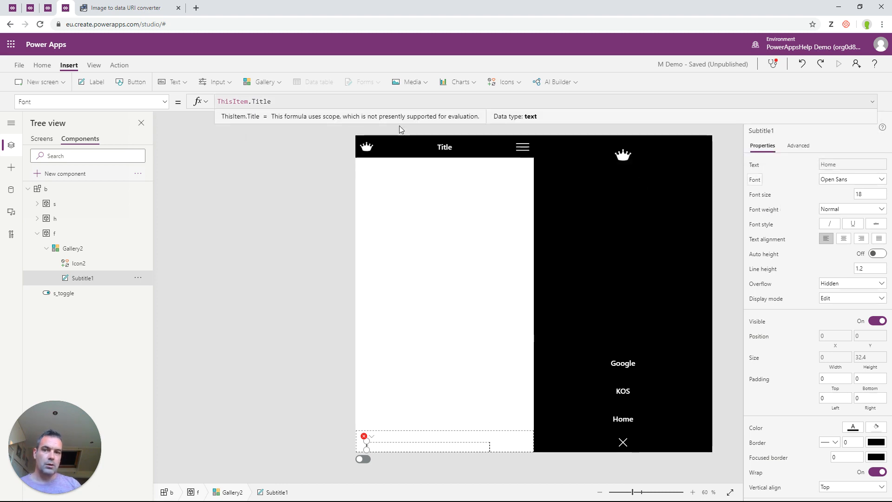
drag(280, 102, 199, 103)
text(b.)
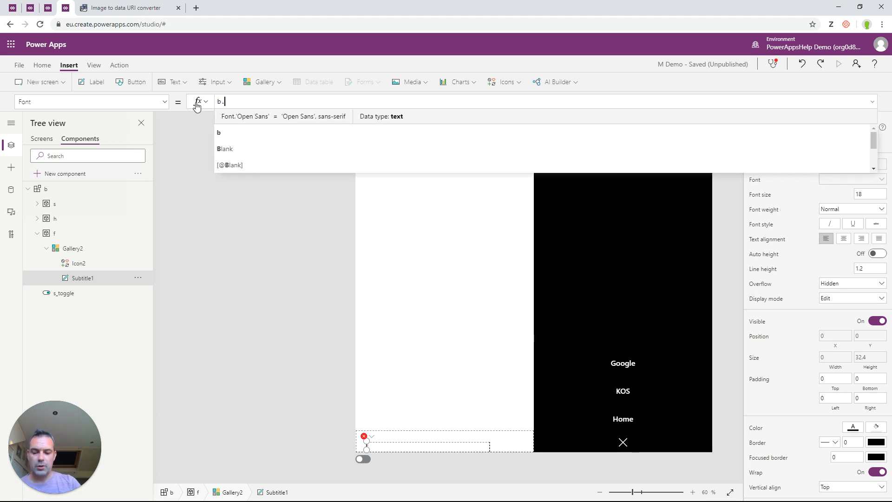
text(Global)
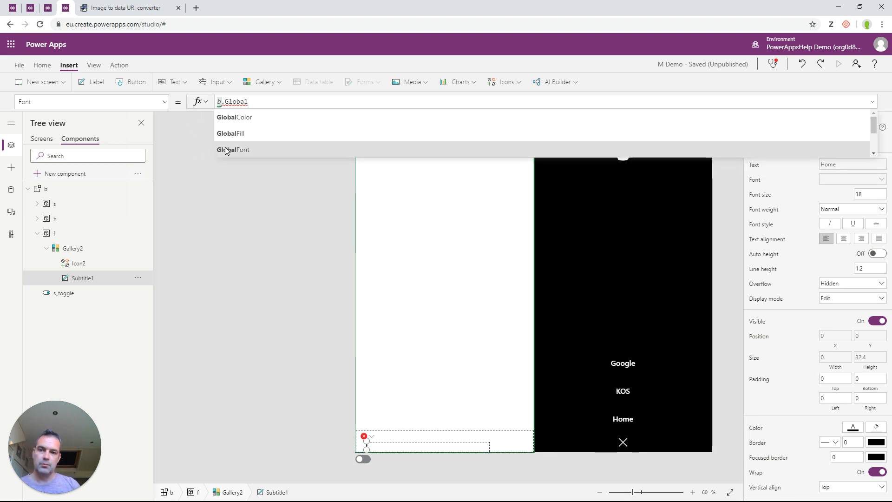
click(231, 149)
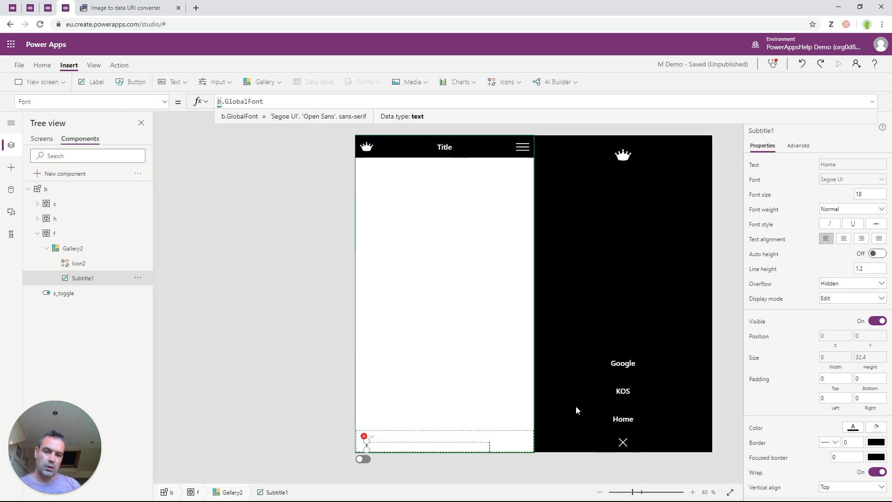
click(769, 203)
click(259, 103)
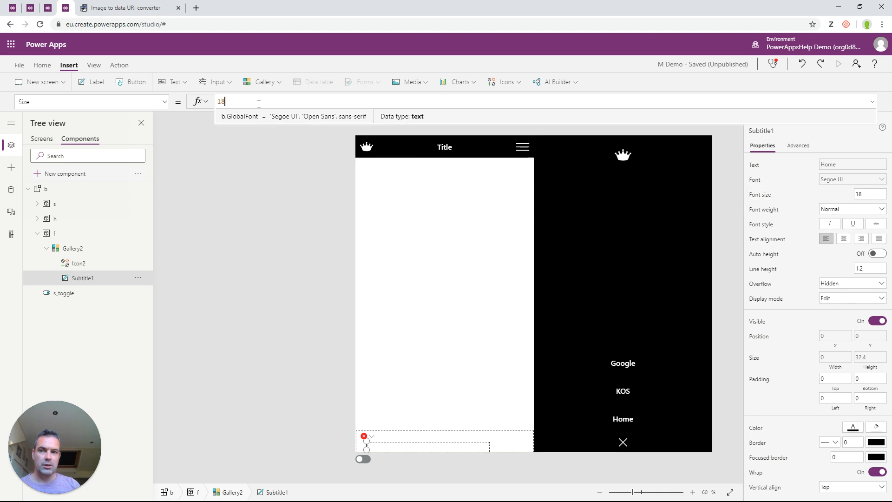
key(ctrl+a)
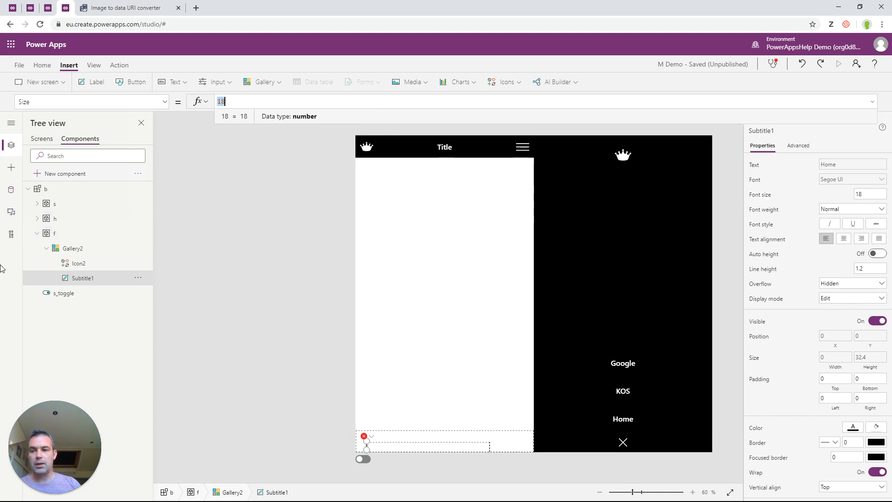
Step: Add a Number input property with the display name Footer | Size to component b and set its default value to 9
click(61, 190)
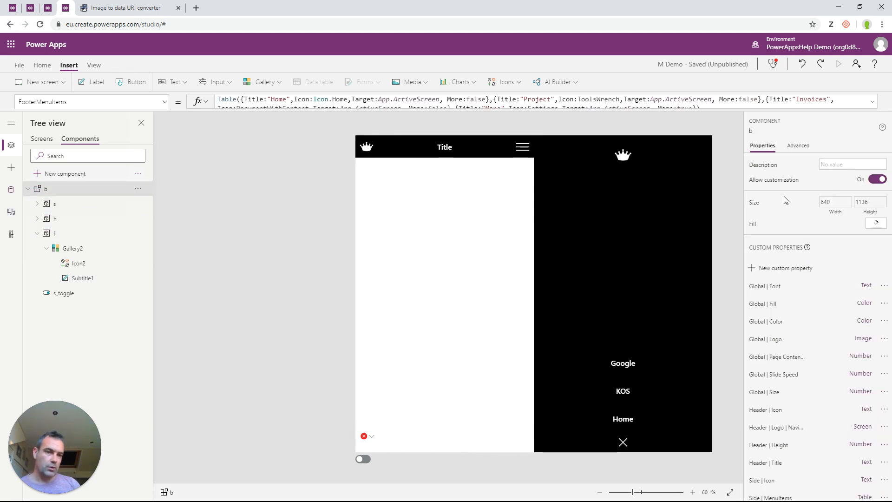
click(780, 270)
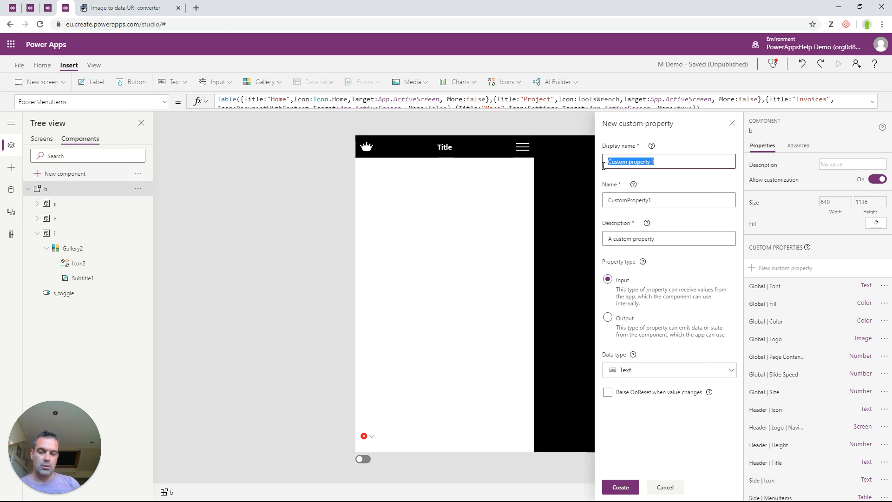
text(Footer)
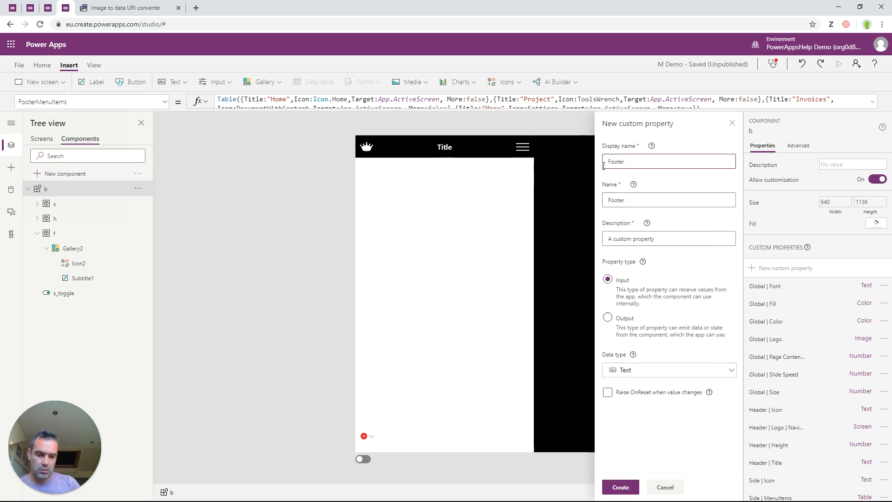
text( | Si)
key(super)
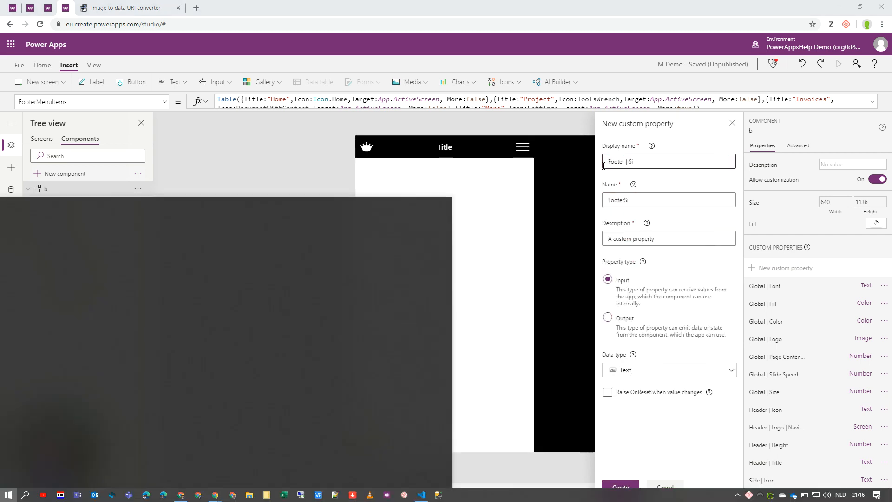
click(660, 164)
text(ze)
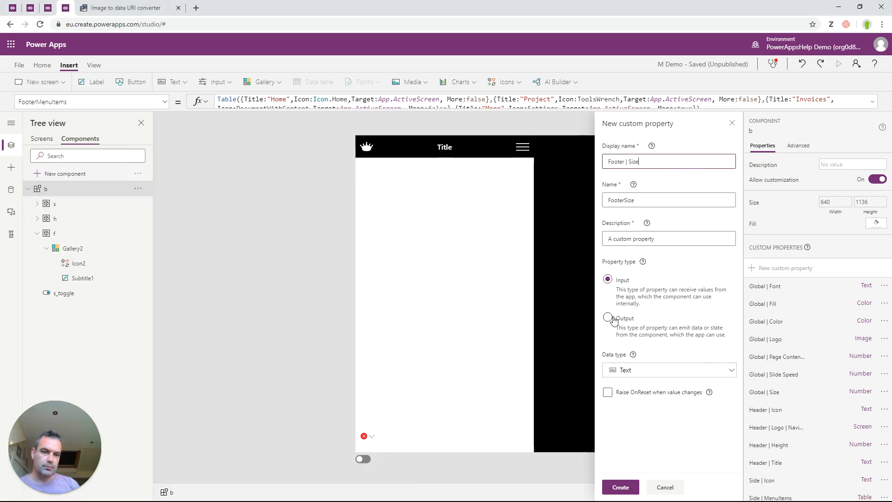
click(623, 372)
click(625, 243)
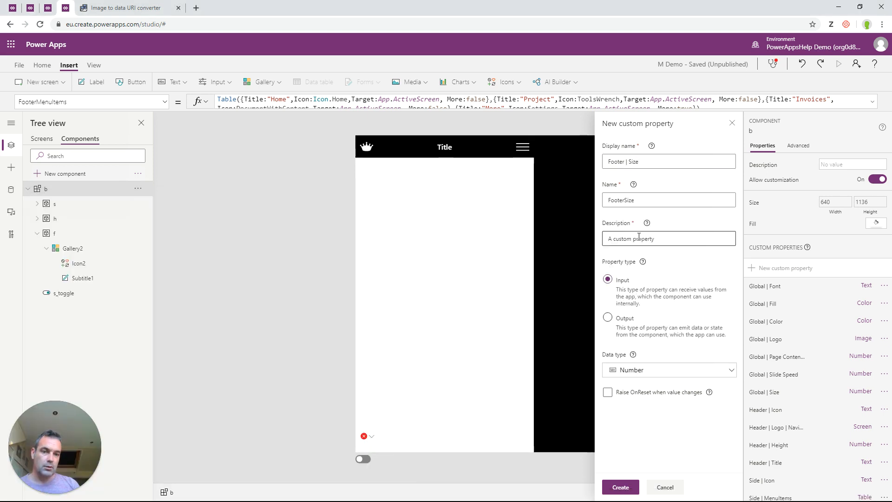
click(621, 487)
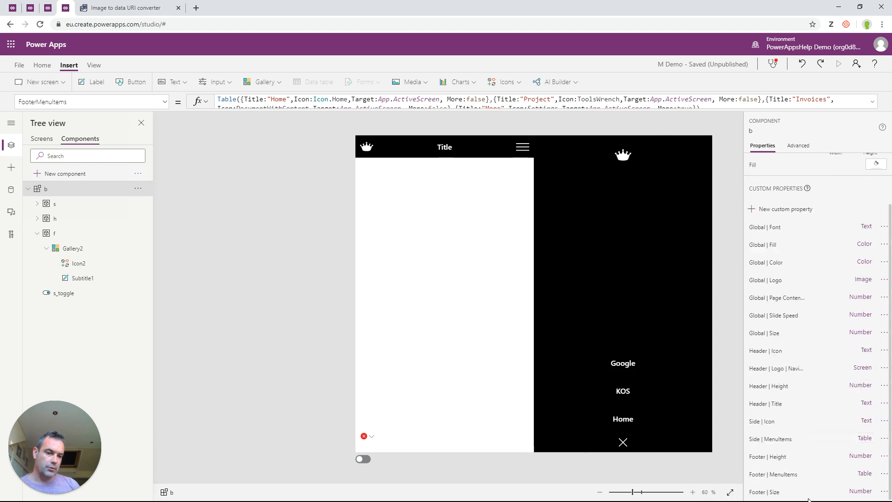
drag(236, 99, 194, 100)
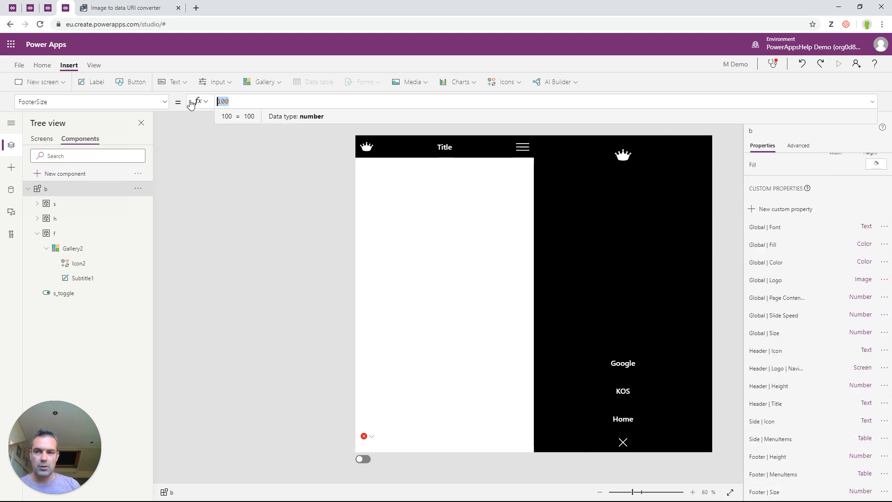
text(9)
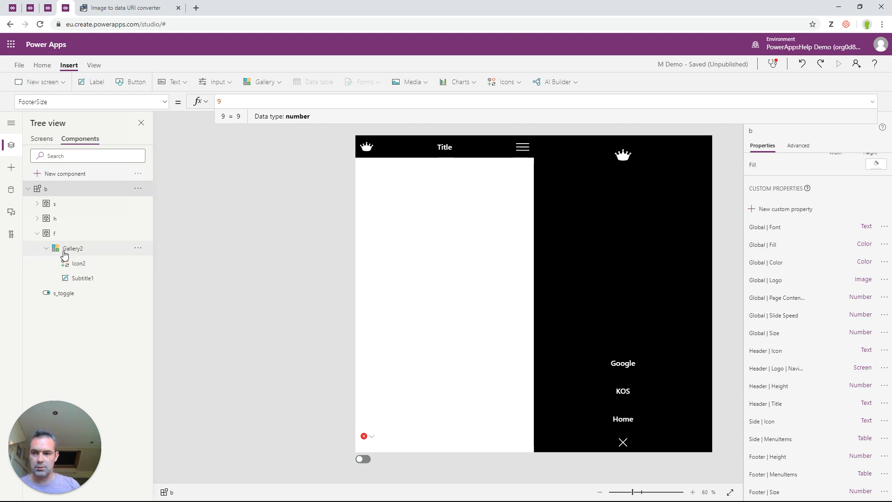
Step: Set the footer gallery's subtitle label Size property to b.FooterSize and centre its text
click(78, 279)
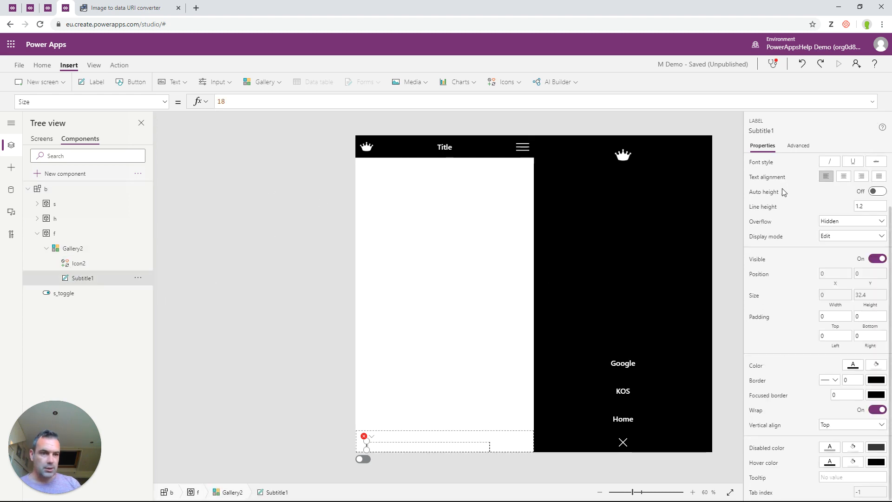
scroll(790, 192, up, 2)
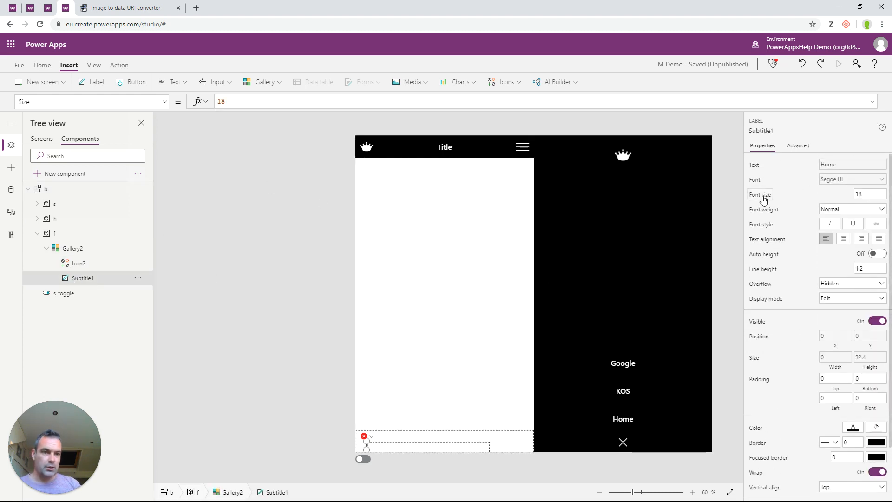
click(324, 103)
text(b.Footer)
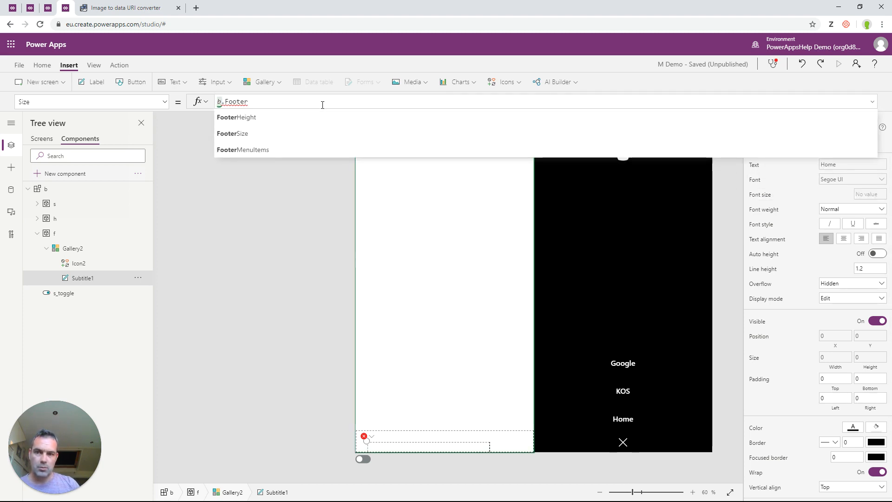
text(Size)
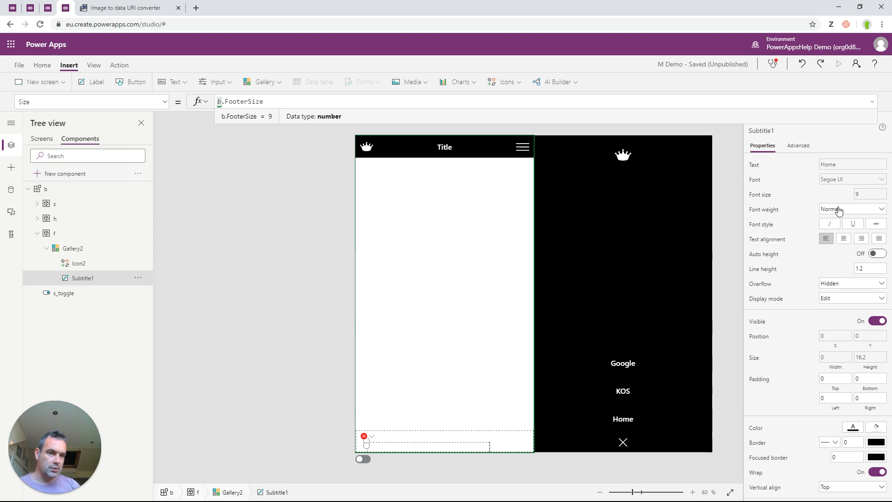
click(842, 252)
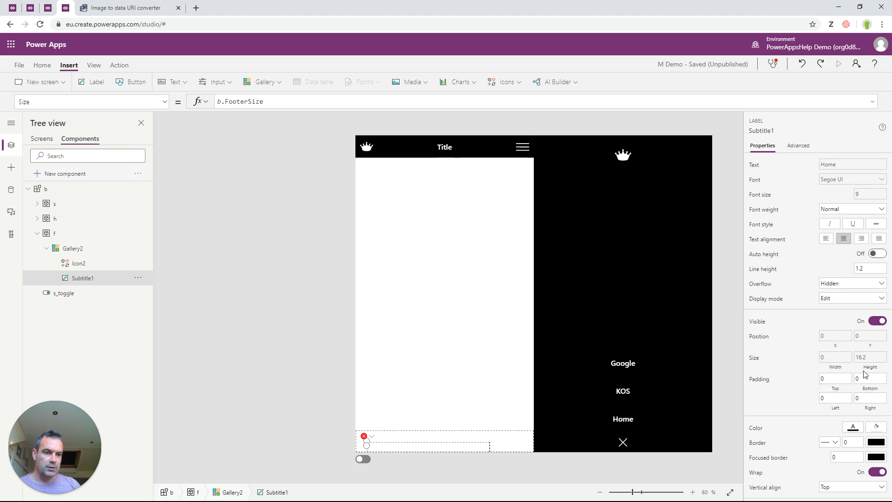
Step: Set the subtitle label's Height formula to Parent.Height * 30%
scroll(865, 375, down, 2)
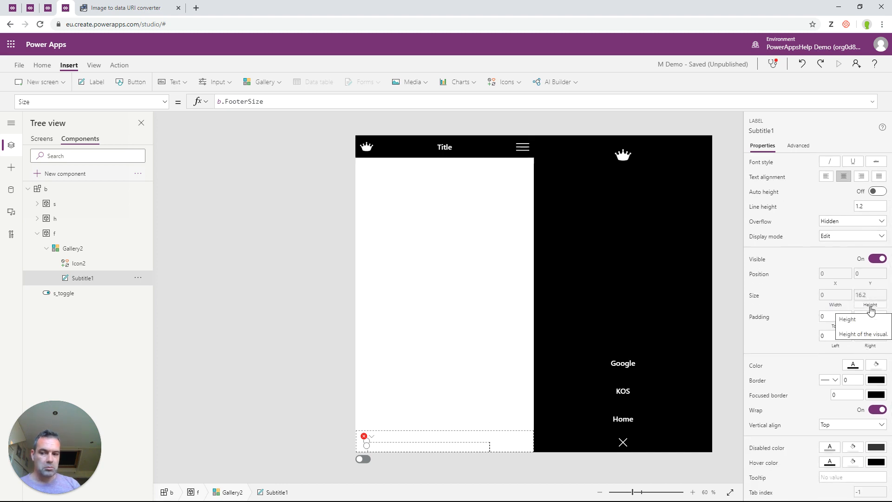
click(872, 309)
drag(283, 104, 131, 97)
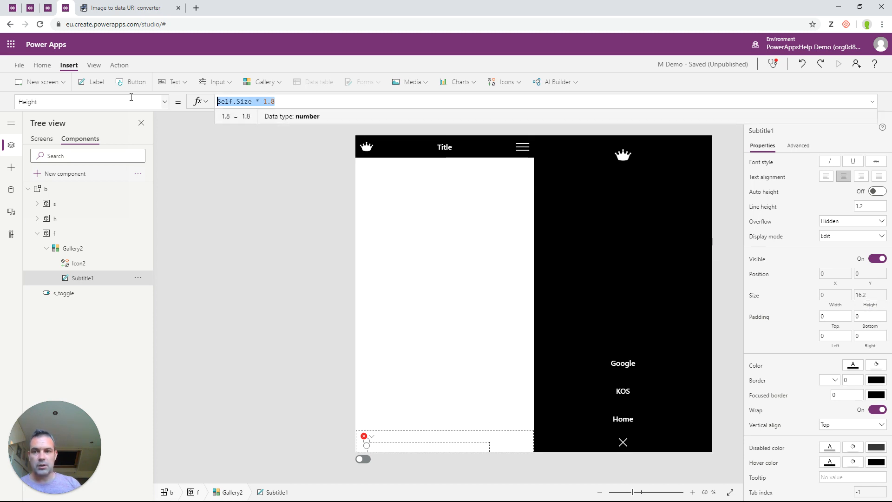
text(Pare)
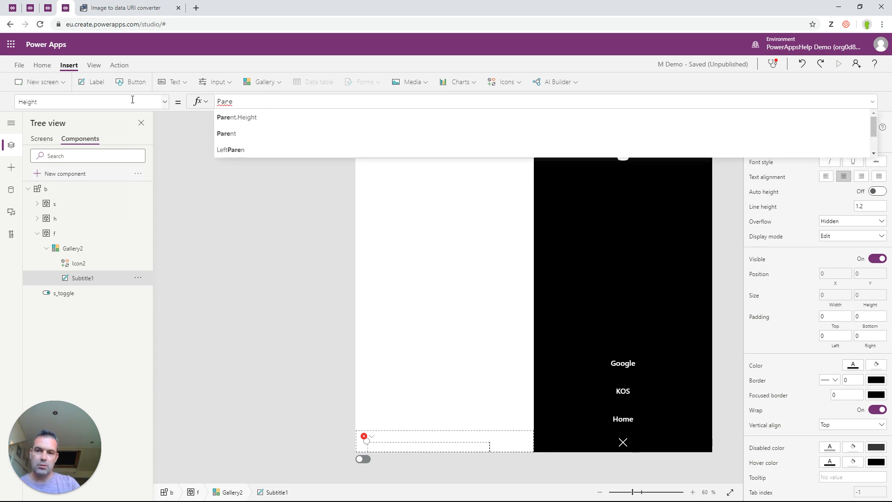
text(nt.)
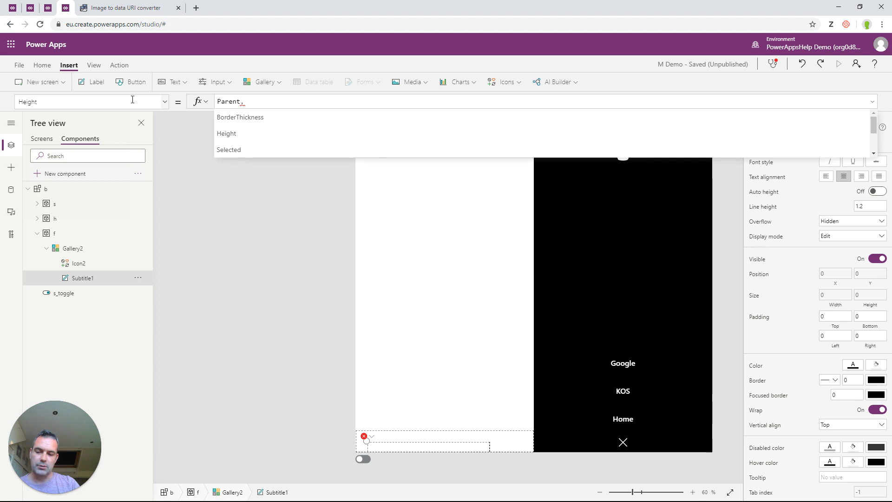
text(Tem)
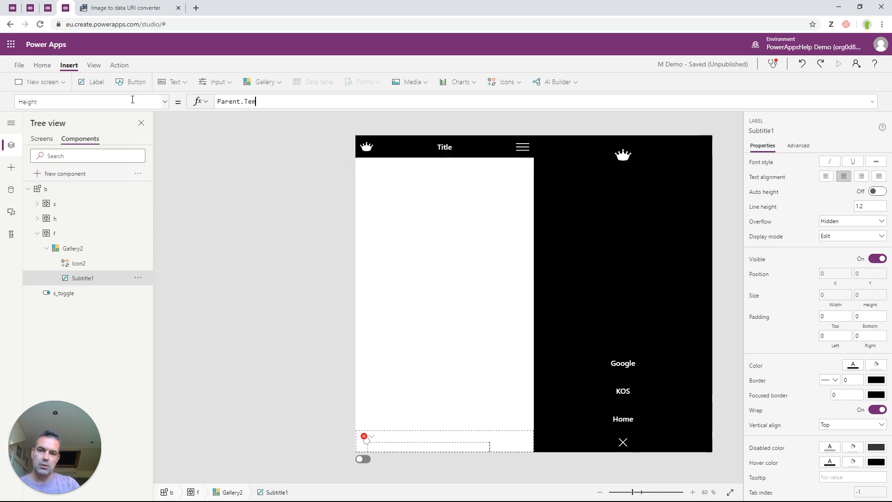
key(BackSpace)
key(BackSpace)
key(BackSpace)
text(Height)
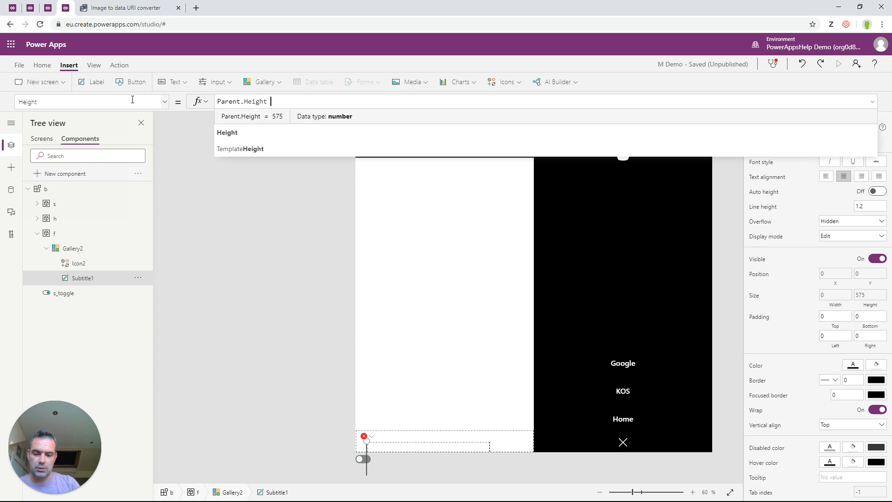
text( *)
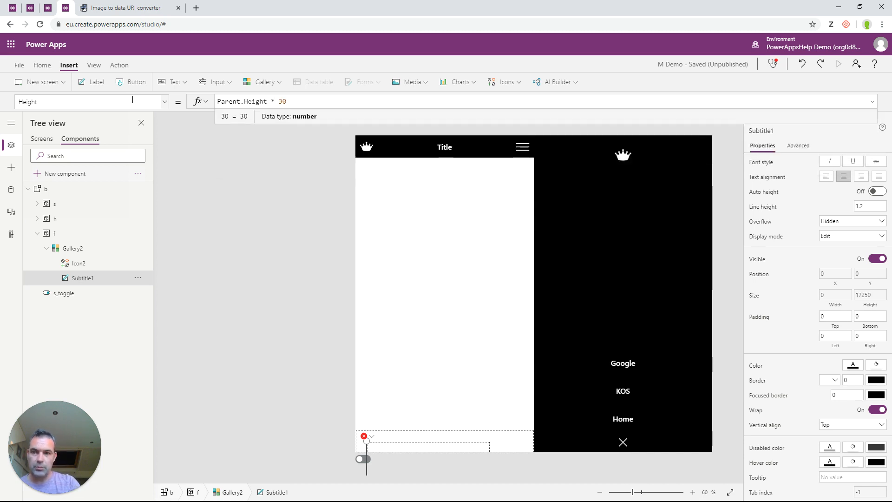
Step: Set the subtitle label's Y formula to Parent.Height - Self.Height
click(860, 288)
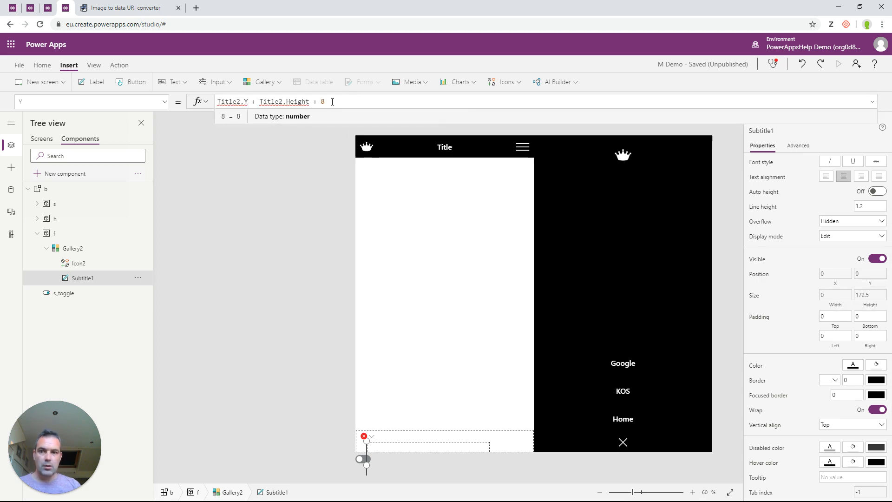
drag(334, 101, 205, 103)
text(Paren)
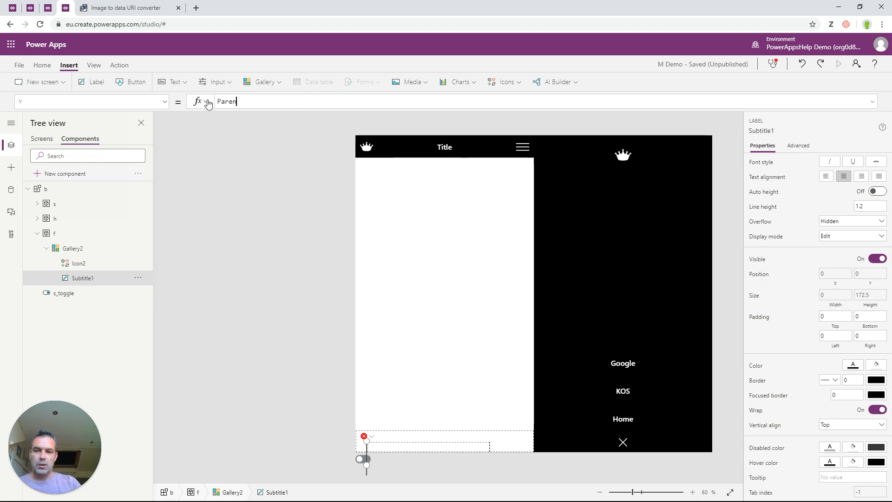
text(t.Hiegh)
key(BackSpace)
key(BackSpace)
key(BackSpace)
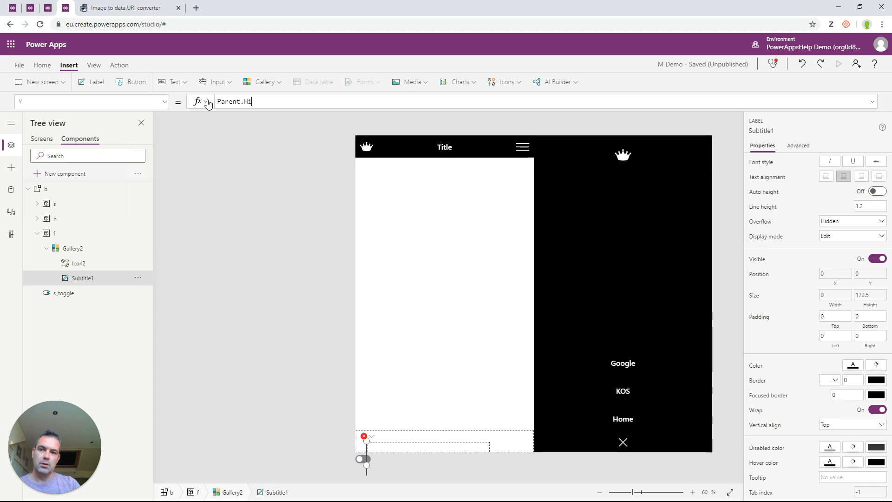
text(eight)
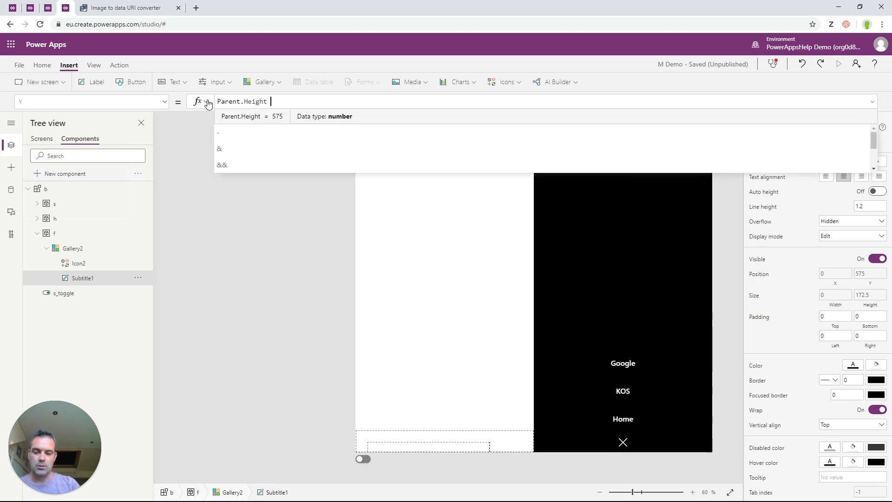
text( - Self.Hei)
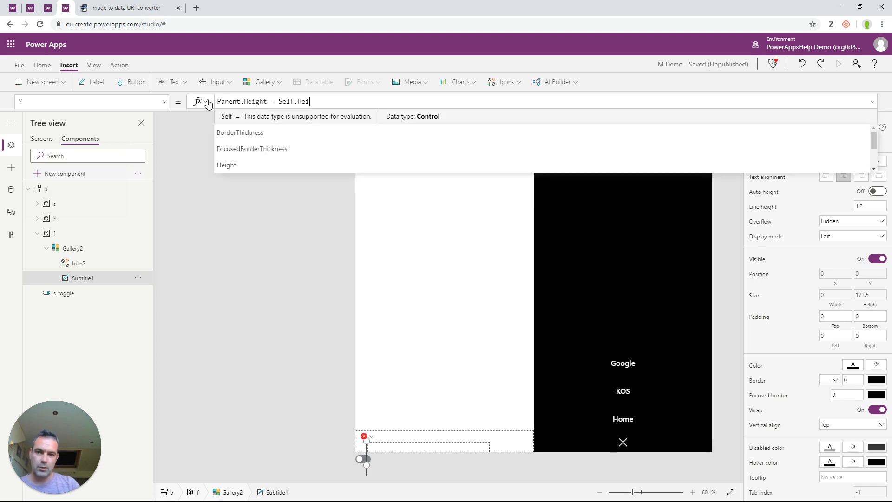
text(ght)
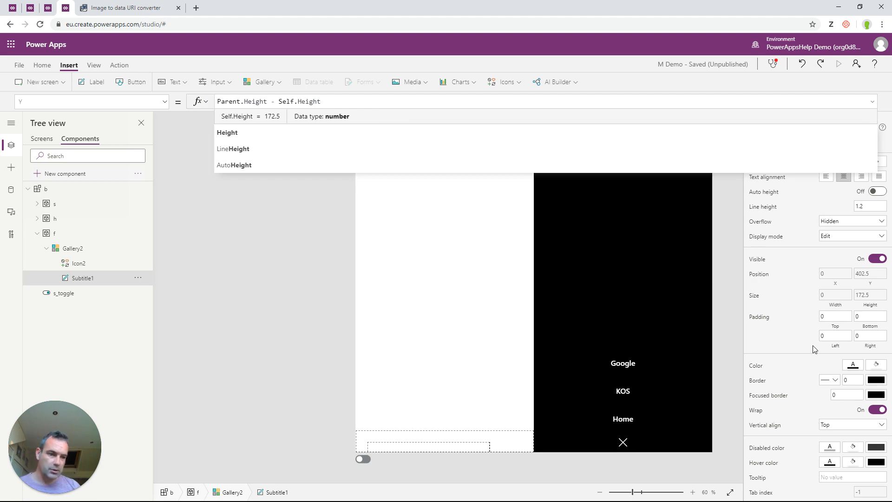
Step: Replace the subtitle label's X formula with 0
click(835, 273)
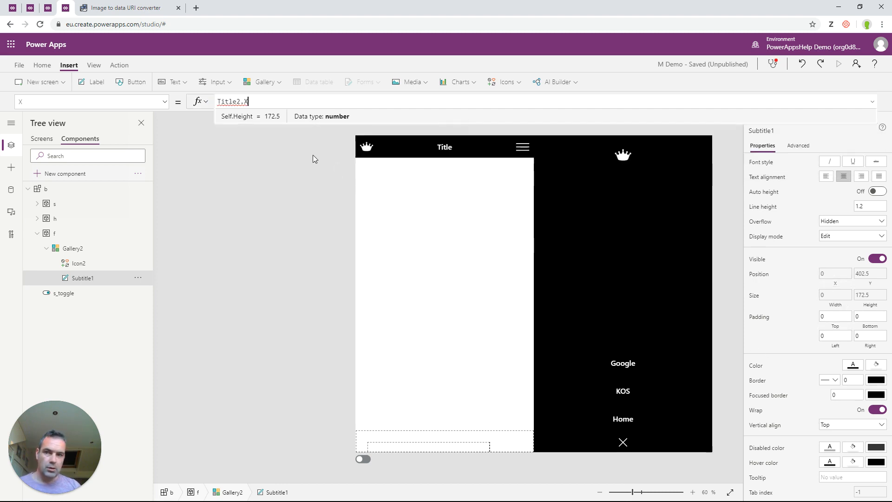
double_click(264, 101)
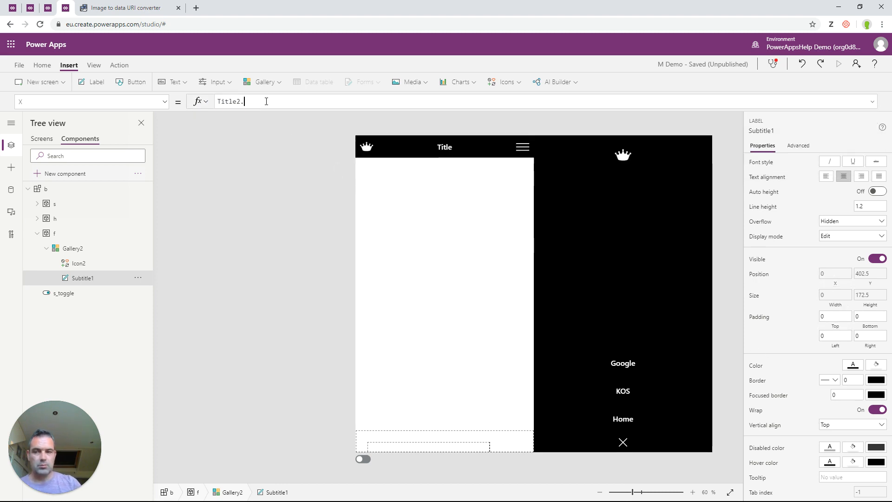
key(BackSpace)
key(BackSpace)
key(BackSpace)
key(BackSpace)
key(BackSpace)
key(BackSpace)
key(BackSpace)
text(0)
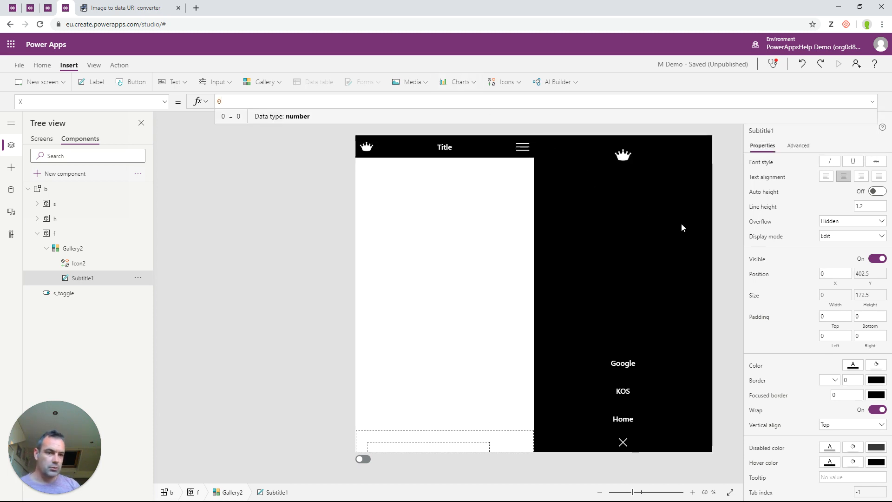
Step: Set the subtitle label's Width formula to Parent.TemplateWidth
click(835, 294)
triple_click(264, 102)
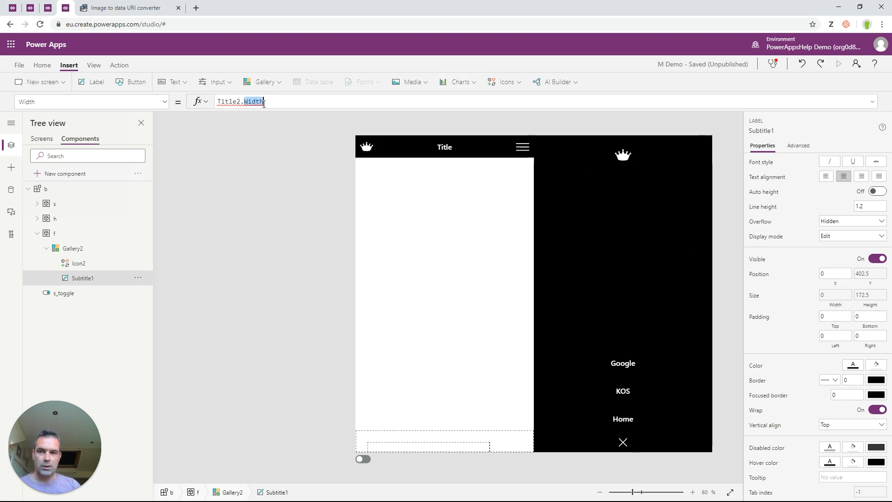
text(Paren)
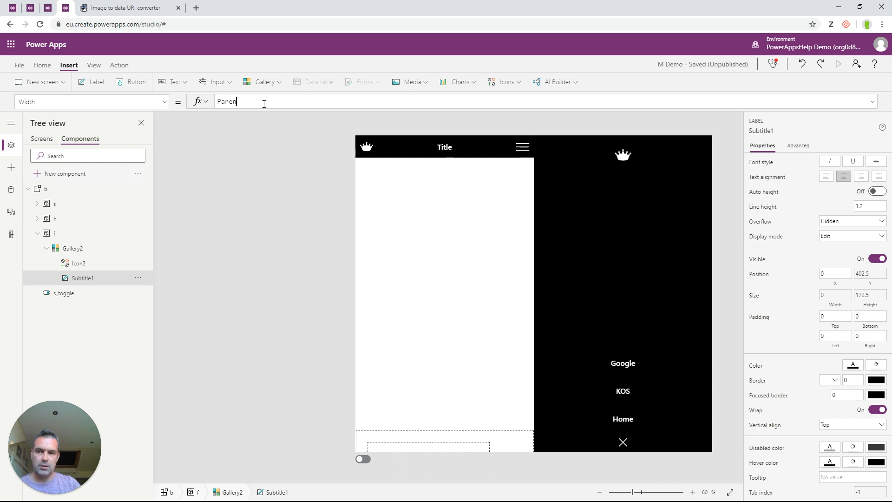
text(t.Wid)
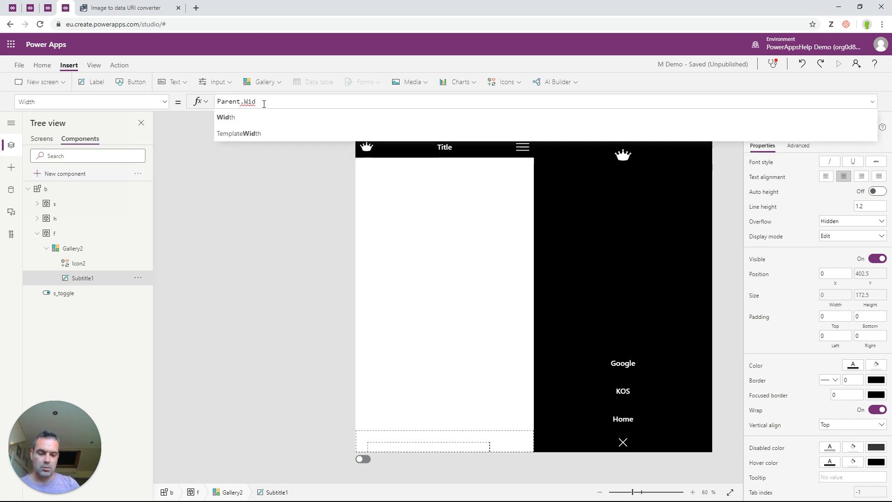
key(Down)
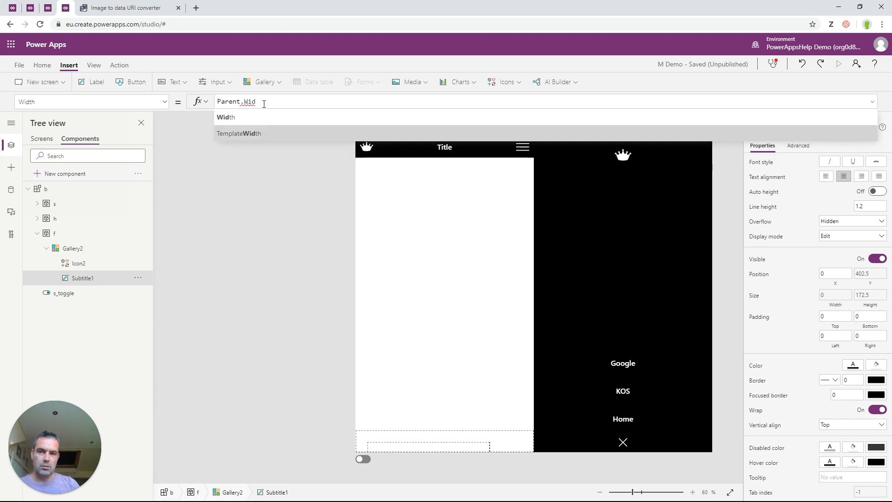
key(Return)
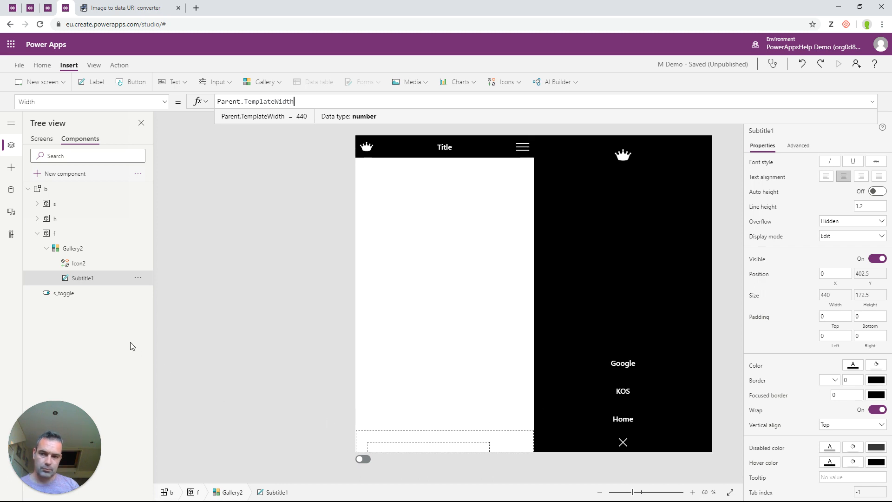
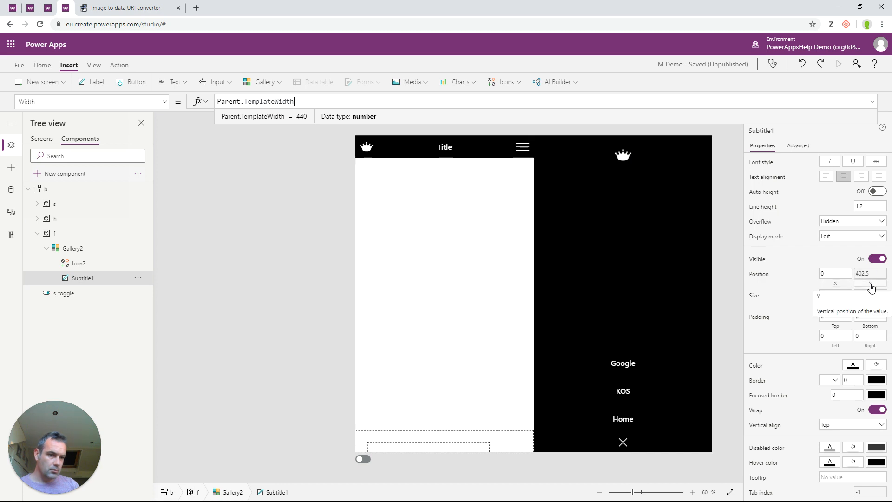
Step: Set the subtitle label's vertical alignment to Middle
click(847, 424)
click(831, 447)
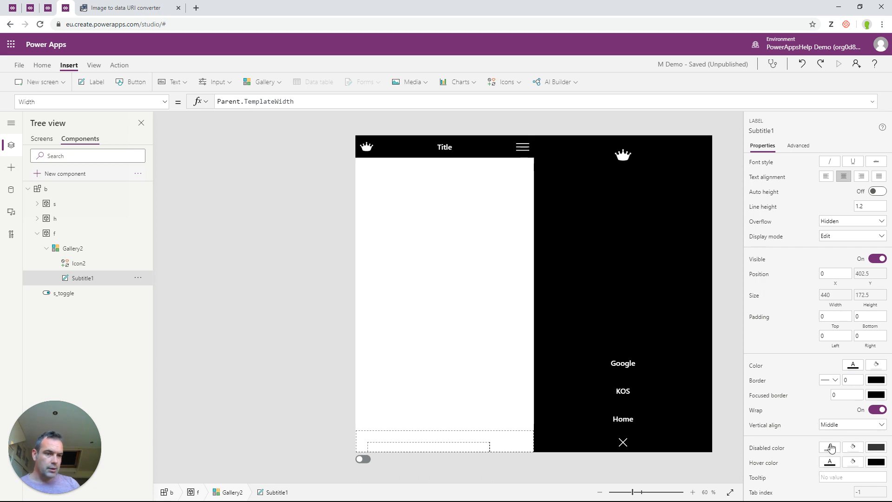
scroll(844, 240, up, 2)
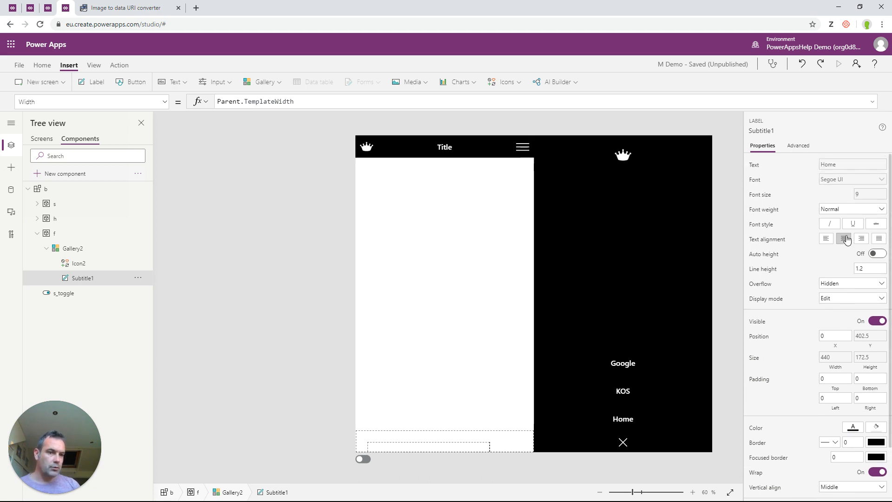
scroll(847, 240, down, 3)
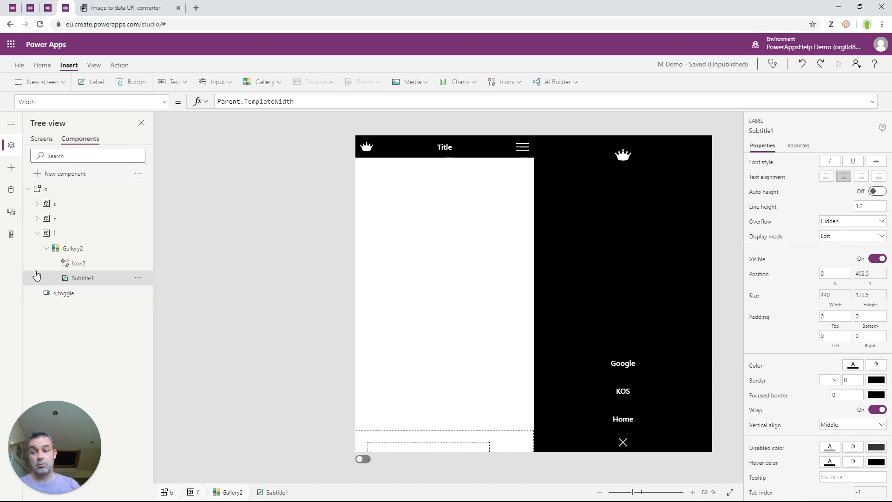
Step: Rename the footer gallery's subtitle label to f_label
right_click(76, 281)
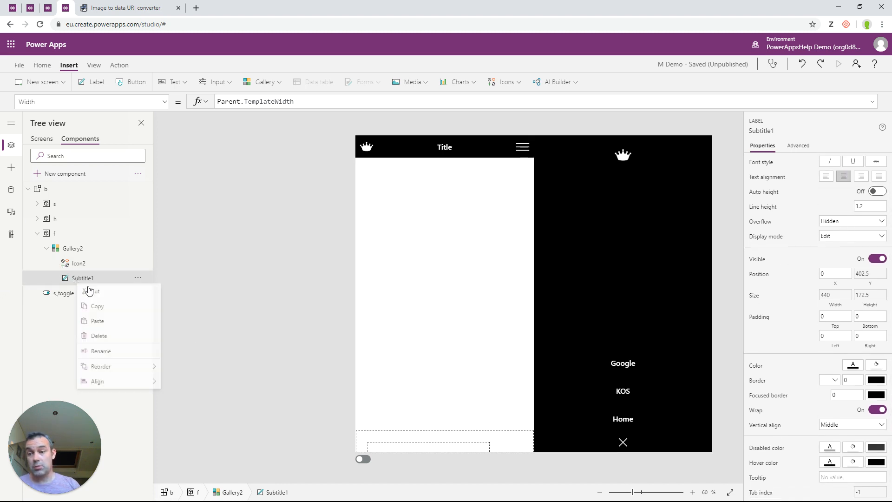
click(101, 354)
text(f_label)
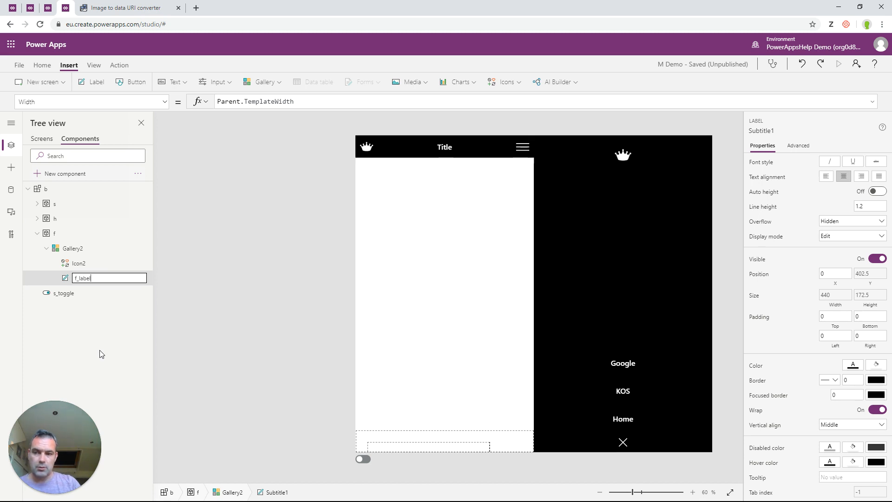
key(Escape)
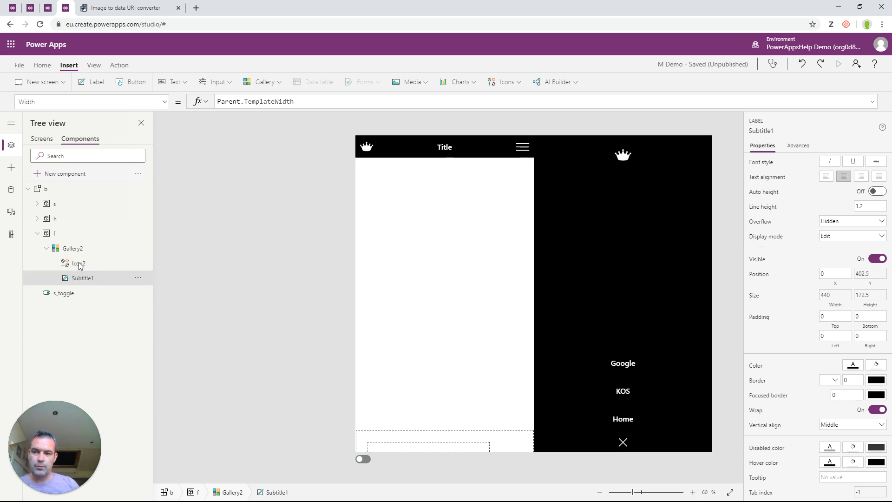
Step: Rename the footer gallery's icon to f_icon
right_click(73, 265)
click(75, 264)
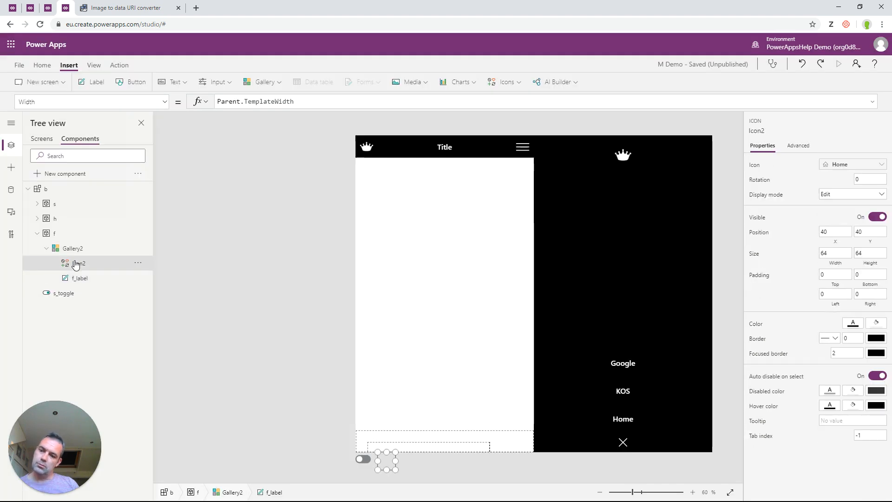
right_click(75, 264)
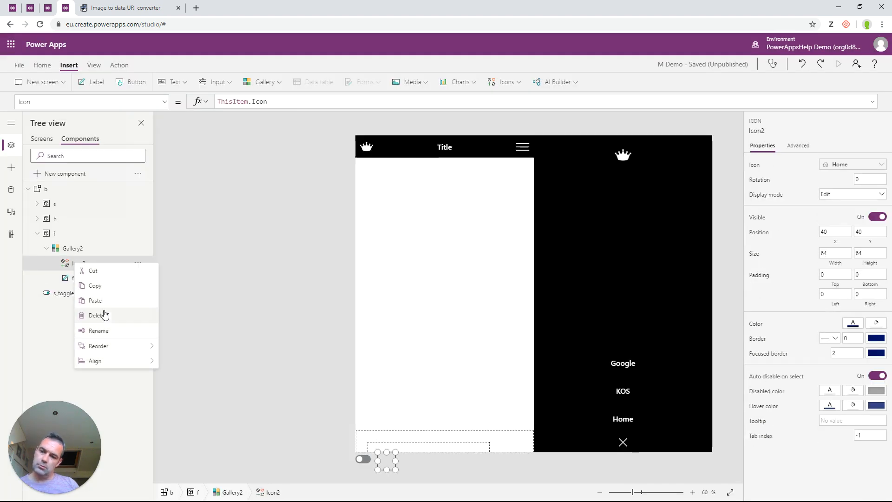
click(101, 331)
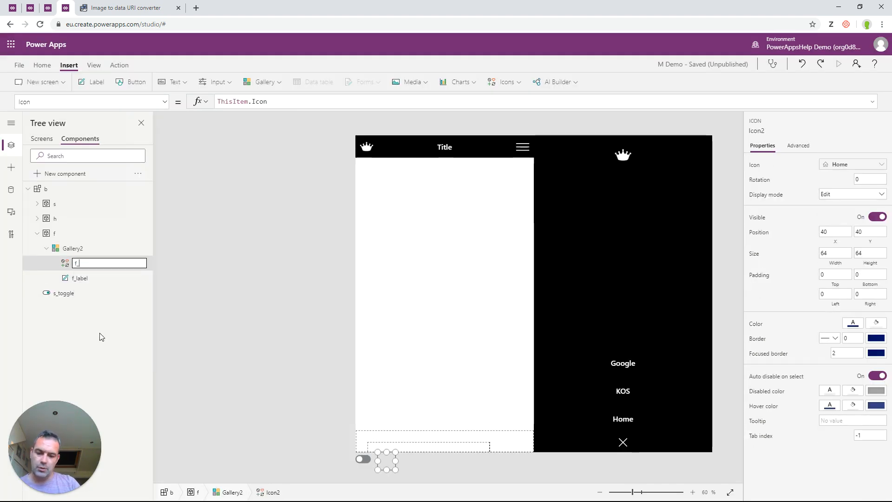
text(f_icon)
key(Return)
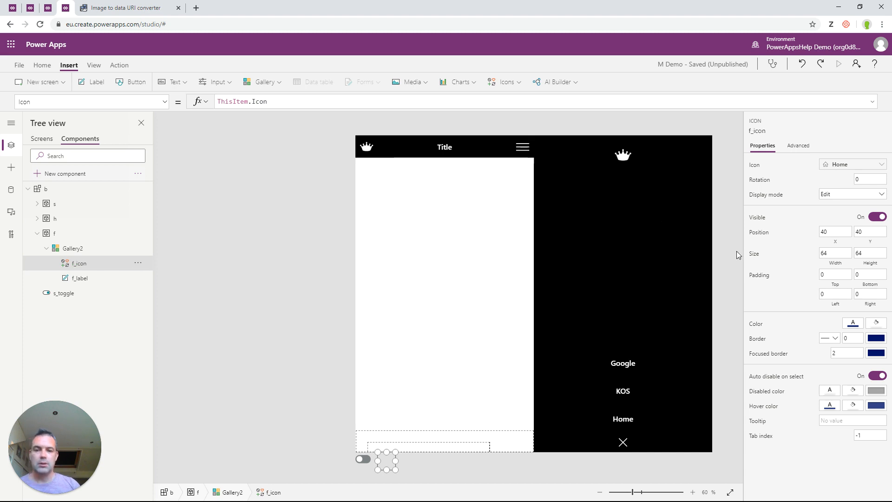
Step: Set the footer icon's X and Y position to 0
click(824, 231)
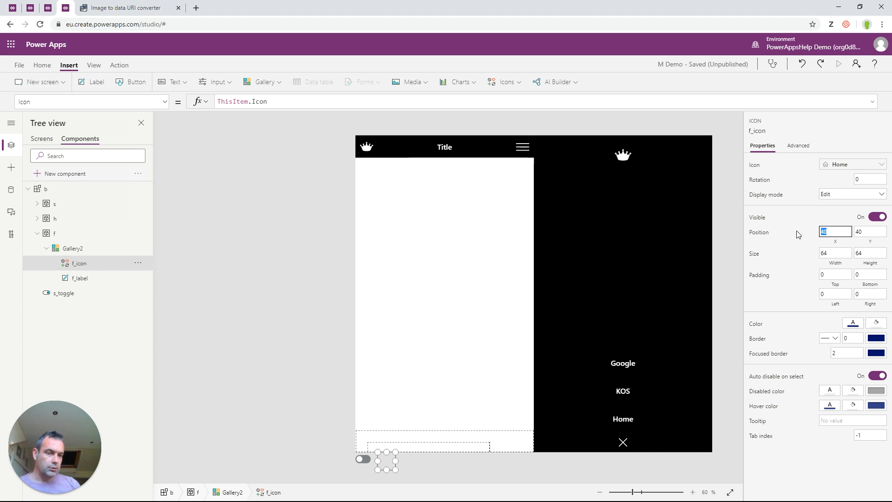
text(0)
key(Tab)
text(0)
key(Tab)
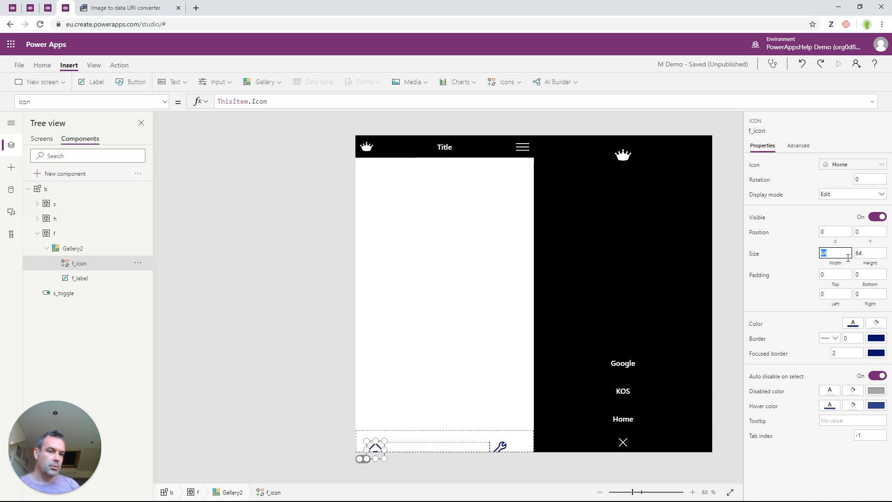
Step: Set the footer icon's Height formula to Parent.Height * 70%
click(869, 254)
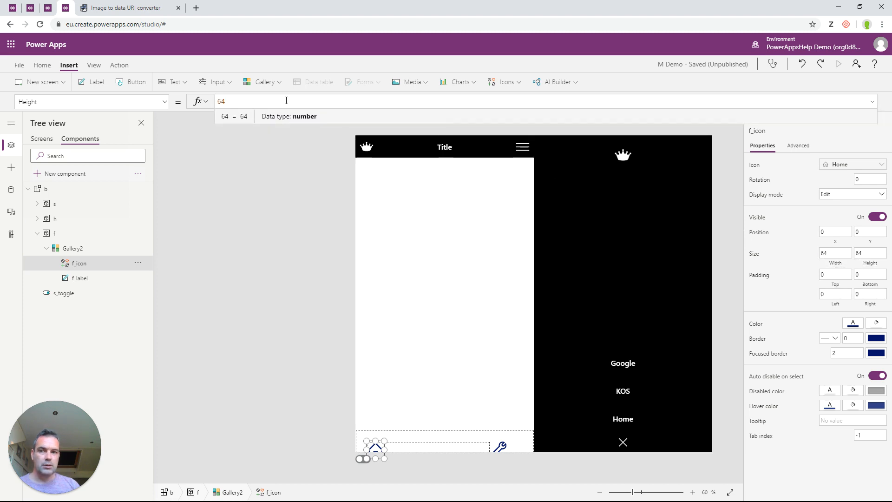
text(Pare)
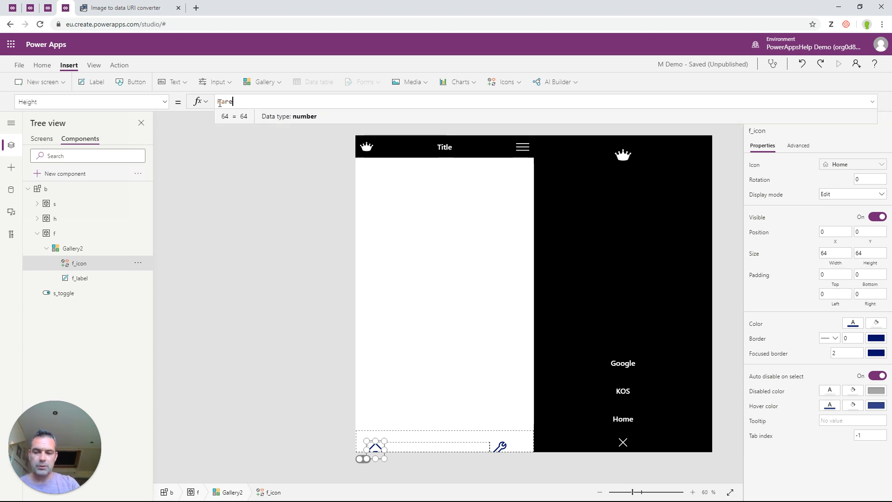
text(nt.Height)
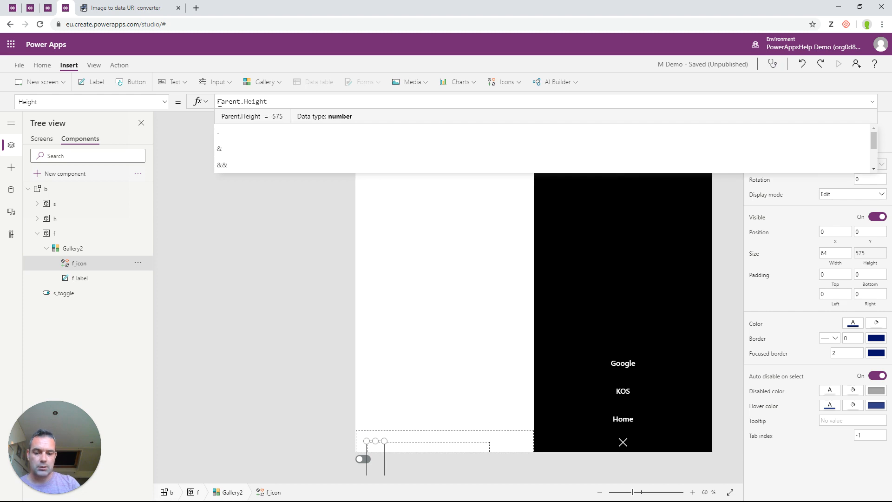
text( * 7-%)
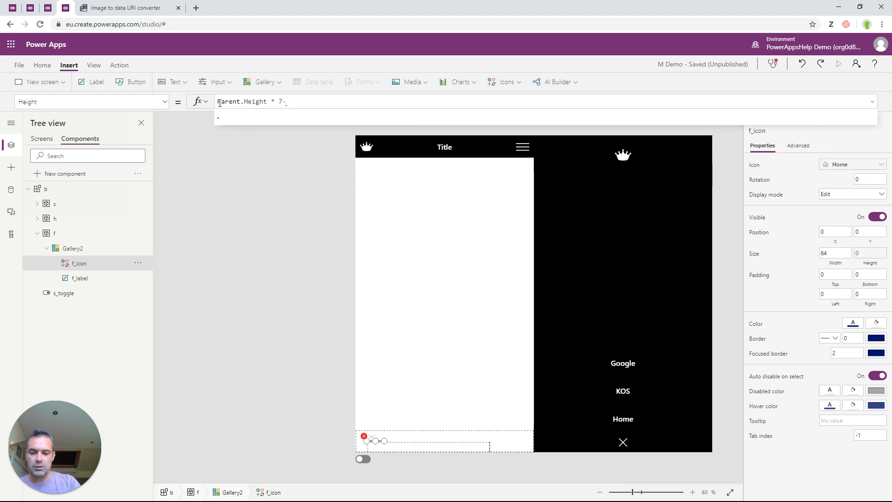
key(BackSpace)
key(BackSpace)
key(BackSpace)
text(0)
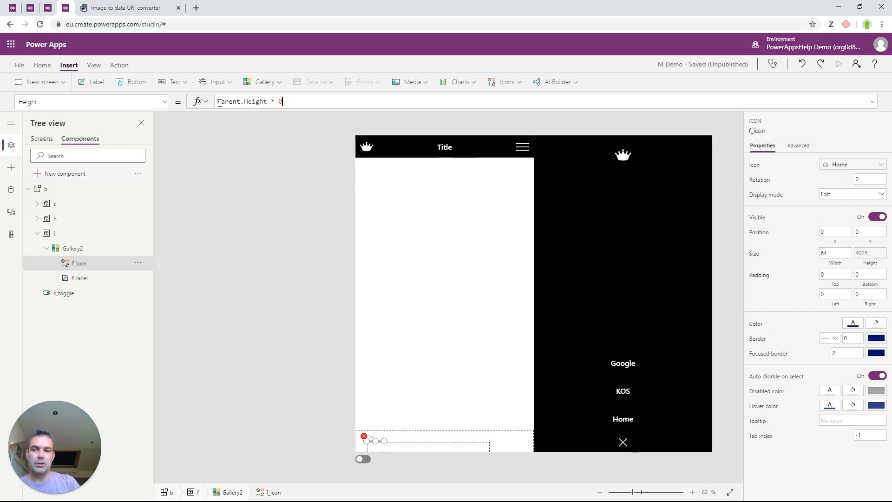
key(BackSpace)
text(70)
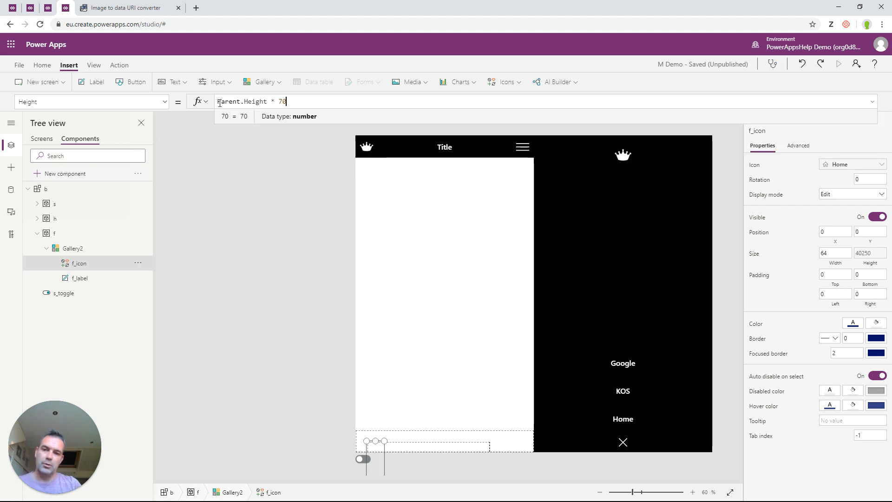
text(%)
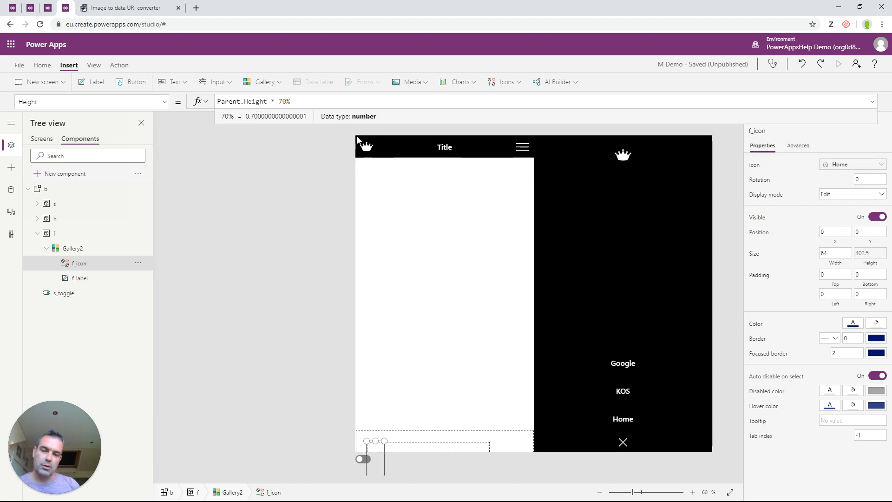
Step: Set the footer icon's Width formula to Parent.Width
click(837, 254)
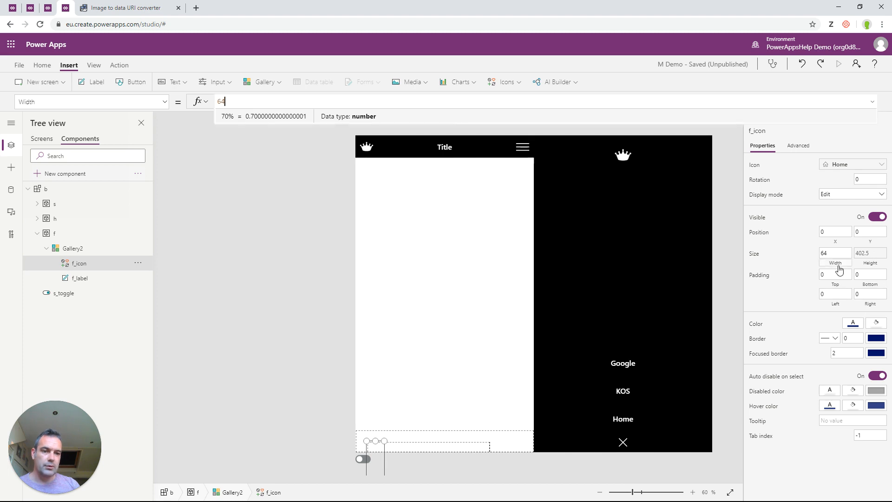
click(279, 100)
text(pAREN)
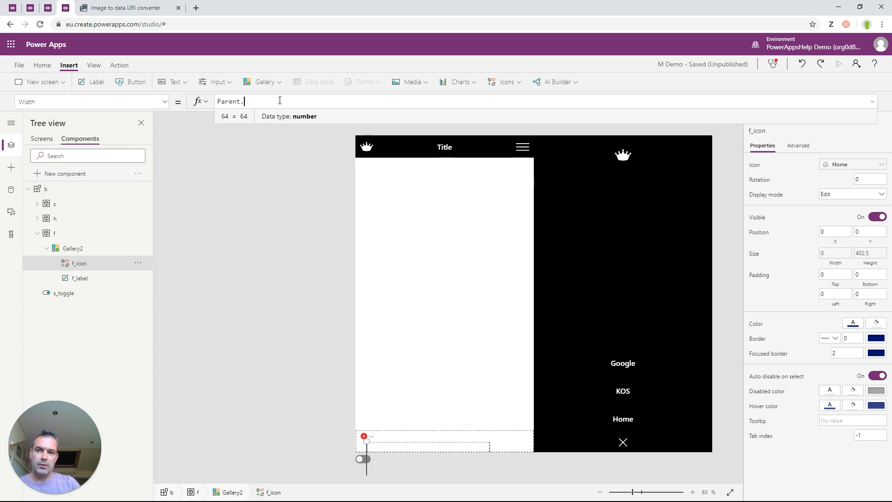
text(wIDTH)
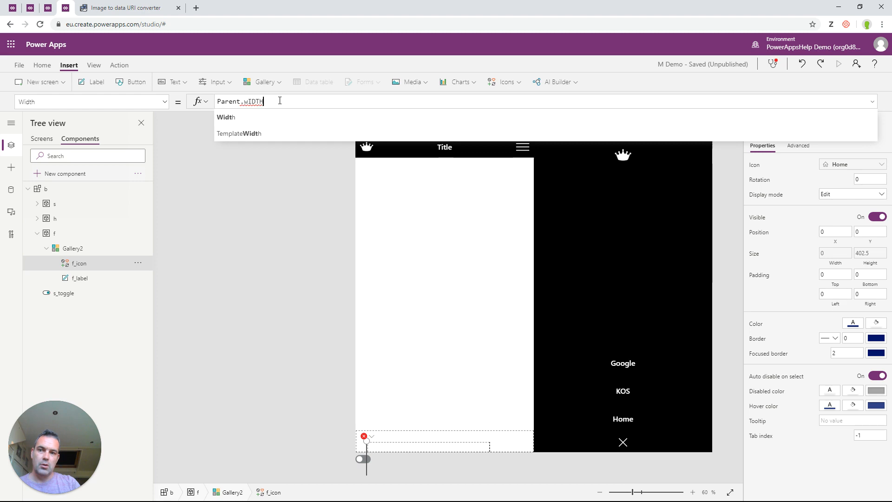
key(Return)
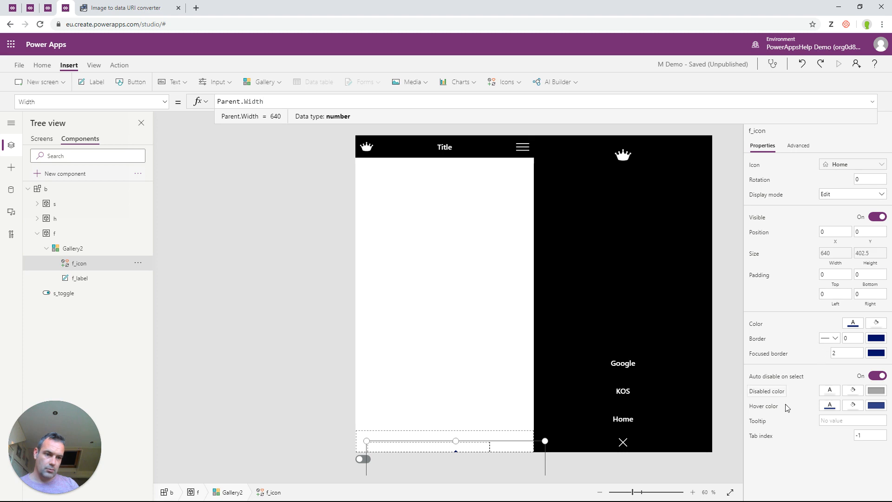
Step: Set the footer icon's focused border thickness to 0
click(816, 355)
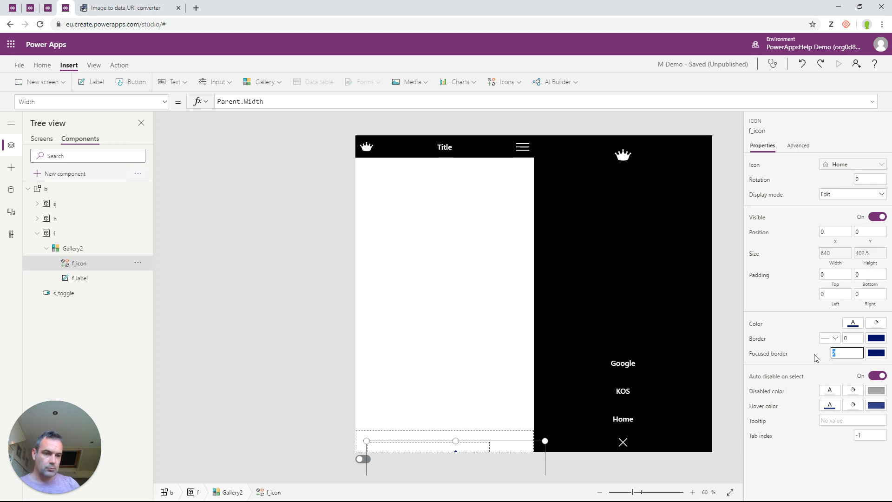
text(0)
key(Tab)
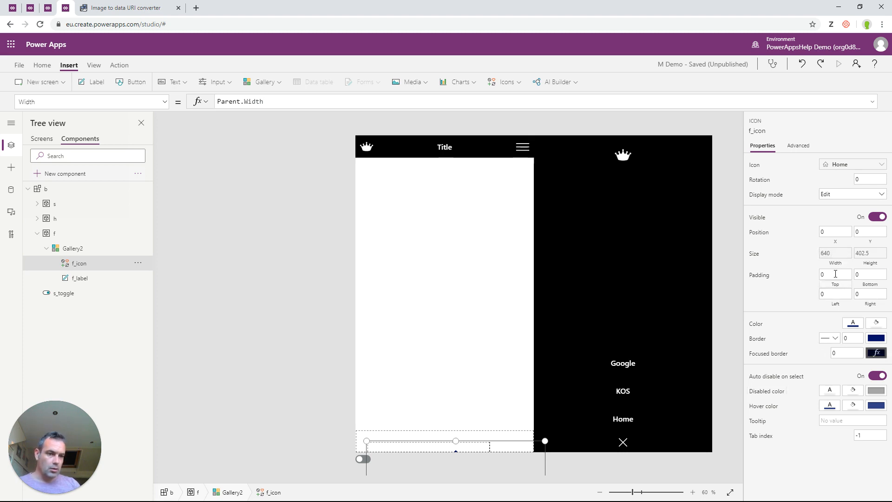
Step: Set the footer icon's PaddingTop formula to Self.Height * 20%
click(835, 284)
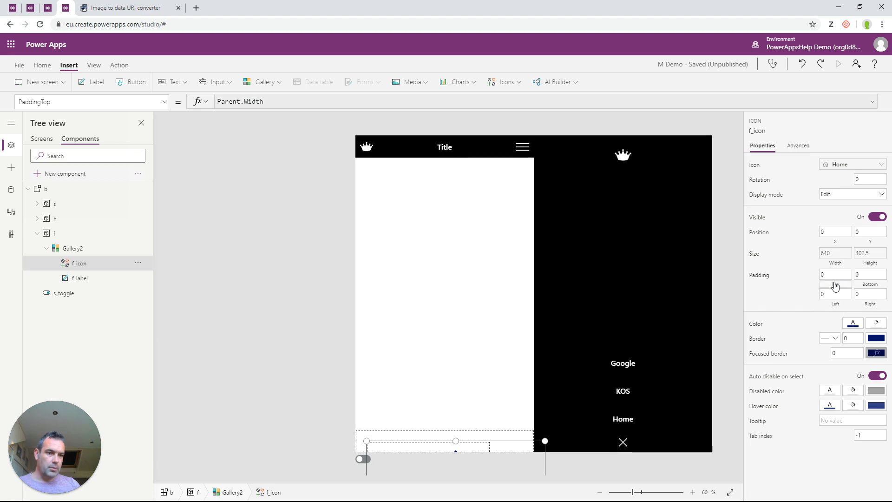
click(241, 105)
text(pARENT.)
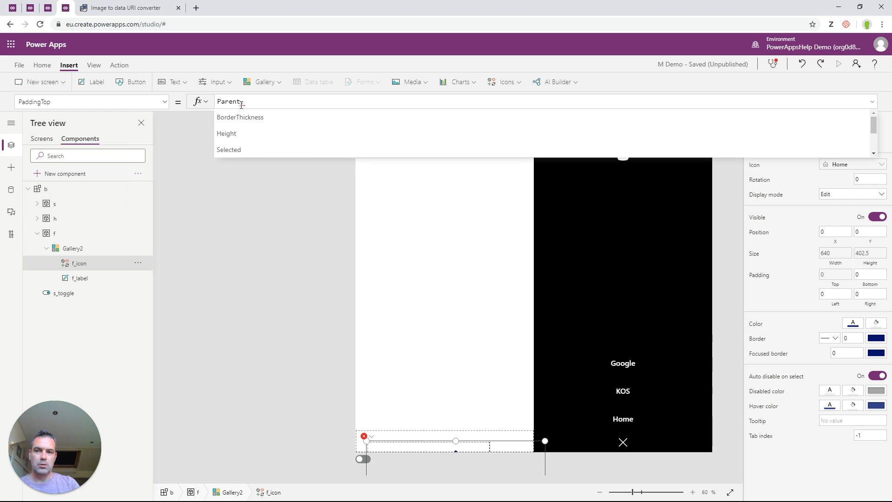
text(tE)
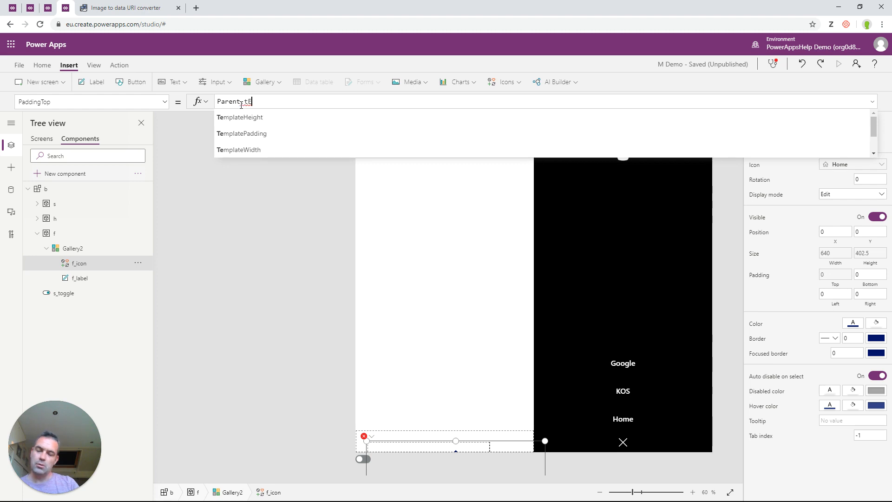
key(BackSpace)
key(BackSpace)
key(BackSpace)
key(BackSpace)
key(BackSpace)
key(BackSpace)
key(BackSpace)
key(BackSpace)
text(sE)
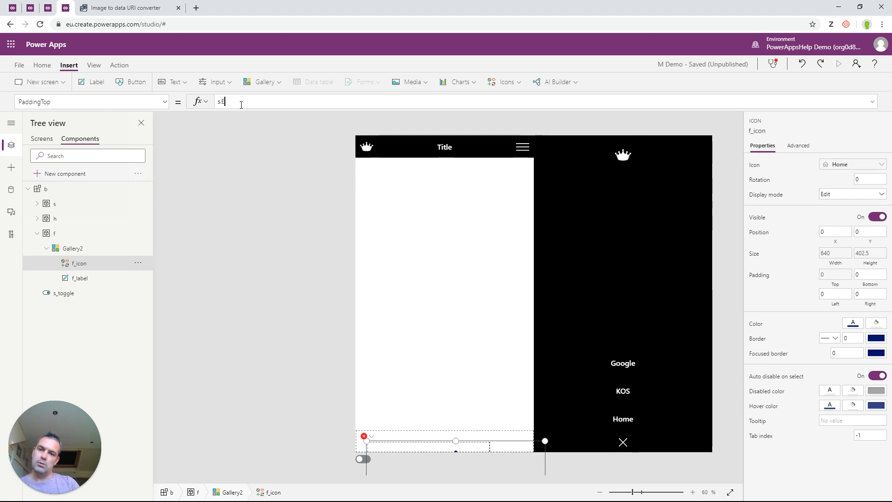
text(LF)
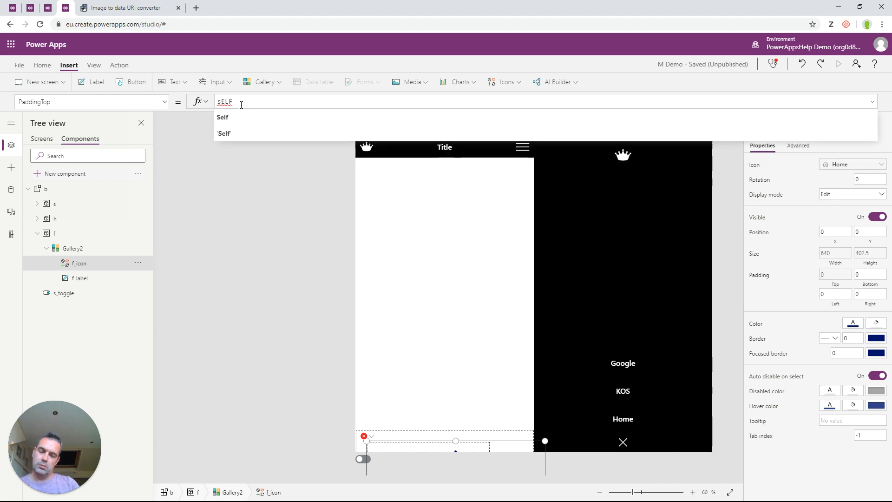
text(.hEIG)
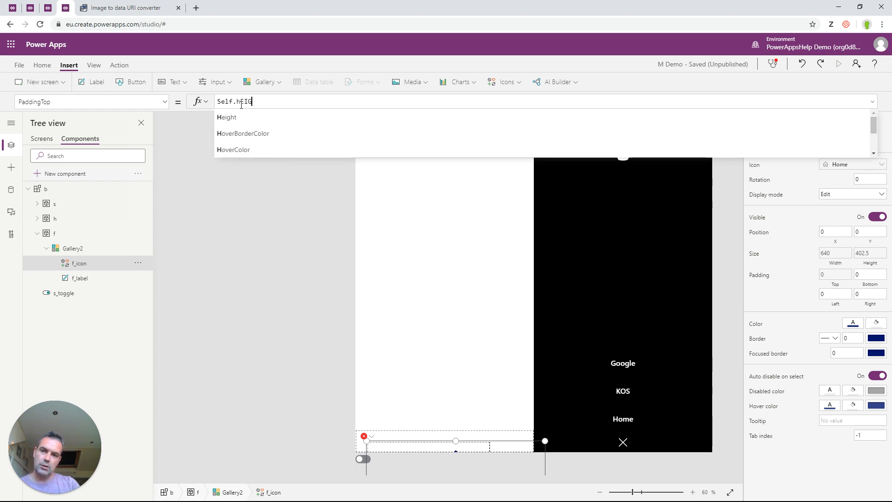
text(HT * )
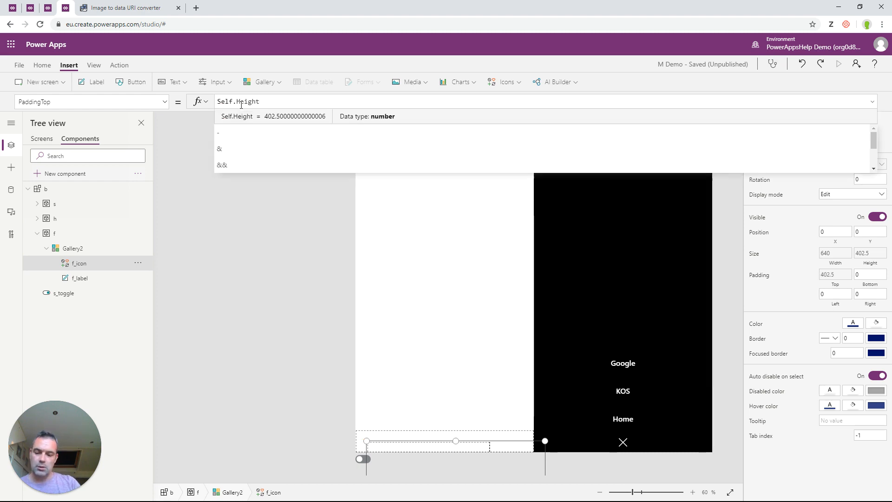
text(20)
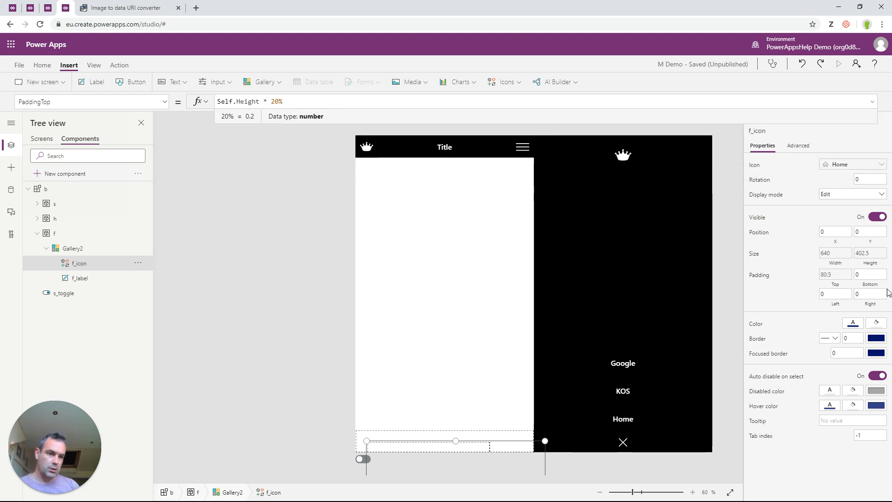
Step: Set the footer icon's PaddingBottom formula to Self.PaddingTop
click(870, 274)
key(ctrl+a)
text(s)
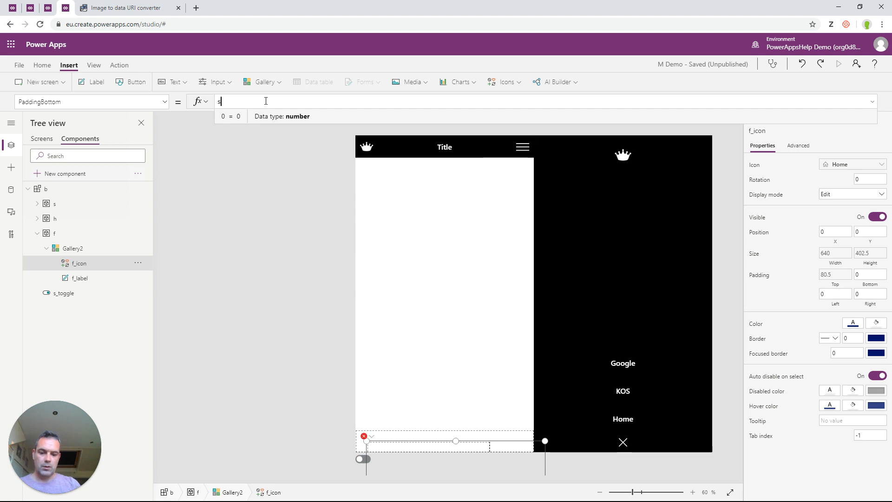
text(elf.pA)
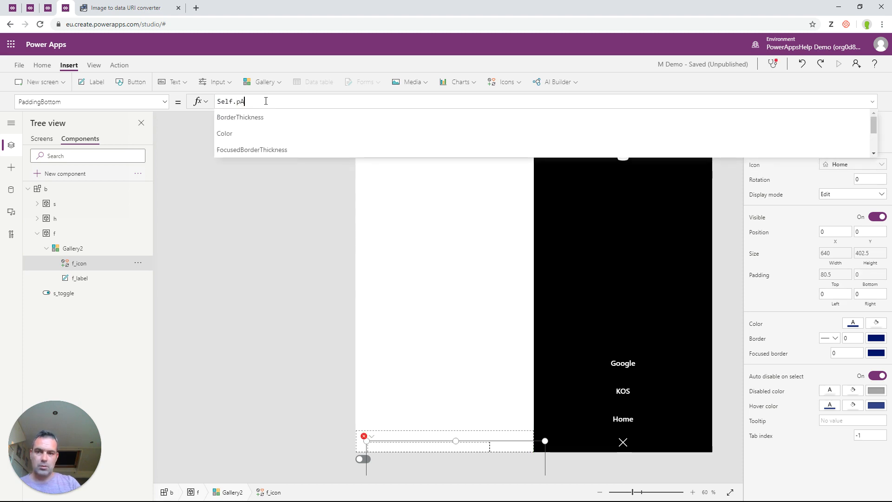
text(DDING)
scroll(265, 138, down, 1)
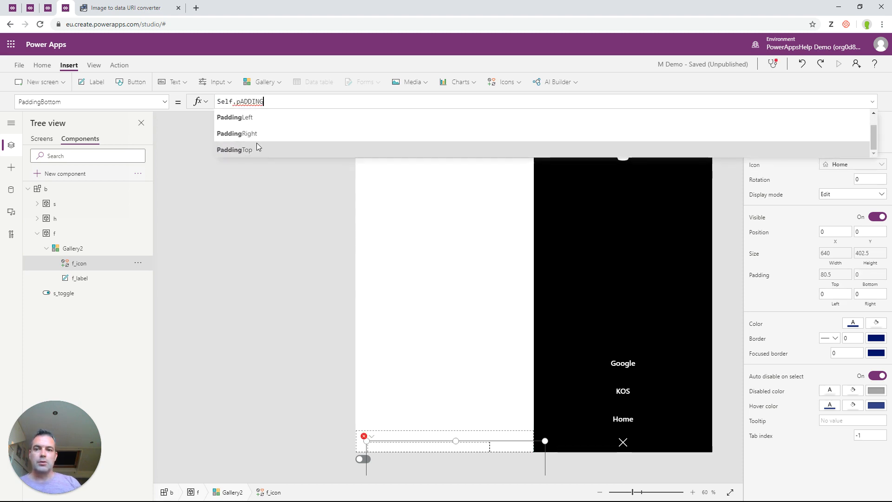
click(257, 145)
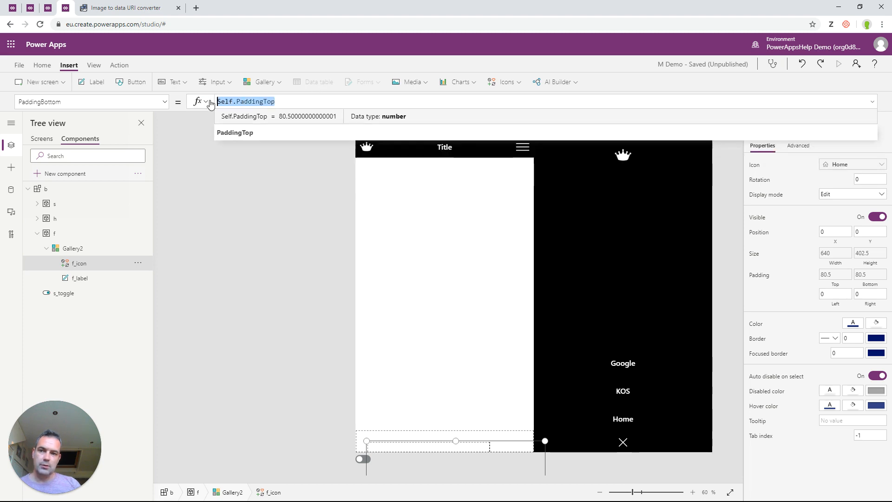
Step: Set the footer icon's PaddingLeft and PaddingRight formulas to Self.PaddingTop
click(837, 296)
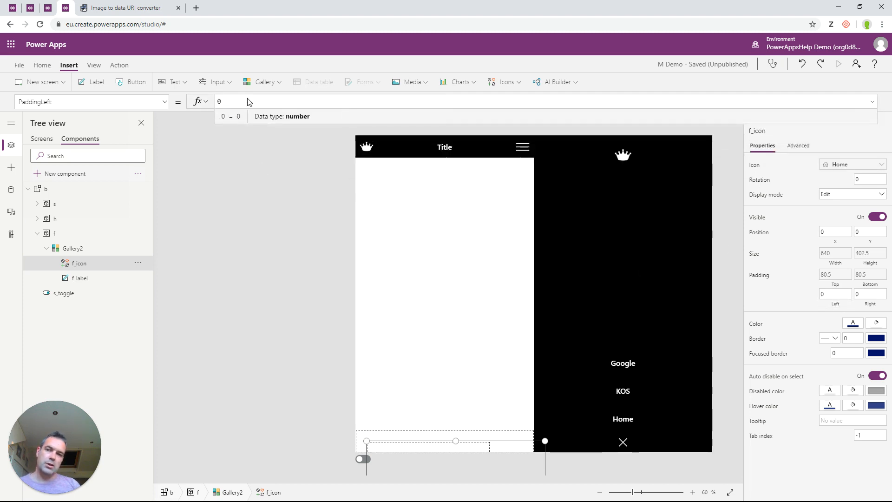
text(Self.PaddingTop)
click(877, 295)
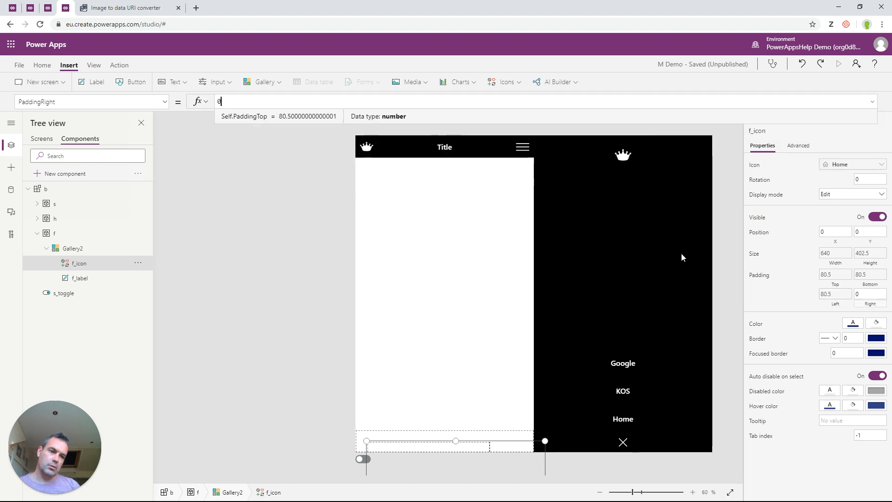
text(Self.PaddingTop)
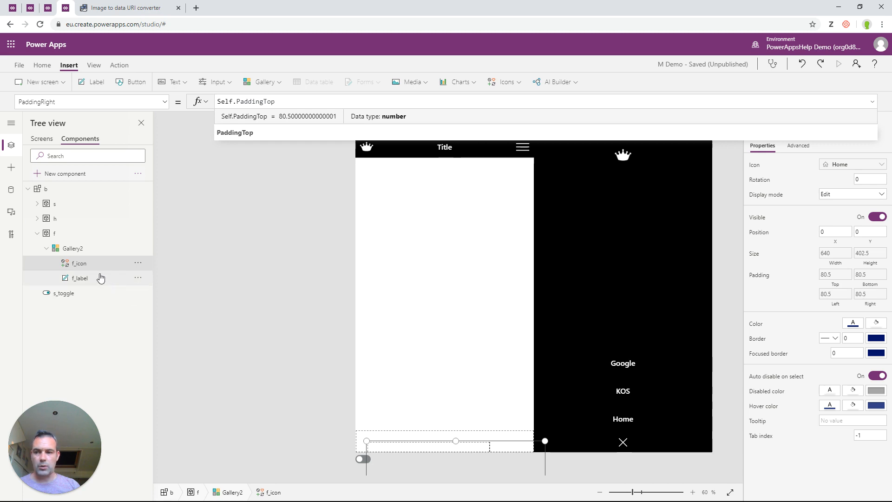
Step: Rename the footer gallery Gallery2 as f_gal
click(71, 249)
right_click(71, 249)
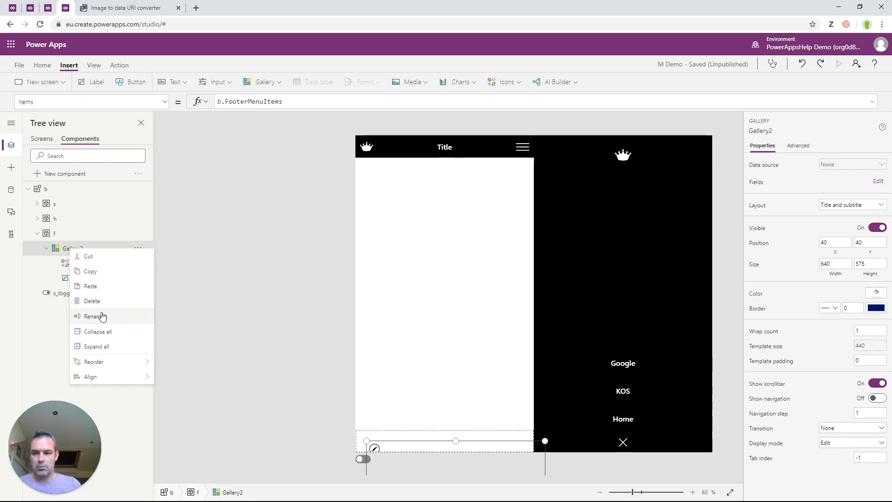
click(98, 315)
text(F_GAL)
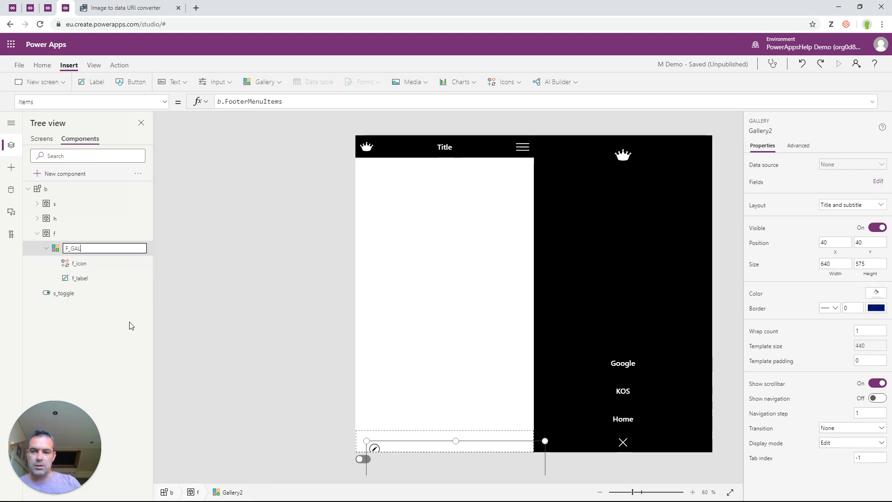
double_click(64, 249)
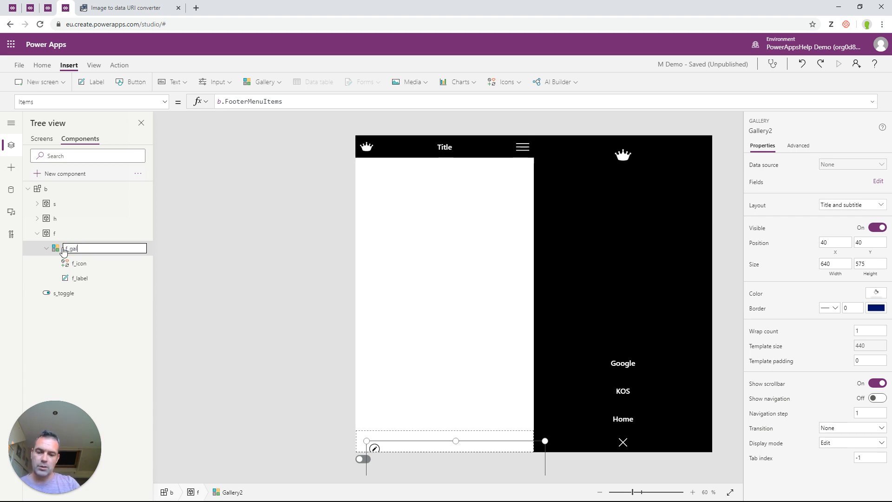
key(Return)
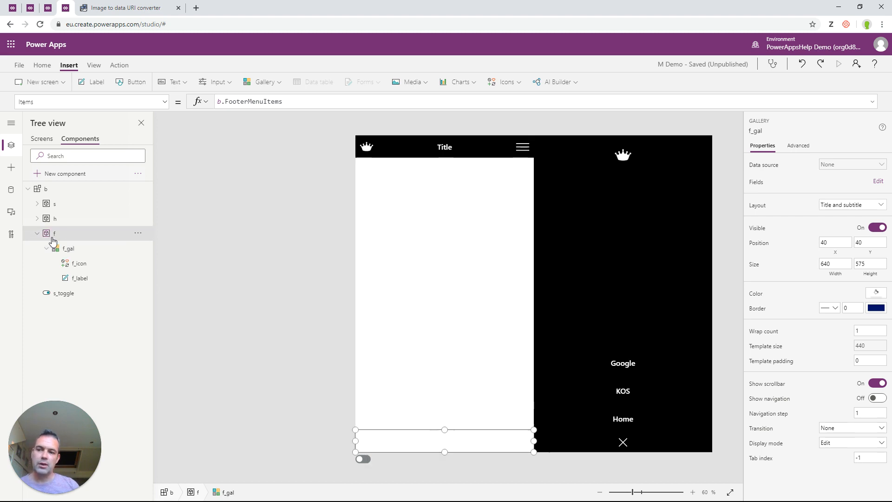
Step: Set the Height formula of the footer container f to b.FooterHeight
click(53, 239)
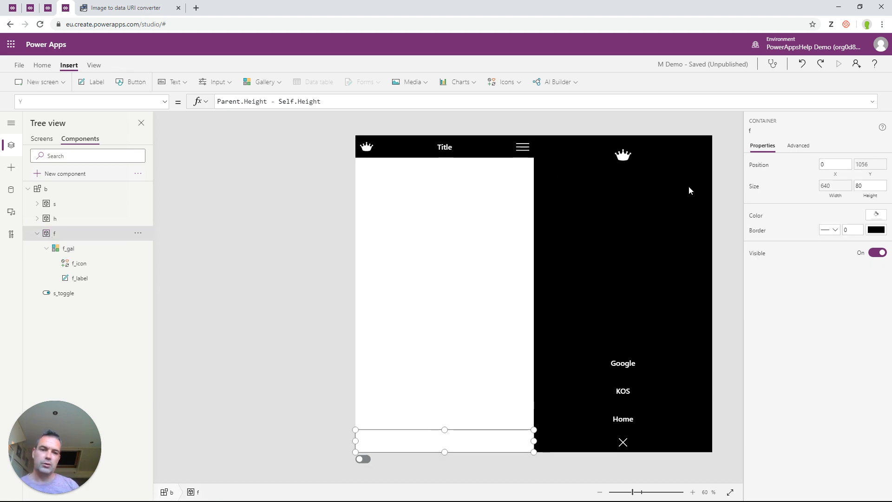
click(870, 187)
text(f.Foo)
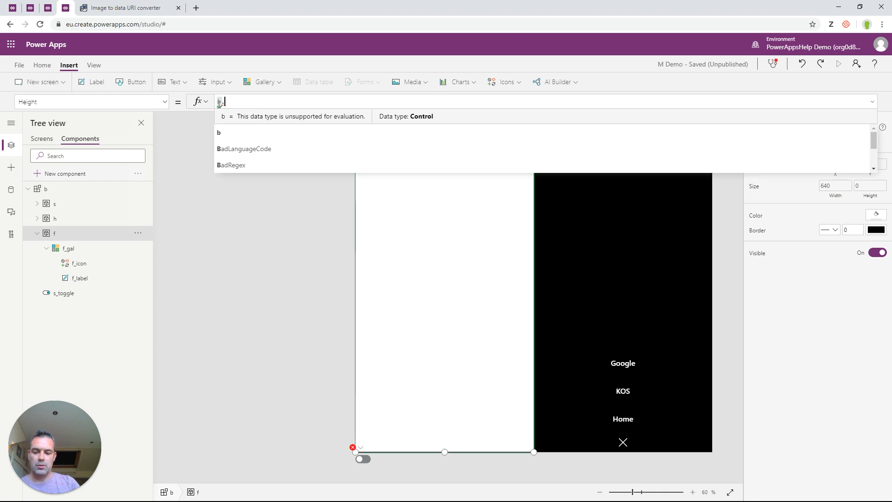
text(ter)
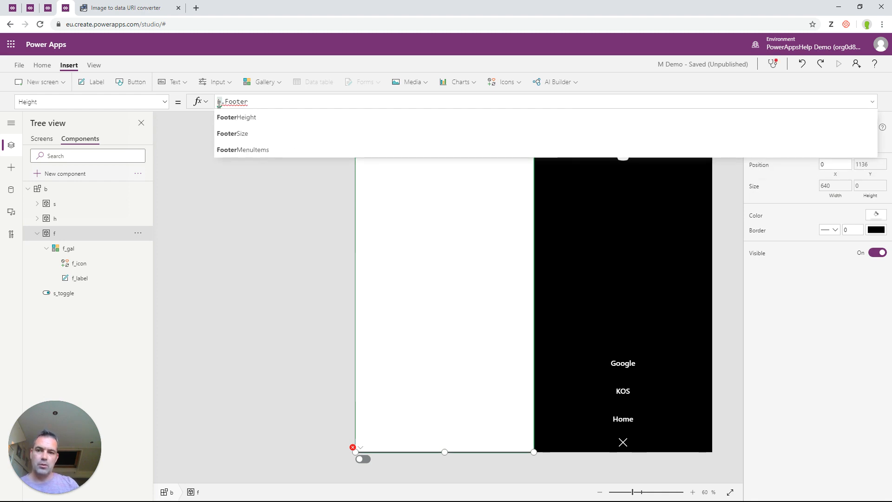
key(Tab)
Step: Set the footer container's Fill formula to b.GlobalFill
click(763, 221)
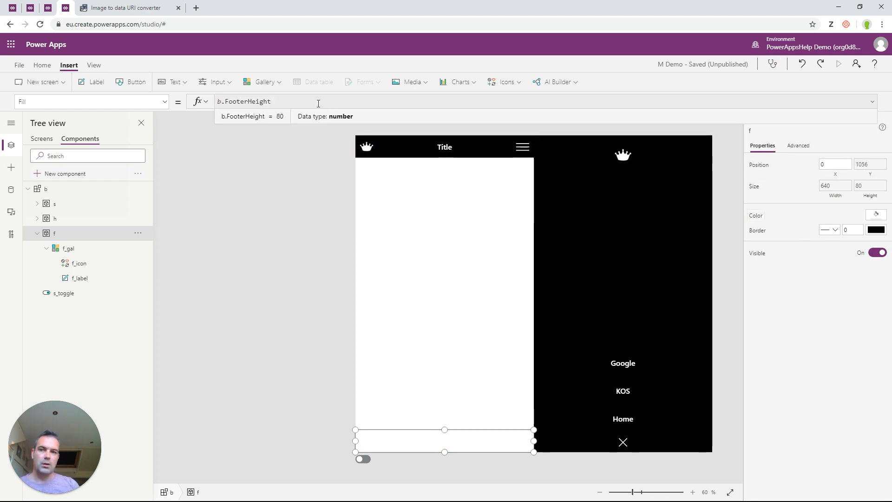
text(b.Globa)
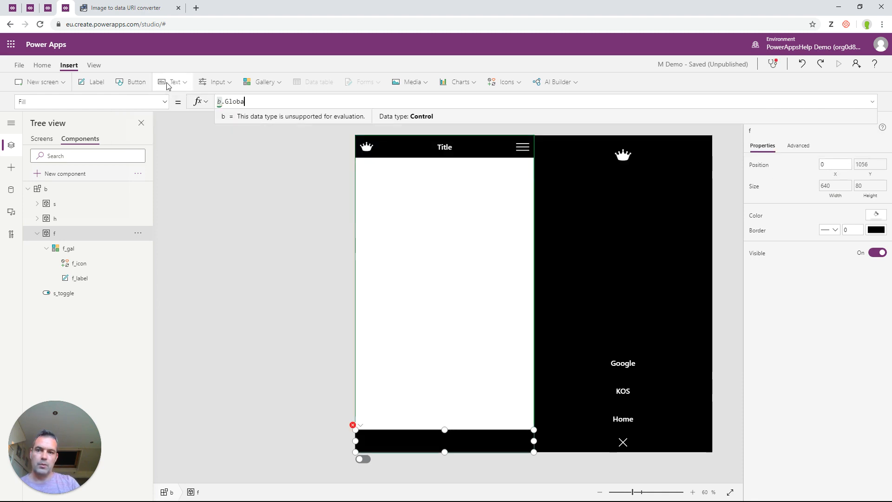
text(lCol)
key(Tab)
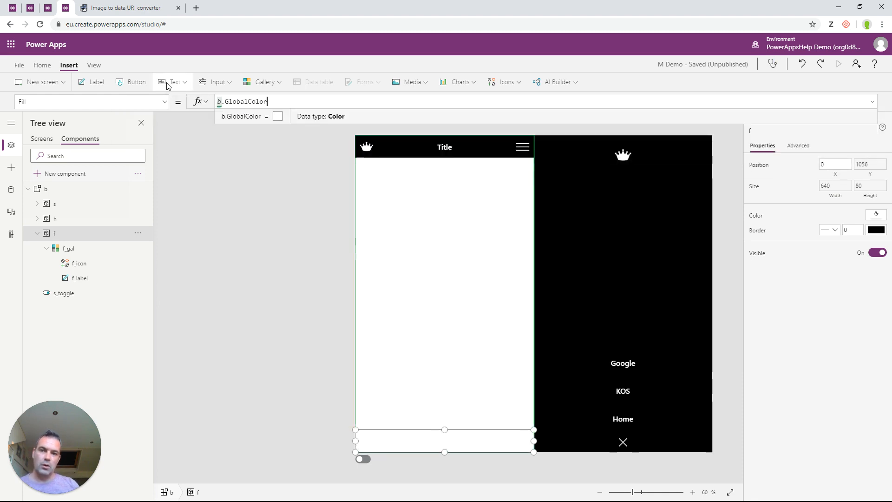
click(249, 101)
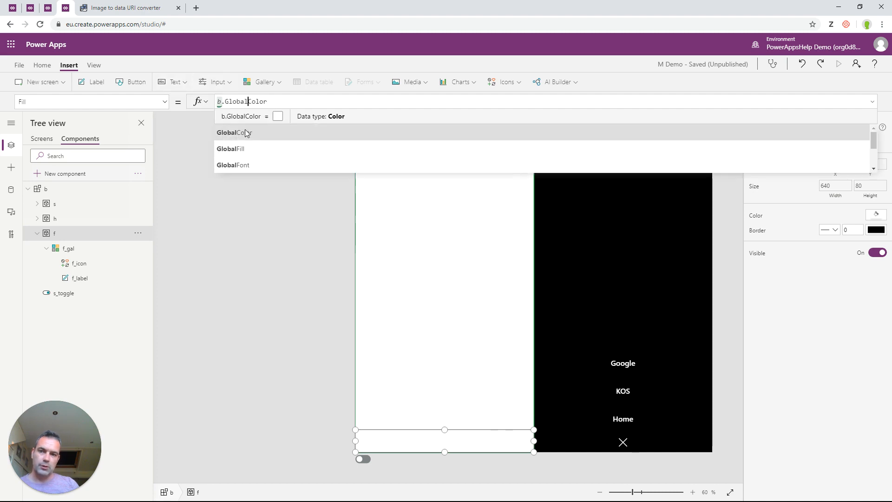
click(240, 149)
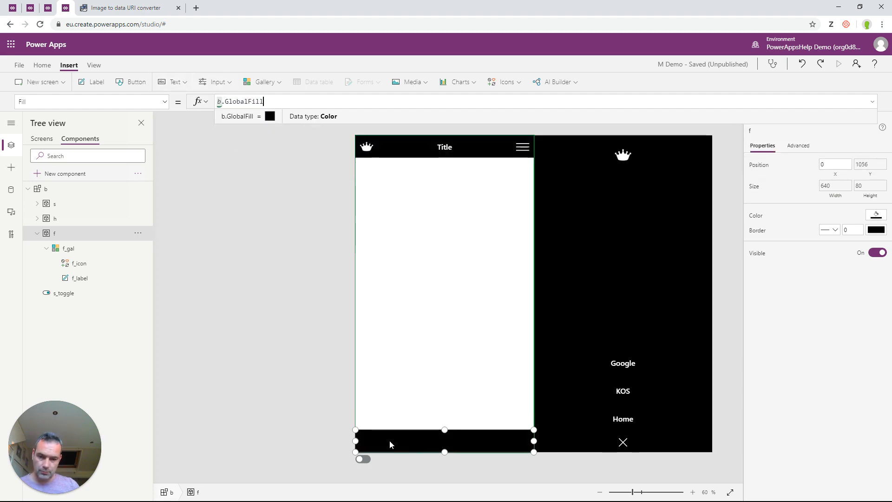
Step: Set the TemplateSize formula of the footer gallery f_gal to Self.Height
click(70, 249)
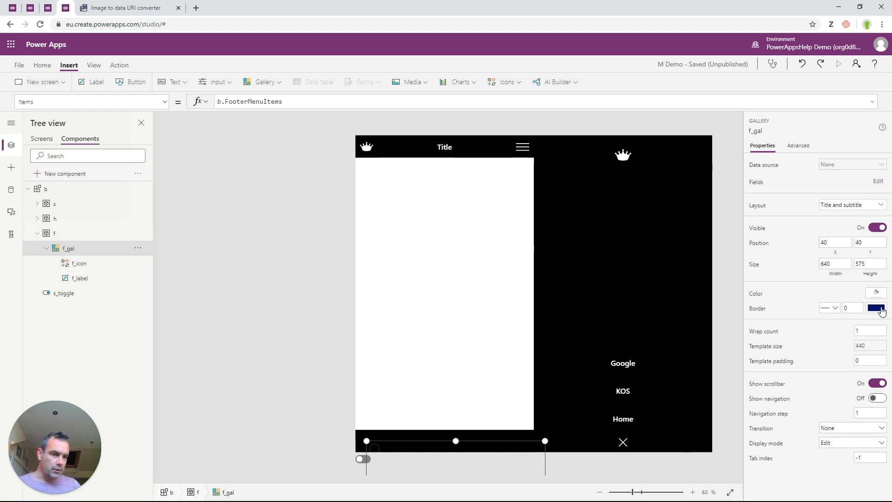
click(869, 346)
click(347, 101)
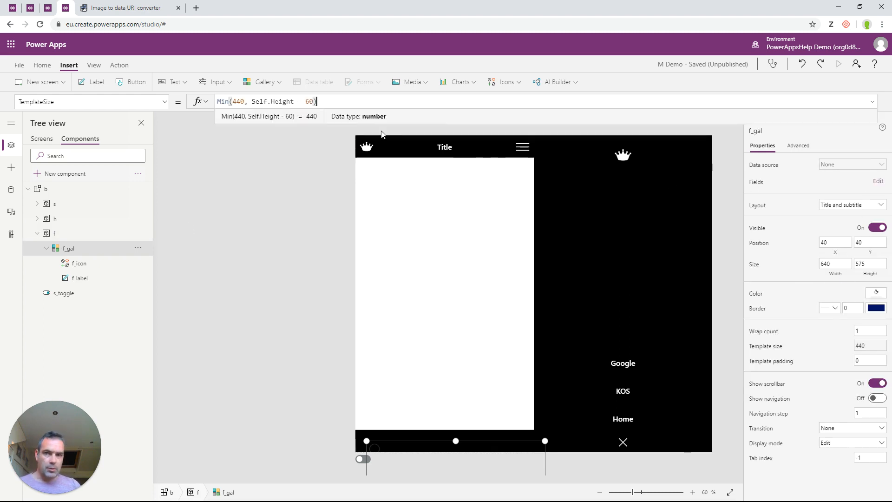
drag(347, 101, 208, 104)
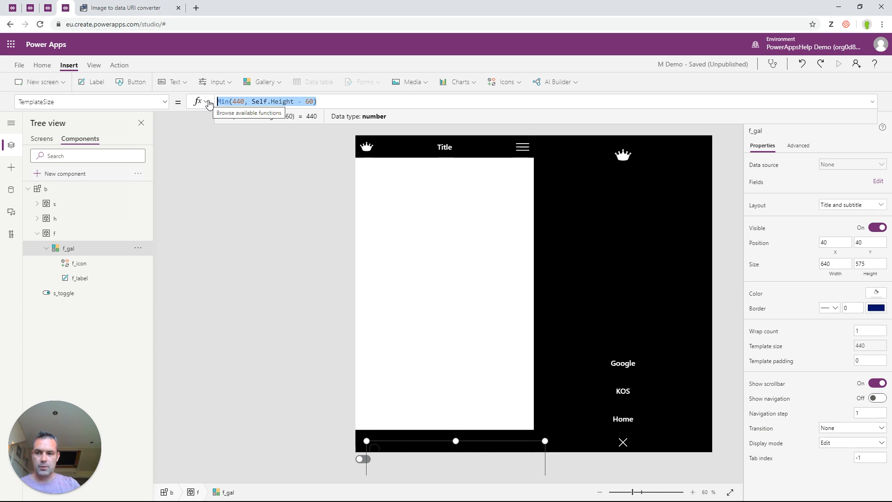
text(Self)
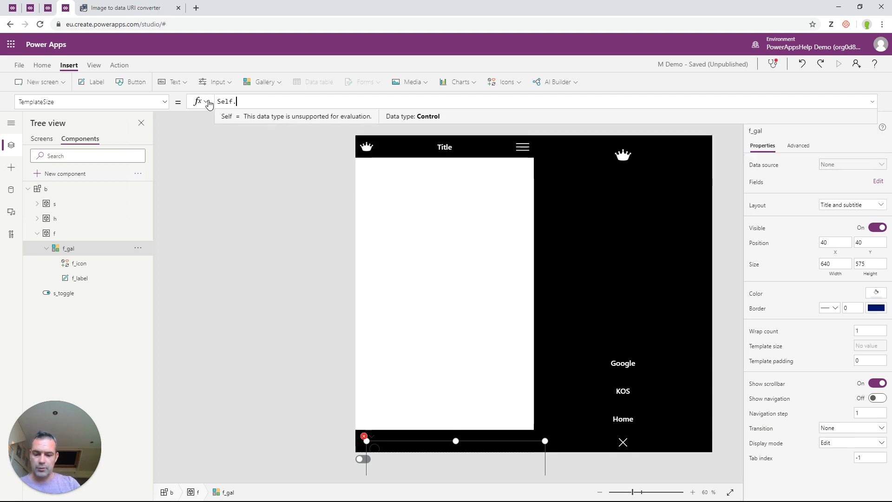
text(.Height)
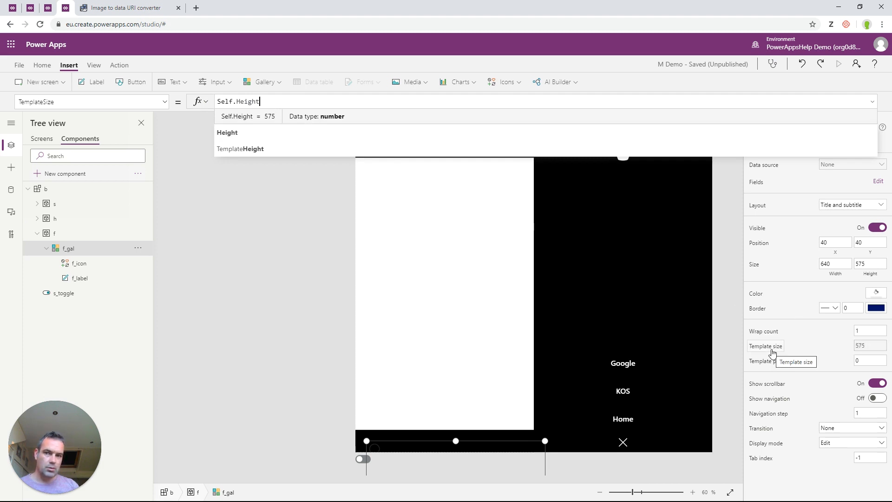
Step: Set the footer gallery's Height formula to Parent.Height and its Width formula to Parent.Width
click(868, 267)
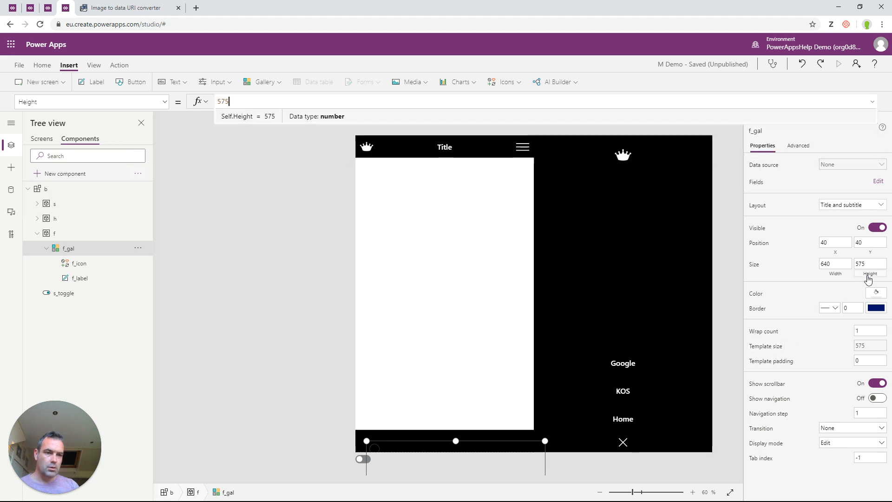
double_click(256, 101)
text(Parent.Height)
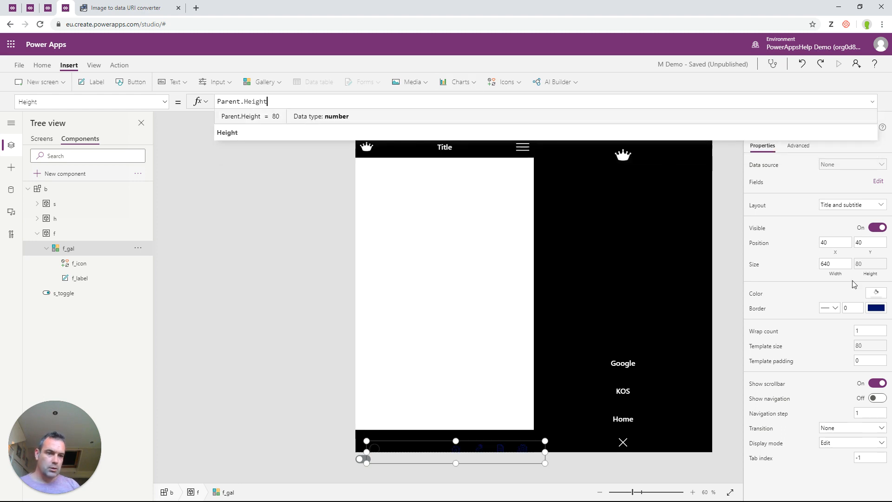
click(837, 264)
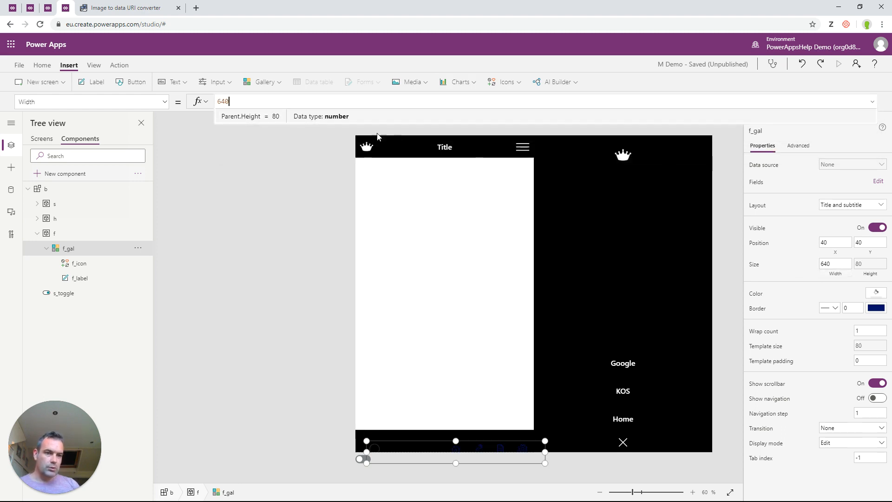
click(313, 106)
text(Parent.Width)
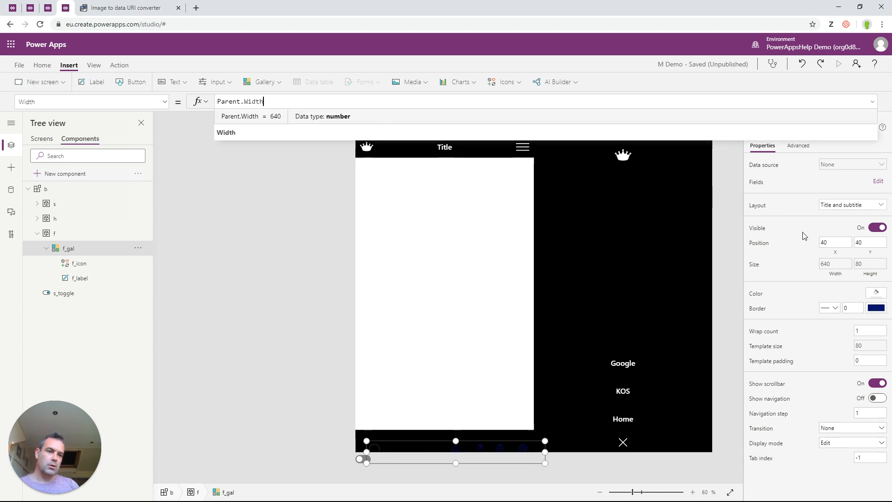
Step: Position the footer gallery at X 0 and Y 0, and turn off its scrollbar
drag(830, 243, 805, 250)
text(0)
key(Tab)
text(0)
key(Tab)
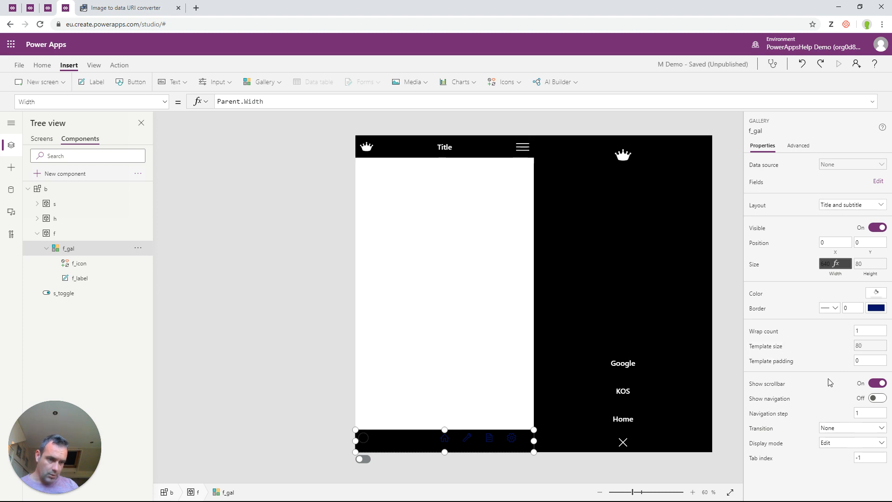
click(878, 382)
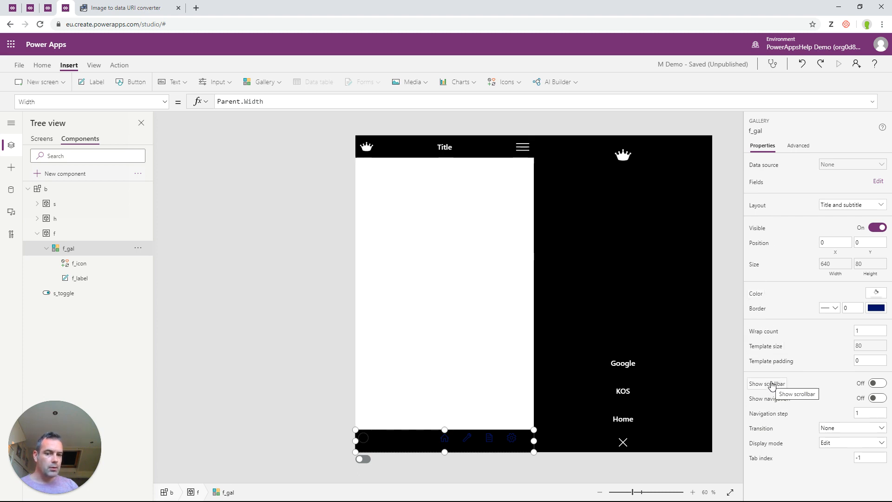
Step: Change the Width formula of the footer icon f_icon to Parent.TemplateWidth
click(78, 265)
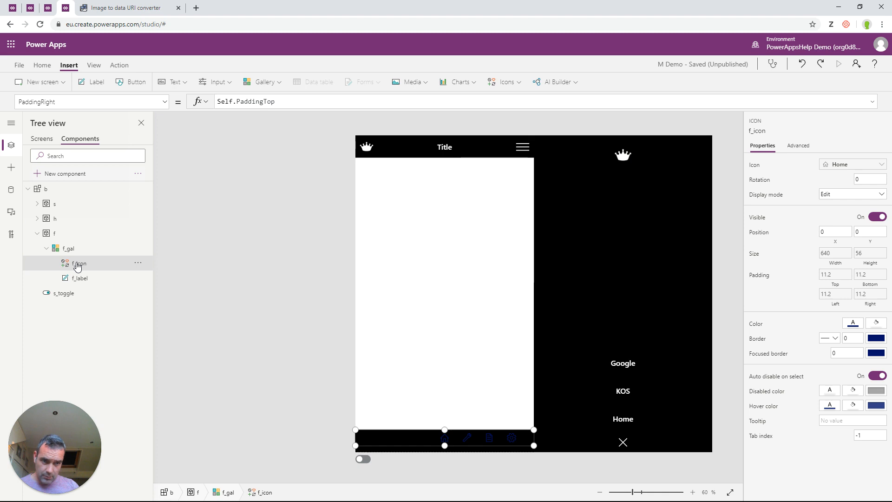
click(833, 256)
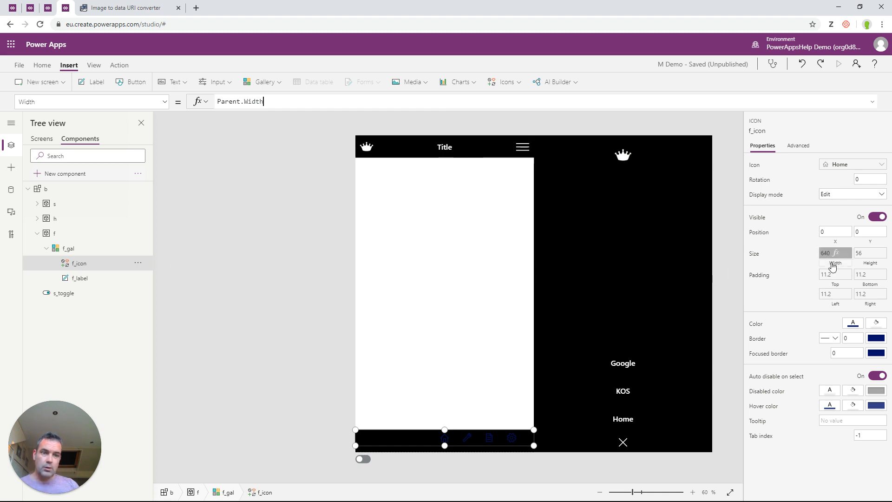
click(246, 100)
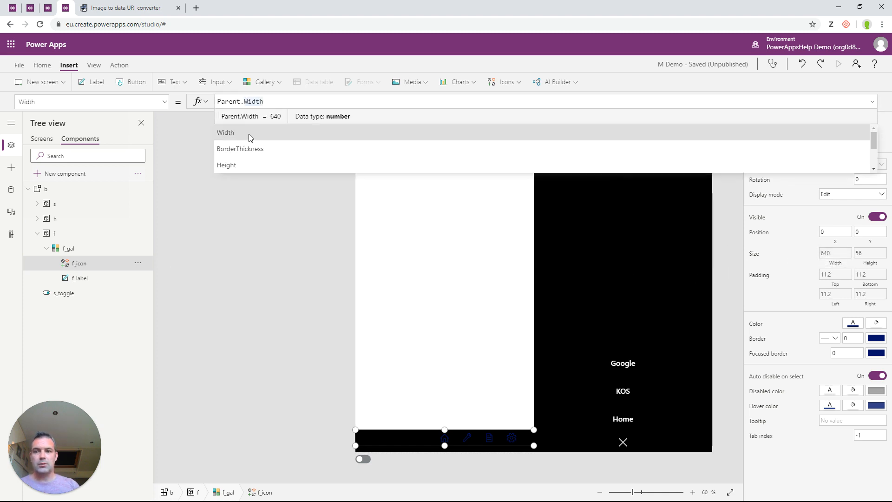
text(T)
scroll(249, 150, down, 2)
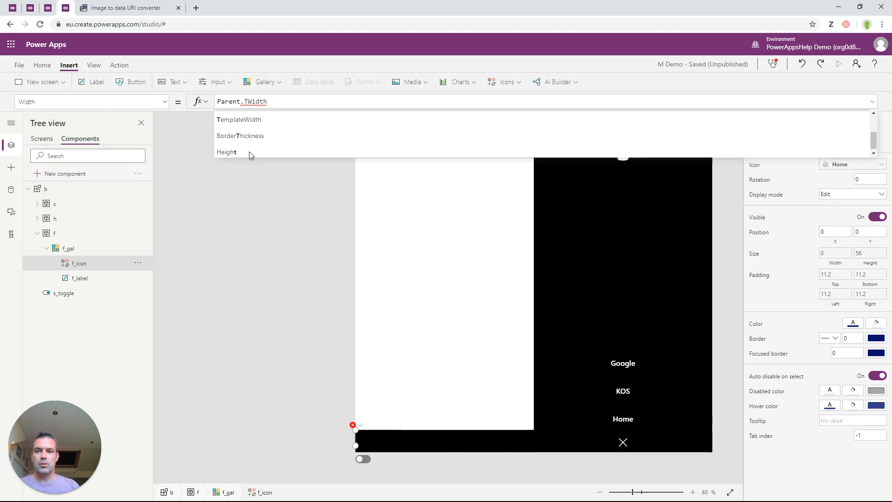
click(249, 121)
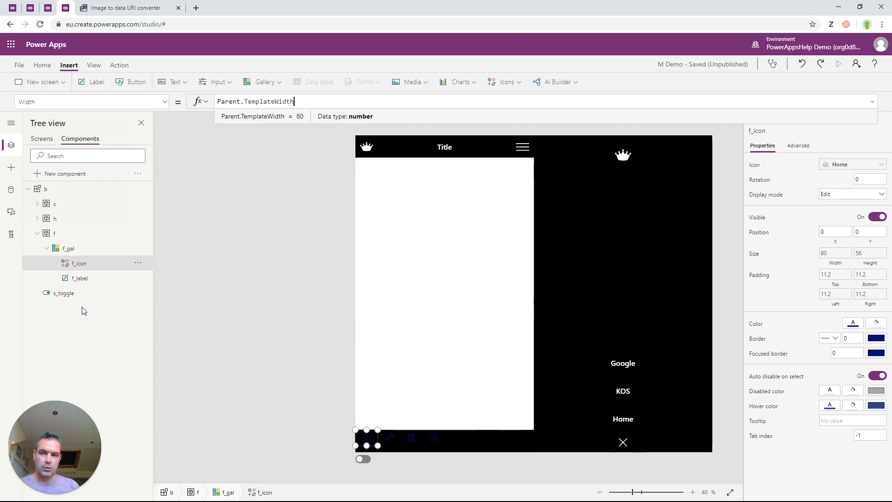
Step: Check the Width formula of the footer label f_label
click(80, 278)
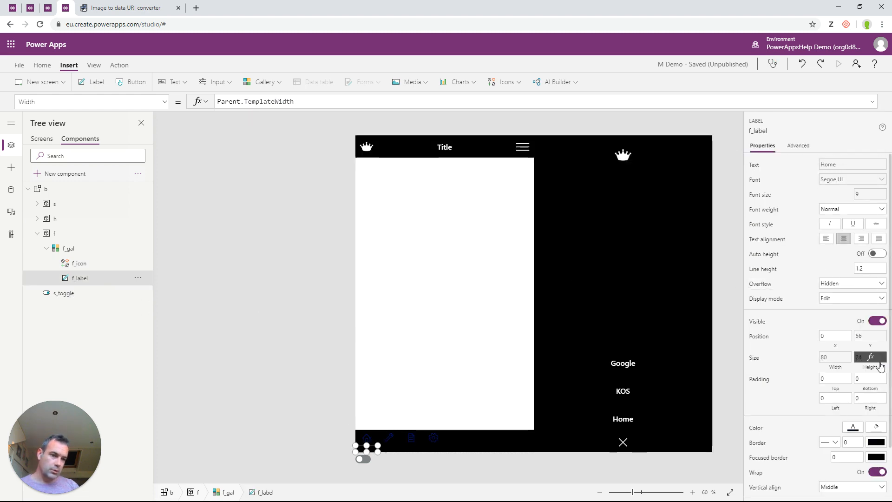
click(835, 357)
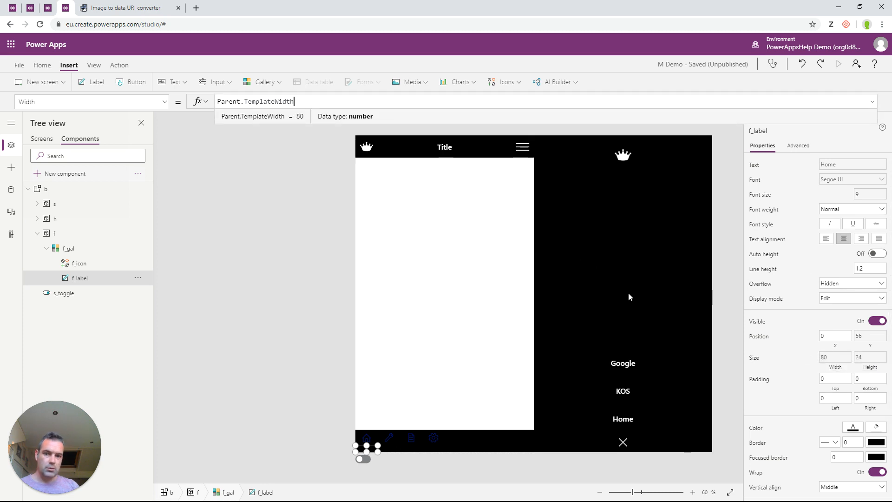
click(373, 442)
click(377, 453)
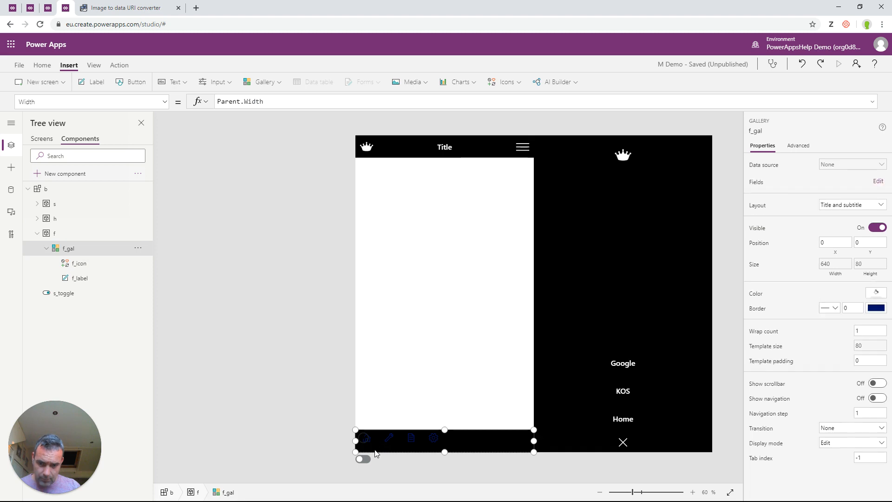
Step: Set the Color formula of the footer icon f_icon to b.GlobalColor
click(368, 442)
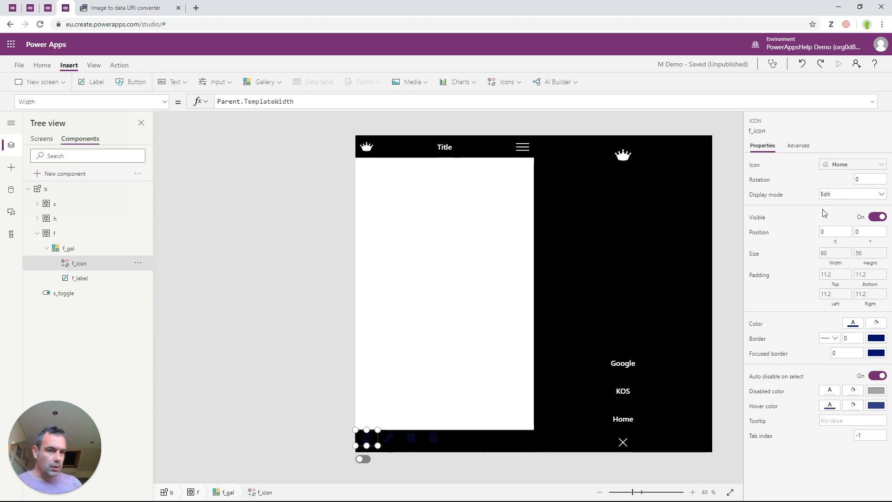
click(755, 325)
click(291, 98)
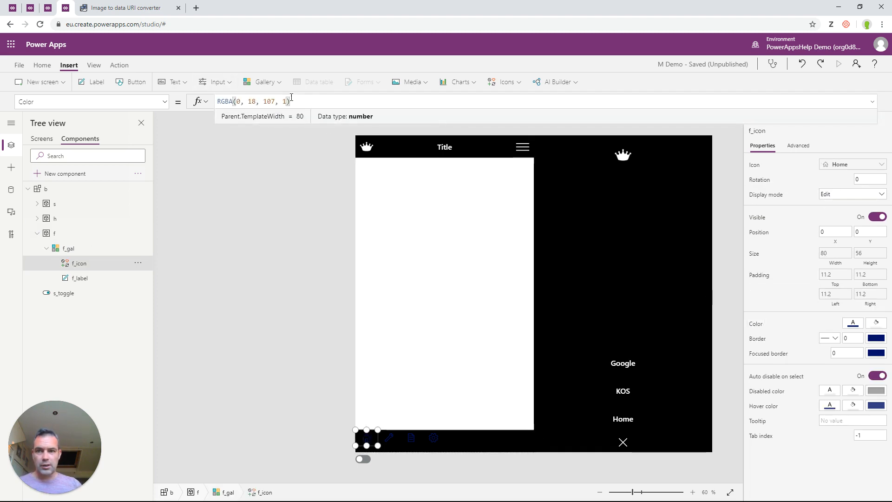
drag(291, 98, 182, 102)
text(b.)
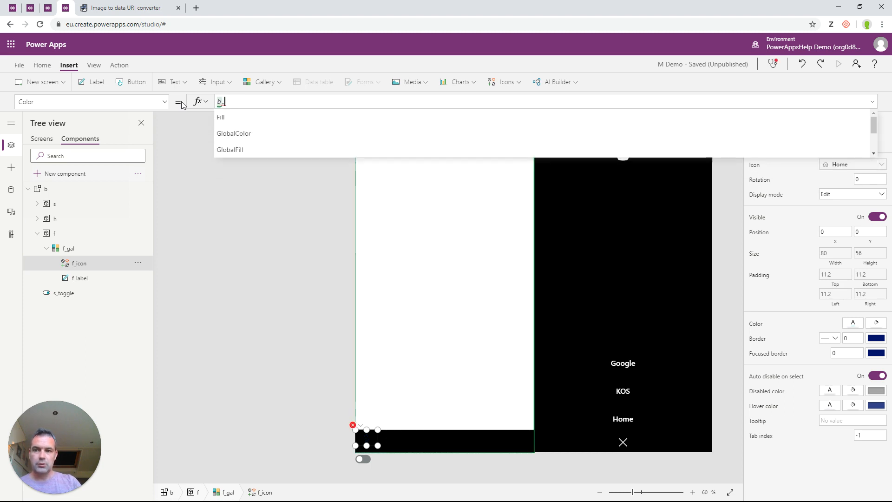
key(Down)
key(Down)
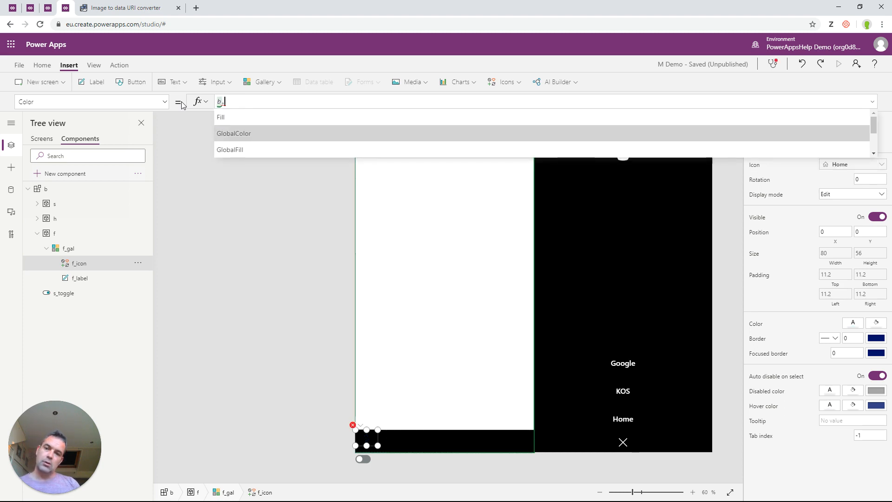
key(Return)
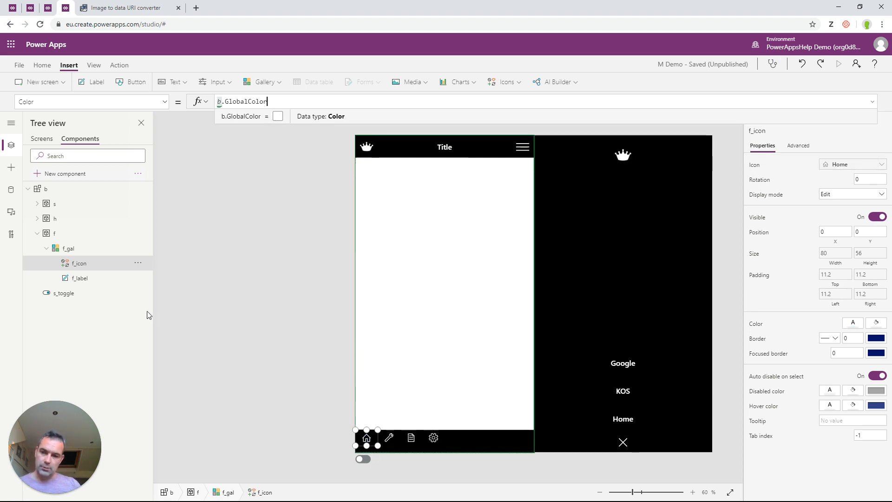
Step: Select f_label and f_icon together and set their shared Color formula to b.GlobalColor
click(80, 278)
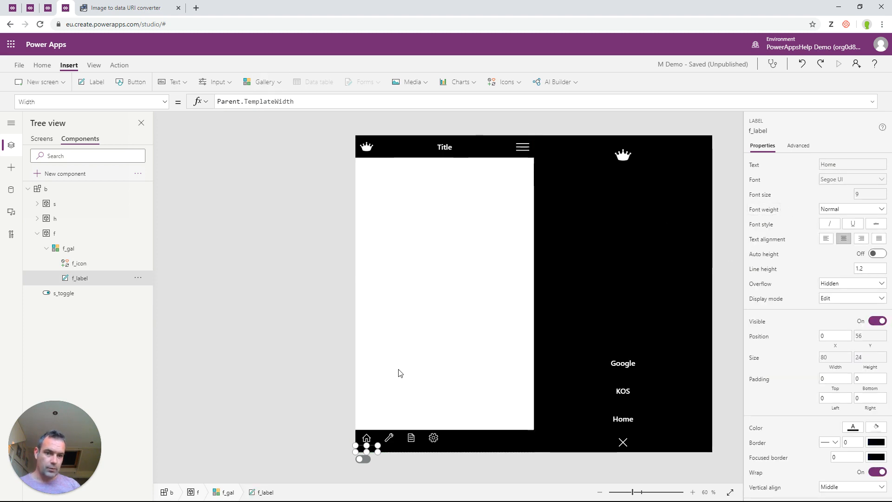
ctrl+click(79, 263)
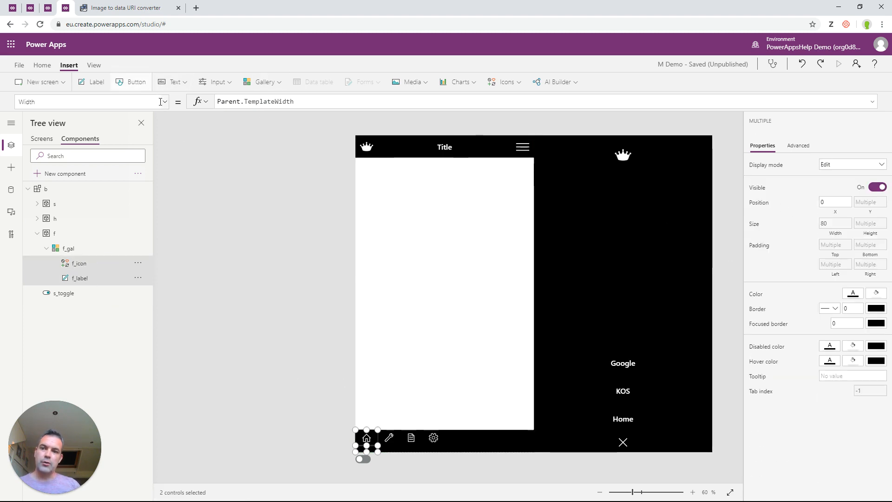
click(116, 102)
scroll(58, 230, up, 5)
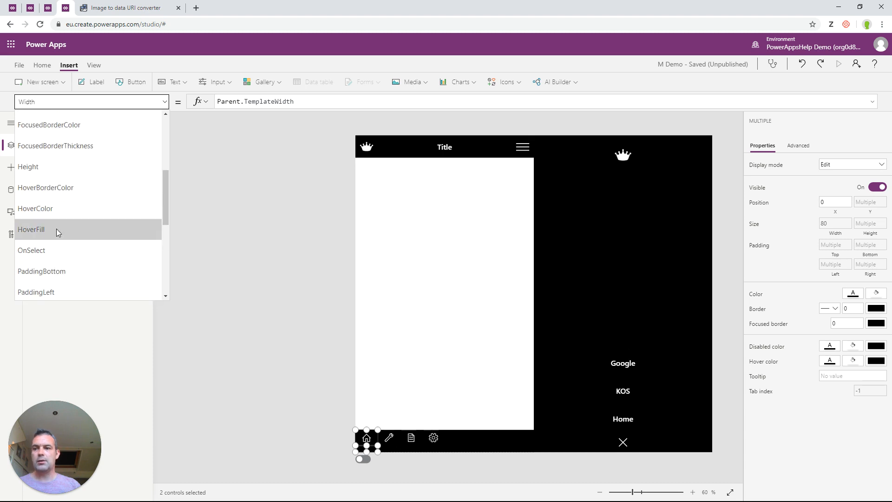
scroll(44, 216, up, 4)
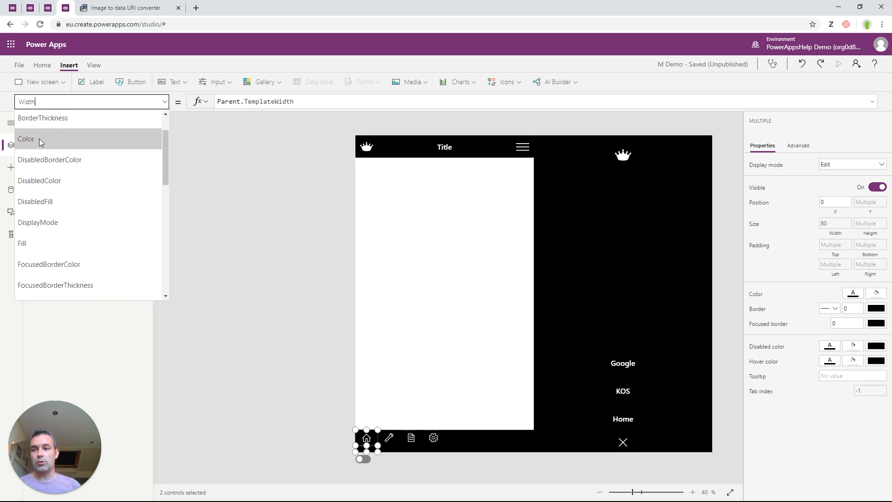
click(40, 138)
click(230, 102)
text(Self)
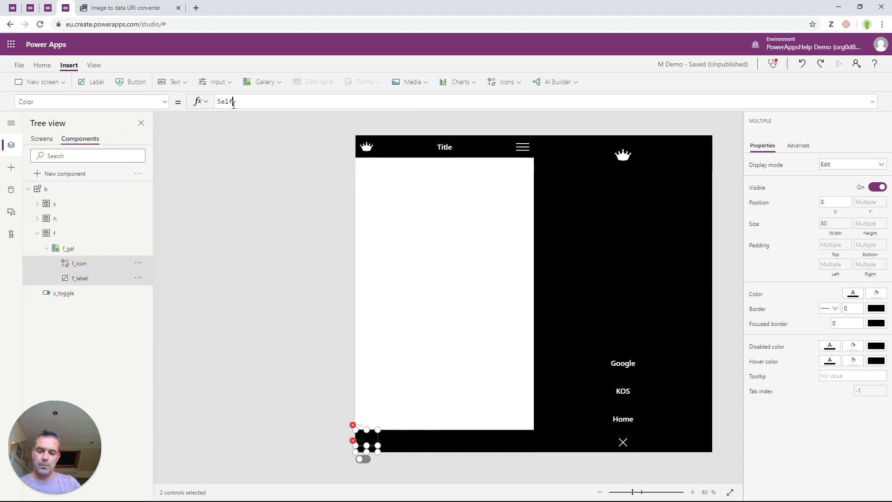
key(BackSpace)
key(BackSpace)
key(BackSpace)
key(BackSpace)
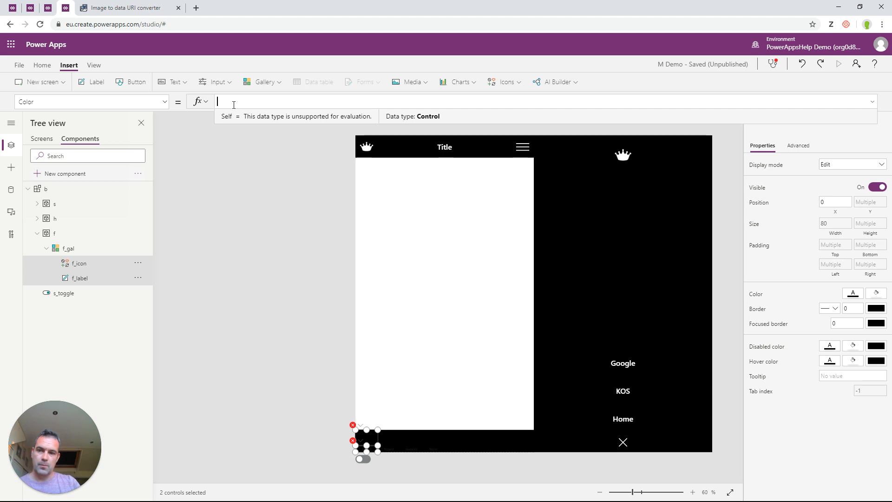
text(b.)
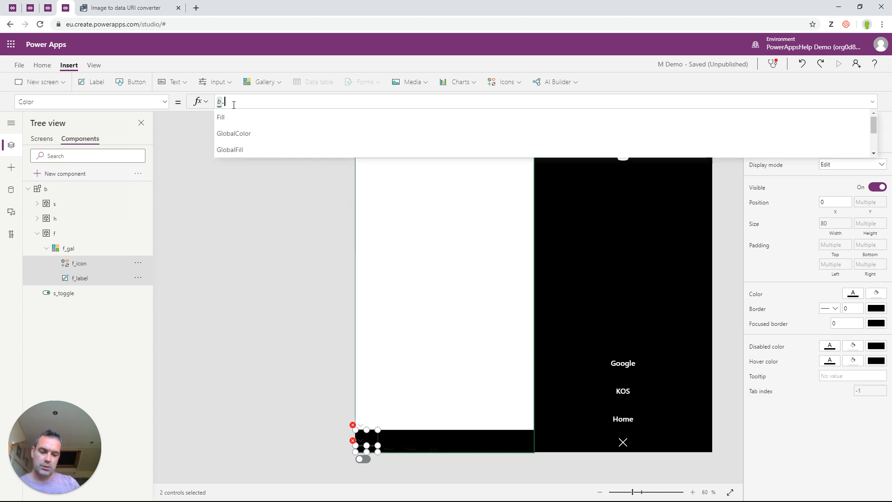
click(234, 133)
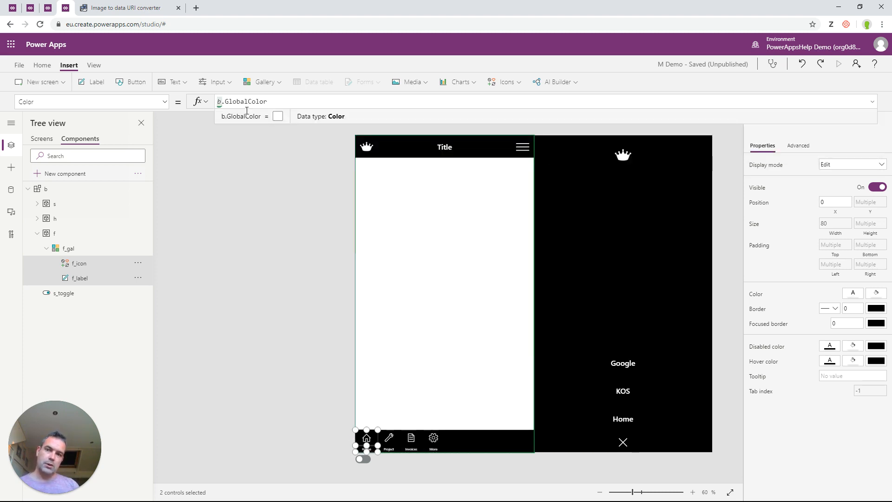
Step: Change the TemplateSize formula of the footer gallery f_gal to Self.Width/CountRows(Self.AllItems)
click(482, 441)
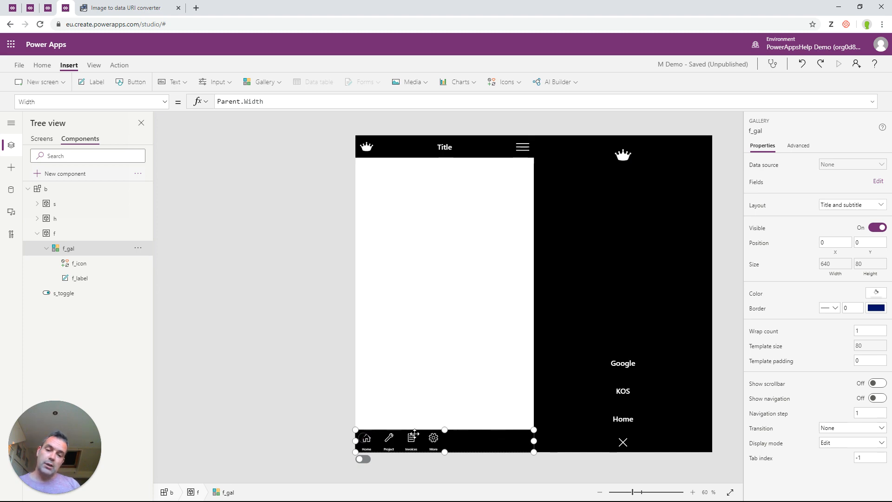
click(776, 347)
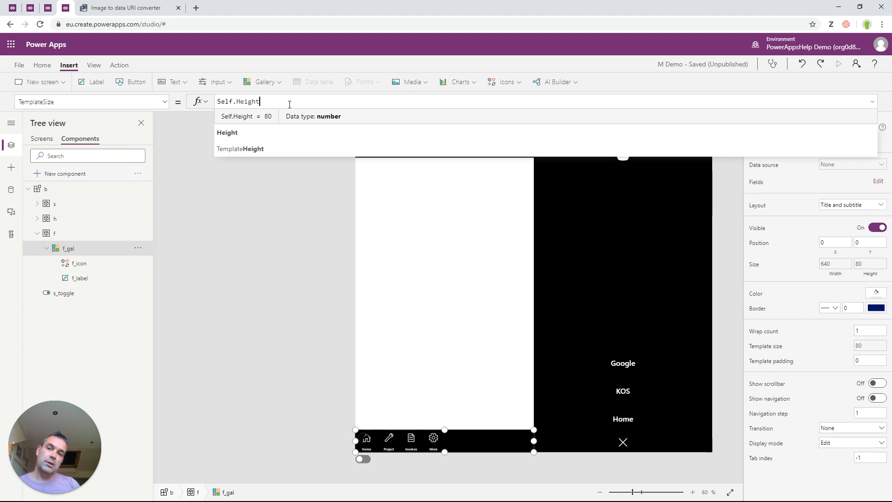
drag(289, 104, 204, 96)
text(Cou)
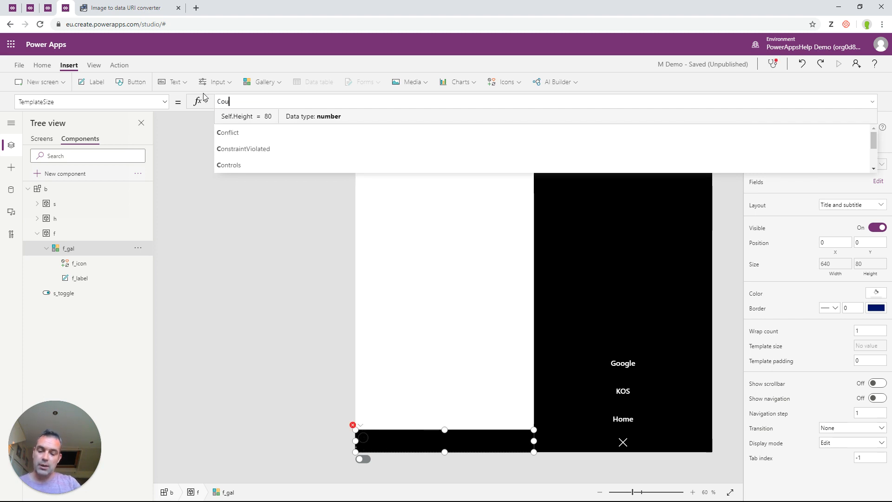
text(ntRows)
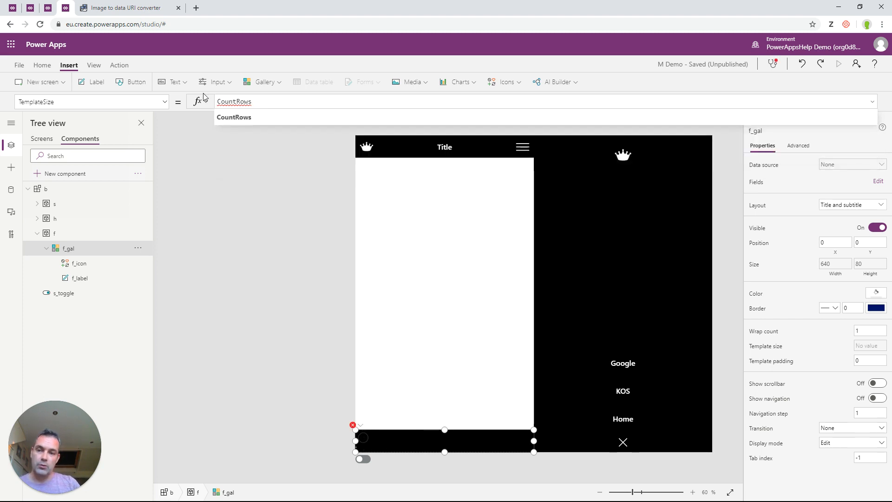
text((S)
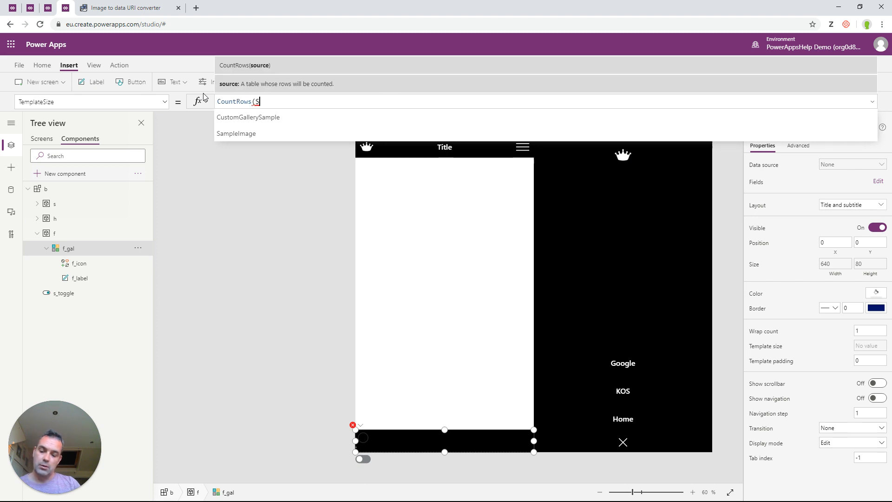
text(elf.Al)
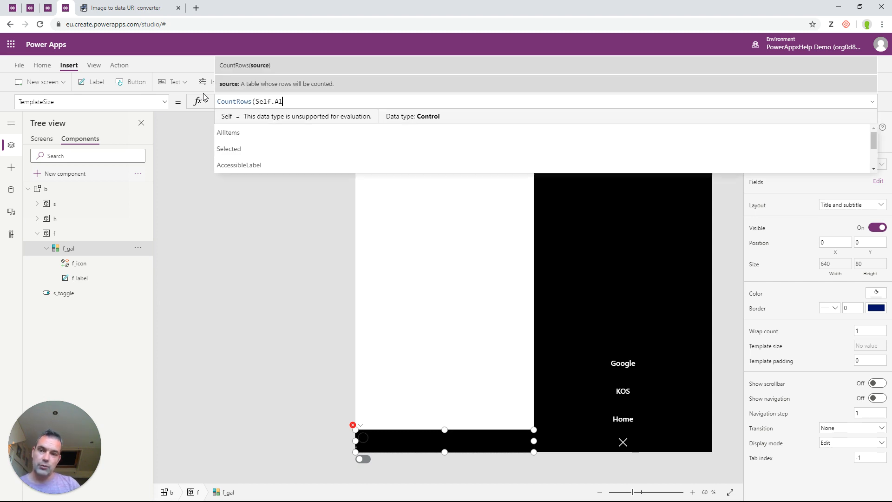
text(lItems)
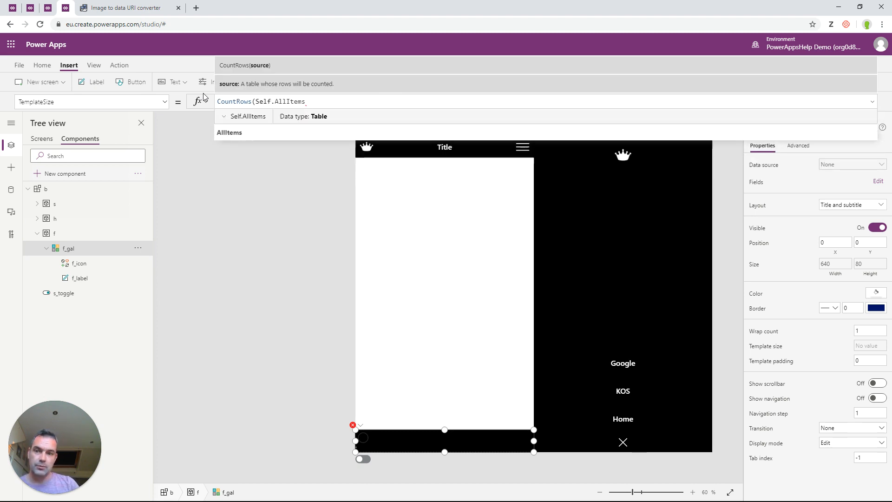
text())
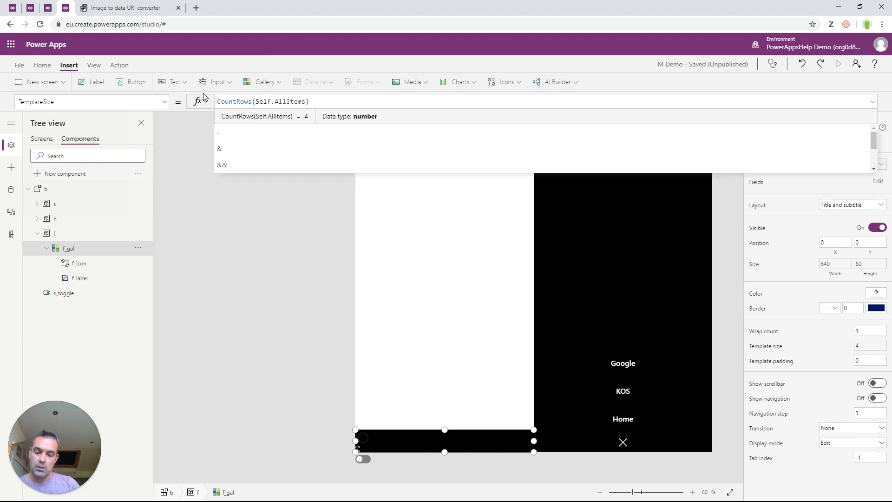
key(BackSpace)
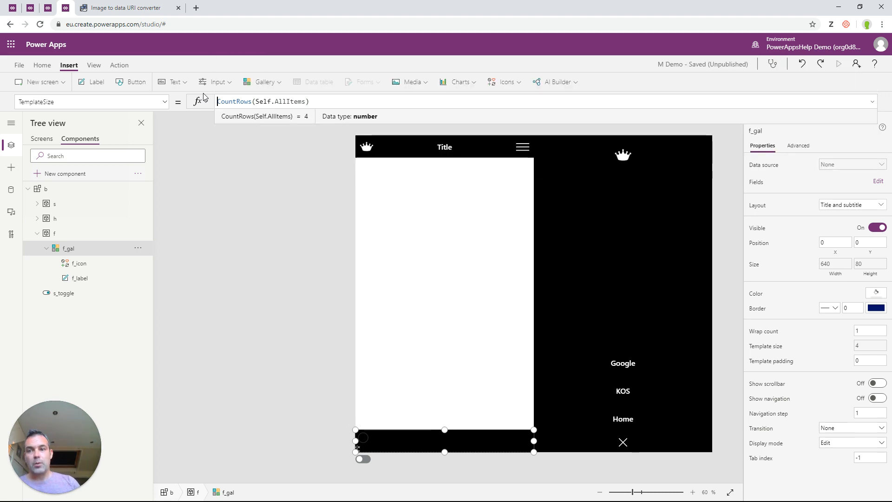
text(Self.)
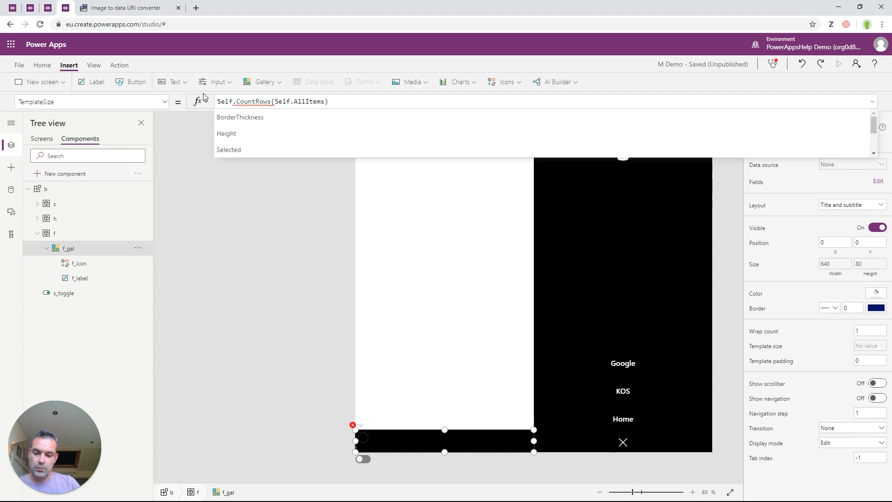
text(Width)
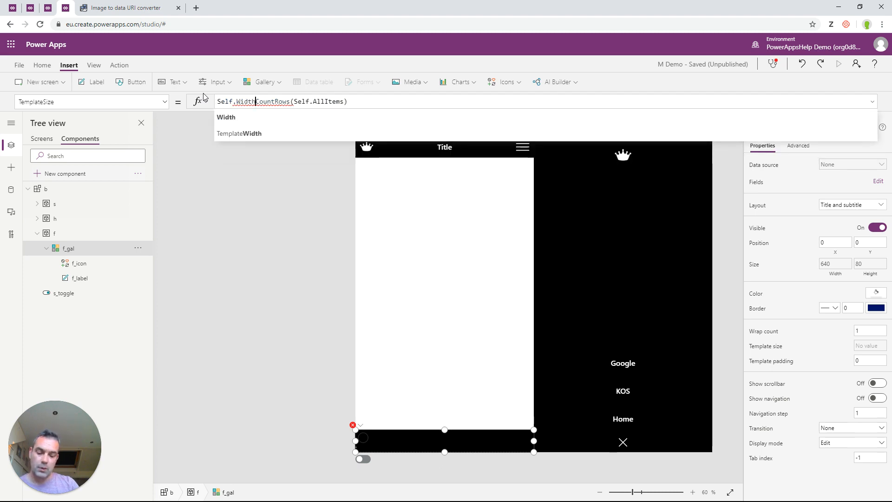
text(/)
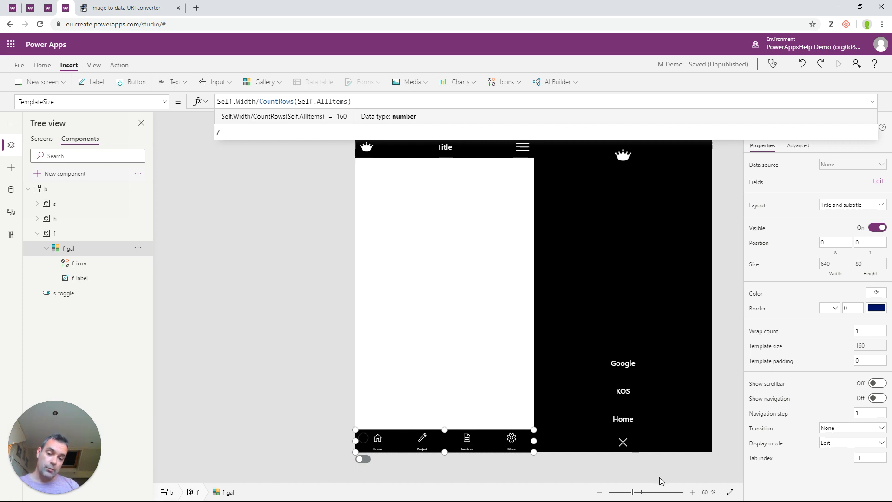
Step: Begin the OnSelect formula of the footer gallery f_gal with If(ThisItem.More, Set(MoreShow, true)
click(373, 441)
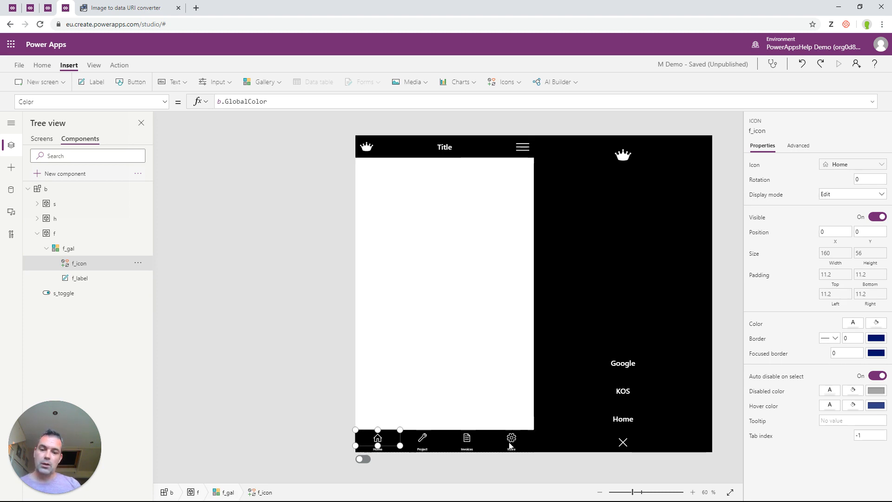
click(531, 442)
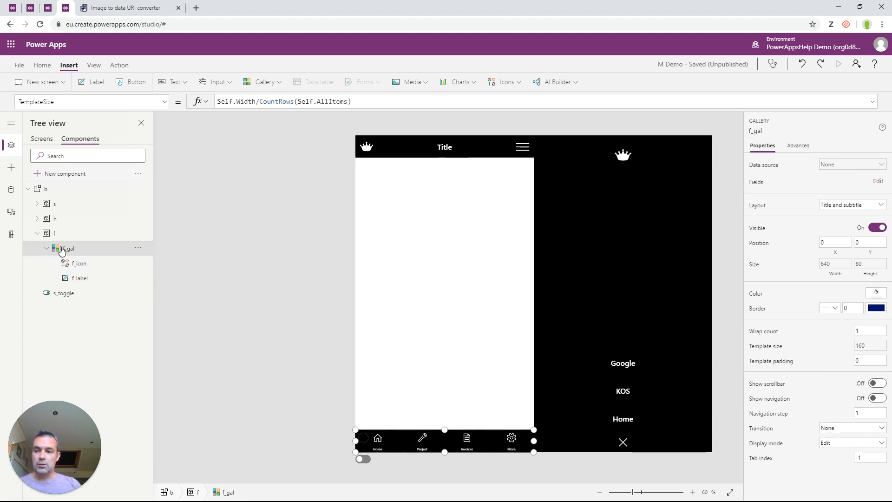
click(92, 102)
scroll(77, 280, down, 2)
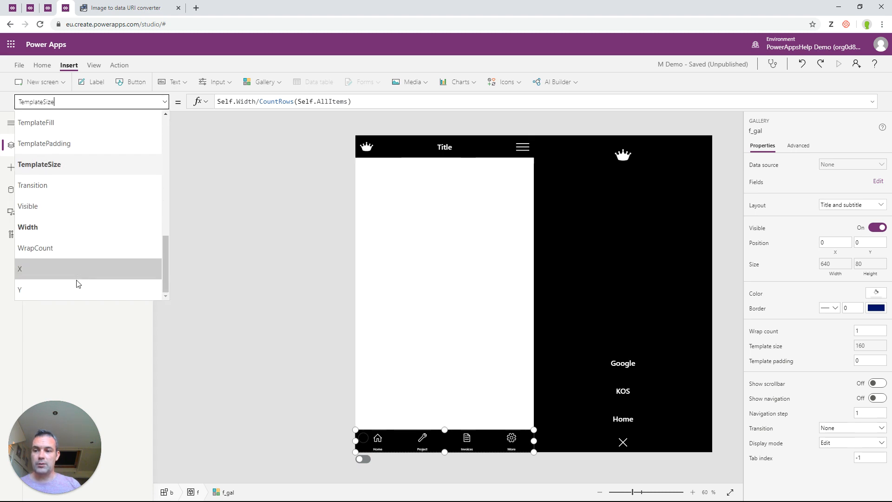
scroll(68, 227, up, 5)
click(69, 204)
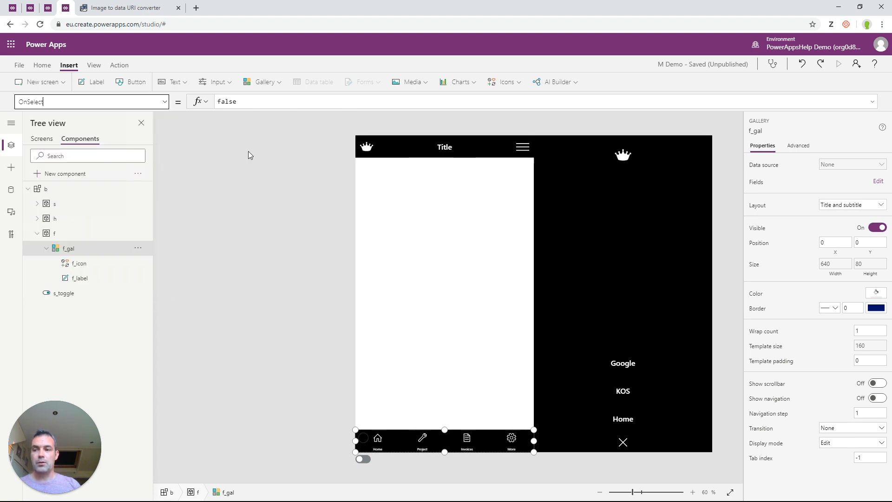
click(284, 100)
key(ctrl+a)
text(If)
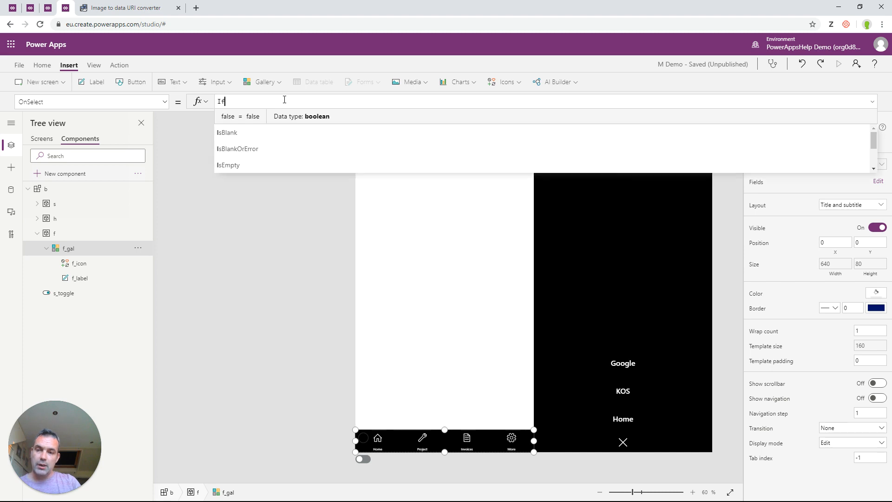
text((ThisIt)
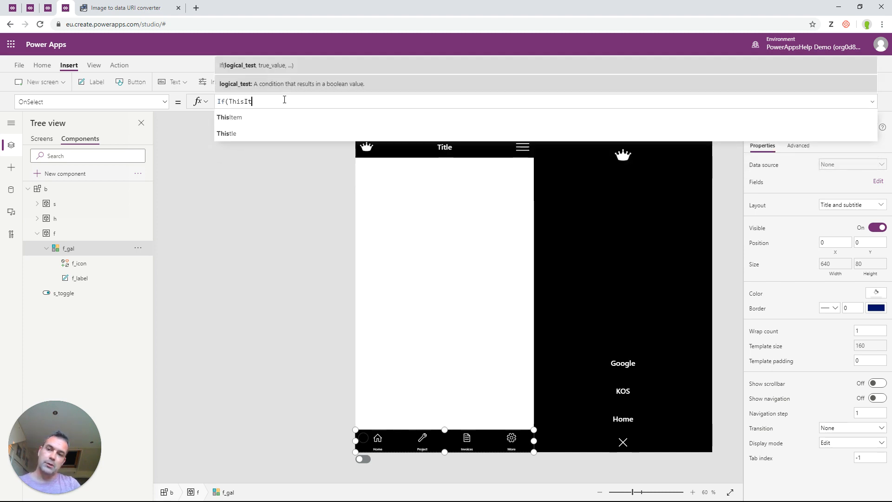
text(em.More)
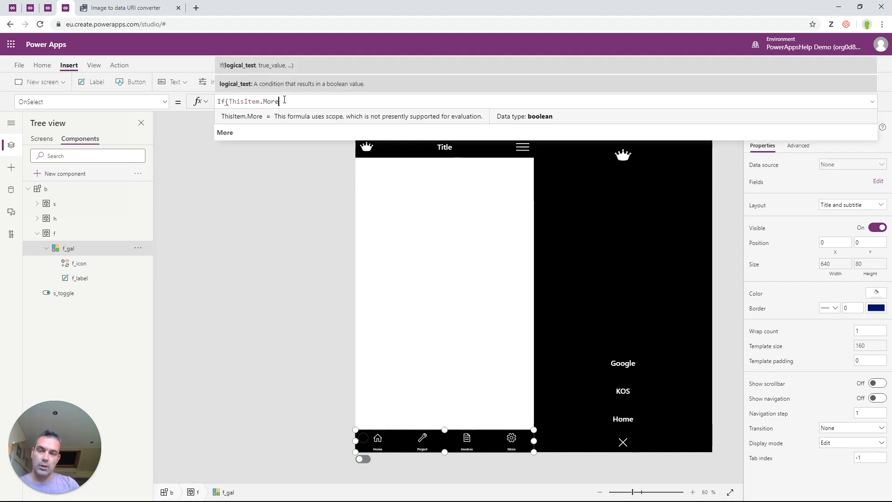
text(, Set)
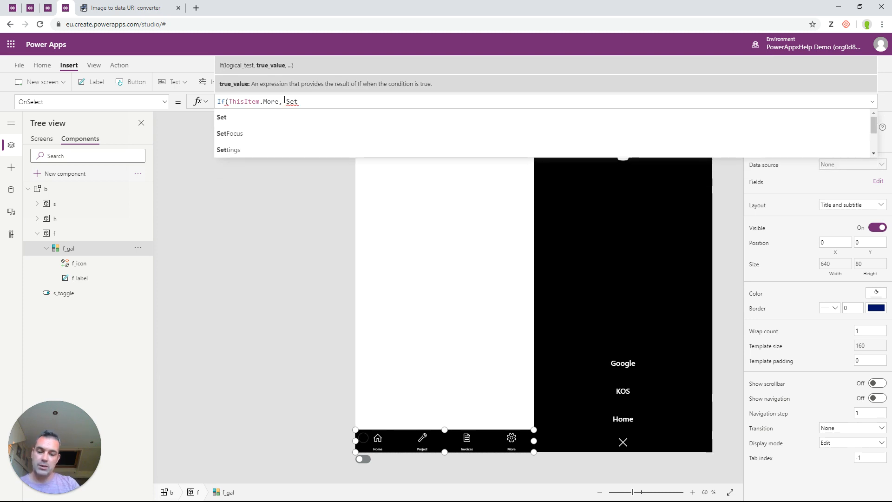
text((MoreSho)
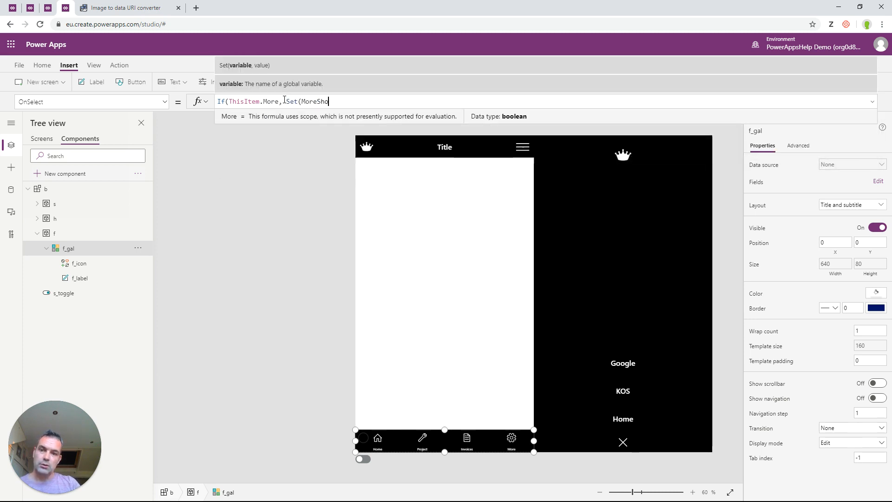
text(w, tru)
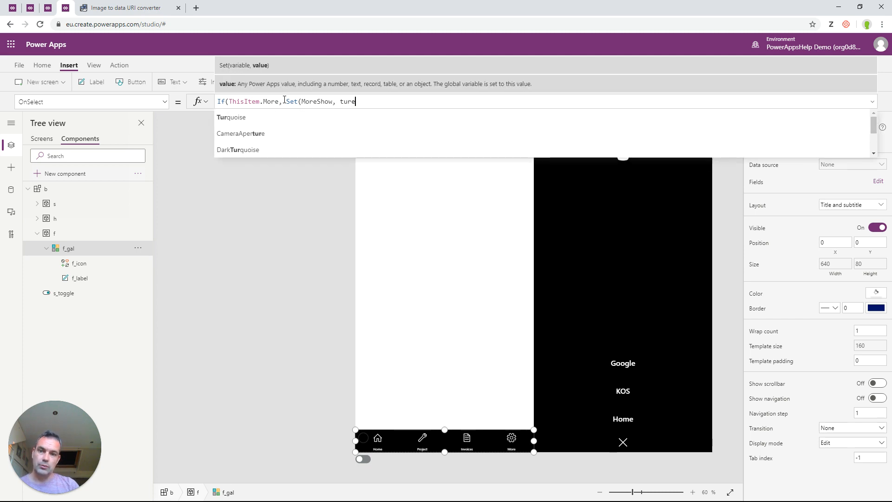
text(e))
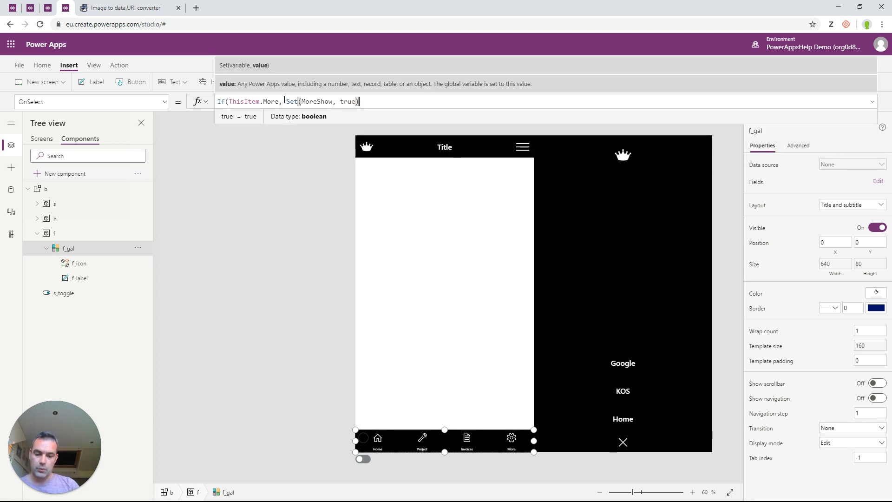
Step: Extend the true branch of f_gal's OnSelect formula with Set(MoreSlide, !MoreSlide) and close the If function
text(; )
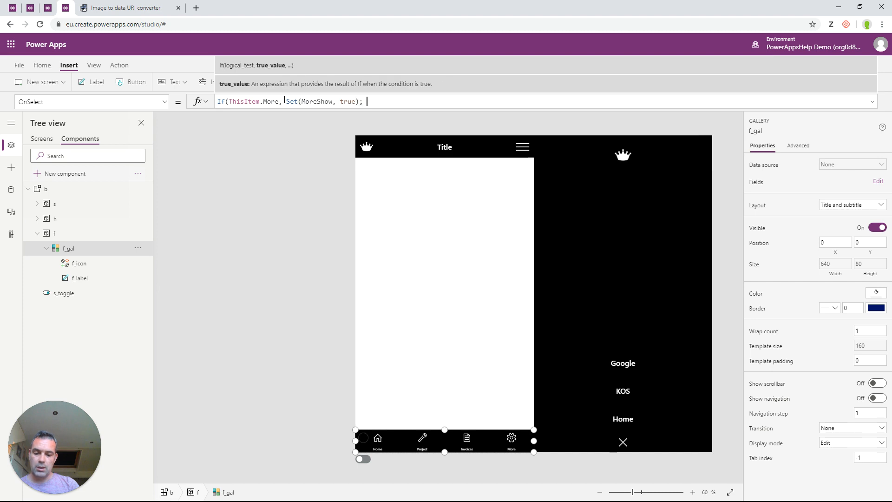
text(Set(Mo)
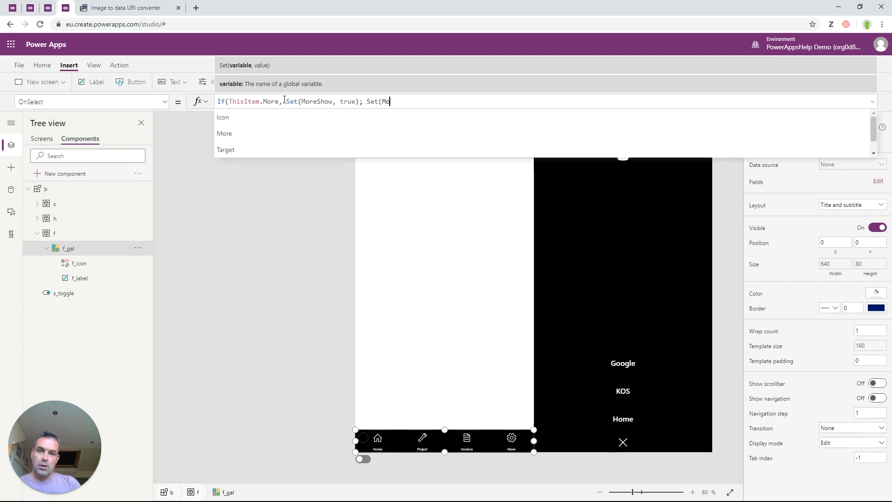
text(re)
text(Slide)
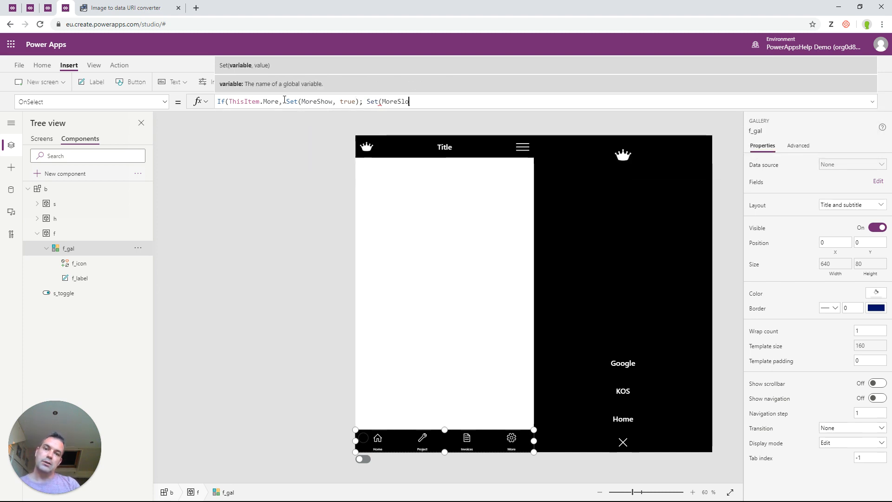
text(, )
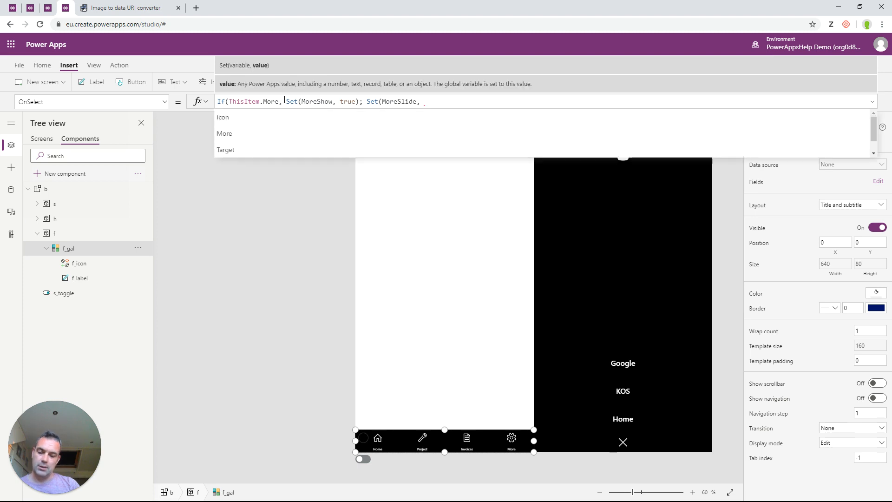
text(!More)
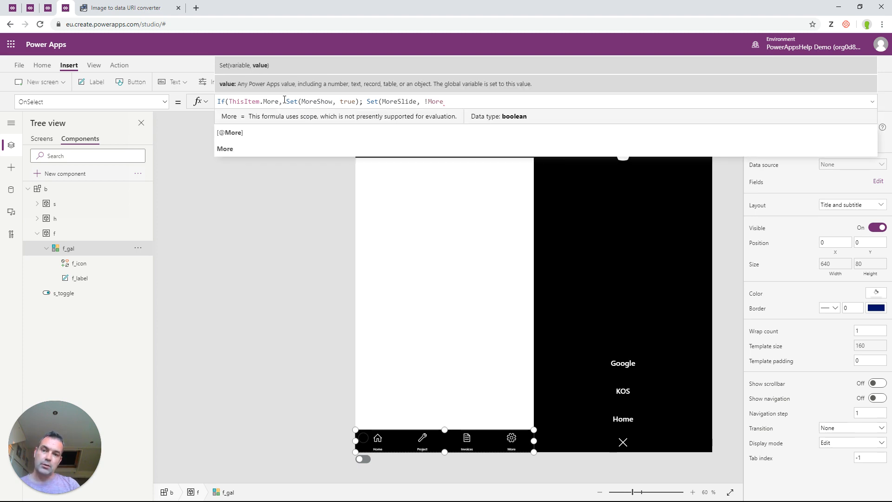
text(Slide))
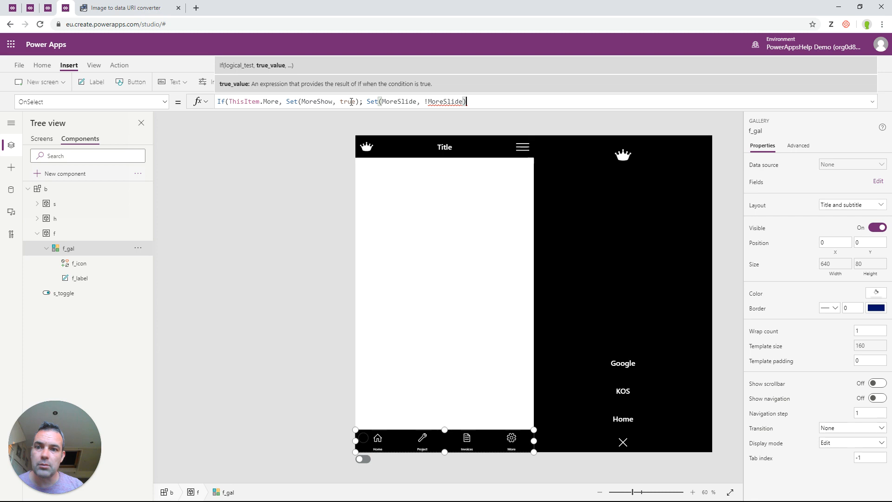
text())
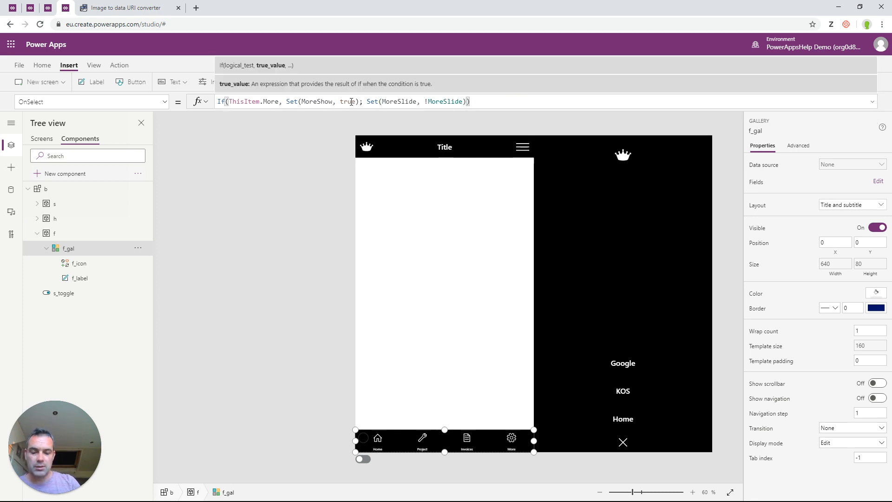
Step: Add Navigate(ThisItem.Target) as the else branch of f_gal's OnSelect formula
text(, Navigae)
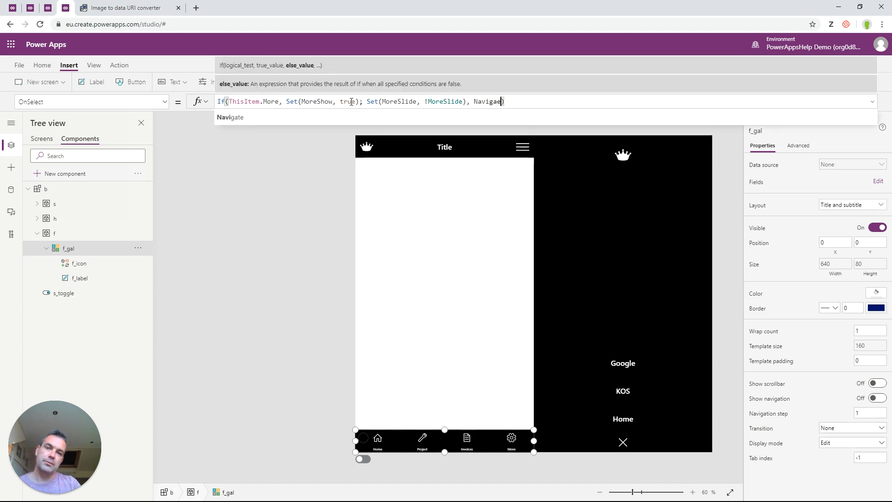
key(BackSpace)
text(te()
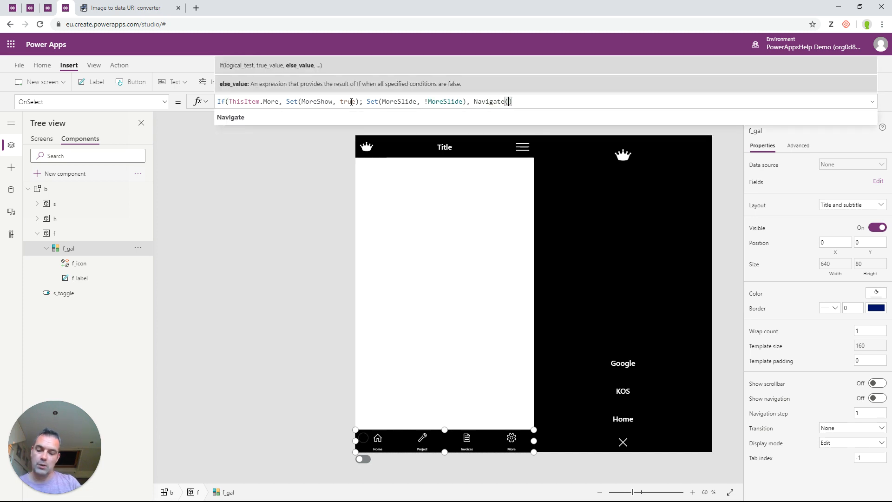
text(ThisItem)
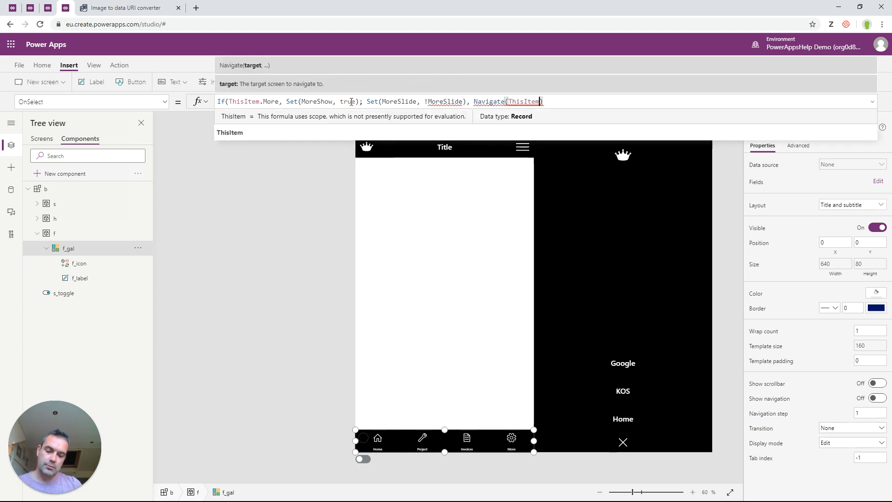
text(.targer)
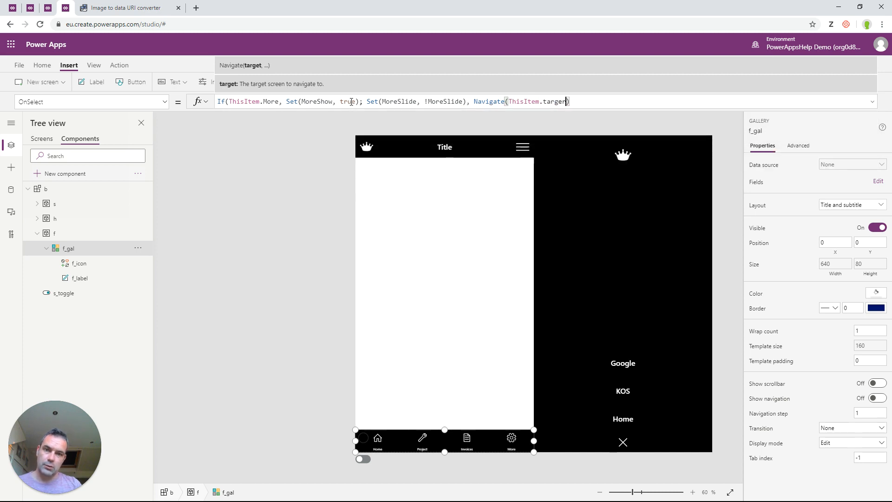
key(BackSpace)
key(BackSpace)
text(t)
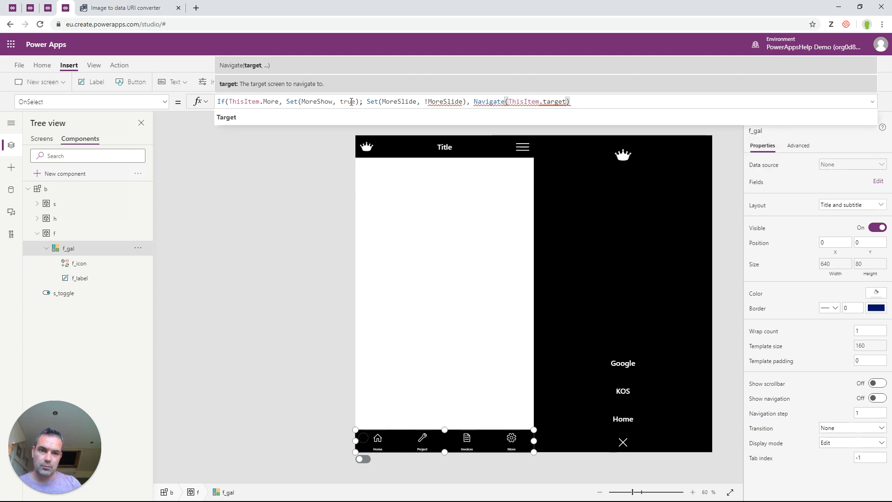
key(Tab)
text())
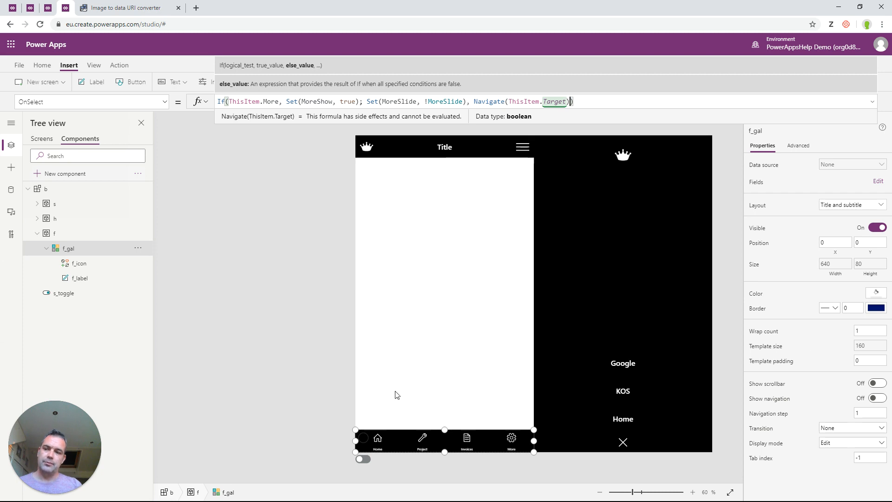
Step: Duplicate s_toggle within component b and send the copy to the back
click(61, 296)
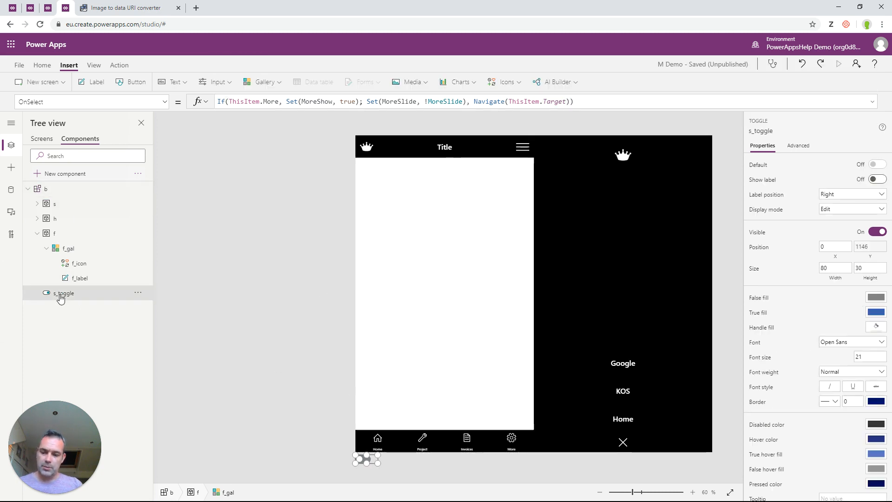
click(51, 189)
key(ctrl+v)
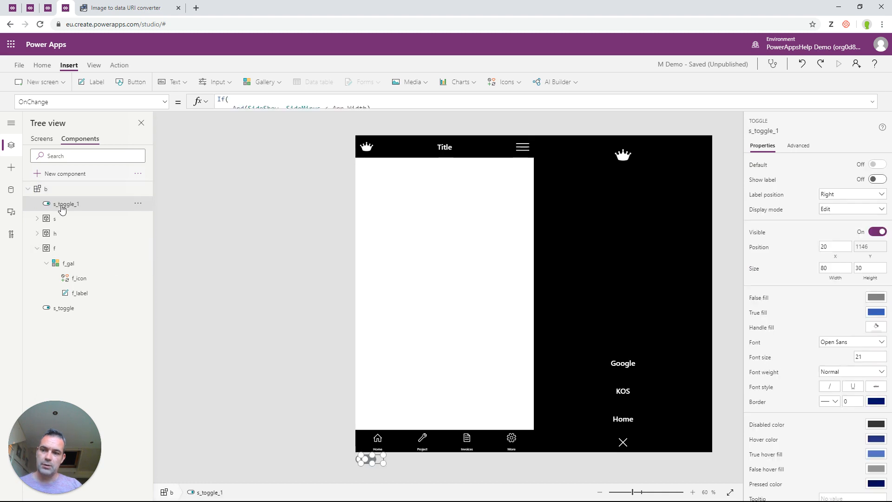
right_click(65, 204)
mouse_move(119, 299)
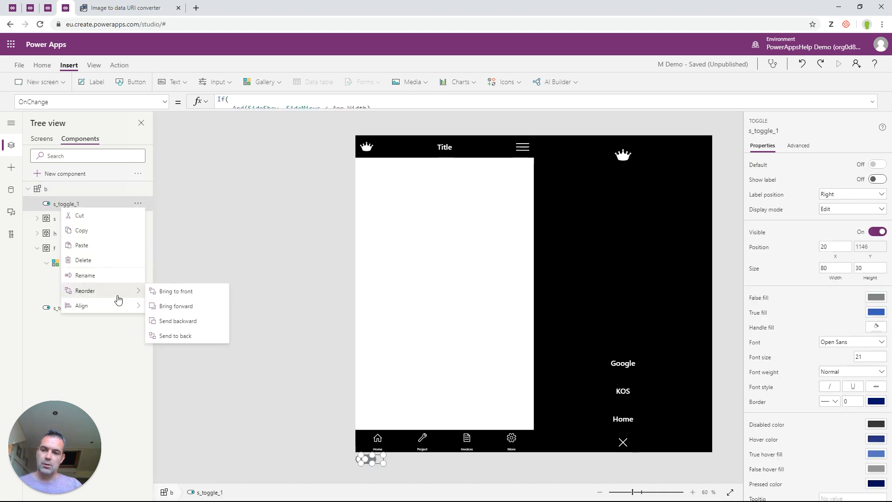
click(175, 337)
Step: Rename the copied toggle s_toggle_1 as m_toggle
right_click(68, 315)
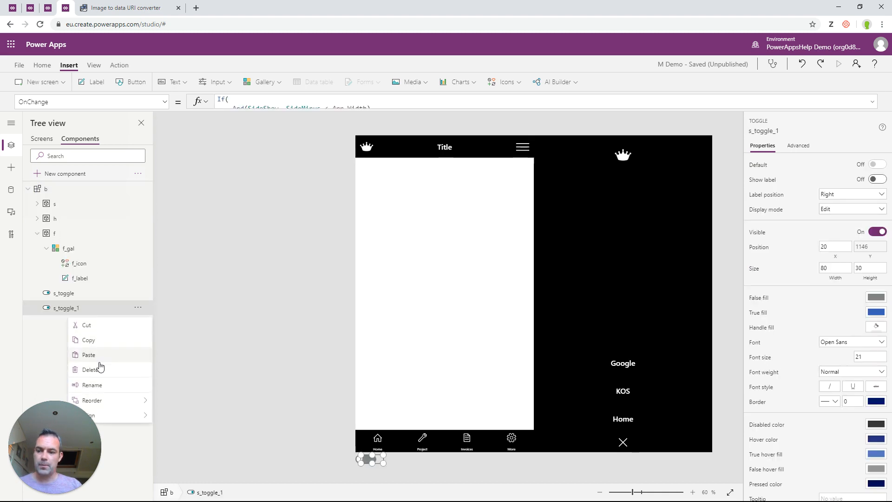
click(91, 384)
text(m)
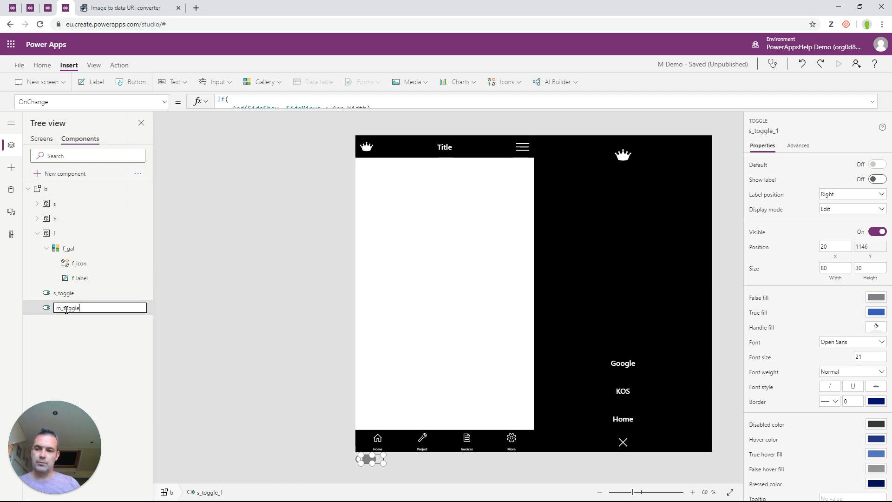
key(Return)
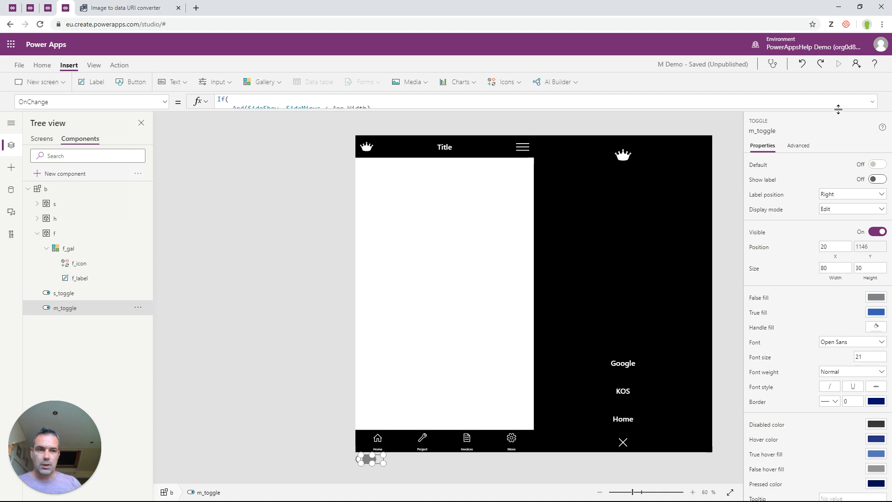
Step: Copy the whole OnChange formula of m_toggle, switch to Visual Studio Code and paste it below the last block in Tables.js
click(873, 101)
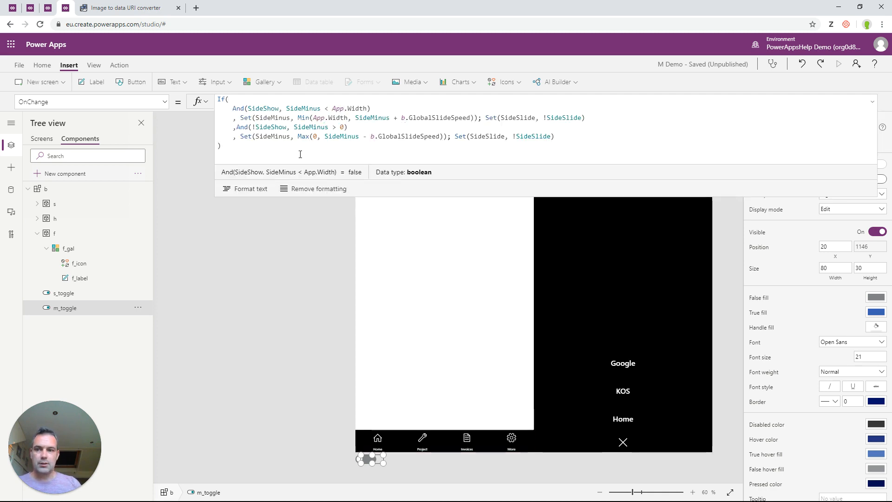
key(ctrl+a)
key(ctrl+c)
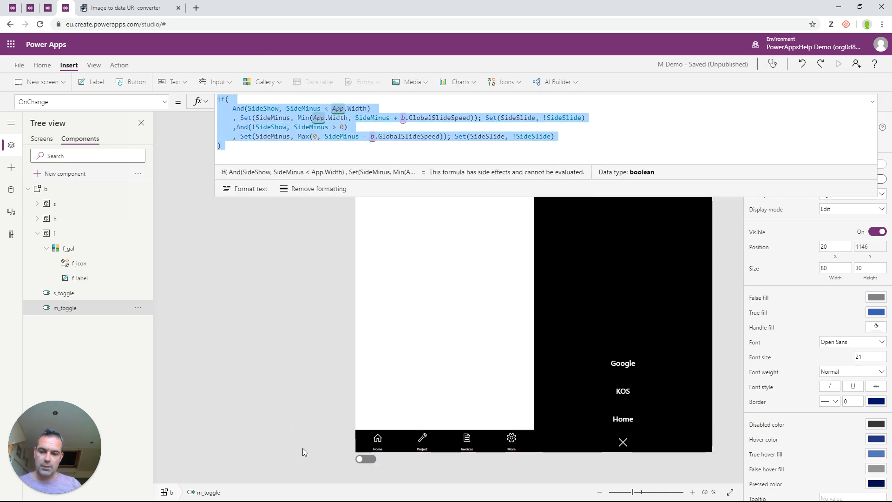
key(alt+Tab)
click(166, 177)
key(Return)
key(Return)
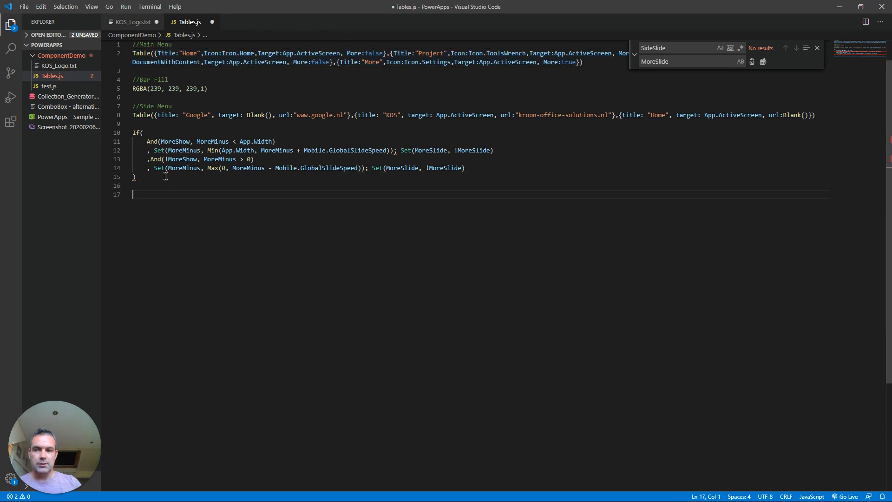
key(ctrl+v)
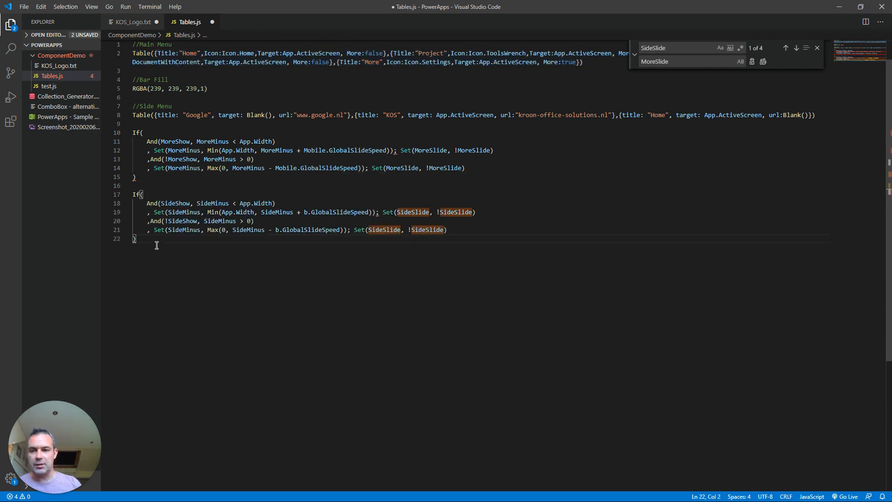
Step: Replace every occurrence of Side with More in Tables.js
drag(157, 246, 124, 186)
key(ctrl+h)
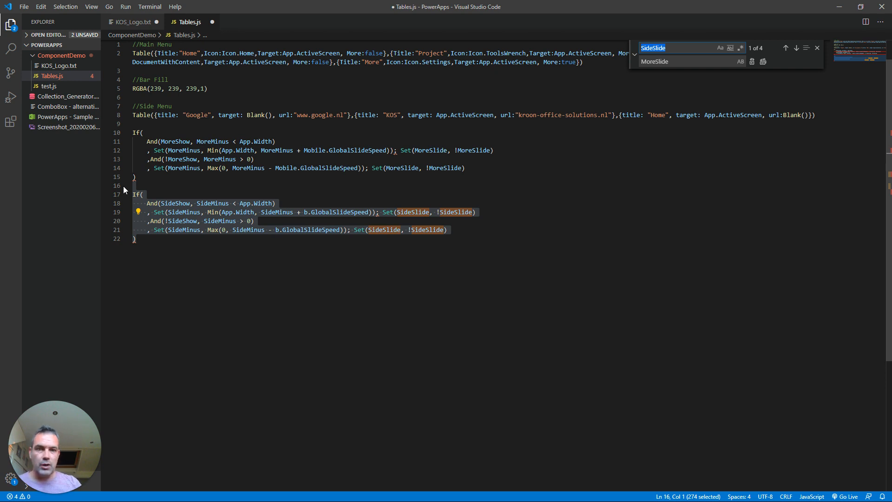
text(Side)
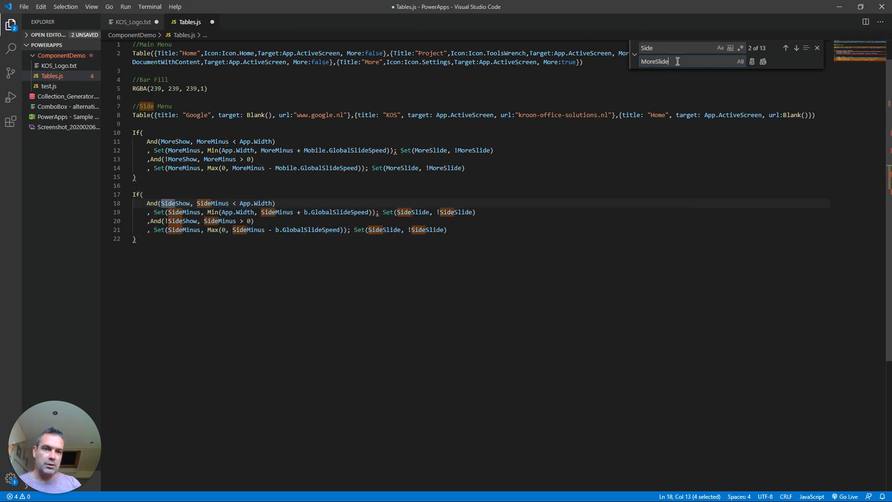
drag(677, 62, 659, 62)
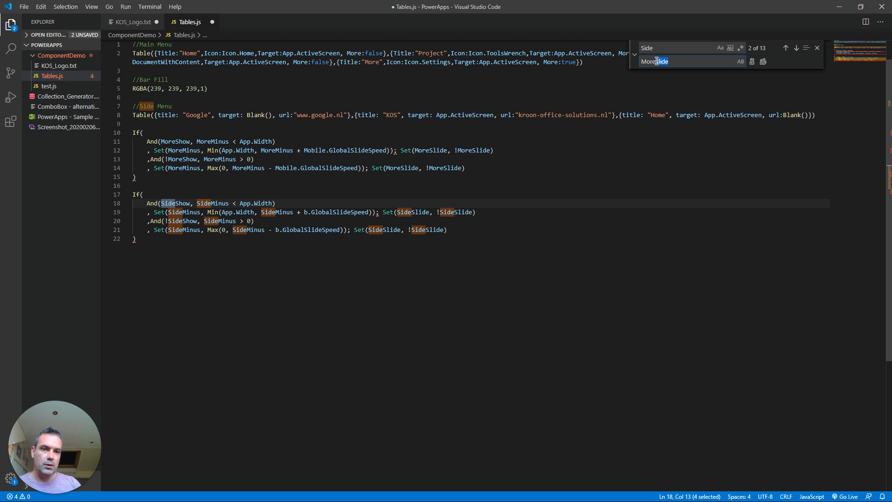
click(763, 61)
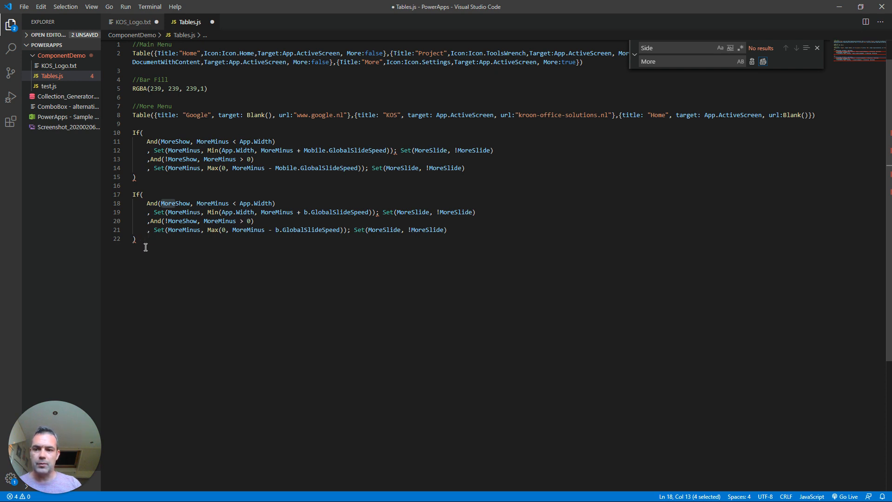
Step: Copy the last If block from Tables.js, switch to Power Apps and overwrite m_toggle's OnChange formula with it
drag(136, 239, 118, 189)
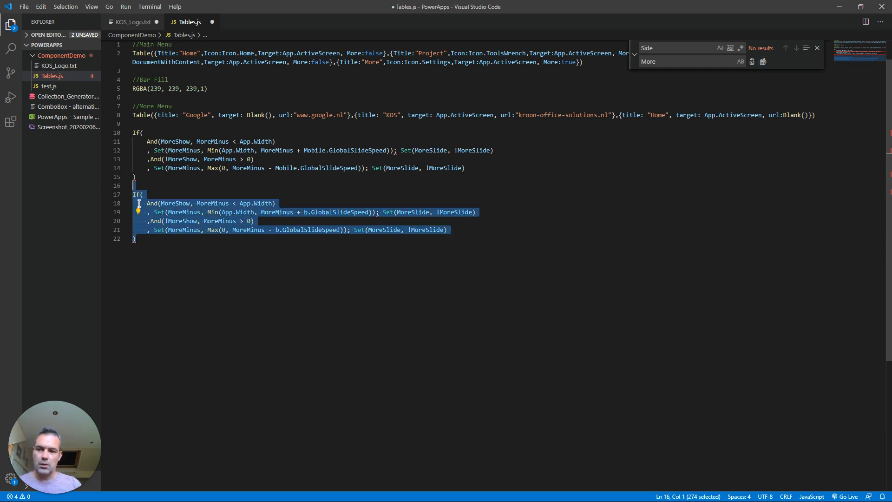
key(ctrl+c)
key(alt+Tab)
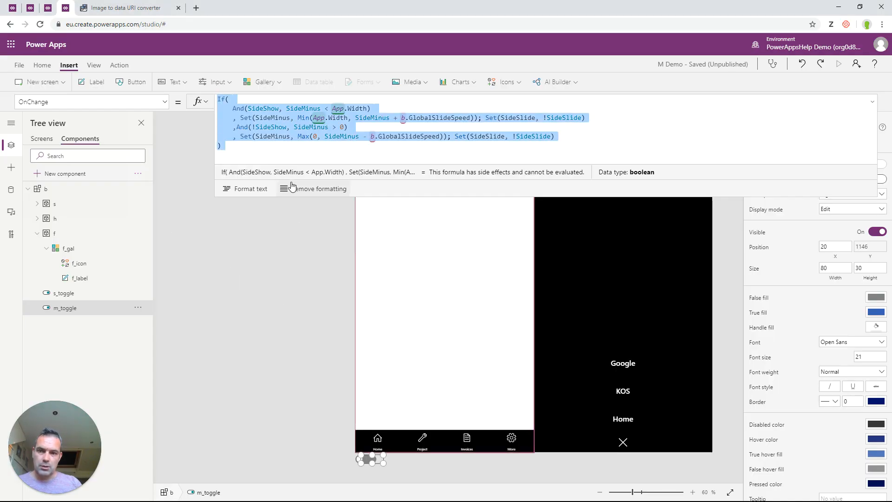
key(ctrl+v)
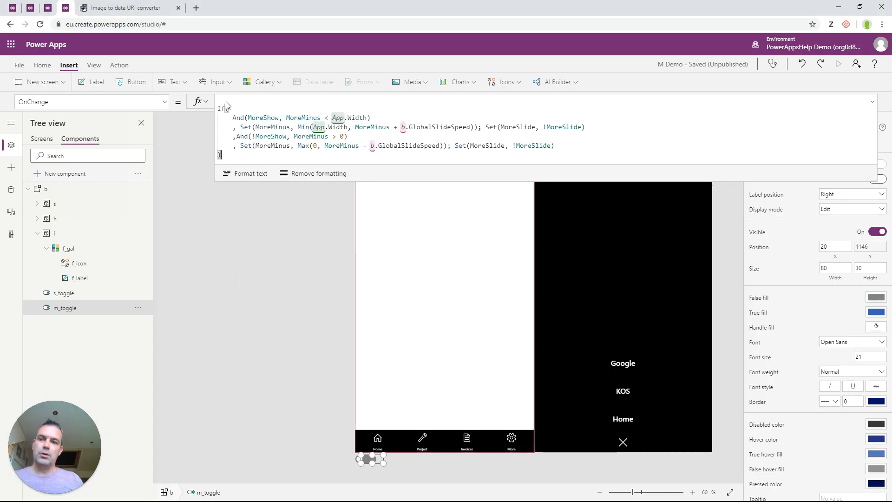
Step: Remove the blank first line from m_toggle's OnChange formula and set its Default property to MoreSlide
click(226, 100)
key(Delete)
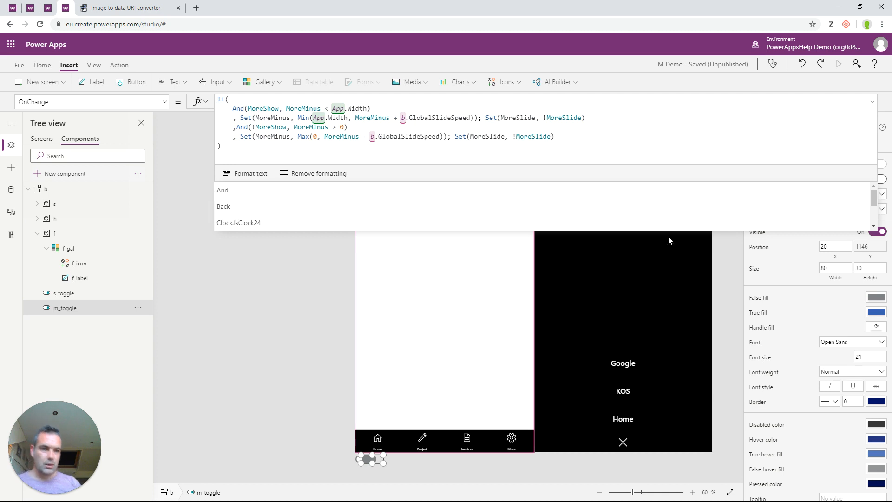
click(73, 104)
scroll(74, 186, up, 10)
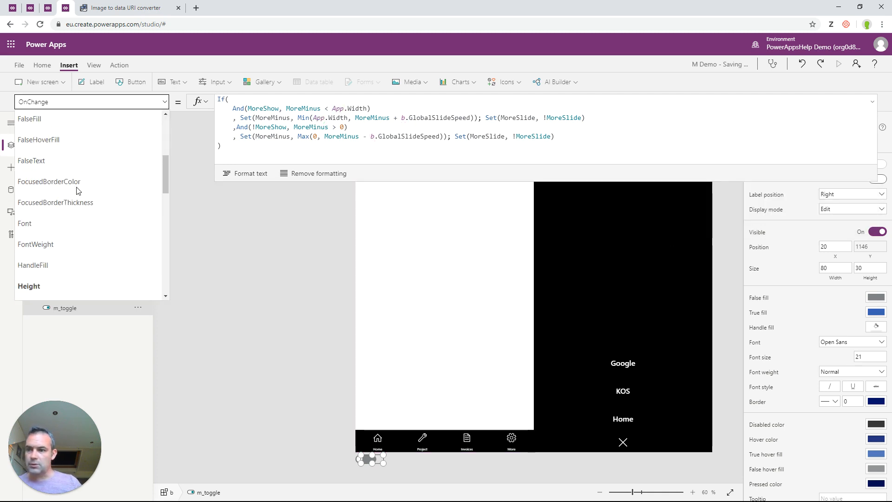
click(47, 173)
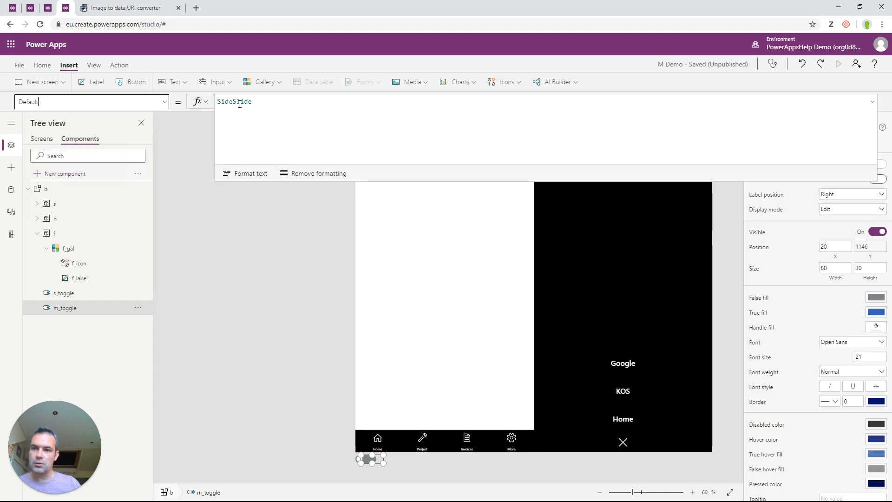
drag(233, 101, 217, 101)
text(More)
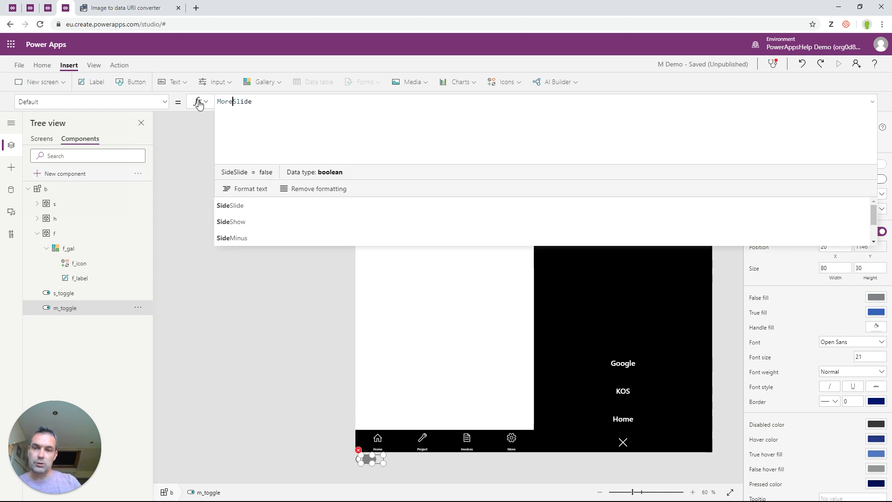
Step: Set the X position of m_toggle to 100
click(870, 103)
click(824, 247)
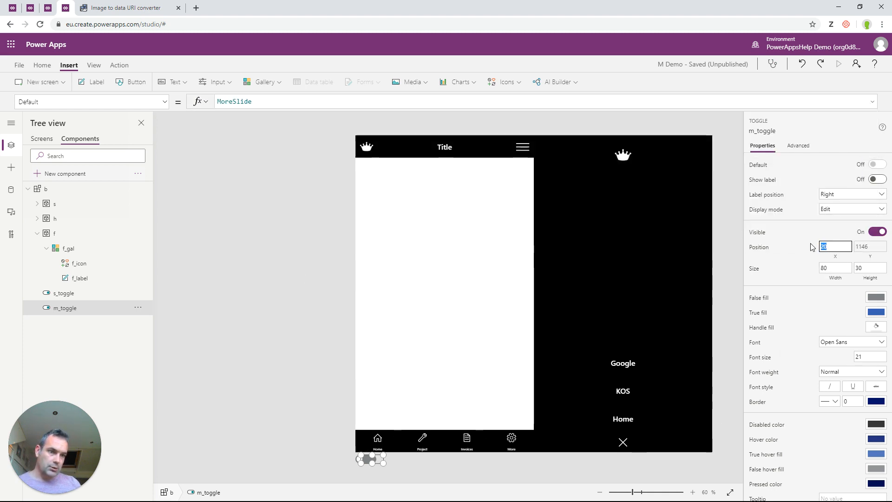
key(Tab)
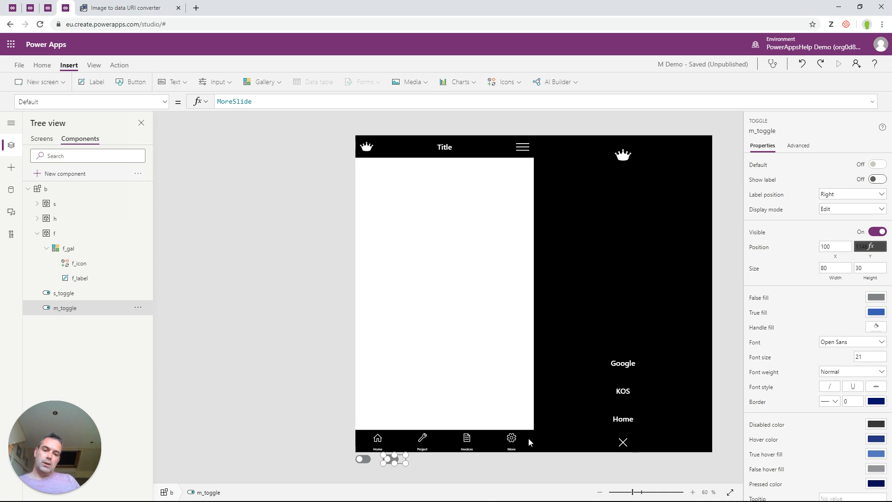
Step: Copy the container s and paste the duplicate into component b
click(37, 234)
right_click(52, 204)
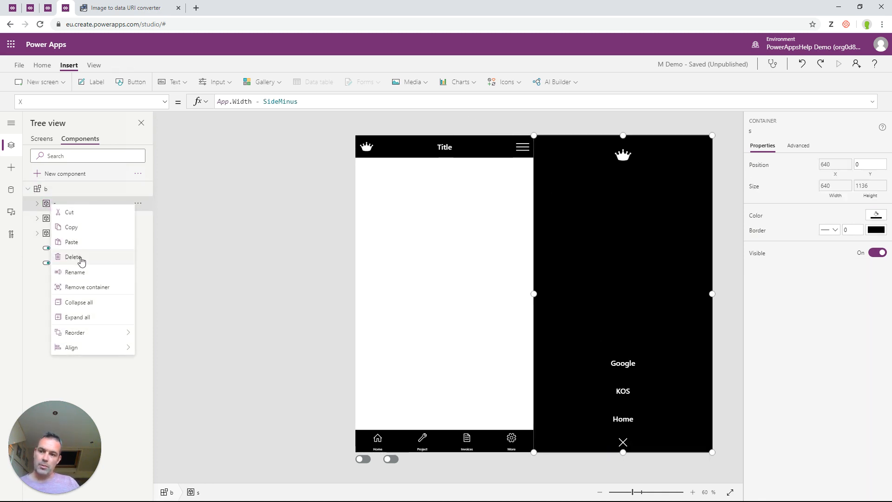
click(70, 226)
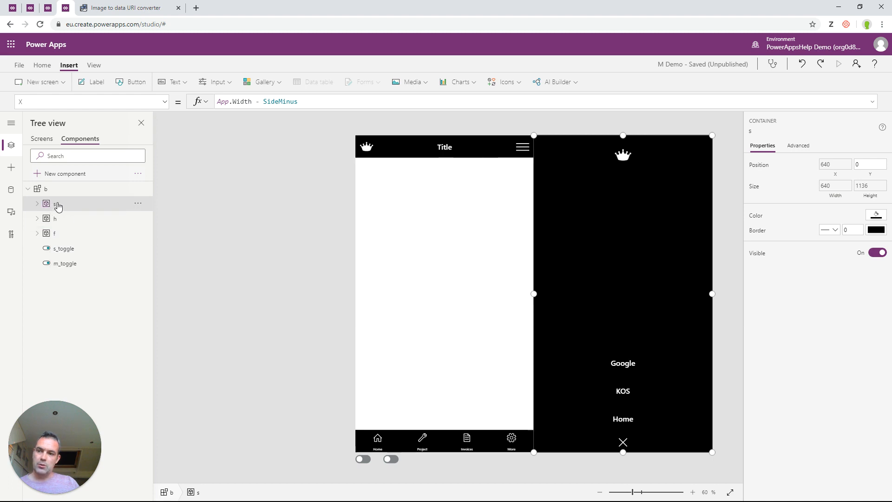
click(48, 188)
right_click(55, 188)
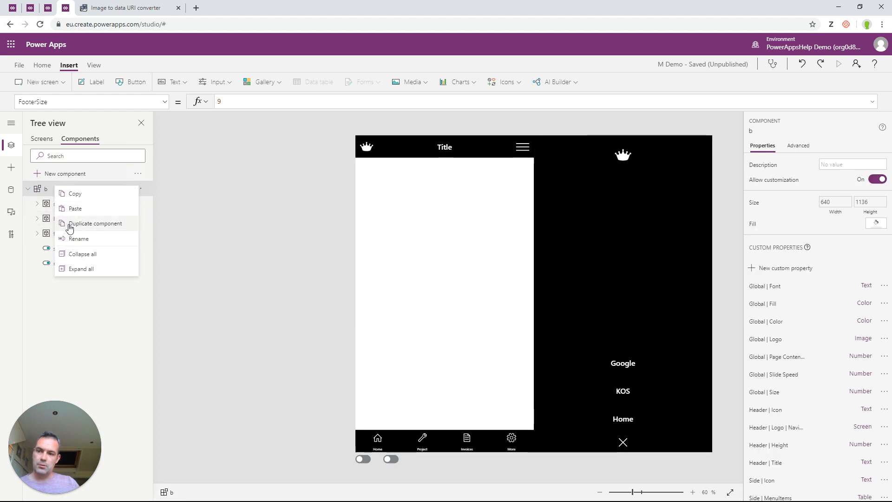
click(70, 209)
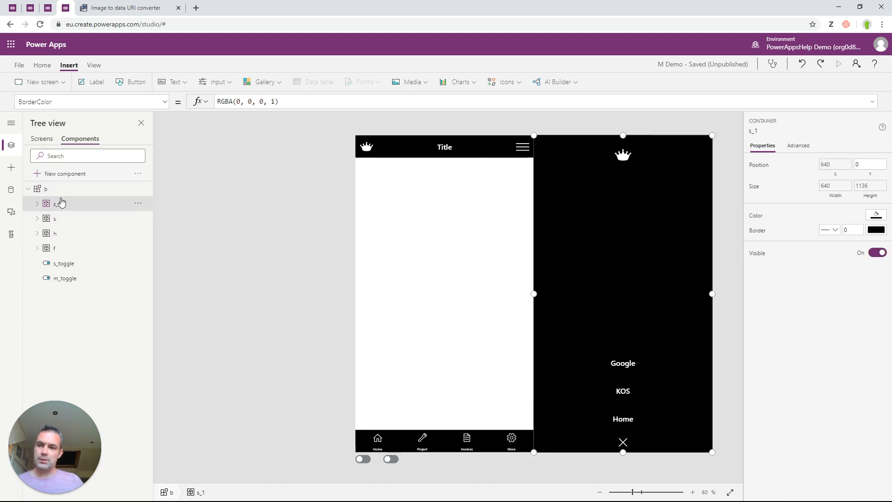
Step: Reorder the pasted container s_1 one level back so it sits directly below s in the tree
right_click(63, 203)
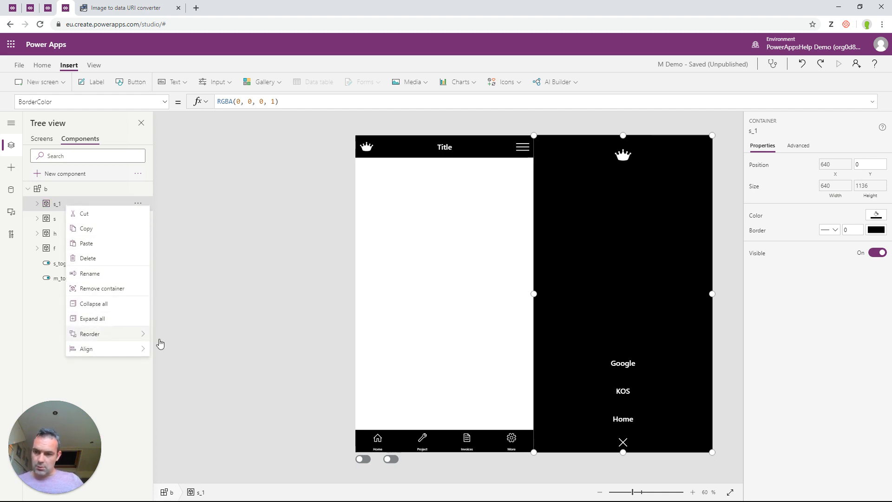
mouse_move(111, 336)
click(184, 365)
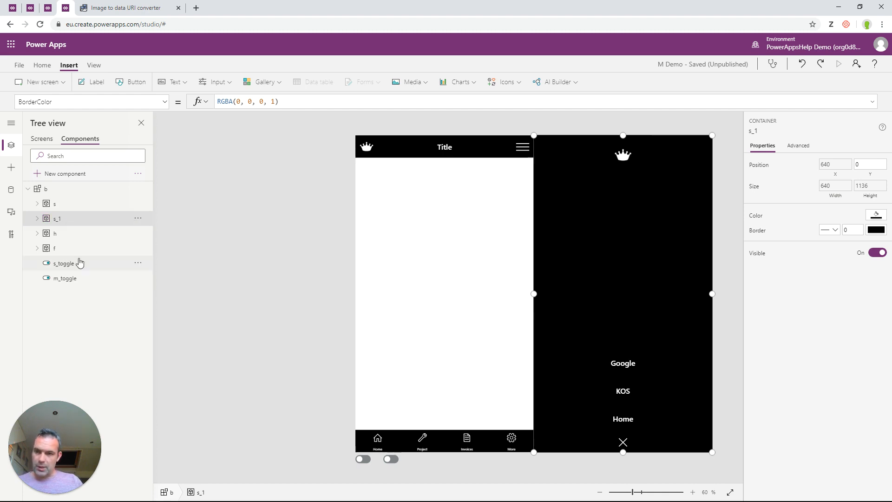
Step: Rename the container s_1 as m
right_click(68, 223)
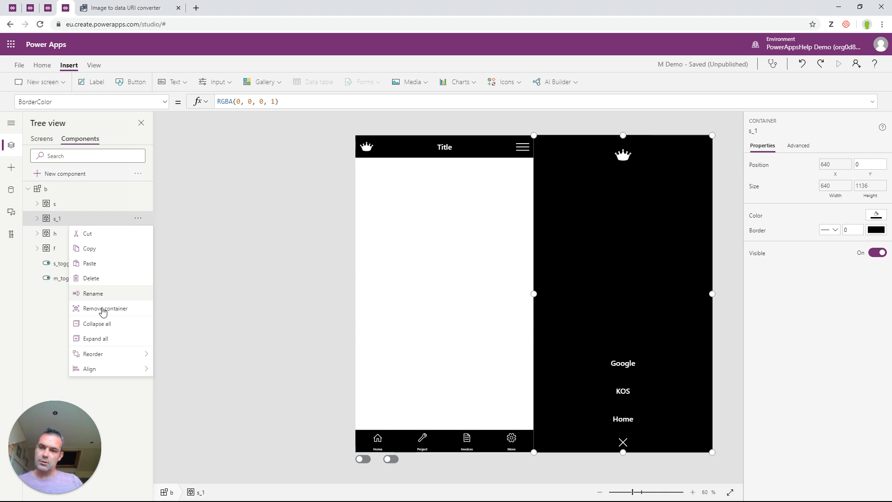
click(86, 295)
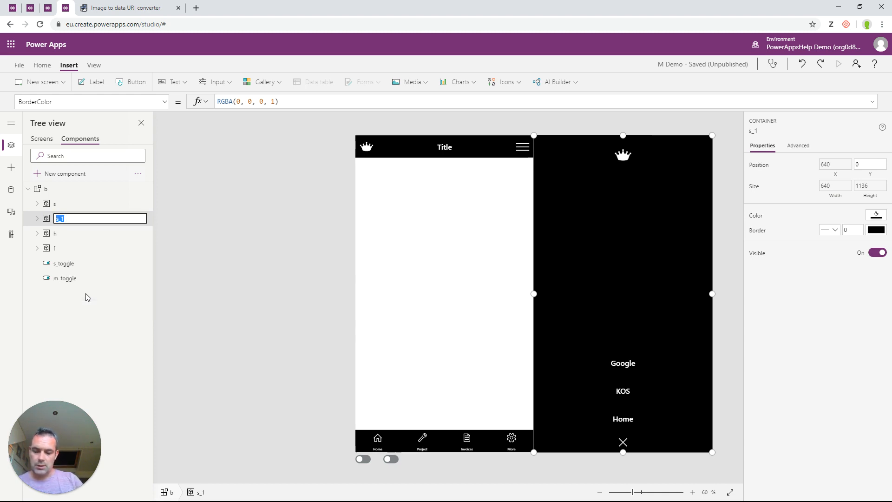
text(m)
key(Return)
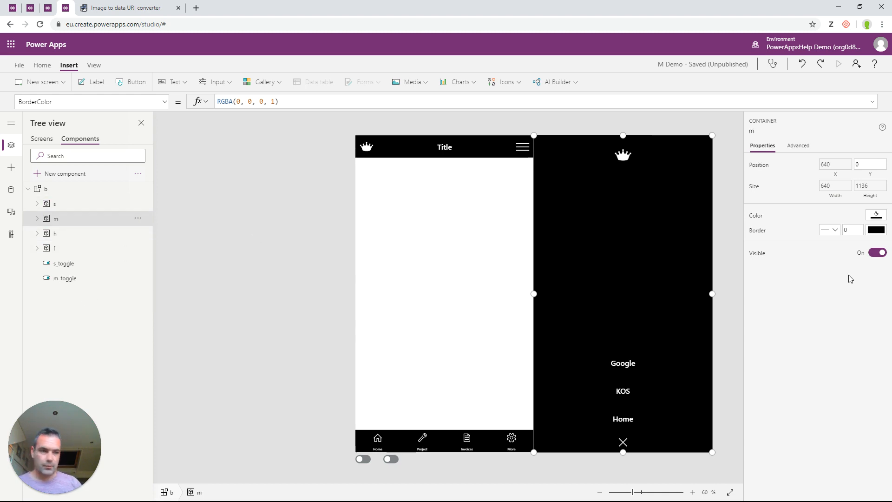
Step: Set the X property of container m to App.Width - MoreMinus, reviewing its width, height and fill formulas
click(832, 197)
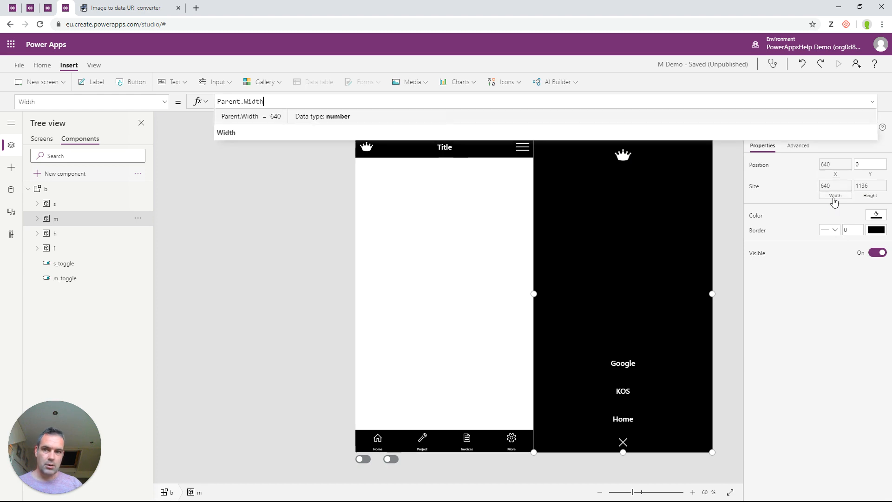
click(872, 197)
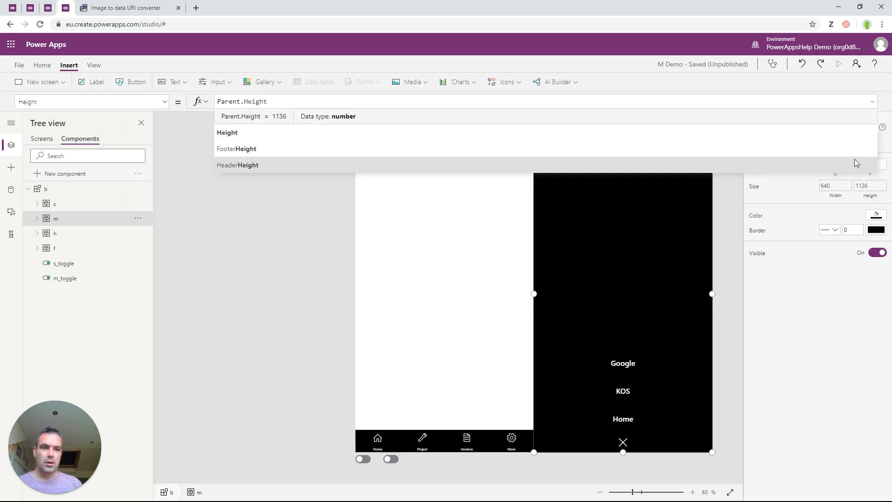
click(790, 189)
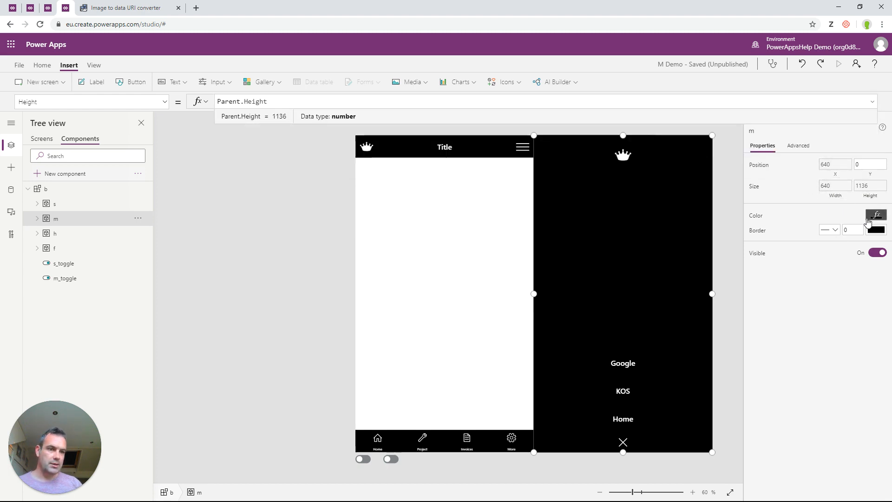
click(835, 177)
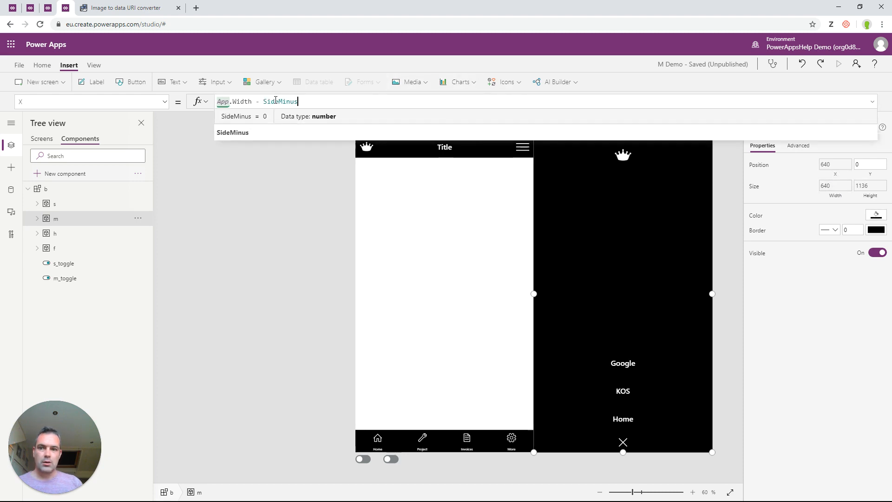
drag(268, 102, 263, 101)
text(More)
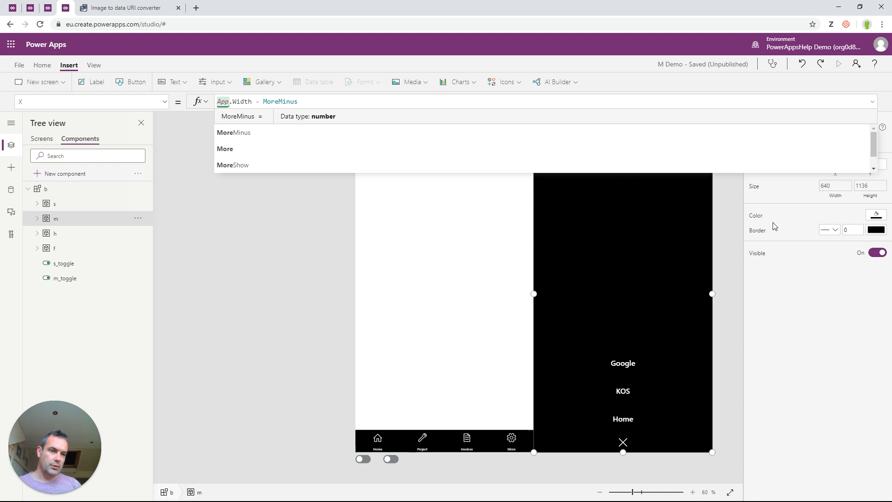
click(758, 216)
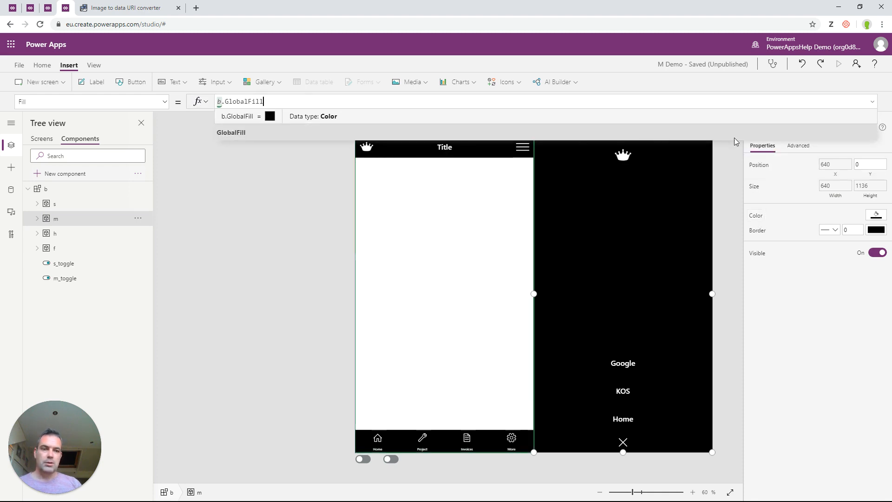
Step: Set the Icon property of s_icon_1 inside container m to b.MoreIcon and check the Image formula of s_logo_1
click(37, 218)
click(72, 233)
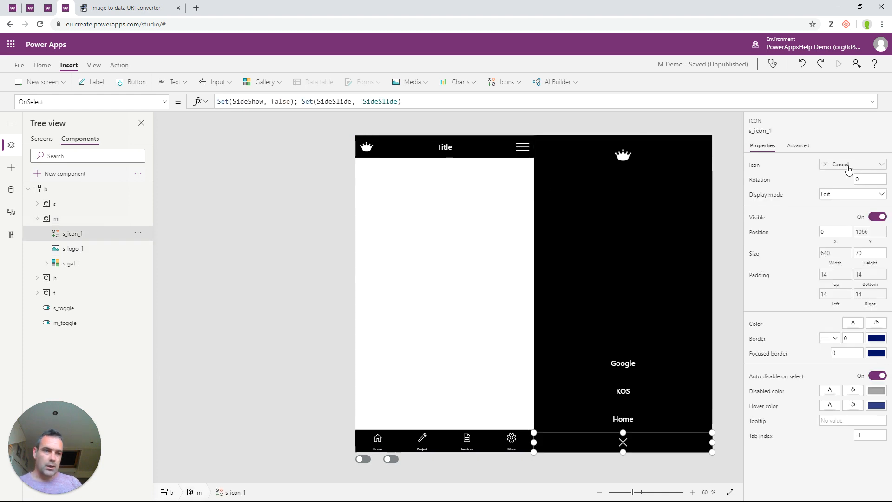
click(755, 165)
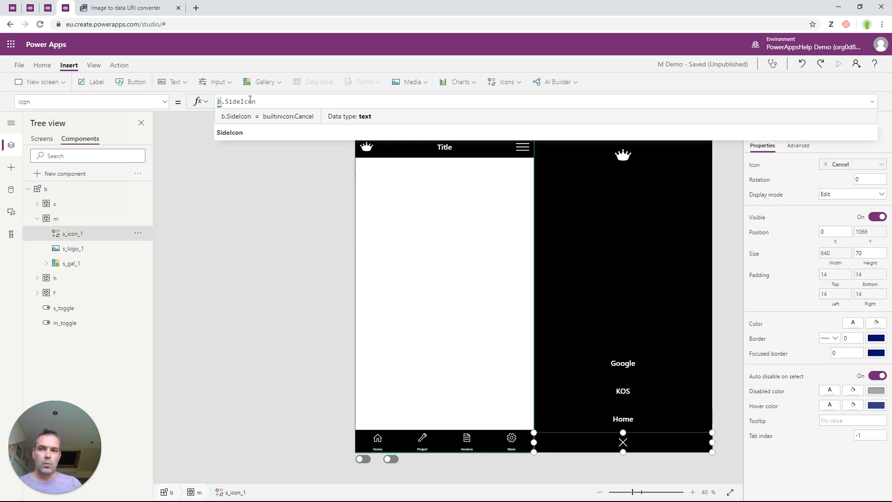
drag(239, 102, 227, 100)
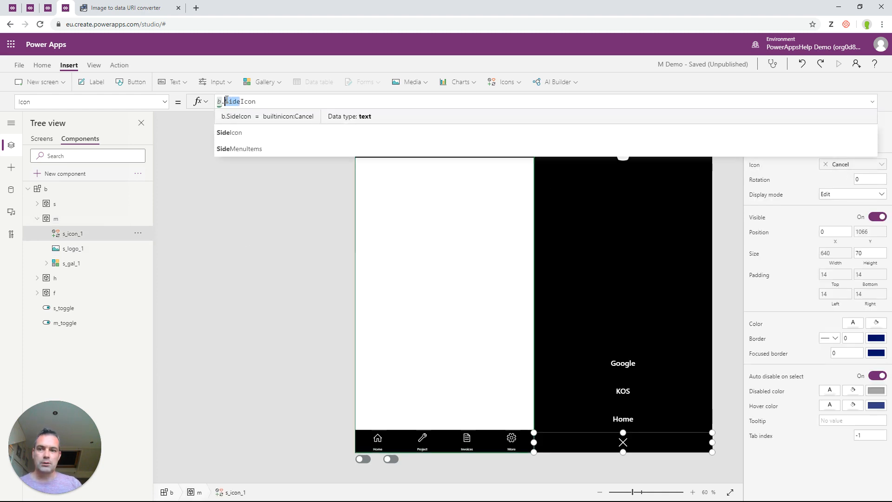
text(More)
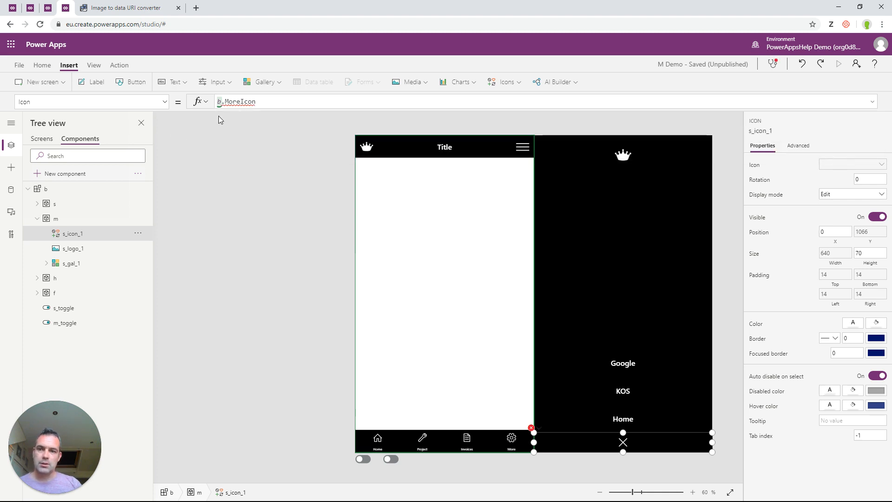
click(73, 249)
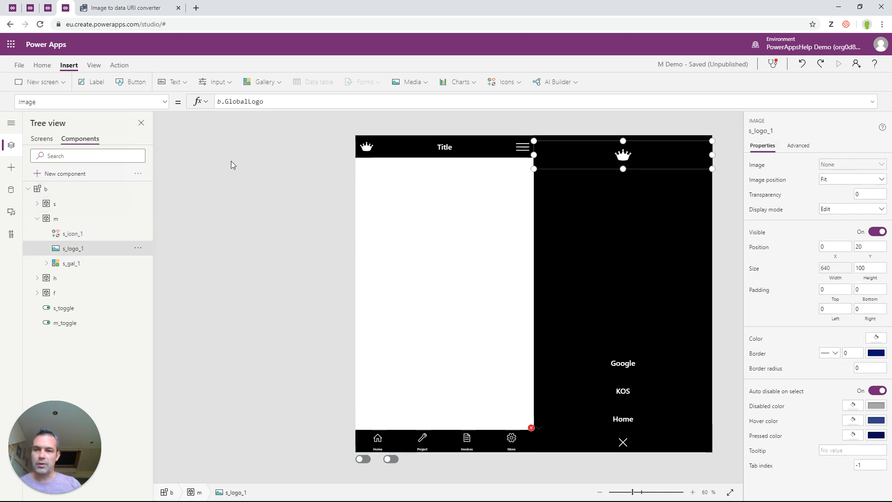
Step: Rename s_icon_1 as m_icon and s_logo_1 as m_logo inside container m
right_click(85, 231)
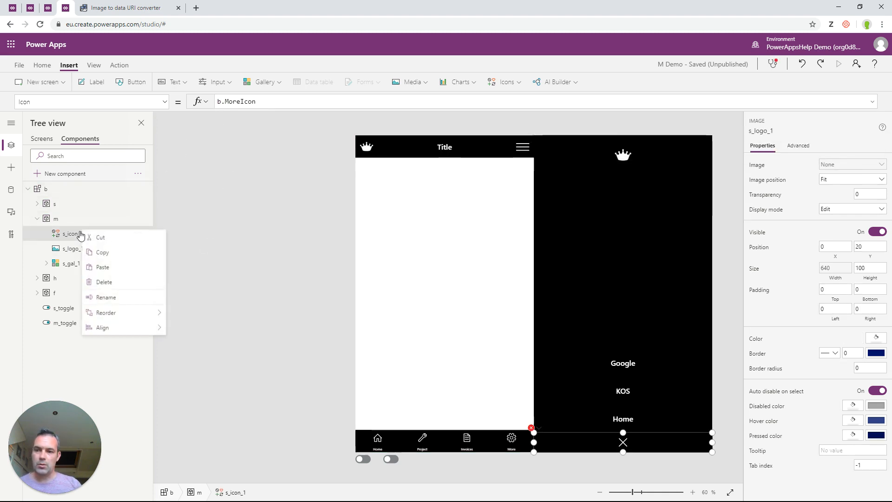
click(100, 295)
text(m_icon)
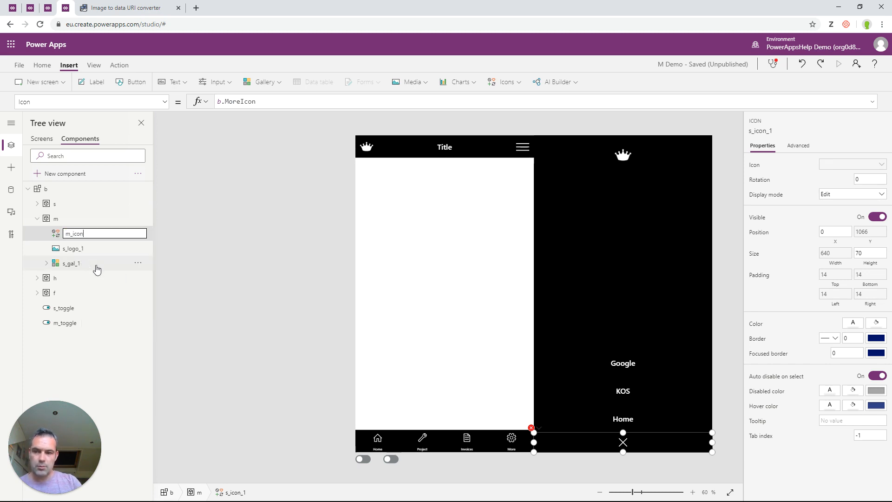
right_click(84, 251)
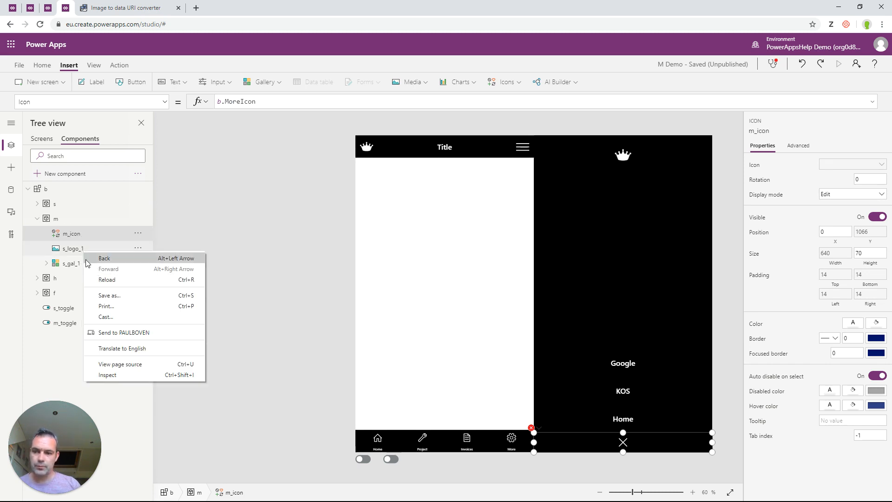
right_click(73, 251)
click(104, 318)
text(m_logo)
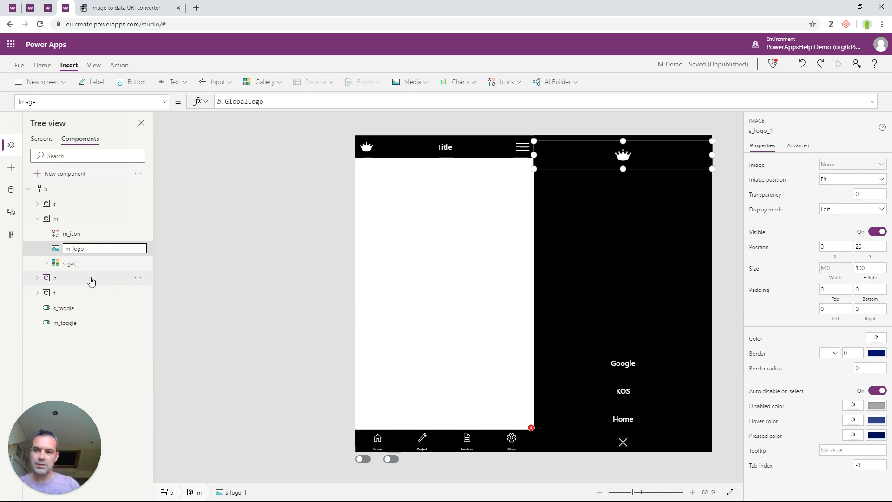
Step: Rename the gallery s_gal_1 in container m as m_gal
right_click(69, 264)
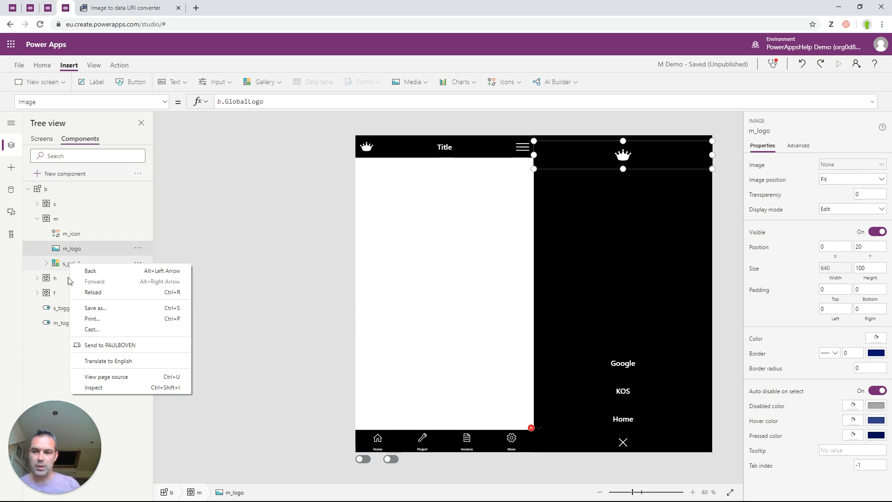
right_click(68, 265)
right_click(69, 265)
click(88, 337)
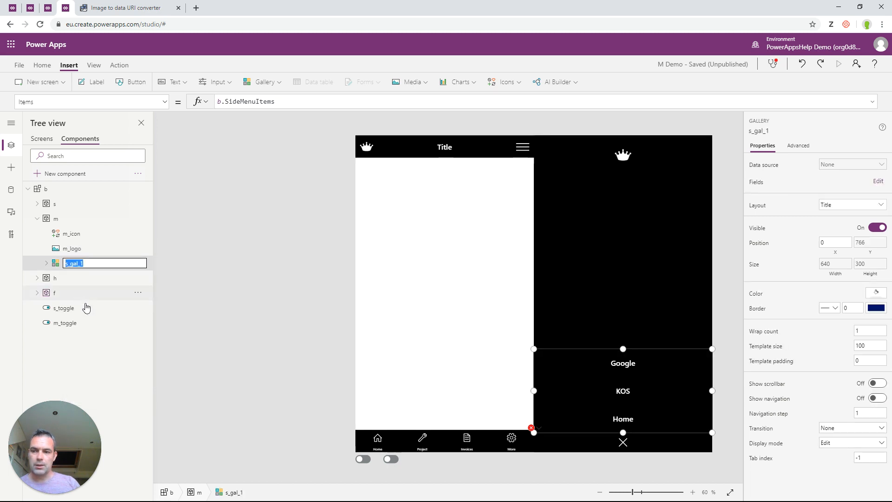
text(m)
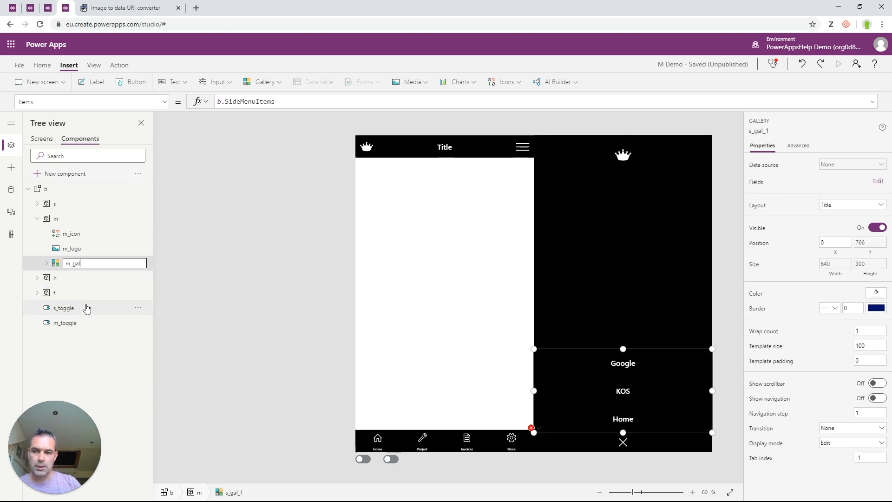
key(Return)
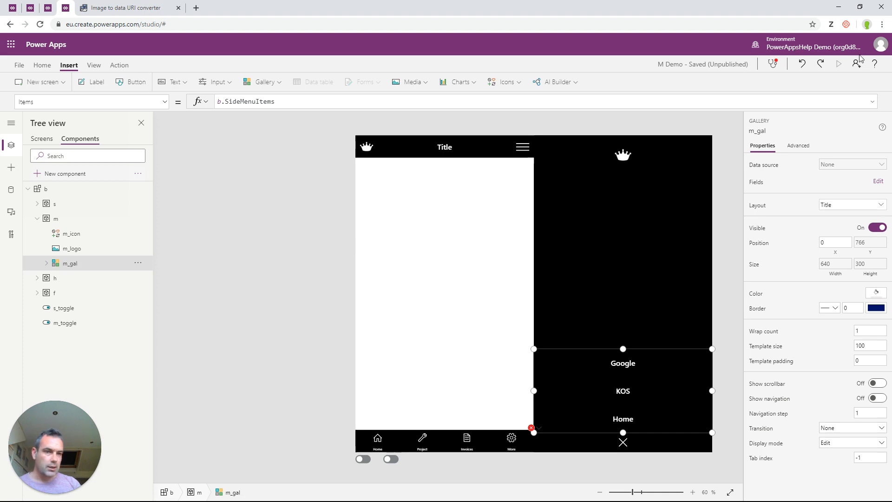
Step: Set the Items property of the gallery m_gal to b.MoreMenuItems
click(232, 103)
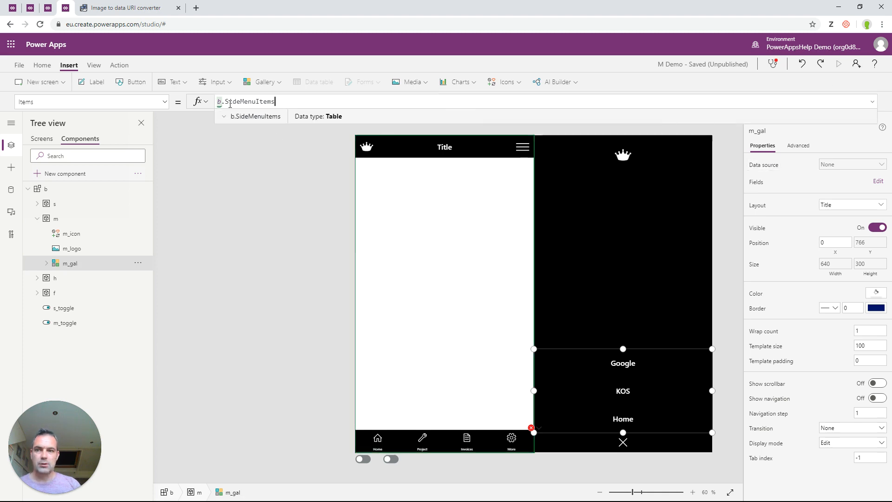
drag(225, 101, 241, 102)
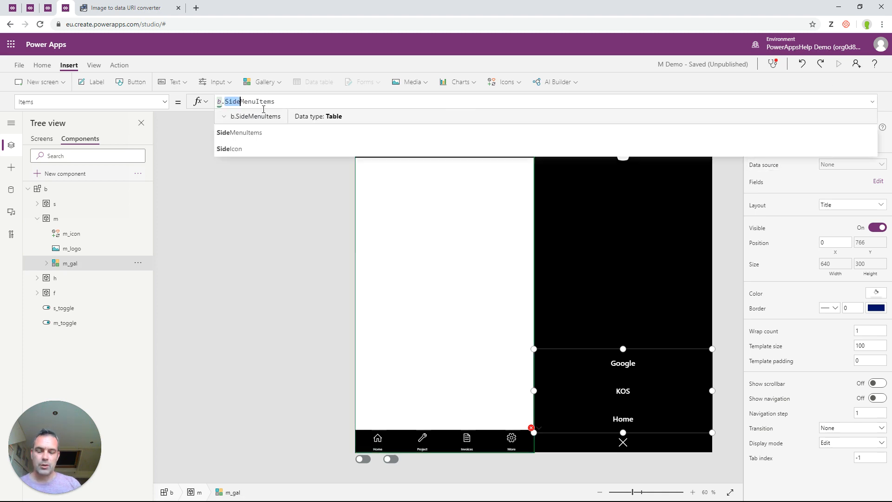
text(More)
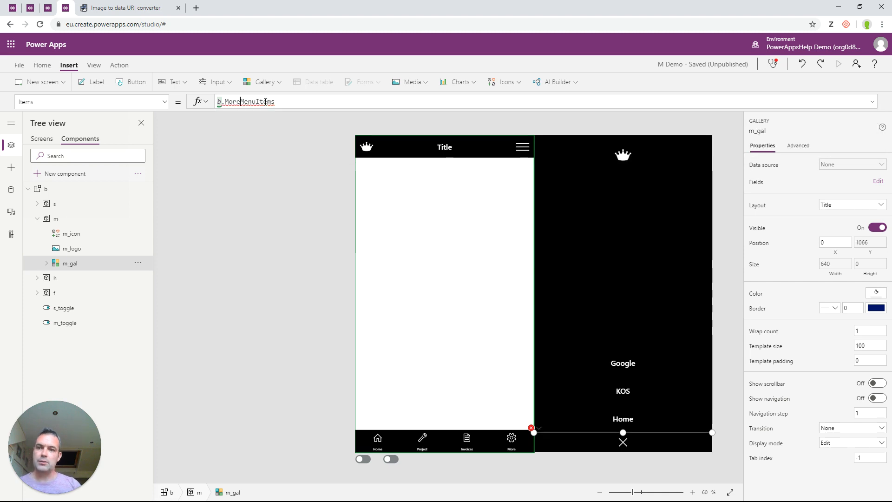
double_click(269, 102)
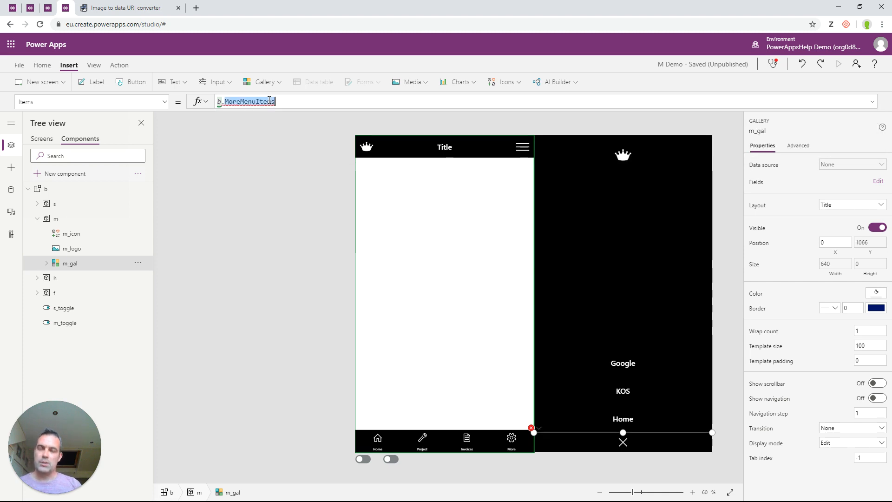
Step: Create an input custom property on component b with display name More | MenuItems and data type Table
click(52, 187)
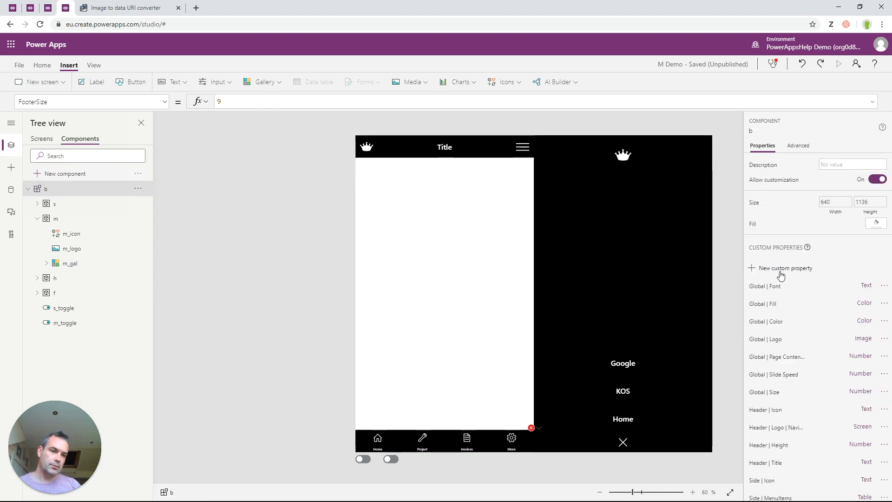
click(781, 269)
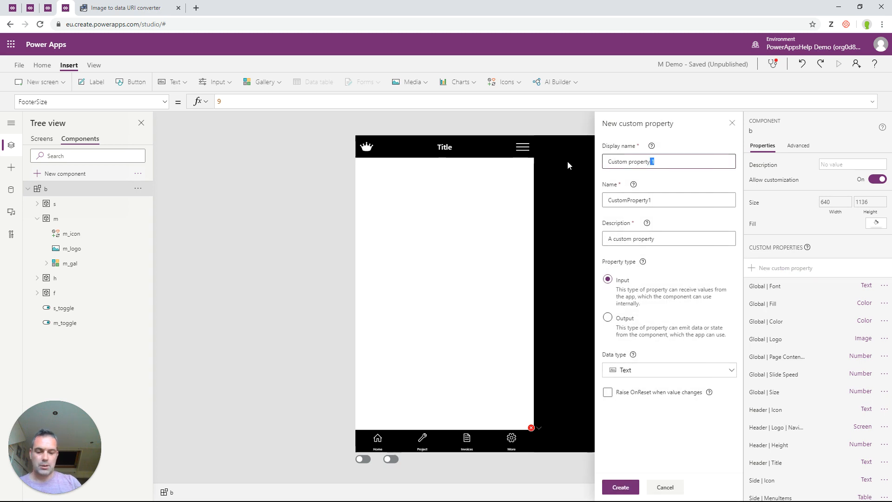
key(BackSpace)
key(BackSpace)
key(BackSpace)
key(BackSpace)
key(BackSpace)
key(BackSpace)
key(BackSpace)
key(BackSpace)
key(BackSpace)
key(BackSpace)
key(BackSpace)
key(BackSpace)
key(BackSpace)
key(BackSpace)
key(BackSpace)
key(BackSpace)
text(More)
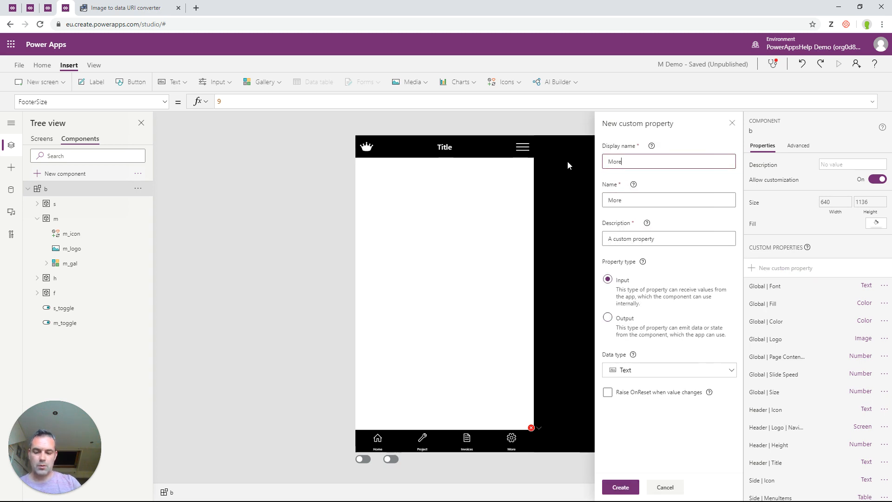
text( | Men)
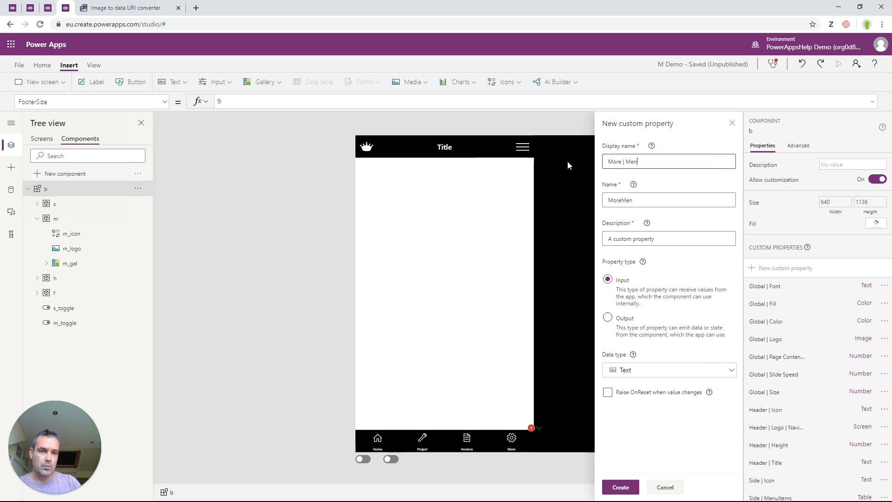
text(uItems)
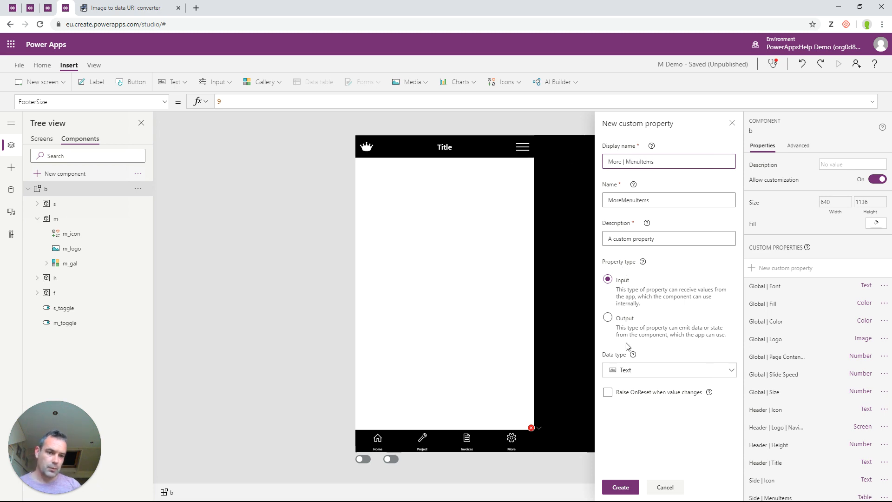
click(632, 368)
click(636, 300)
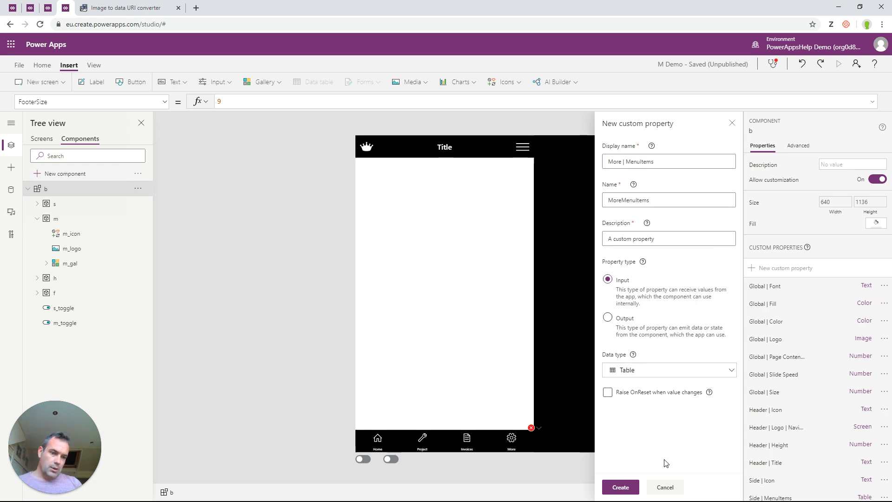
click(620, 487)
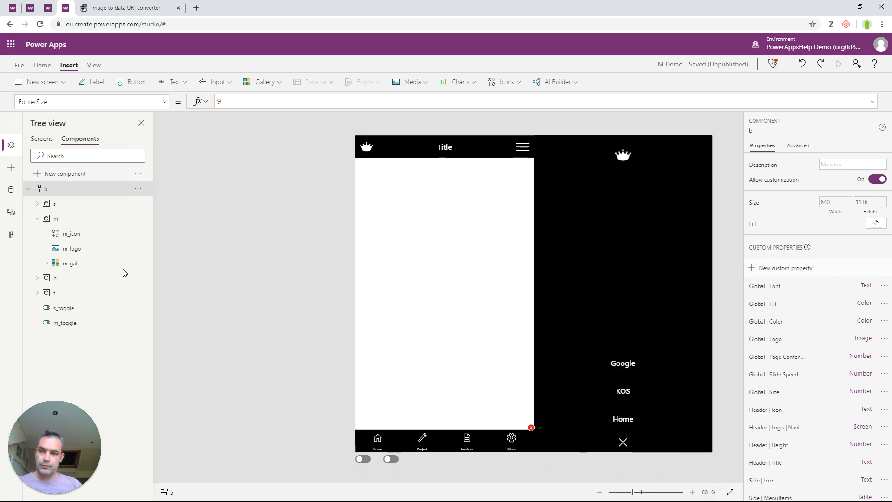
Step: Copy the Side | MenuItems table formula into the More | MenuItems property of component b, replacing its sample table
scroll(781, 459, down, 2)
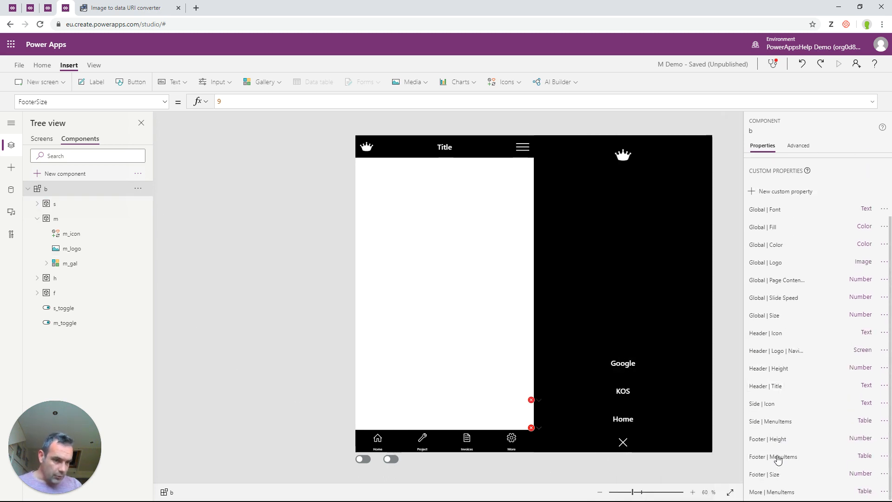
click(780, 421)
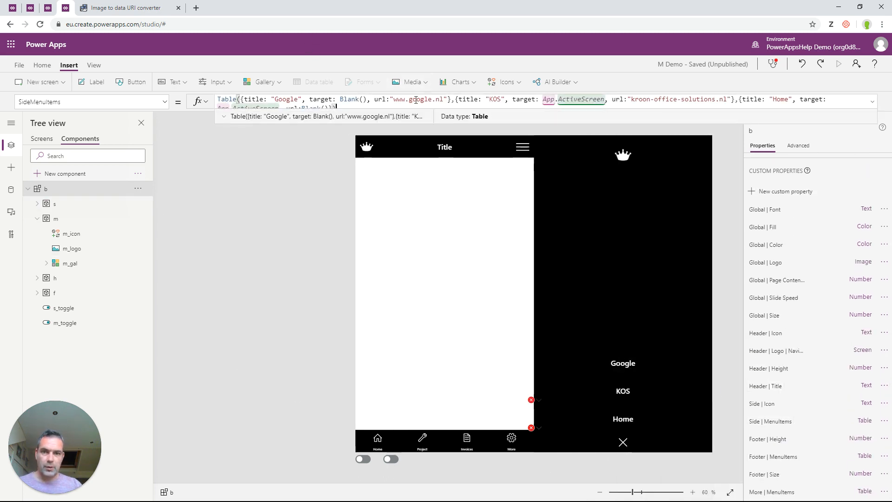
key(ctrl+a)
key(ctrl+c)
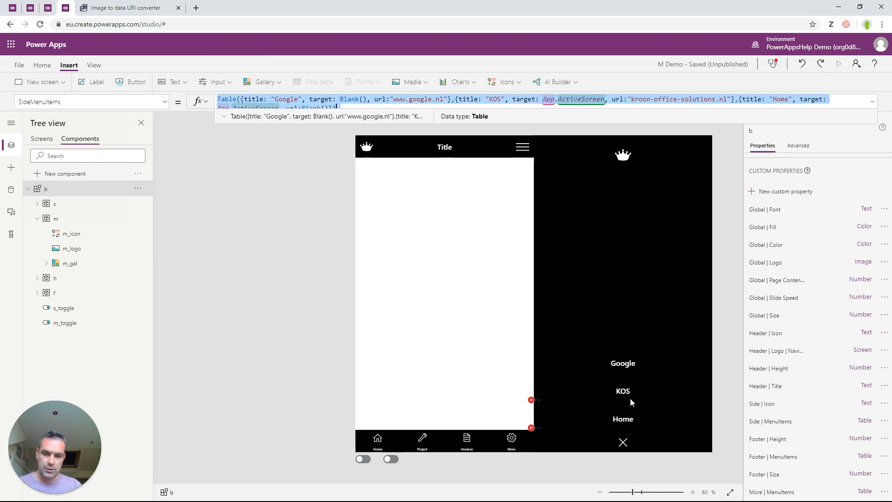
click(772, 493)
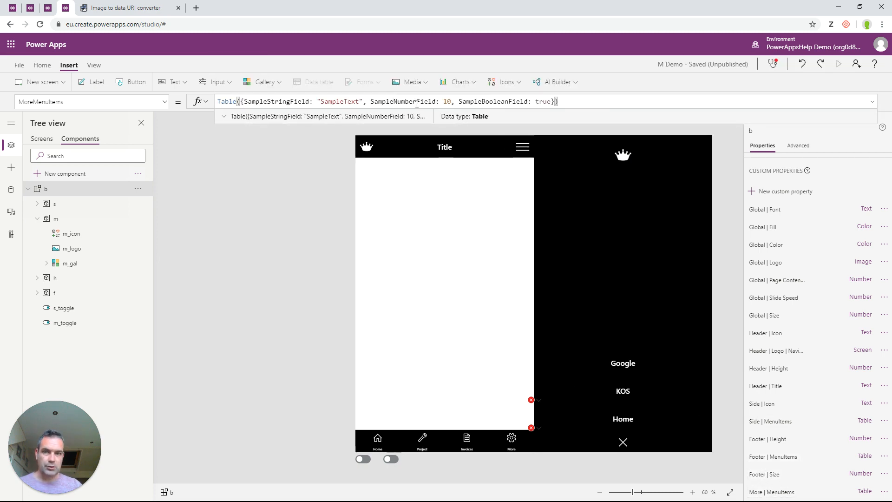
key(ctrl+a)
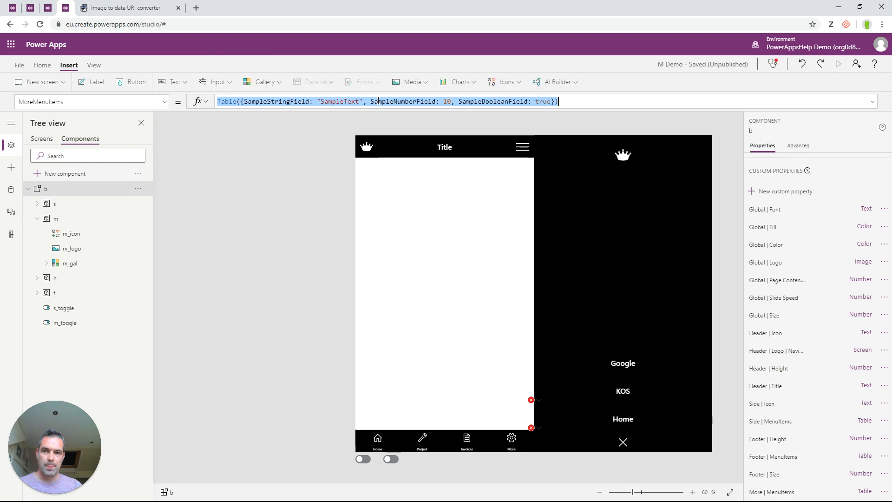
key(ctrl+v)
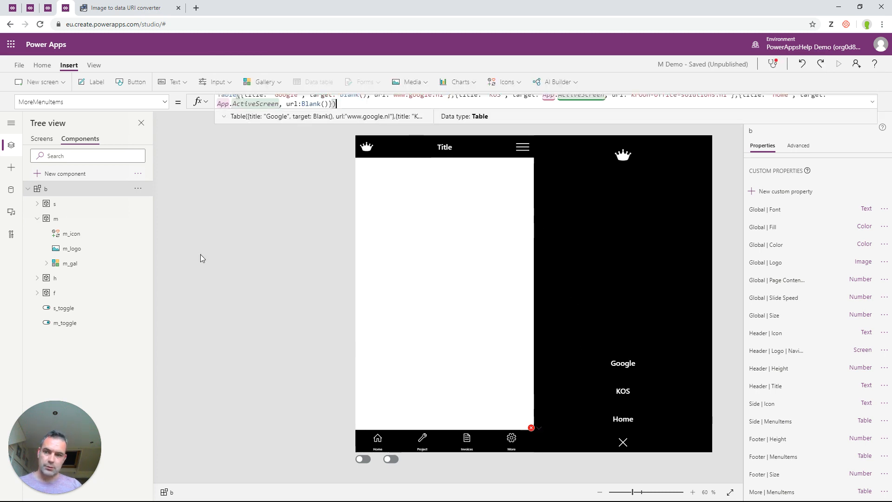
Step: Check the Icon formula of m_icon and create a Text input custom property More | Icon on component b
click(538, 438)
double_click(241, 101)
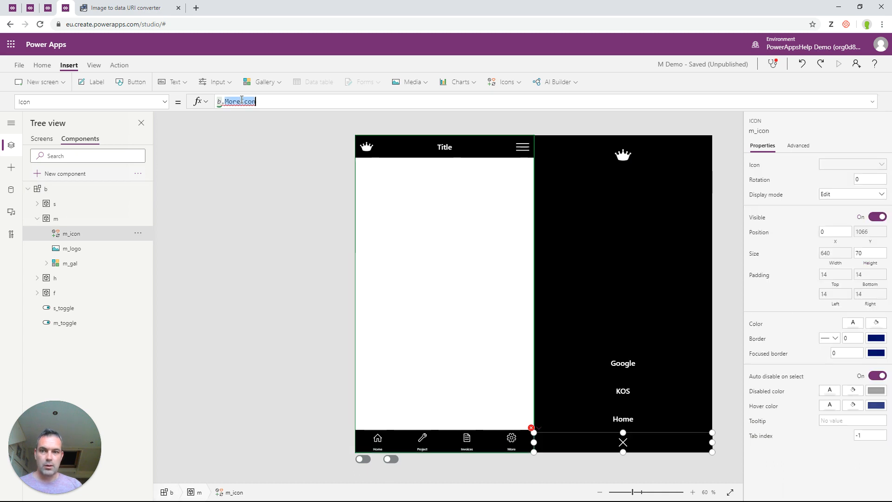
click(49, 189)
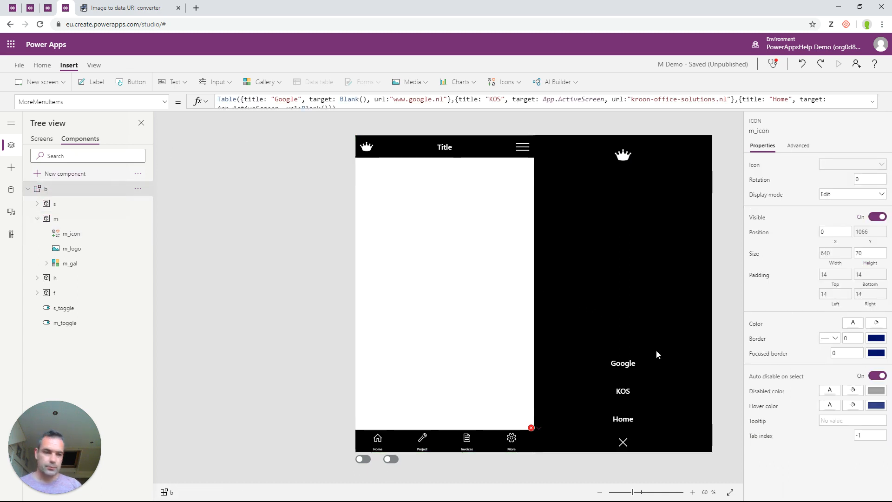
scroll(766, 414, down, 2)
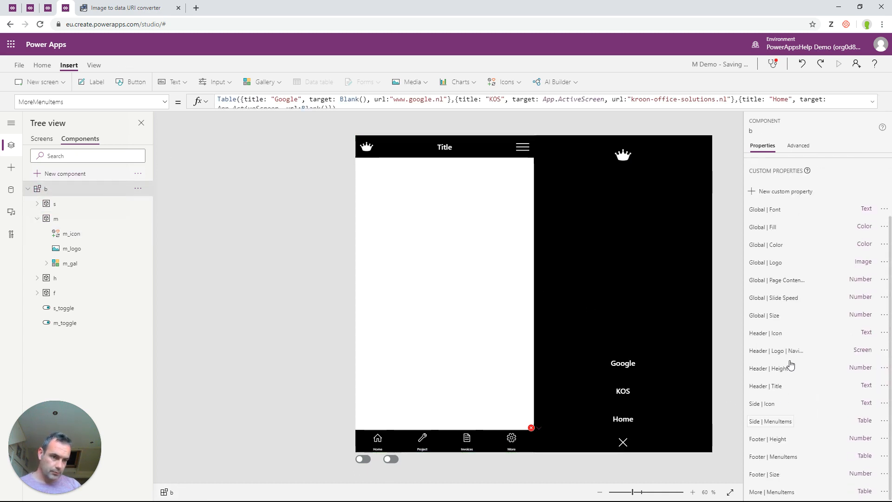
click(785, 191)
drag(669, 162, 548, 160)
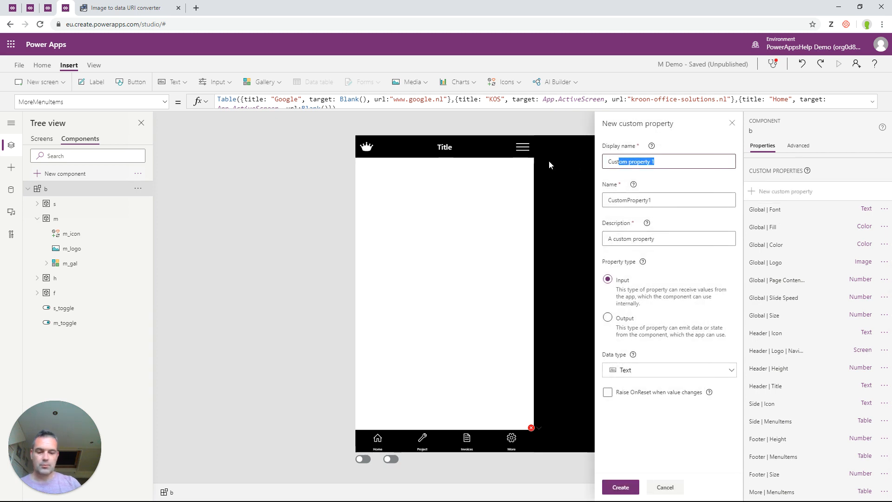
text(C)
key(BackSpace)
text(More )
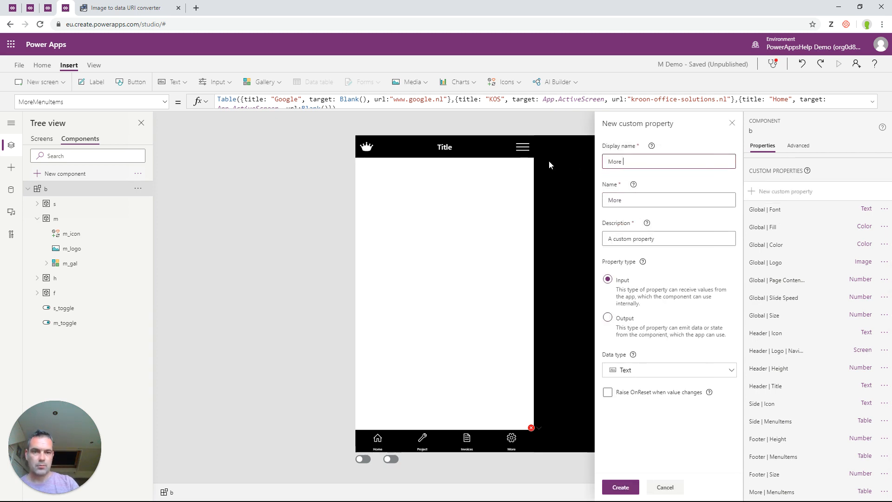
text(| Icon)
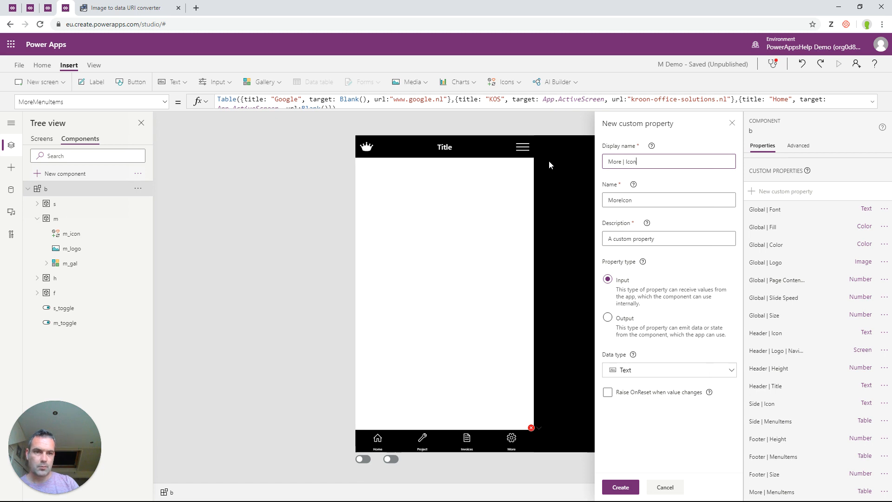
key(Tab)
key(Tab)
key(Tab)
click(620, 487)
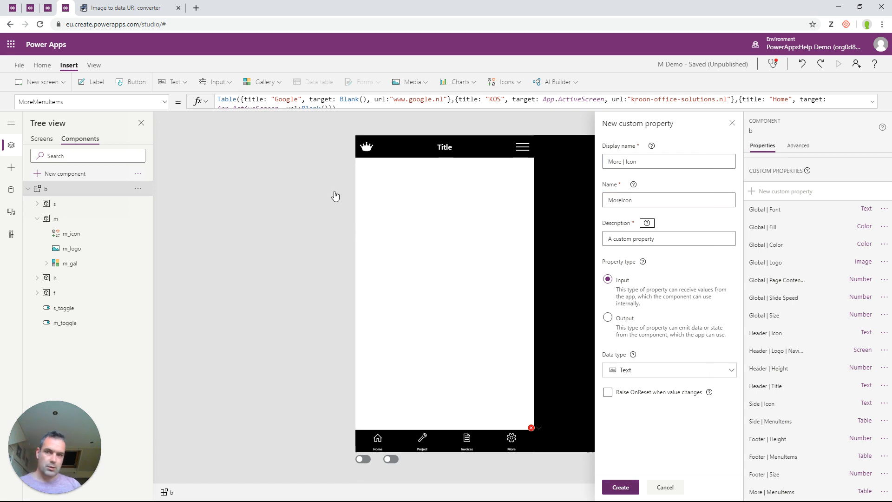
Step: Set the More | Icon property of component b to Icon.Cancel and test the close icon of the More menu
scroll(819, 481, down, 1)
click(774, 497)
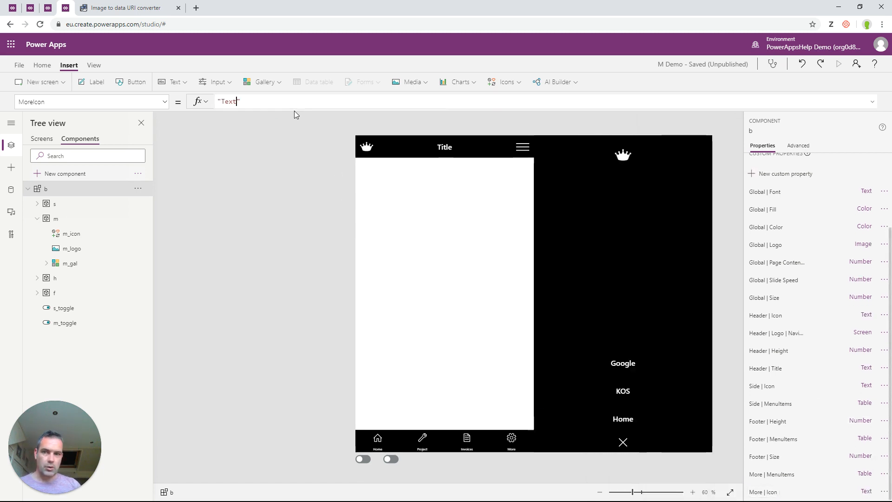
drag(292, 104, 174, 102)
text(Icon)
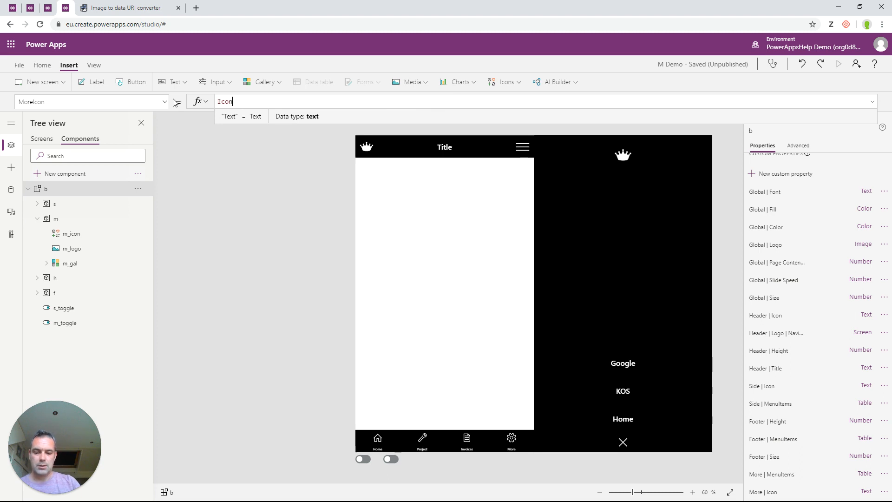
text(.Ca)
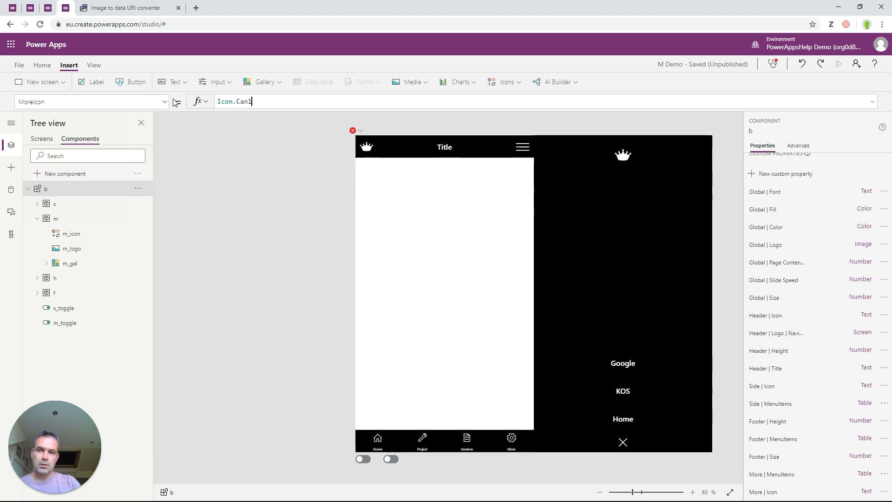
text(ncel)
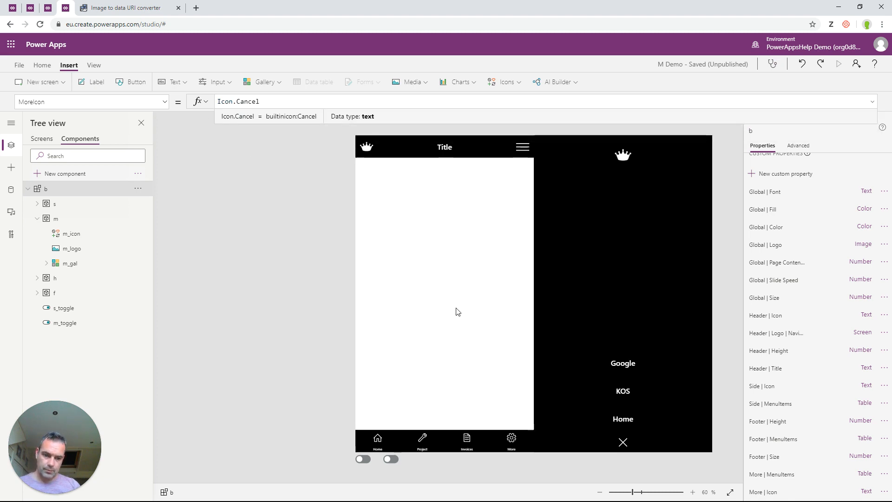
click(510, 418)
alt+click(627, 444)
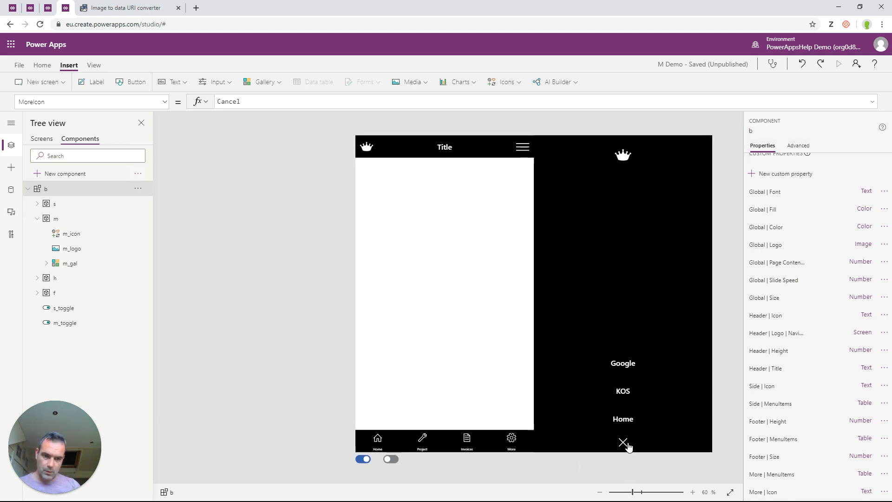
Step: Change the OnSelect formula of m_icon to Set(MoreShow, false); Set(MoreSlide, !MoreSlide)
click(65, 234)
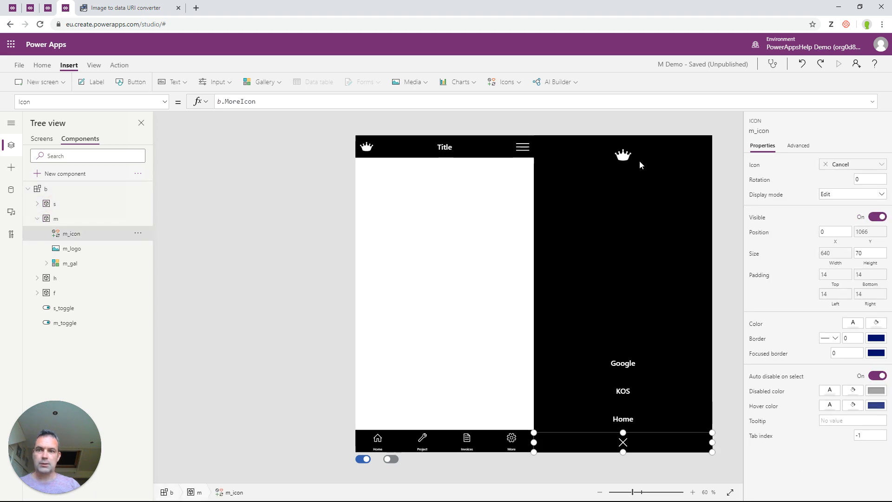
click(164, 101)
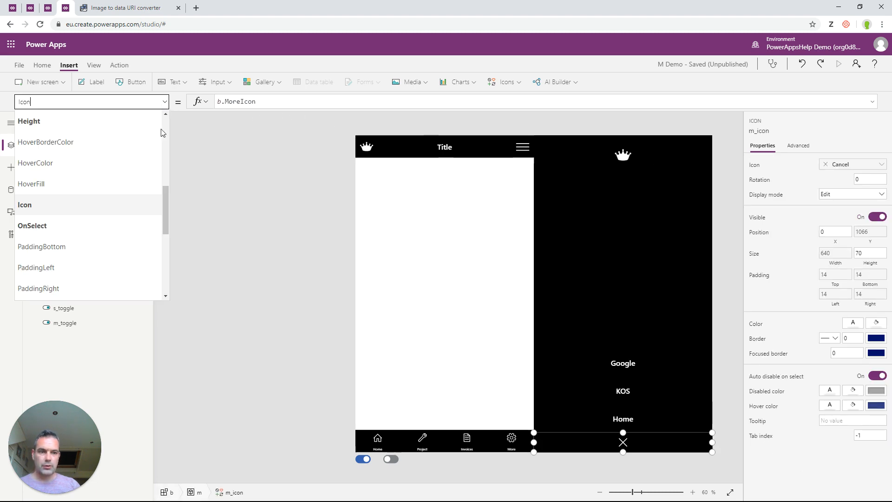
click(66, 226)
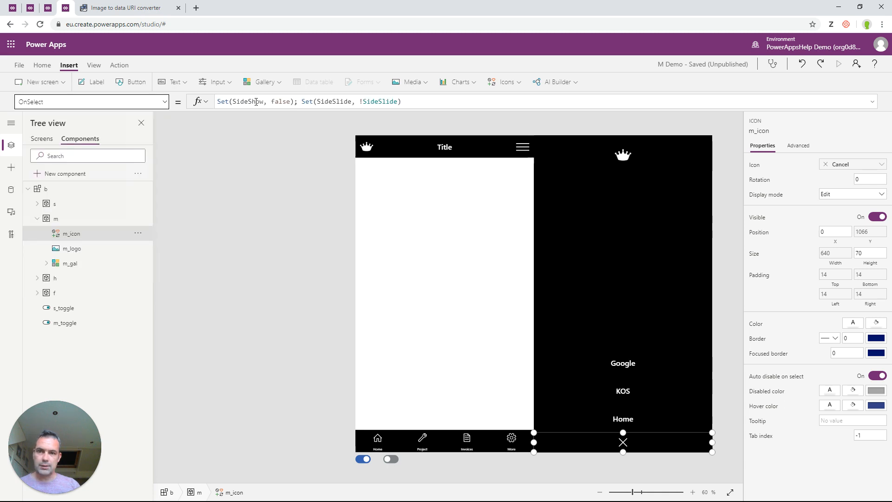
drag(247, 101, 234, 101)
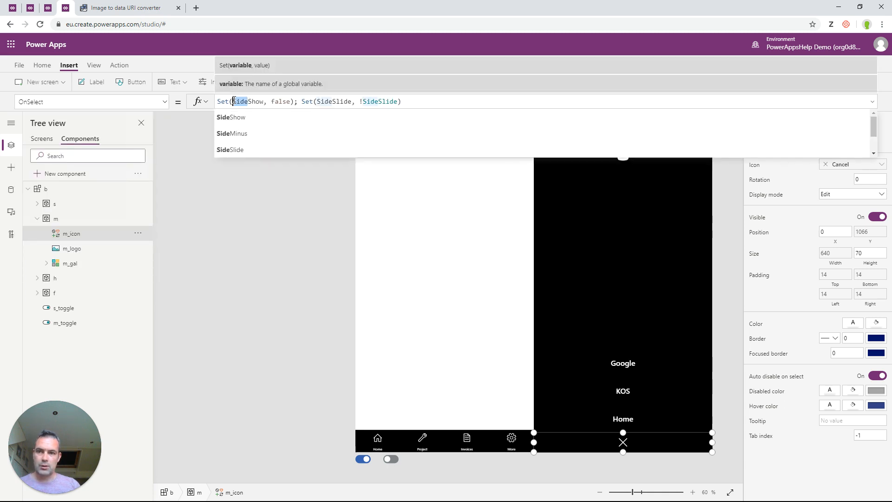
text(More)
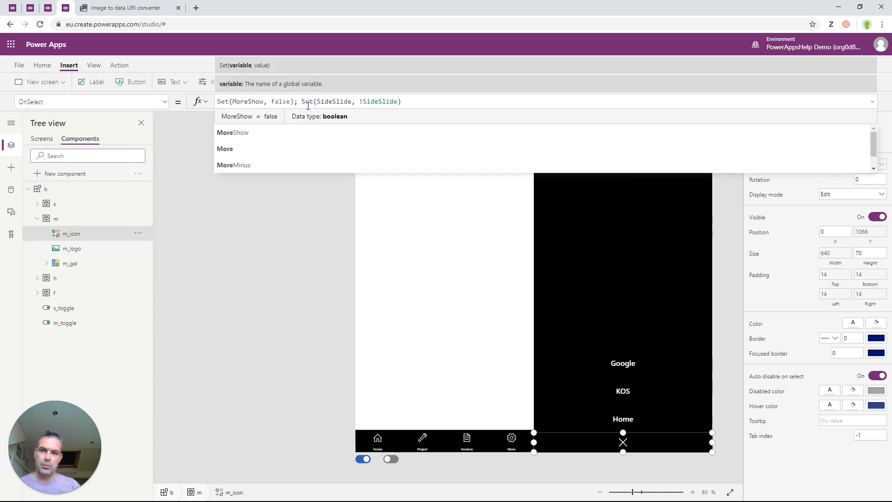
mouse_move(333, 101)
mouse_down()
mouse_move(305, 102)
mouse_move(318, 101)
mouse_up()
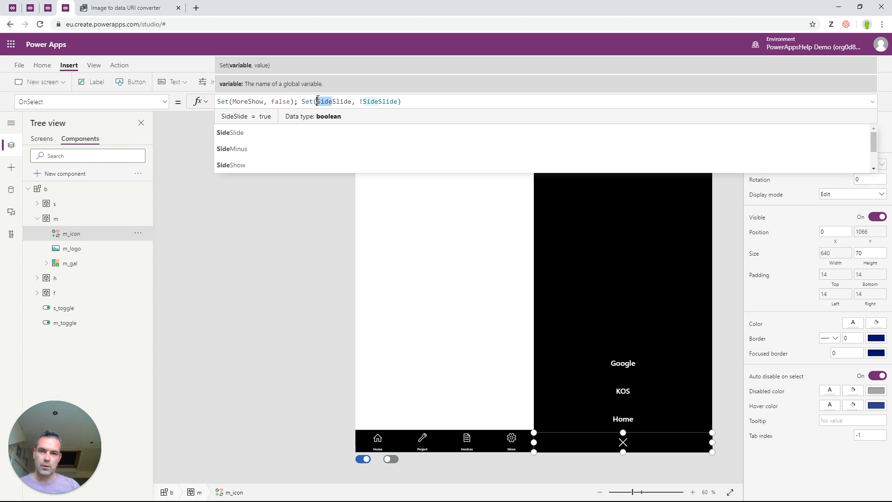
text(More)
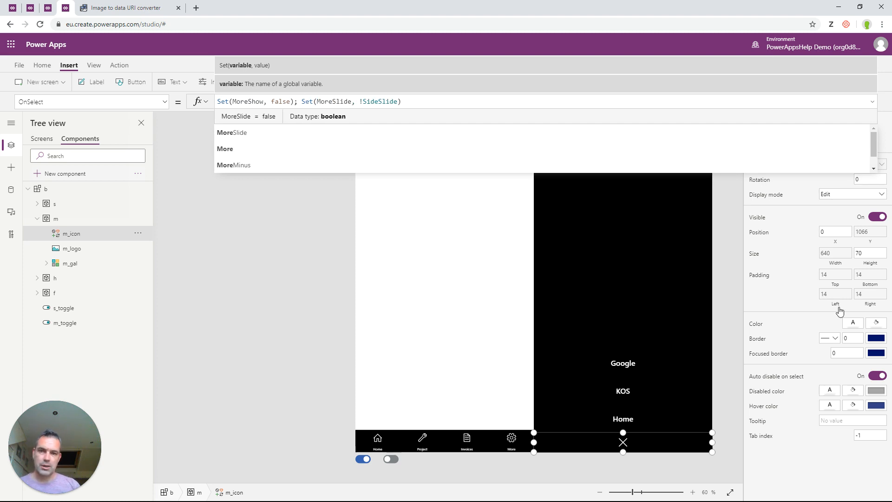
double_click(327, 102)
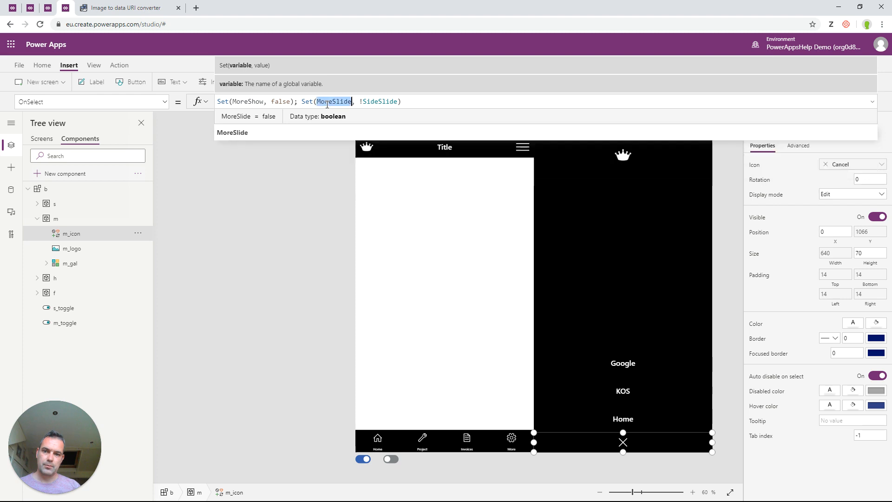
key(ctrl+c)
double_click(380, 101)
key(ctrl+v)
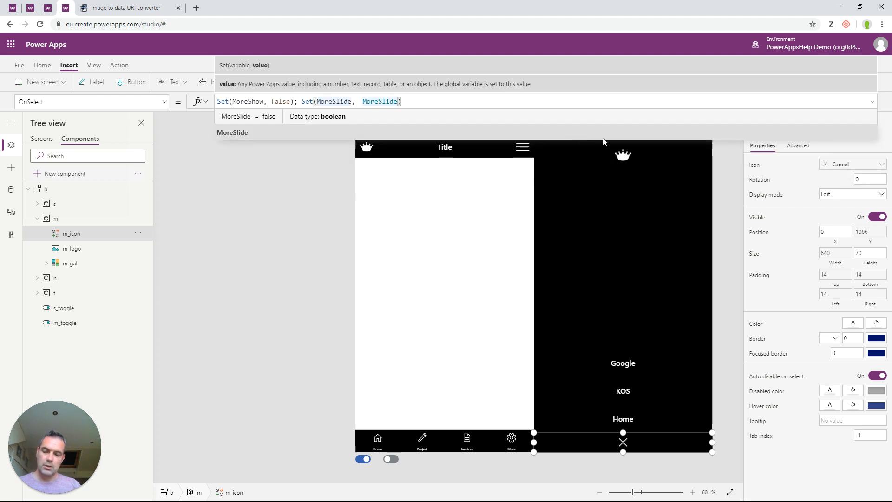
Step: Test opening the More menu from the footer and closing it with its cancel icon, twice, in component b
alt+click(512, 439)
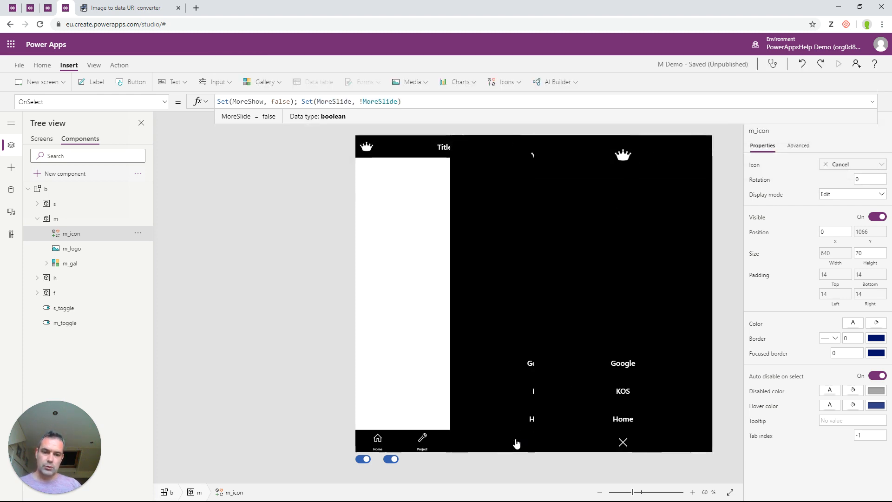
alt+click(502, 443)
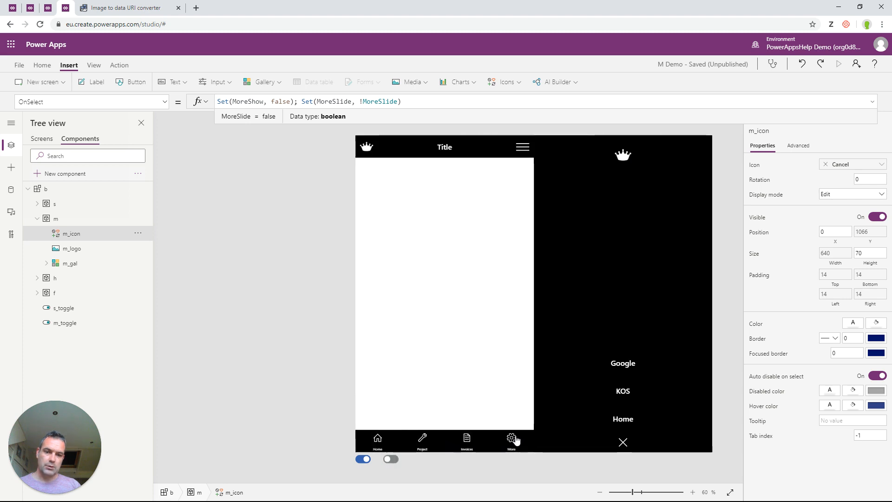
alt+click(513, 440)
alt+click(447, 444)
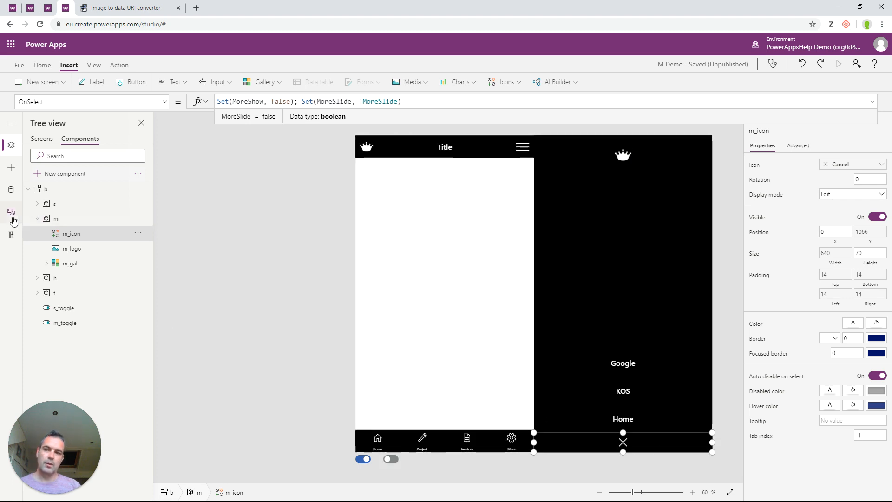
Step: Preview the Home screen, open and close the side menu and the More menu, and exit the preview
click(839, 64)
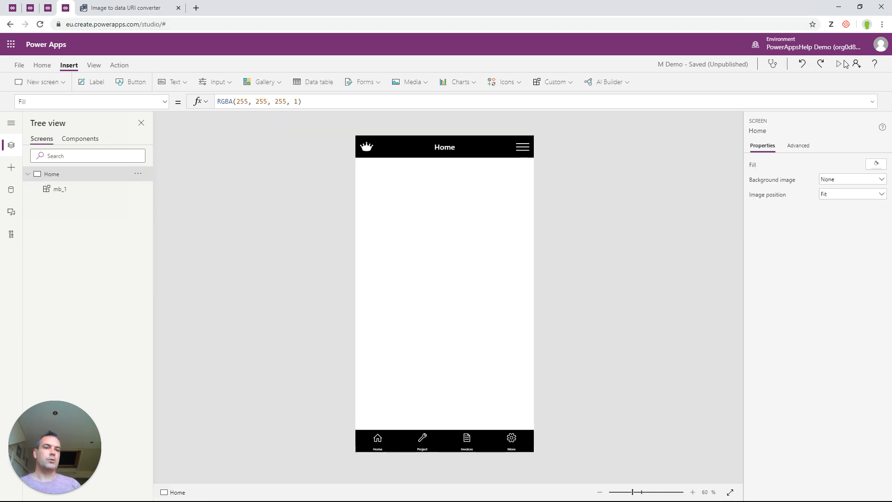
click(558, 53)
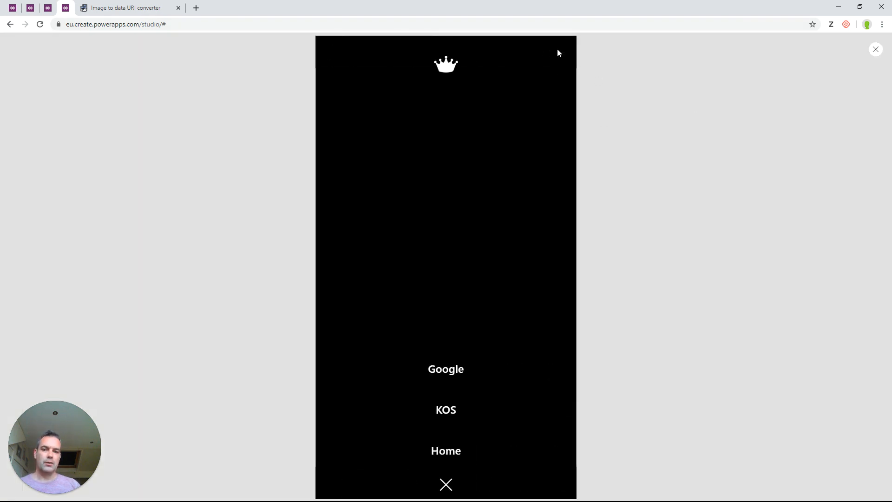
click(448, 481)
click(548, 477)
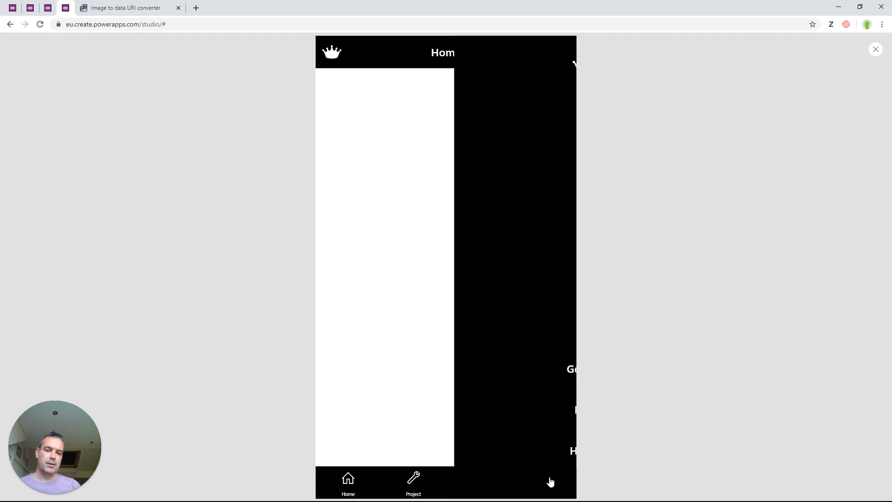
click(446, 486)
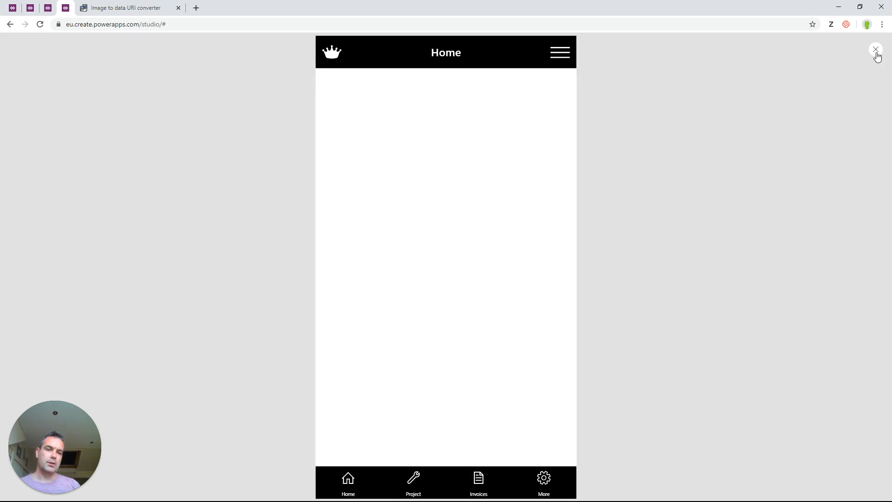
click(875, 50)
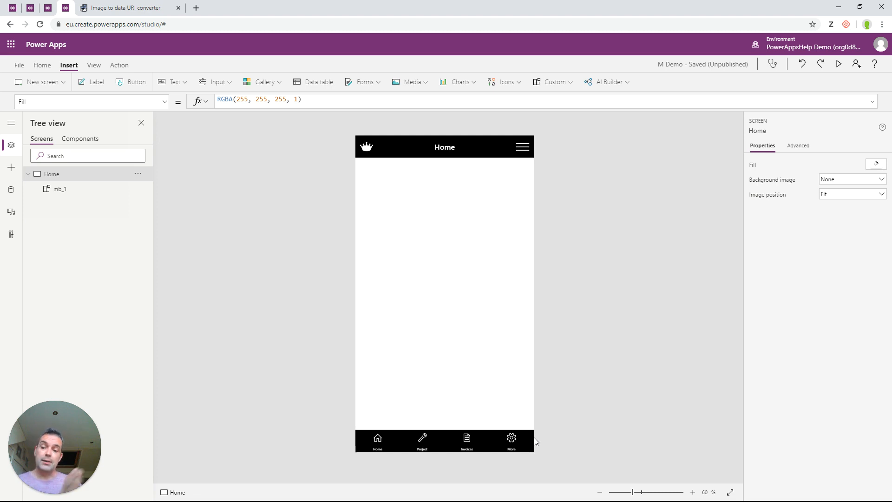
Step: Set the Visible property of the header's h_icon in component b to CountRows(b.SideMenuItems)
click(514, 152)
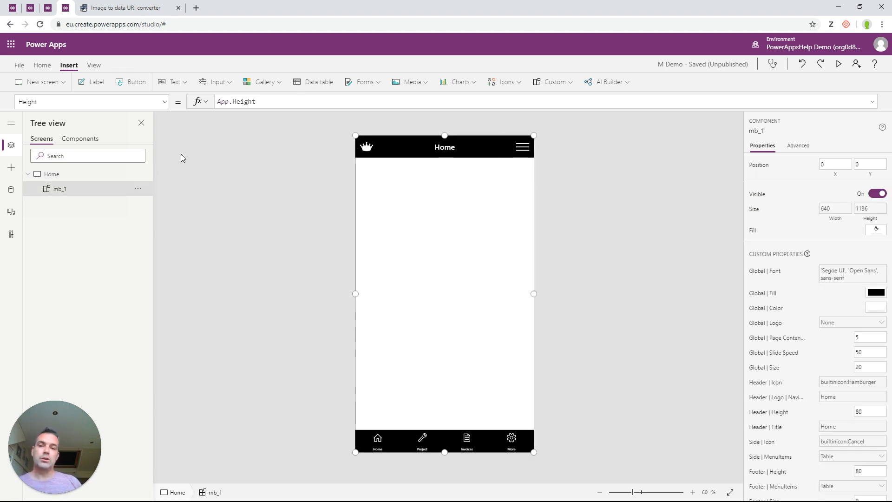
click(92, 141)
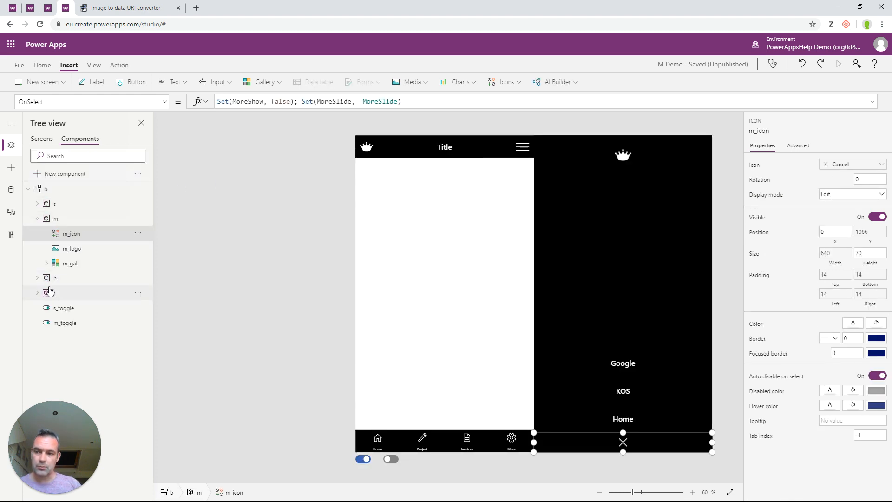
click(37, 278)
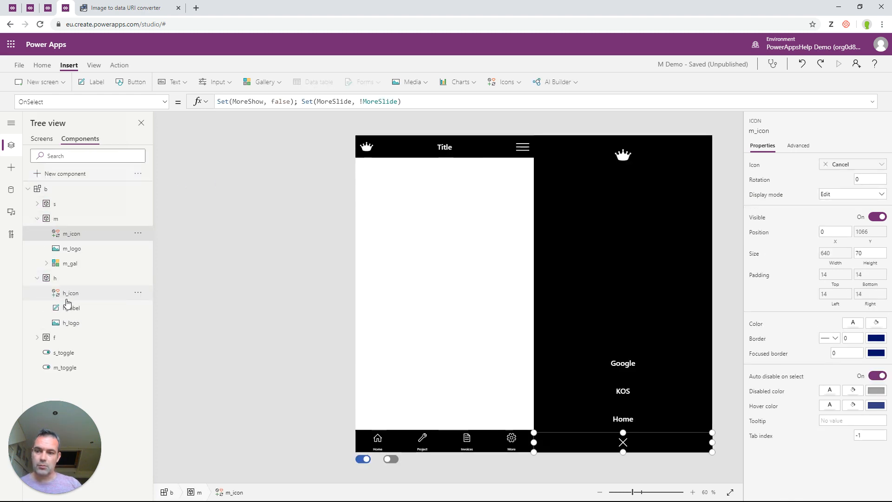
click(65, 293)
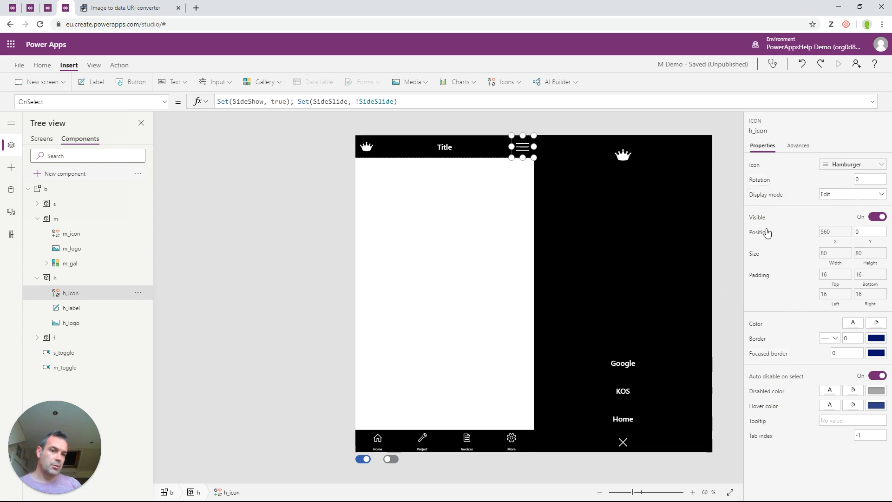
click(758, 217)
double_click(314, 105)
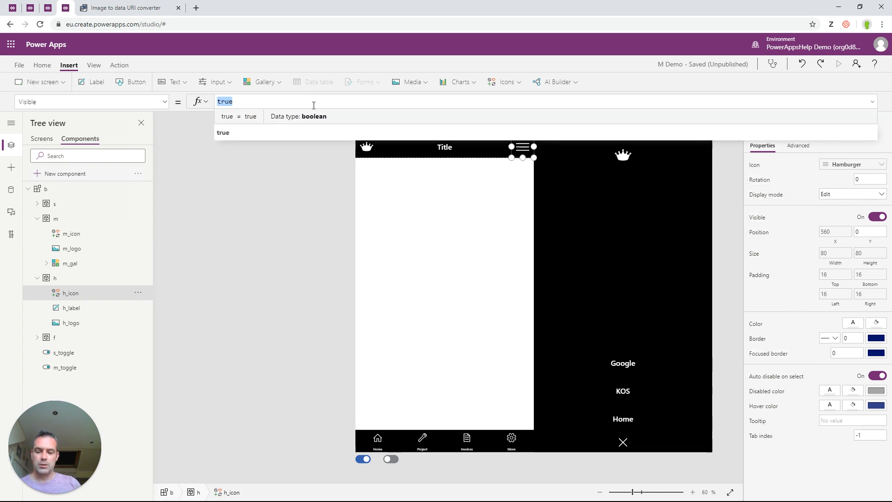
text(CountRow)
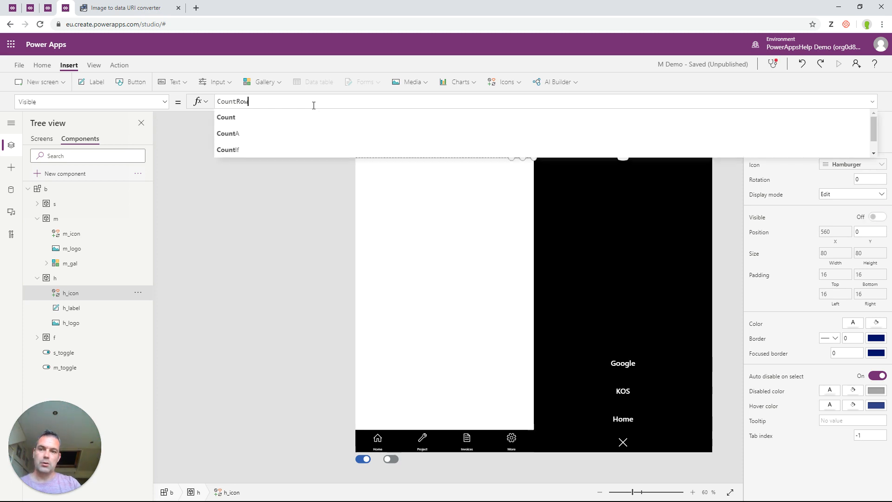
text(s()
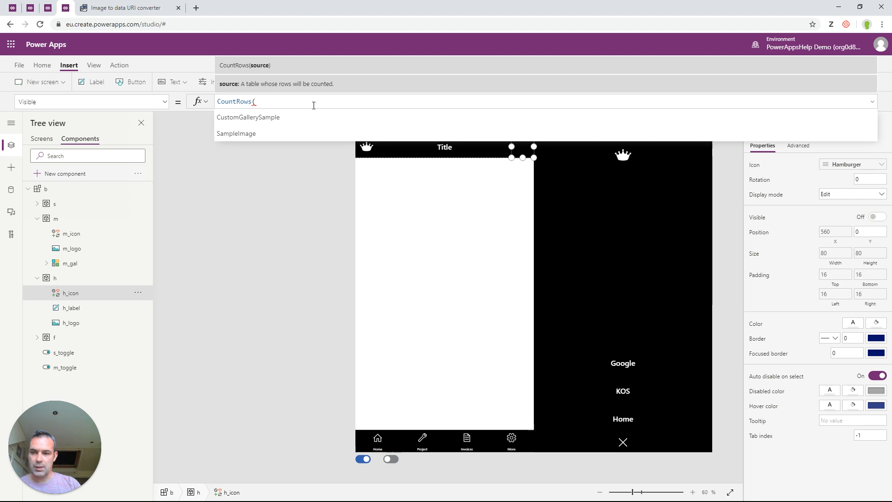
text(b)
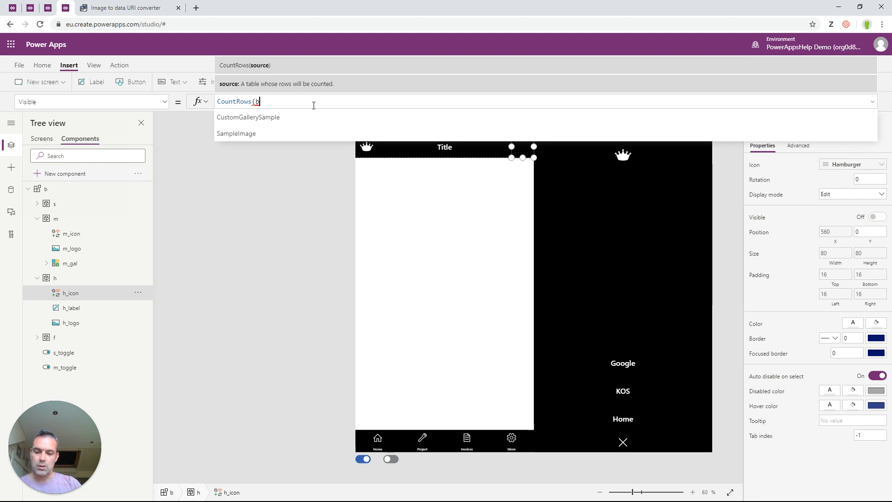
text(.)
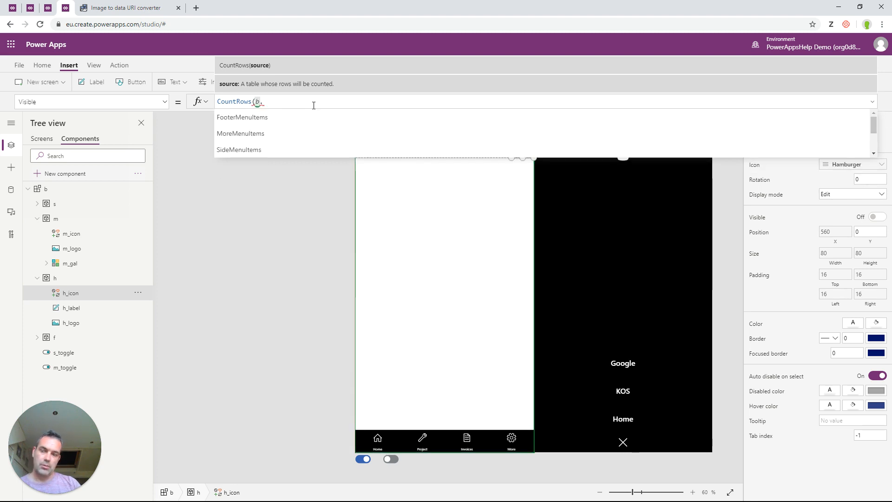
key(Down)
key(Down)
key(Down)
key(Return)
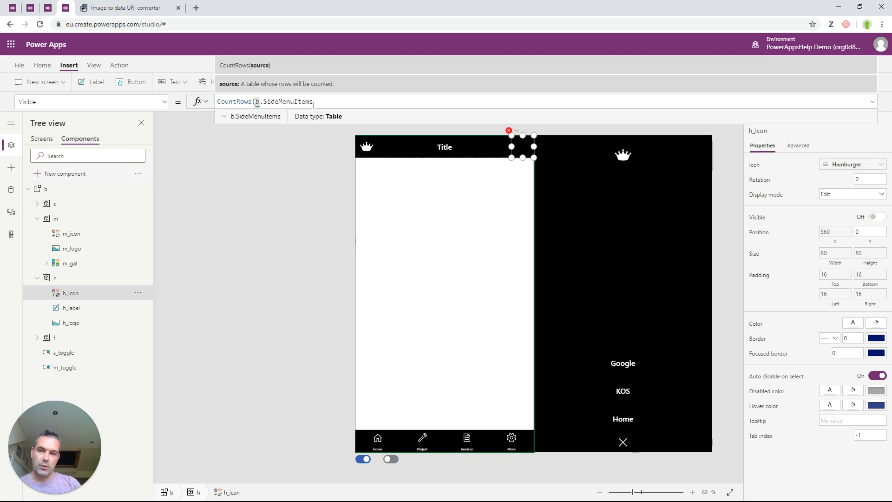
text())
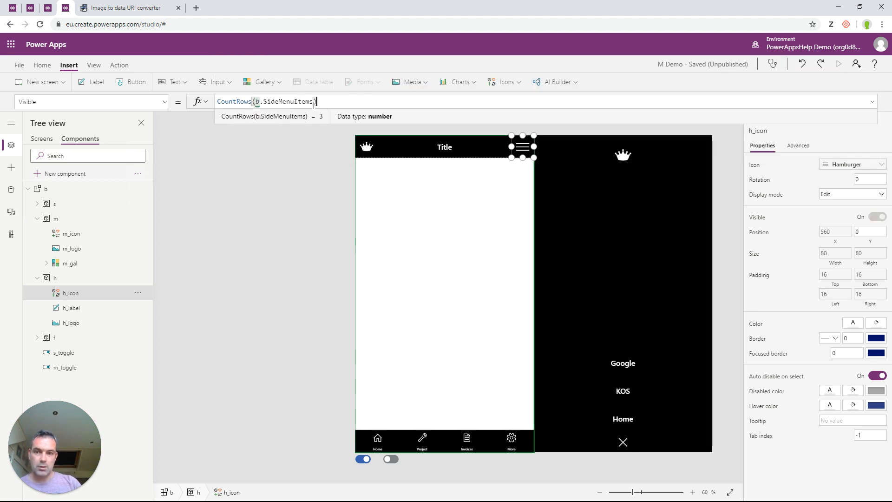
Step: Extend the Visible formula of h_icon to CountRows(b.SideMenuItems) > 0
key(BackSpace)
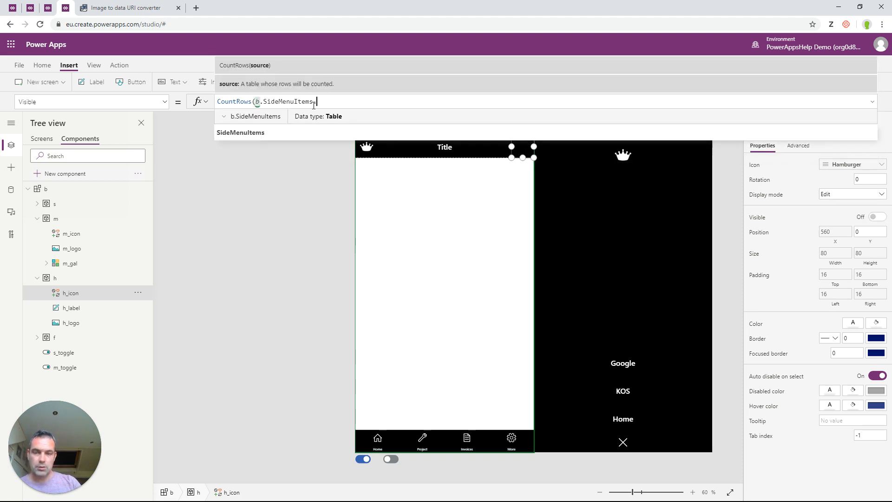
text(All)
key(BackSpace)
key(BackSpace)
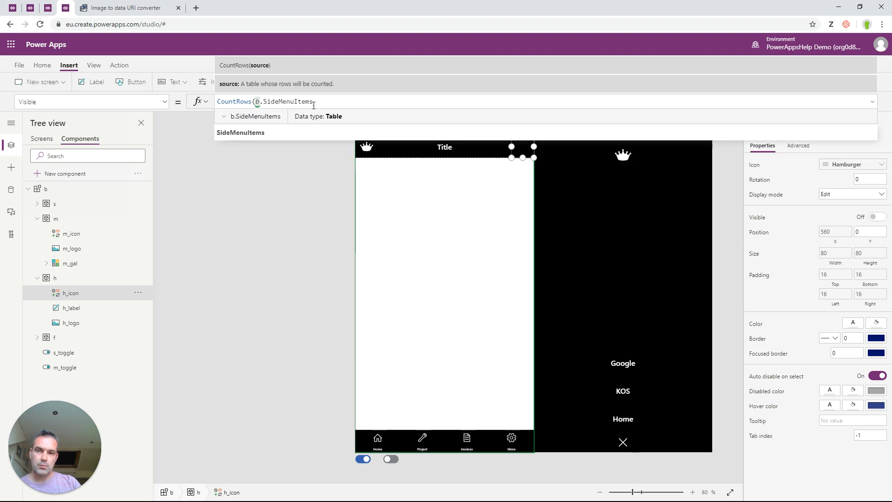
text() > 0)
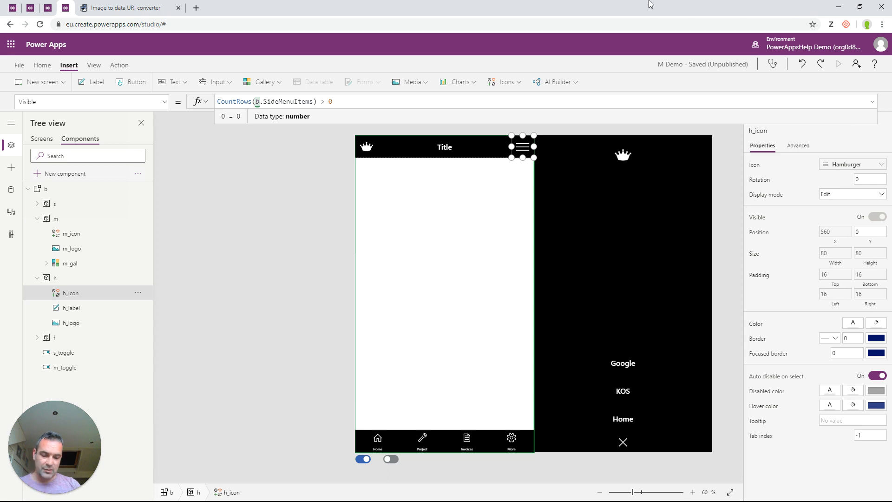
Step: Change the comparison in h_icon's Visible formula to = 0 and leave the formula to check the header
key(Delete)
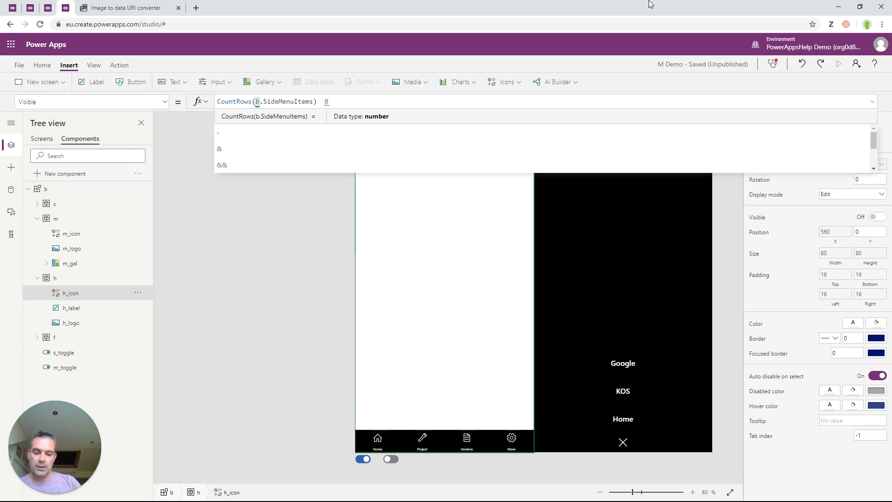
text(=)
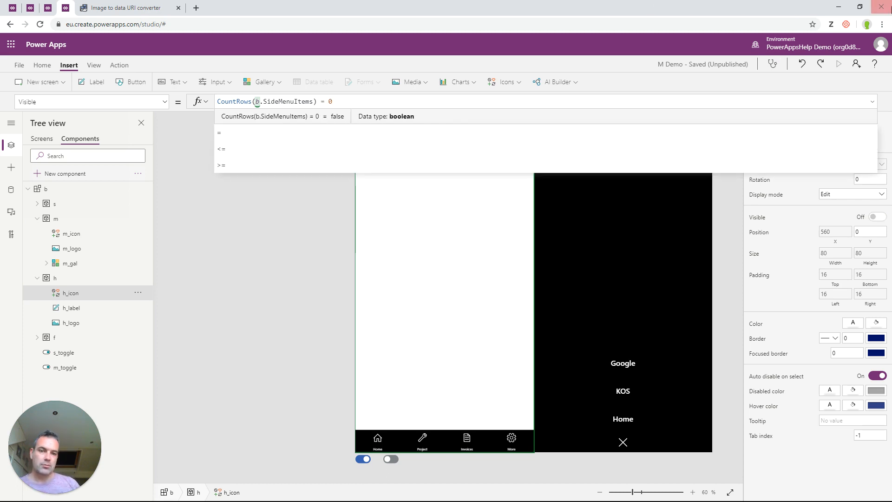
click(874, 104)
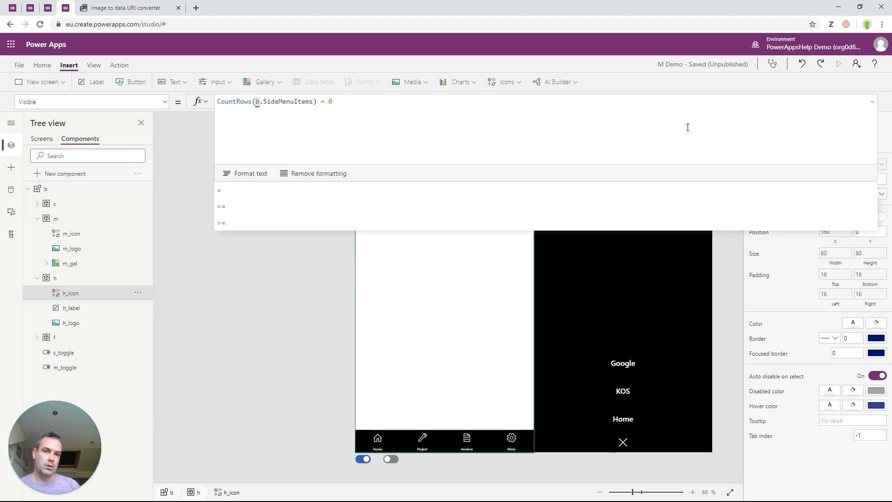
click(874, 102)
click(451, 255)
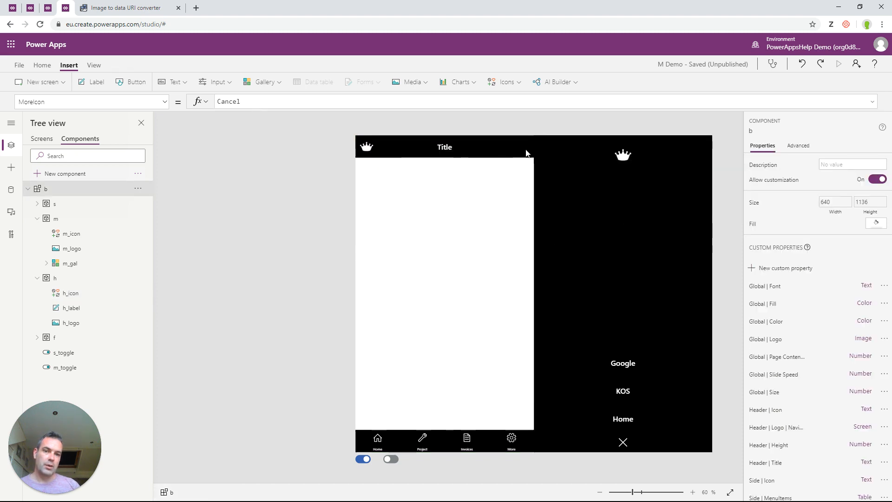
Step: Change the comparison in h_icon's Visible formula to CountRows(b.SideMenuItems) > 0 and collapse the h and m groups
click(62, 297)
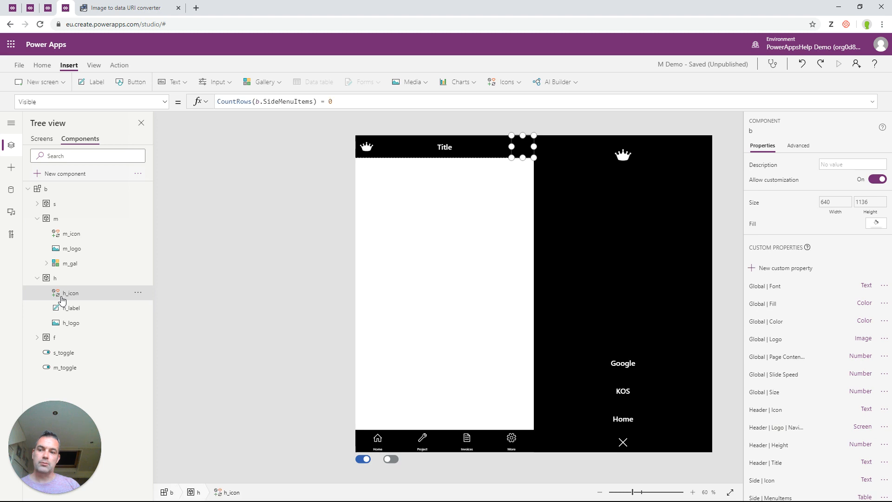
click(324, 101)
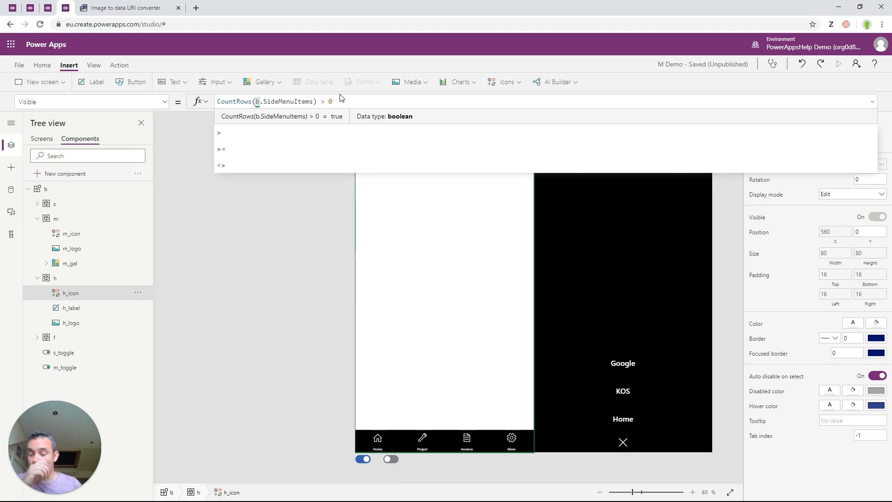
click(35, 281)
click(37, 218)
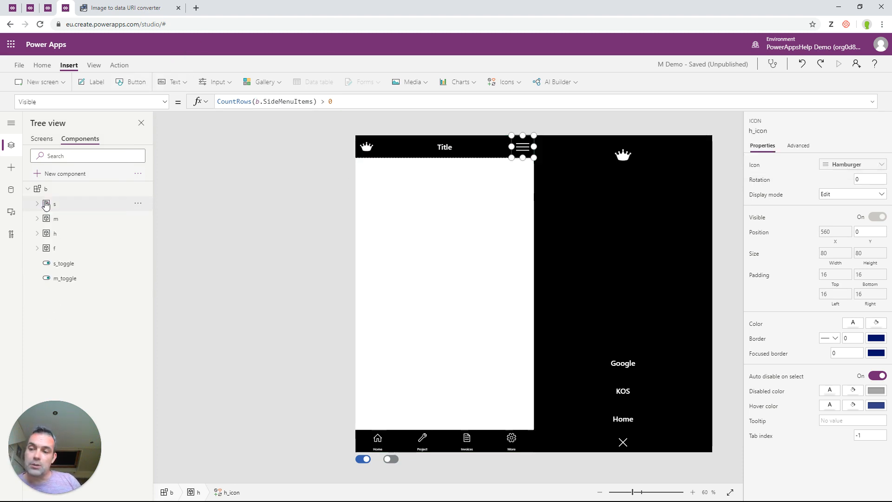
Step: Create a custom output property on component b with display name "Out | Page Container Y" and data type Number
click(60, 191)
scroll(832, 344, down, 3)
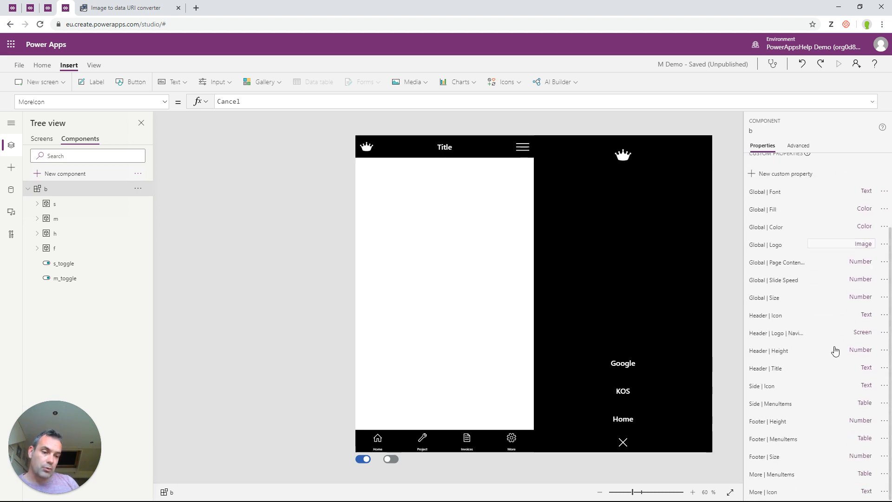
scroll(835, 353, up, 3)
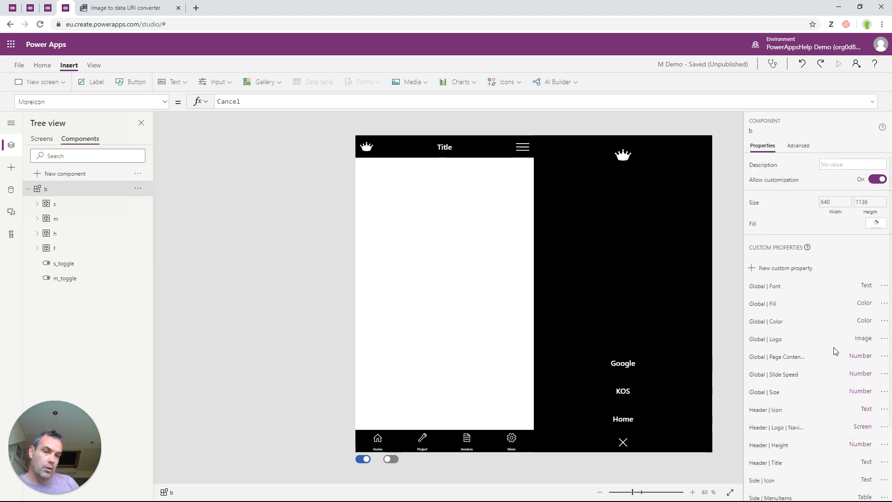
scroll(835, 352, down, 3)
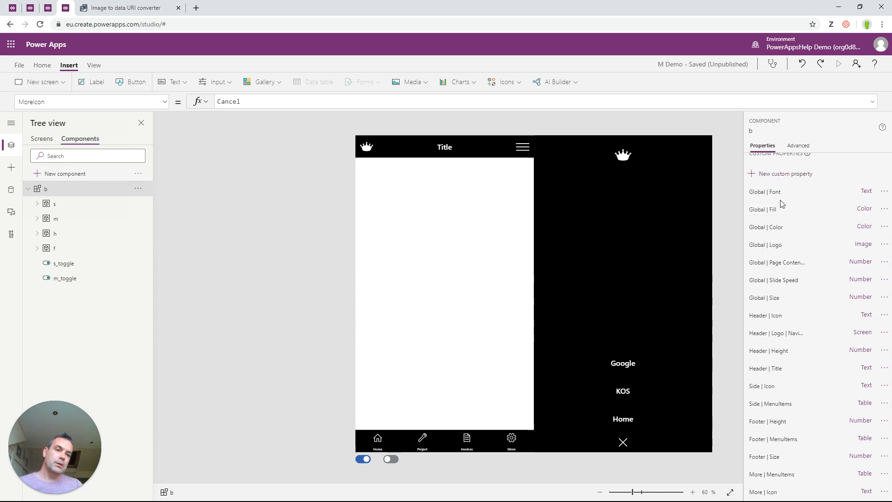
scroll(783, 205, up, 1)
click(785, 220)
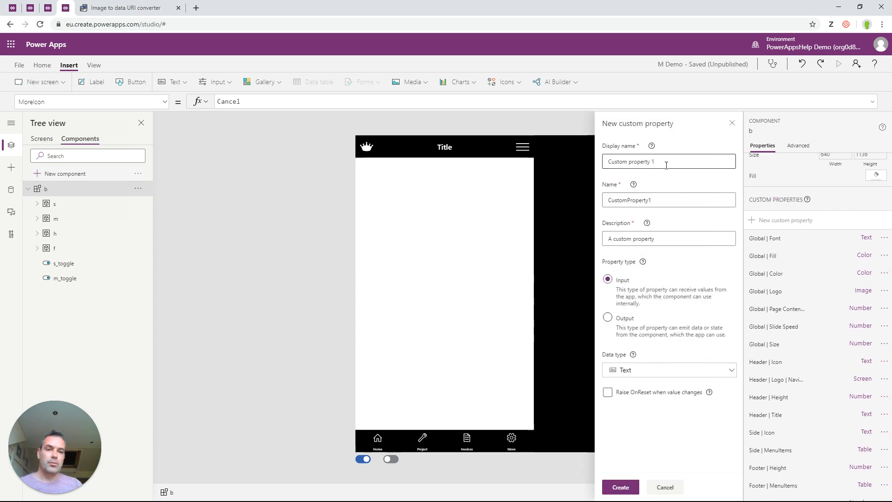
text(Out)
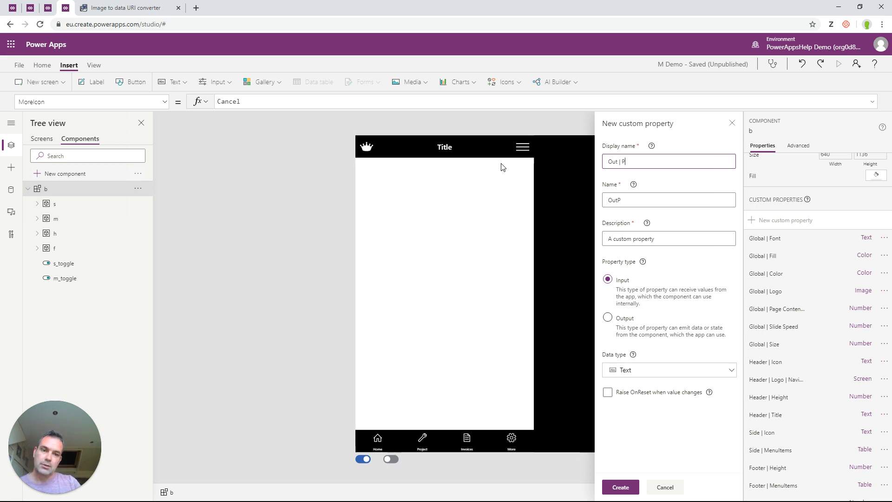
text( | Page Container Y)
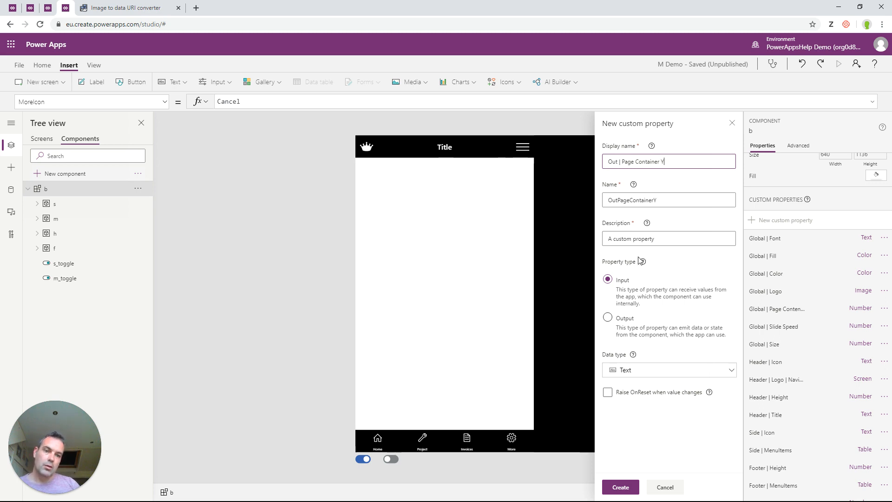
click(608, 317)
click(628, 370)
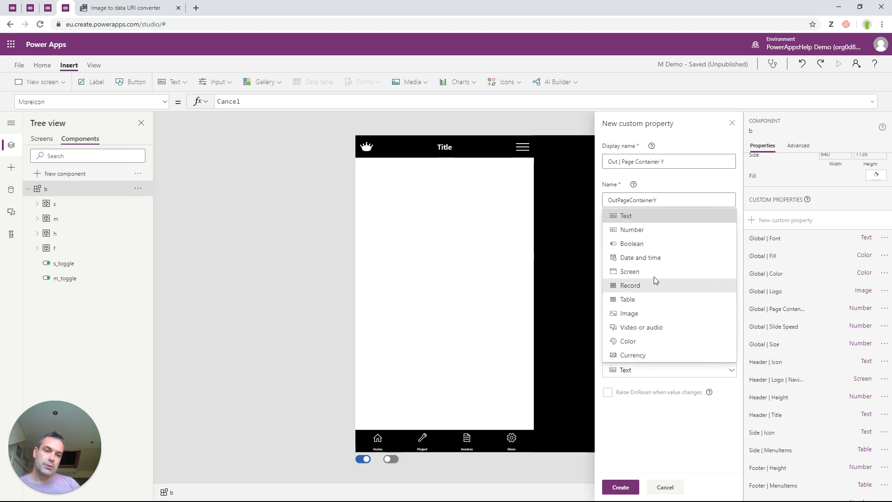
click(632, 229)
click(624, 487)
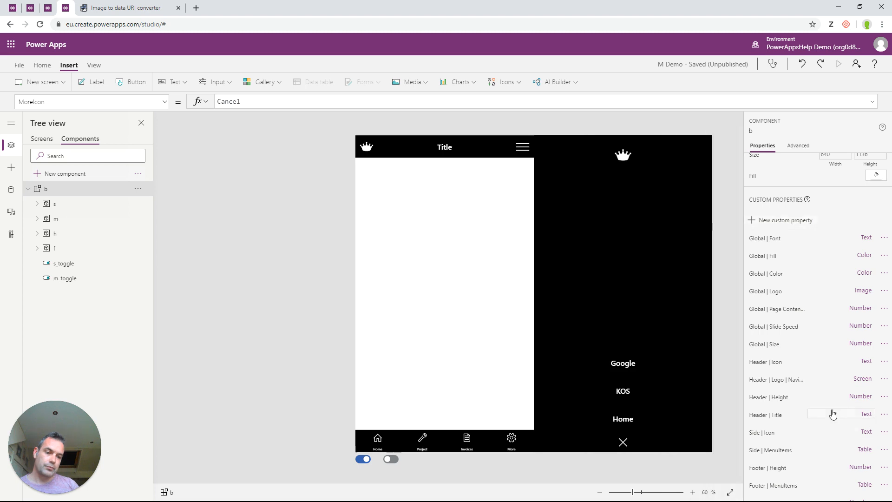
Step: Set the Out | Page Container Y property's formula to b.HeaderHeight + b.GlobalPageContentPadding
scroll(827, 418, down, 2)
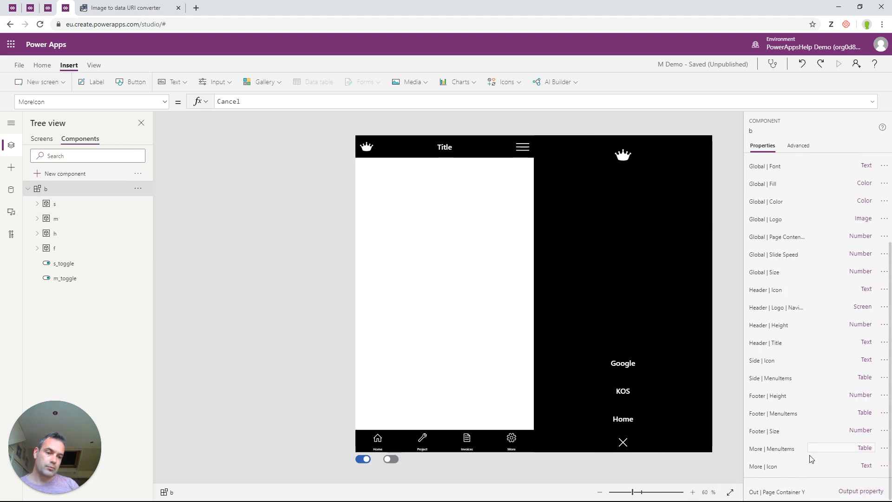
click(773, 491)
double_click(269, 105)
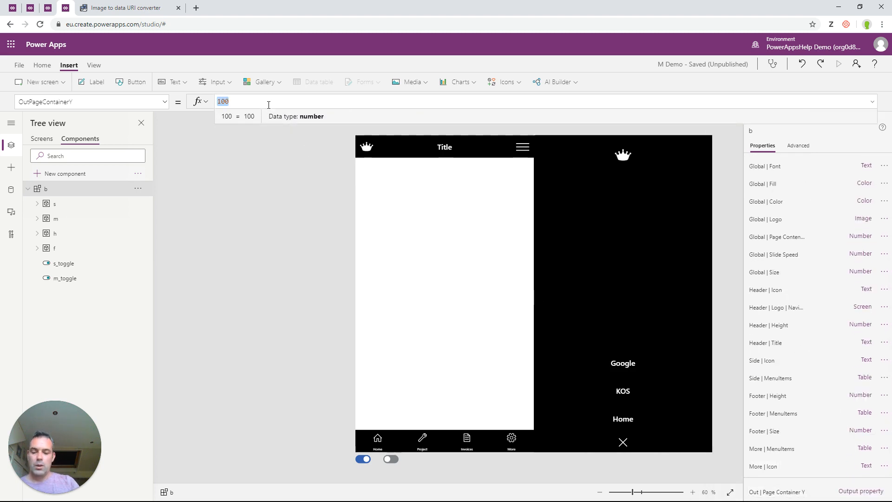
text(b.)
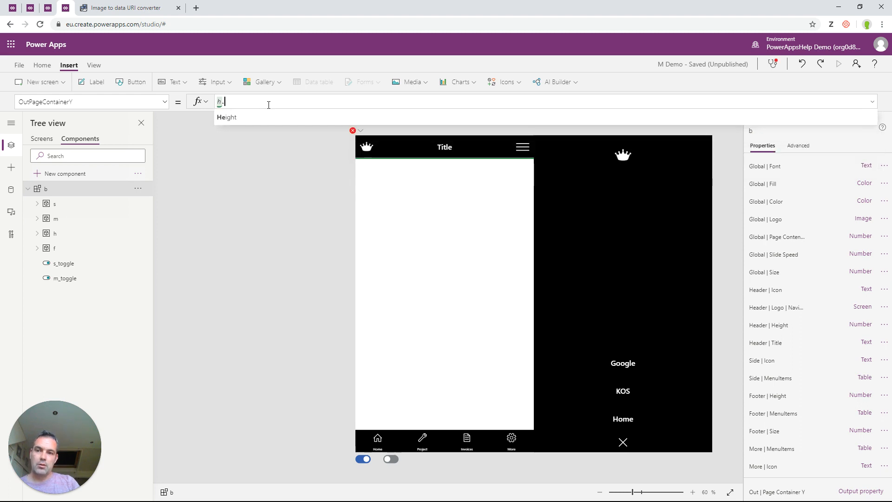
text(Head)
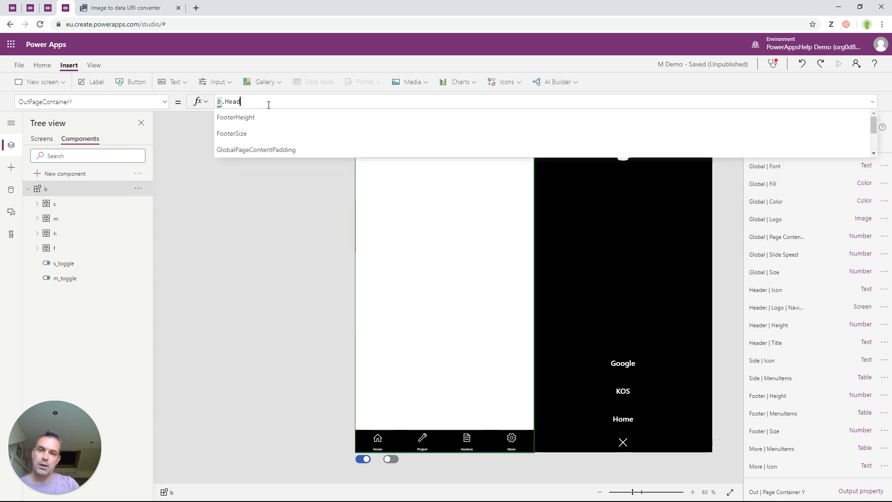
text(er)
key(Tab)
text(+ b)
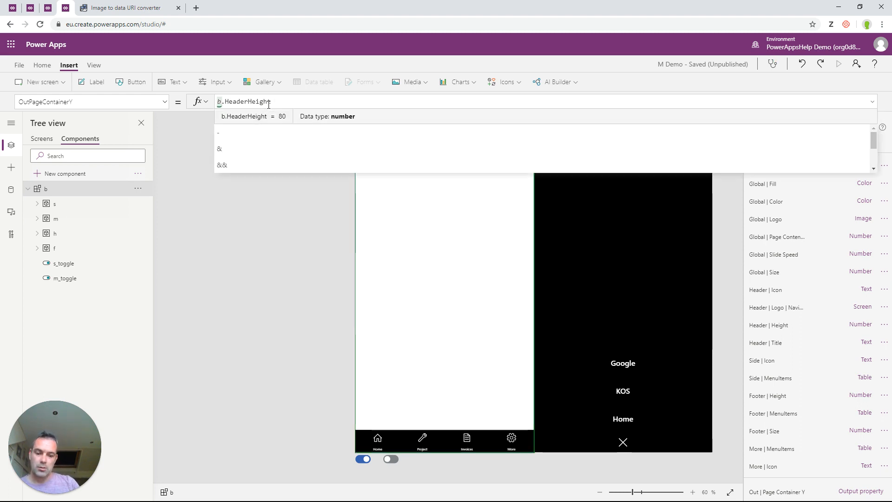
text(.Globa)
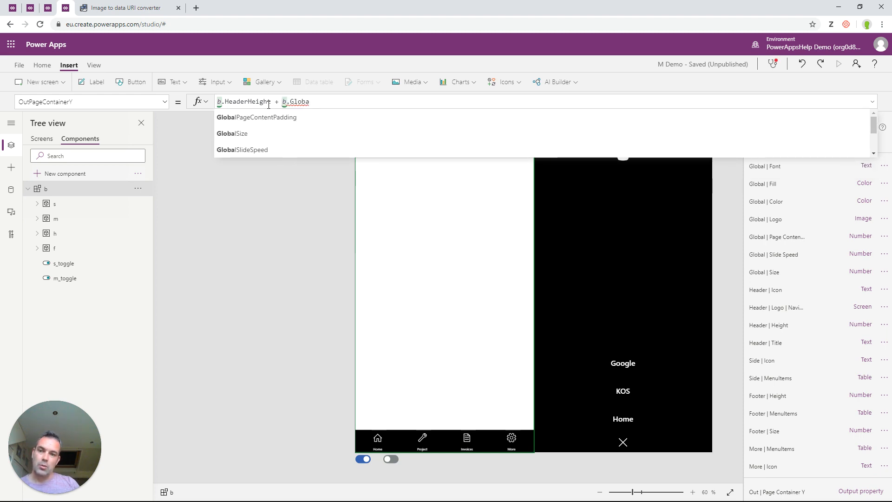
key(Tab)
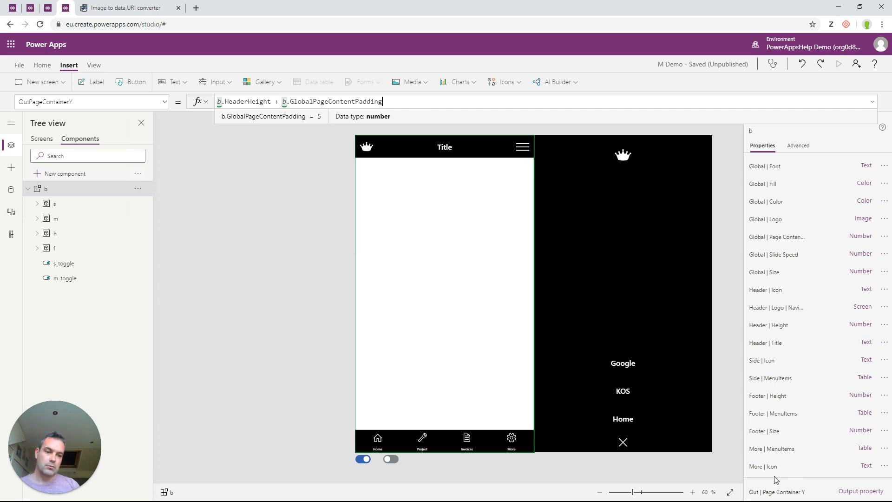
Step: Change the display name of the Out | Page Container Y property to "Out | Page Content Y" and save it
click(862, 492)
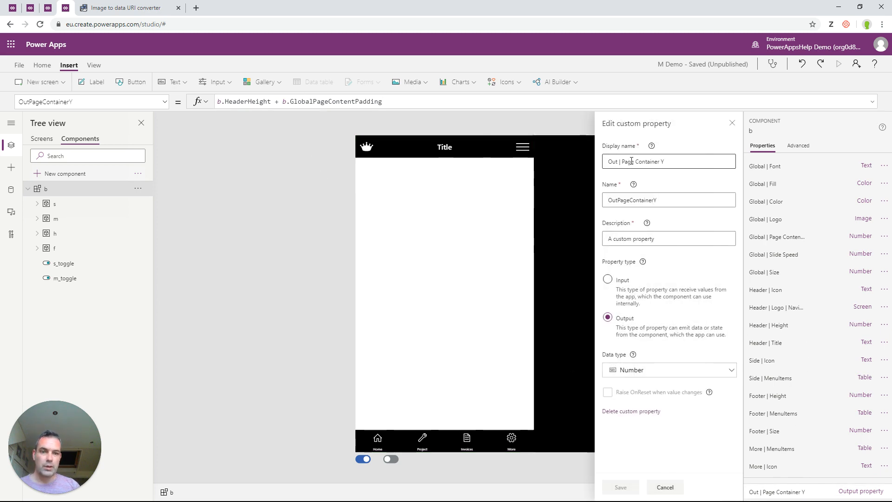
double_click(648, 162)
text(Content)
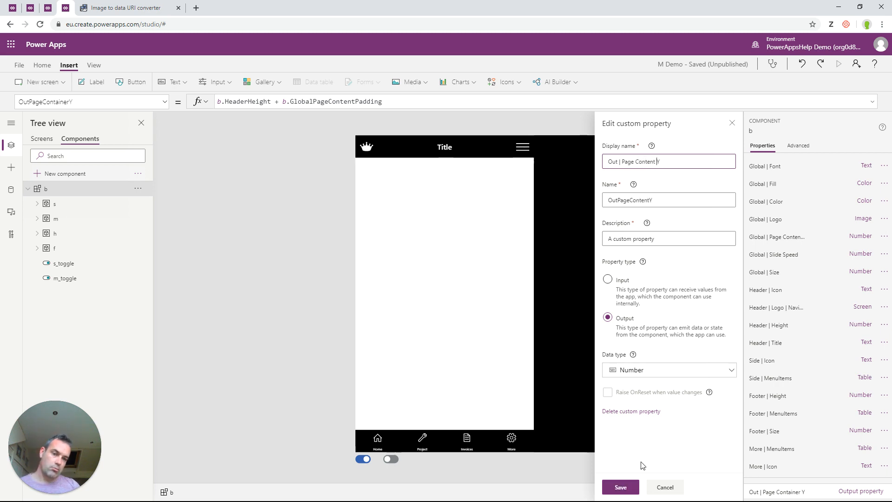
click(621, 487)
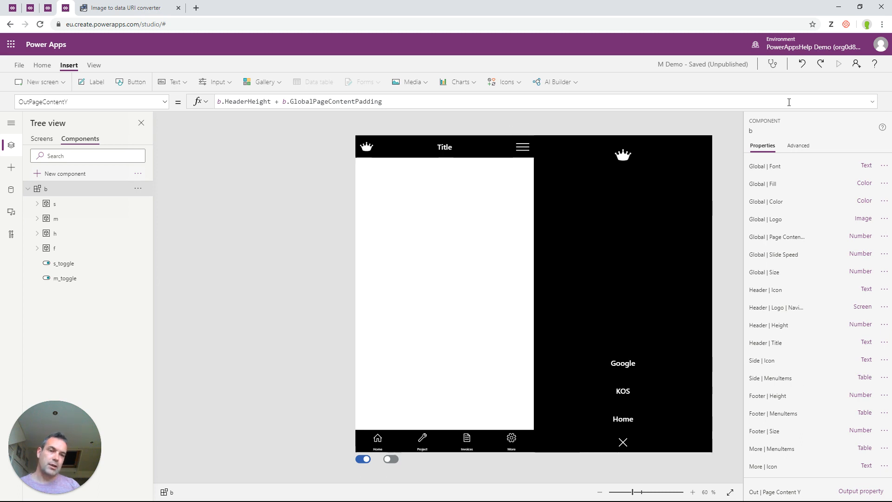
Step: Create a second custom output property on component b named "Out | Page Content Height" with data type Number
scroll(785, 191, up, 3)
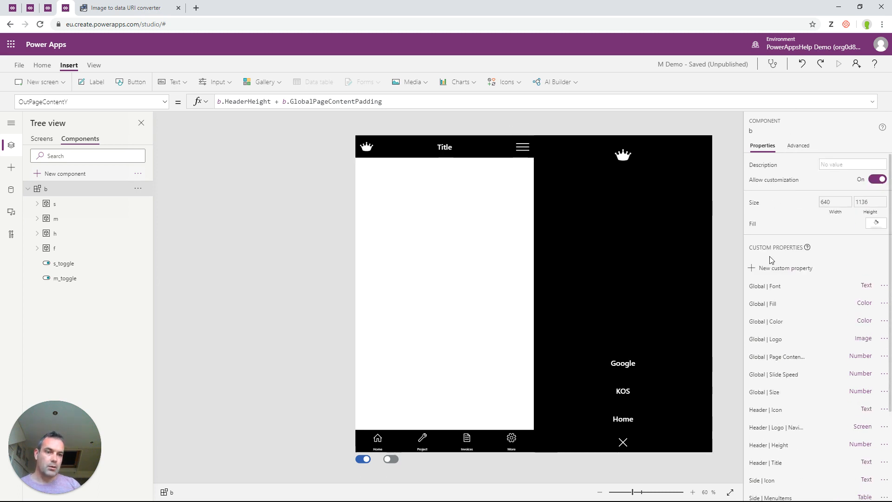
click(774, 269)
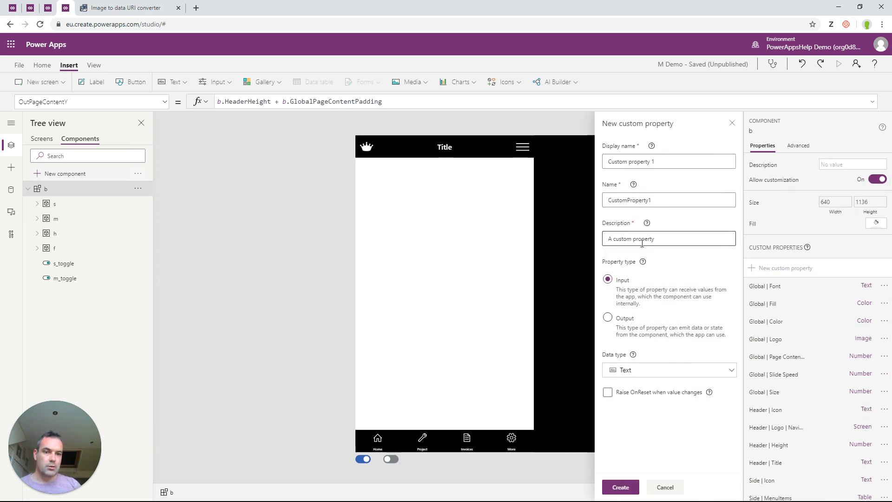
click(618, 317)
click(627, 371)
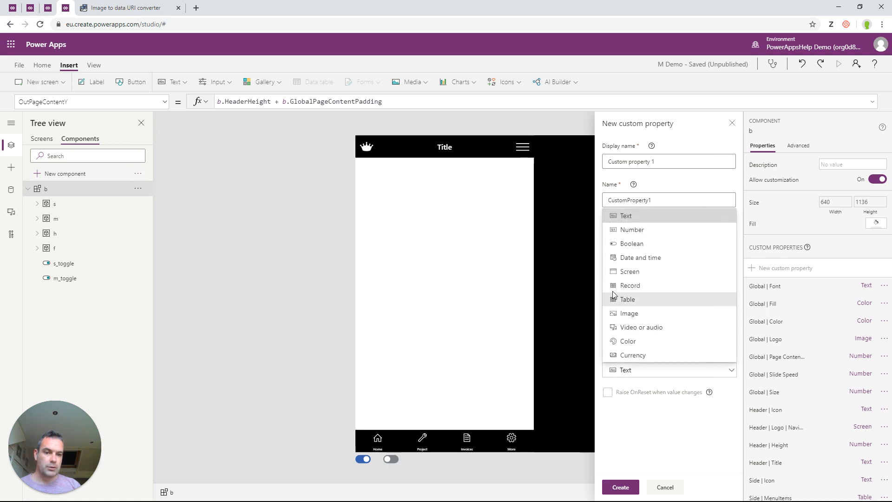
click(627, 230)
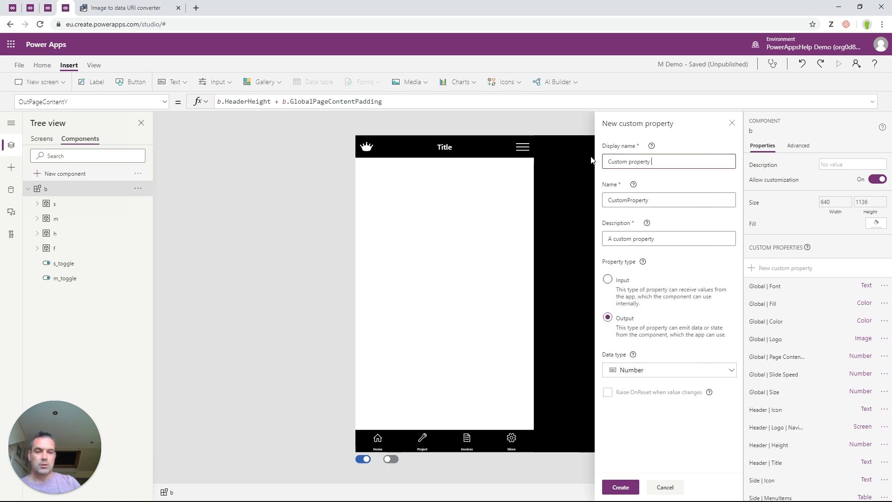
key(BackSpace)
key(BackSpace)
key(BackSpace)
key(BackSpace)
key(BackSpace)
key(BackSpace)
key(BackSpace)
key(BackSpace)
key(BackSpace)
key(BackSpace)
key(BackSpace)
key(BackSpace)
key(BackSpace)
key(BackSpace)
key(BackSpace)
text(Out)
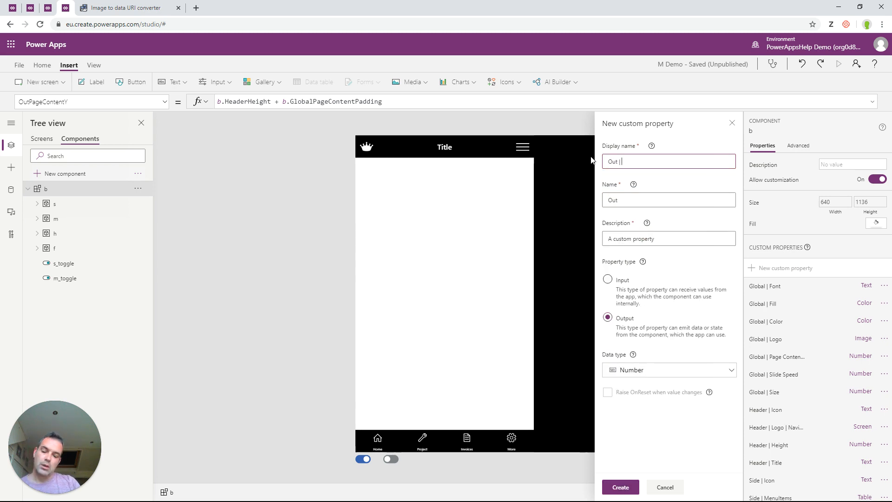
text( | Page Content Height)
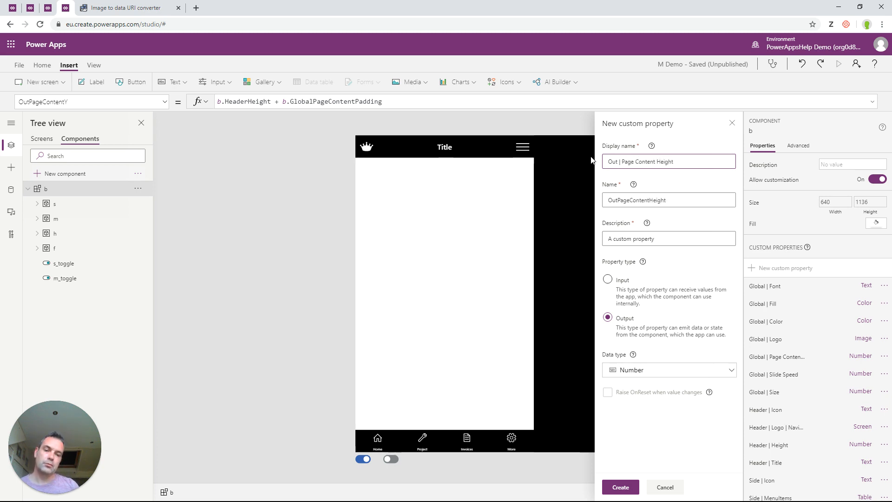
click(622, 487)
Step: Replace the Out | Page Content Height default value with the start of a formula: App.Height - b.HeaderHeight +
scroll(827, 404, down, 2)
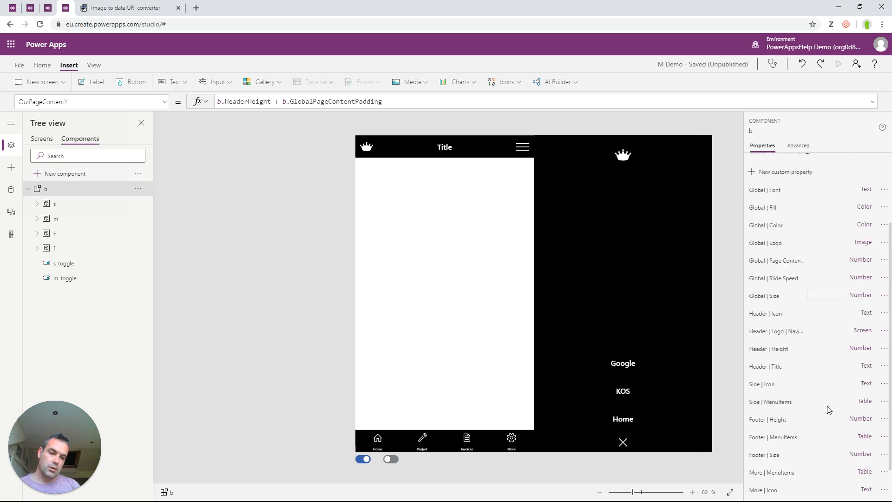
scroll(829, 409, down, 1)
click(783, 491)
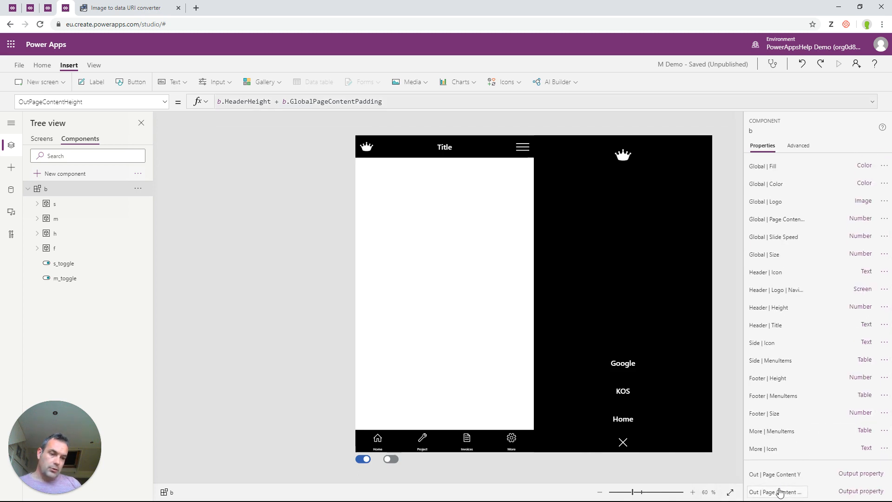
double_click(235, 103)
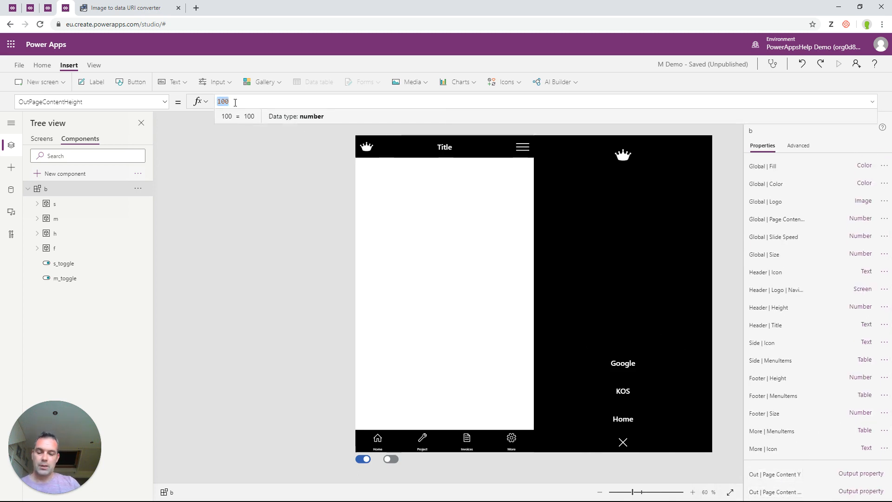
key(BackSpace)
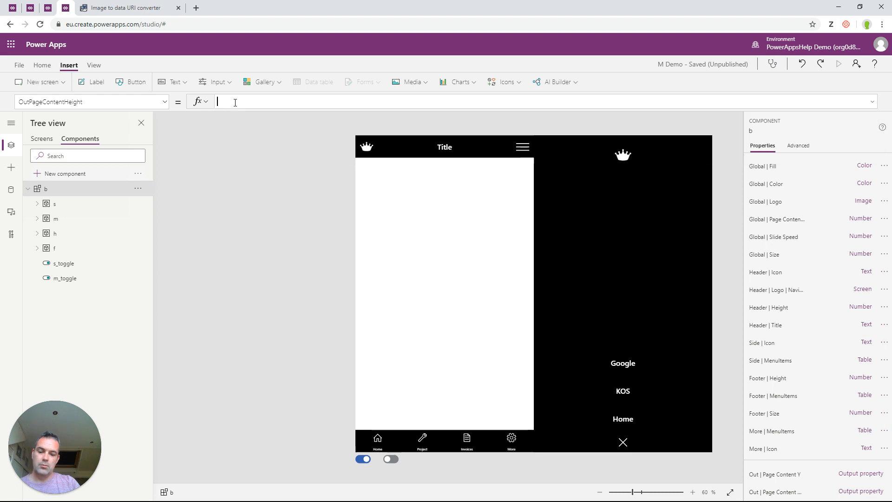
text(App)
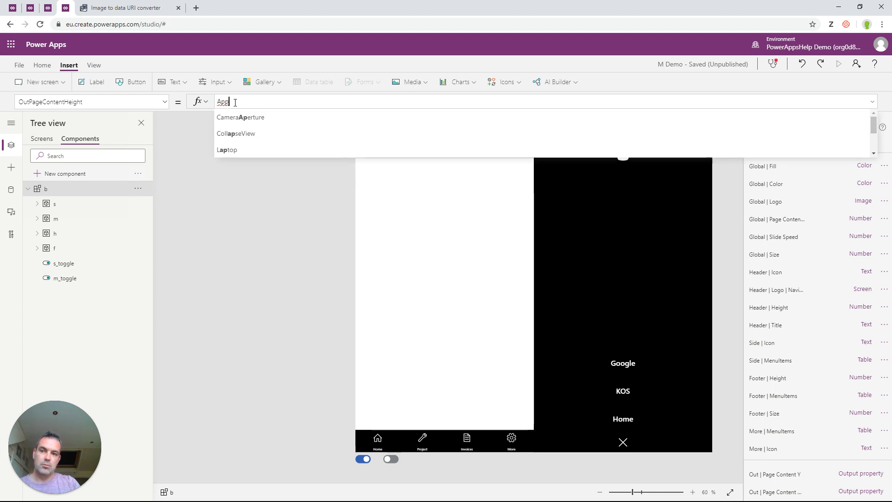
text(.Height)
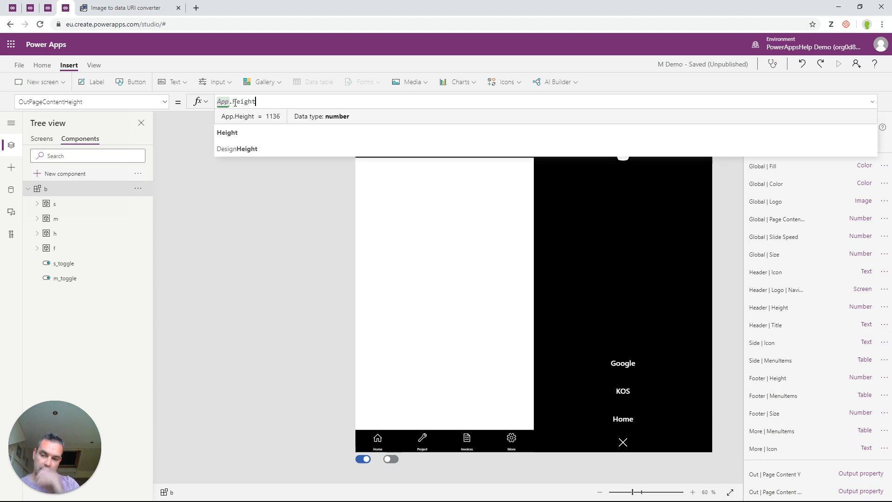
text( -)
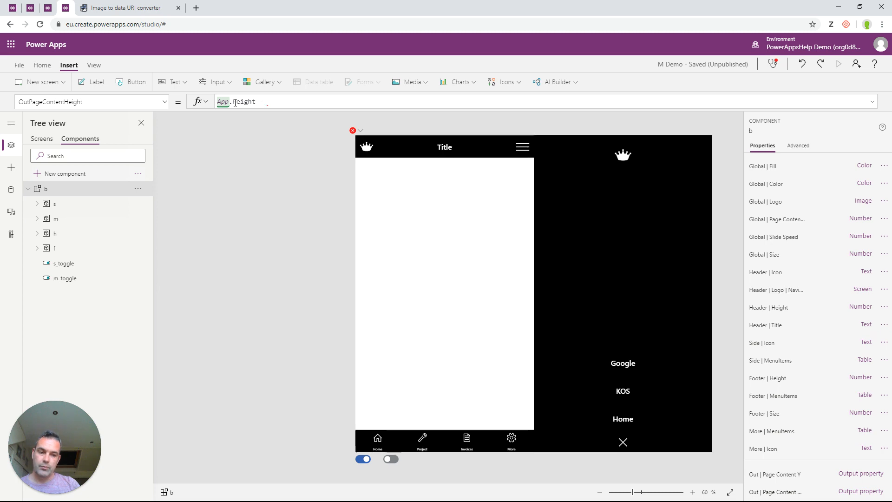
text(b.)
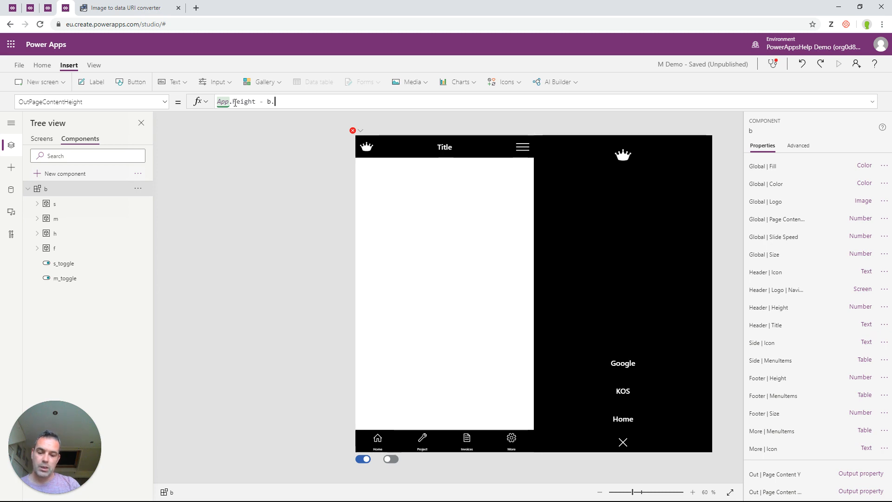
text(He)
text(aderHeight -)
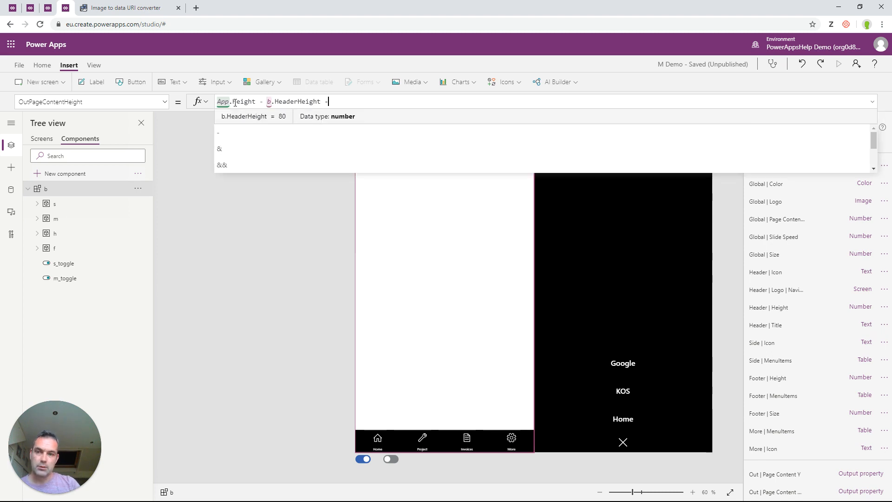
key(BackSpace)
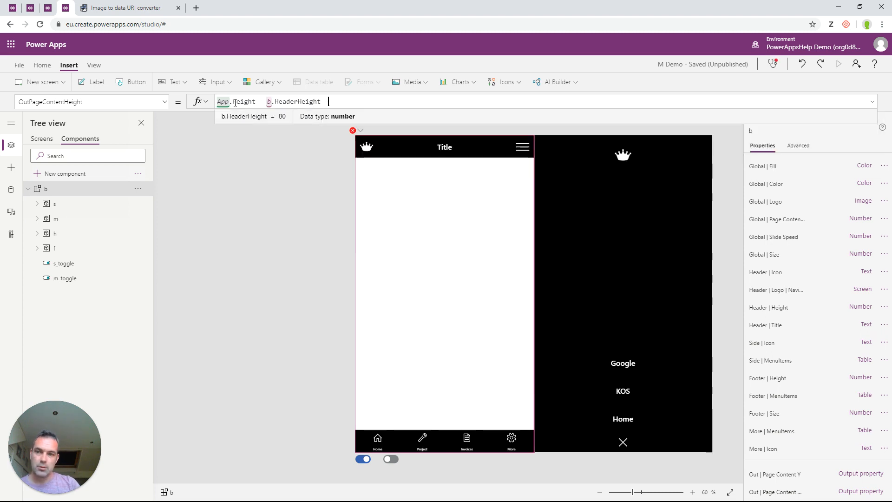
text(+)
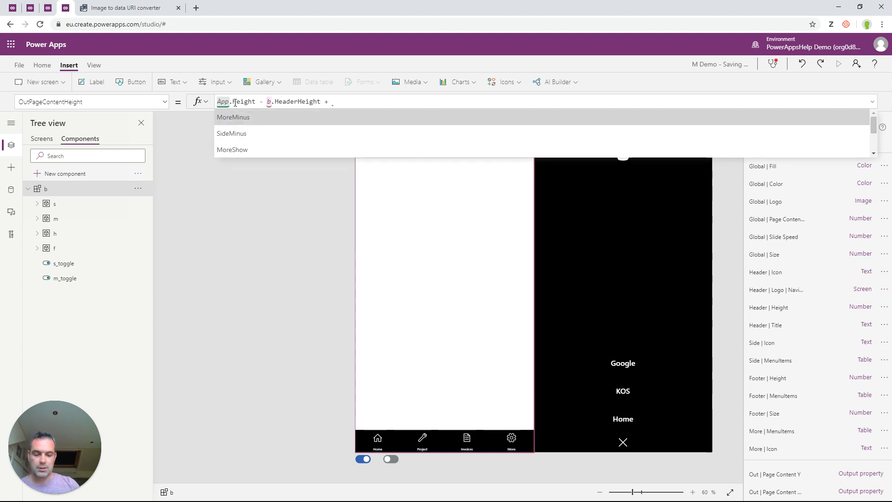
Step: Enclose everything subtracted from App.Height in parentheses and add b.GlobalPageContentPadding after b.HeaderHeight +
key(Left)
key(Left)
key(Left)
key(Left)
key(Left)
key(Left)
key(Left)
key(Left)
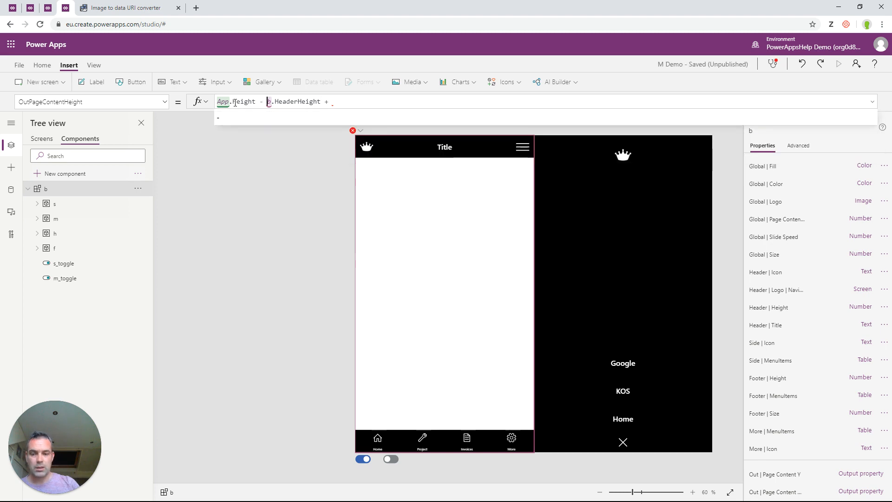
text(()
key(Right)
key(End)
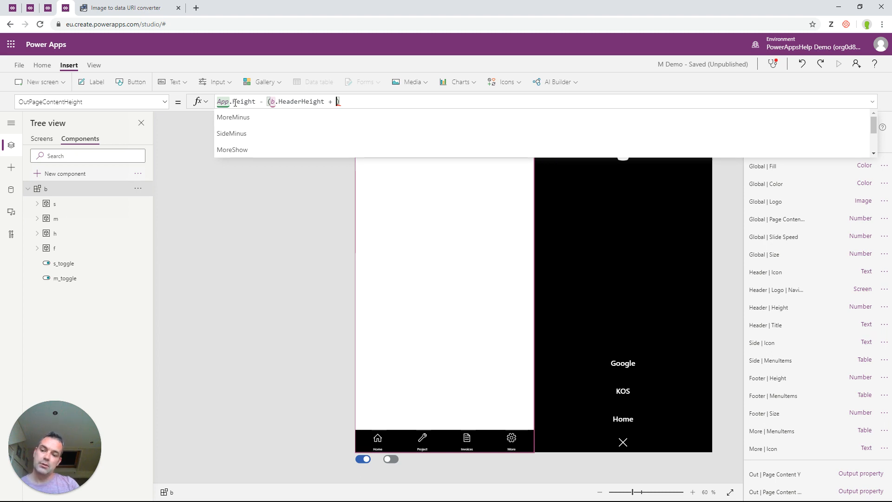
text(b.pa)
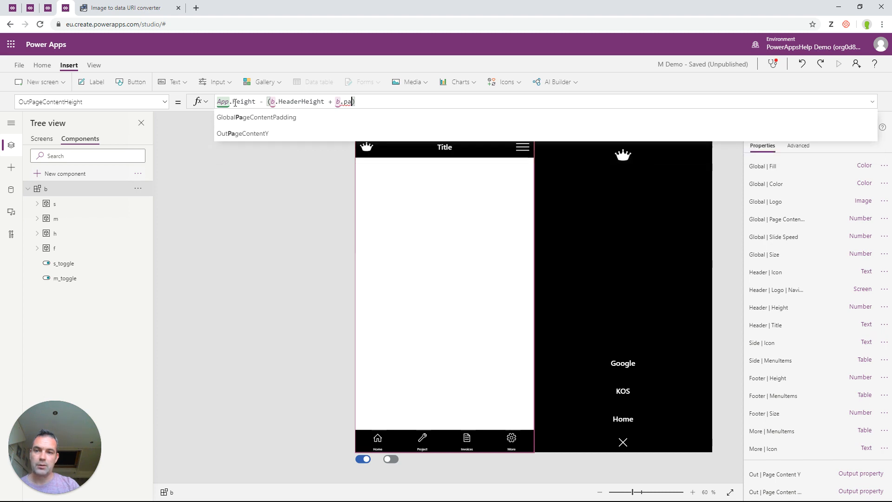
key(Tab)
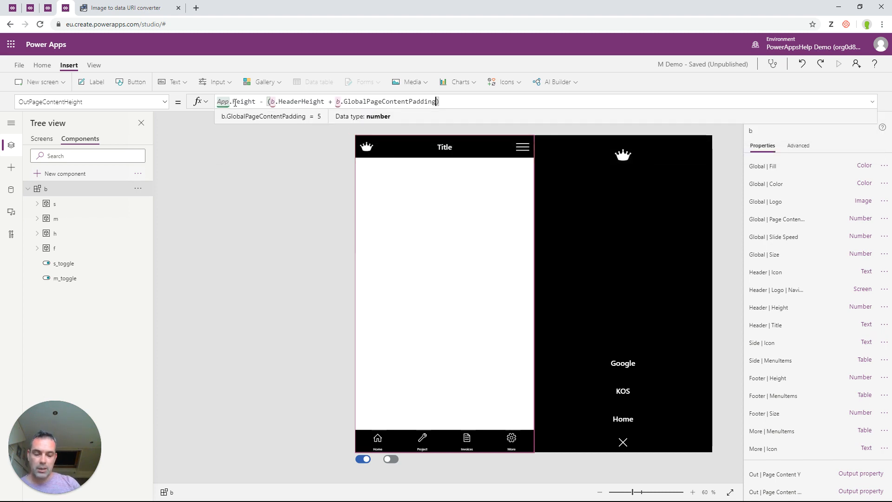
Step: Double the padding term in the height formula by making it (b.GlobalPageContentPadding * 2) inside the outer parentheses
key(Left)
key(Left)
key(Left)
key(Left)
key(Left)
key(Left)
key(Left)
key(Left)
key(Left)
key(Left)
key(Left)
key(Left)
key(Left)
key(Left)
key(Left)
key(Left)
key(Left)
key(Left)
key(Left)
key(Left)
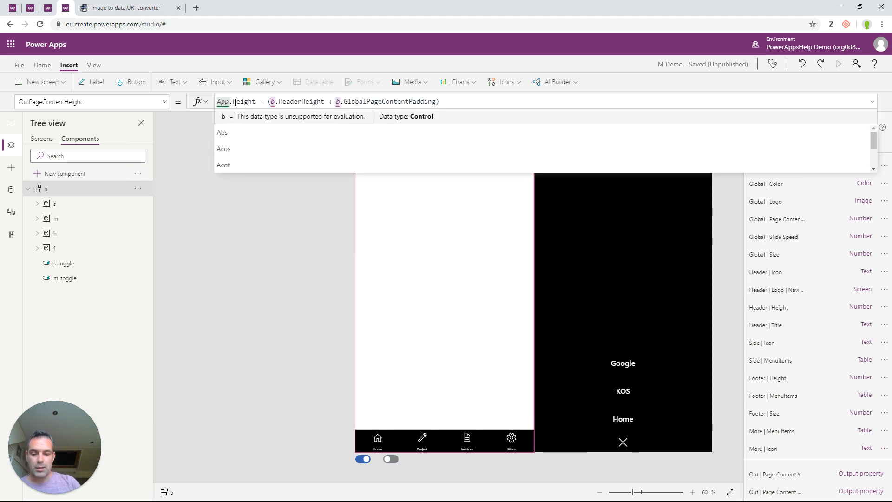
text(()
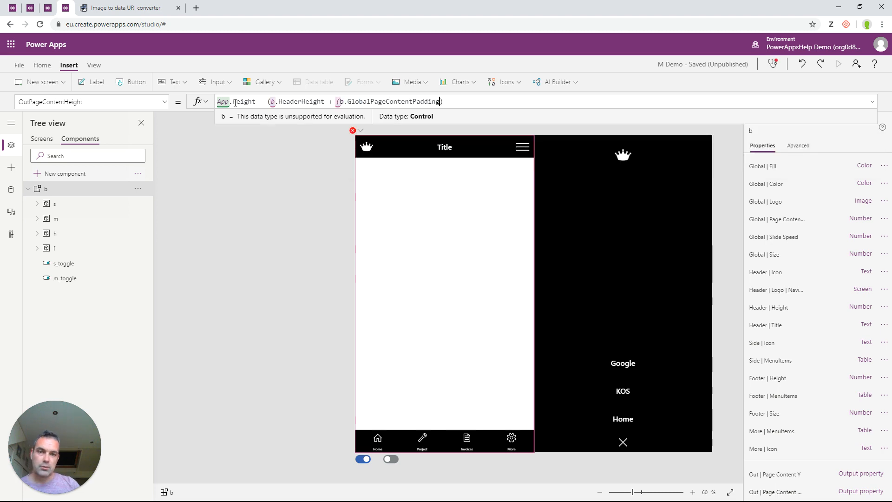
text( * 2))
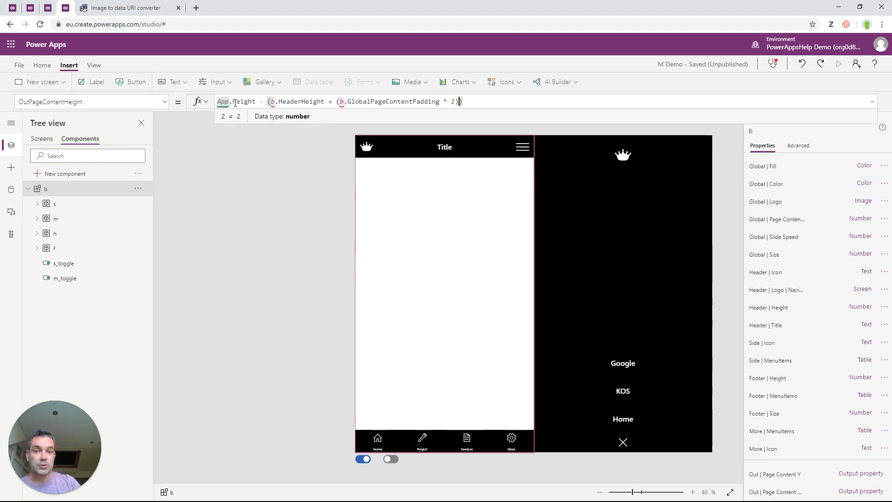
Step: Insert b.FooterHeight + between the header height and padding terms of the height formula, and select the whole formula to check its value
key(Left)
key(Left)
key(Left)
key(Left)
key(Left)
key(Left)
key(Left)
key(Left)
key(Left)
key(Left)
key(Left)
key(Left)
key(Left)
key(Left)
key(Left)
key(Left)
key(Left)
key(Left)
key(Left)
key(Left)
key(Left)
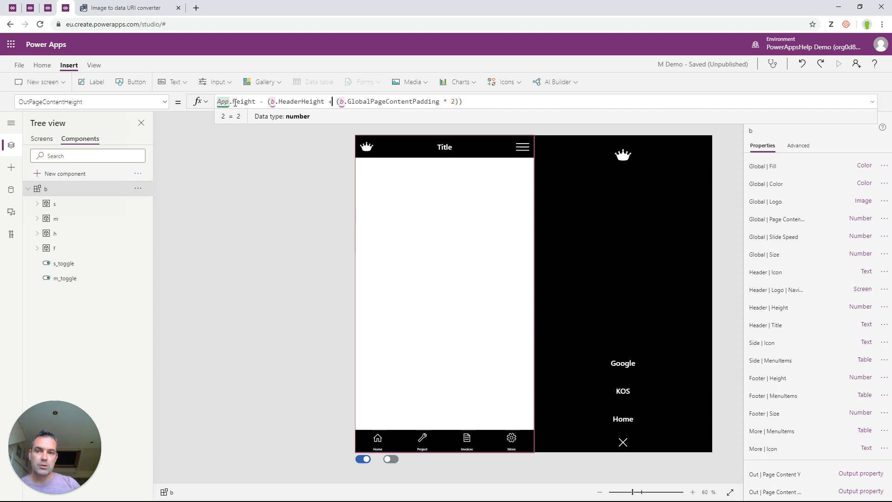
key(Right)
text(+)
key(Left)
text(b.)
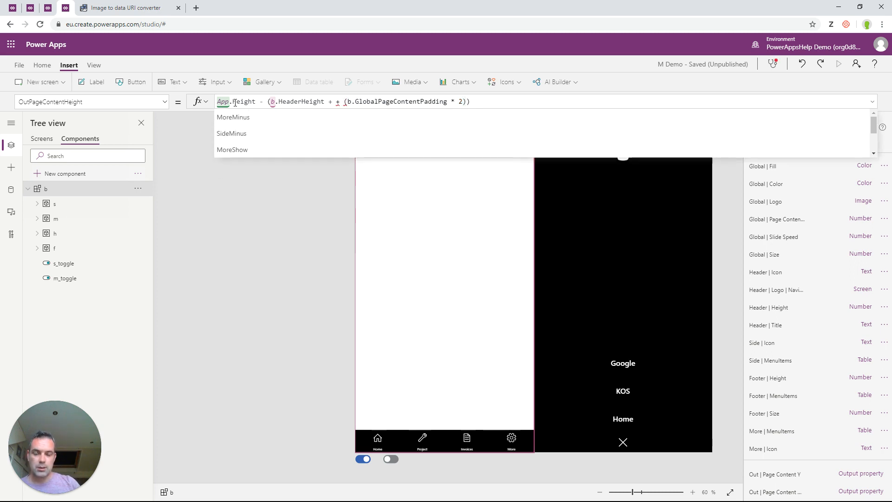
text(Footerh)
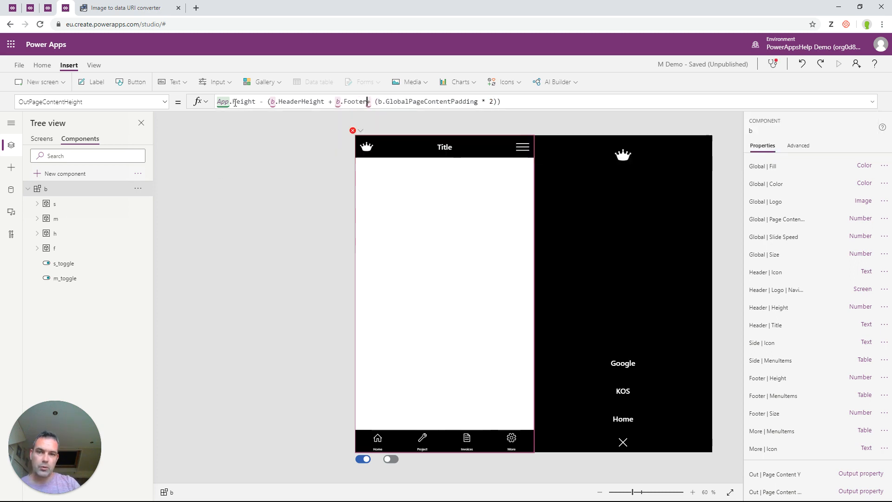
key(Tab)
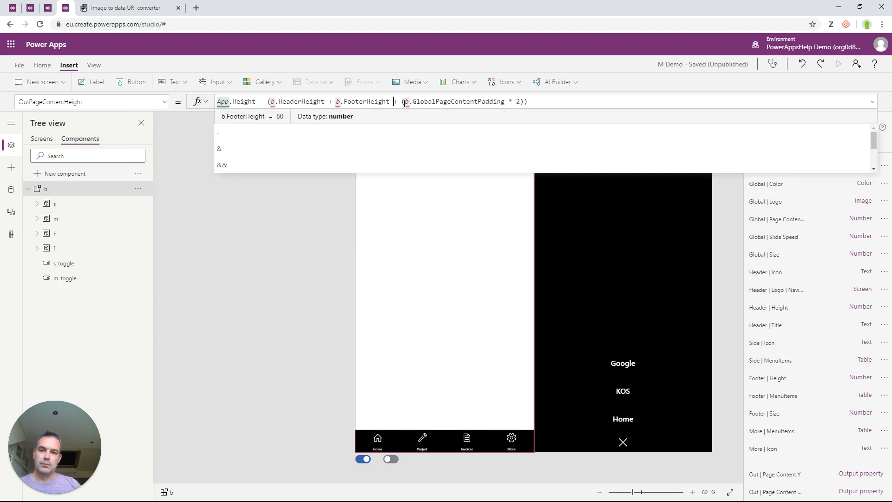
click(365, 102)
click(448, 102)
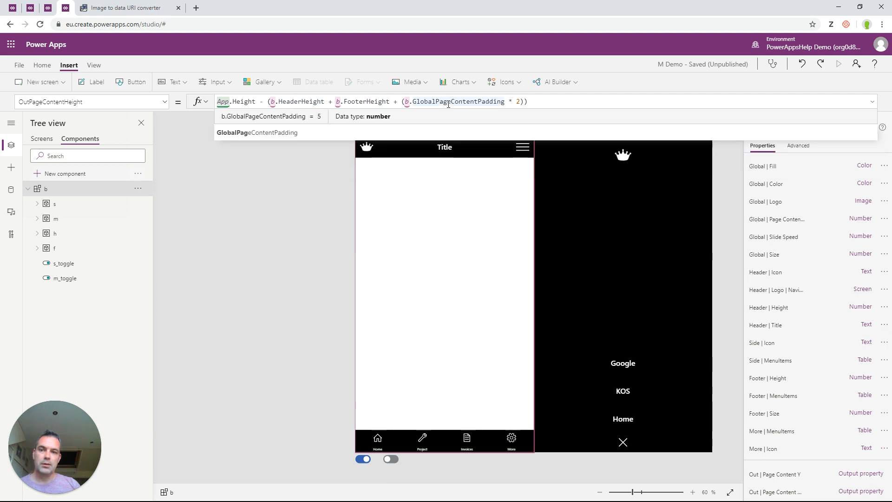
drag(542, 102, 217, 102)
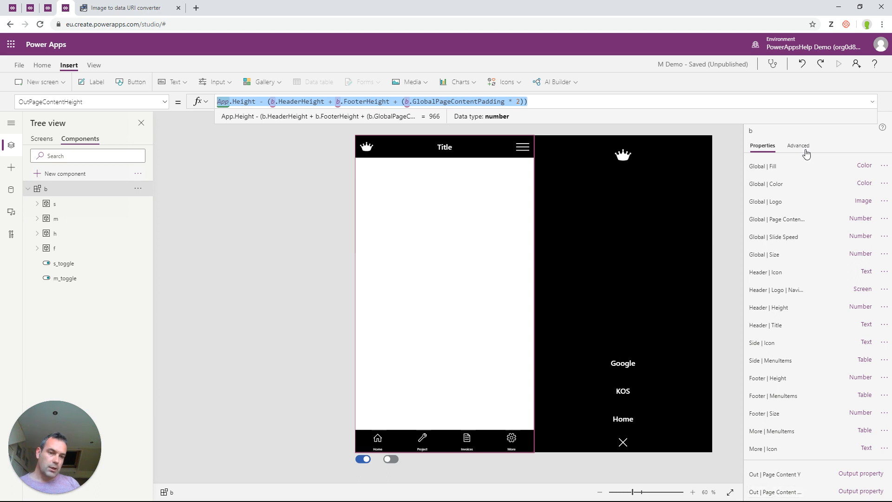
Step: Create a custom output property on component b with display name "Out | Page Content Visible" and data type Boolean
scroll(766, 188, up, 3)
click(765, 265)
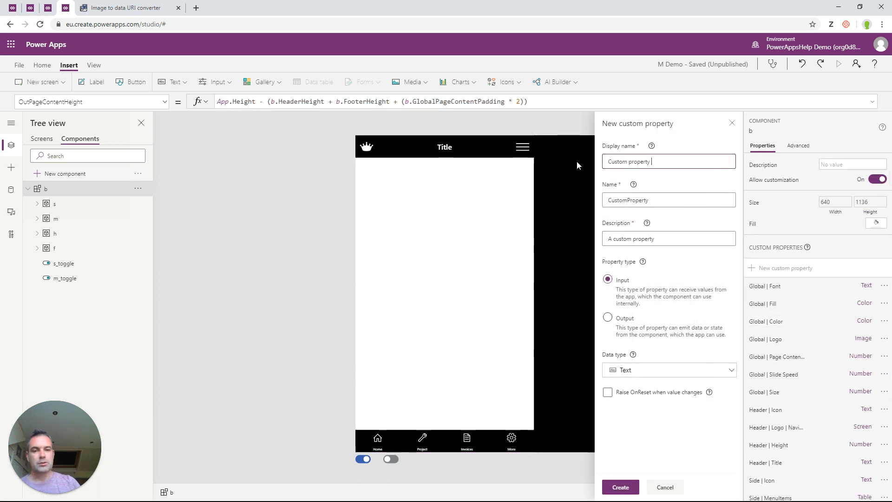
key(BackSpace)
key(BackSpace)
key(BackSpace)
key(BackSpace)
key(BackSpace)
key(BackSpace)
key(BackSpace)
key(BackSpace)
key(BackSpace)
key(BackSpace)
key(BackSpace)
key(BackSpace)
key(BackSpace)
key(BackSpace)
key(BackSpace)
key(BackSpace)
key(BackSpace)
text(Out )
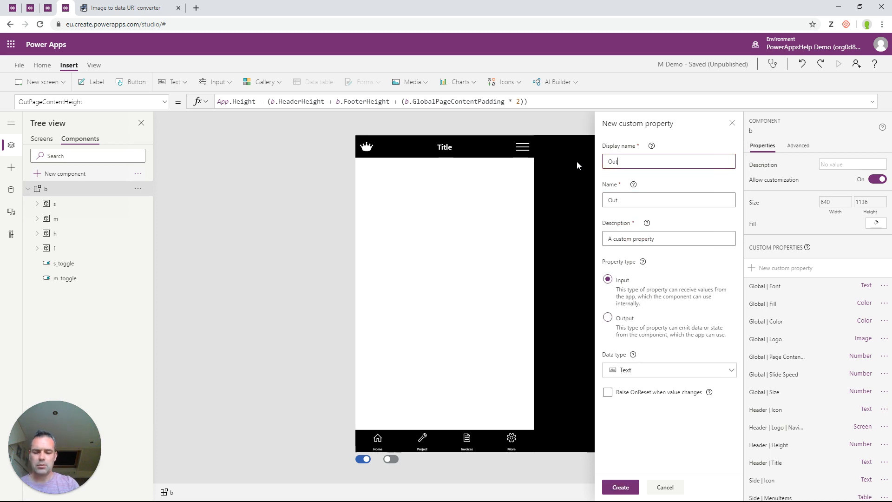
text(|)
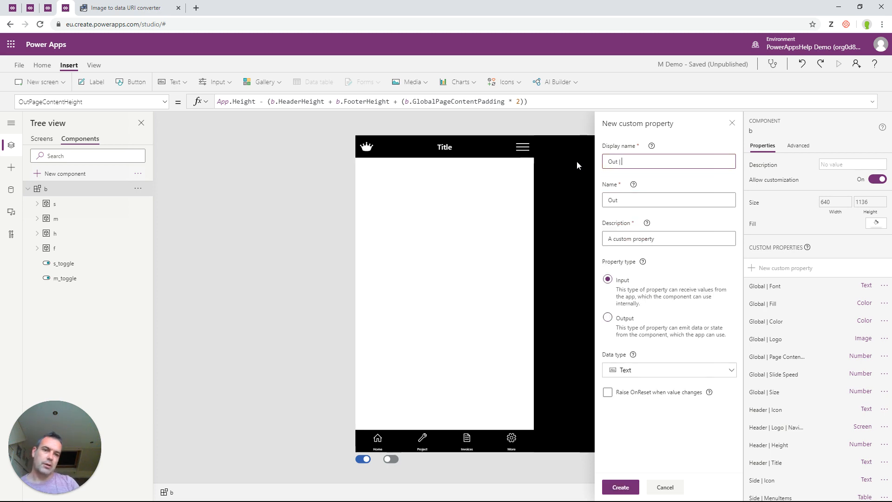
text( Pae)
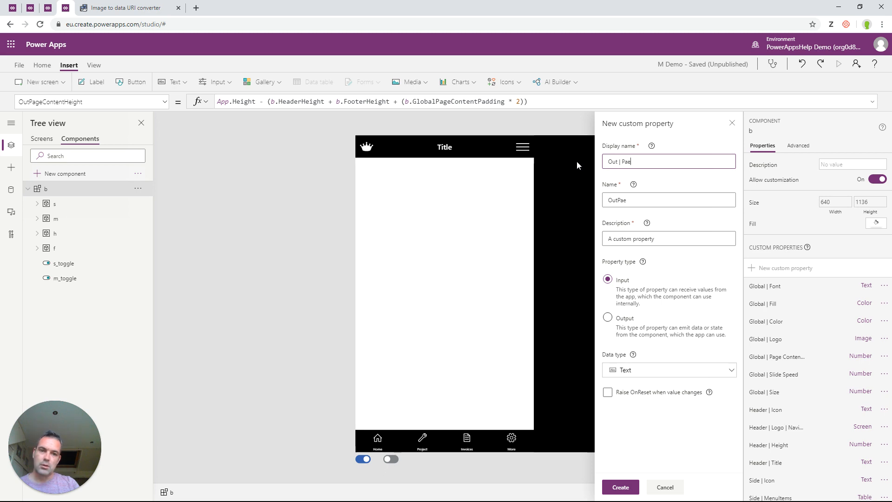
key(BackSpace)
text(ge C)
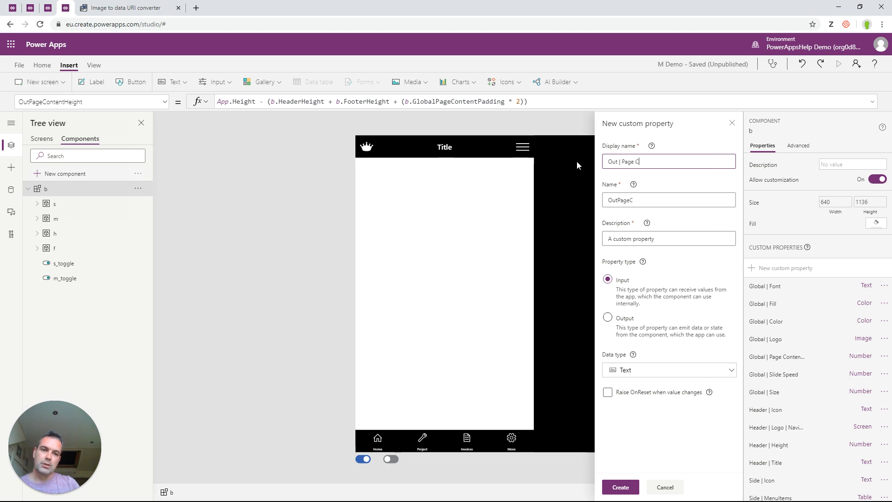
text(ontent Visible)
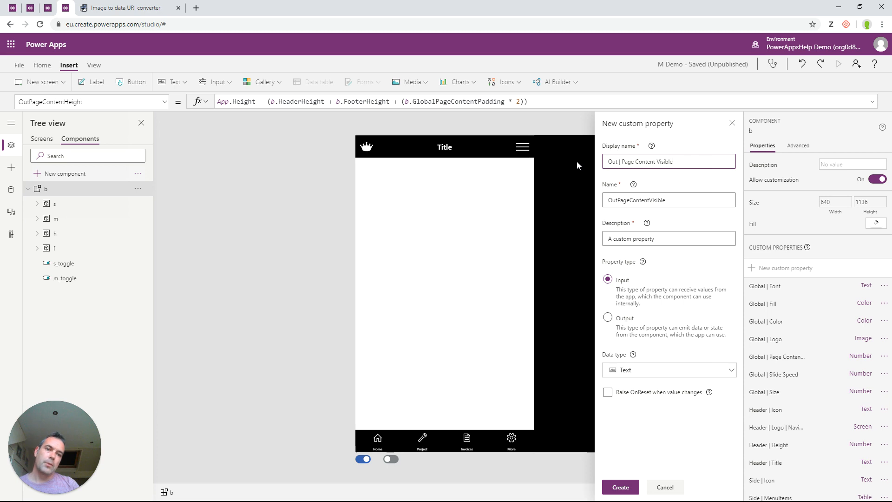
click(608, 318)
click(630, 371)
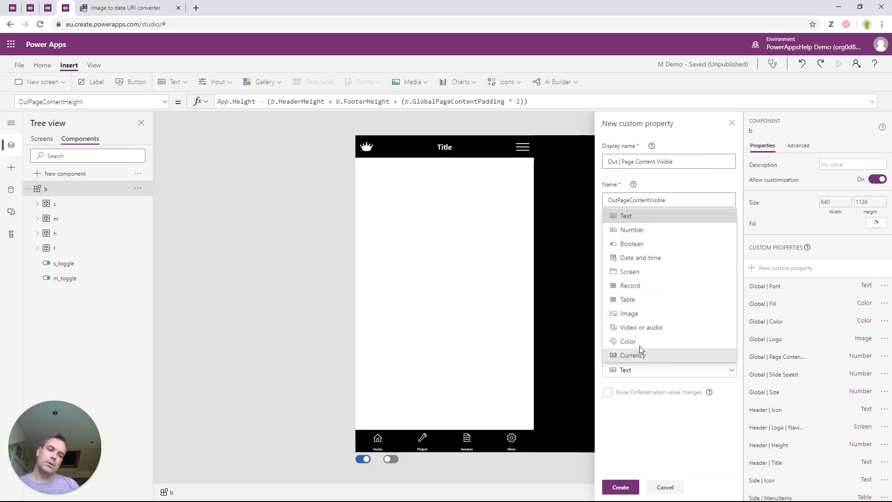
click(646, 242)
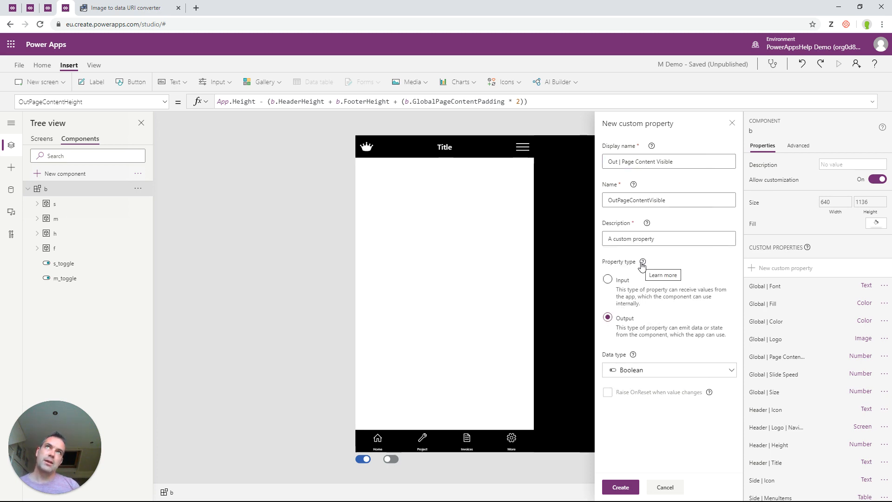
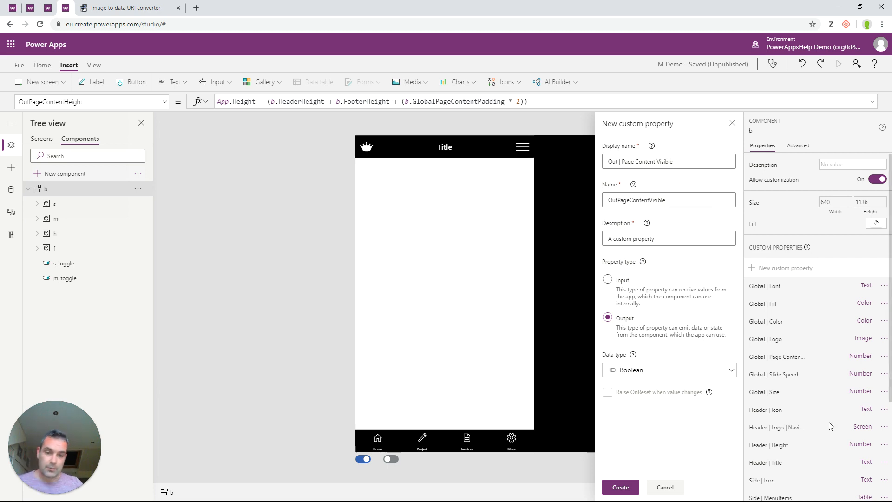
click(635, 487)
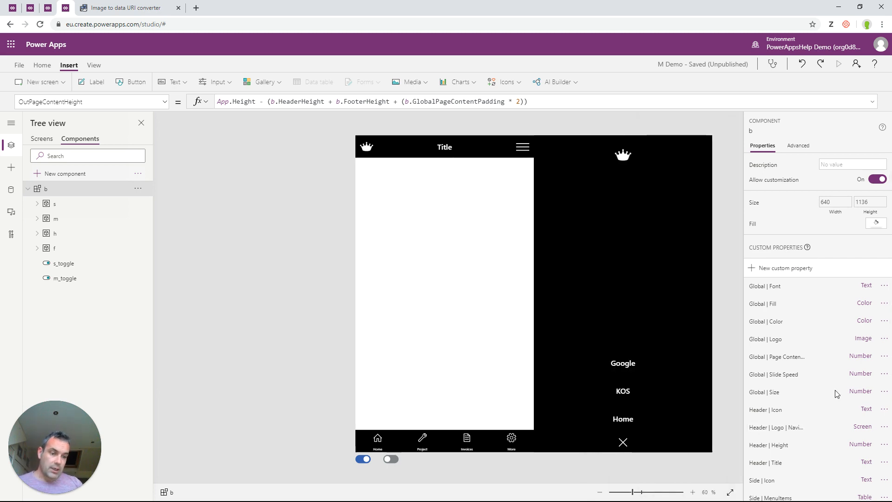
scroll(812, 462, down, 3)
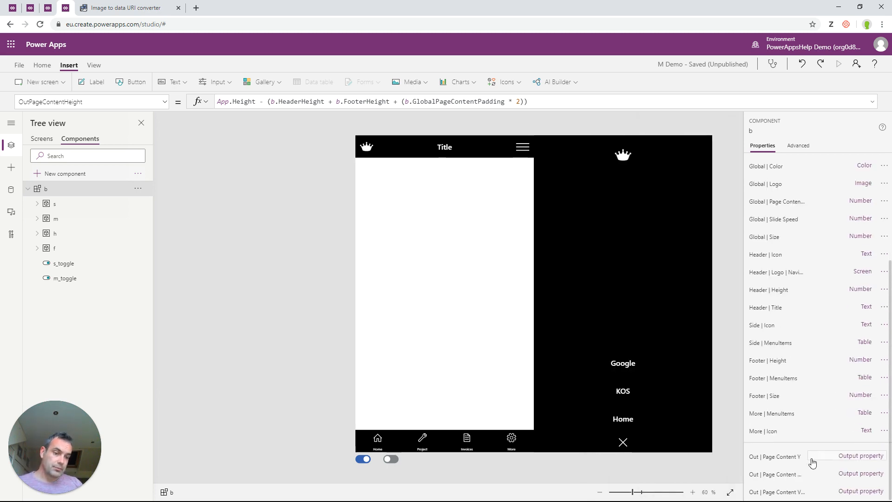
Step: Replace the default formula of the Out | Page Content Visible property with MoreShow
click(790, 492)
double_click(242, 101)
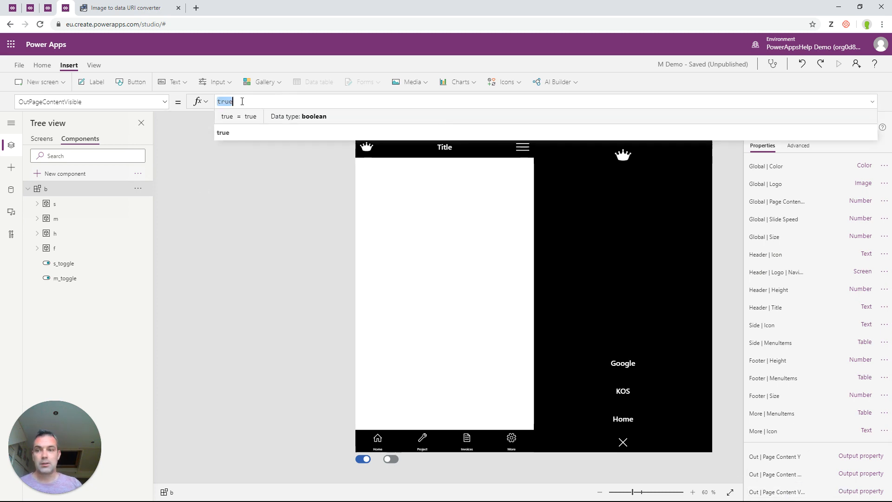
text(MoreS)
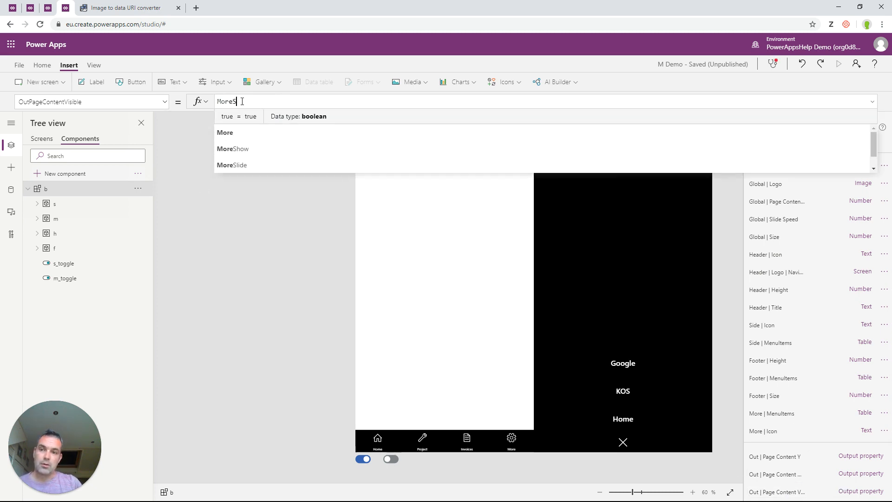
text(how,)
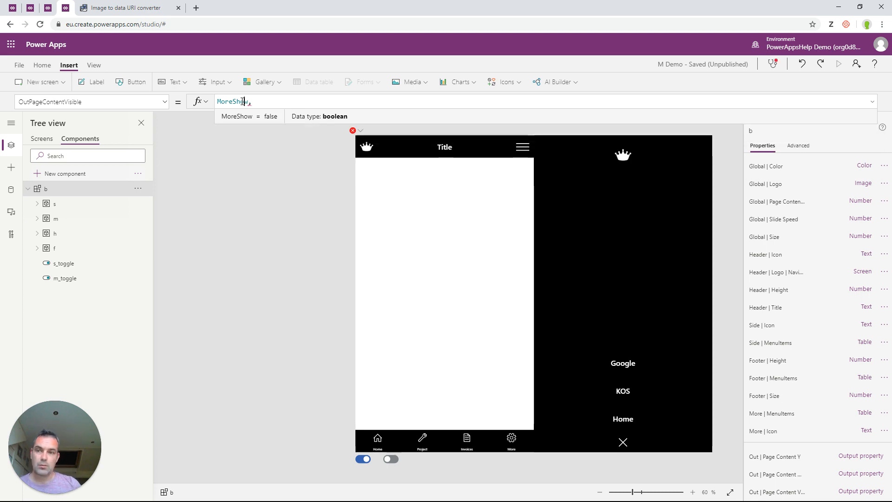
Step: Negate MoreShow and wrap it in an And function so the visibility formula reads And(!MoreShow)
key(Home)
text(And()
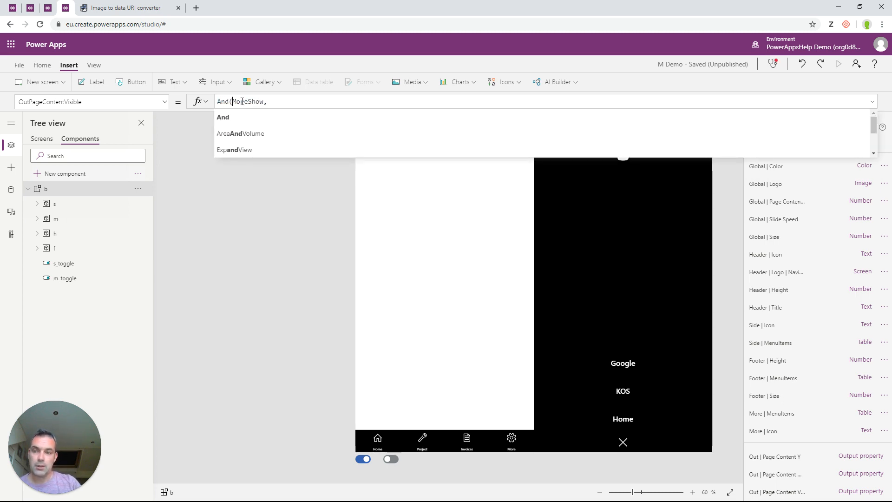
key(End)
text(!)
key(Right)
key(Right)
key(Right)
key(Right)
key(Right)
key(Right)
key(Right)
key(Right)
key(Right)
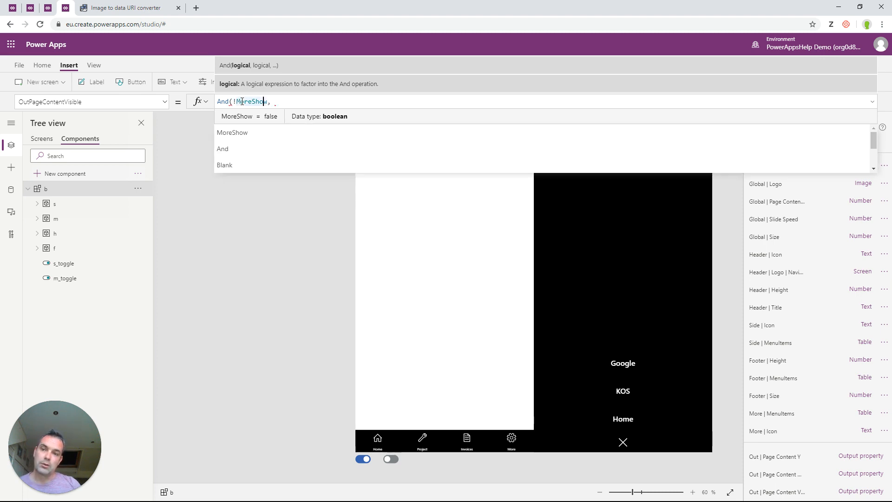
key(BackSpace)
text())
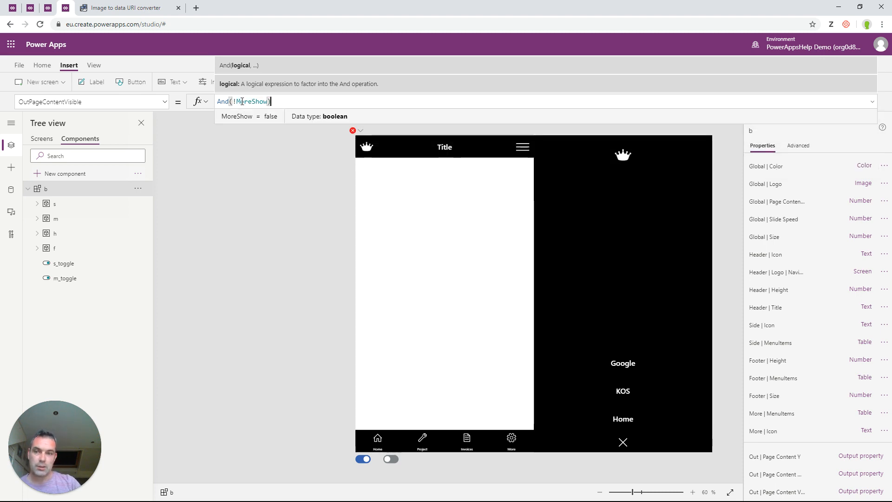
Step: Add !SideShow as the first condition so the visibility formula reads And(!SideShow, !MoreShow)
key(Left)
key(Left)
key(Left)
key(Left)
key(Left)
key(Left)
key(Left)
key(Left)
key(Left)
key(Left)
text(!Sil)
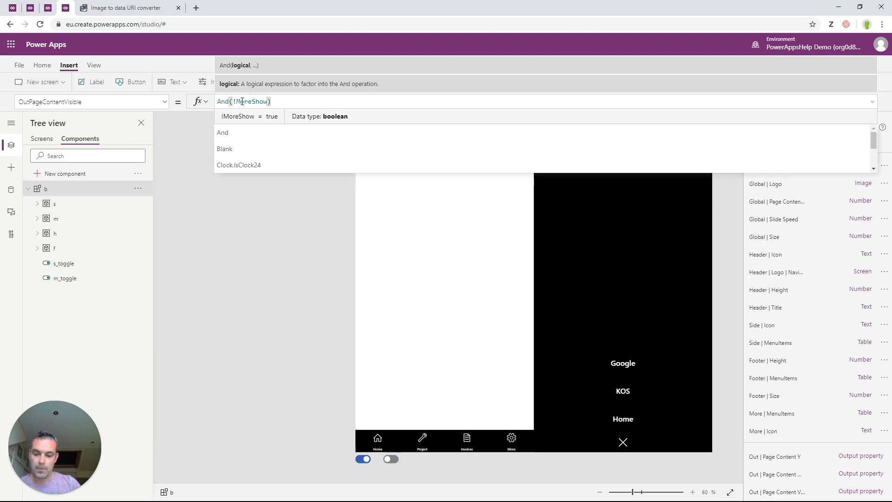
key(BackSpace)
key(BackSpace)
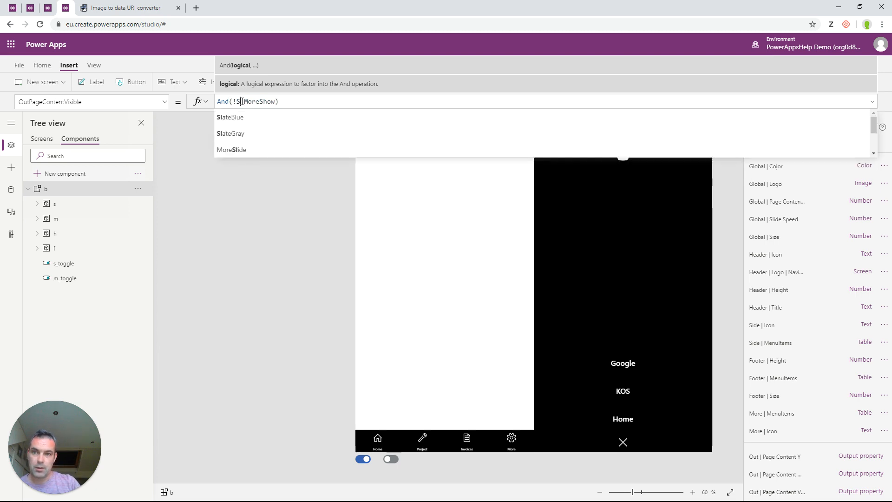
text(lideShow, !)
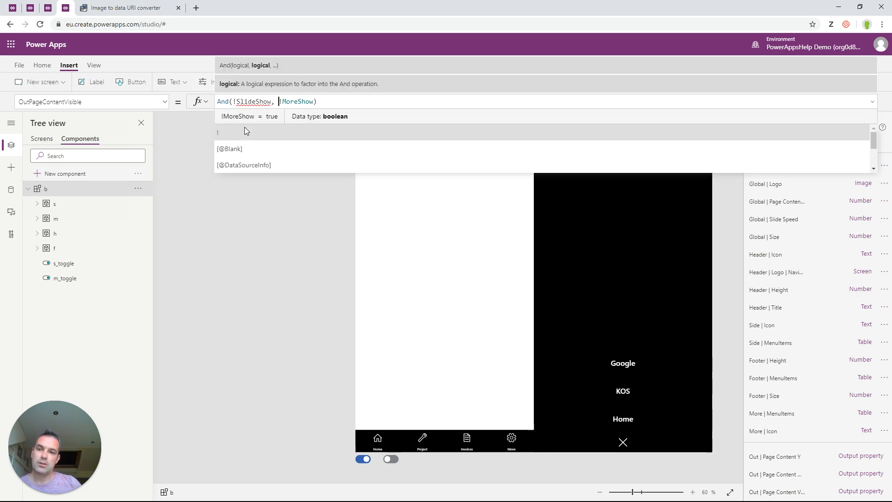
click(244, 101)
key(BackSpace)
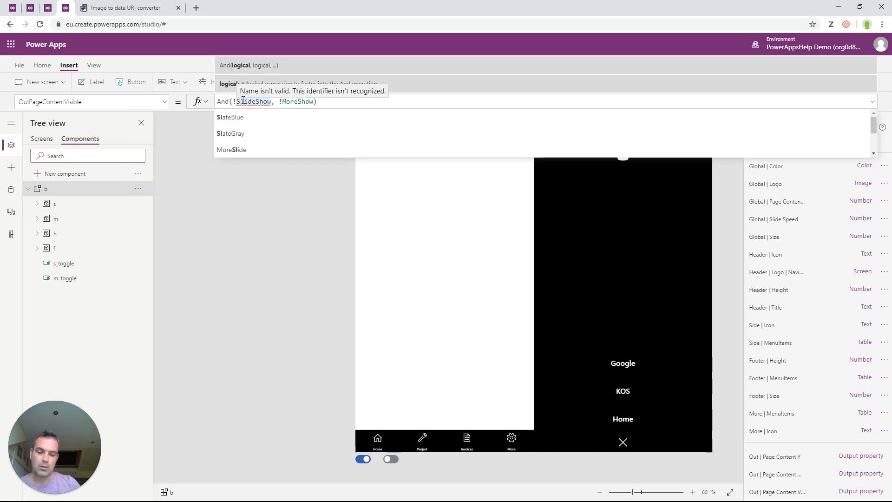
double_click(251, 101)
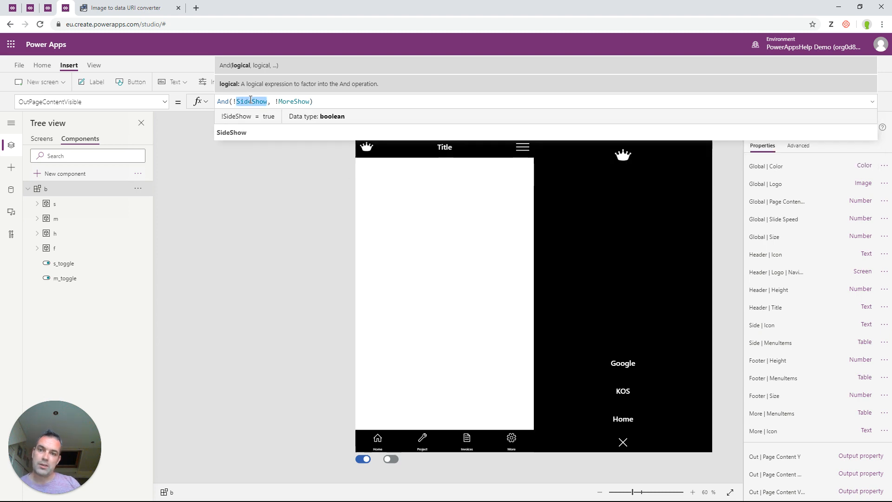
Step: Check what the visibility formula evaluates to with the More menu closed and open, and close the menu again
drag(233, 101, 310, 101)
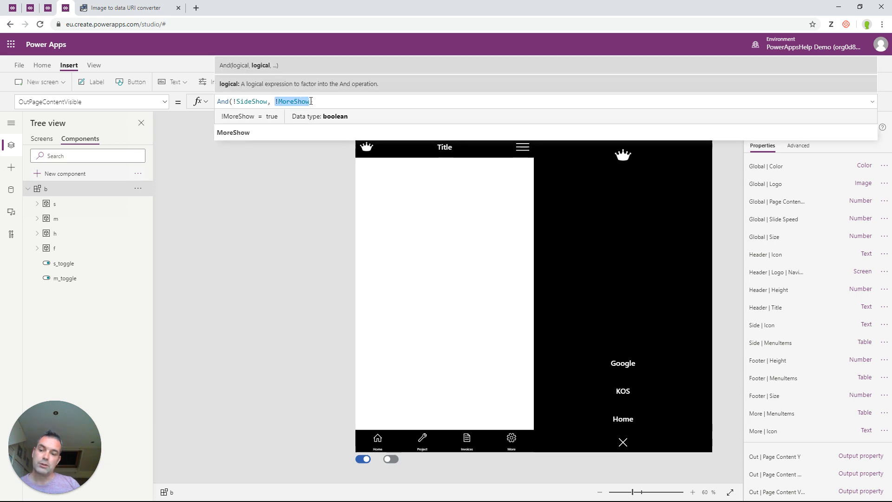
click(205, 105)
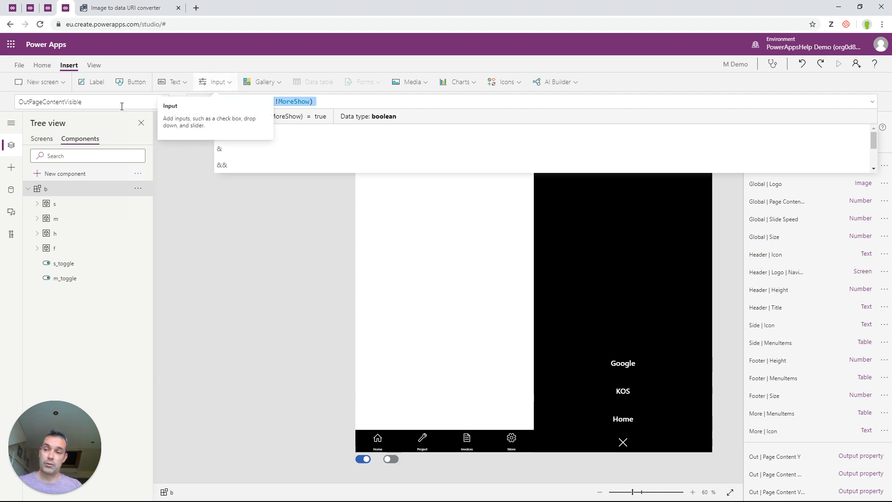
click(510, 447)
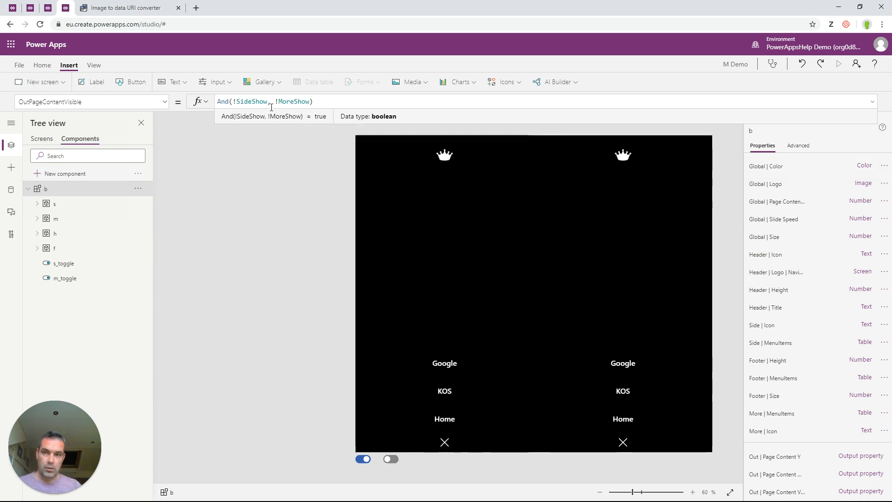
click(313, 101)
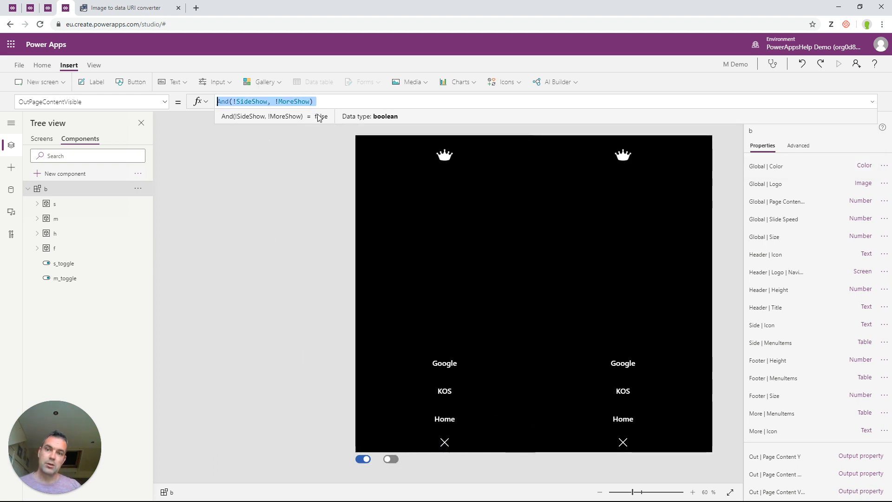
click(445, 442)
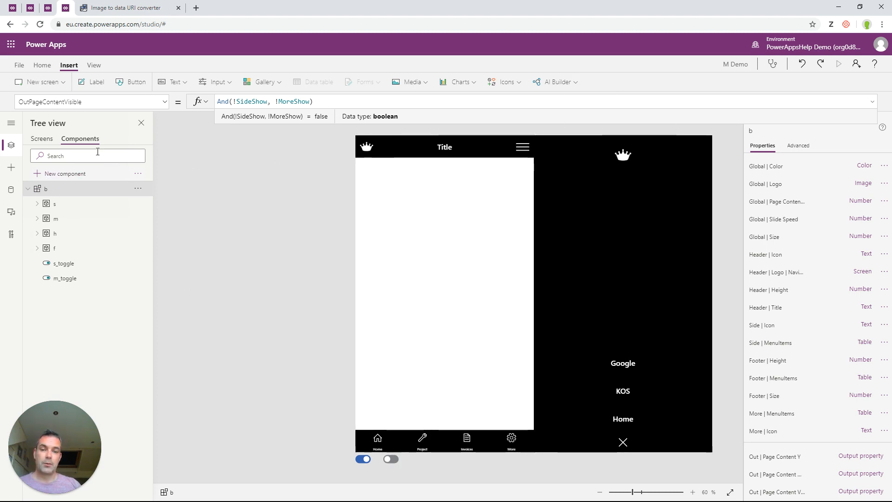
Step: Return to the app's screens and insert a container on the Home screen alongside mb_1
click(41, 139)
click(65, 190)
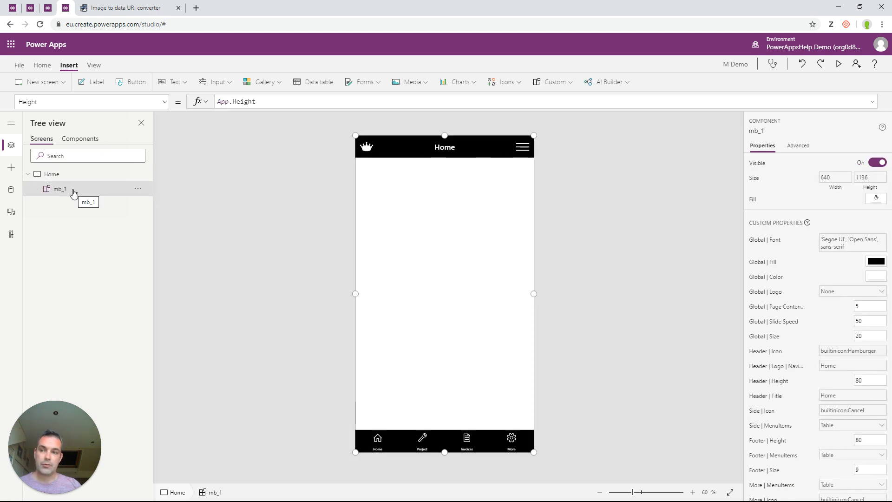
click(213, 84)
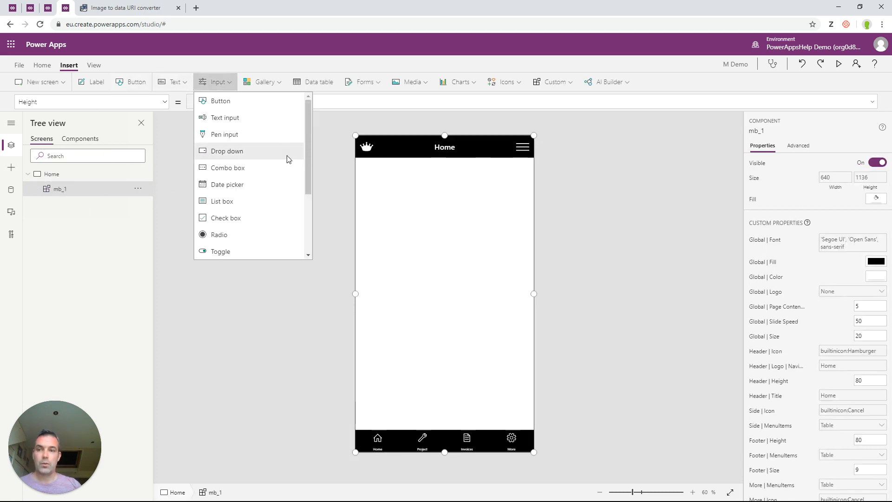
scroll(280, 213, down, 3)
click(255, 200)
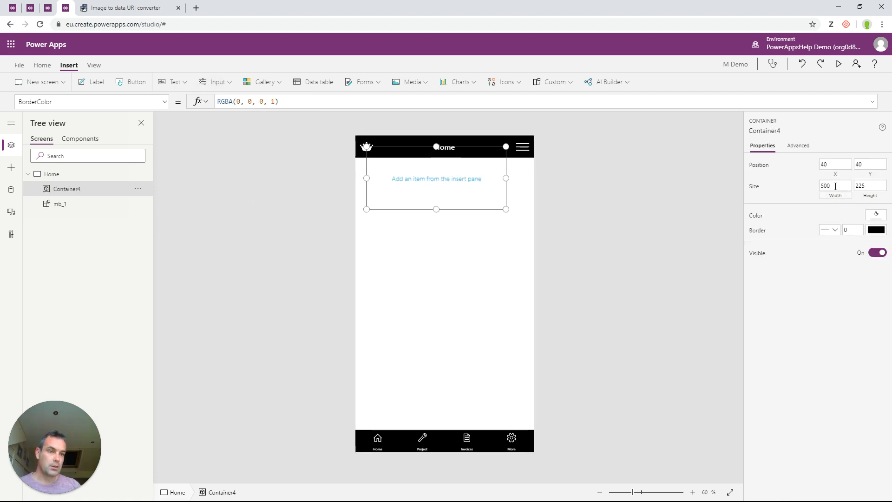
Step: Set the new container's X position to 0
click(835, 165)
drag(298, 105, 204, 104)
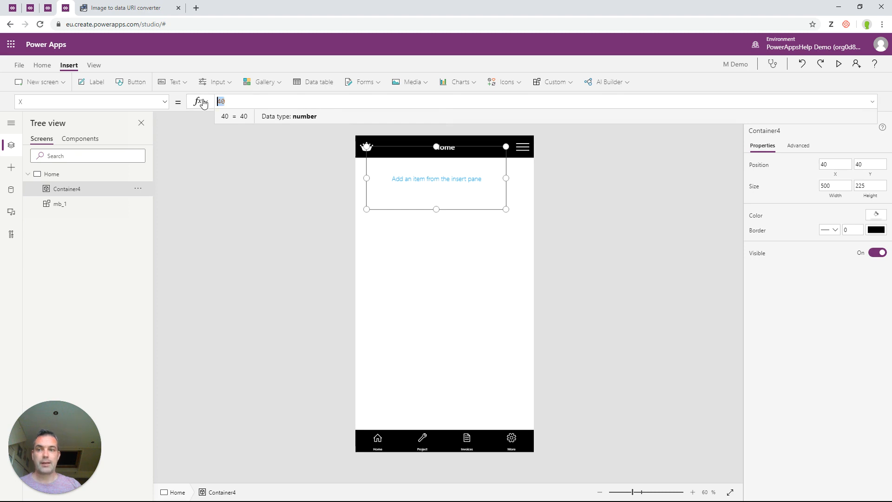
text(0)
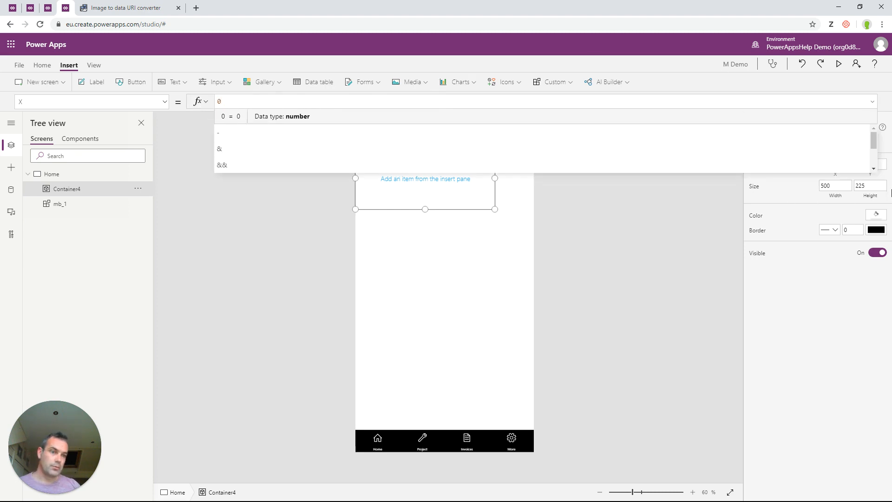
Step: Set the container's Y position to the formula mb_1.OutPageContentY
click(881, 165)
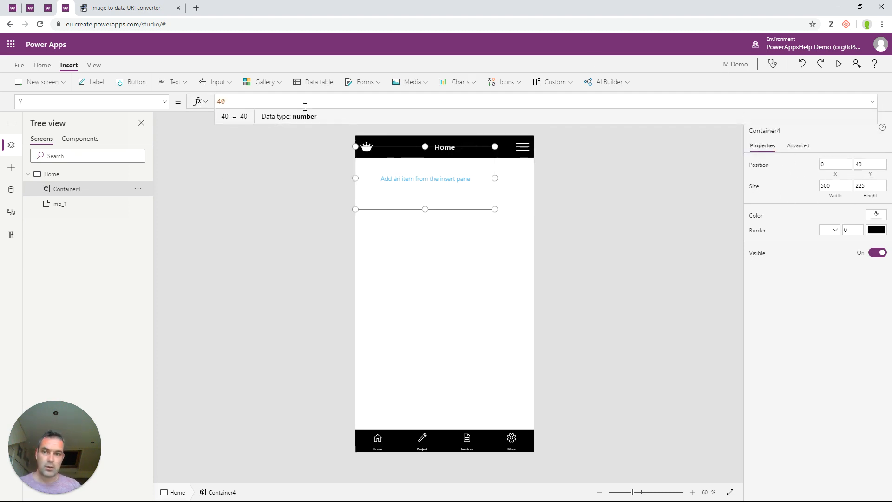
drag(247, 101, 201, 98)
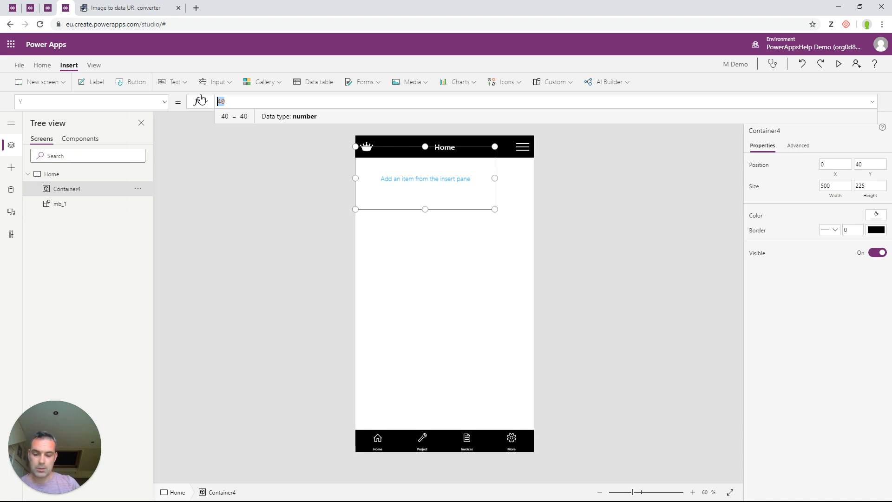
text(mb_1)
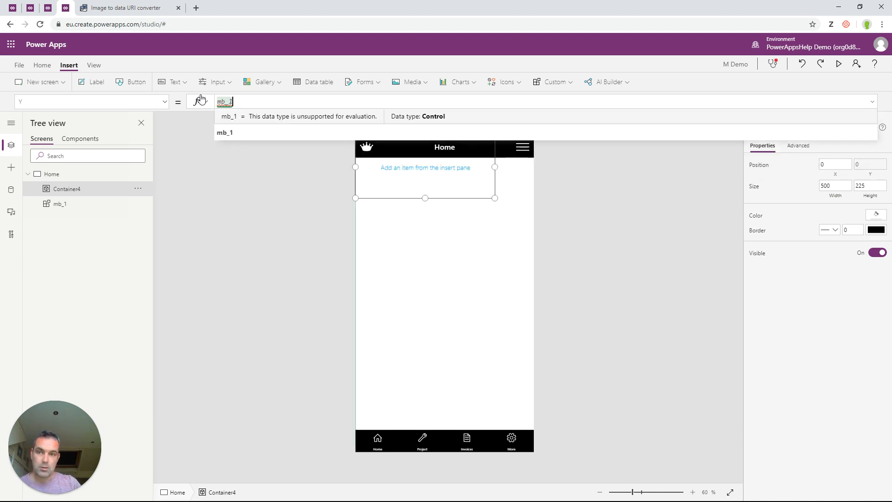
text(.out)
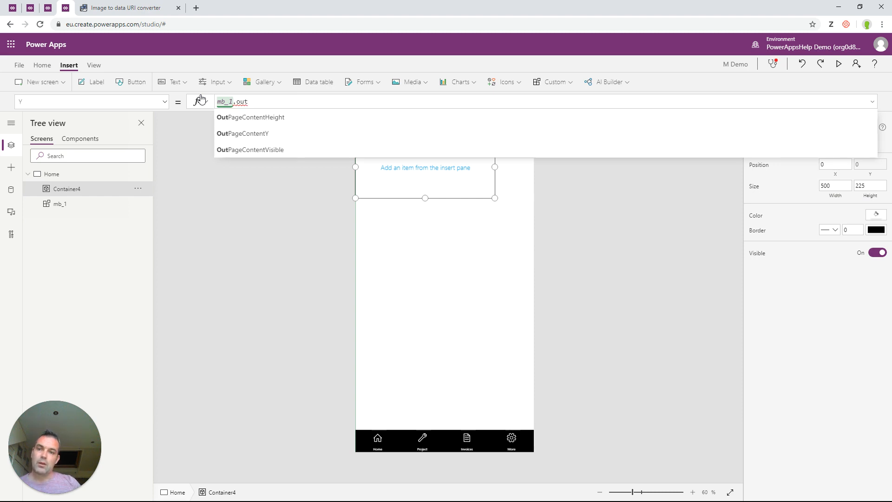
key(Down)
key(Down)
key(Down)
key(Up)
key(Up)
key(Down)
key(Down)
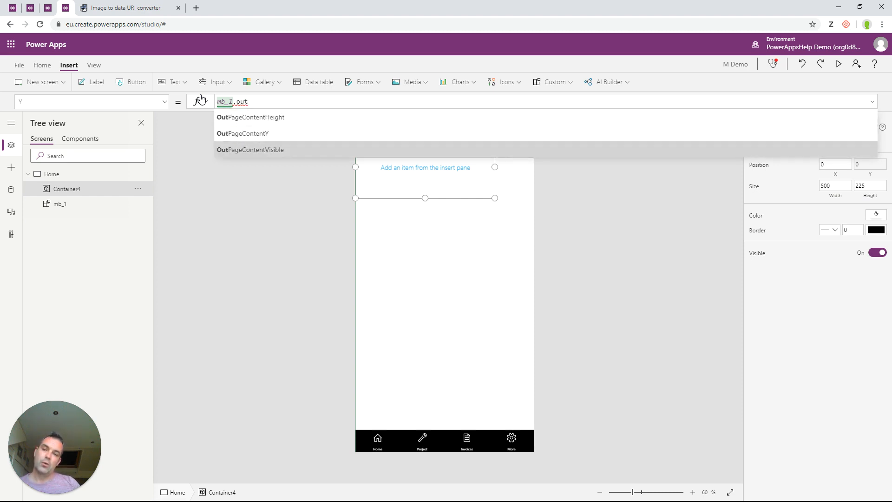
key(Up)
key(Up)
key(Down)
key(Down)
key(Up)
key(Up)
key(Down)
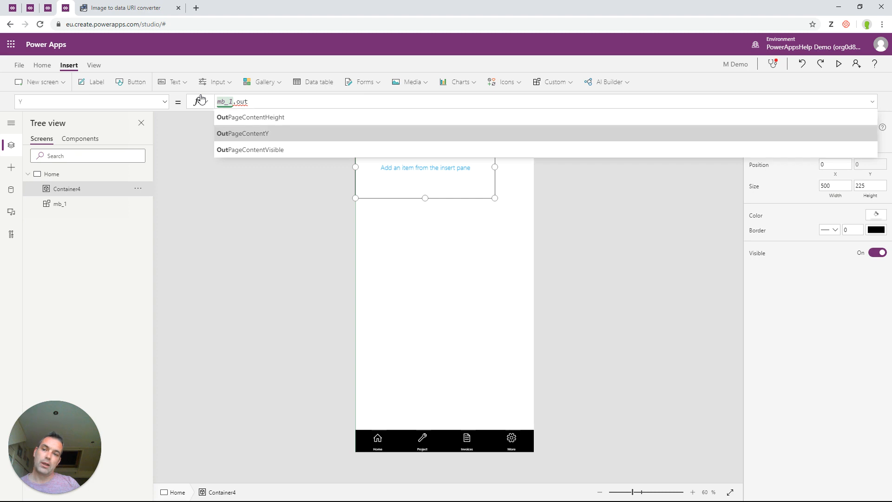
key(Tab)
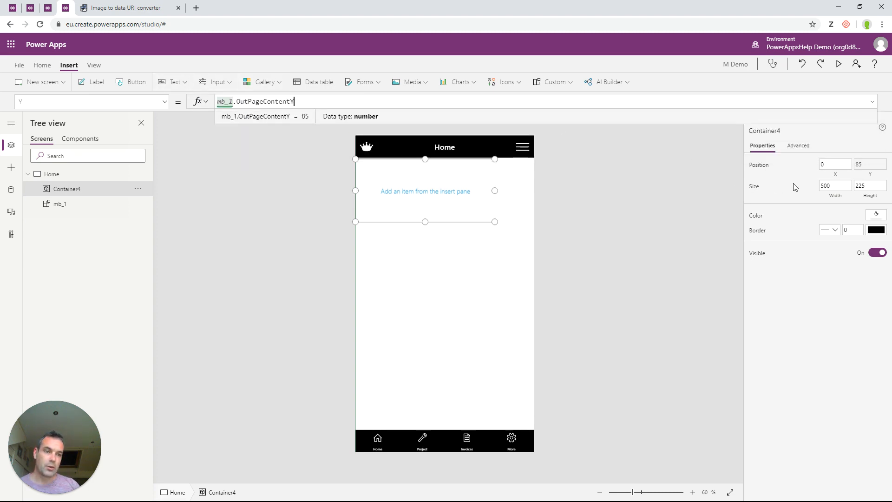
Step: Set the container's width to Parent.Width
click(833, 186)
click(346, 102)
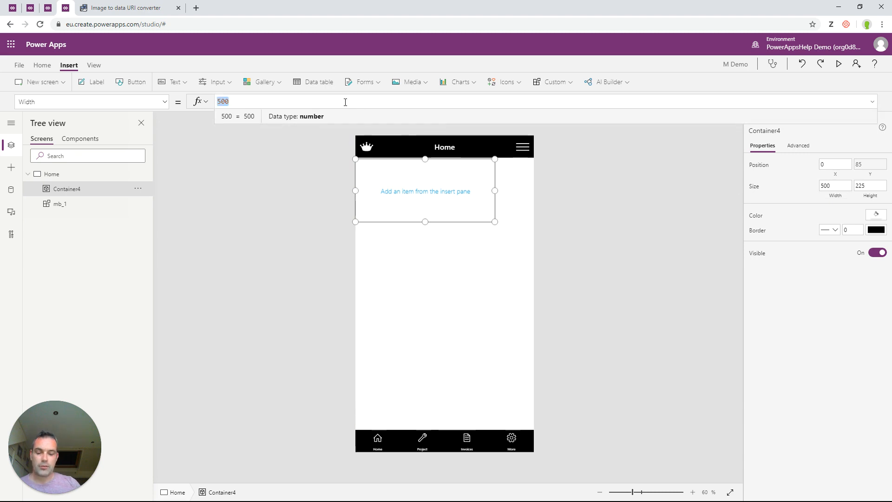
text(Parent.W)
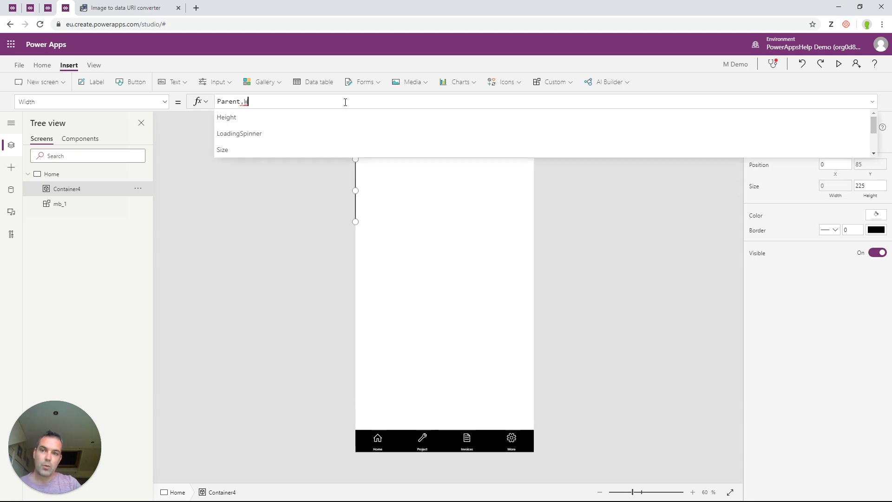
text(idth)
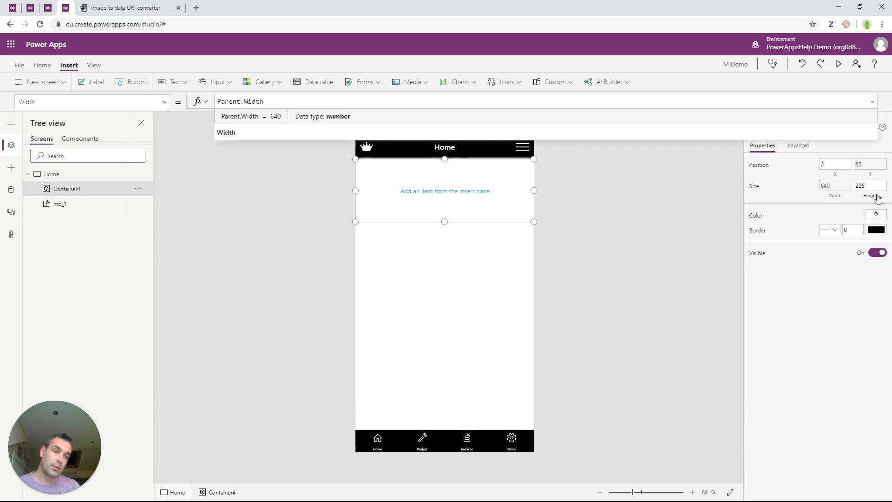
Step: Set the container's height to the formula mb_1.OutPageContentHeight
click(876, 194)
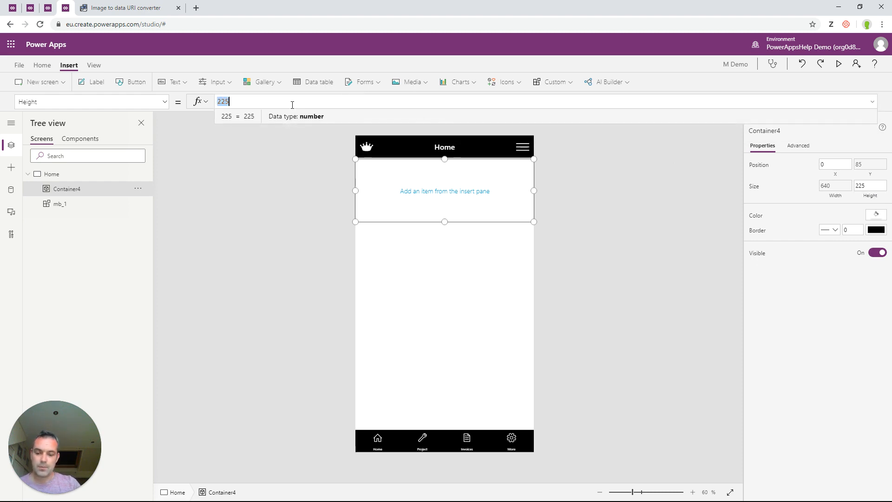
text(mb_)
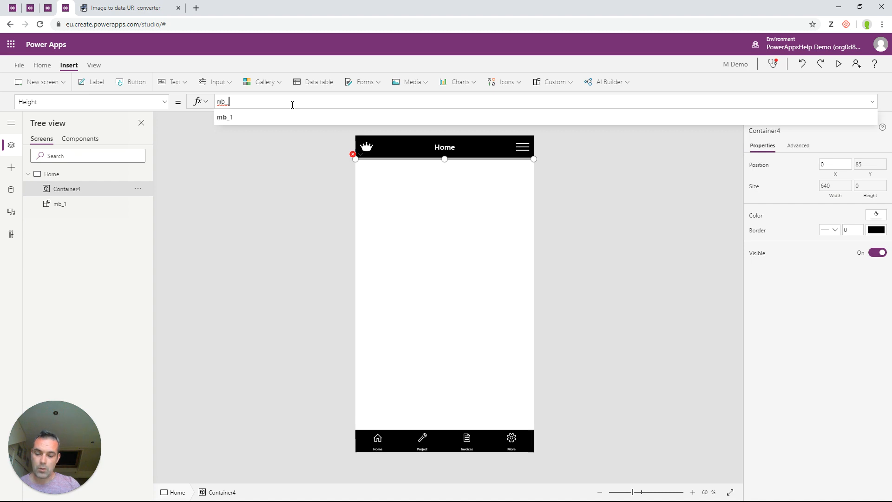
text(1.)
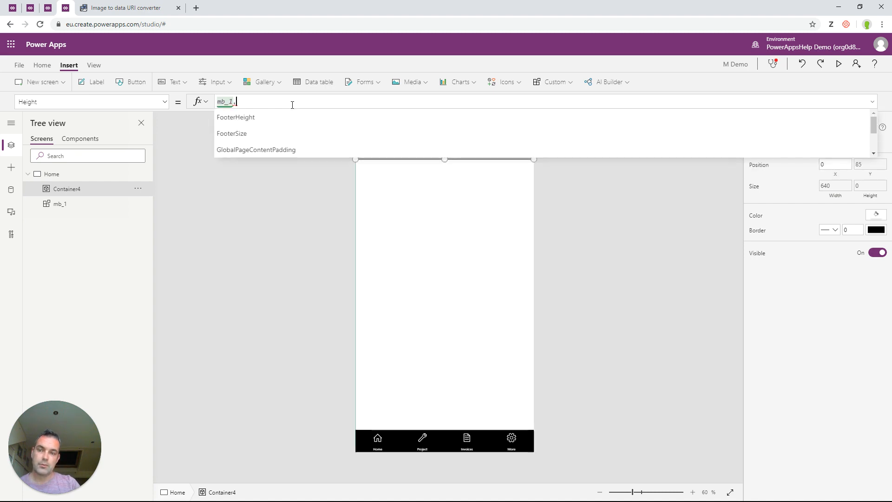
text(OutPageContentHeight)
key(Tab)
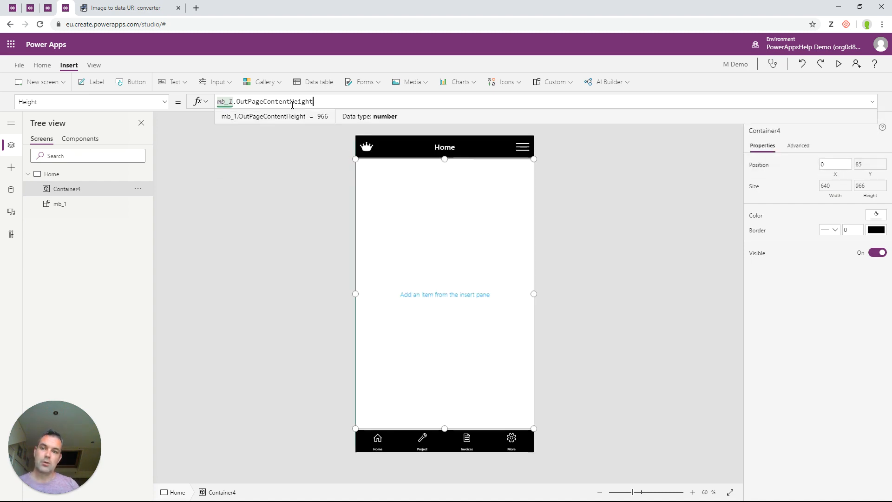
Step: Set the Home screen container's Visible property to the formula mb_1.OutPageContentVisible
click(764, 256)
click(248, 104)
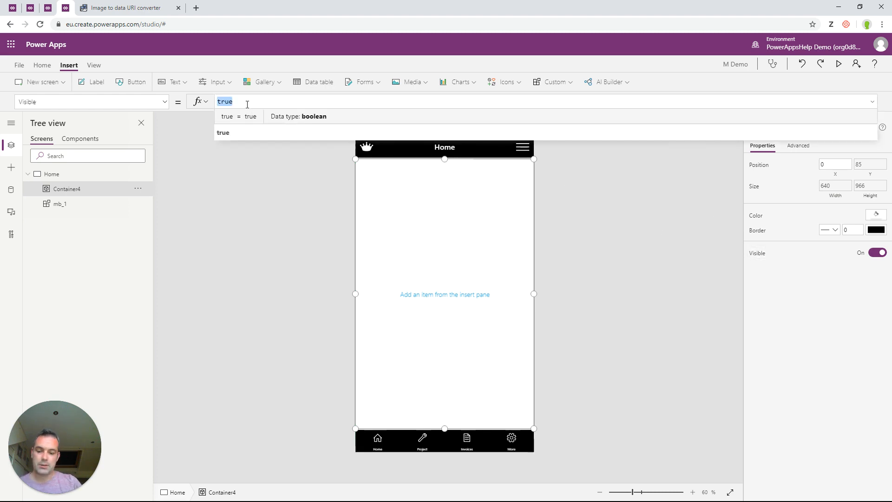
text(mb_)
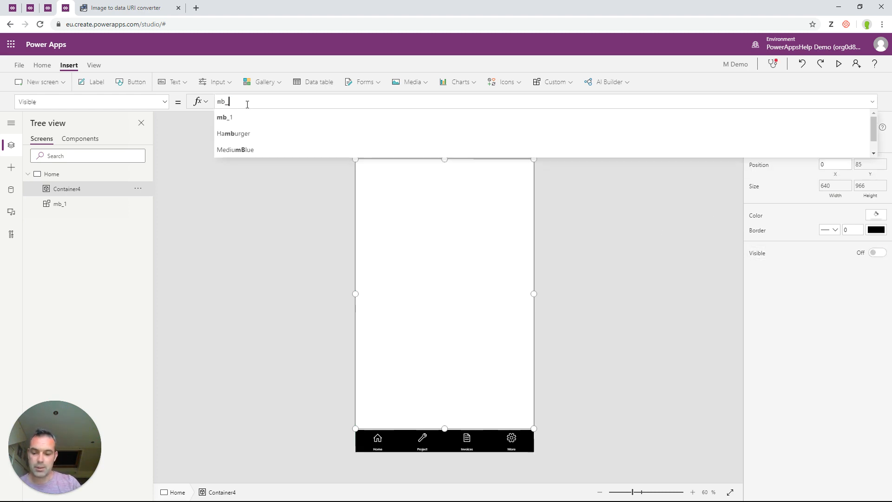
text(1.pout)
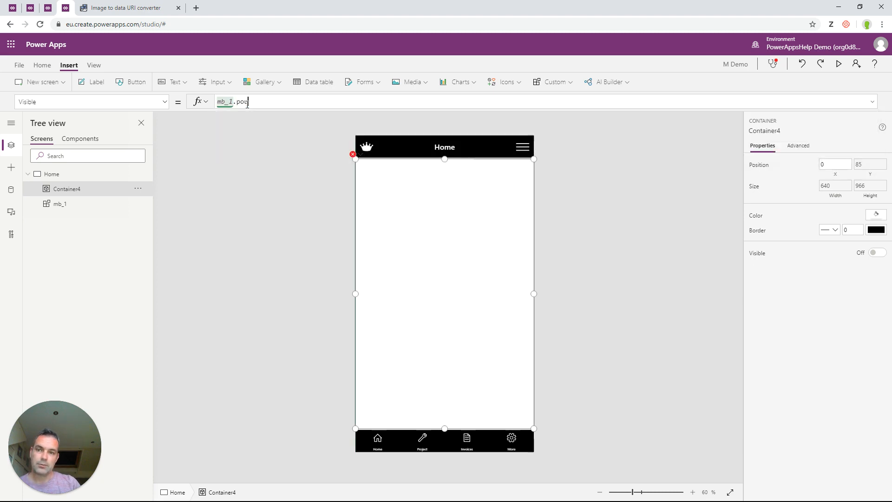
key(BackSpace)
key(BackSpace)
key(BackSpace)
key(BackSpace)
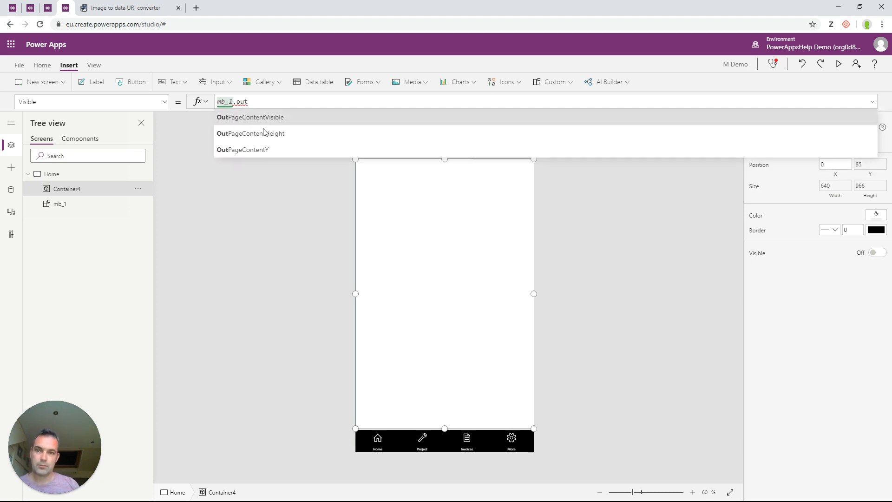
click(271, 122)
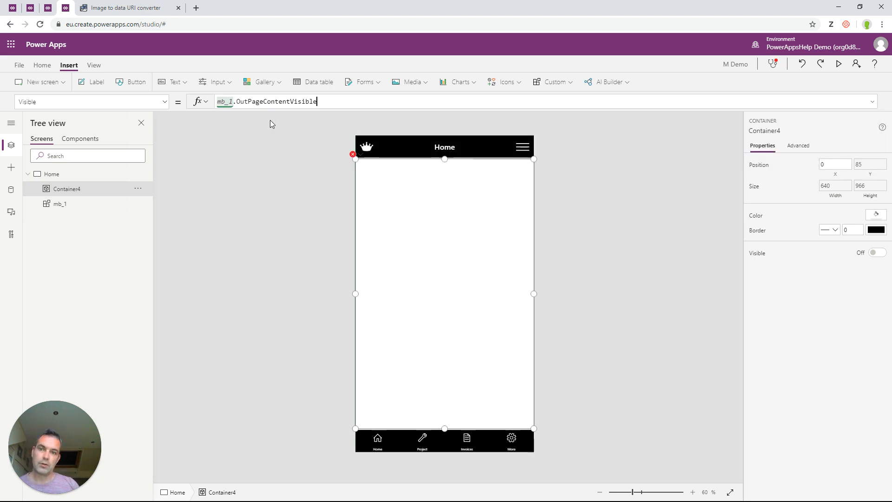
Step: Rename the Home screen's content container to pc_1
right_click(58, 192)
click(96, 261)
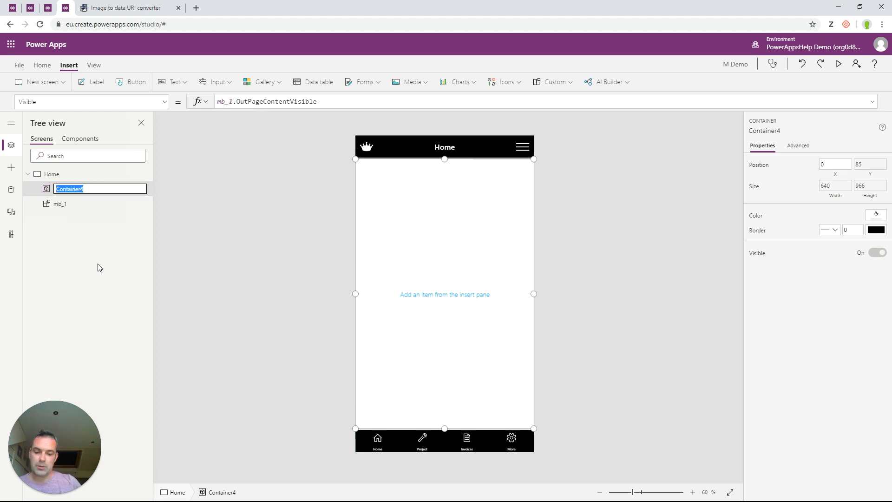
text(pc_1)
key(Return)
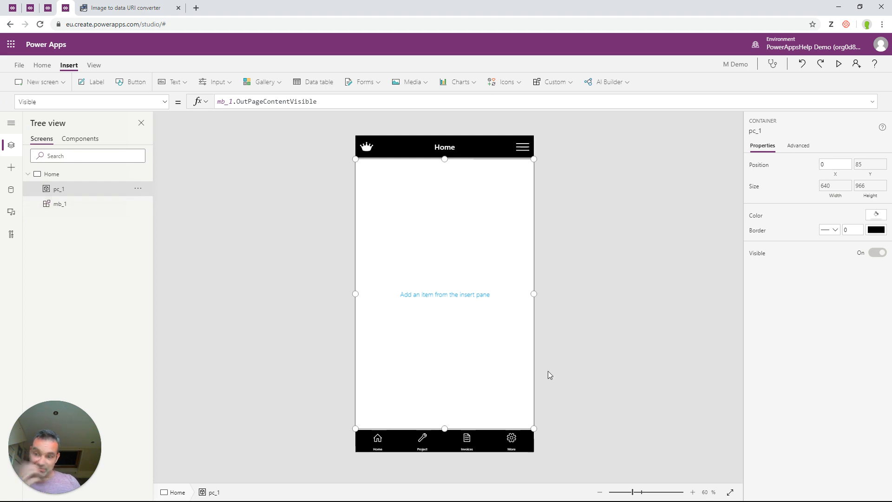
Step: In mb_1's FooterMenuItems table, replace the Home item's target App.ActiveScreen with Home
click(69, 207)
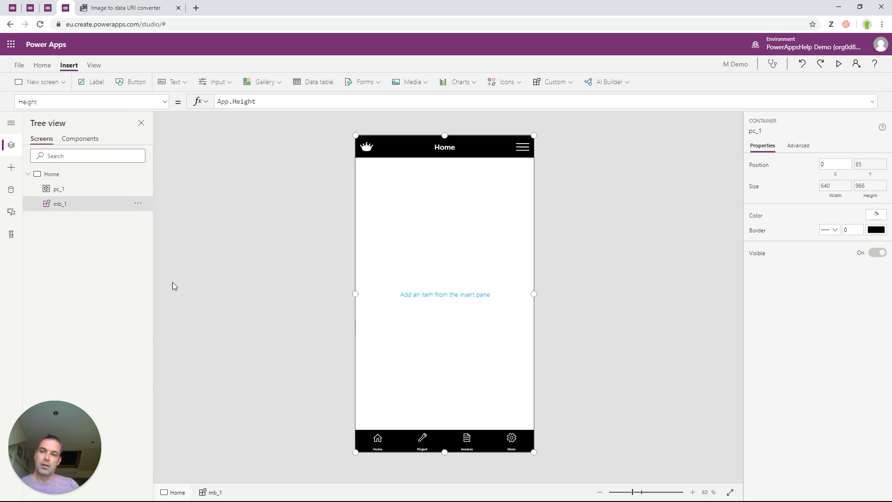
scroll(798, 449, down, 1)
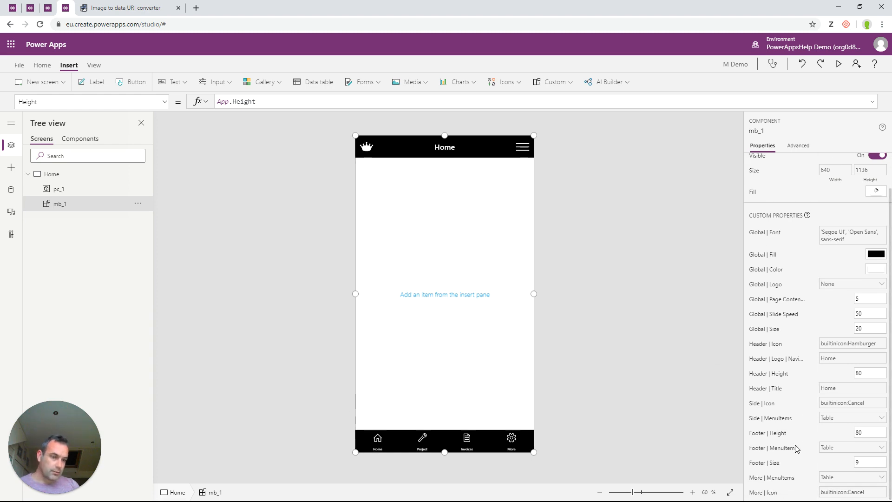
click(770, 453)
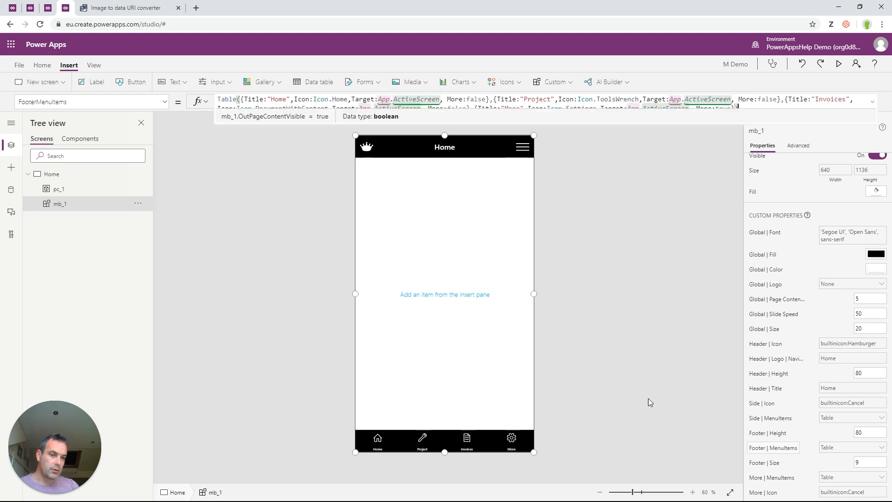
click(873, 102)
click(432, 98)
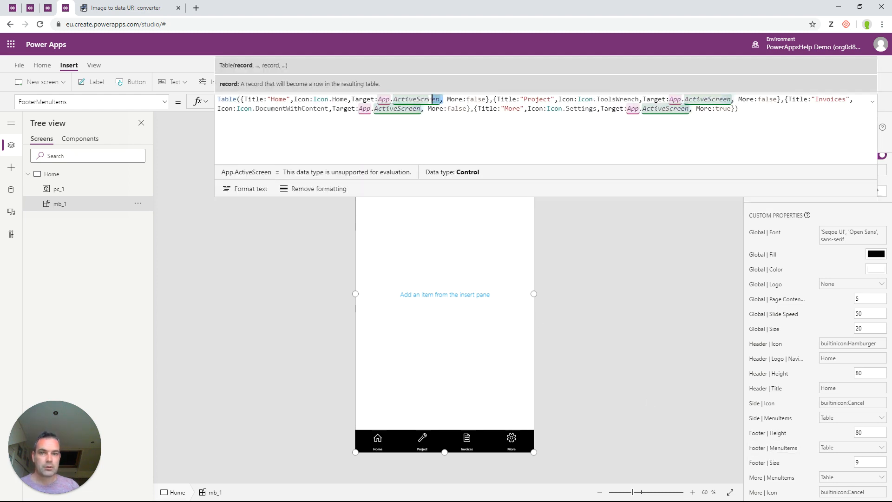
shift+click(380, 101)
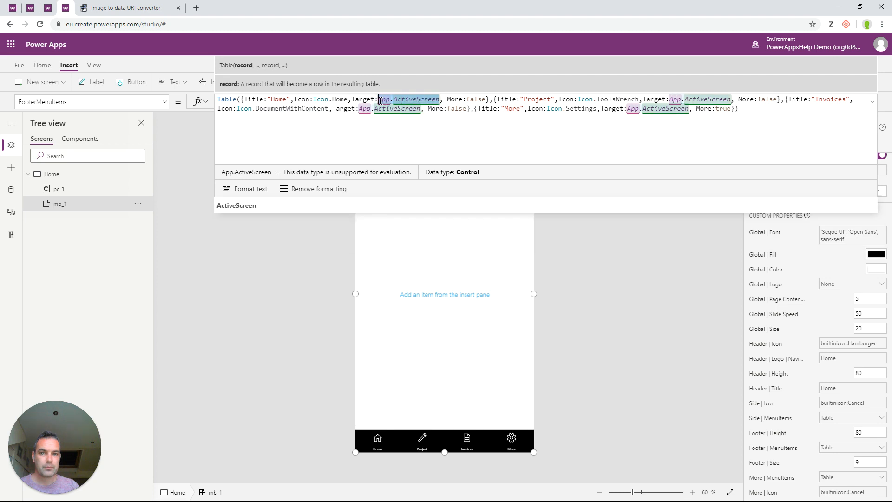
text(Home)
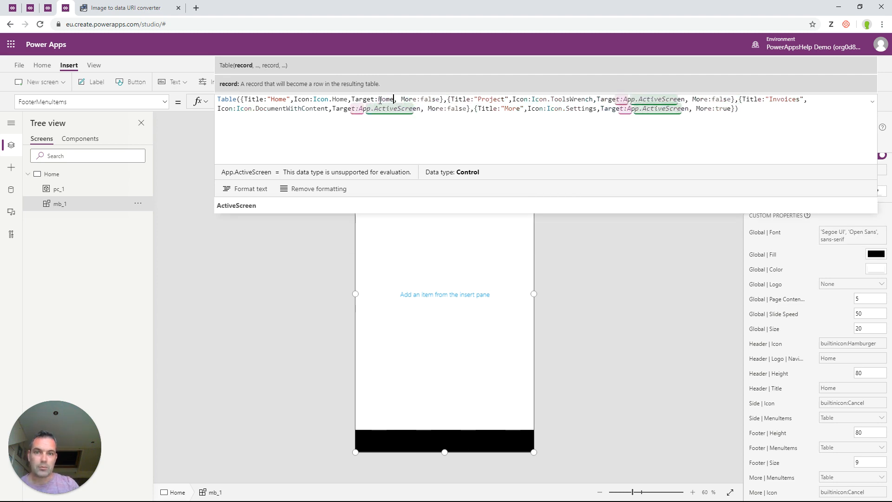
Step: Set the second footer menu item's target to Projects and change its title to "Projects"
shift+click(621, 99)
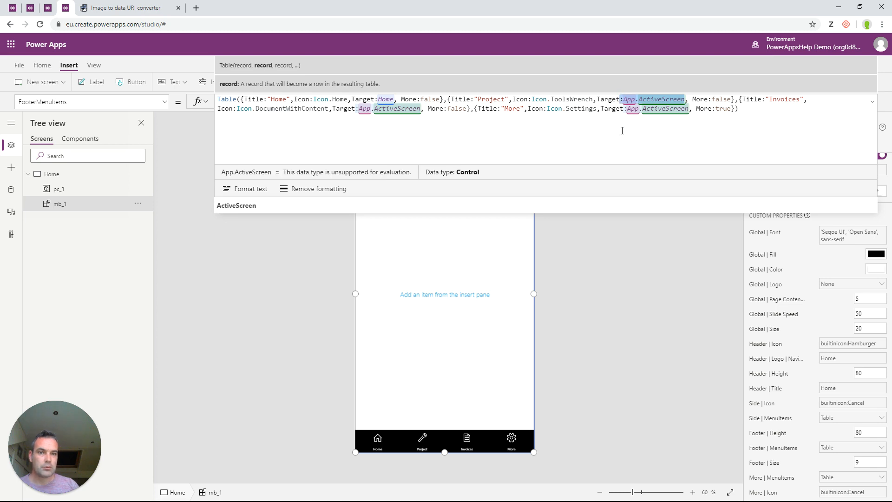
drag(623, 99, 685, 98)
text(Projects)
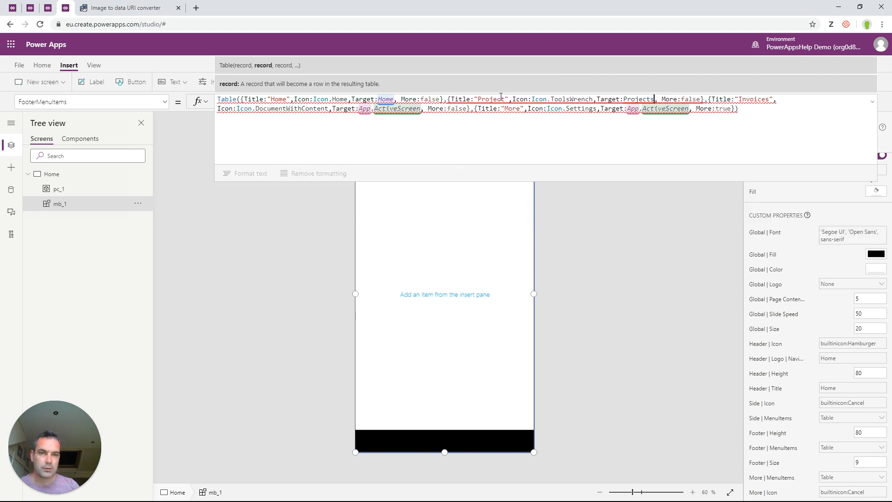
text(s)
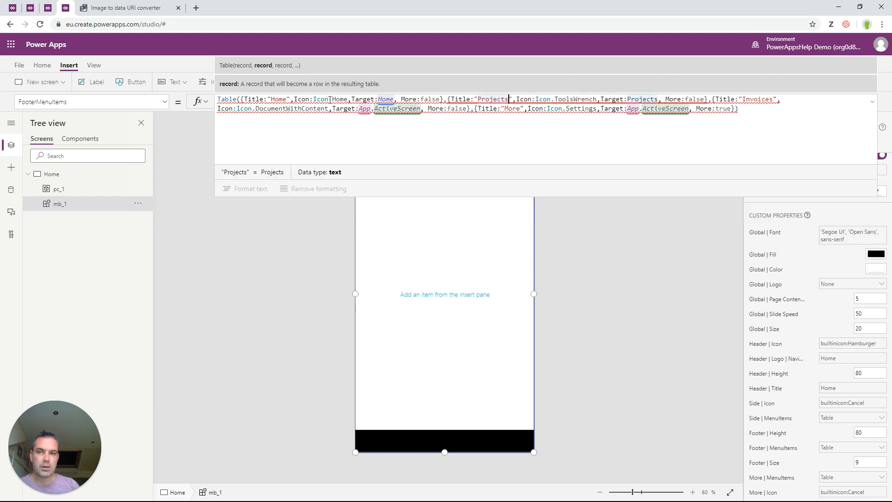
Step: Set the Invoices footer menu item's target to Invoices
double_click(768, 100)
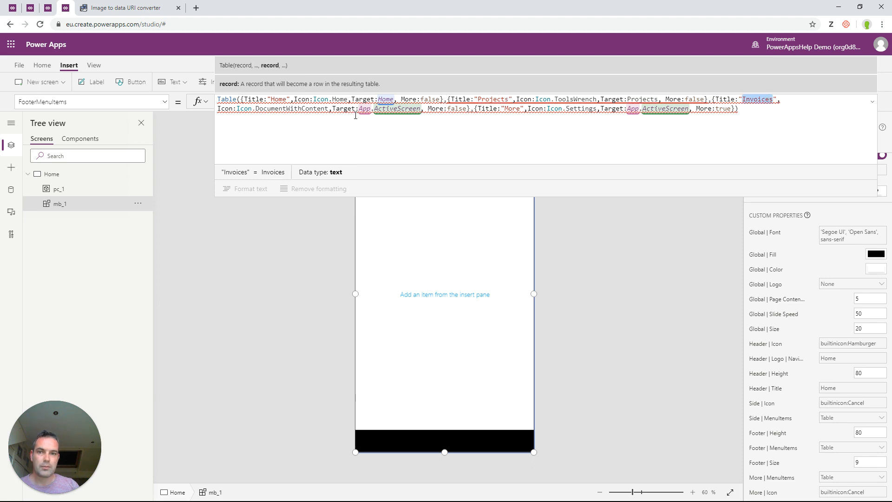
drag(360, 109, 418, 109)
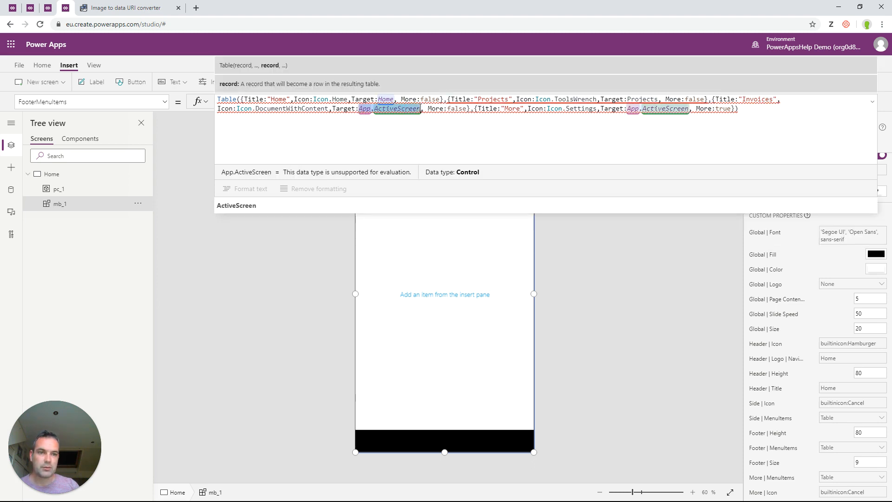
text(Invoices)
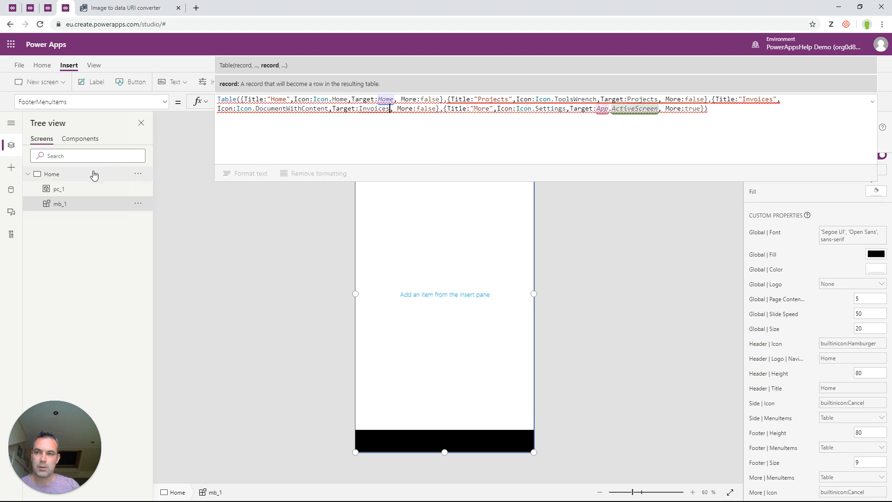
Step: Duplicate the Home screen and rename the copy to Projects
click(61, 176)
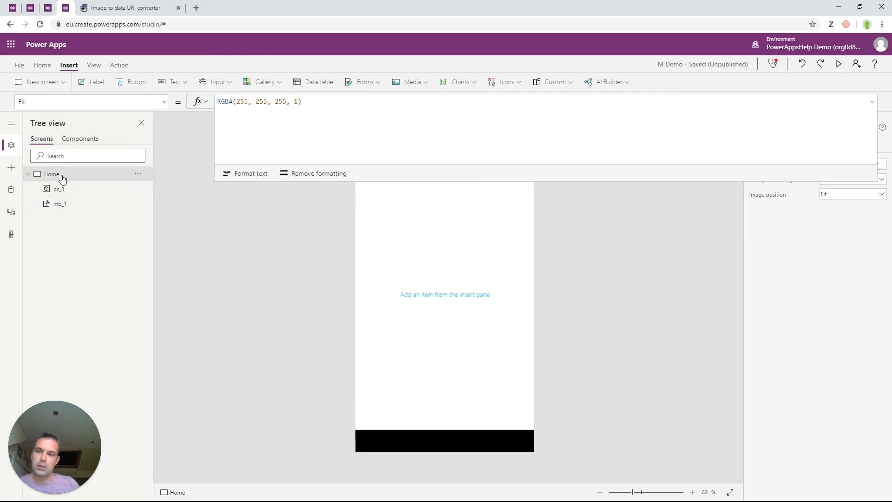
right_click(62, 178)
click(79, 206)
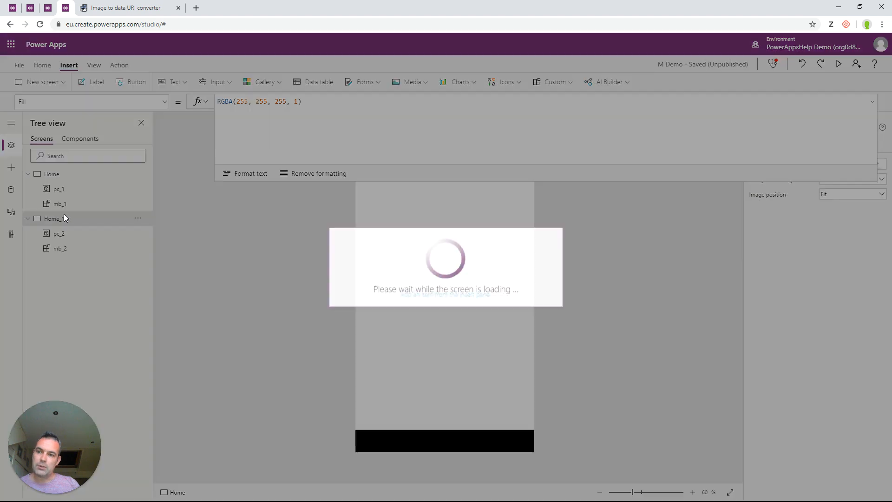
right_click(63, 217)
click(89, 284)
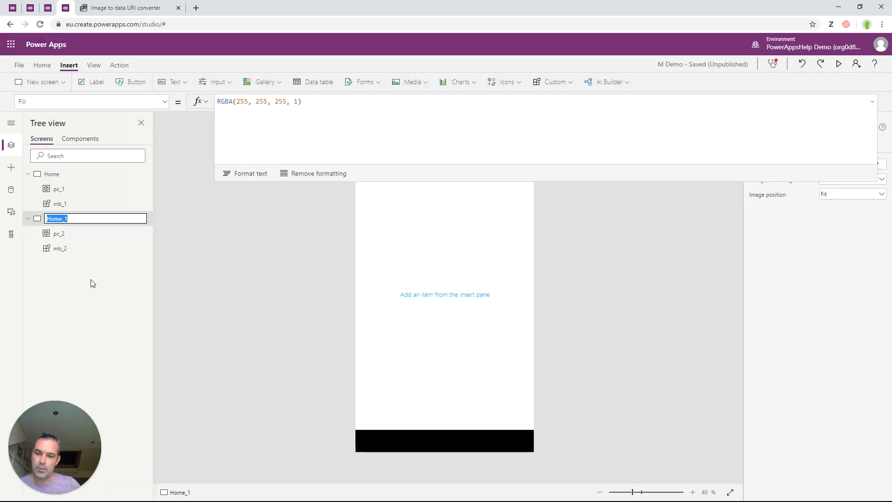
text(P)
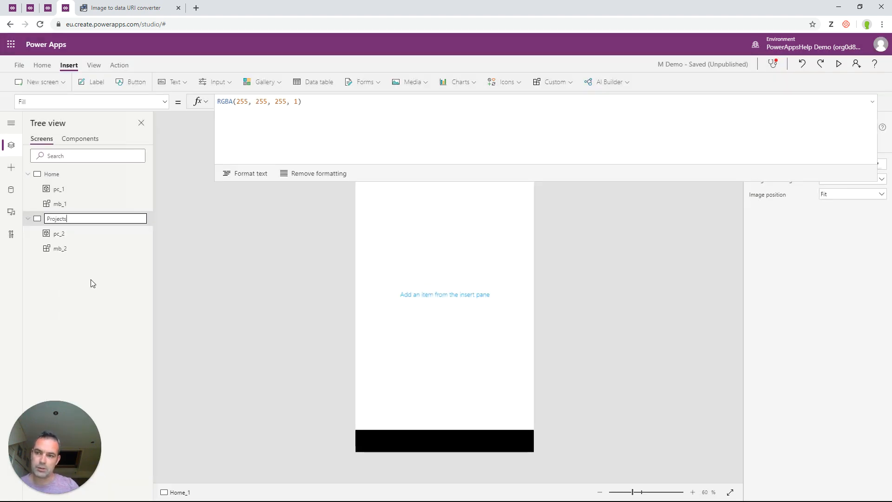
text(rojects)
right_click(39, 221)
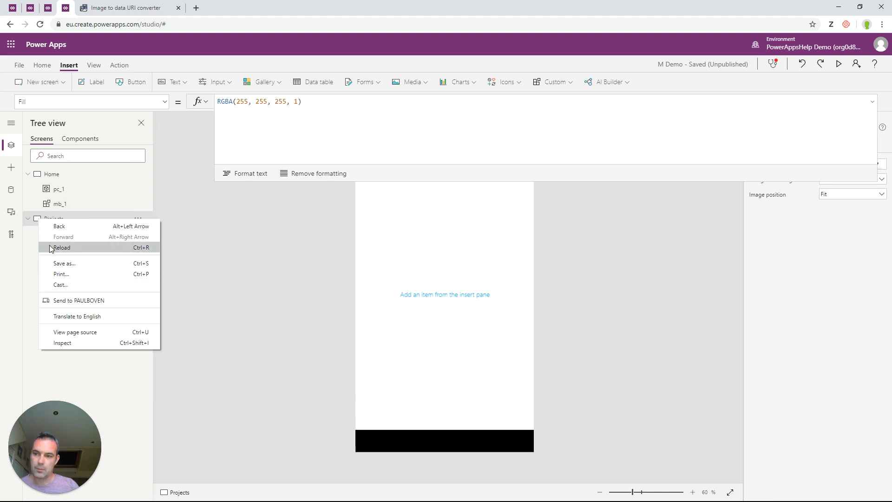
click(51, 217)
Step: Duplicate the Projects screen and rename the copy to Invoices
right_click(53, 224)
click(91, 262)
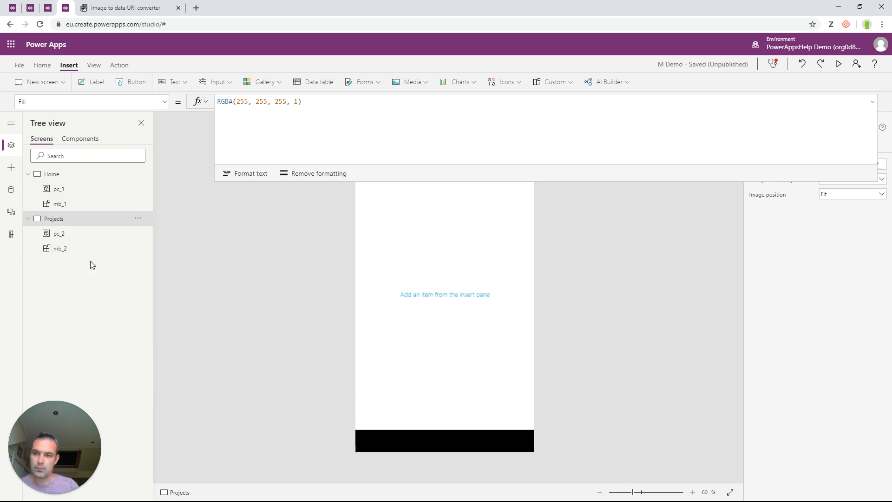
right_click(60, 263)
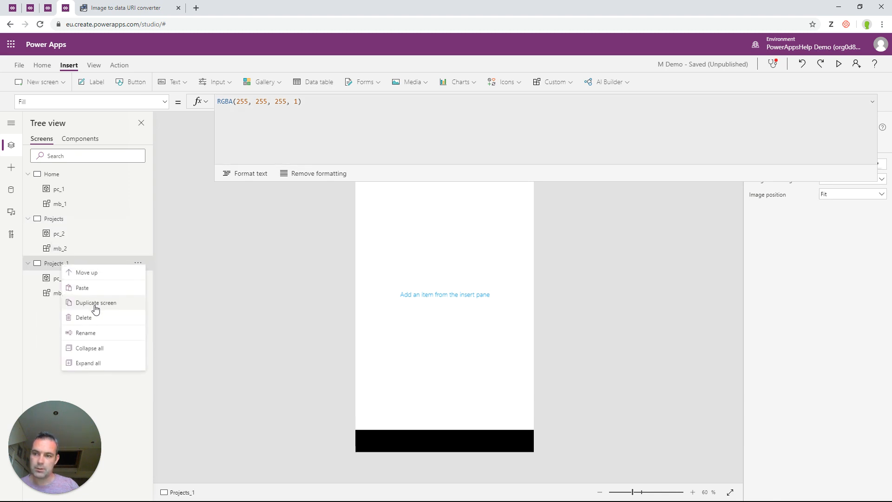
click(94, 334)
text(Invoices)
key(Return)
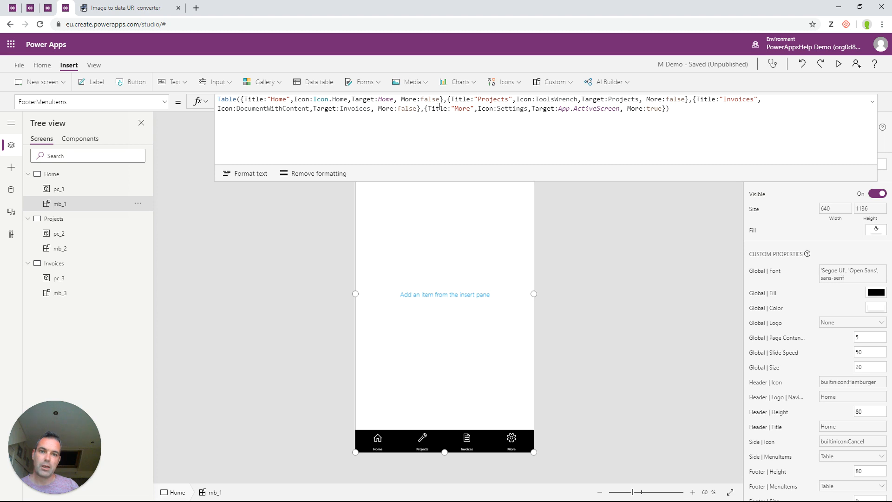
Step: Collapse the expanded formula editor and fill container pc_1 on the Home screen with a light blue theme color
click(50, 174)
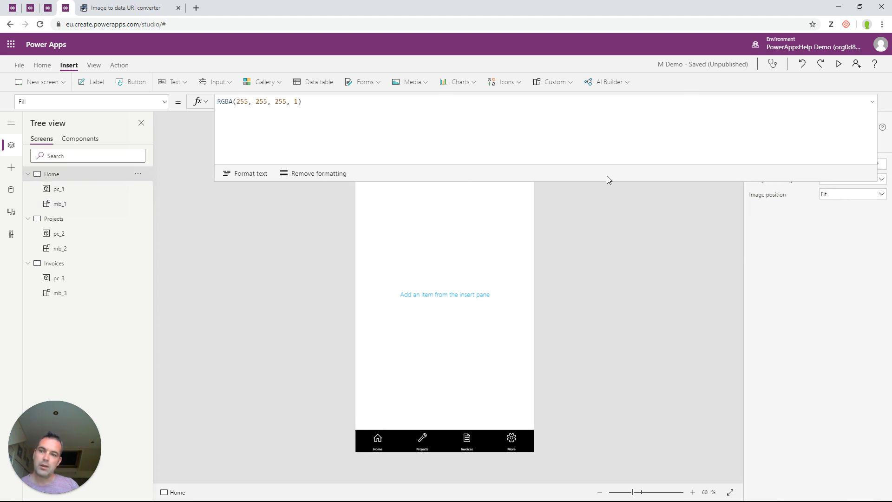
click(873, 103)
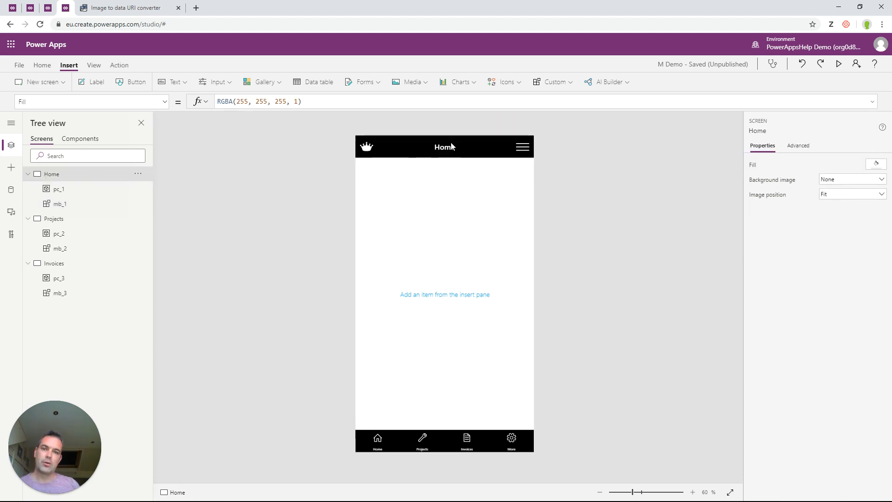
click(58, 189)
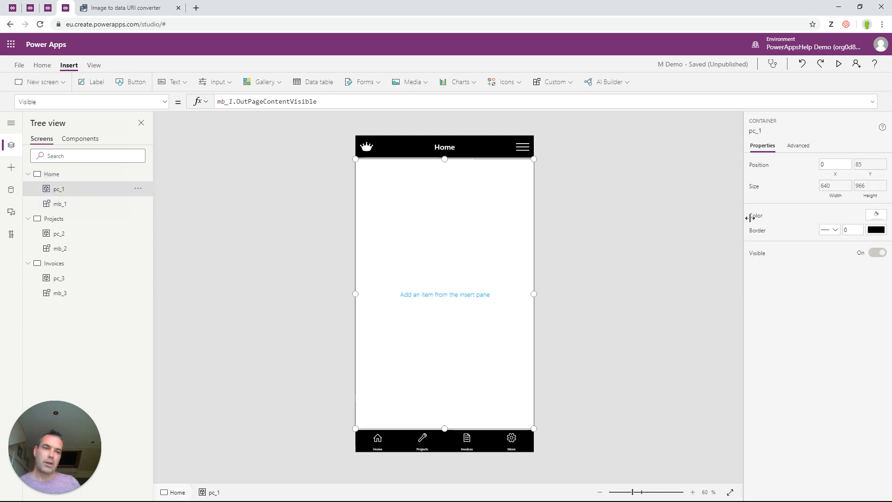
click(874, 216)
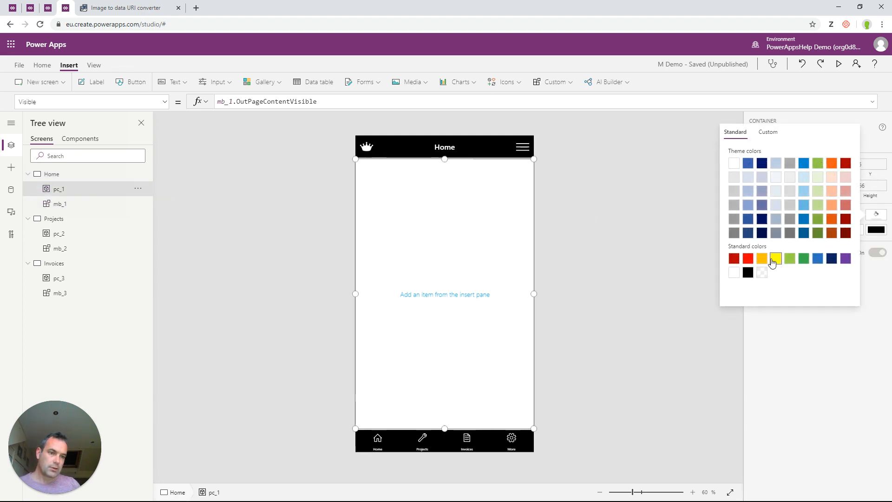
click(752, 181)
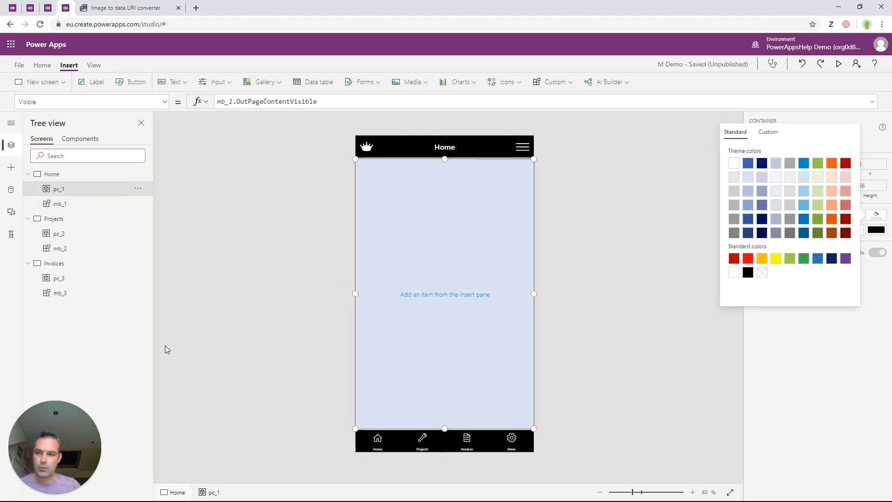
Step: Fill container pc_2 on the Projects screen with the standard yellow color
click(59, 234)
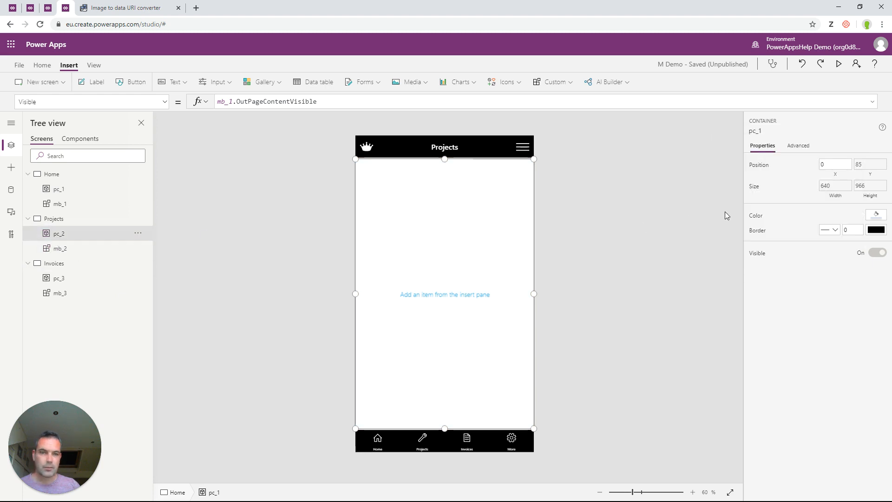
click(876, 230)
click(777, 259)
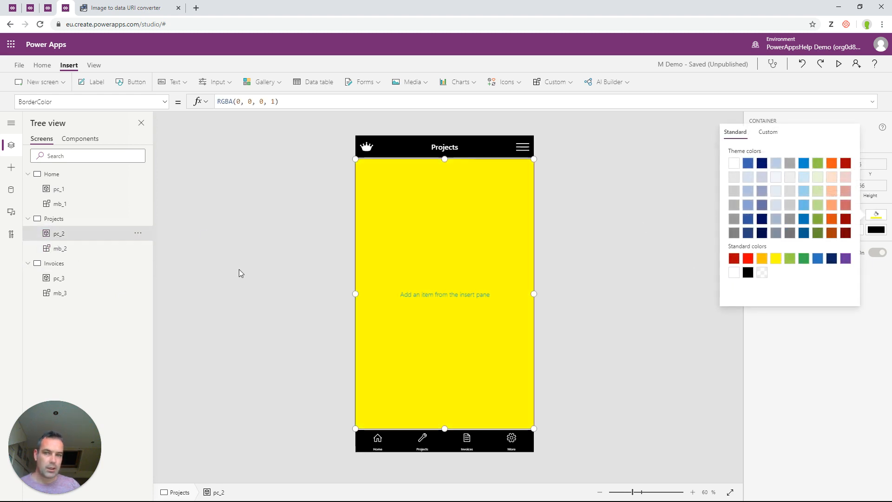
Step: Fill container pc_3 on the Invoices screen with a light green theme color and check the screen in a preview
click(58, 278)
click(877, 214)
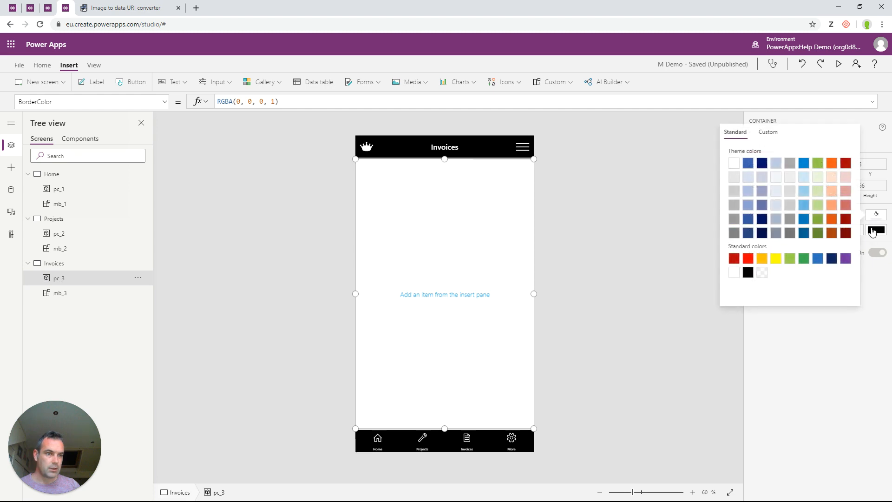
click(818, 177)
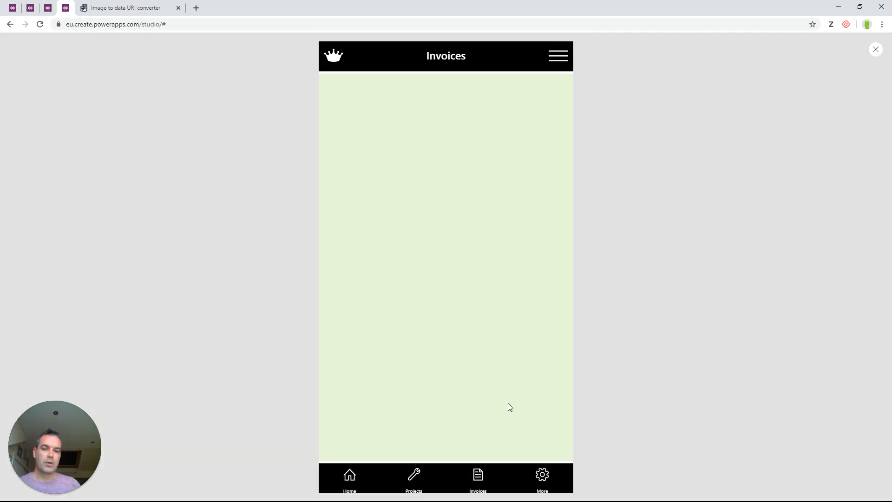
click(839, 64)
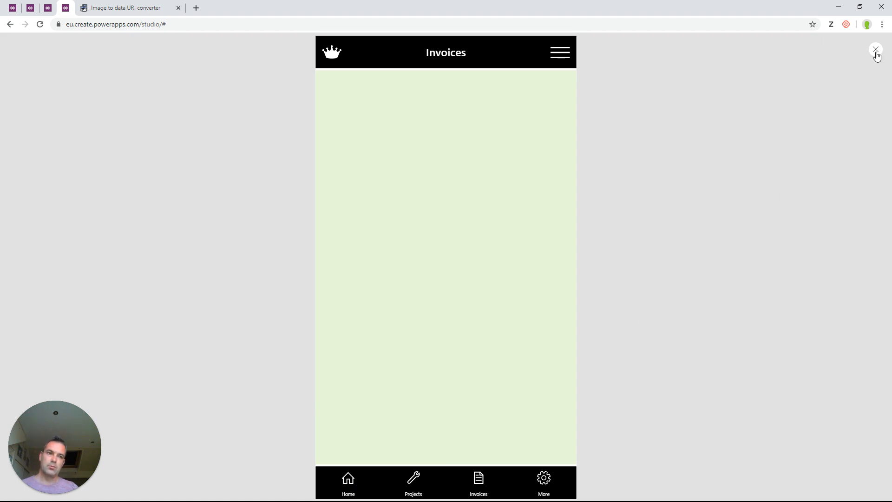
click(876, 50)
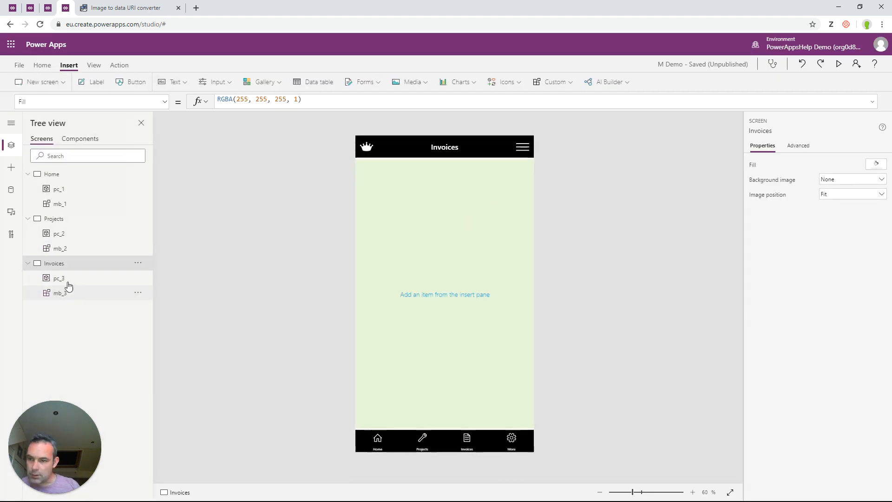
Step: Review the side menu items formula of mb_3 on the Invoices screen in the expanded formula editor
click(392, 373)
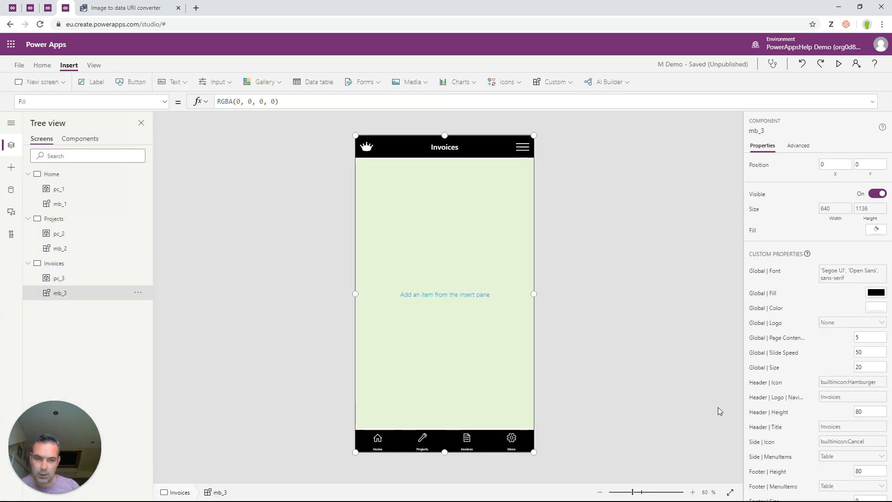
click(778, 463)
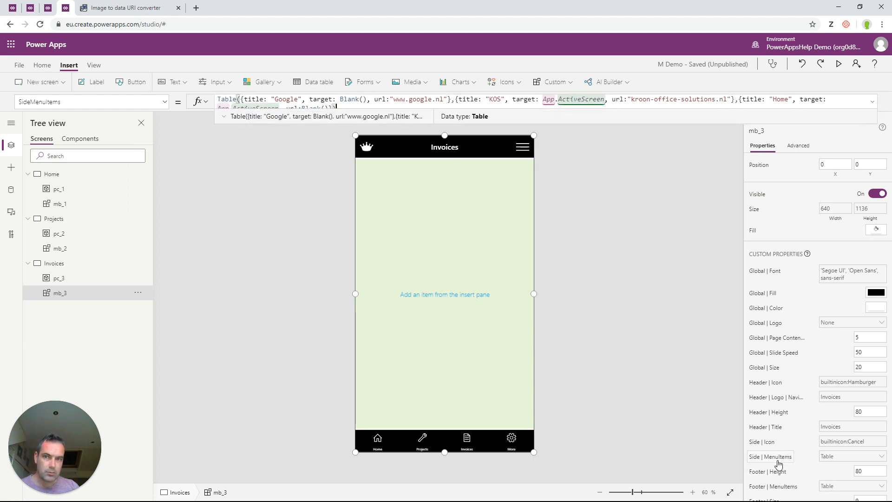
click(872, 102)
click(333, 99)
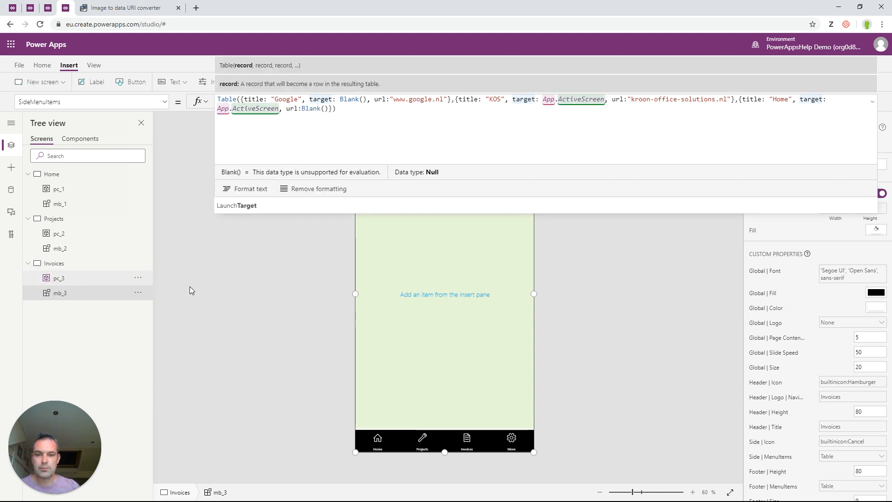
Step: In mb_3's footer menu items formula, set the Home item's target to Home and the Projects item's target to Projects
click(774, 486)
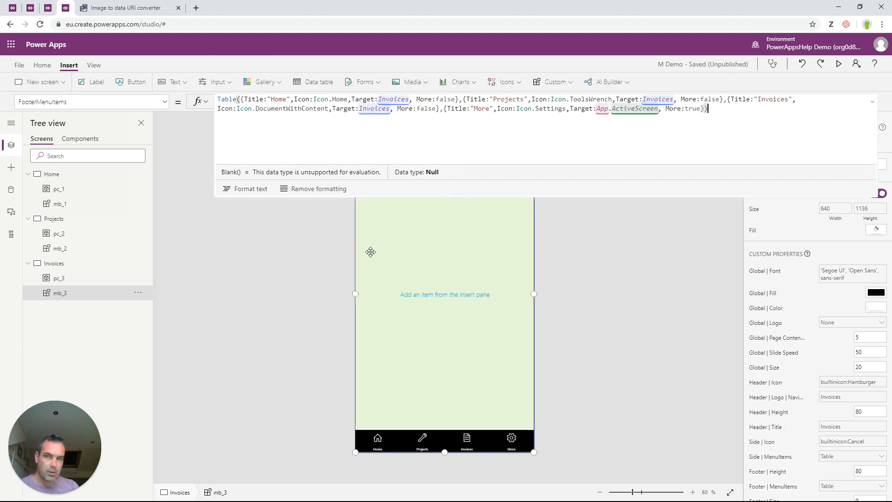
double_click(386, 99)
text(Home)
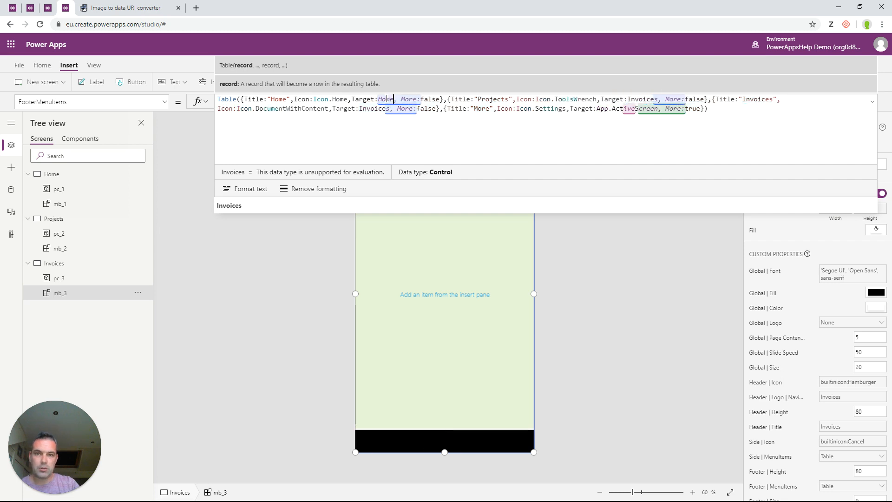
double_click(642, 99)
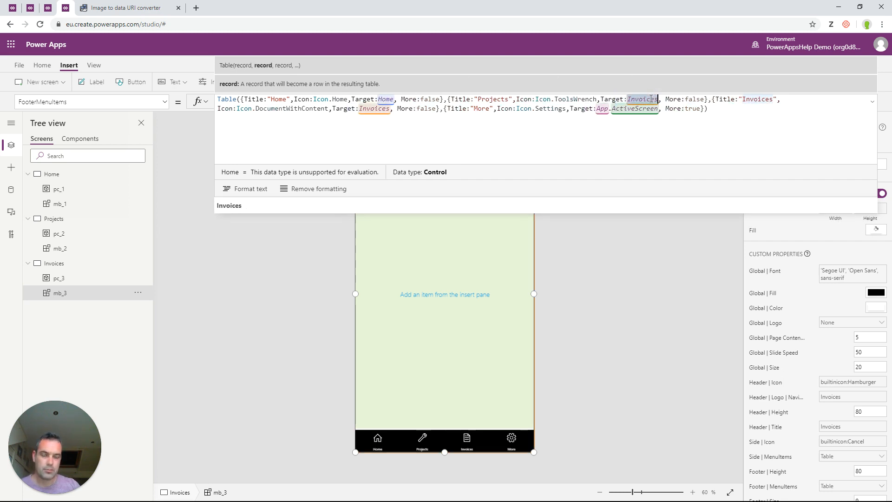
text(Projects)
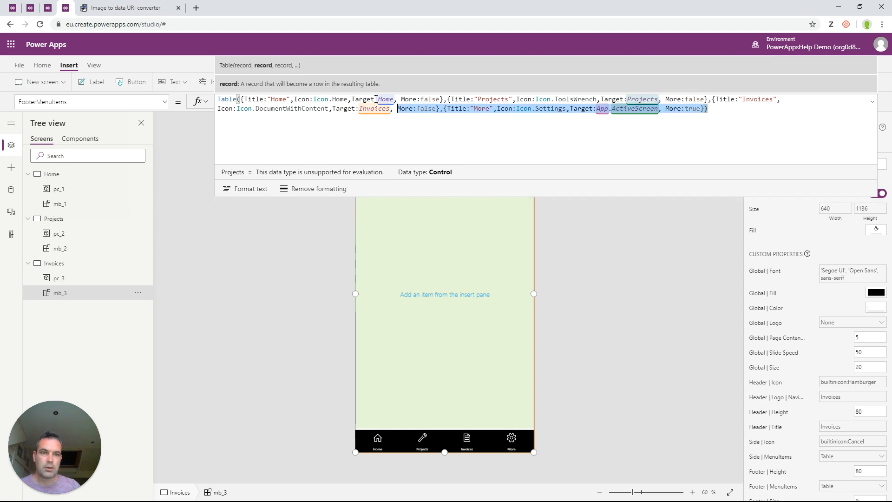
Step: Copy mb_3's entire footer menu items formula and paste it over the footer menu items formula of mb_2 on the Projects screen
key(ctrl+a)
key(ctrl+c)
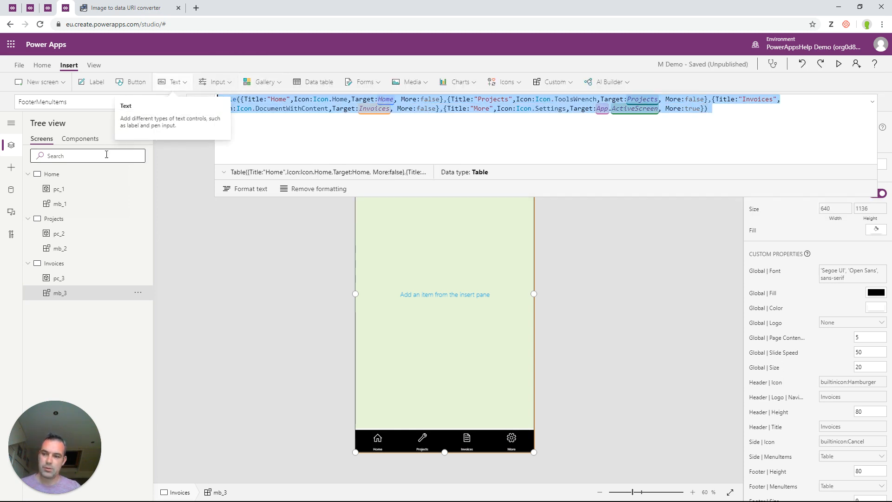
click(50, 249)
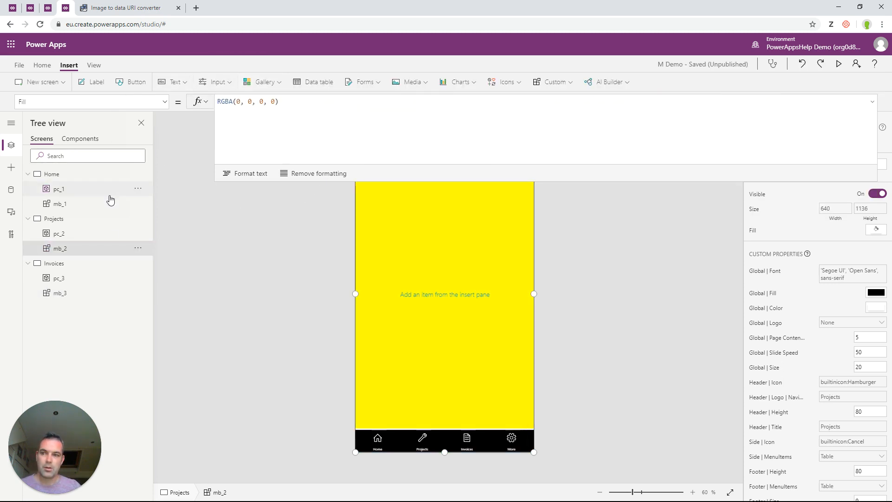
click(767, 471)
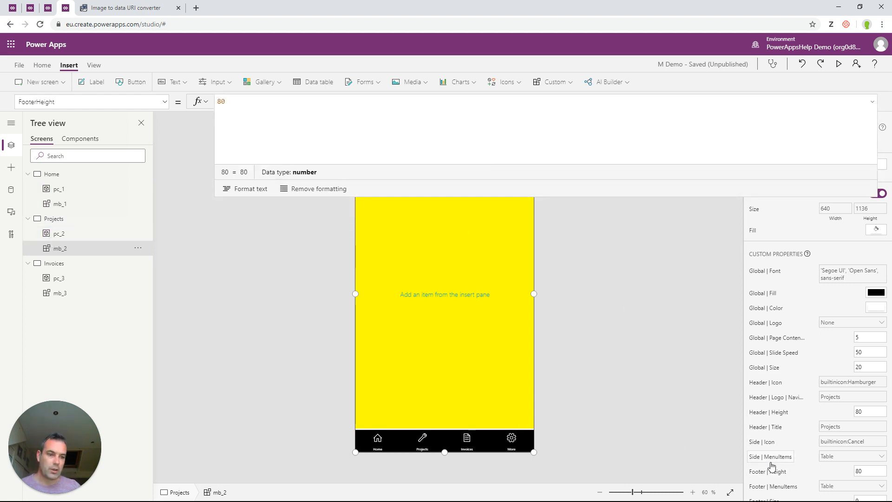
click(776, 486)
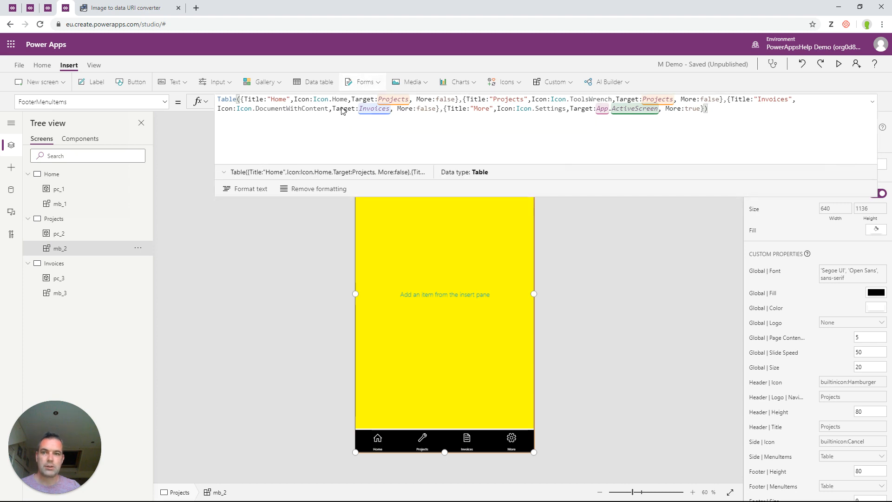
drag(726, 116, 209, 102)
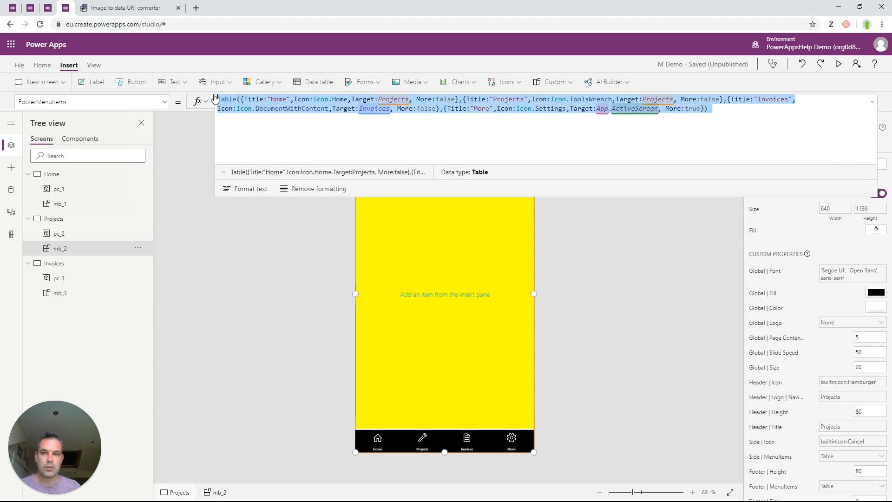
key(ctrl+v)
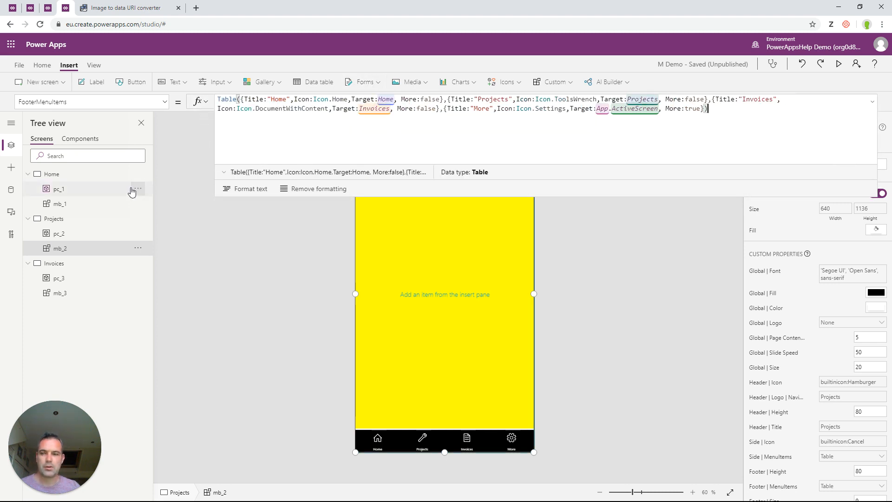
Step: Check the footer menu items formula of mb_1 on the Home screen and collapse the formula editor
click(70, 204)
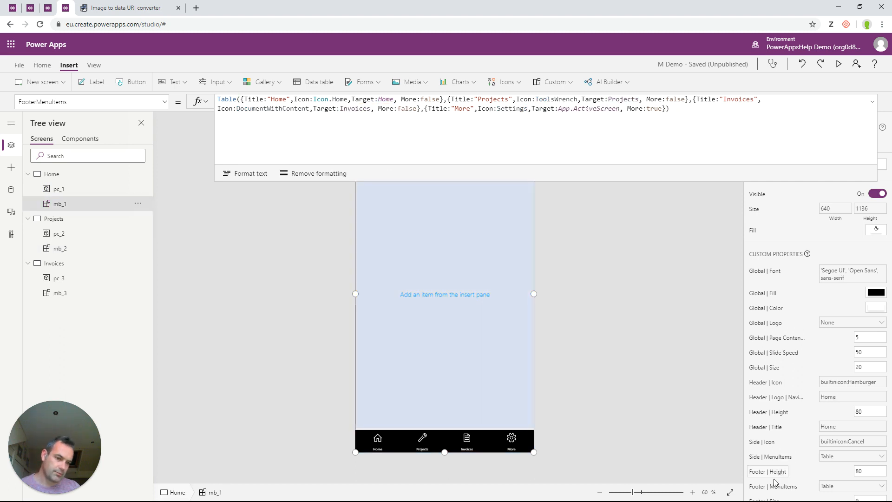
click(501, 120)
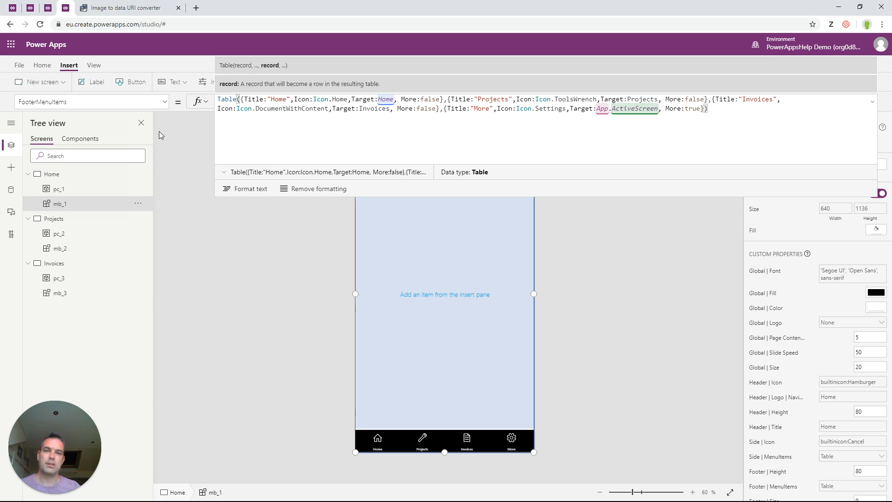
click(872, 101)
Step: Preview the app from the Home screen and navigate to Projects and Invoices through the footer menu
click(838, 64)
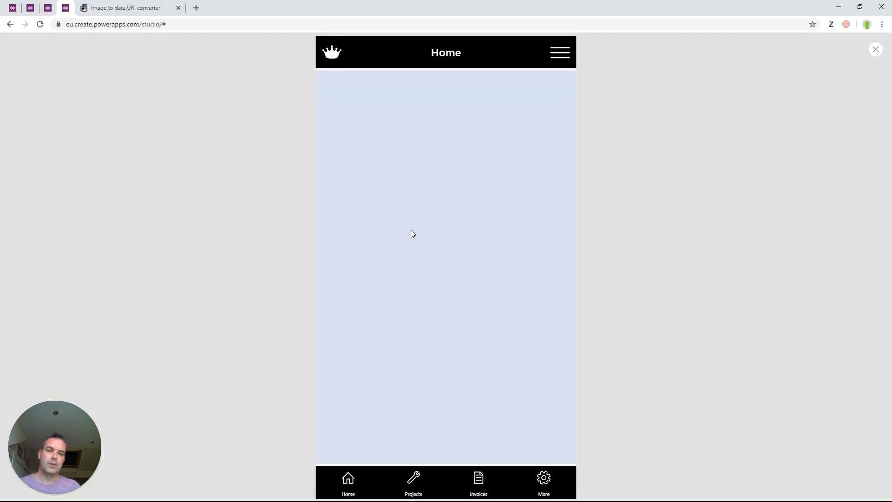
click(412, 484)
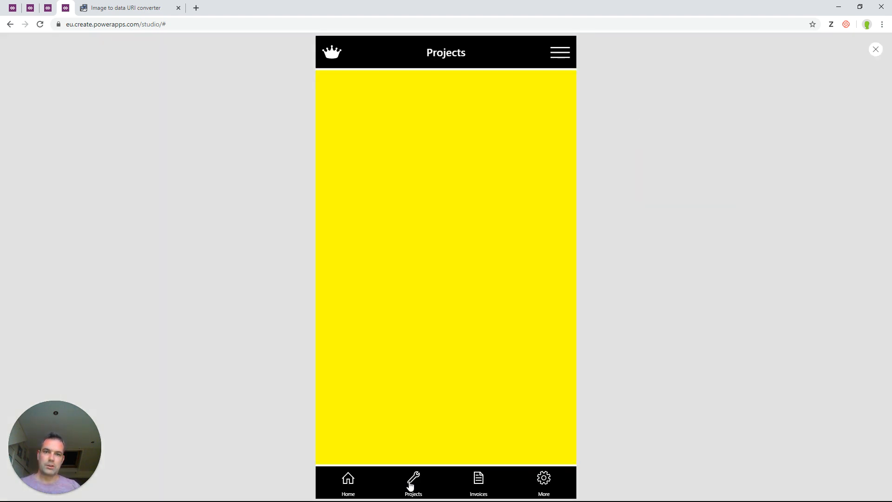
click(470, 484)
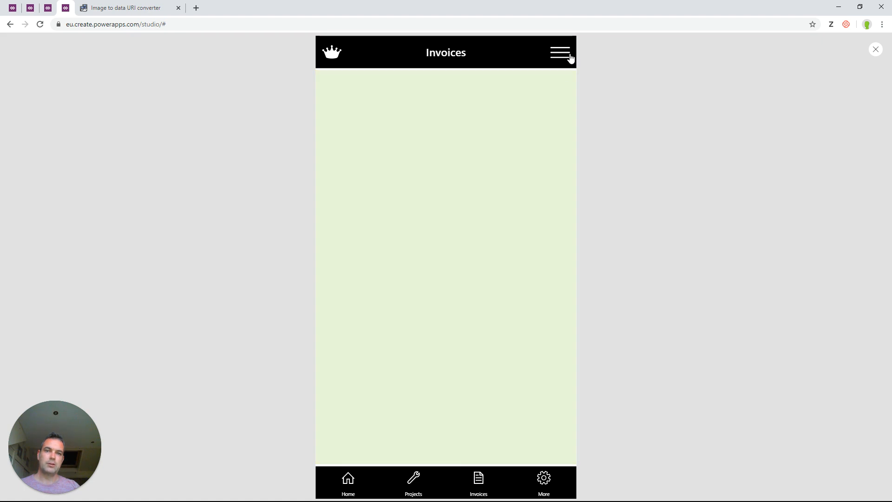
Step: Test opening and closing the hamburger side menu and the footer's More menu on the previewed Invoices screen
click(570, 56)
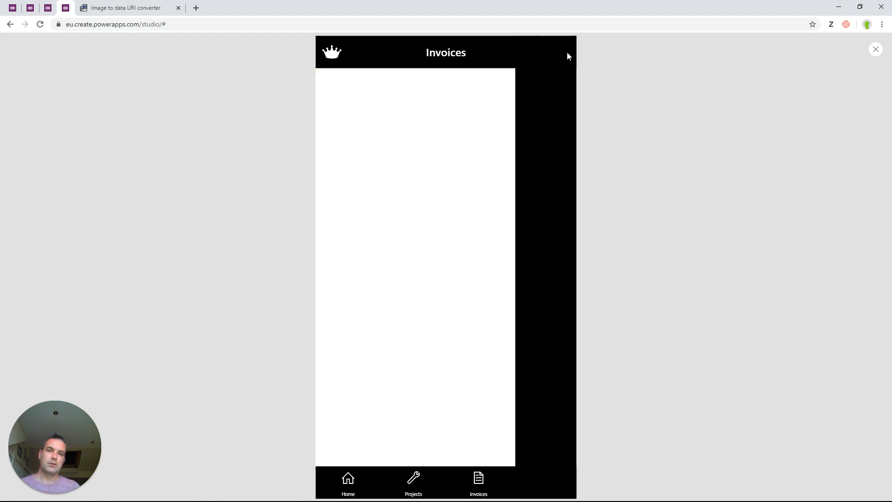
click(439, 492)
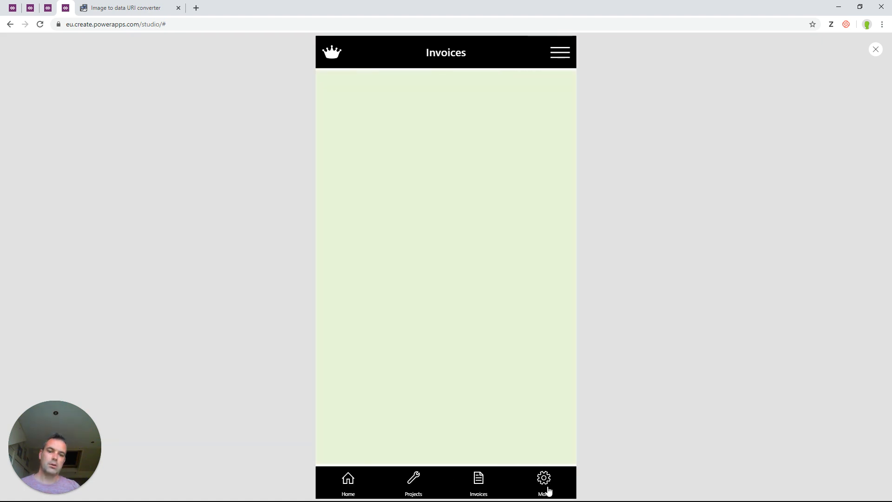
click(548, 489)
click(447, 489)
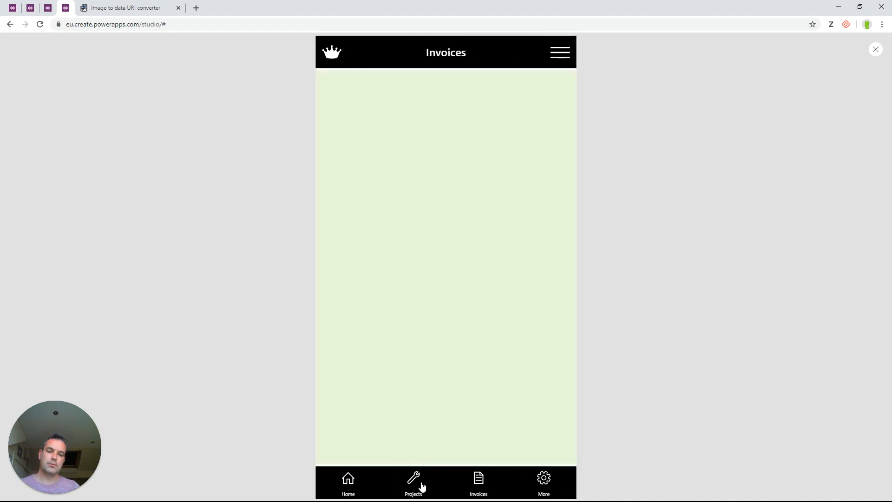
click(543, 479)
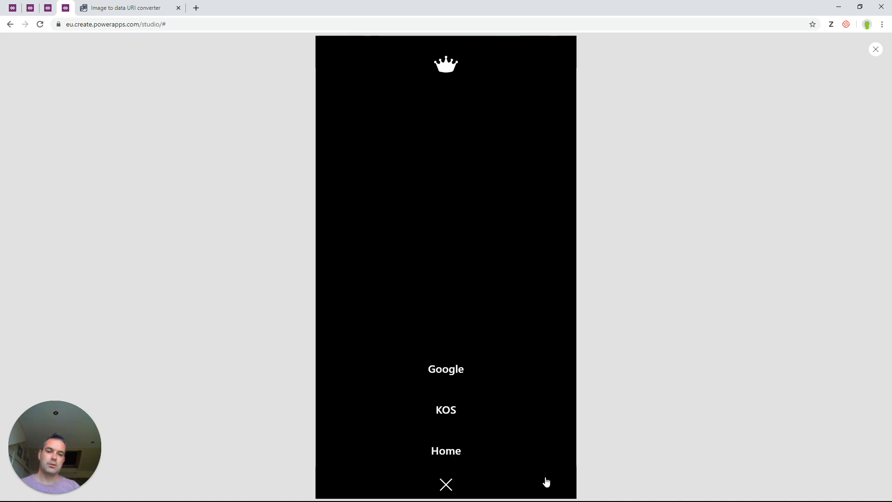
click(458, 485)
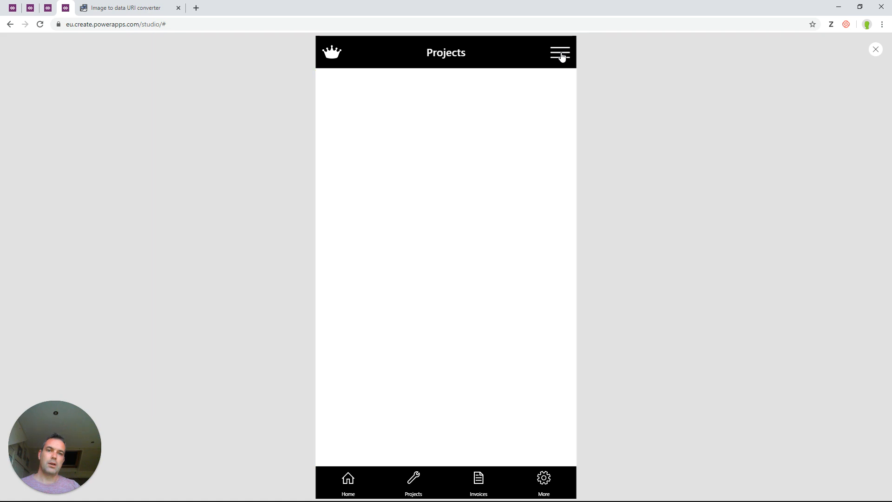
Step: Test opening and closing the hamburger side menu twice on the previewed Projects screen
click(562, 55)
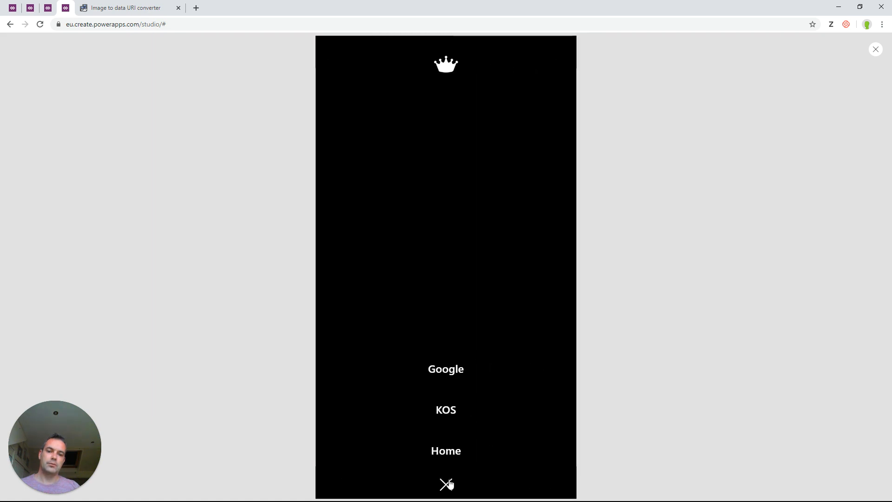
click(447, 485)
click(564, 64)
click(445, 487)
Step: Return to Home in the preview, test its hamburger side menu twice, and exit the preview
click(353, 482)
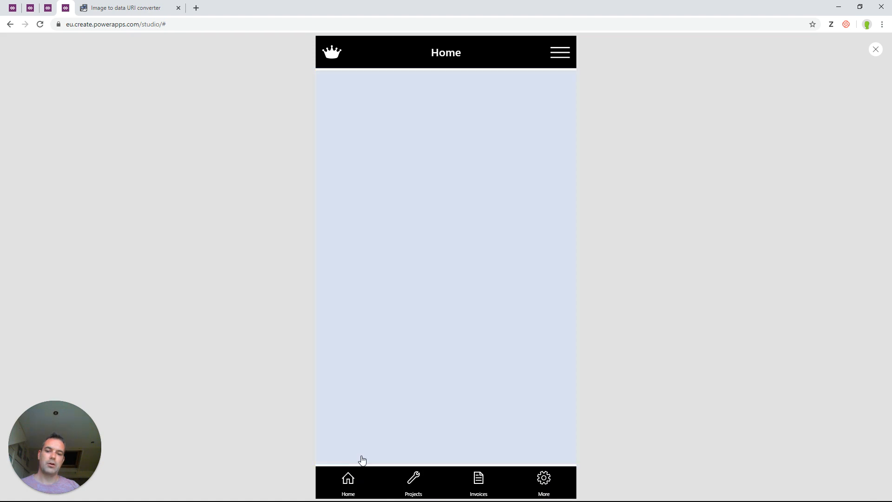
click(558, 60)
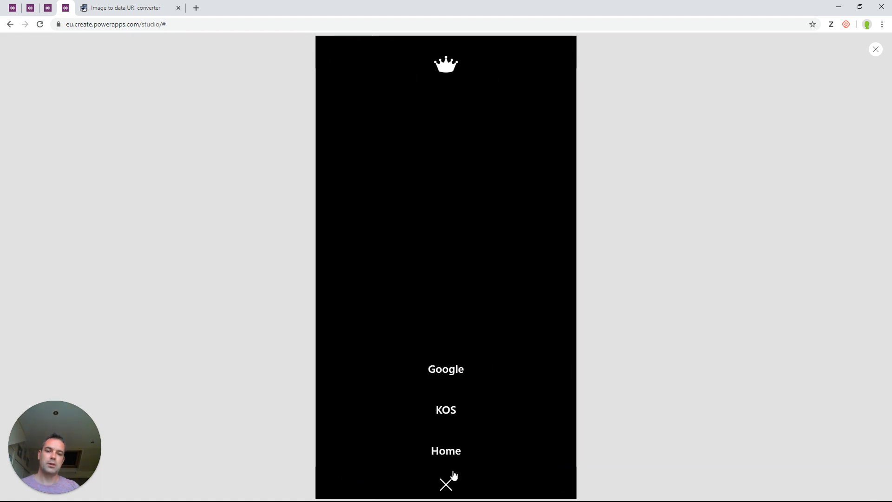
click(452, 484)
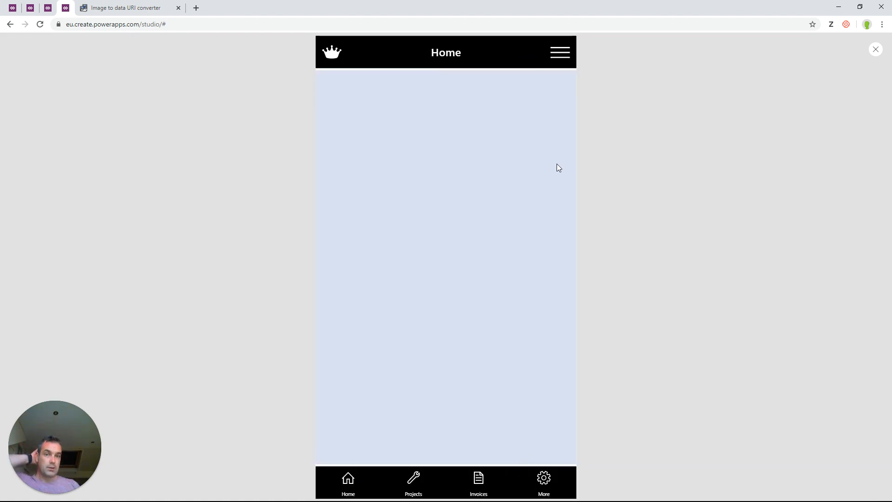
click(569, 59)
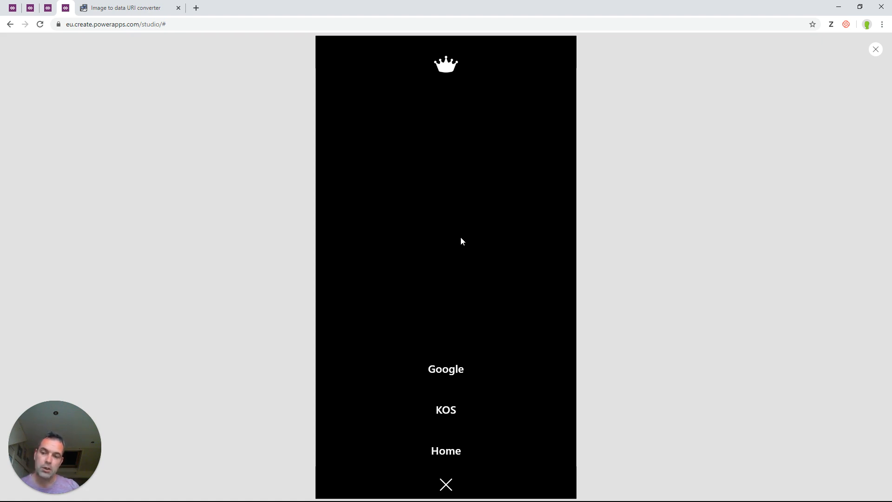
click(447, 484)
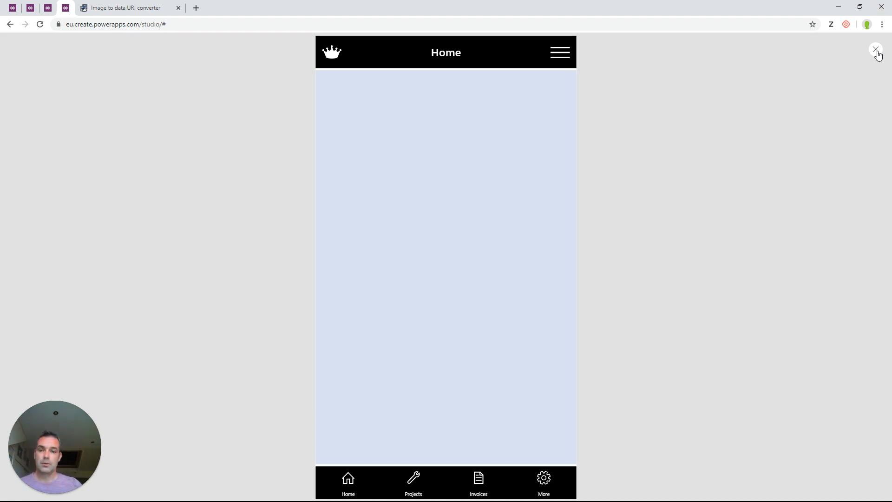
click(877, 51)
Step: View component b in the component editor and return to the Home screen
click(106, 140)
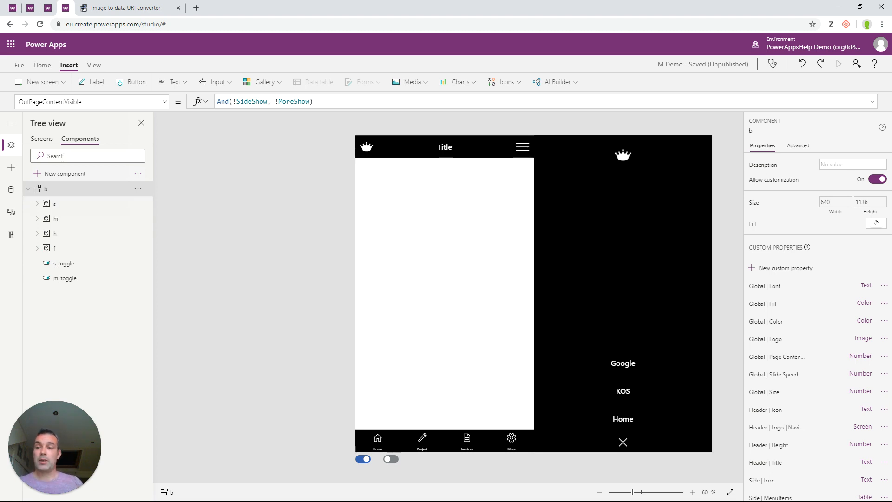
click(42, 141)
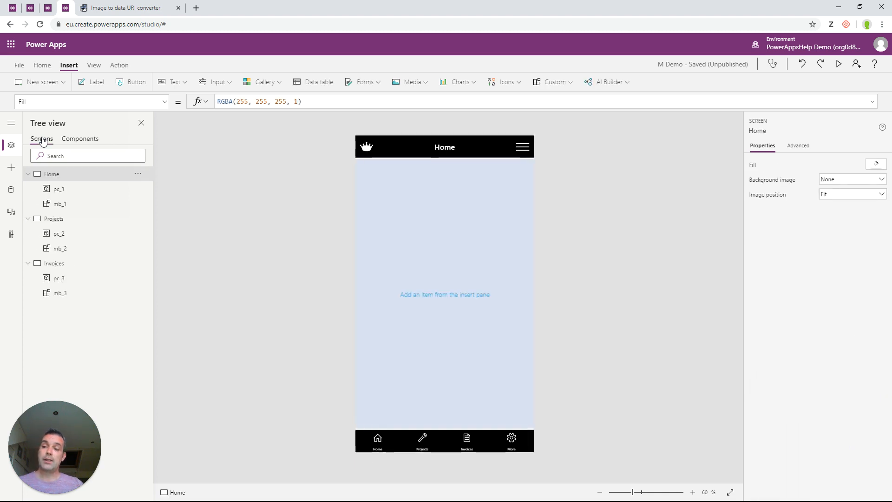
Step: Open the Home screen's OnVisible property for editing
click(57, 207)
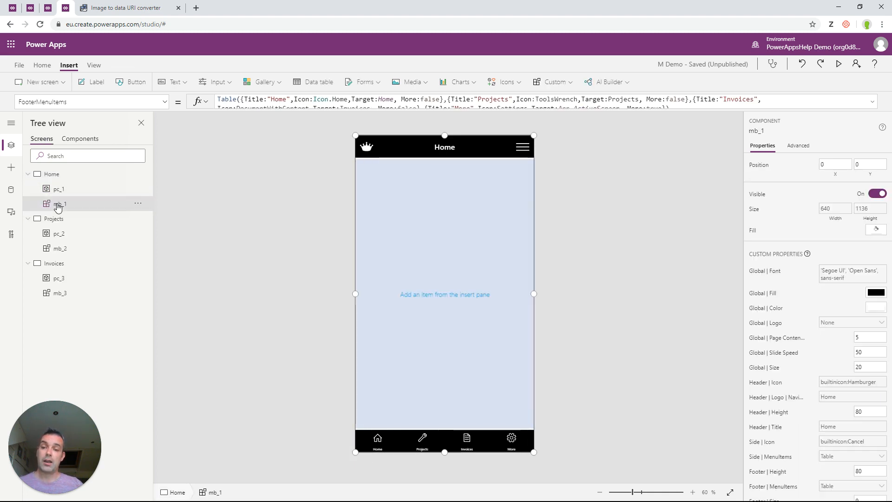
click(49, 173)
click(89, 103)
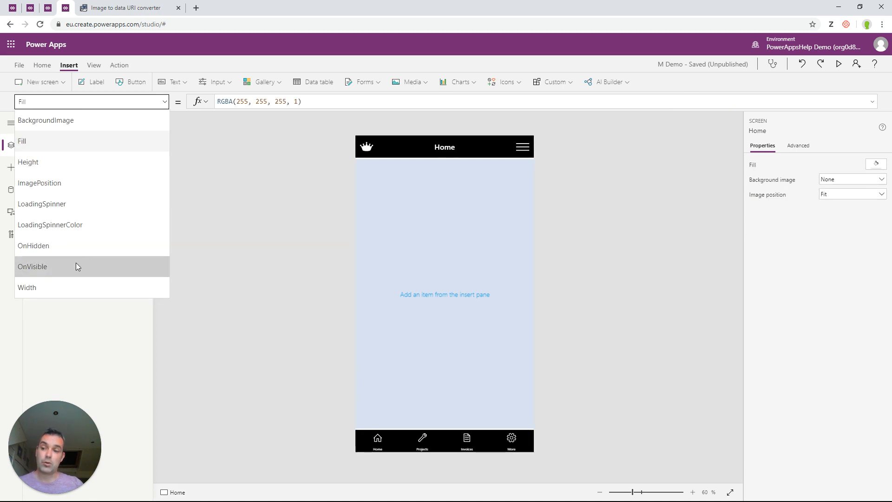
click(59, 266)
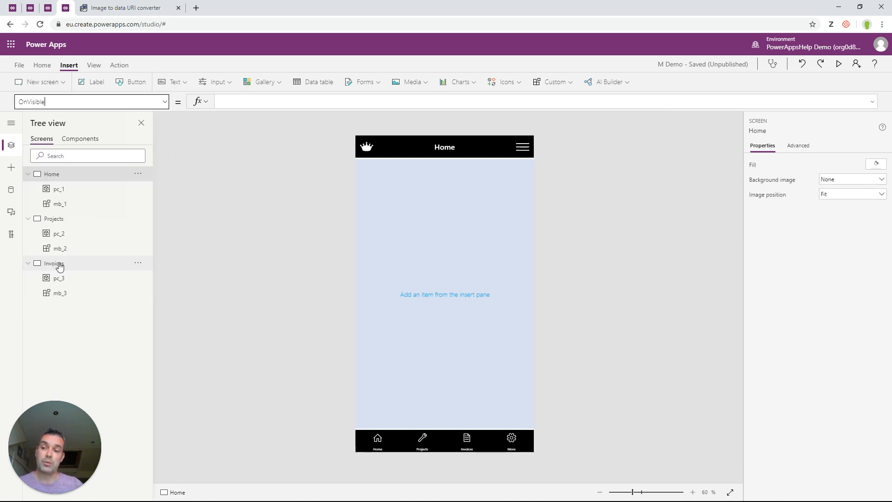
Step: Copy the whole FooterMenuItems table formula of mb_1 on the Home screen
click(55, 207)
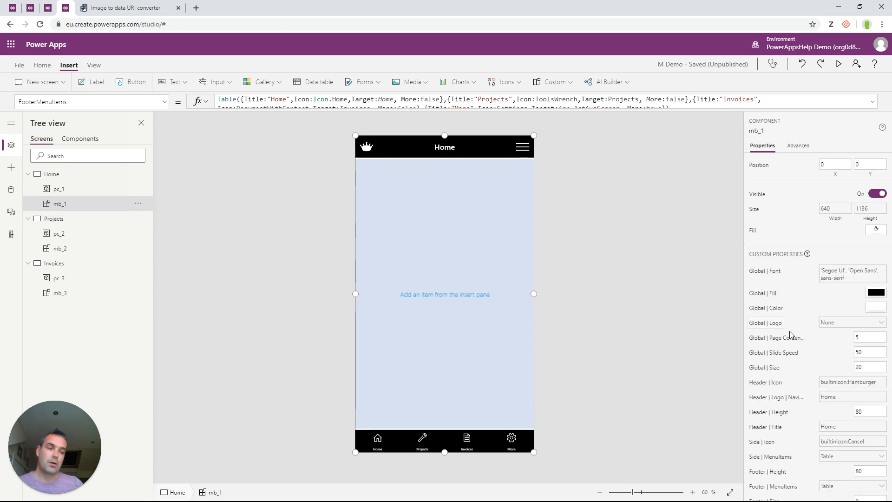
click(770, 456)
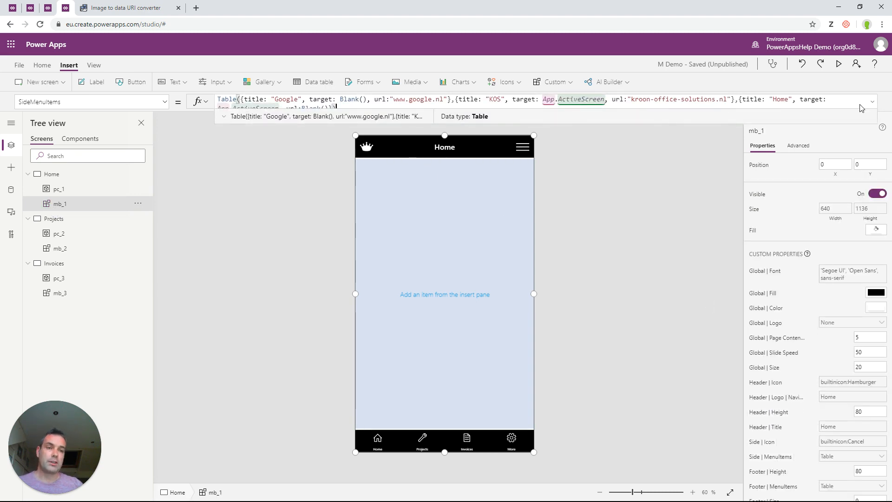
click(773, 483)
click(703, 111)
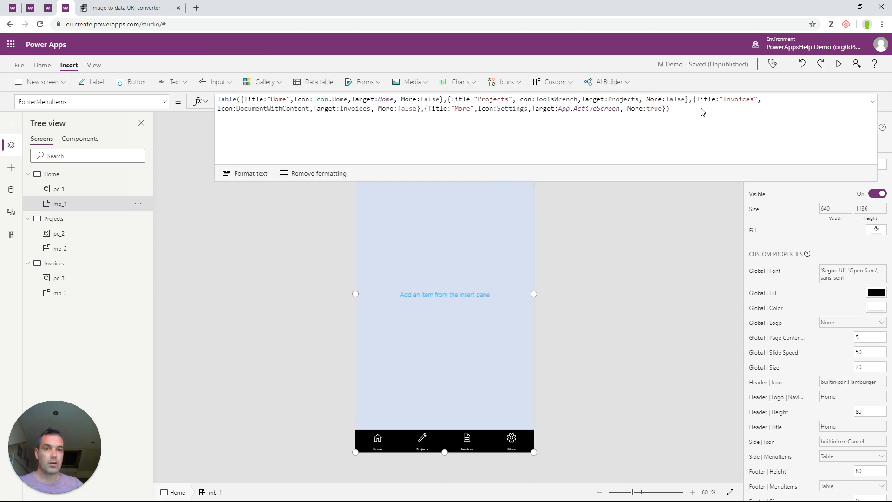
drag(702, 112, 218, 99)
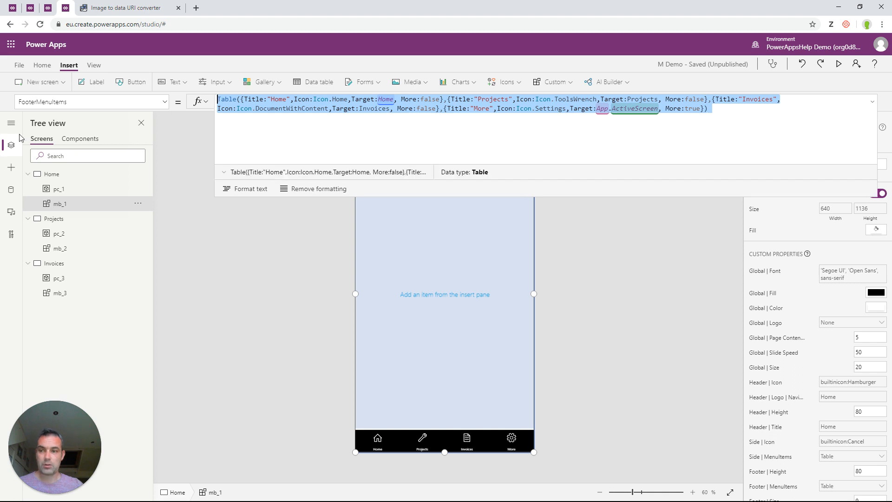
Step: Set the Home screen's OnVisible to ClearCollect(Menu, ...) with the copied Home, Projects, Invoices and More records, without the Table wrapper
click(54, 178)
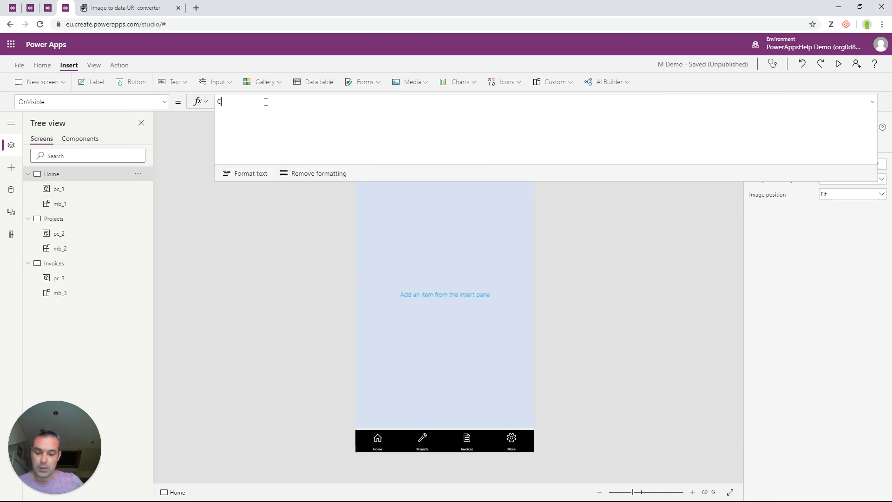
text(rCol)
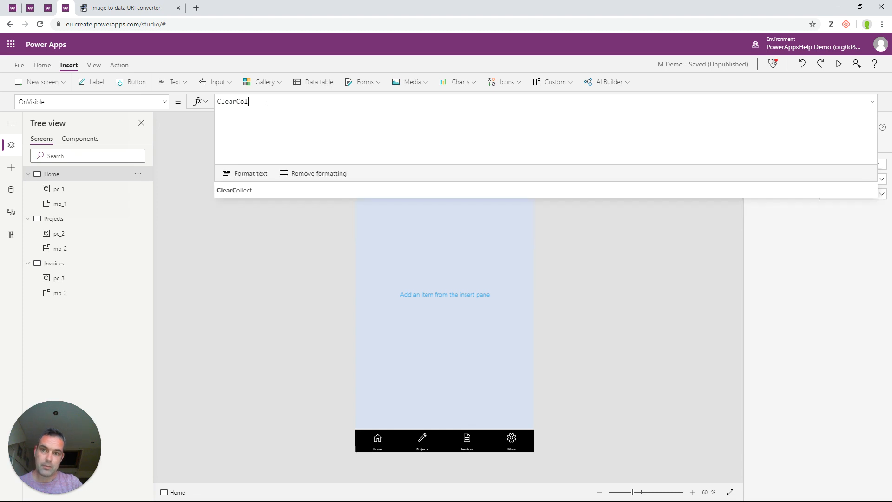
text(lect()
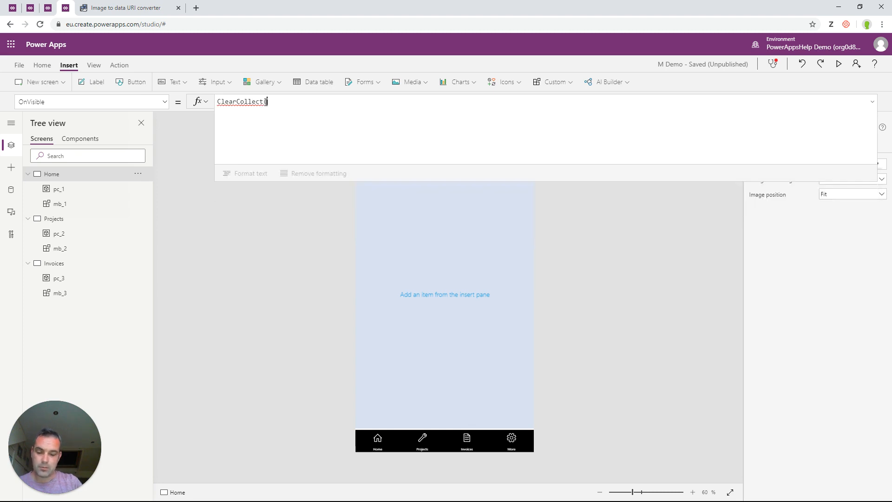
text(Table({Title:"Home",Icon:Icon.Home,Target:Home, More:false},{Title:"Projects",Icon:Icon.ToolsWrench,Target:Projects, More:false},{Title:"Invoices",Icon:Icon.DocumentWithContent,Target:Invoices, More:false},{Title:"More",Icon:Icon.Settings,Target:App.ActiveScreen, More:true}))
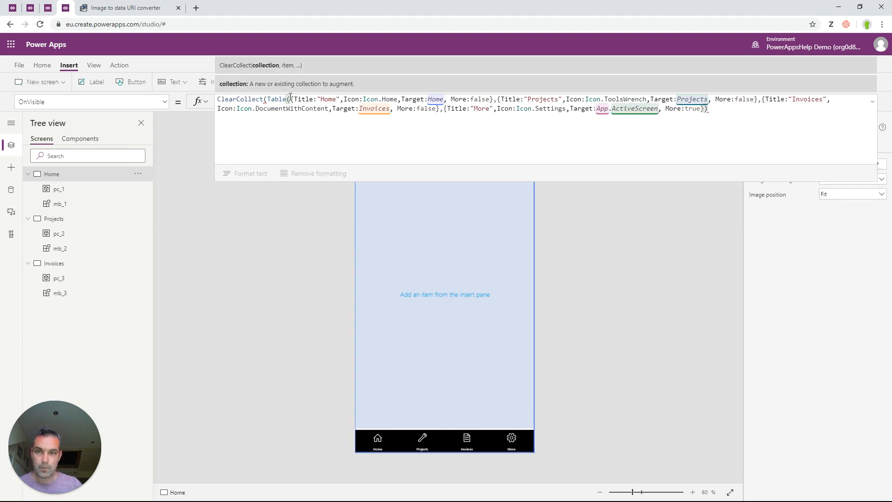
drag(291, 98, 268, 99)
key(BackSpace)
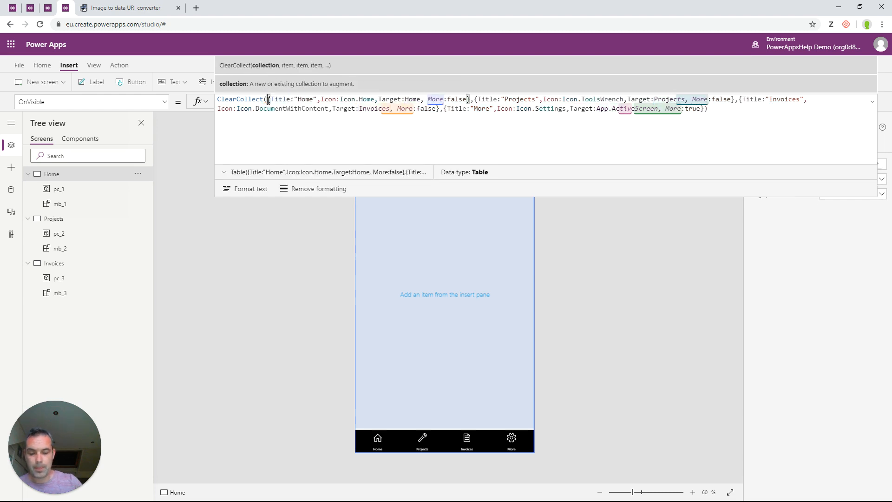
text(Menu)
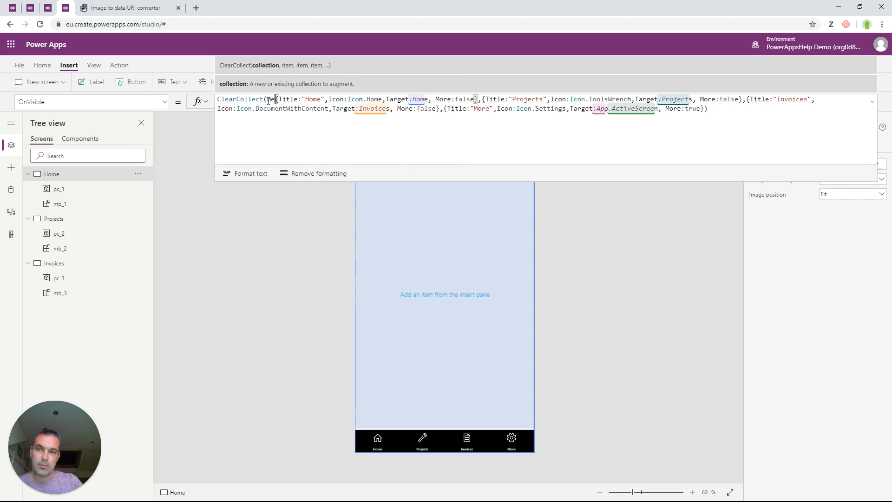
text(,)
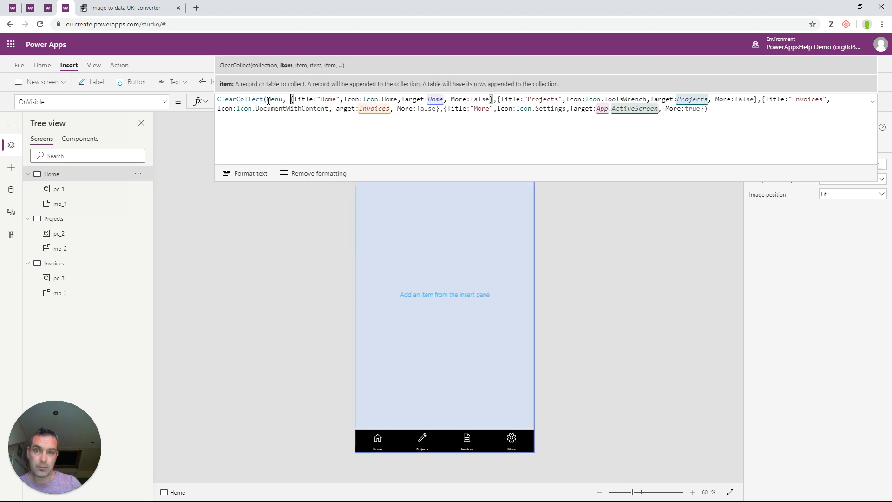
Step: Replace the FooterMenuItems formula of mb_1 on the Home screen with the Menu collection
click(54, 219)
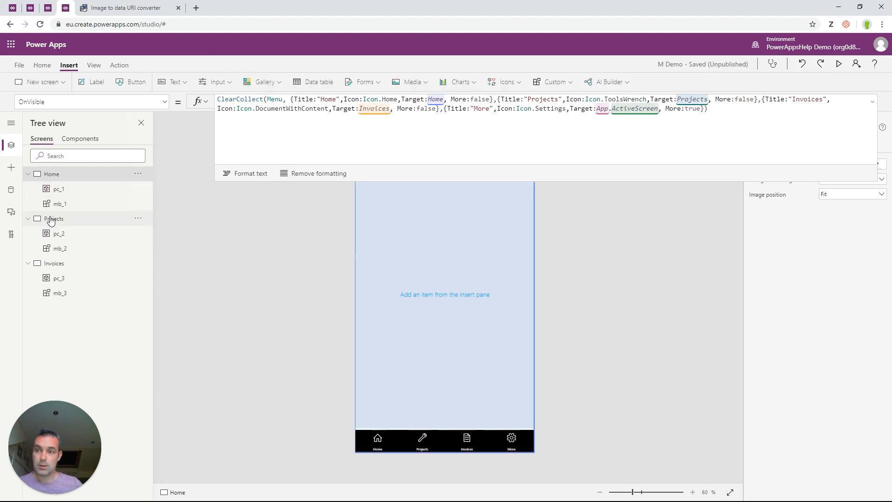
click(54, 176)
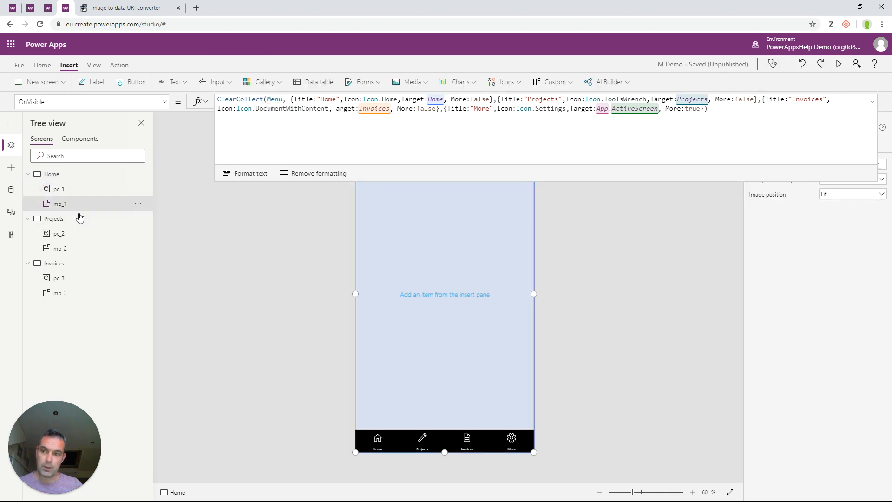
click(686, 105)
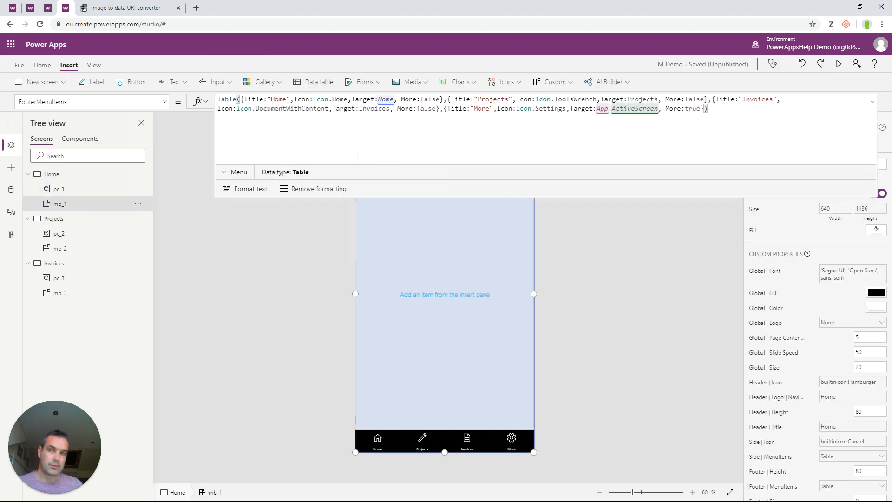
key(ctrl+a)
text(Menu)
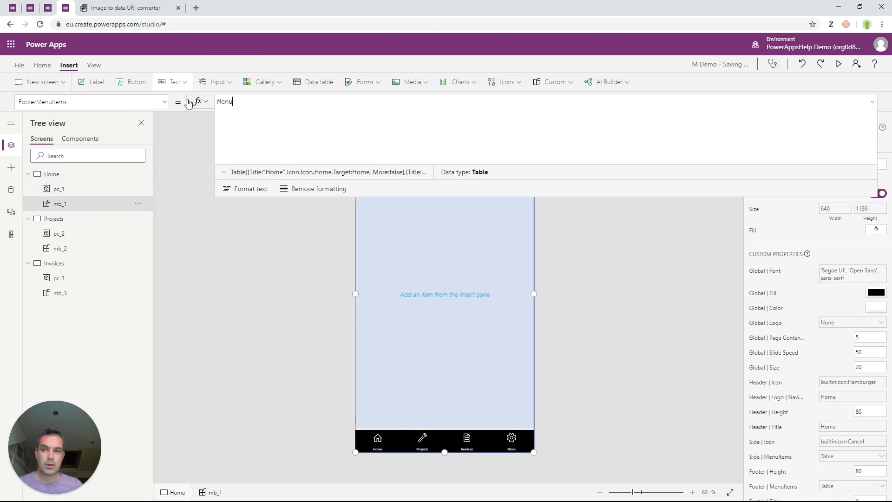
Step: Set FooterMenuItems to Menu for mb_2 on Projects and mb_3 on Invoices
click(60, 250)
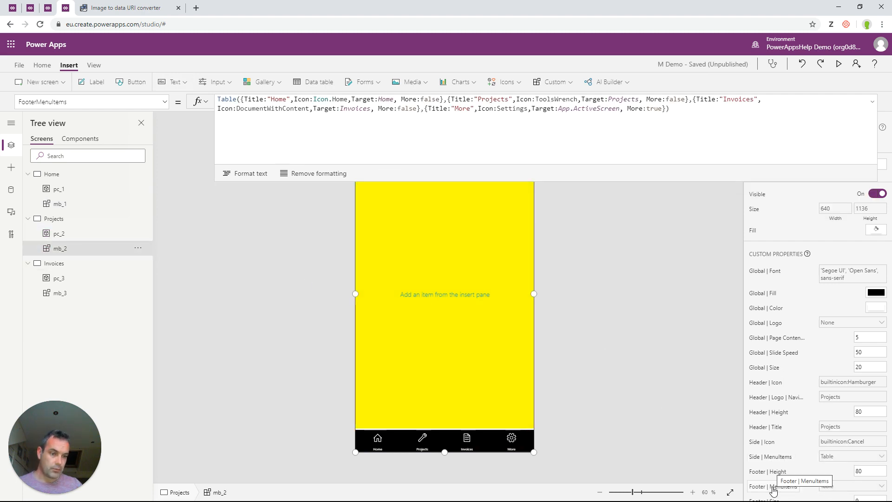
click(390, 156)
drag(724, 112, 192, 101)
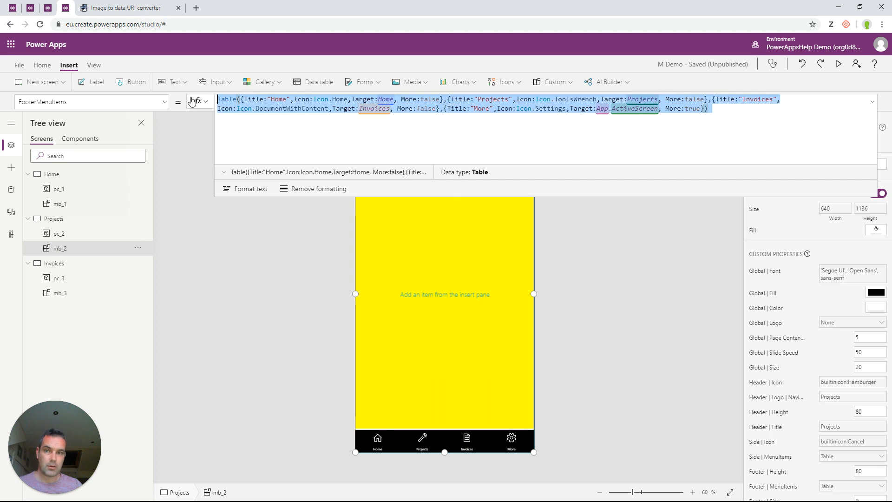
text(Menu)
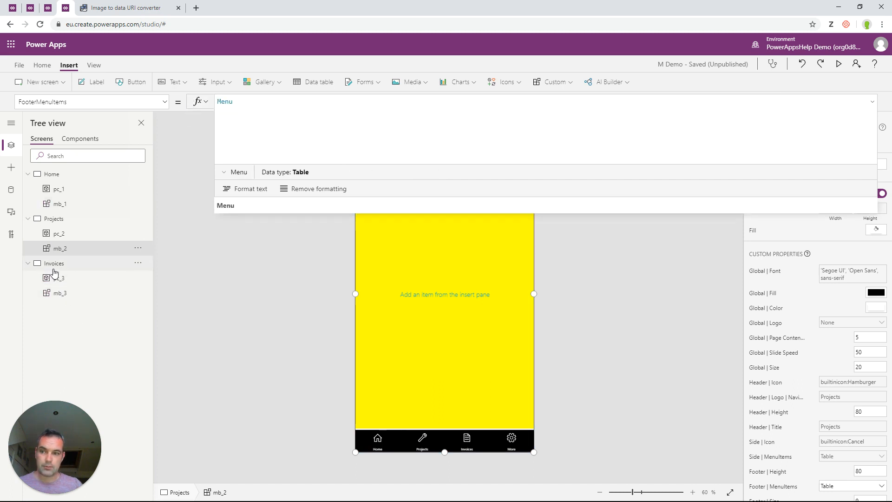
click(54, 293)
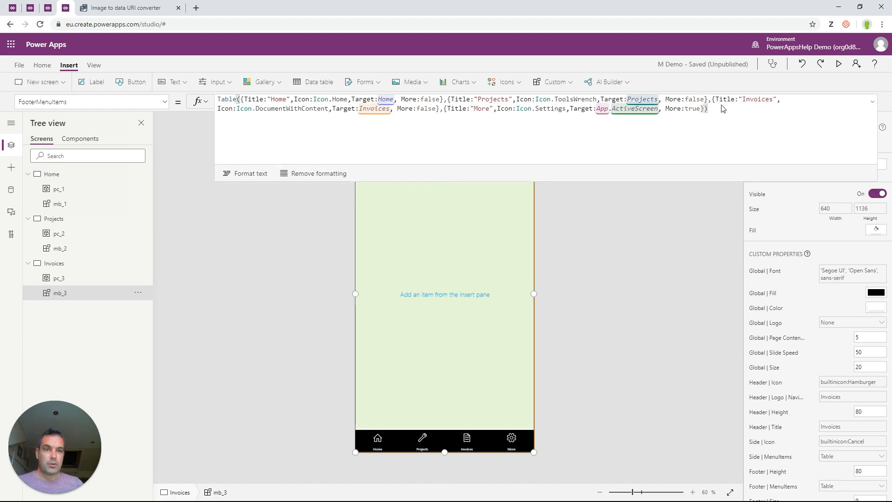
drag(723, 108, 218, 99)
text(Menu)
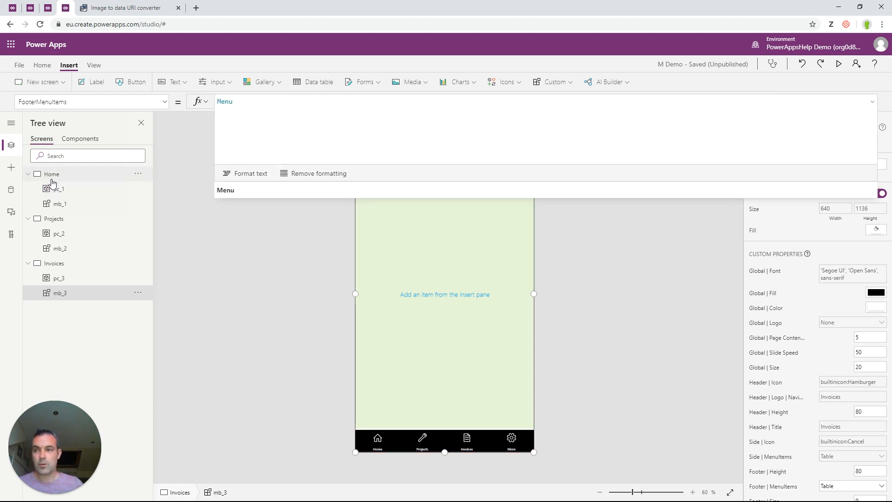
Step: Duplicate the Invoices record within the ClearCollect formula of the Home screen's OnVisible
click(51, 179)
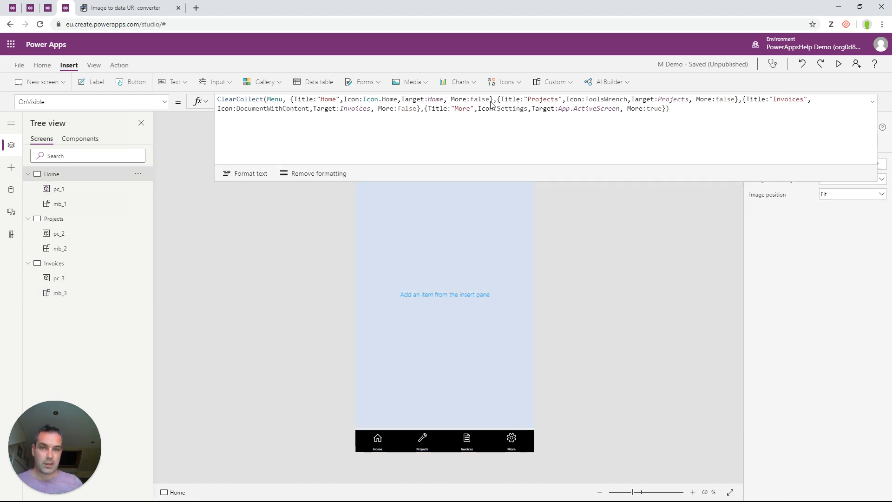
click(488, 109)
click(438, 109)
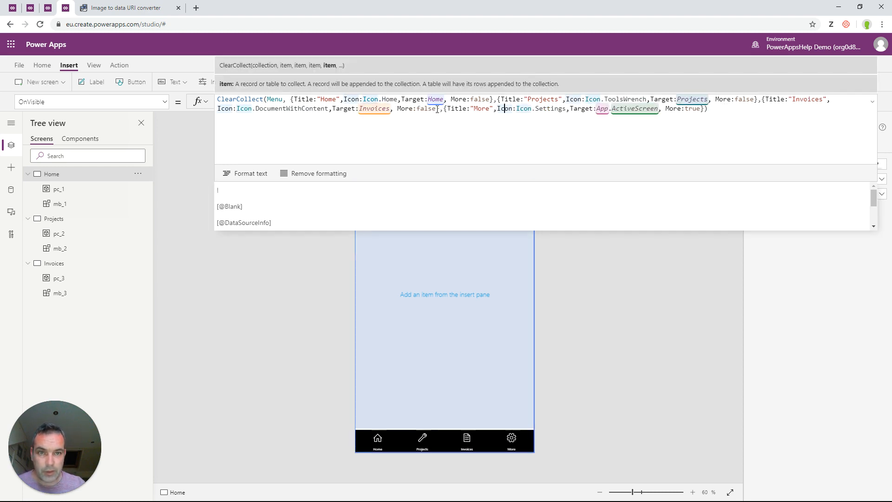
drag(439, 109, 758, 99)
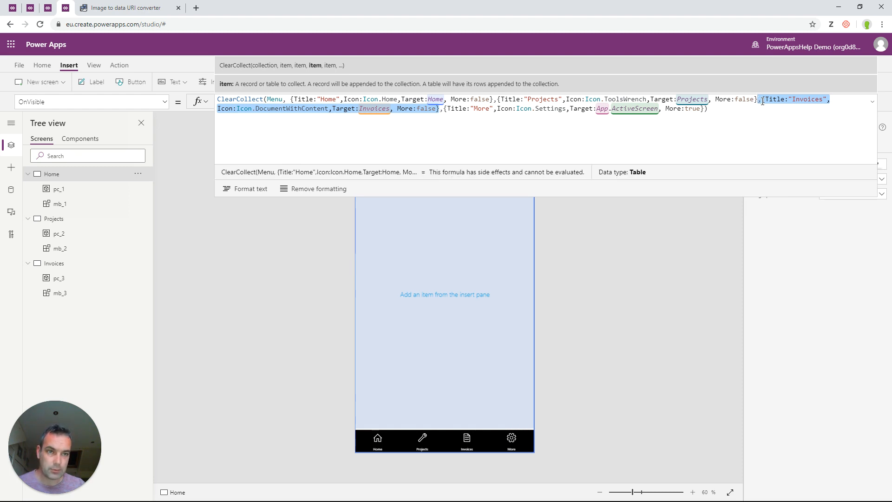
click(760, 100)
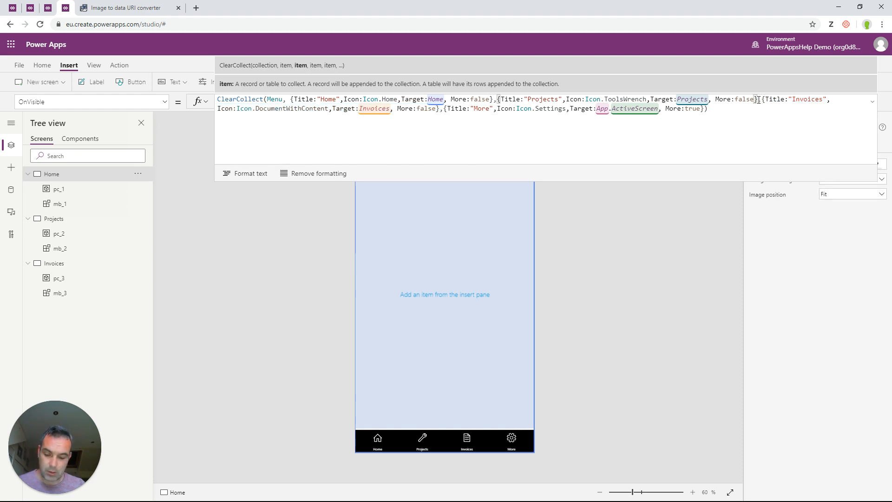
text(,{Title:"Invoices",Icon:Icon.DocumentWithContent,Target:Invoices, More:false})
Step: Change the title and target of the first of the two Invoices records to Declarations
double_click(811, 100)
text(Declar)
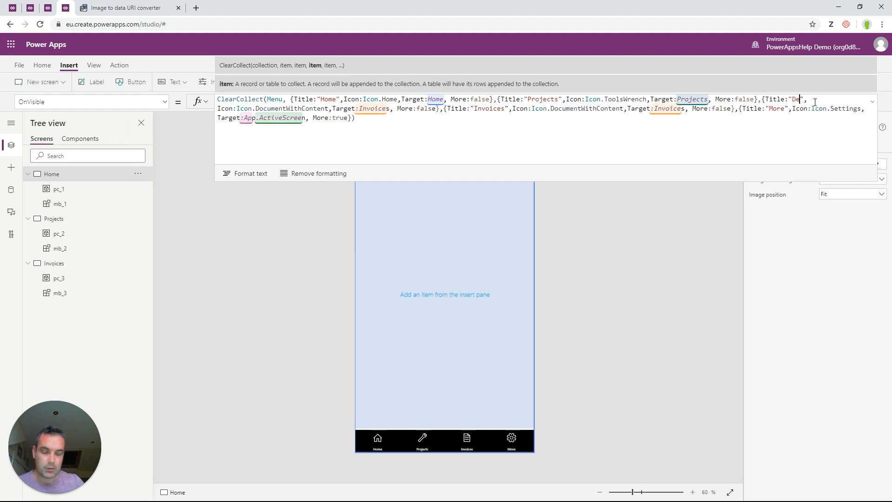
text(ations)
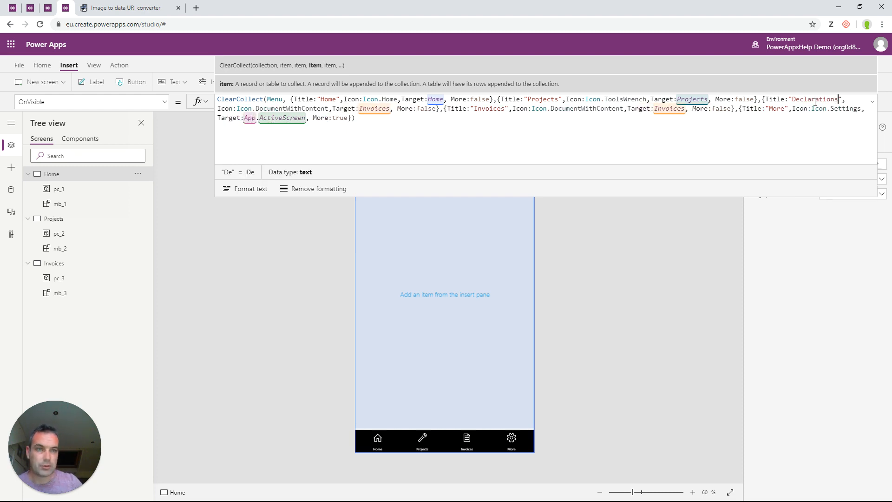
double_click(815, 99)
key(ctrl+c)
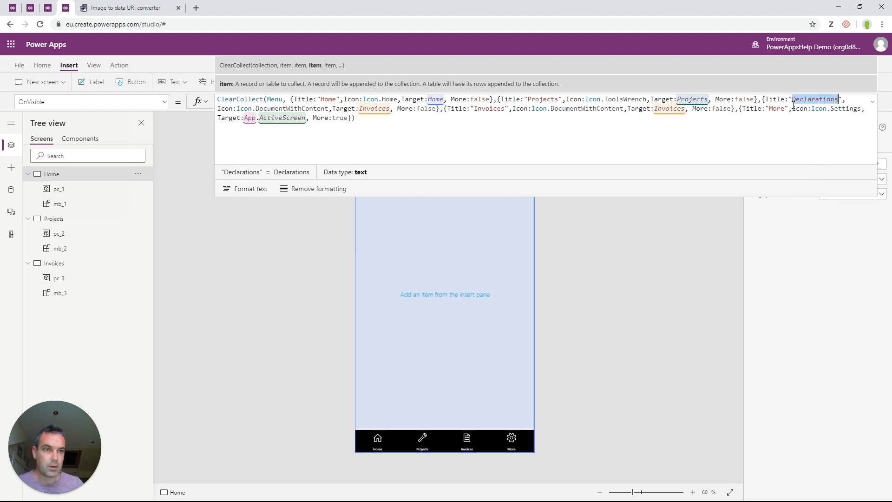
double_click(385, 108)
key(ctrl+v)
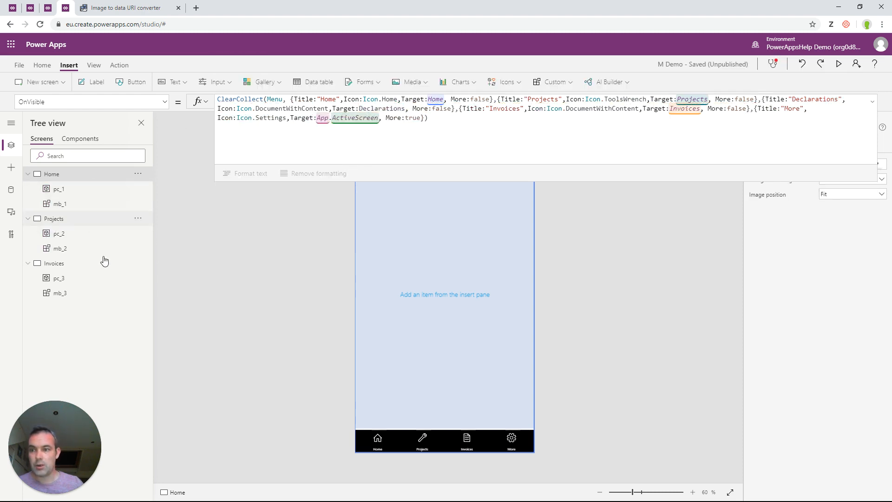
Step: Duplicate the Projects screen and rename the copy as Declarations
right_click(68, 224)
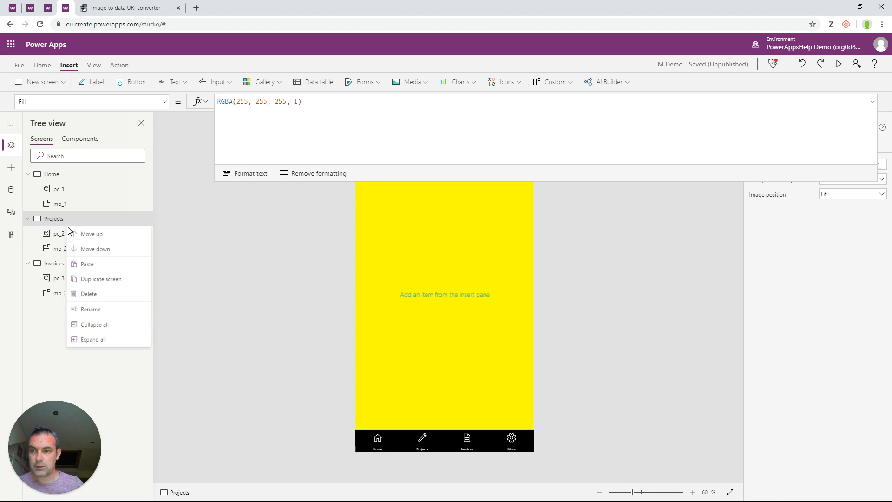
click(91, 280)
double_click(62, 263)
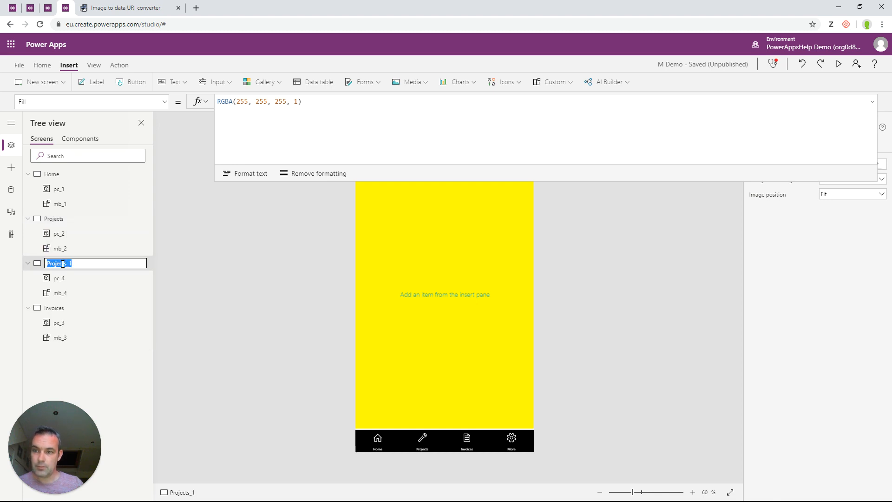
text(Quotations)
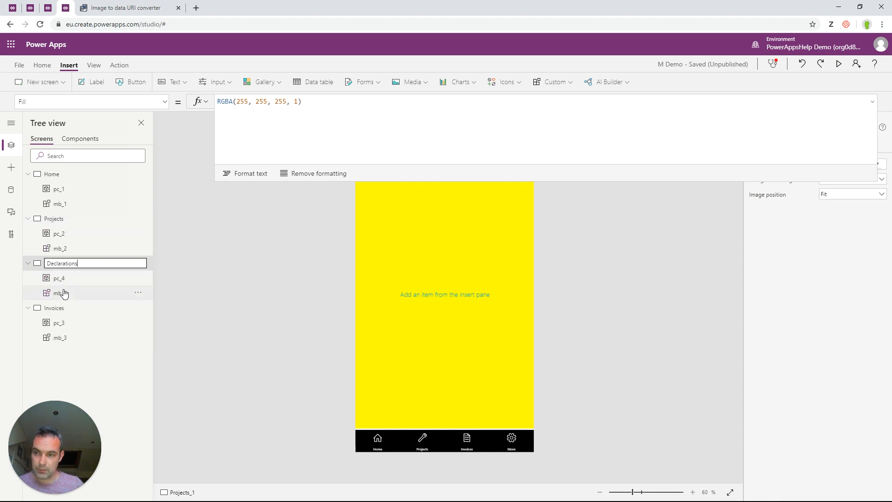
key(Return)
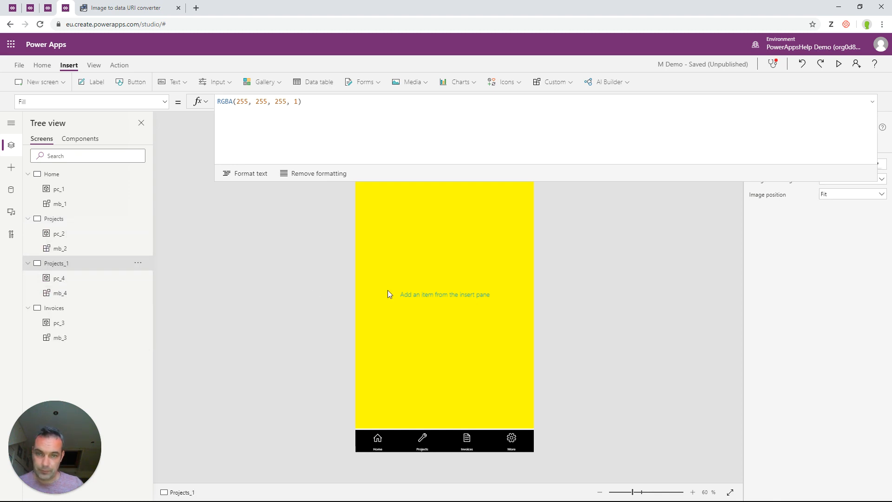
Step: Check the FooterMenuItems formula of mb_4 on the Declarations screen
click(60, 292)
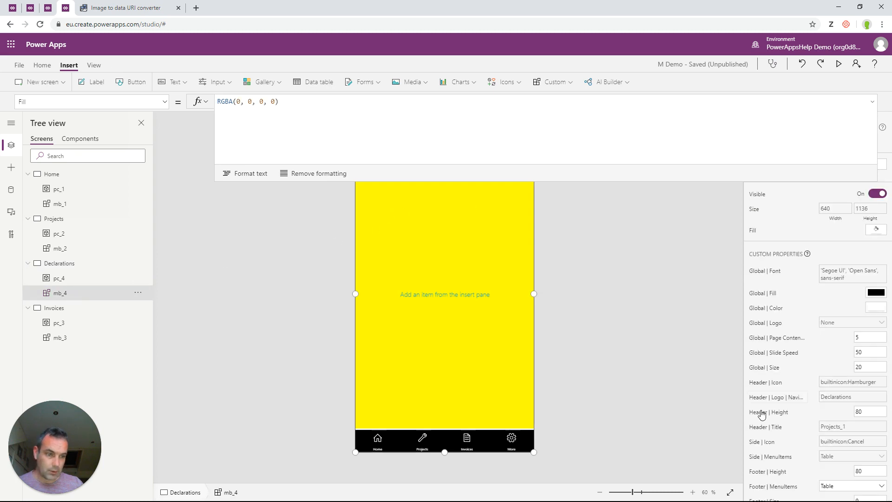
click(779, 486)
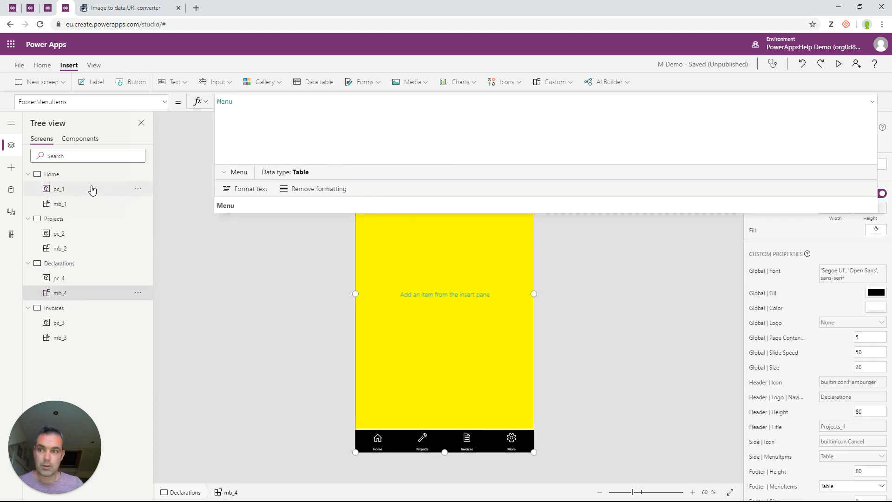
Step: Preview the app from the Home screen and test the footer menu's Invoices, Declarations, Projects and Home items, ending the preview on Home
click(105, 175)
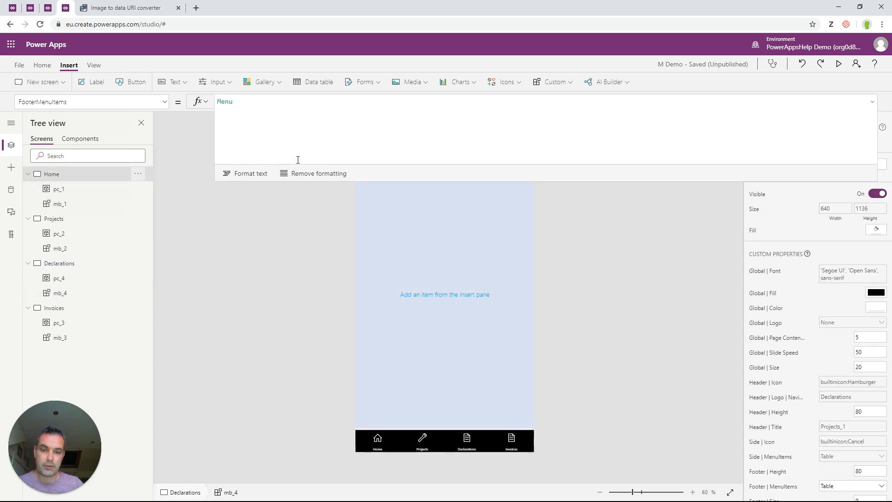
click(839, 64)
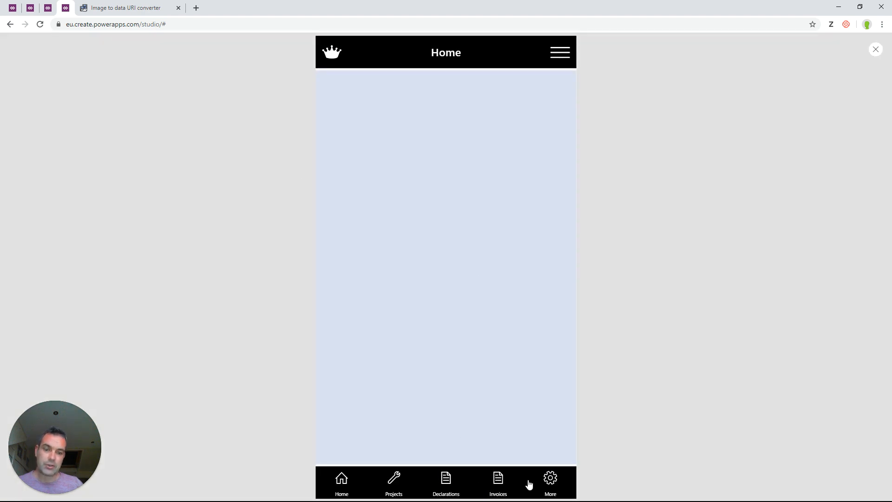
click(498, 486)
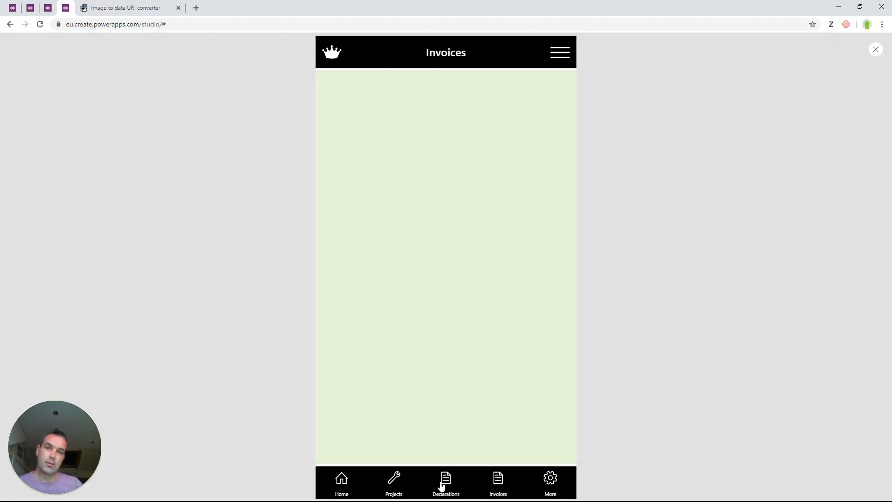
click(442, 486)
click(396, 486)
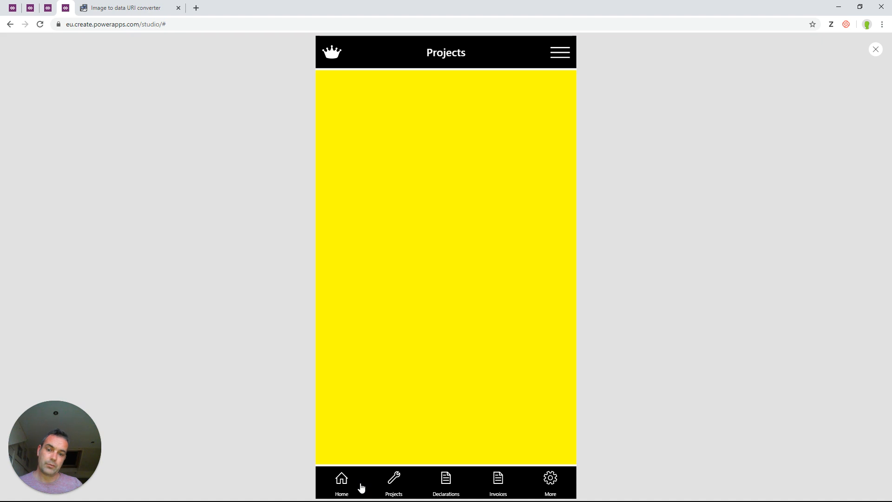
click(343, 485)
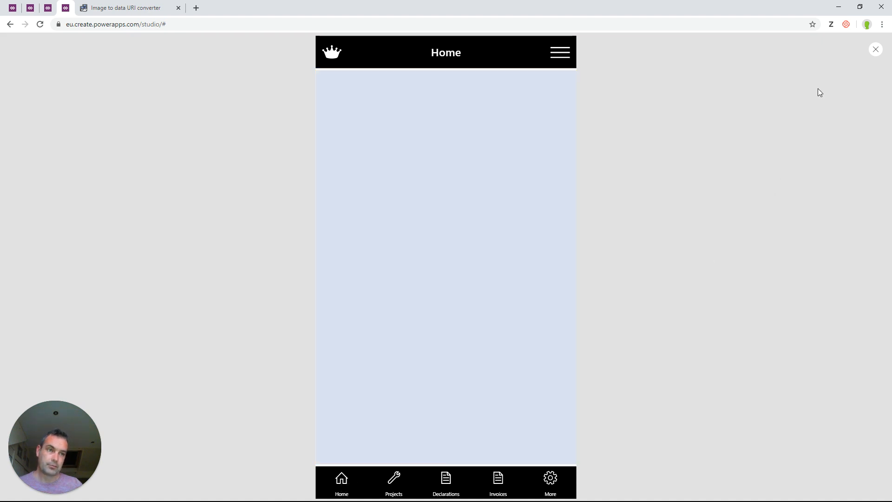
key(Escape)
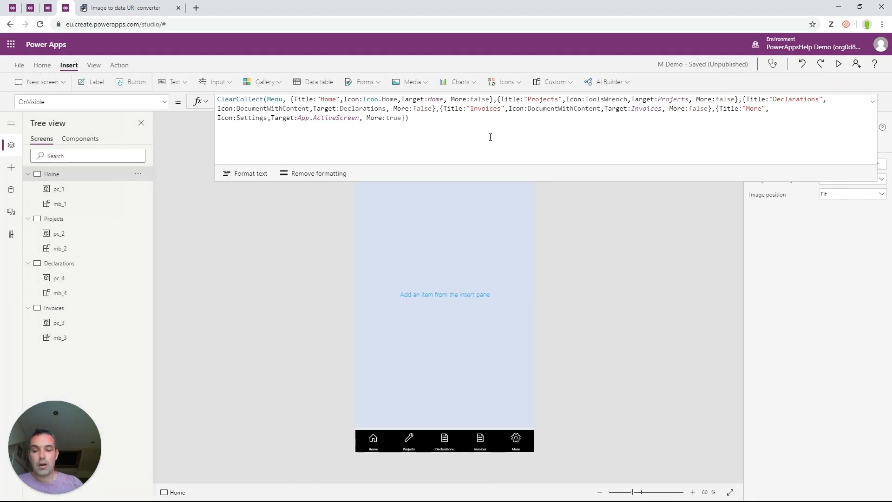